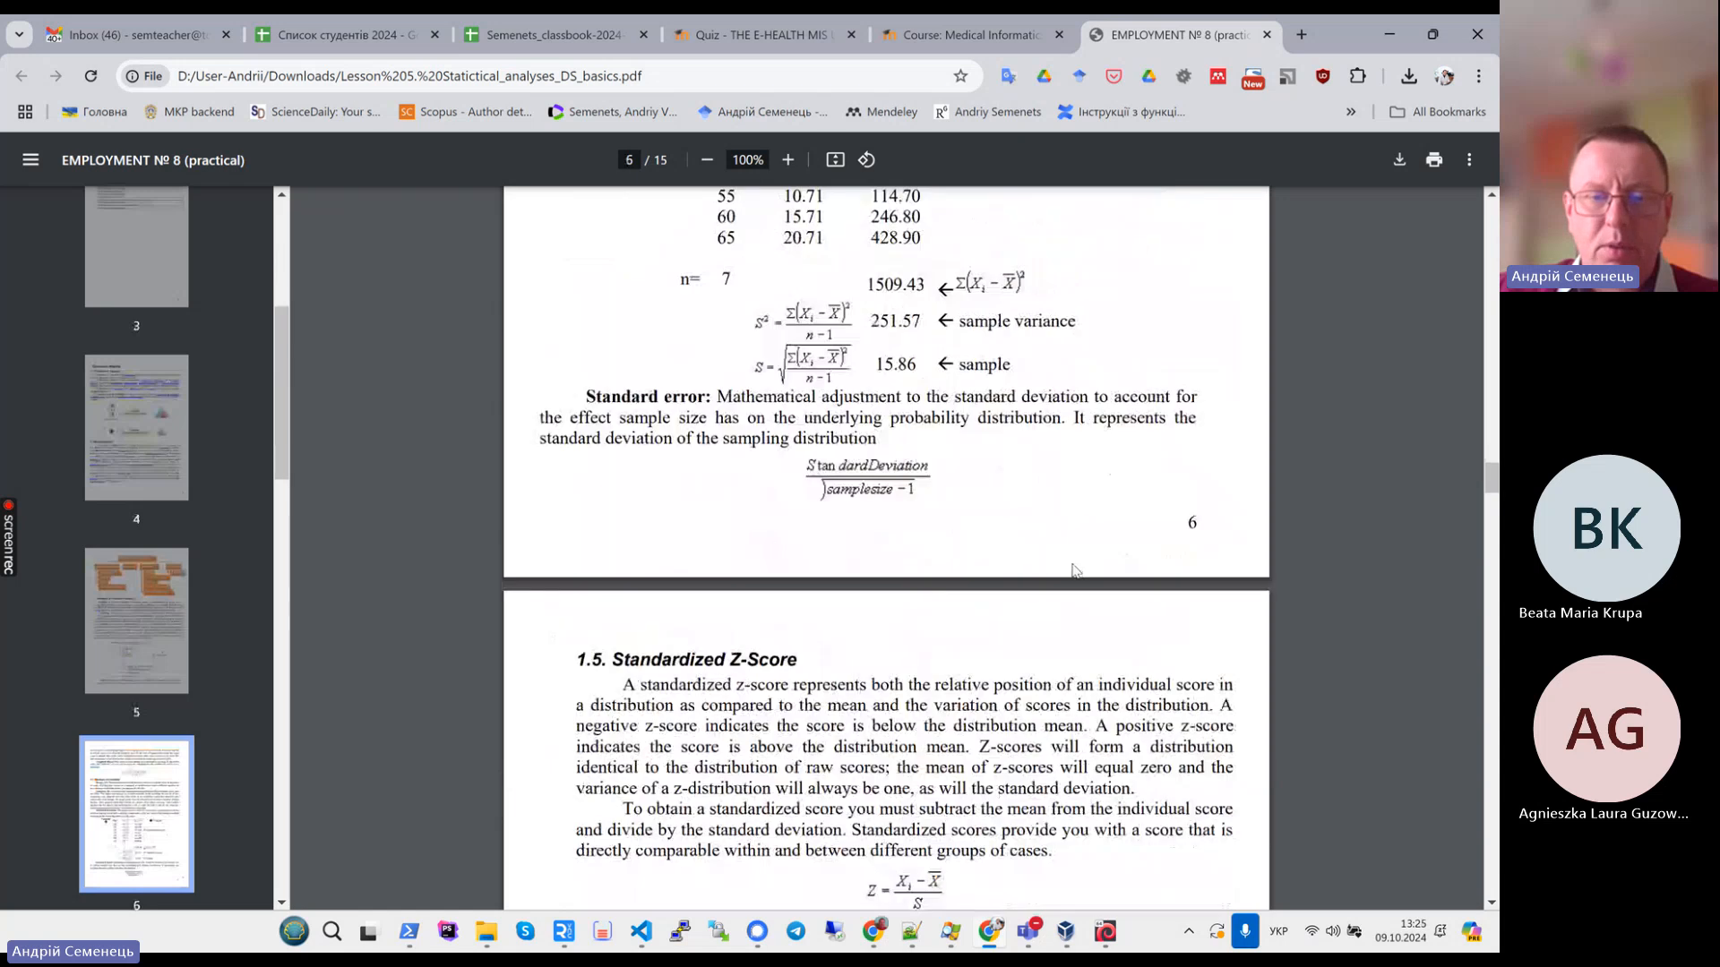
- Scroll through the lesson PDF's standard error, z-score, normal distribution and Excel functions sections
{"action": "scroll", "coordinate": [1074, 571], "scroll_direction": "down", "scroll_amount": 15}
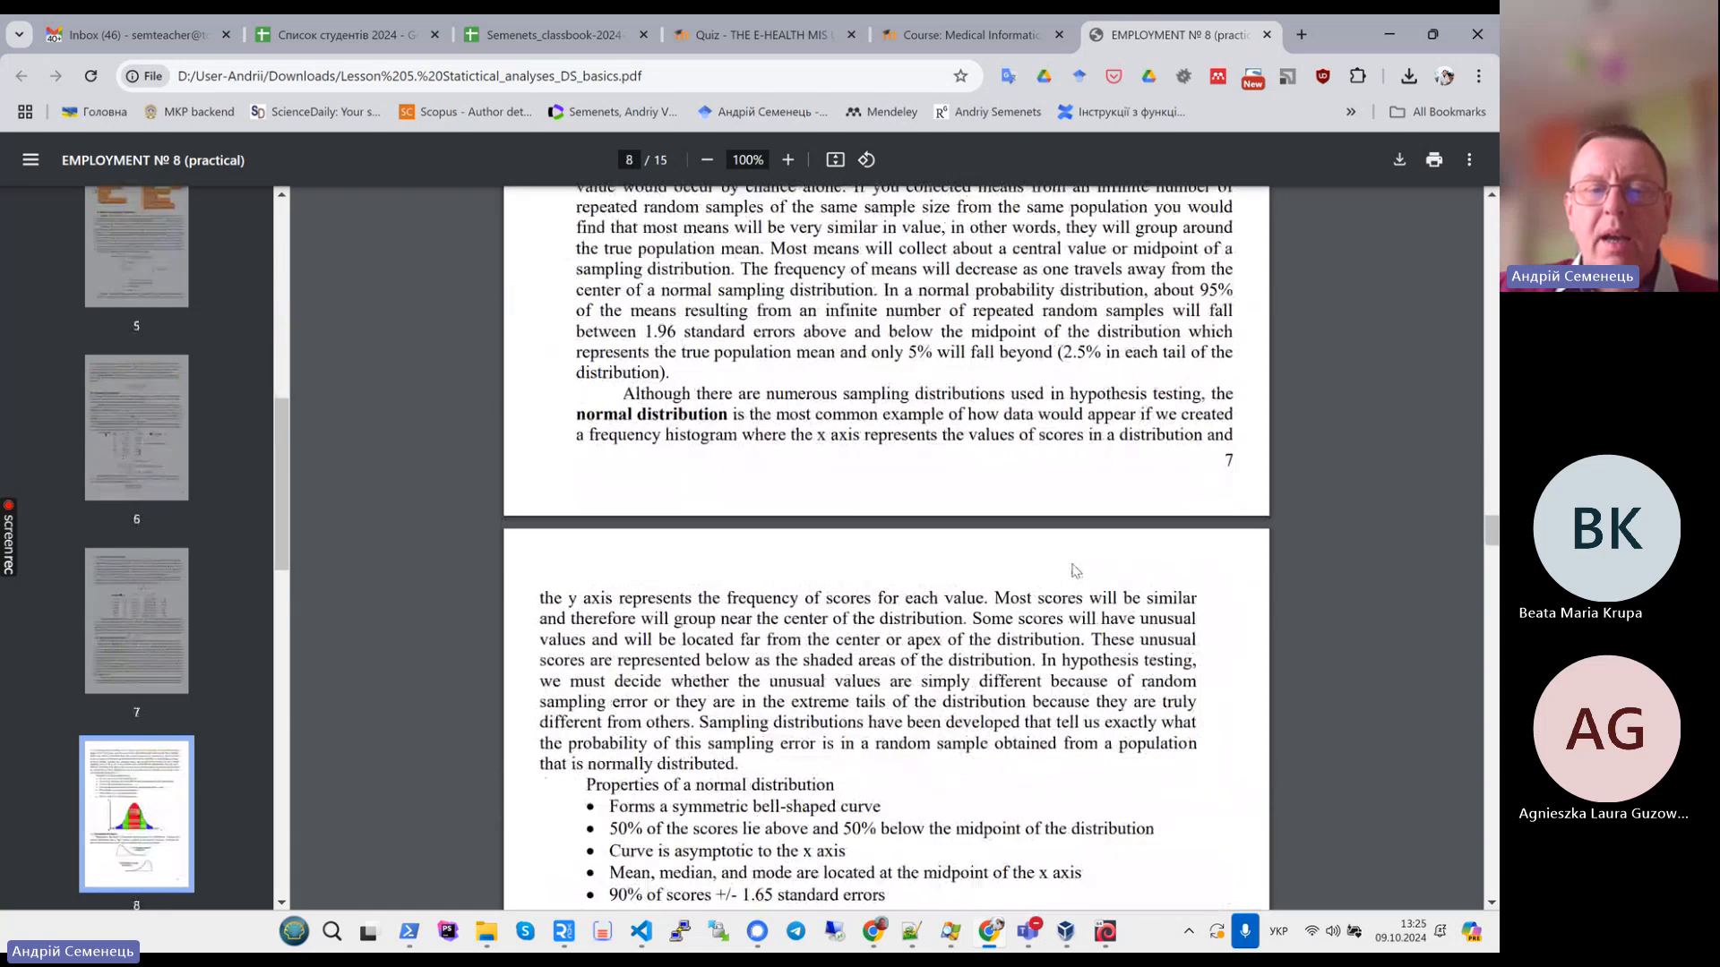
{"action": "scroll", "coordinate": [1075, 570], "scroll_direction": "down", "scroll_amount": 10}
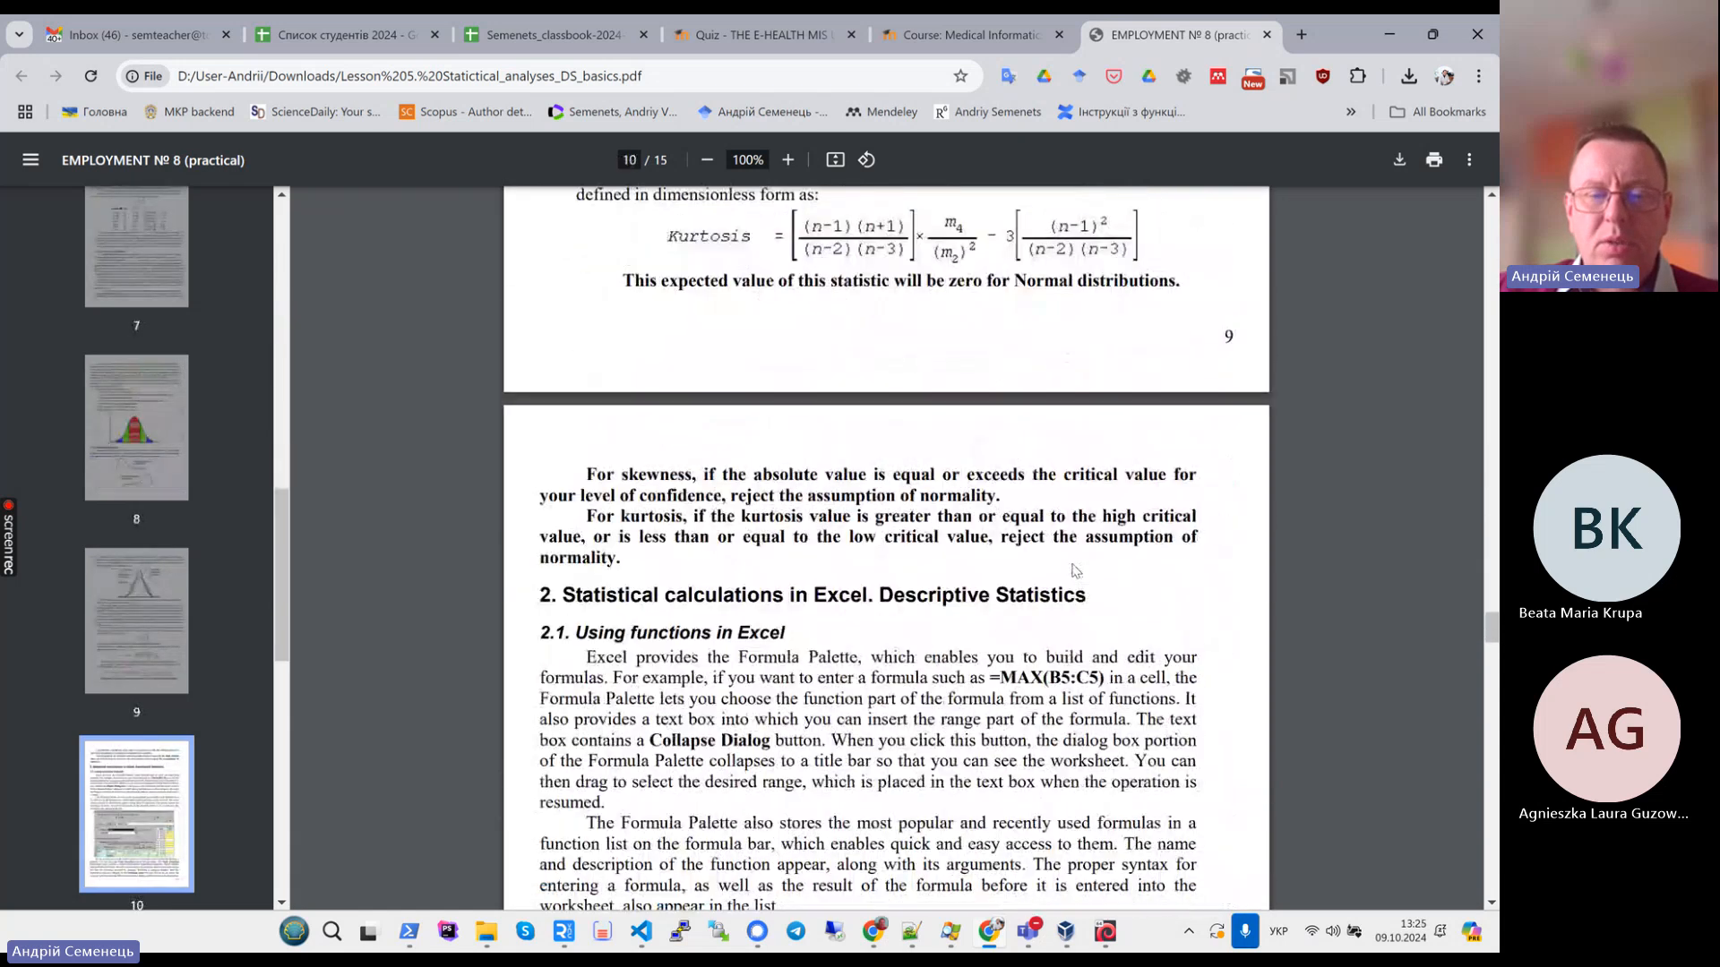
{"action": "scroll", "coordinate": [1075, 570], "scroll_direction": "down", "scroll_amount": 1}
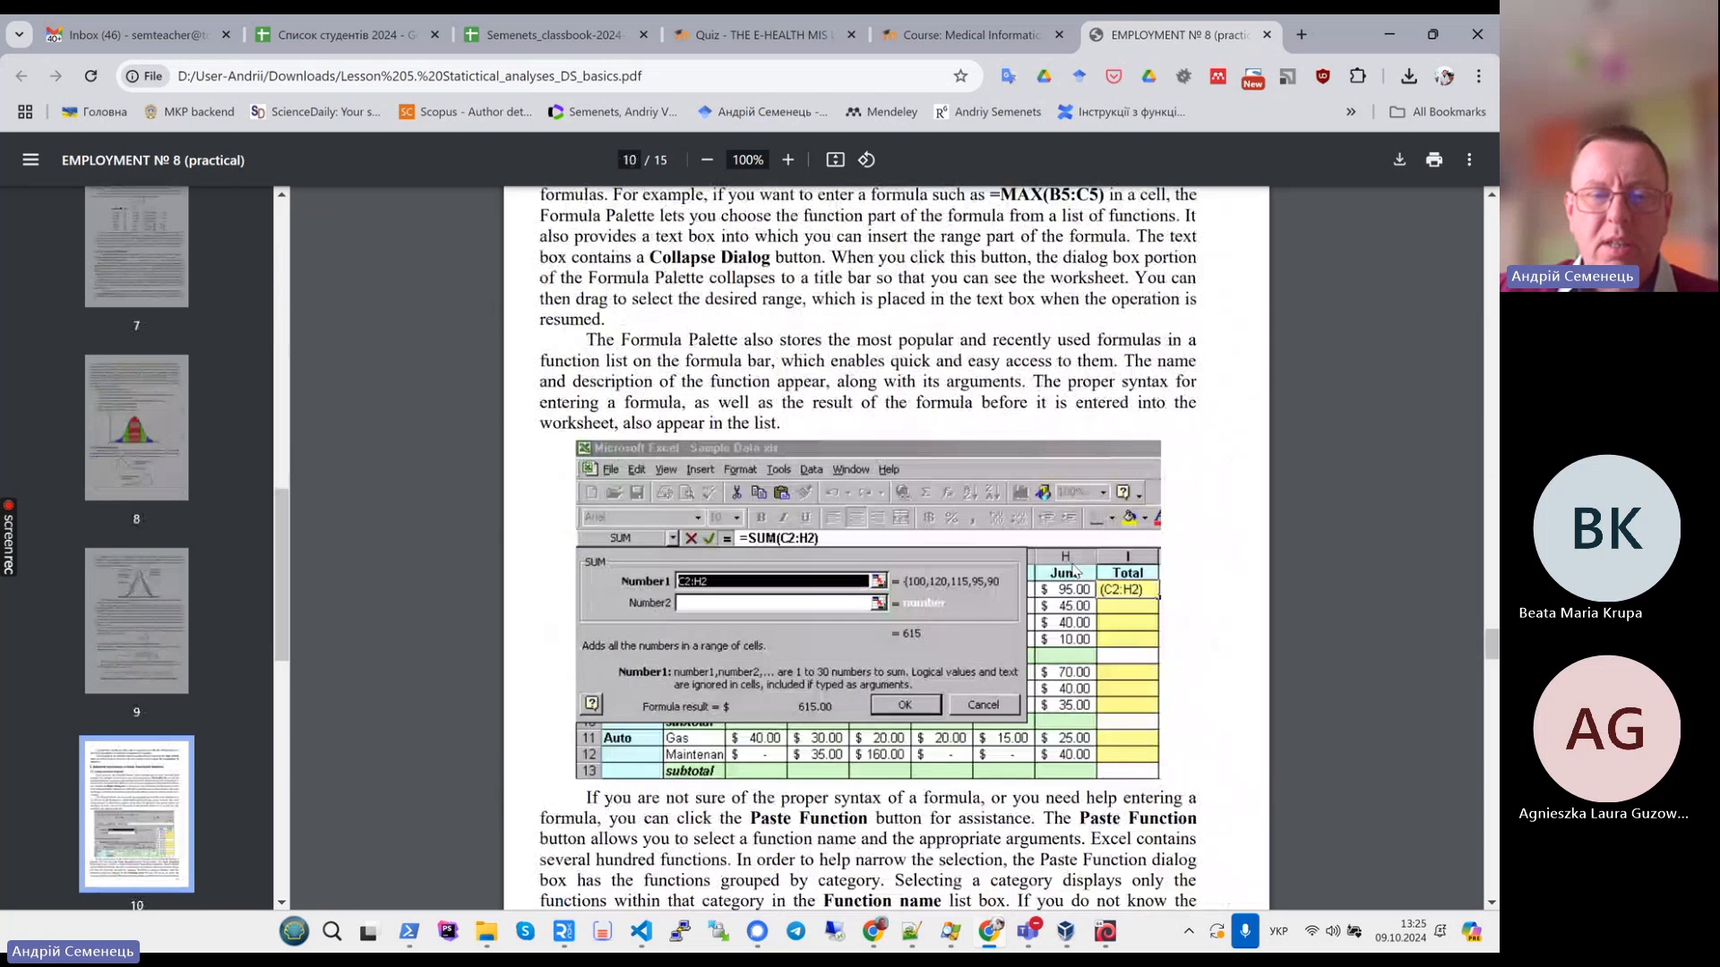
{"action": "scroll", "coordinate": [1075, 571], "scroll_direction": "up", "scroll_amount": 3}
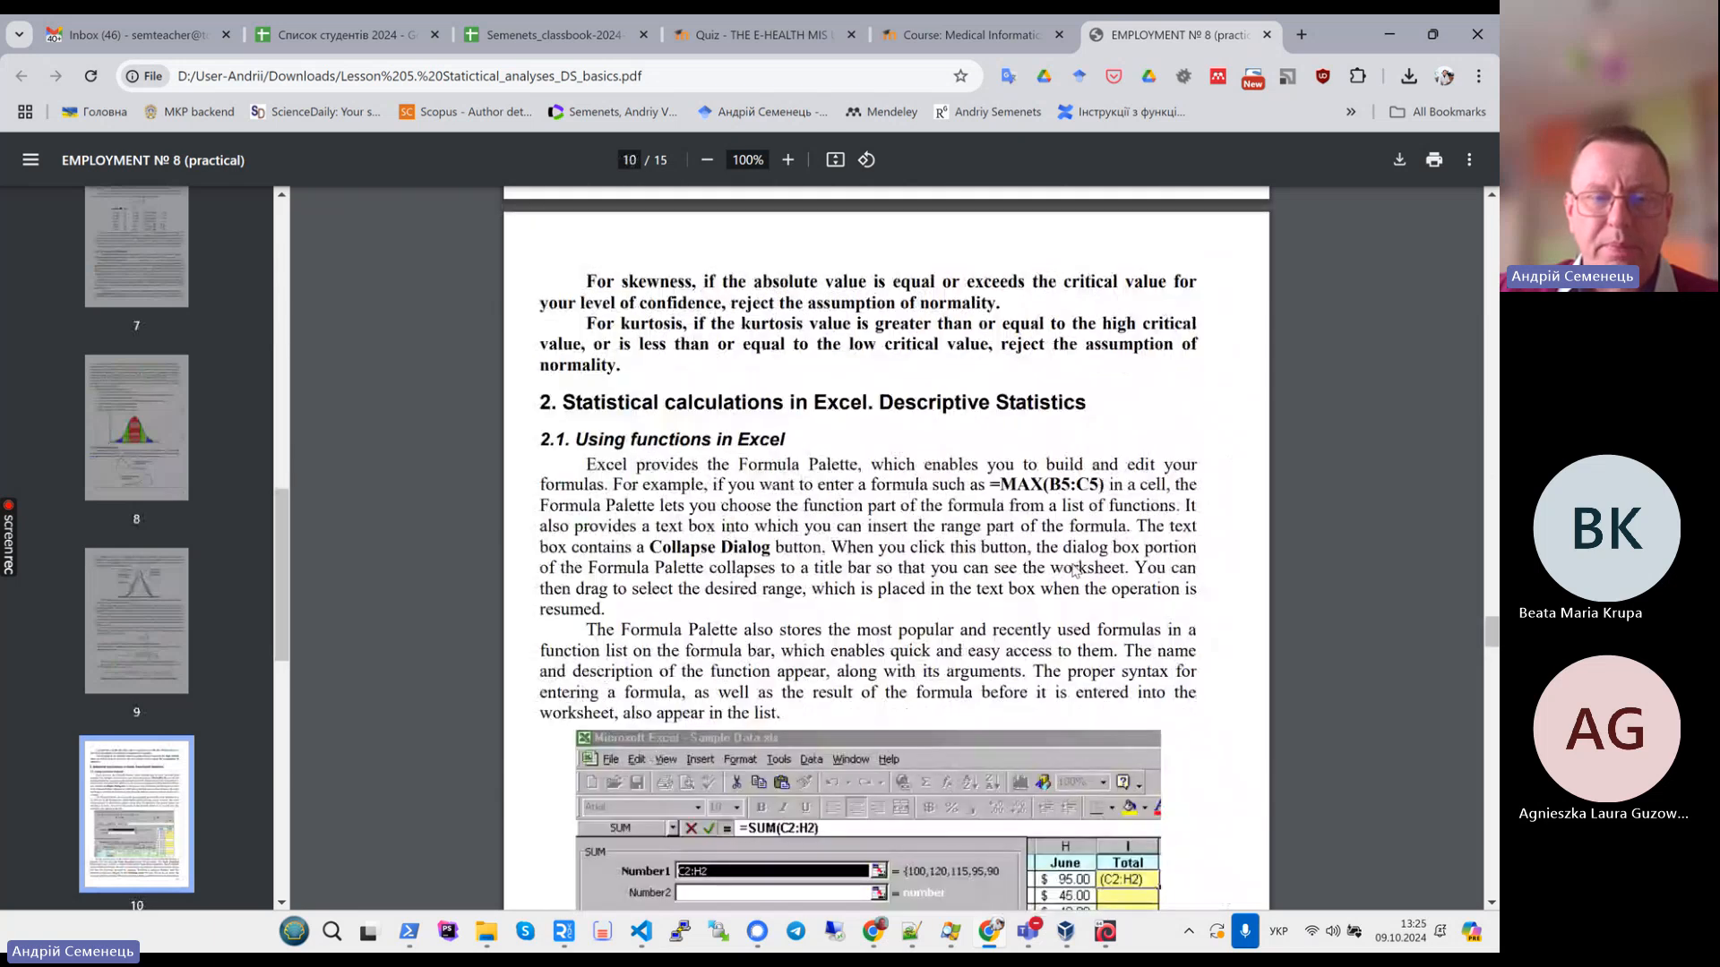
{"action": "scroll", "coordinate": [1074, 571], "scroll_direction": "down", "scroll_amount": 2}
{"action": "scroll", "coordinate": [1074, 571], "scroll_direction": "up", "scroll_amount": 2}
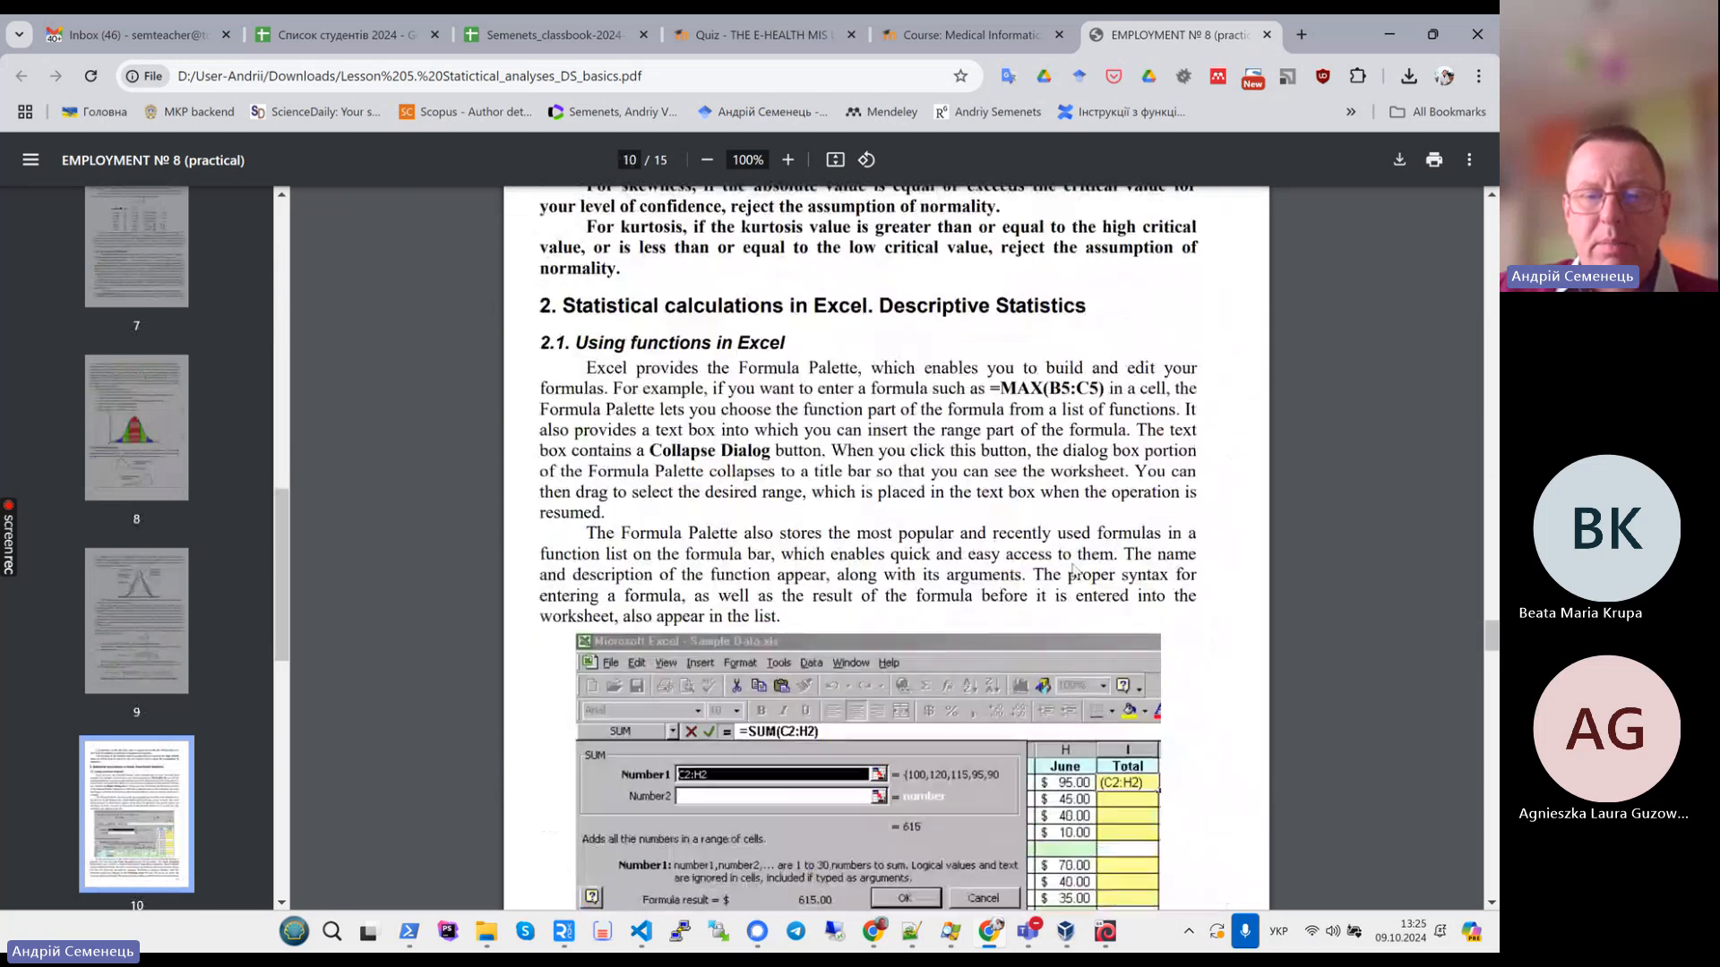
{"action": "scroll", "coordinate": [1075, 570], "scroll_direction": "down", "scroll_amount": 14}
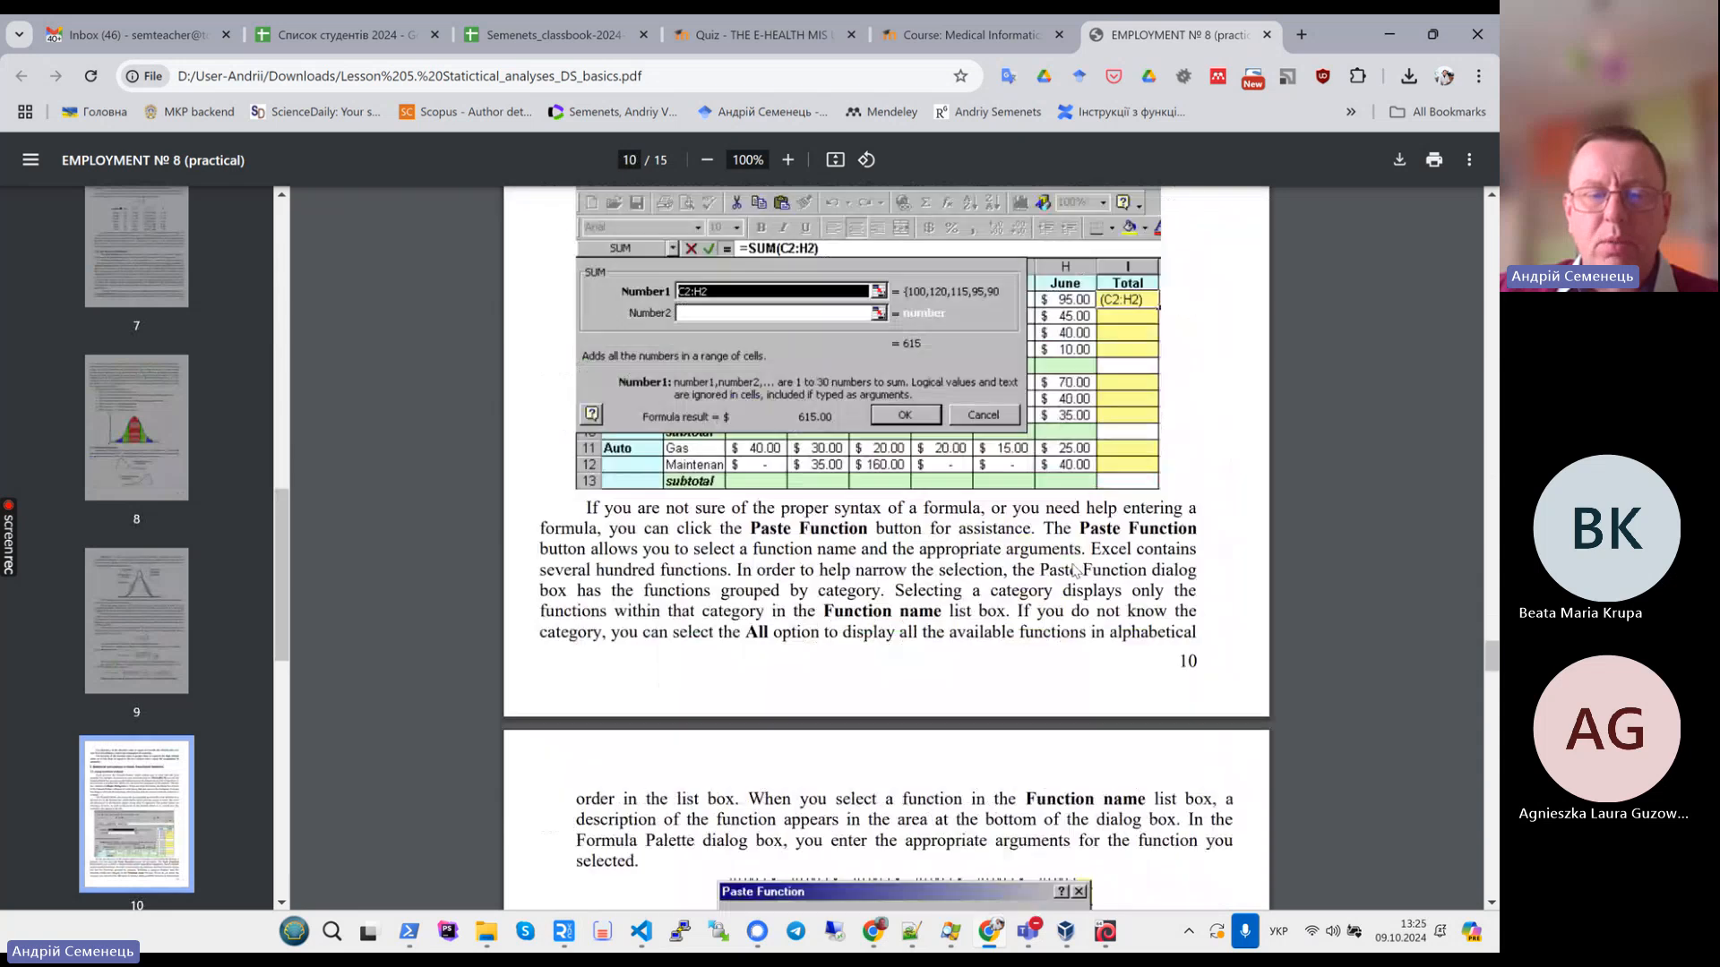
{"action": "scroll", "coordinate": [1074, 571], "scroll_direction": "down", "scroll_amount": 6}
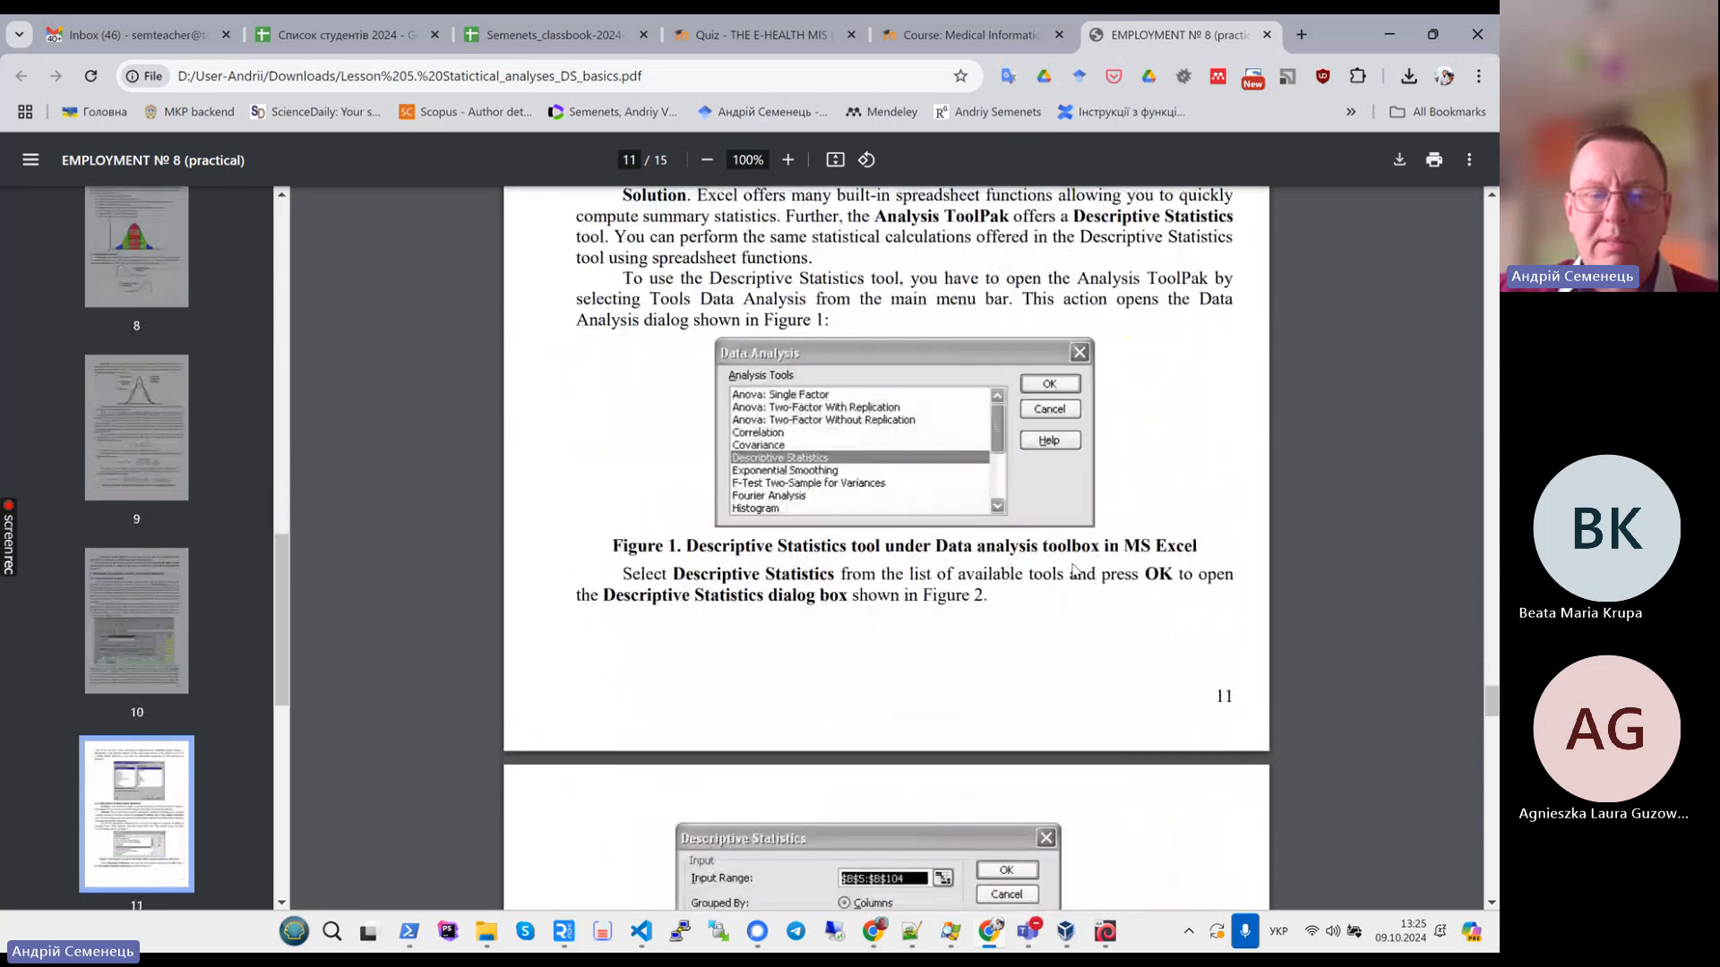
{"action": "scroll", "coordinate": [1075, 571], "scroll_direction": "up", "scroll_amount": 12}
{"action": "scroll", "coordinate": [1075, 571], "scroll_direction": "down", "scroll_amount": 9}
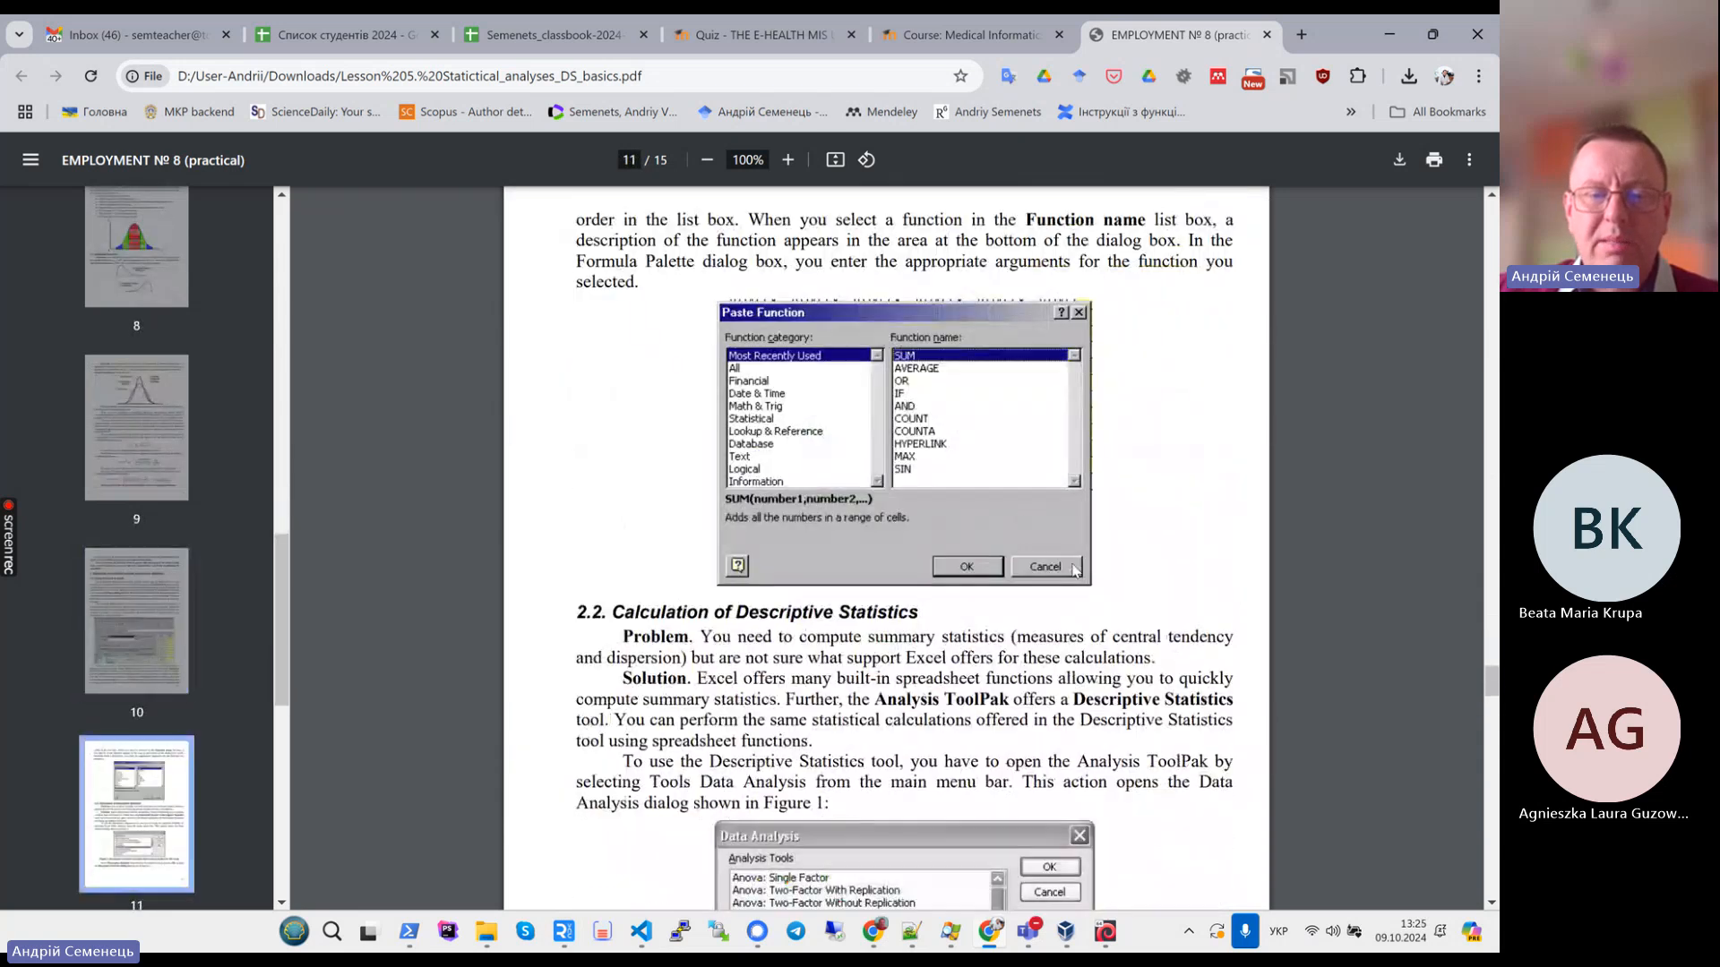
- Highlight the Solution paragraphs in section 2.2 about the Analysis ToolPak's Descriptive Statistics tool
{"action": "left_click_drag", "start_coordinate": [695, 389], "coordinate": [1038, 560]}
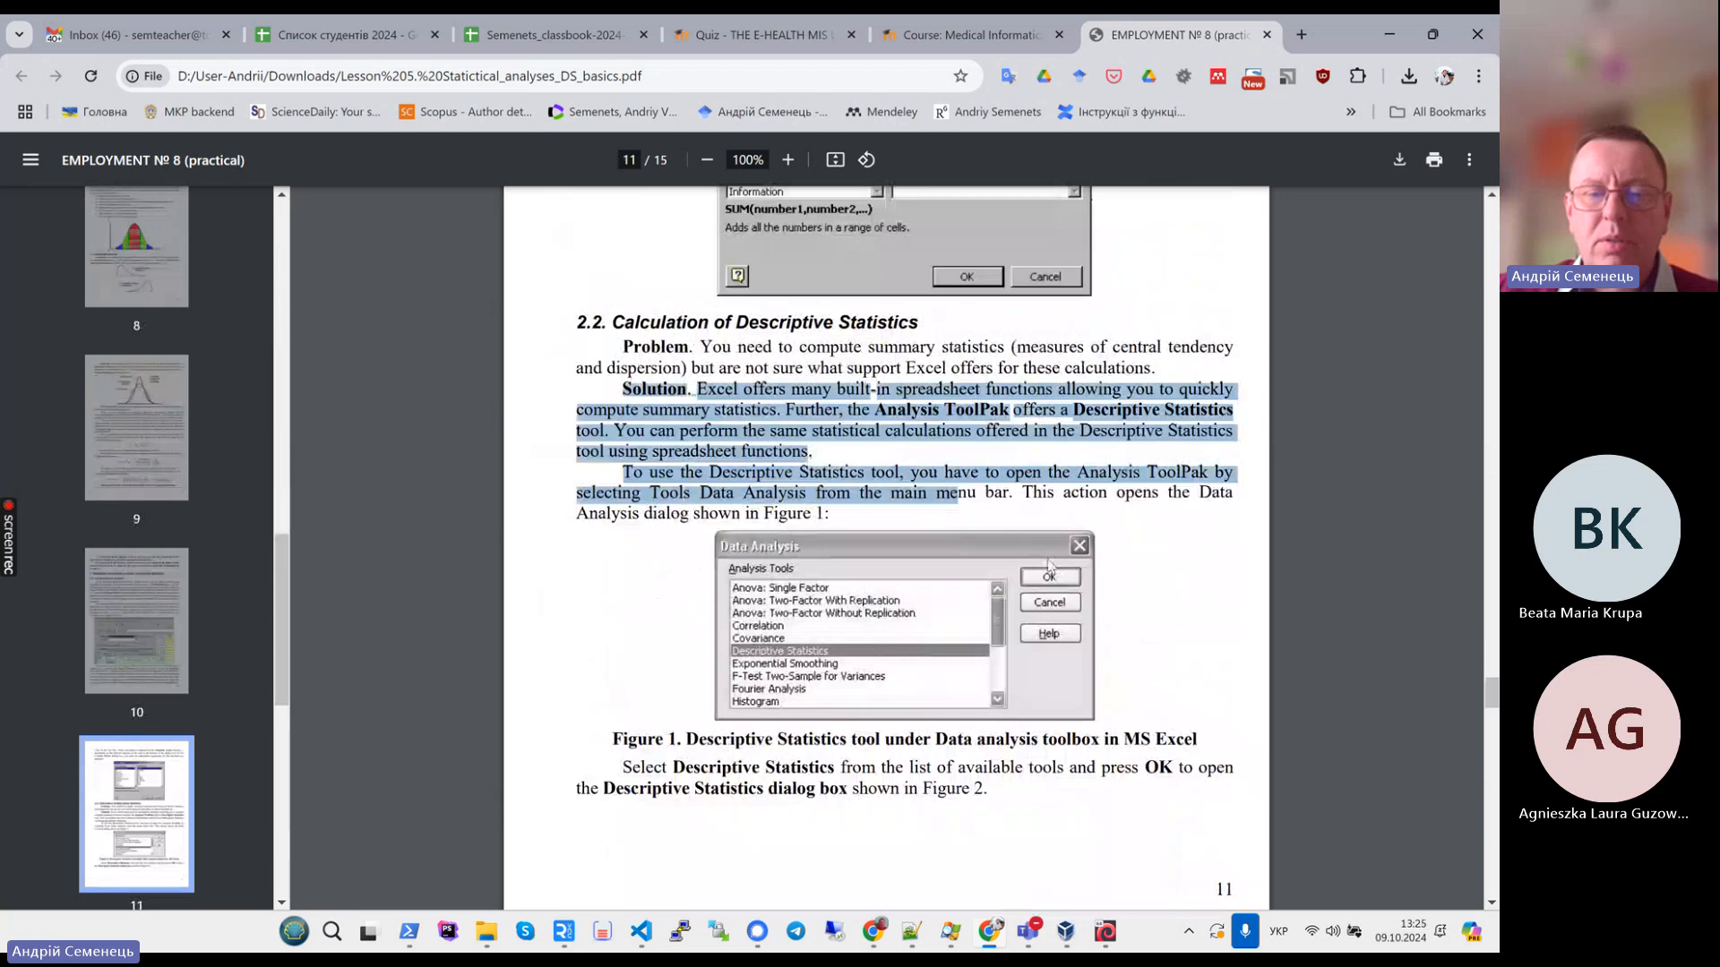
{"action": "left_click", "coordinate": [1016, 487]}
{"action": "left_click_drag", "start_coordinate": [837, 495], "coordinate": [599, 356]}
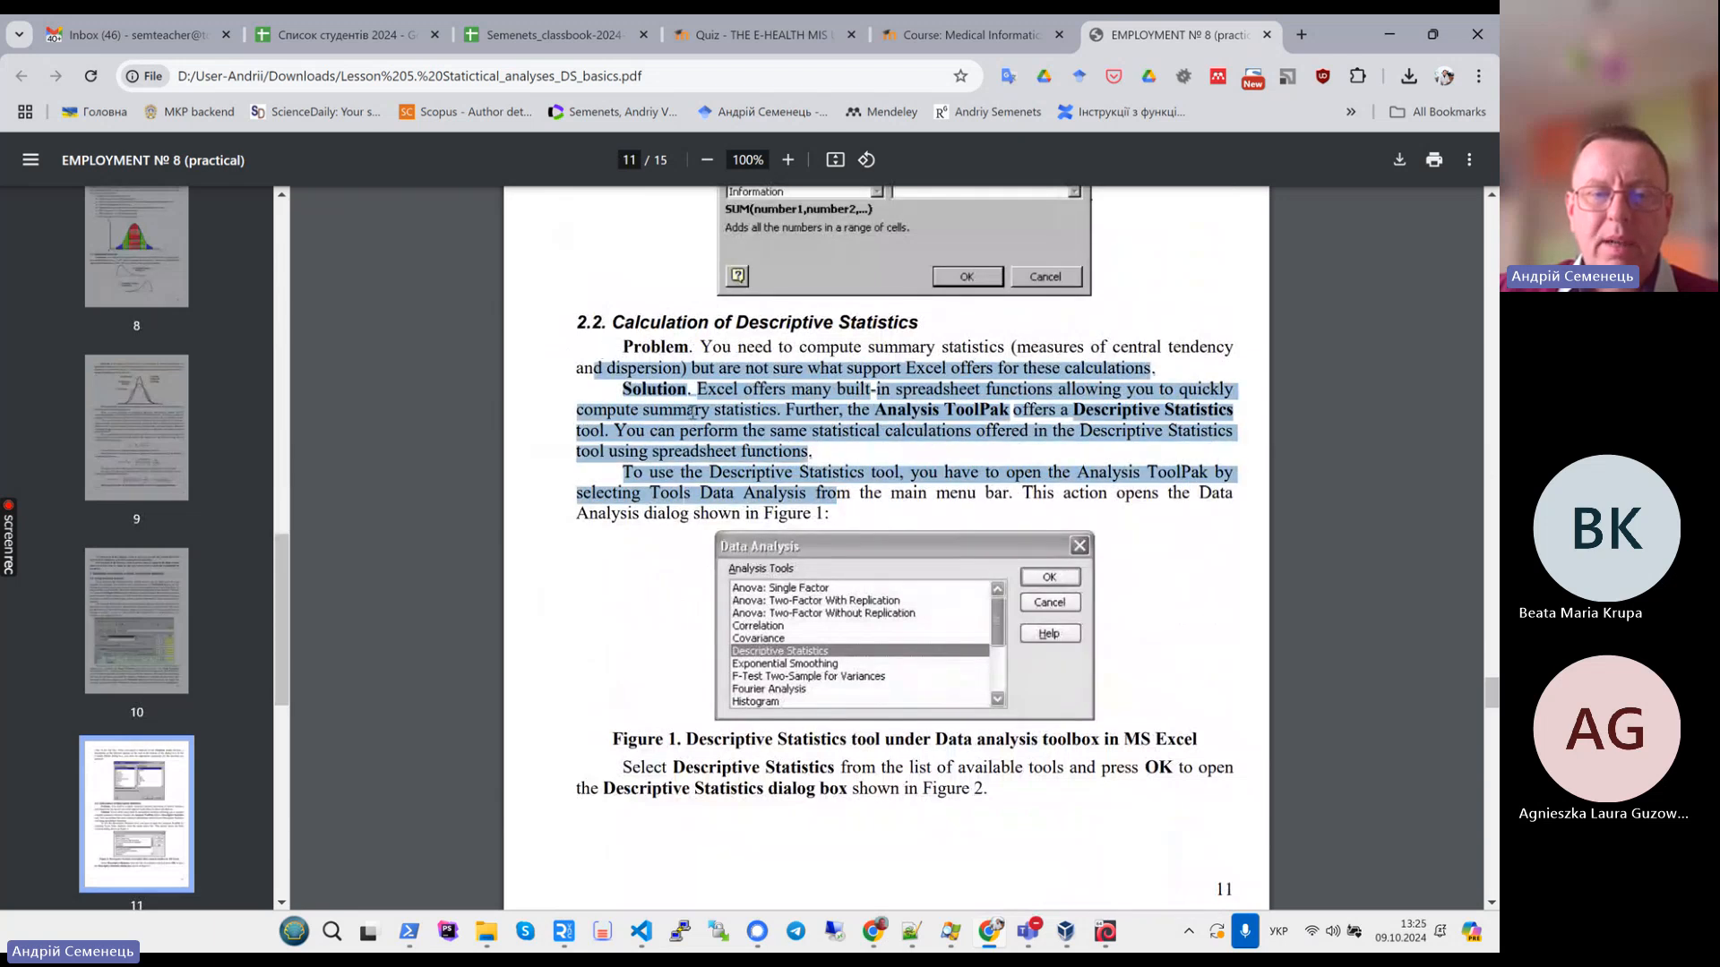
- Scroll past the Descriptive Statistics dialog figure and select Table 1's summary statistics cell formulas
{"action": "scroll", "coordinate": [882, 493], "scroll_direction": "down", "scroll_amount": 5}
{"action": "scroll", "coordinate": [1126, 578], "scroll_direction": "down", "scroll_amount": 7}
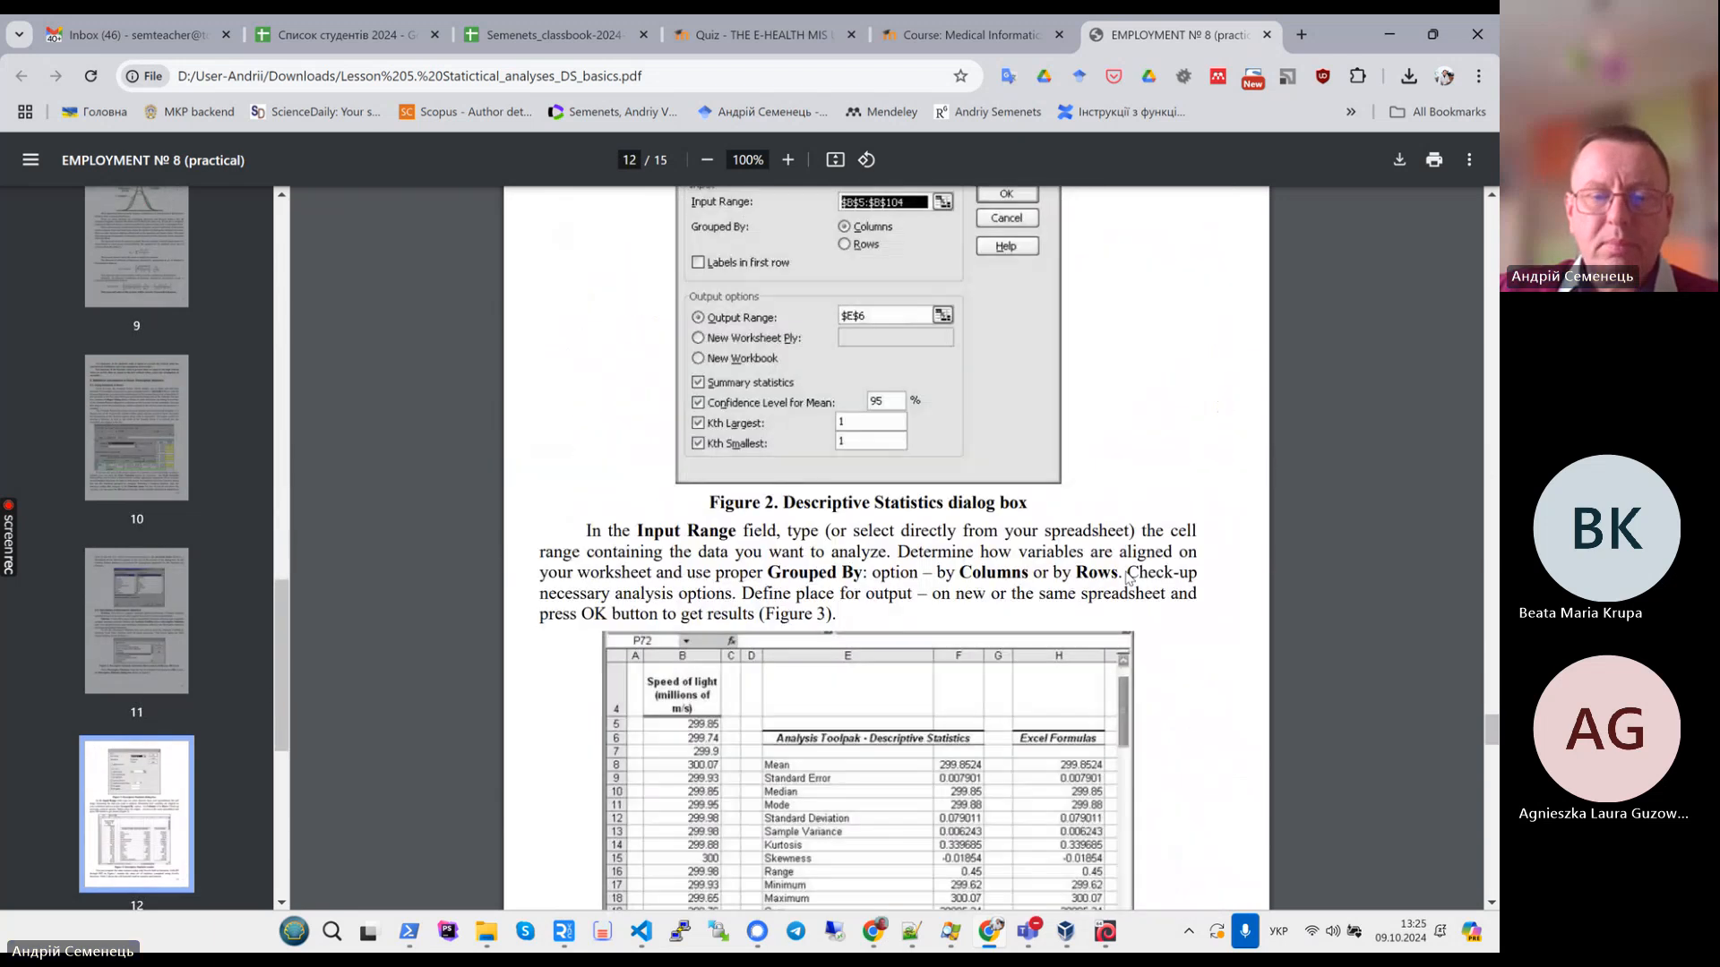
{"action": "scroll", "coordinate": [1127, 578], "scroll_direction": "up", "scroll_amount": 3}
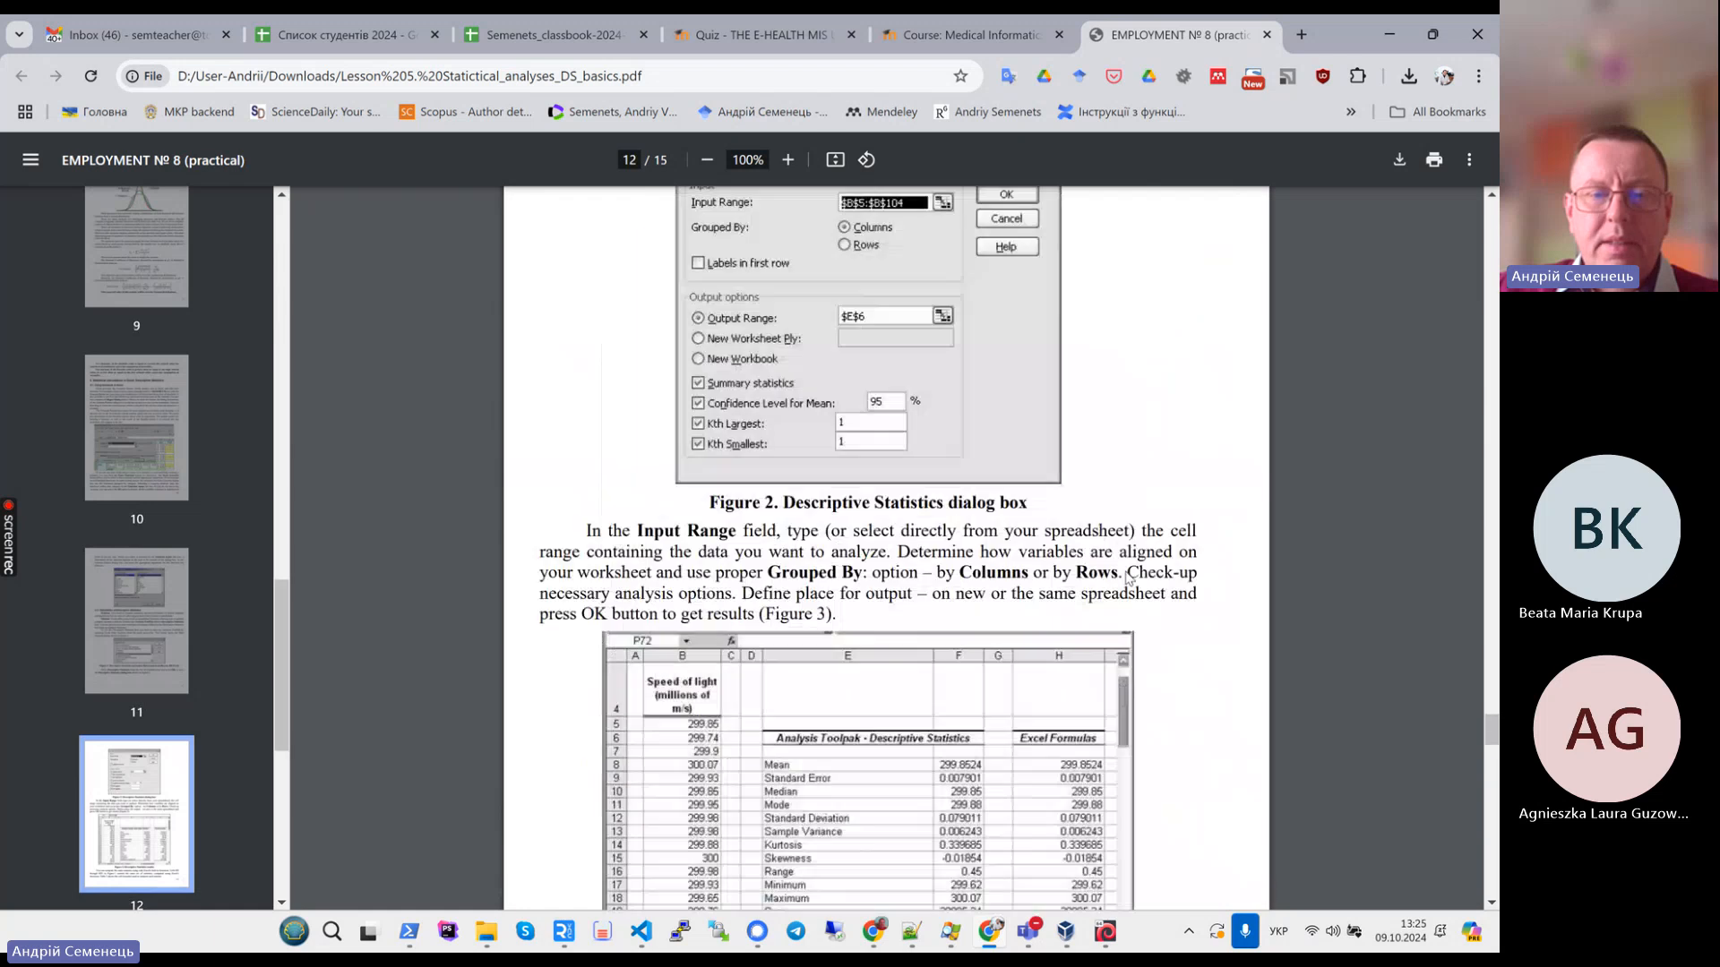
{"action": "scroll", "coordinate": [1126, 578], "scroll_direction": "down", "scroll_amount": 14}
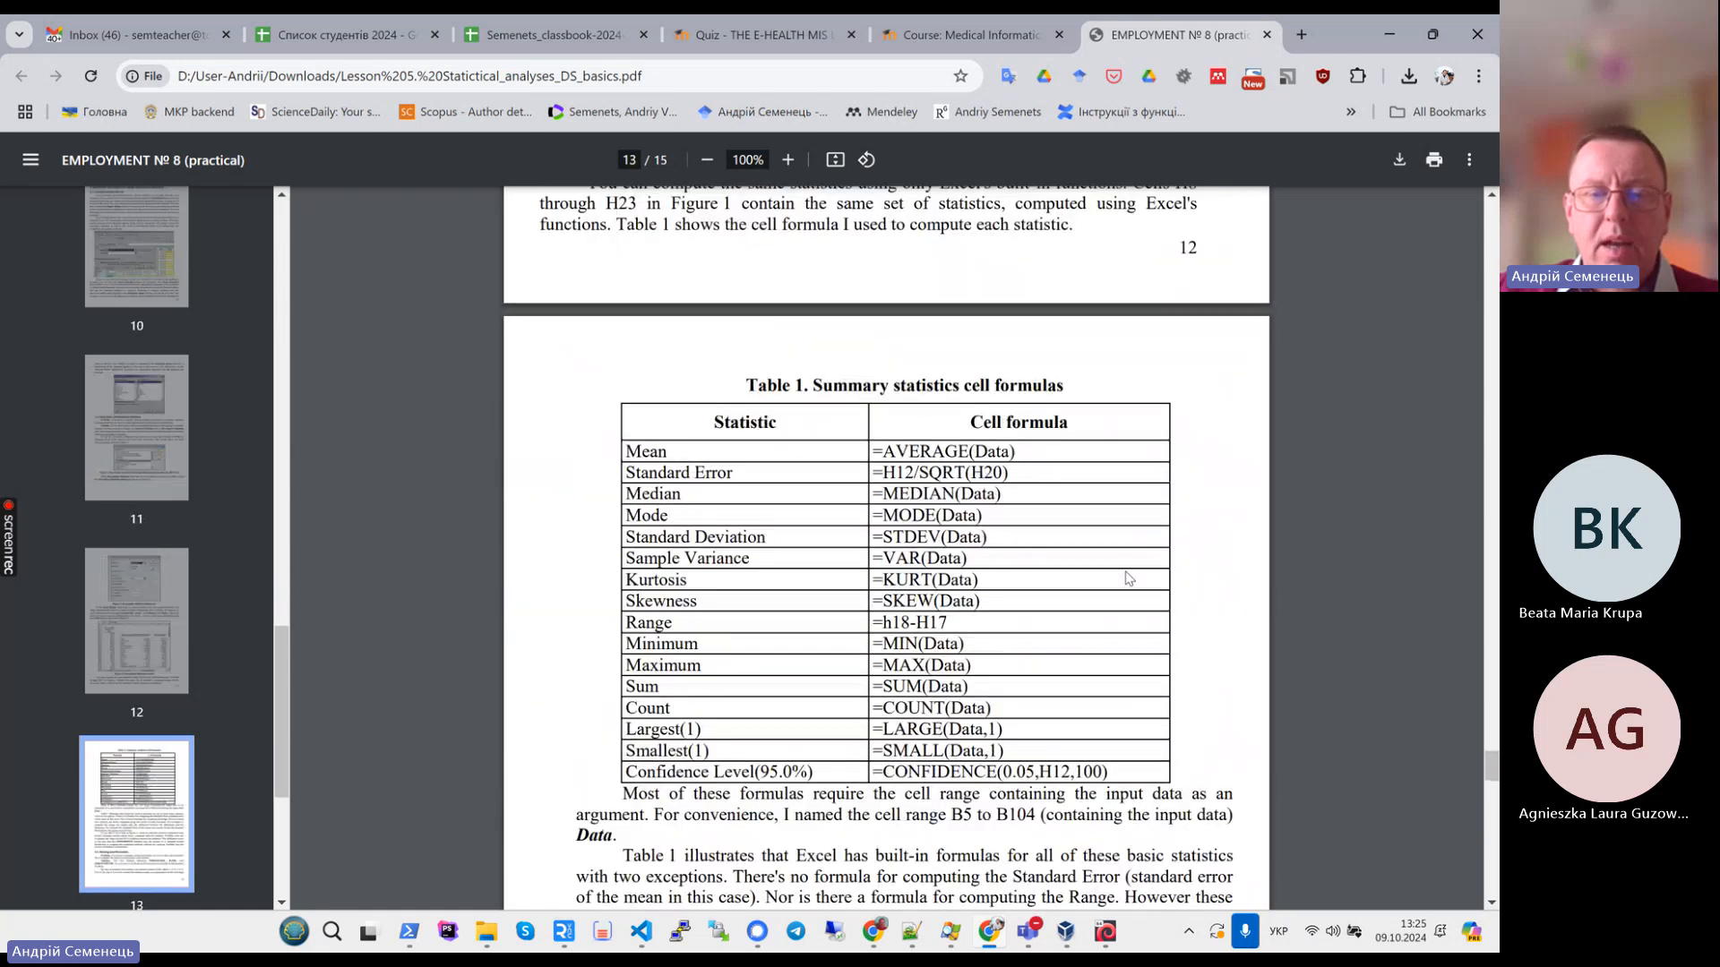
{"action": "left_click_drag", "start_coordinate": [622, 354], "coordinate": [1115, 673]}
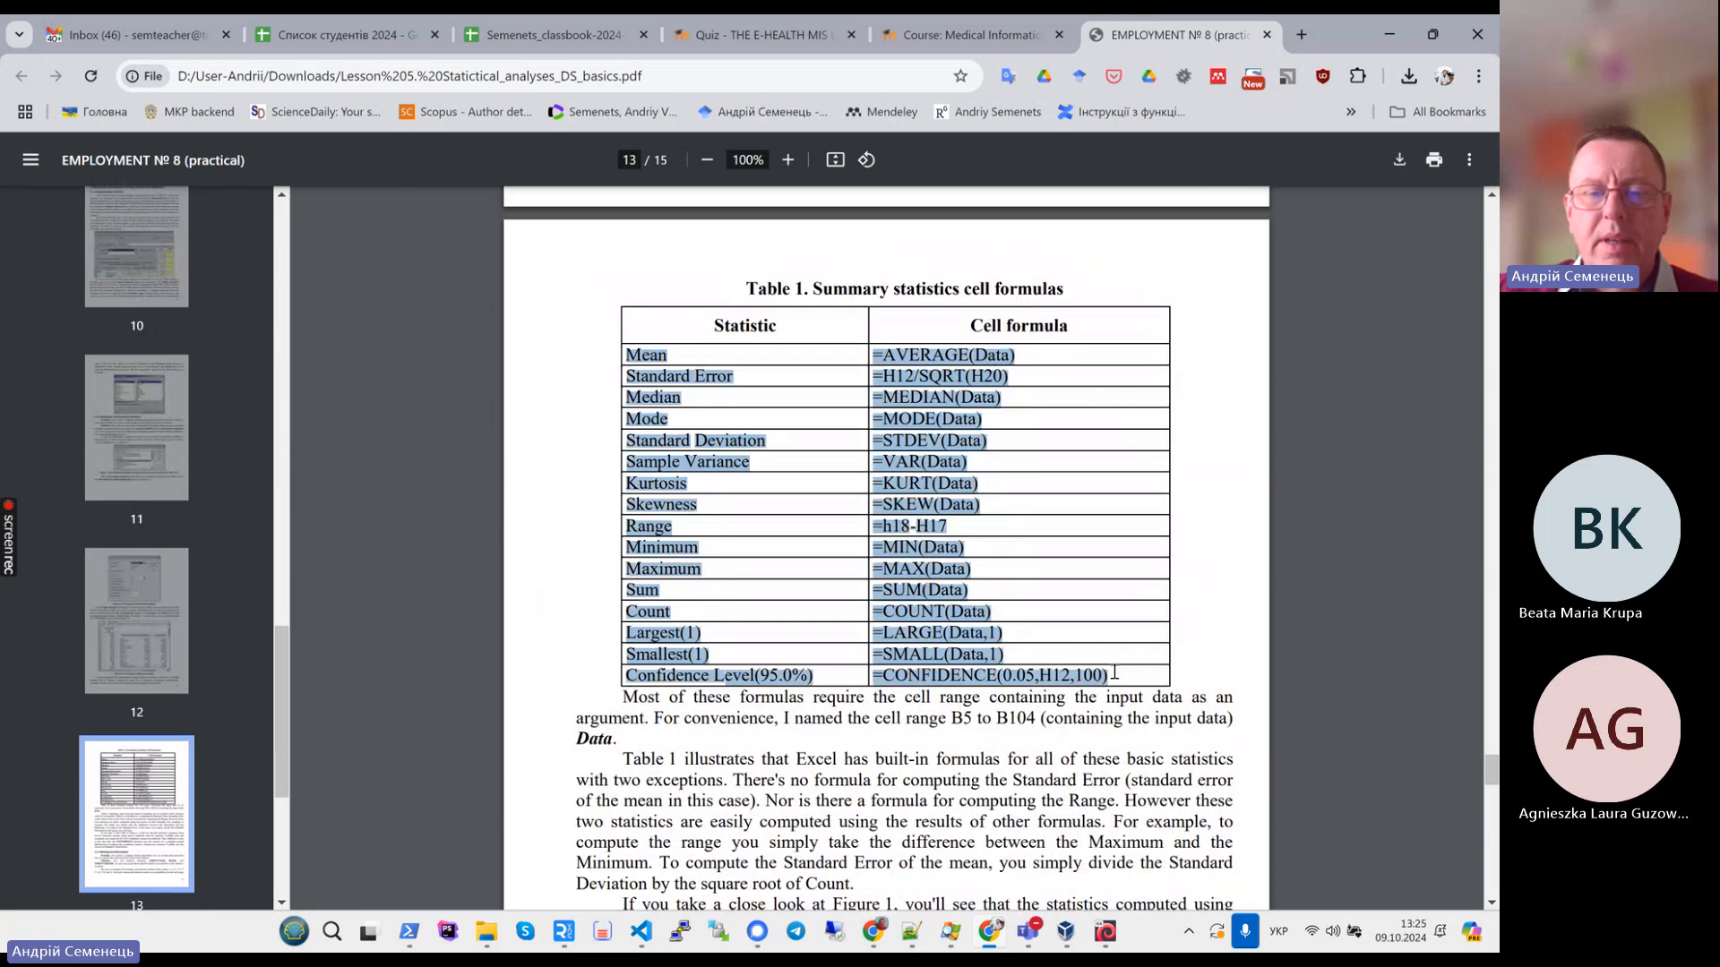
{"action": "left_click", "coordinate": [948, 718]}
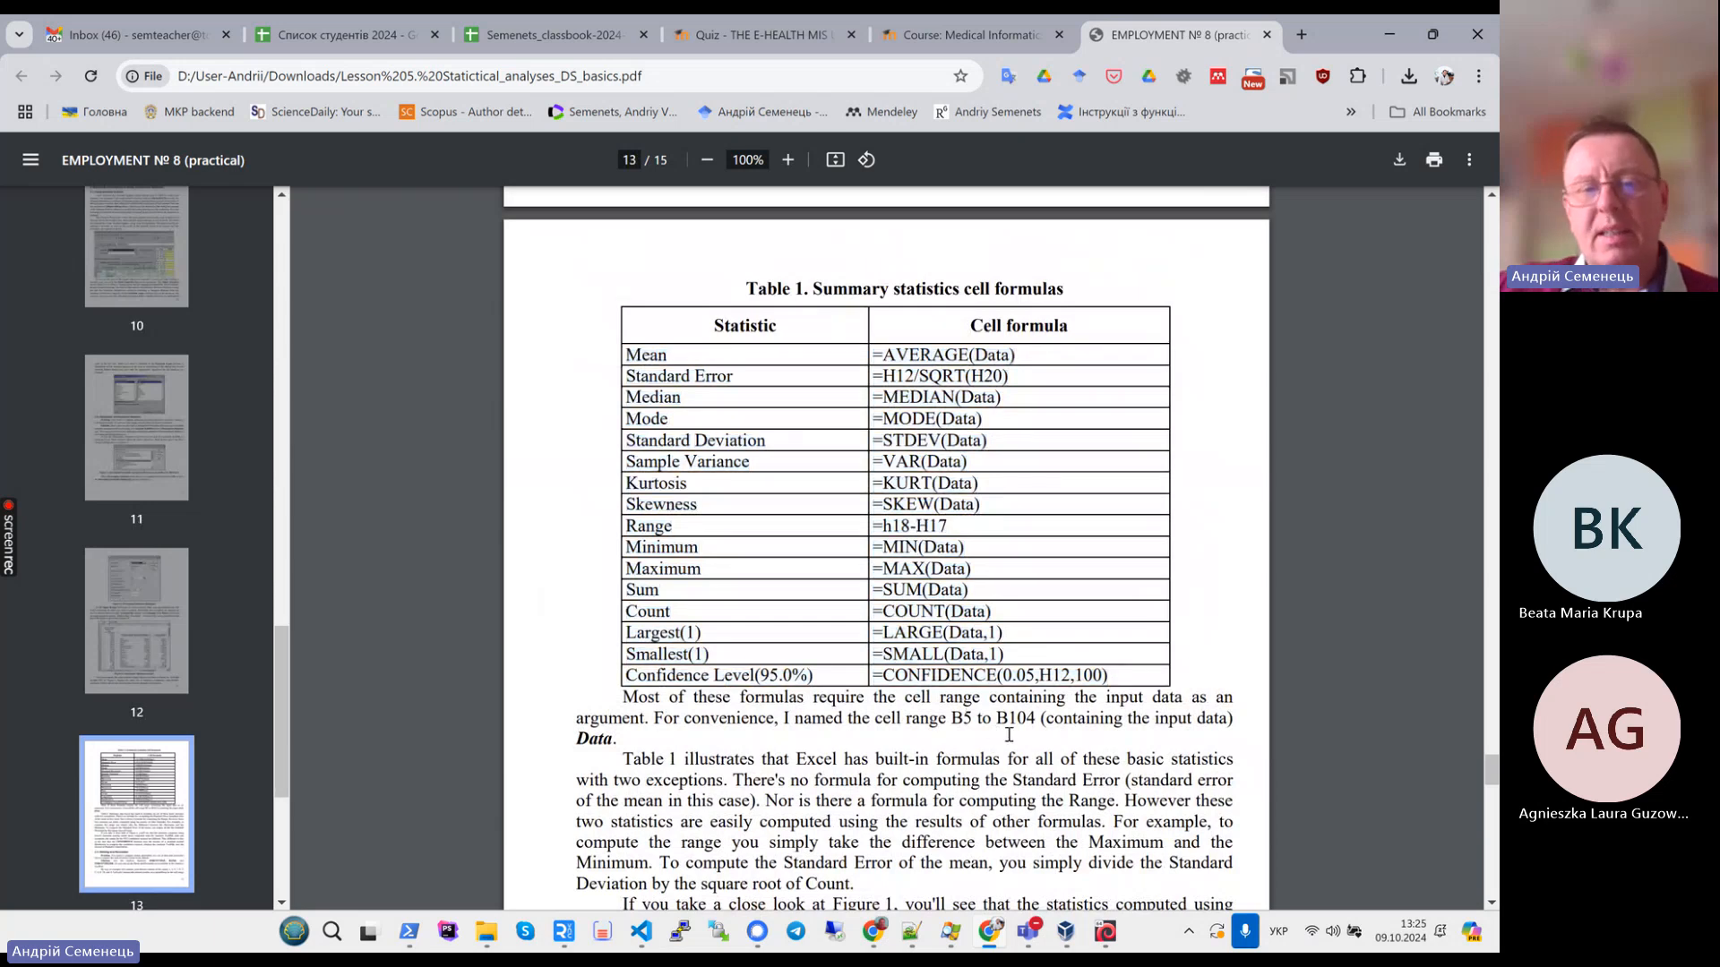
- Scroll through the Ranking and Percentiles section and back to Table 1
{"action": "scroll", "coordinate": [1009, 727], "scroll_direction": "down", "scroll_amount": 5}
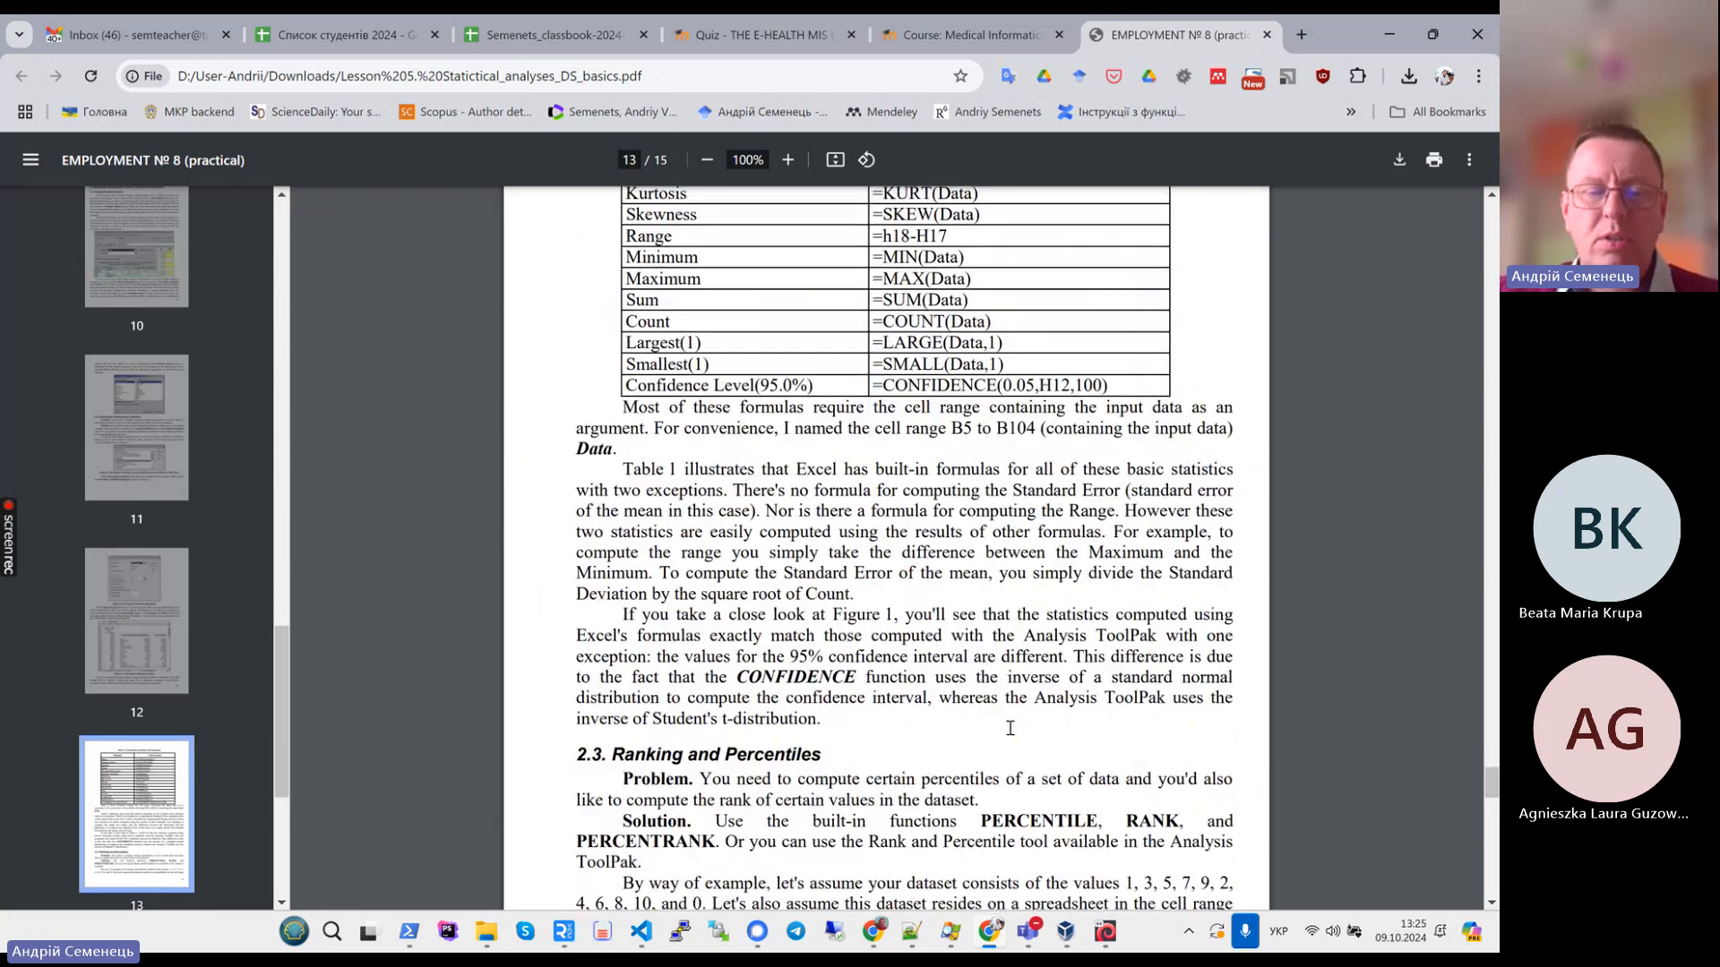
{"action": "scroll", "coordinate": [1009, 727], "scroll_direction": "down", "scroll_amount": 6}
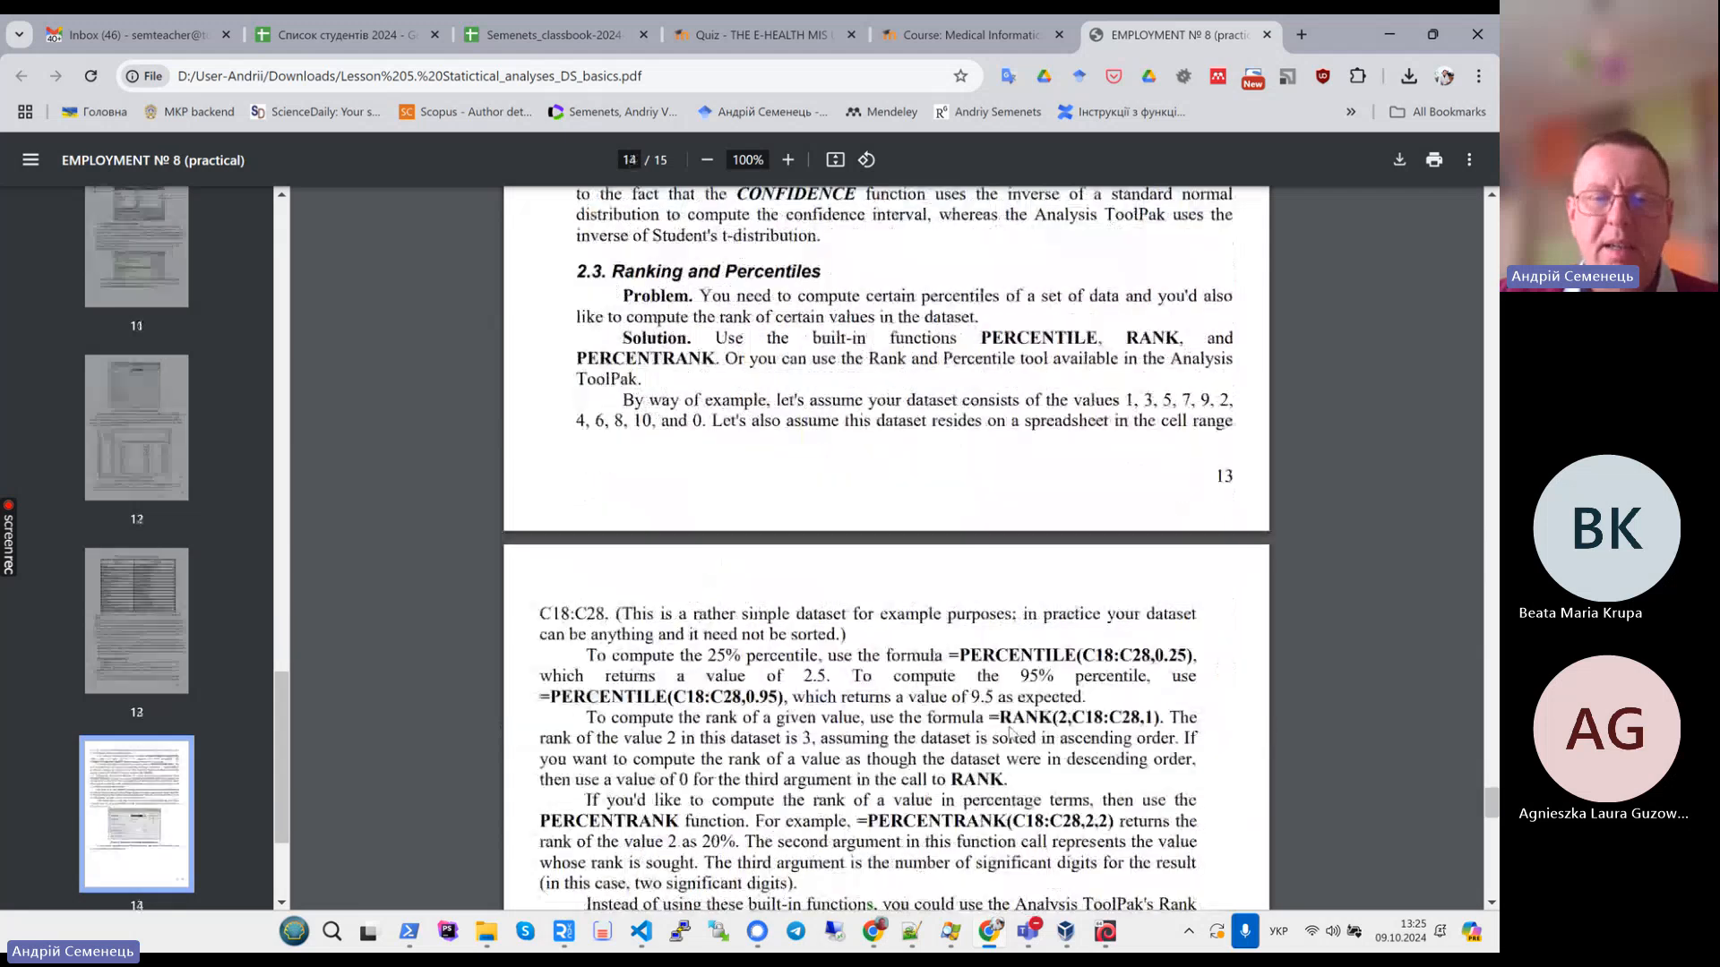
{"action": "scroll", "coordinate": [1009, 730], "scroll_direction": "up", "scroll_amount": 8}
{"action": "scroll", "coordinate": [1009, 733], "scroll_direction": "down", "scroll_amount": 5}
{"action": "scroll", "coordinate": [1010, 733], "scroll_direction": "down", "scroll_amount": 18}
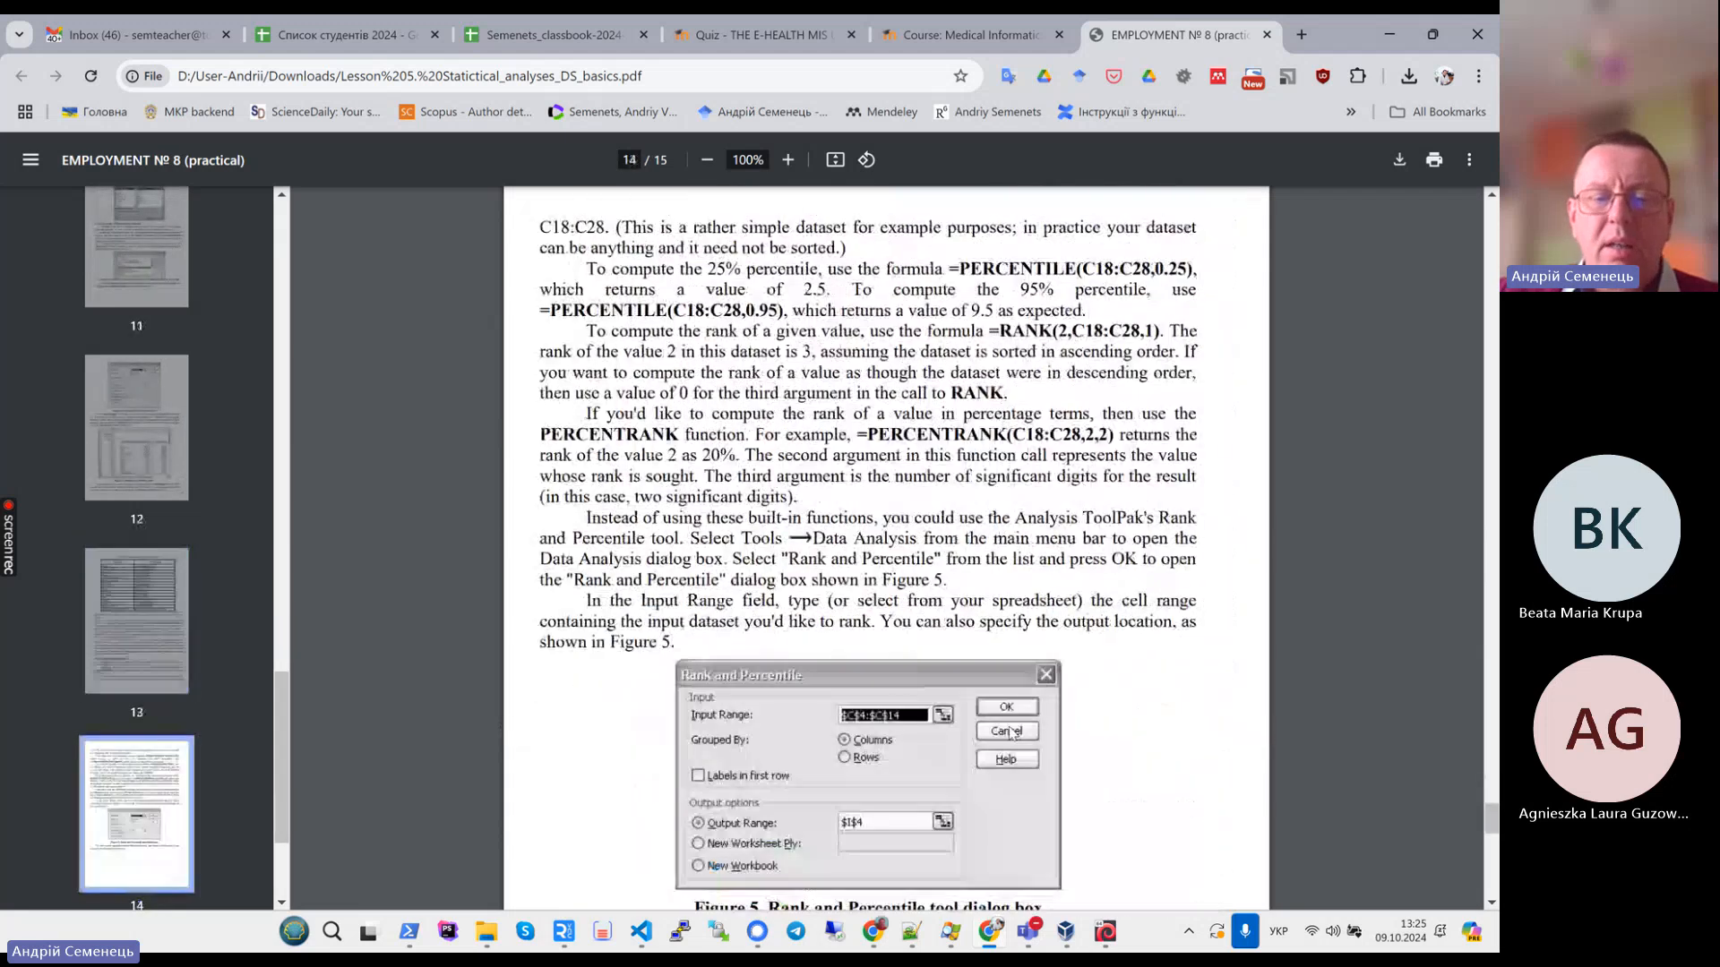
{"action": "scroll", "coordinate": [1162, 727], "scroll_direction": "up", "scroll_amount": 20}
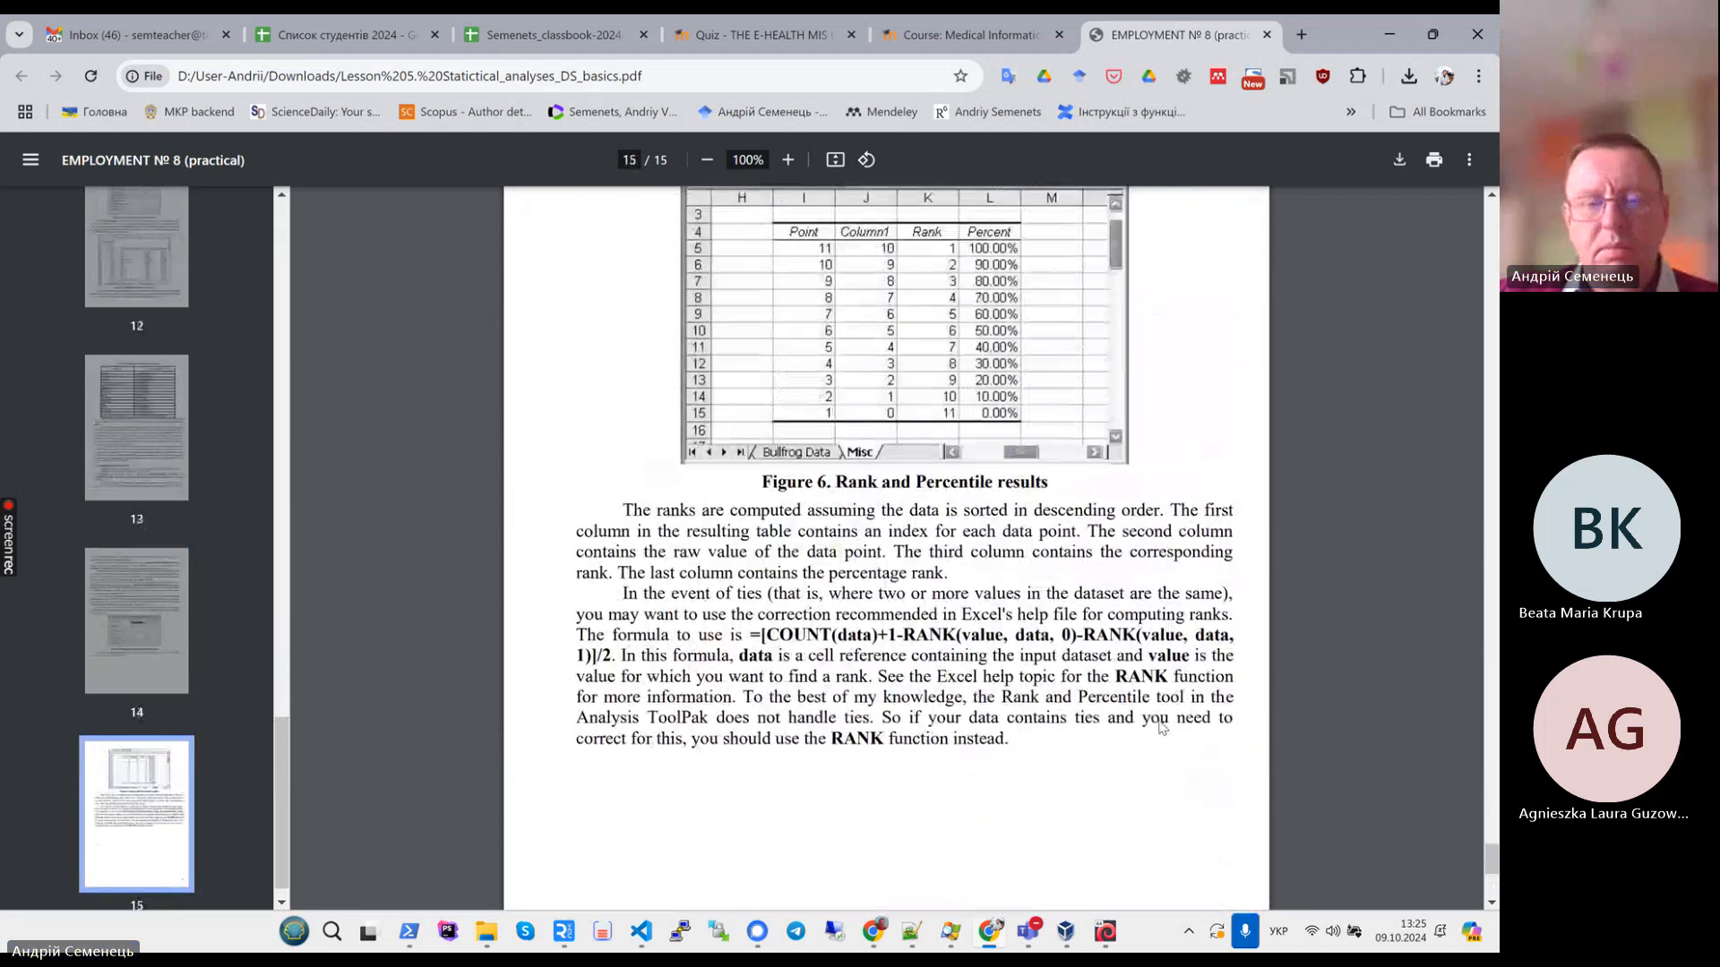
{"action": "scroll", "coordinate": [1150, 721], "scroll_direction": "up", "scroll_amount": 6}
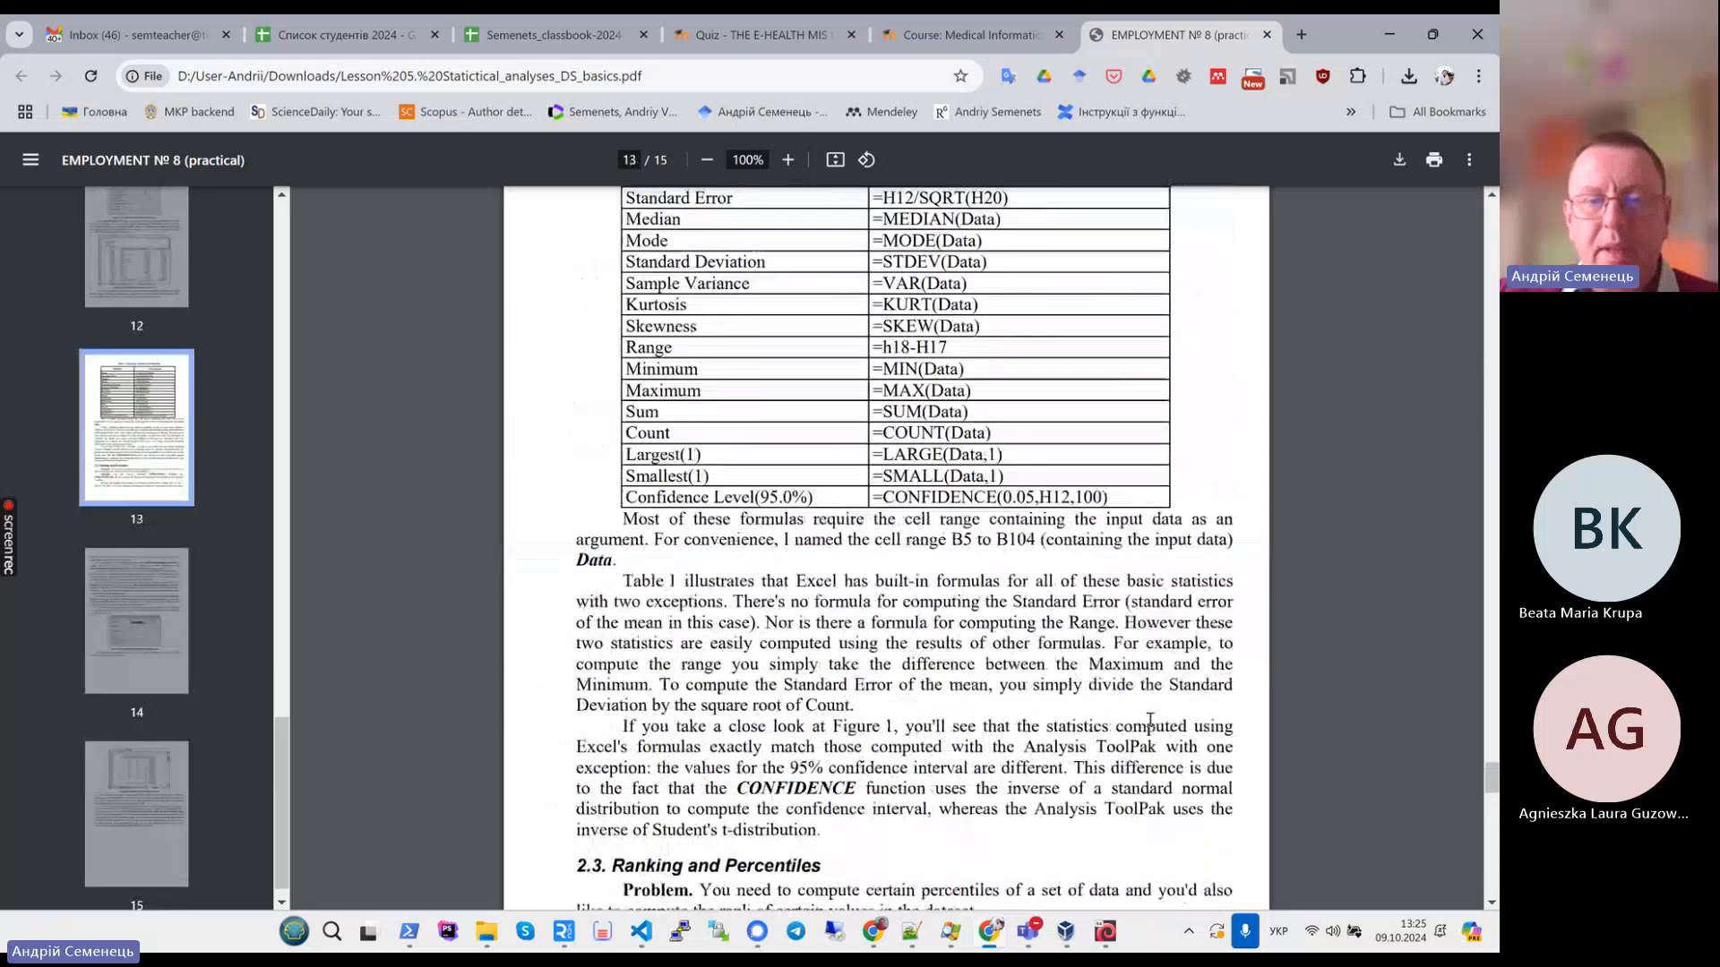
{"action": "scroll", "coordinate": [1150, 721], "scroll_direction": "up", "scroll_amount": 6}
{"action": "scroll", "coordinate": [1150, 721], "scroll_direction": "down", "scroll_amount": 1}
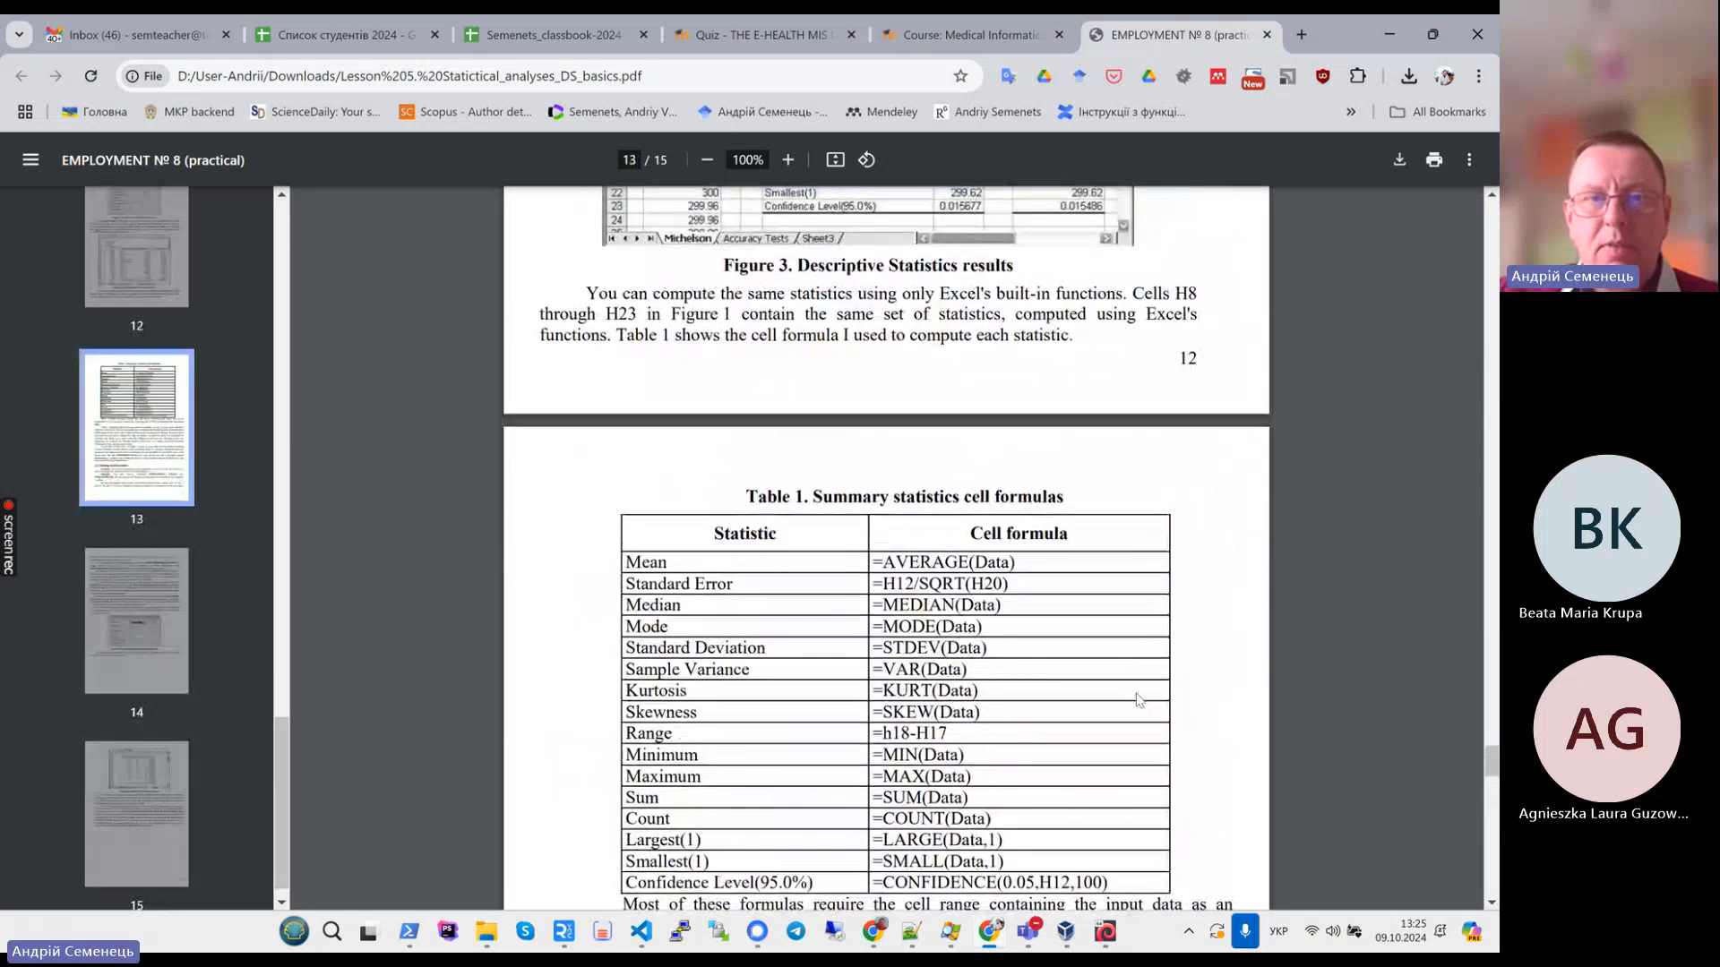
- Download task-individual-Excel-statistic_calcs-basics-2020.pdf from the Moodle course's Practical tasks into Downloads and open it
{"action": "left_click", "coordinate": [970, 34]}
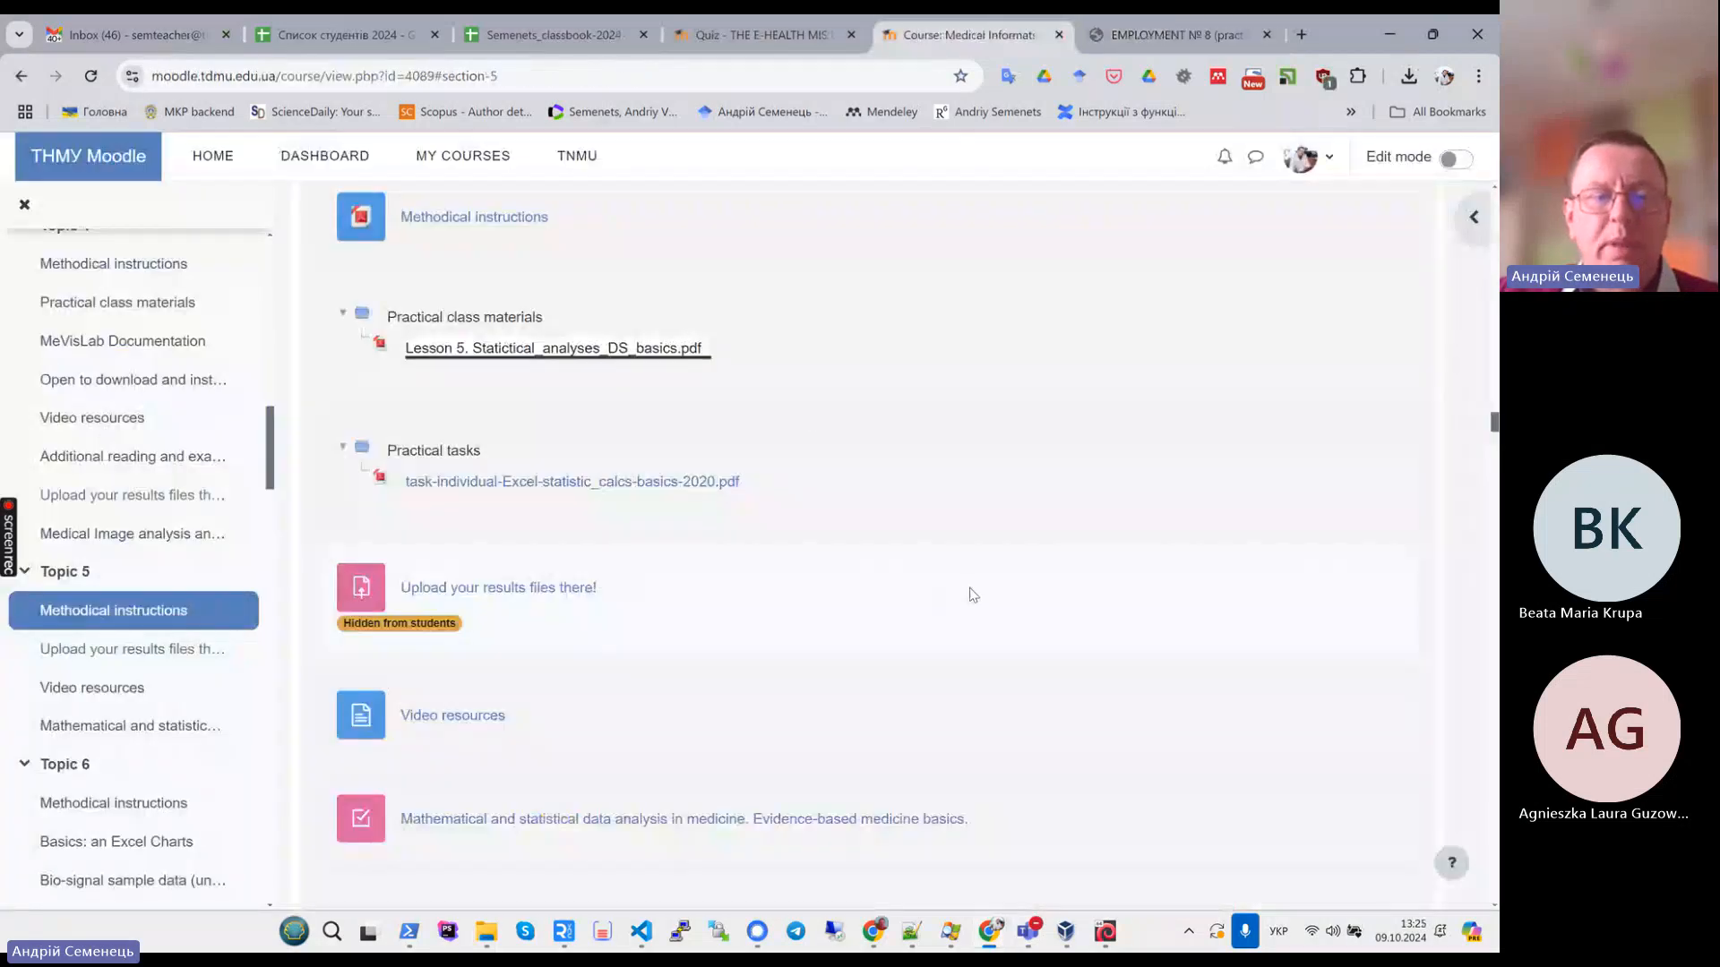
{"action": "left_click", "coordinate": [729, 505]}
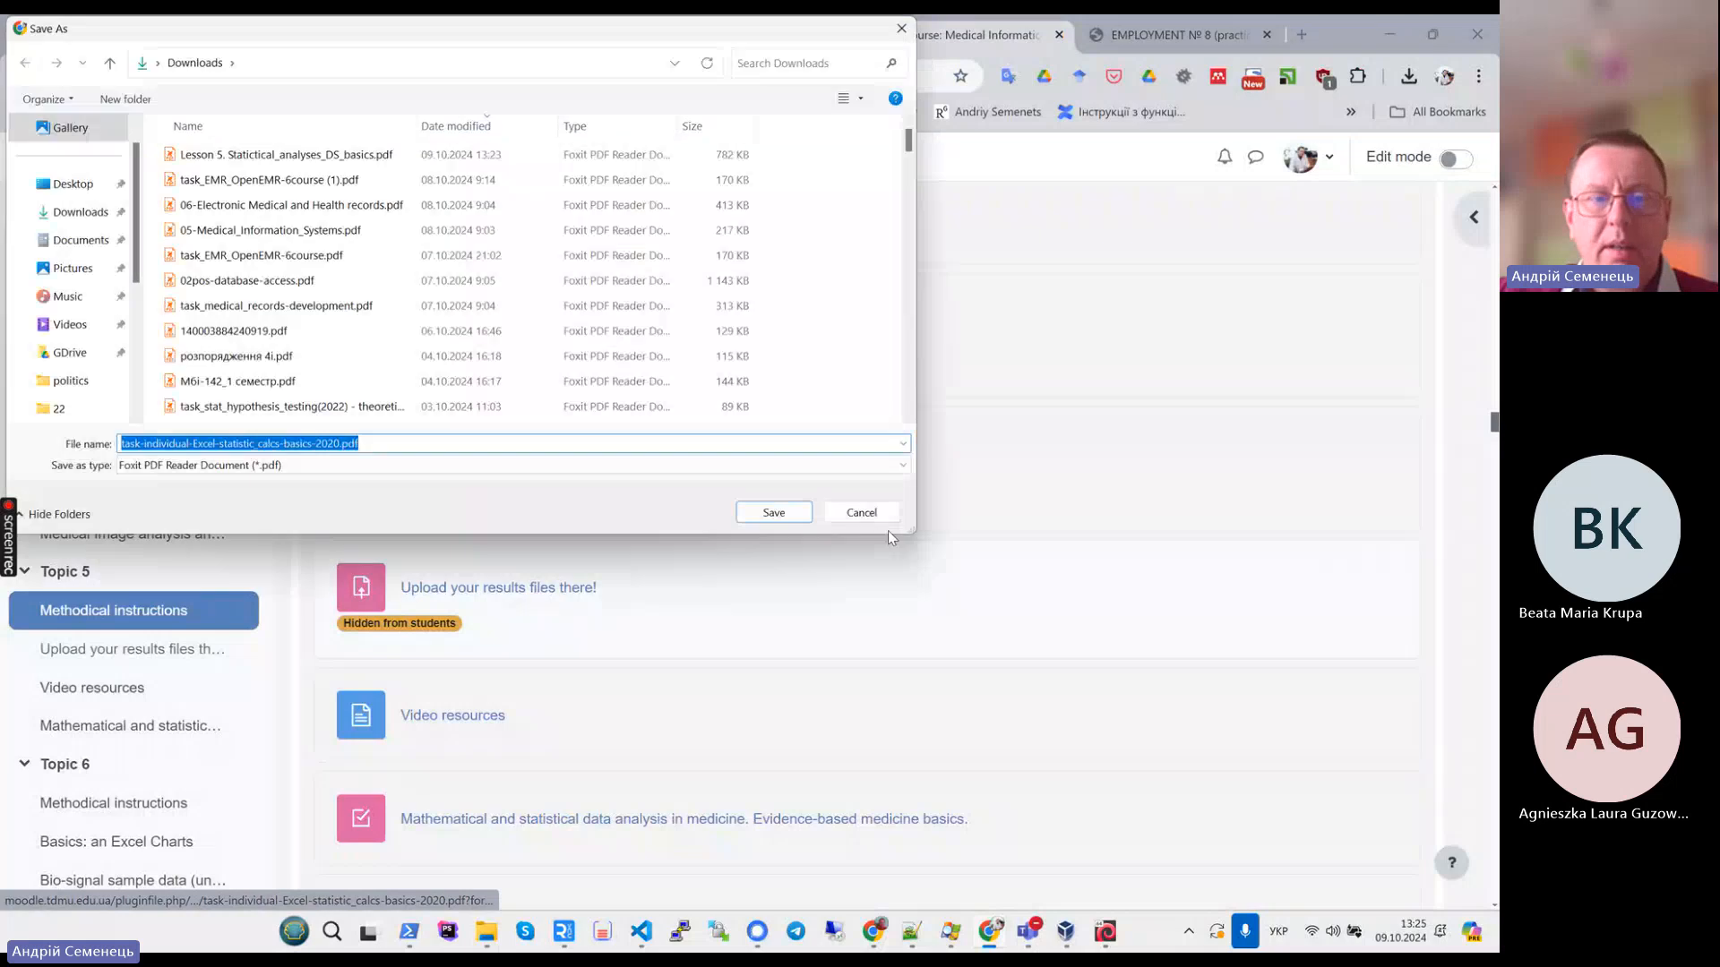
{"action": "left_click", "coordinate": [773, 513]}
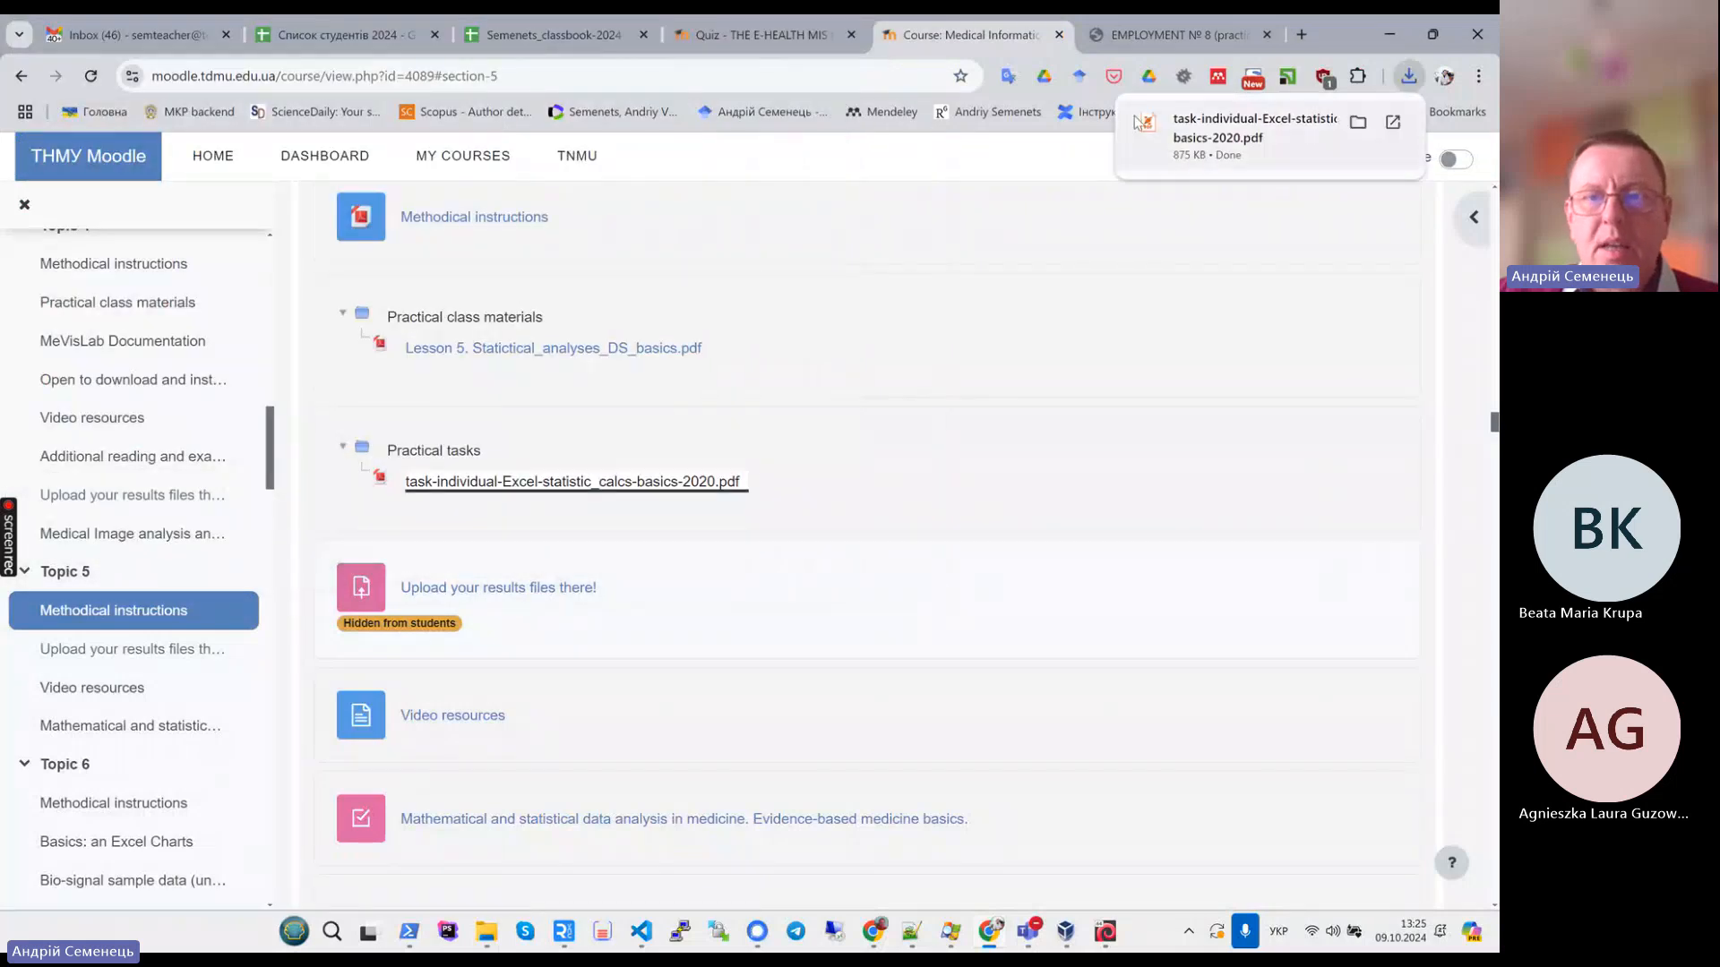
{"action": "mouse_move", "coordinate": [1199, 156]}
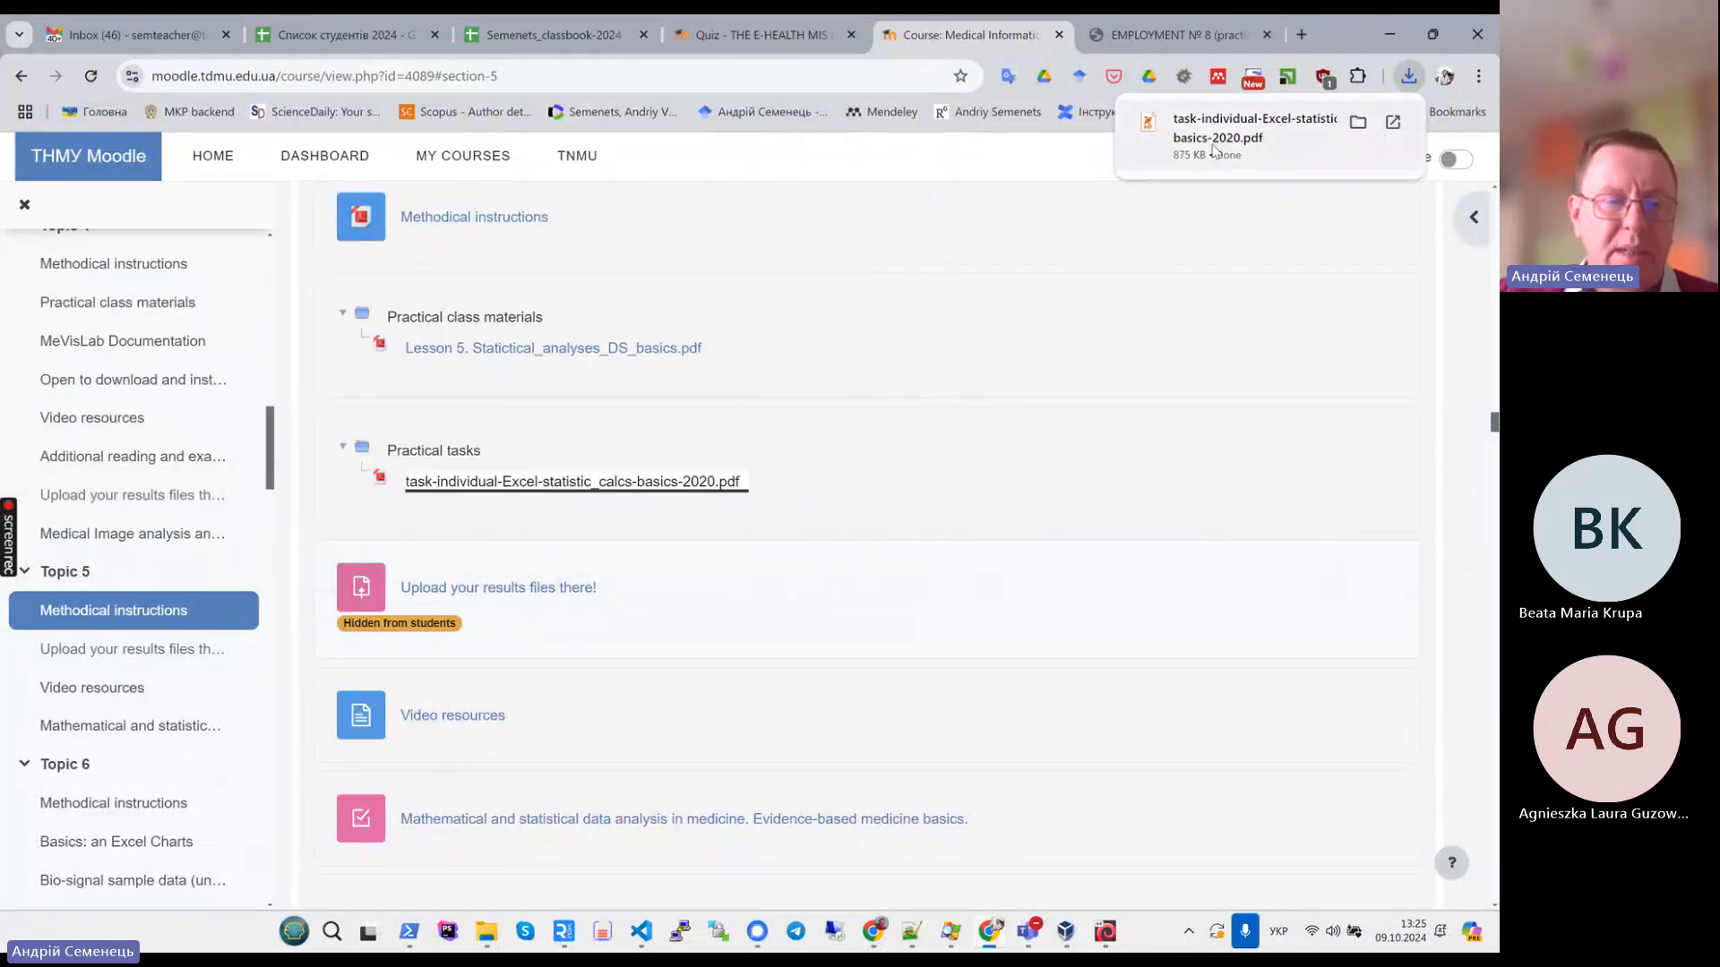
{"action": "left_click", "coordinate": [1213, 150]}
- Scroll through the task PDF's Tasks 2 to 6 for Variant 1
{"action": "scroll", "coordinate": [1261, 318], "scroll_direction": "down", "scroll_amount": 7}
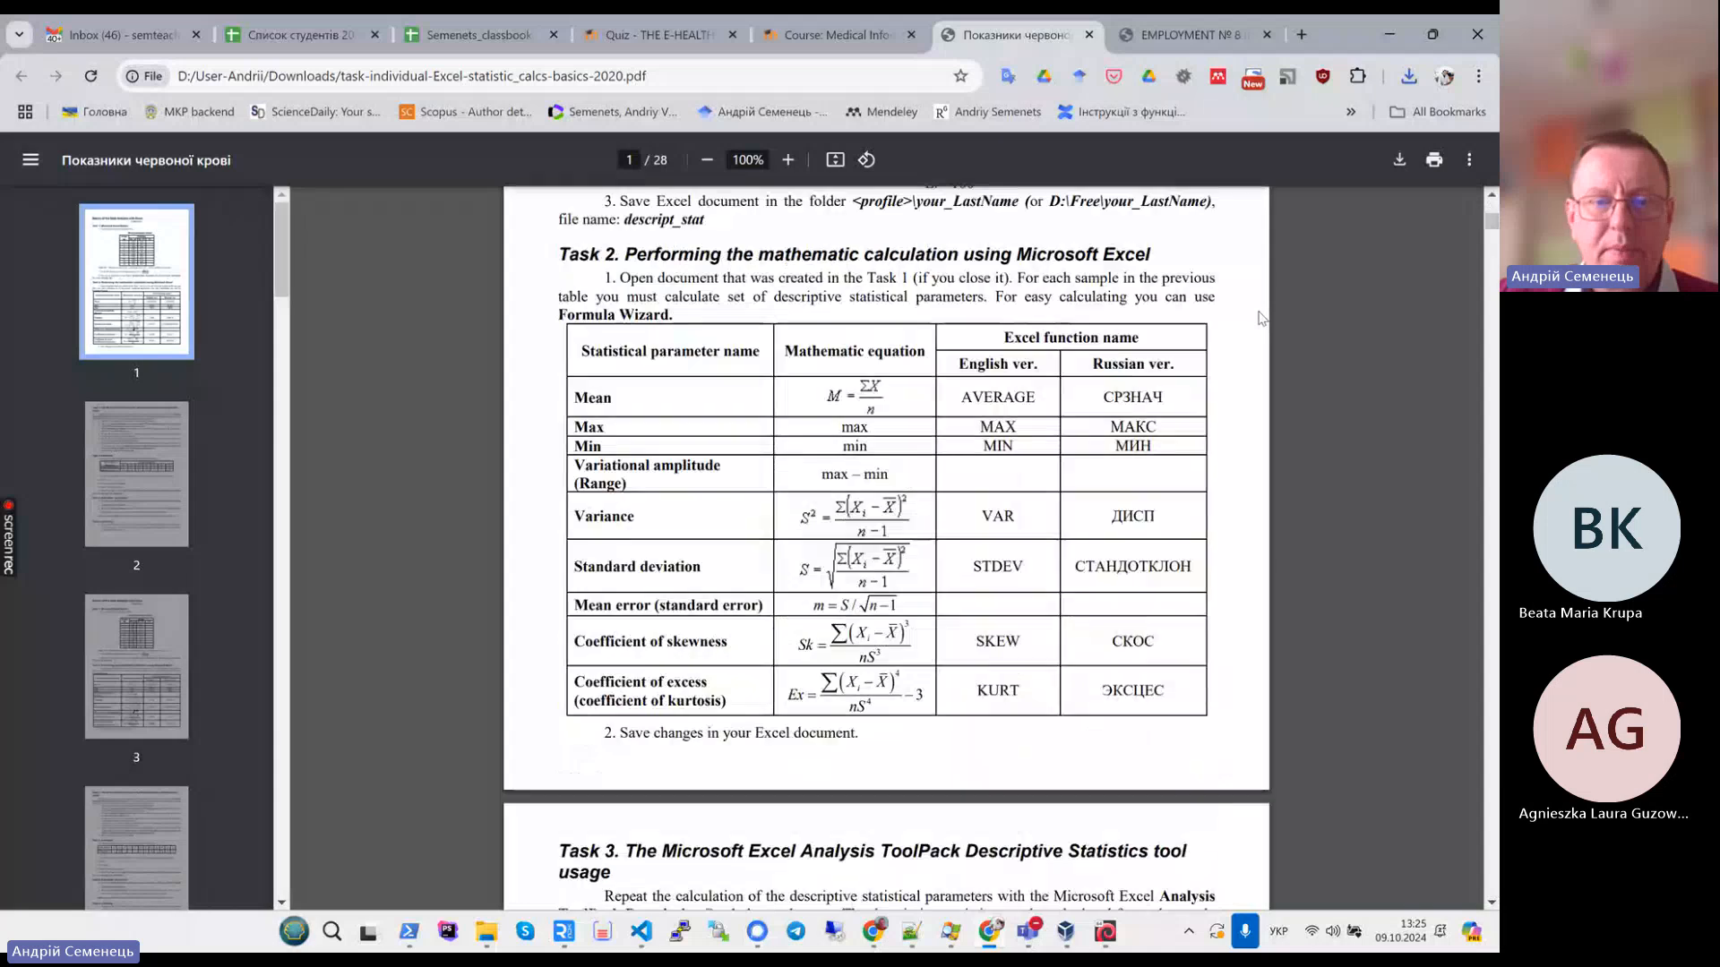
{"action": "scroll", "coordinate": [1261, 318], "scroll_direction": "down", "scroll_amount": 4}
{"action": "scroll", "coordinate": [1261, 318], "scroll_direction": "down", "scroll_amount": 5}
{"action": "scroll", "coordinate": [1261, 318], "scroll_direction": "up", "scroll_amount": 5}
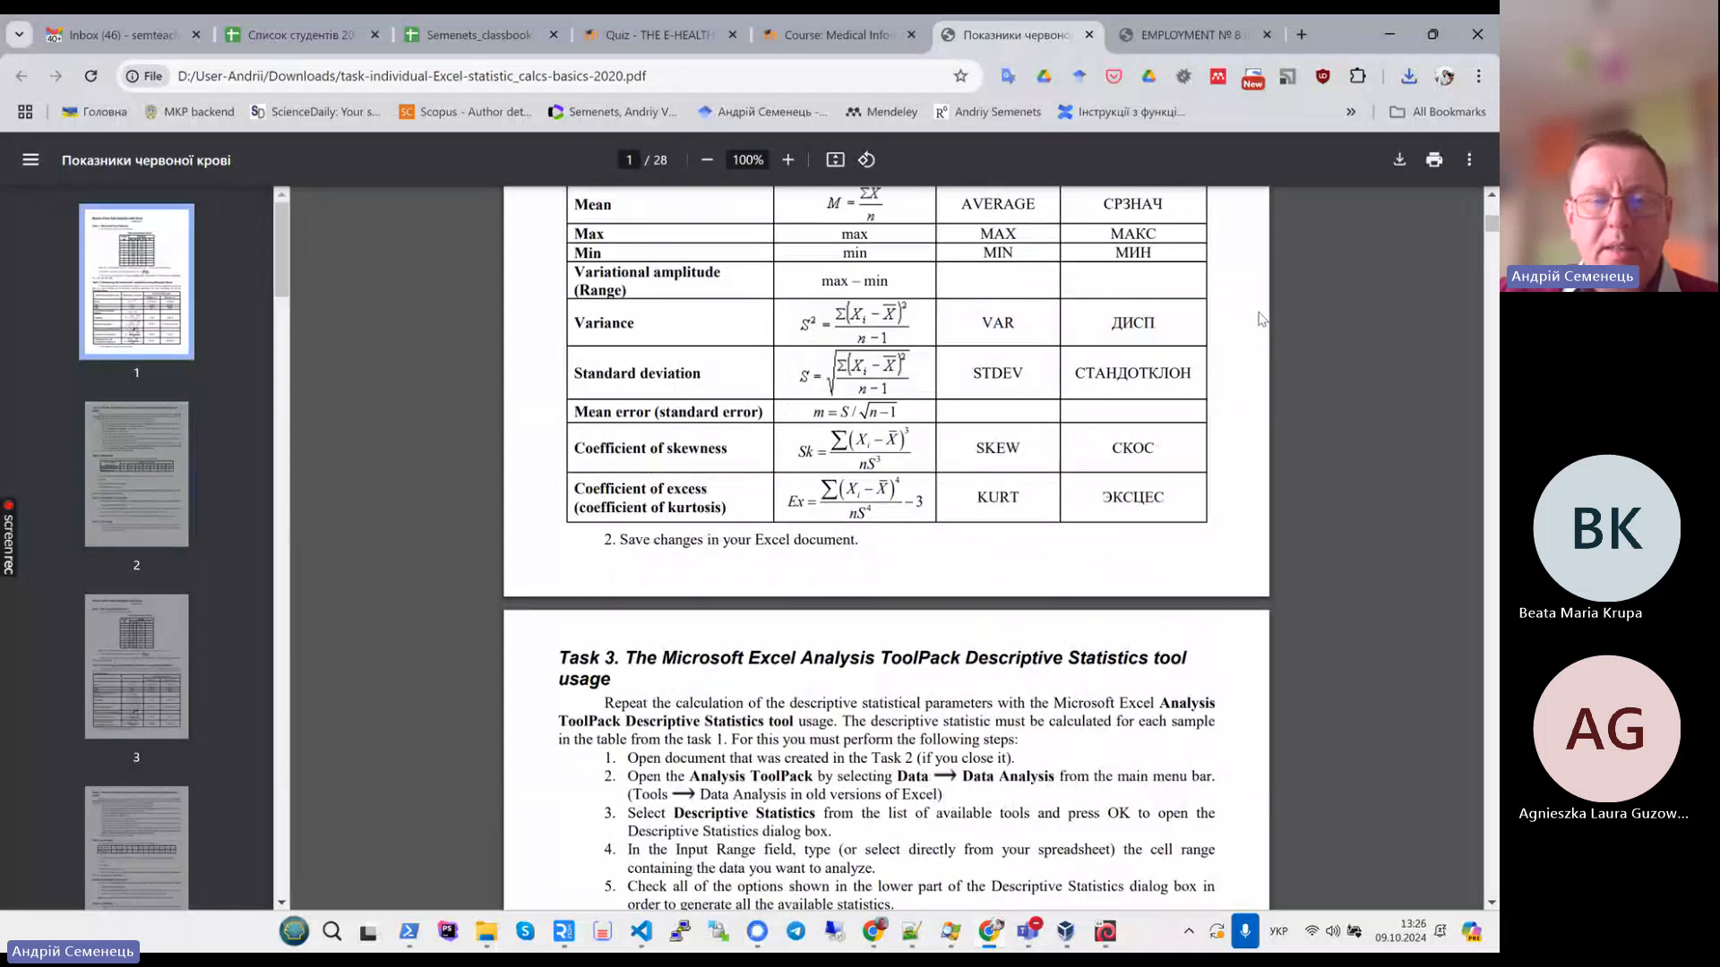
{"action": "scroll", "coordinate": [1261, 320], "scroll_direction": "down", "scroll_amount": 4}
{"action": "scroll", "coordinate": [1261, 321], "scroll_direction": "down", "scroll_amount": 4}
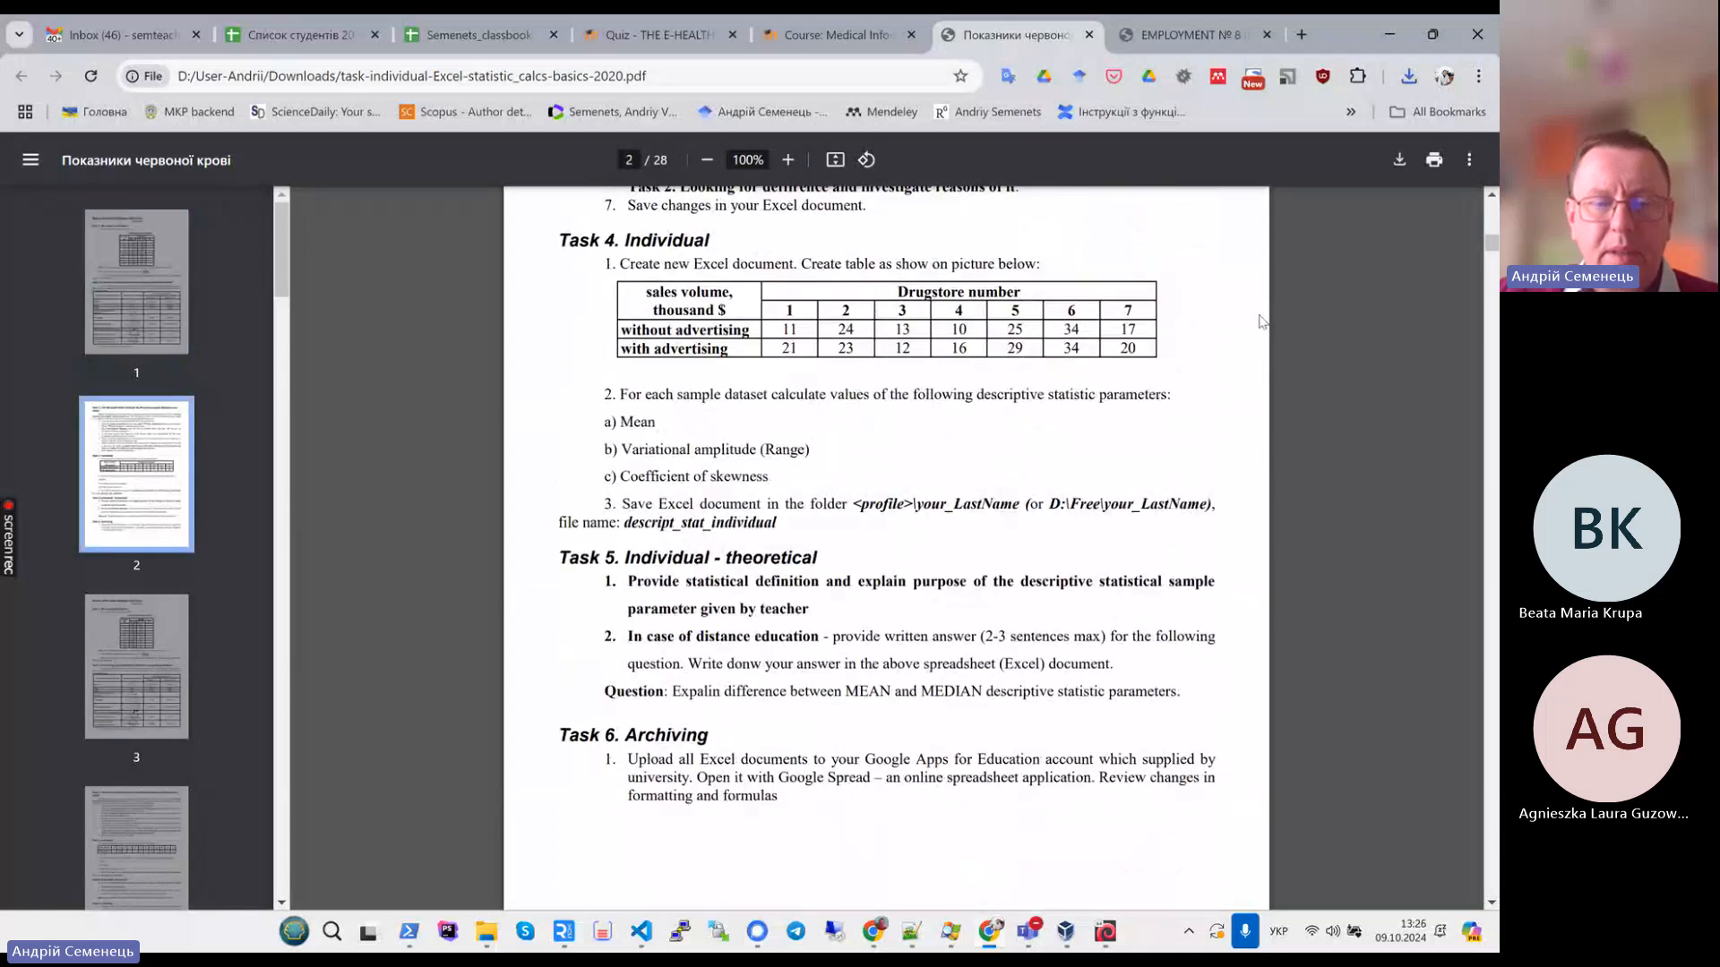
{"action": "scroll", "coordinate": [1261, 320], "scroll_direction": "down", "scroll_amount": 2}
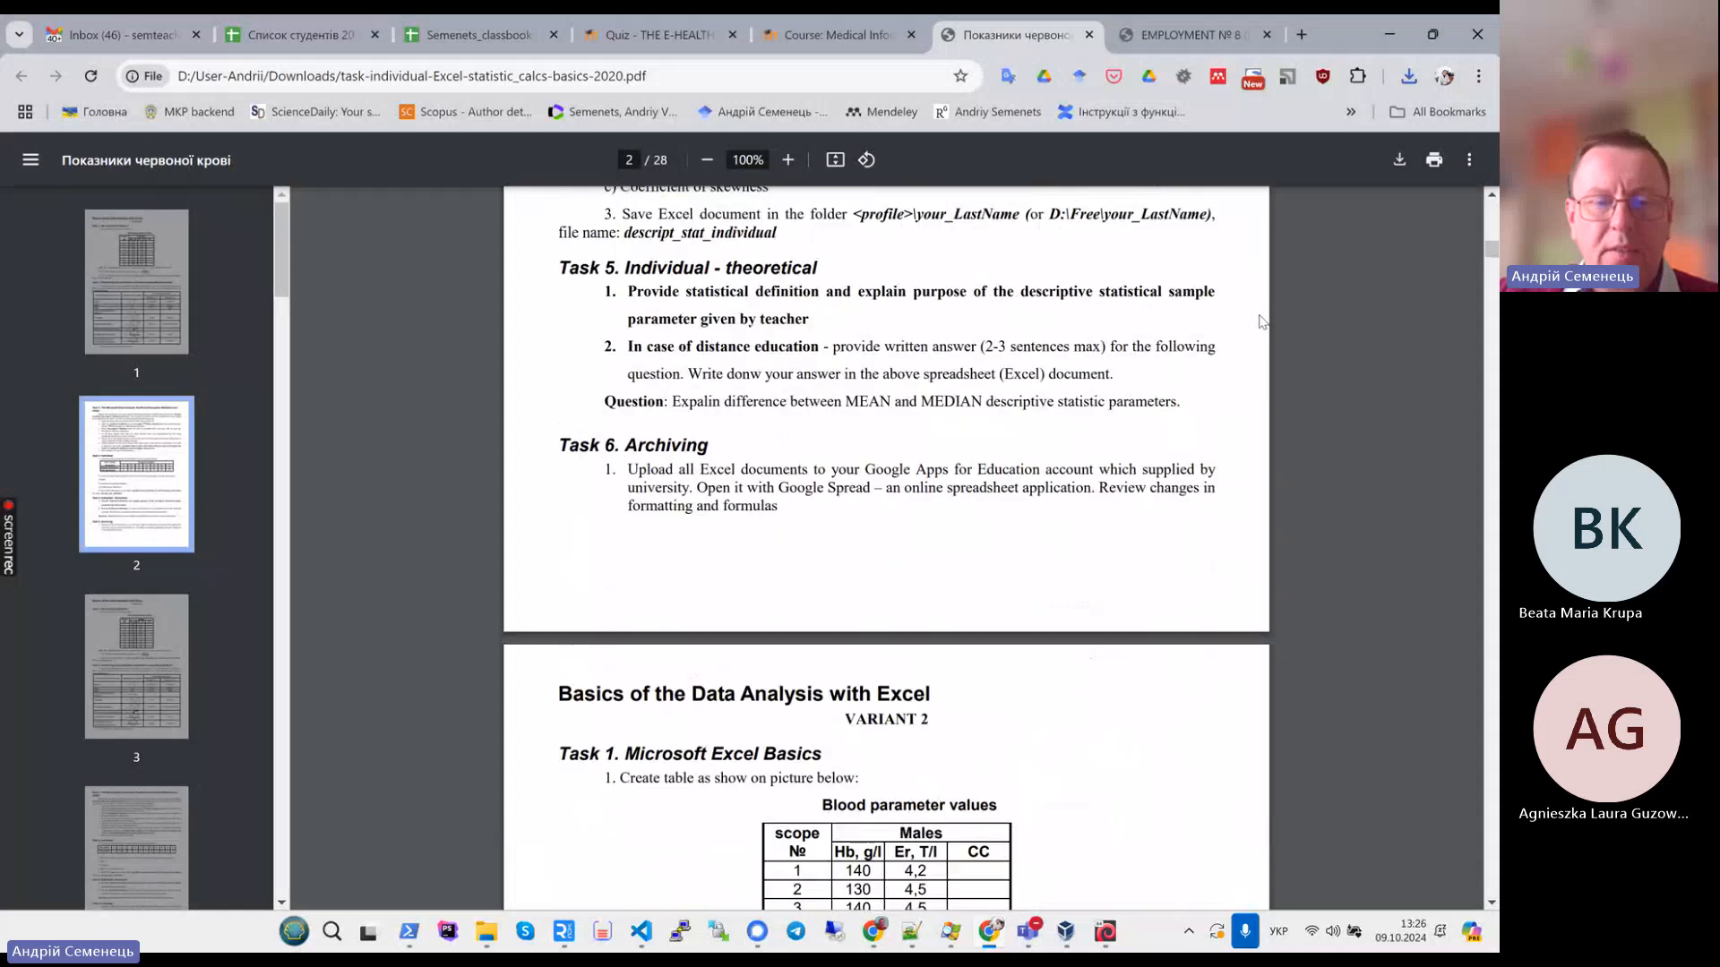
{"action": "scroll", "coordinate": [1261, 321], "scroll_direction": "up", "scroll_amount": 3}
{"action": "scroll", "coordinate": [1261, 321], "scroll_direction": "down", "scroll_amount": 2}
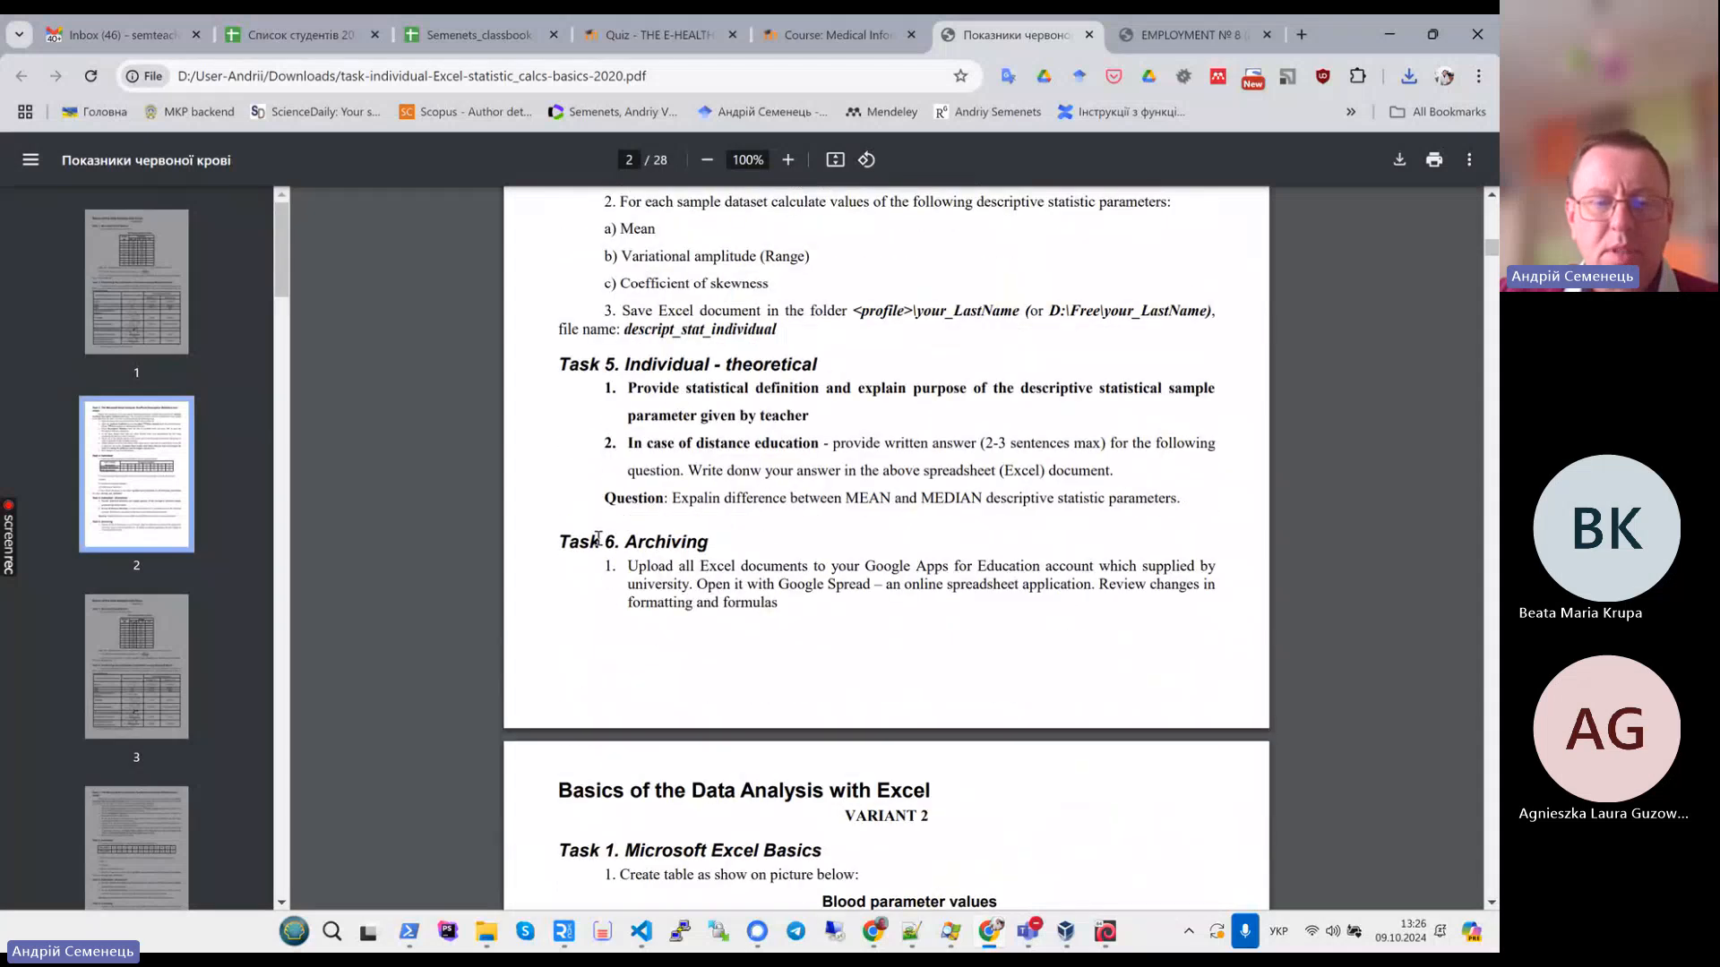
- Highlight the Task 6 Archiving heading, then the Blood parameter values table header in Variant 1
{"action": "left_click_drag", "start_coordinate": [559, 545], "coordinate": [760, 545]}
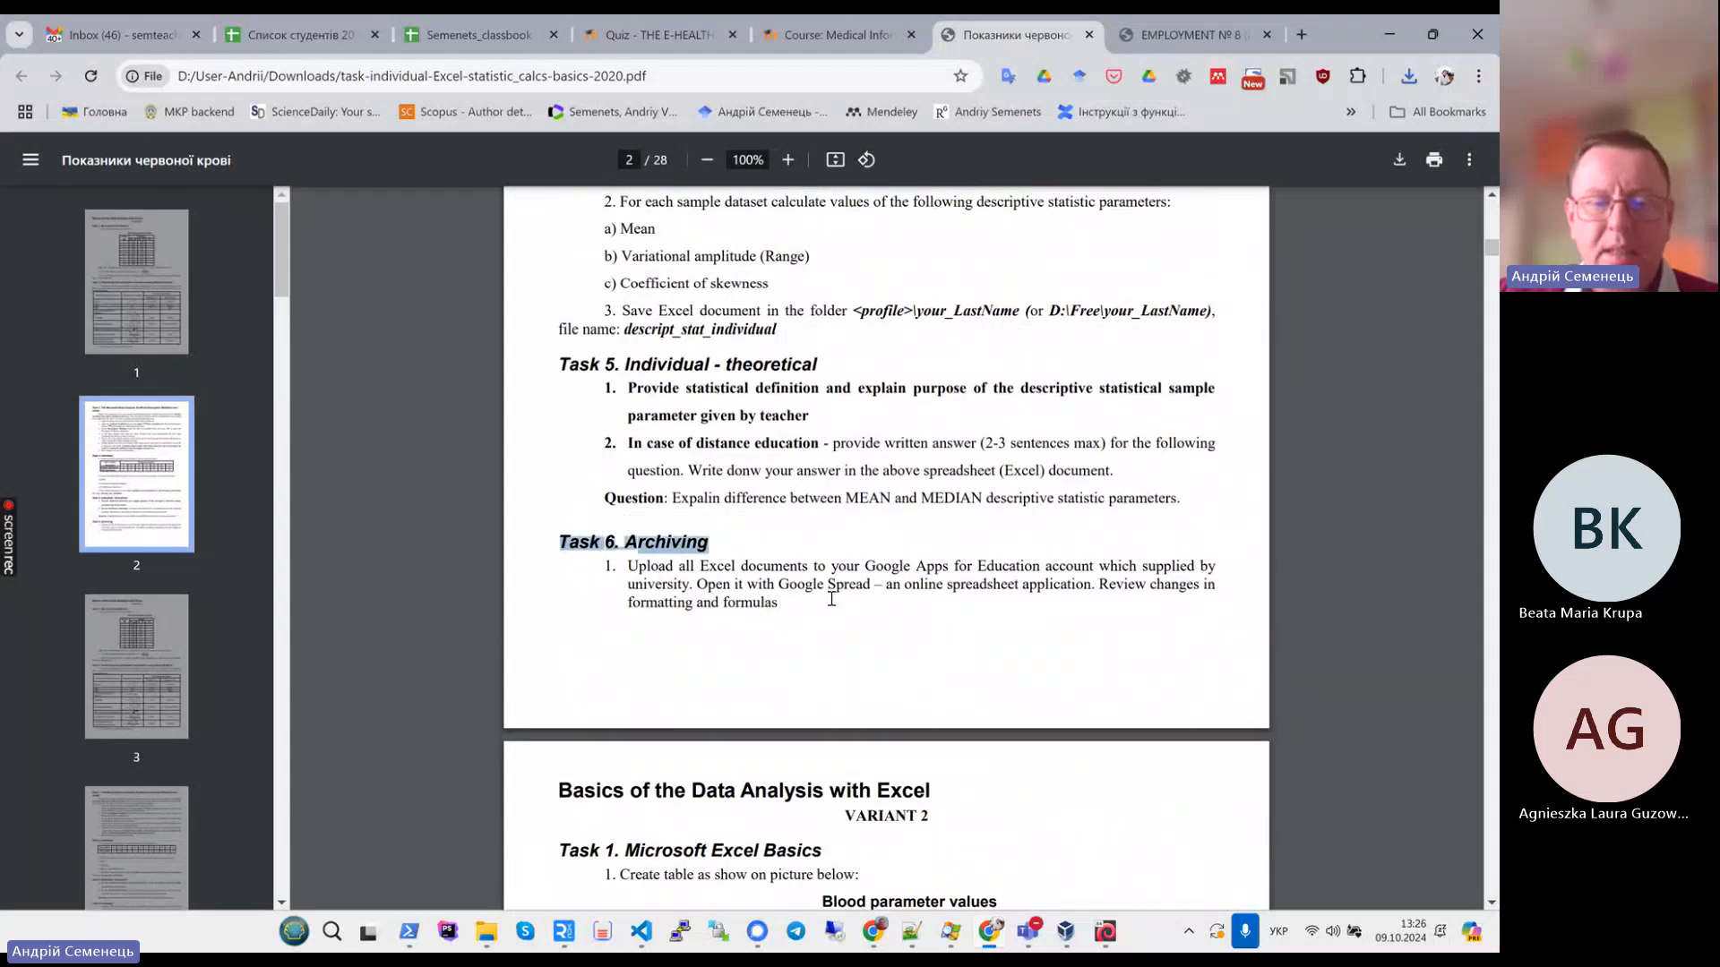
{"action": "scroll", "coordinate": [759, 545], "scroll_direction": "up", "scroll_amount": 17}
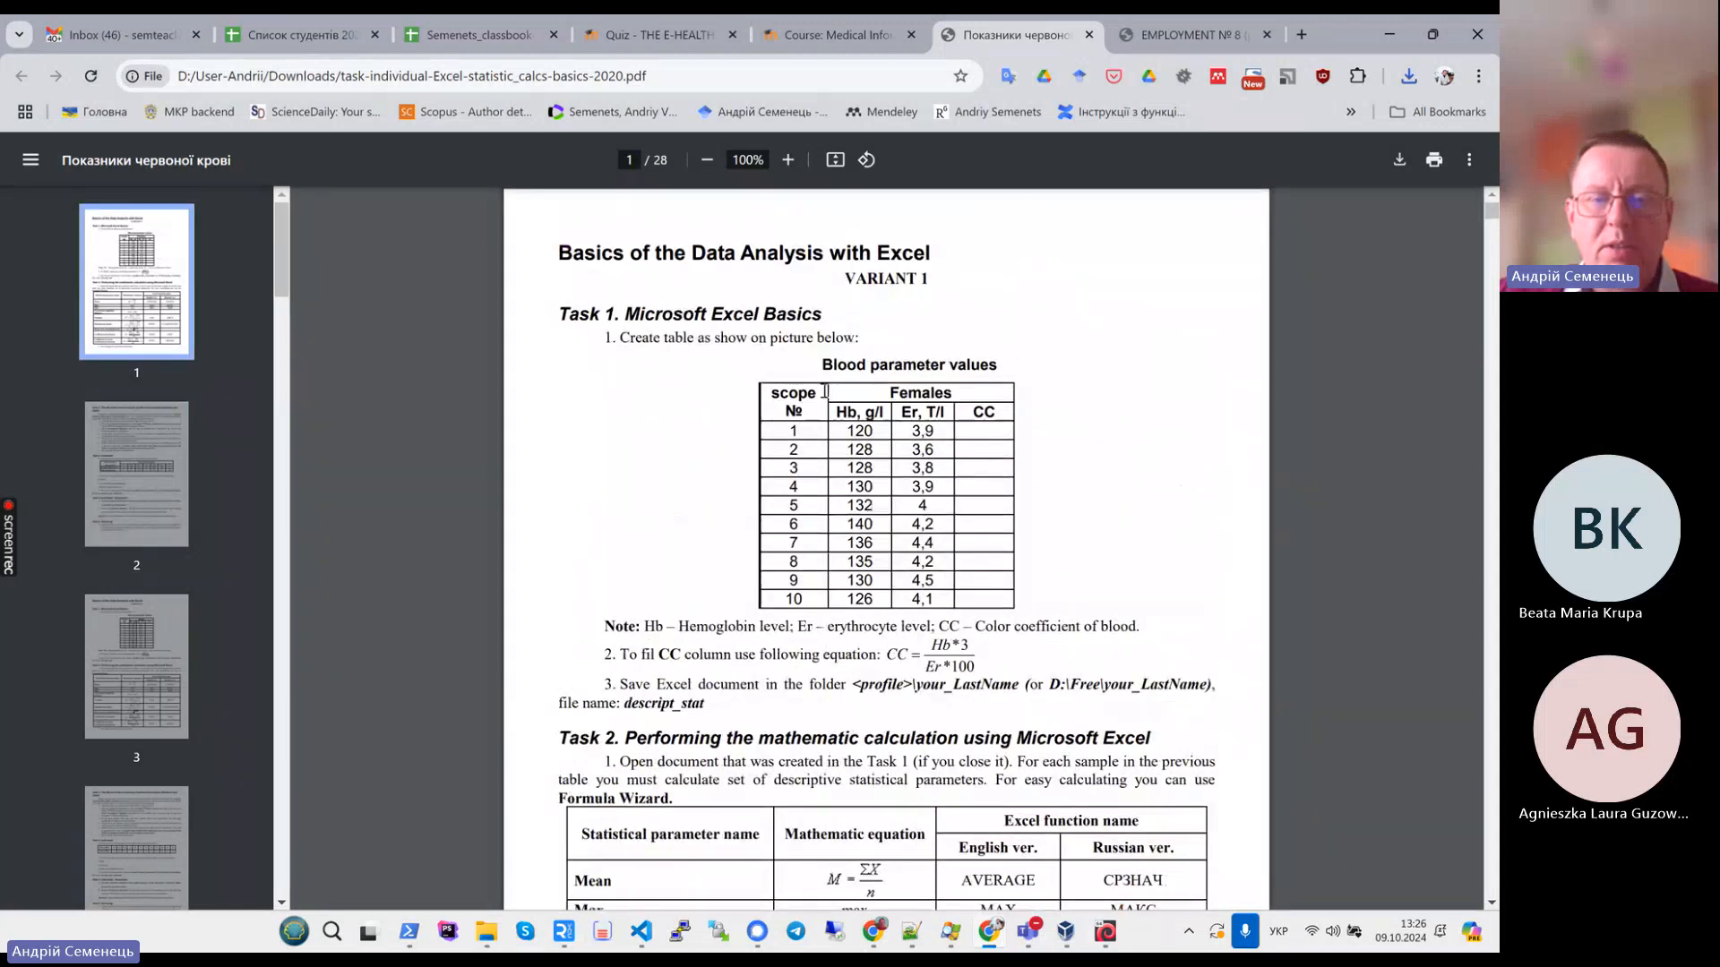
{"action": "left_click_drag", "start_coordinate": [823, 364], "coordinate": [932, 432]}
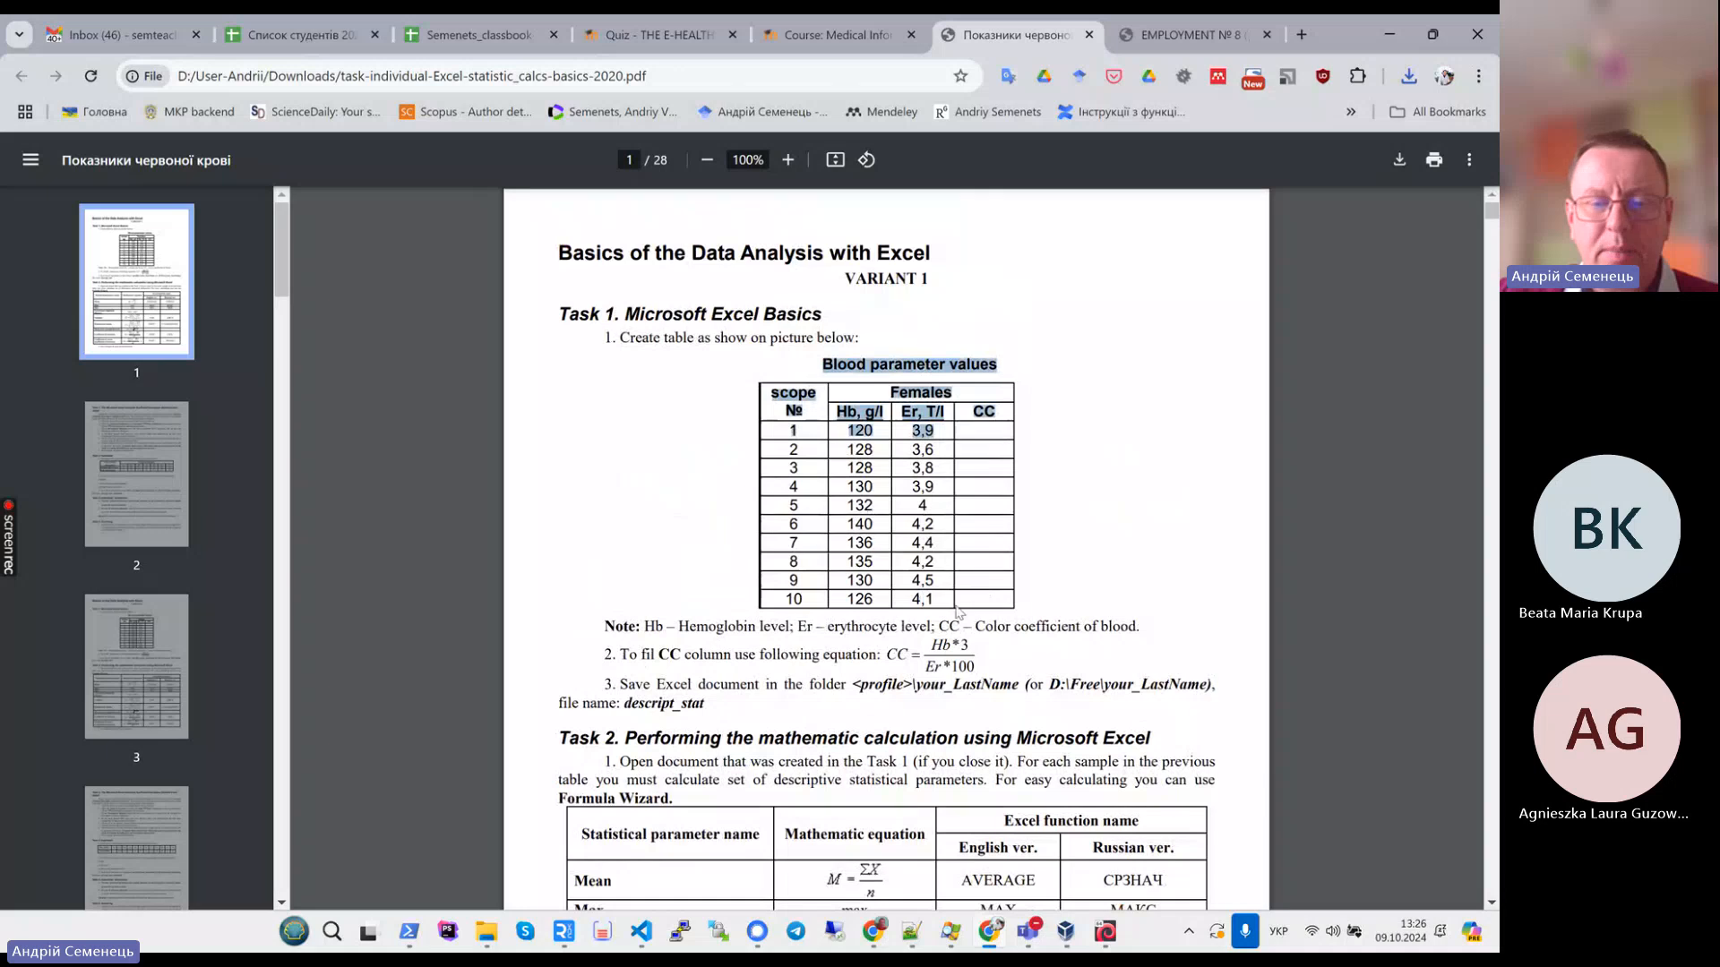
- Highlight the Task 3 Analysis ToolPack steps and scroll to the Task 4 individual assignment
{"action": "scroll", "coordinate": [957, 613], "scroll_direction": "down", "scroll_amount": 10}
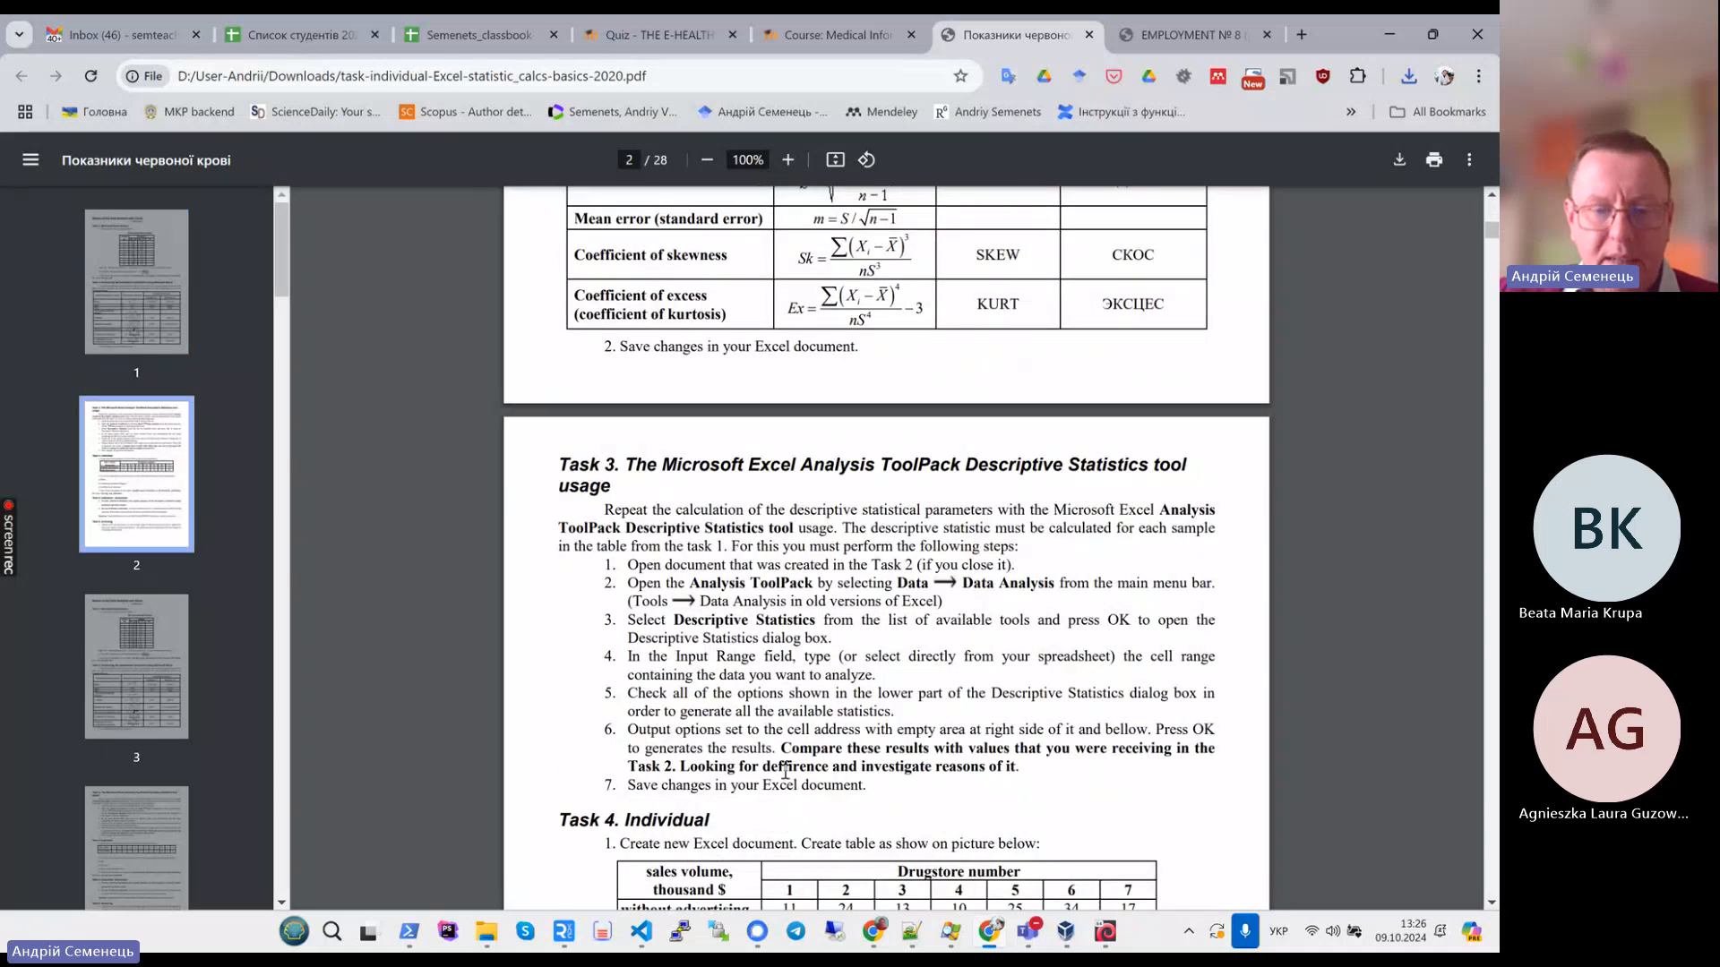
{"action": "scroll", "coordinate": [869, 781], "scroll_direction": "down", "scroll_amount": 2}
{"action": "left_click_drag", "start_coordinate": [680, 612], "coordinate": [1193, 740]}
{"action": "left_click", "coordinate": [1193, 741]}
{"action": "scroll", "coordinate": [1193, 740], "scroll_direction": "down", "scroll_amount": 3}
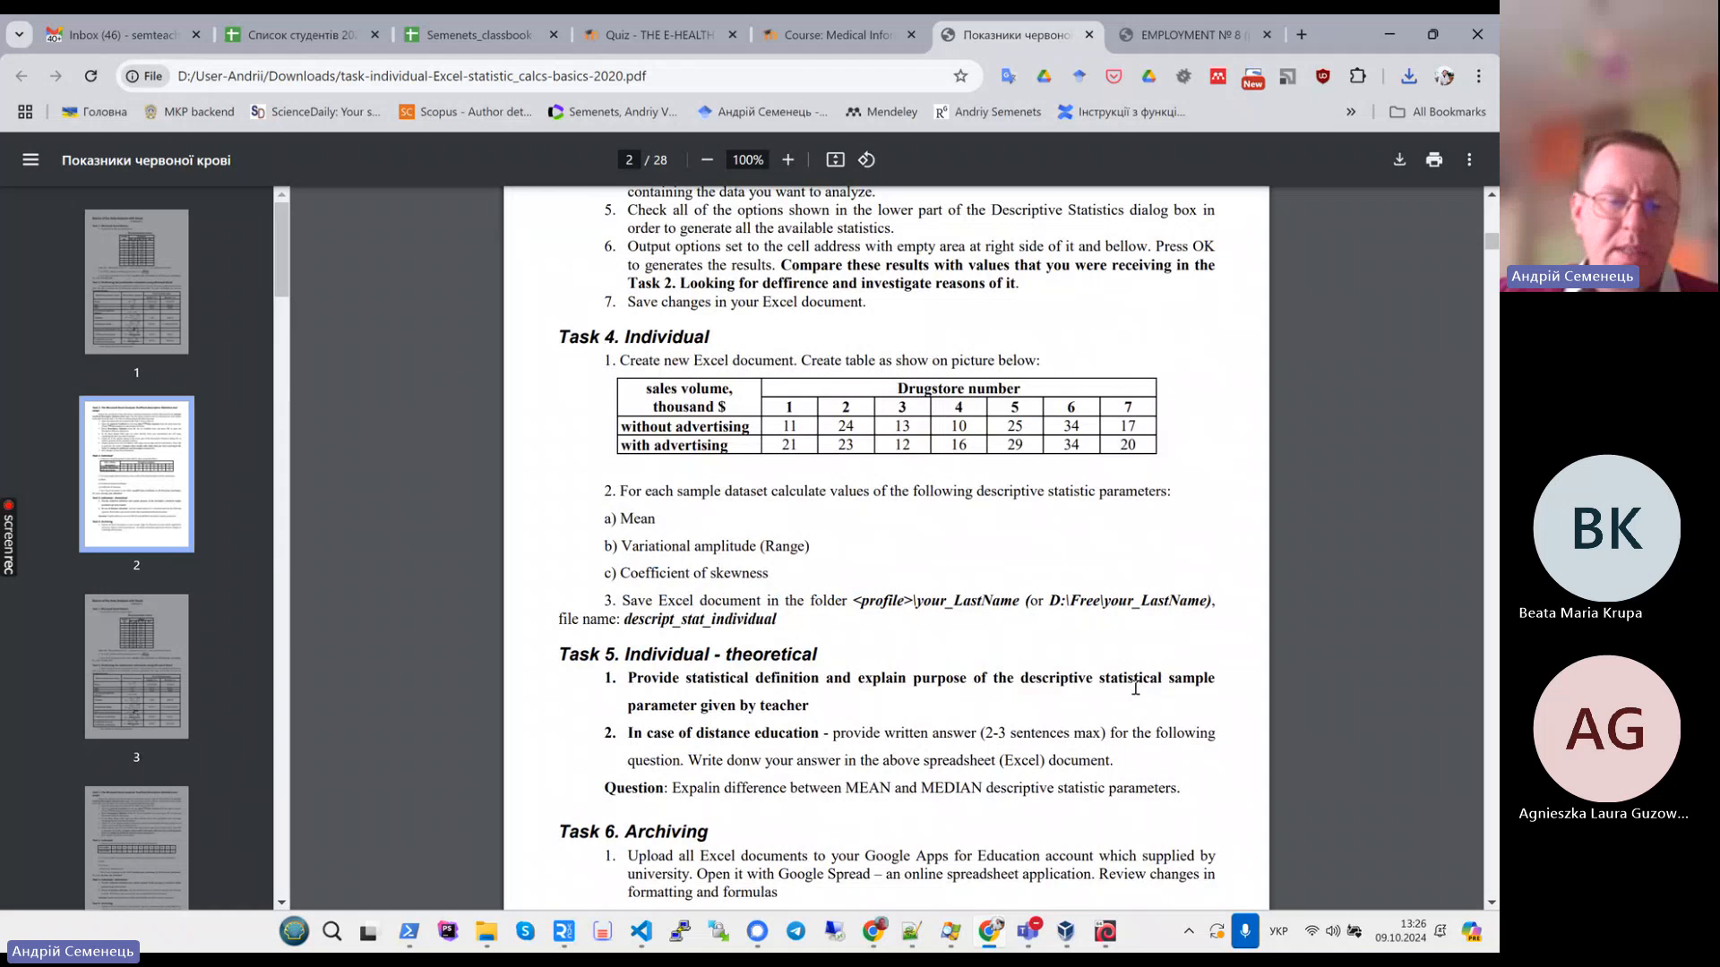
- Highlight the Task 4 list of descriptive parameters to calculate and the Task 5 distance-education question on MEAN versus MEDIAN
{"action": "left_click_drag", "start_coordinate": [605, 508], "coordinate": [787, 572]}
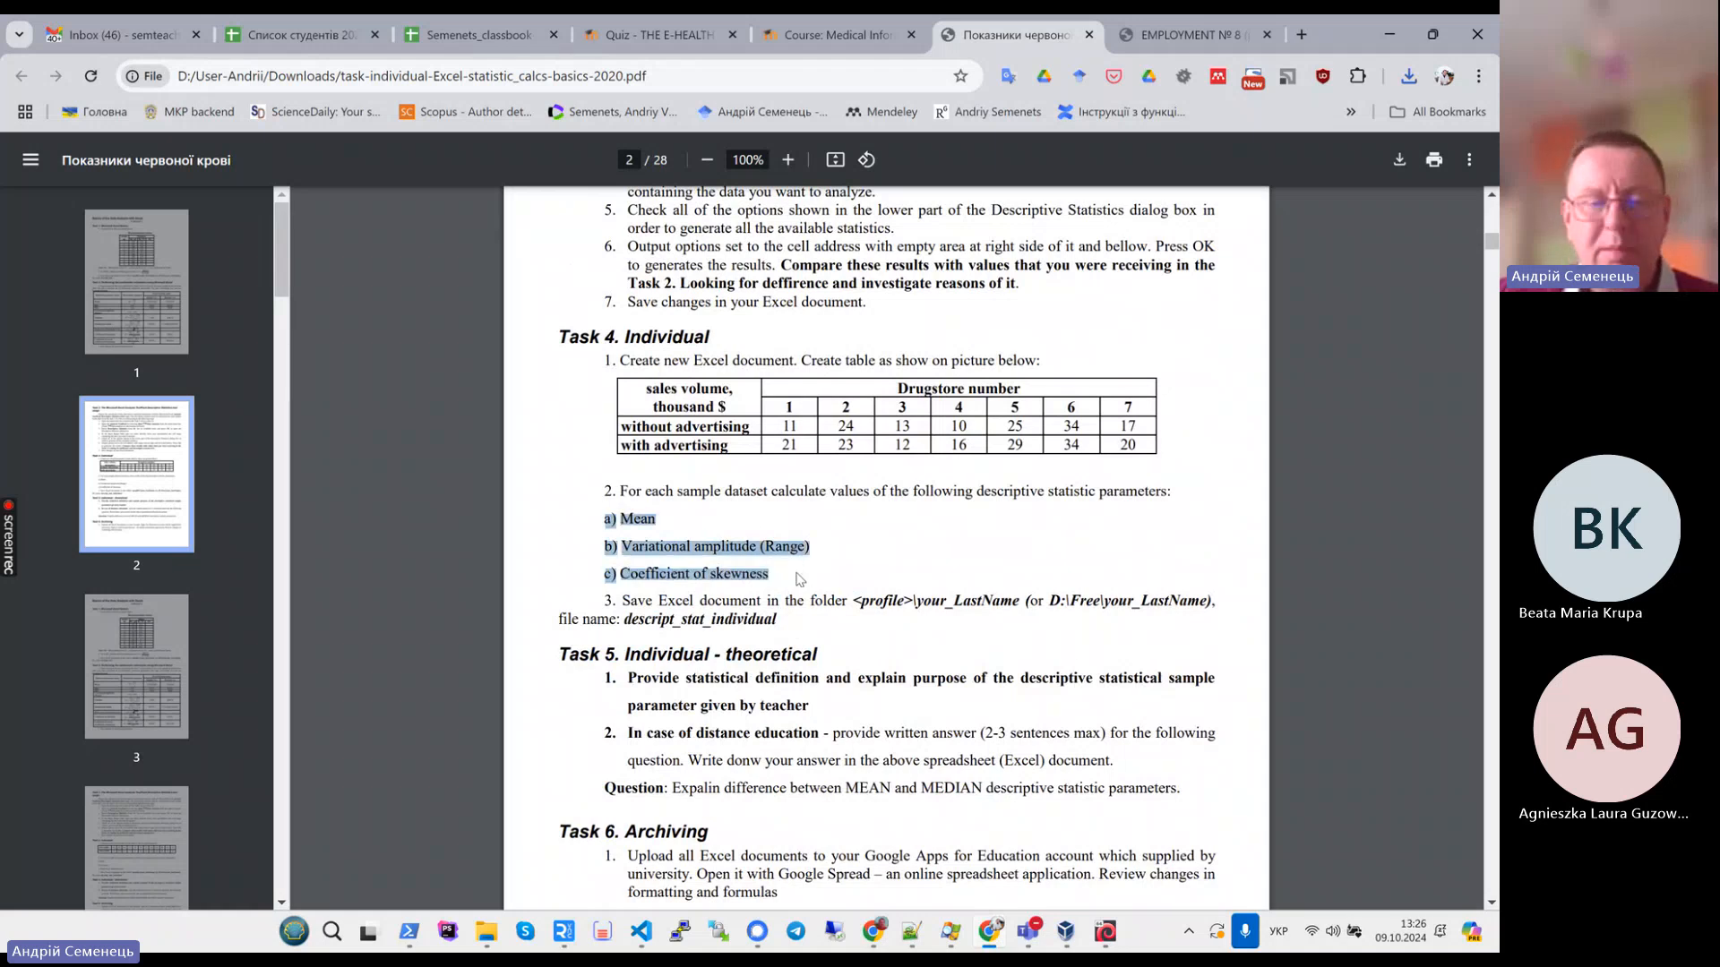
{"action": "left_click_drag", "start_coordinate": [561, 655], "coordinate": [1189, 787]}
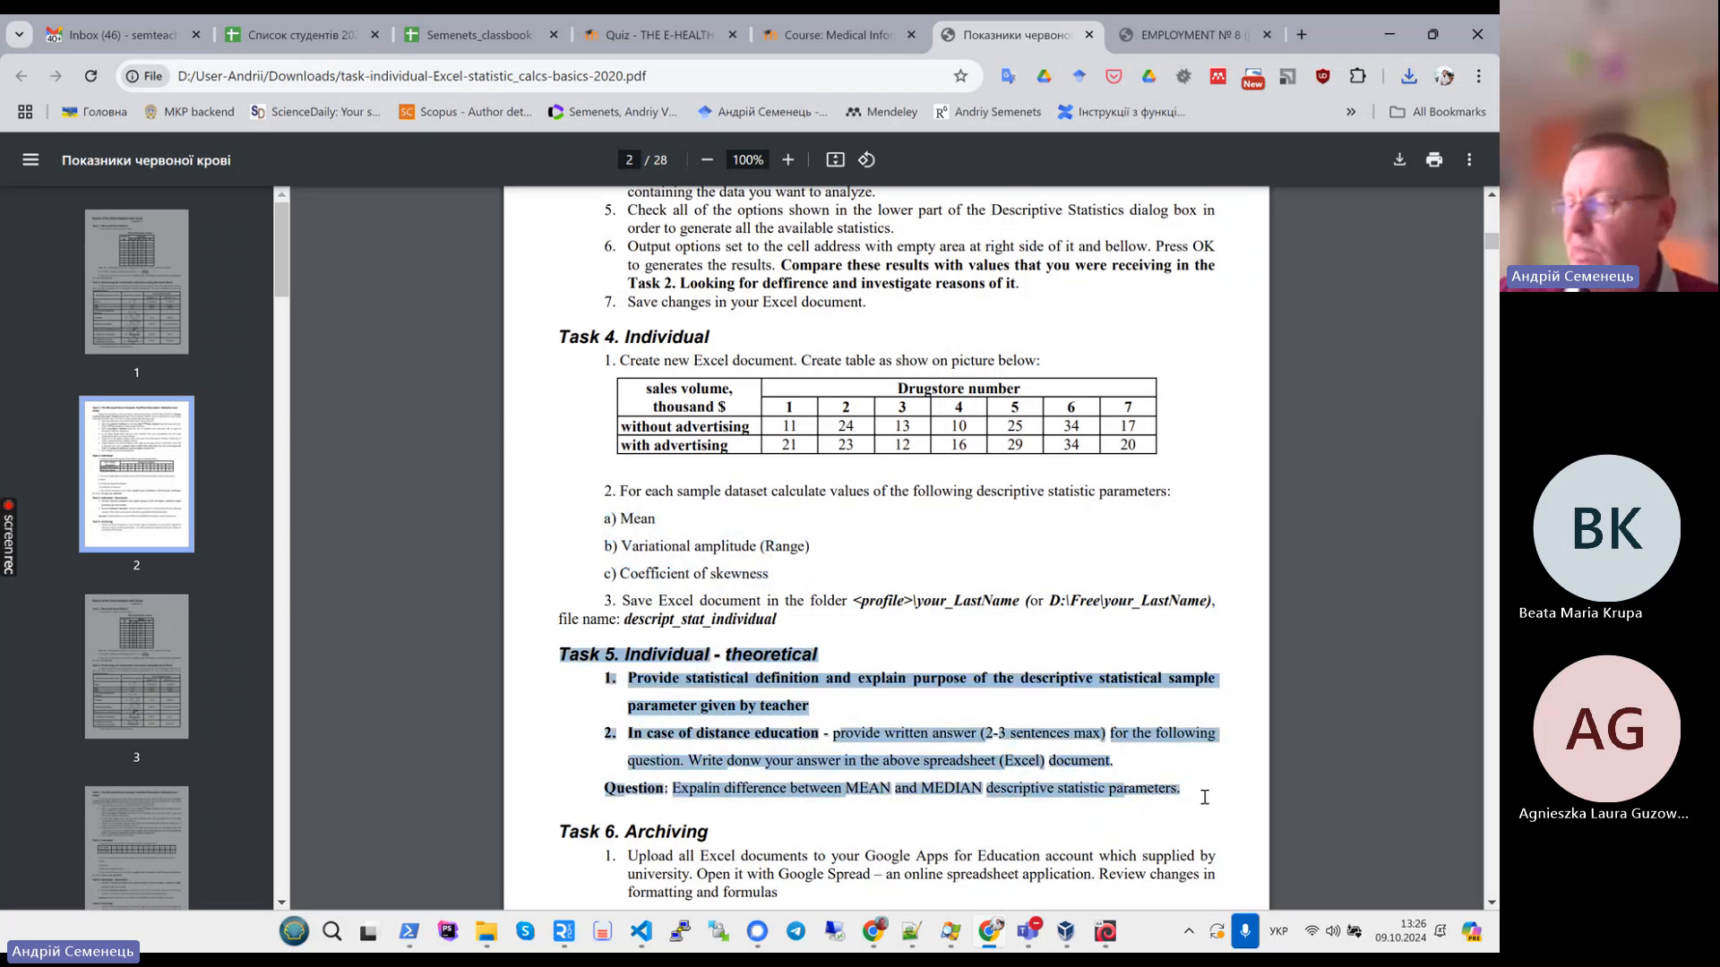
{"action": "left_click", "coordinate": [983, 752]}
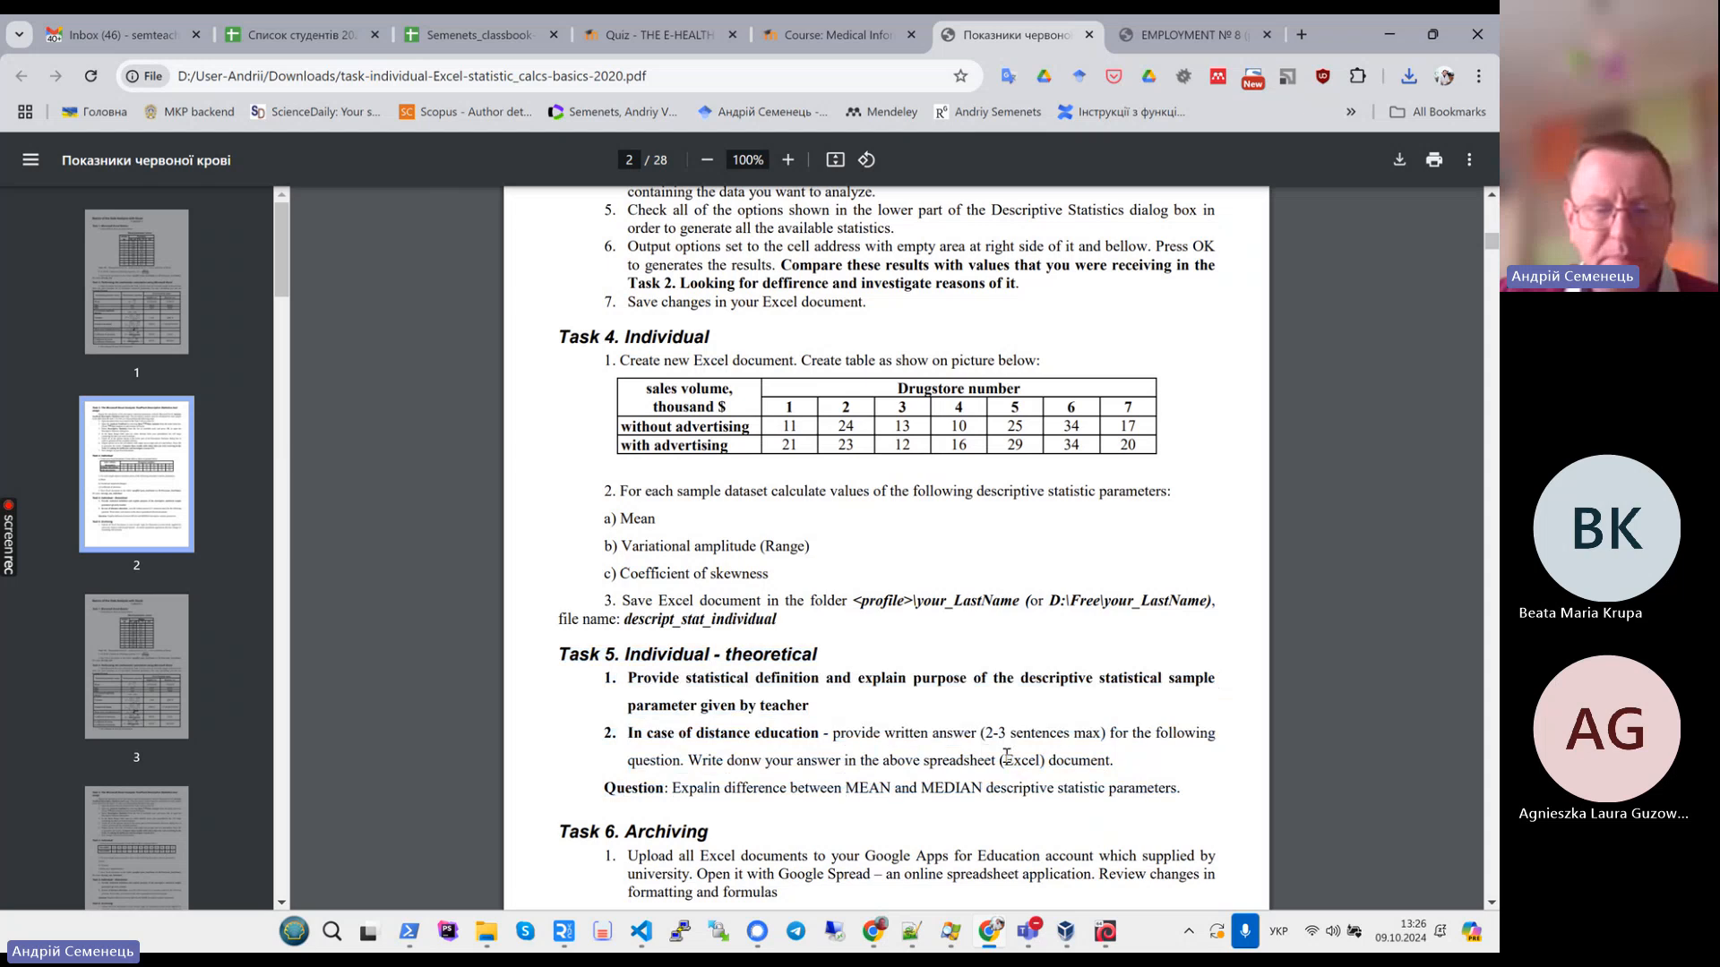
{"action": "left_click_drag", "start_coordinate": [1181, 790], "coordinate": [608, 722]}
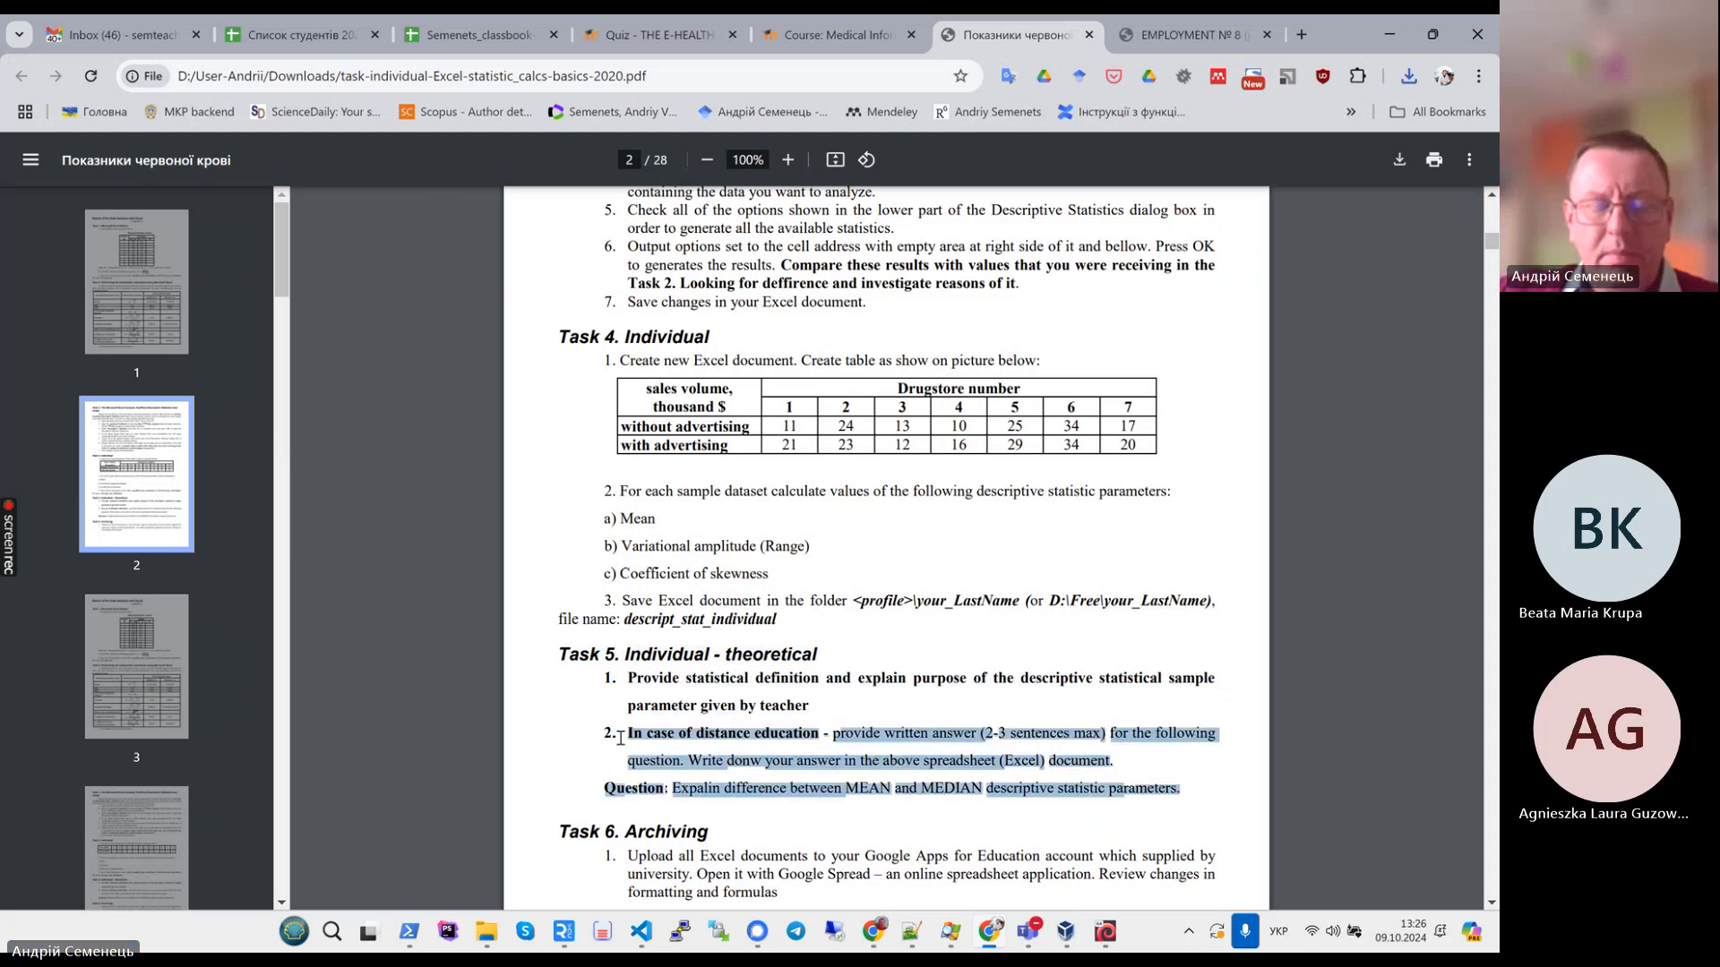
{"action": "left_click", "coordinate": [809, 736]}
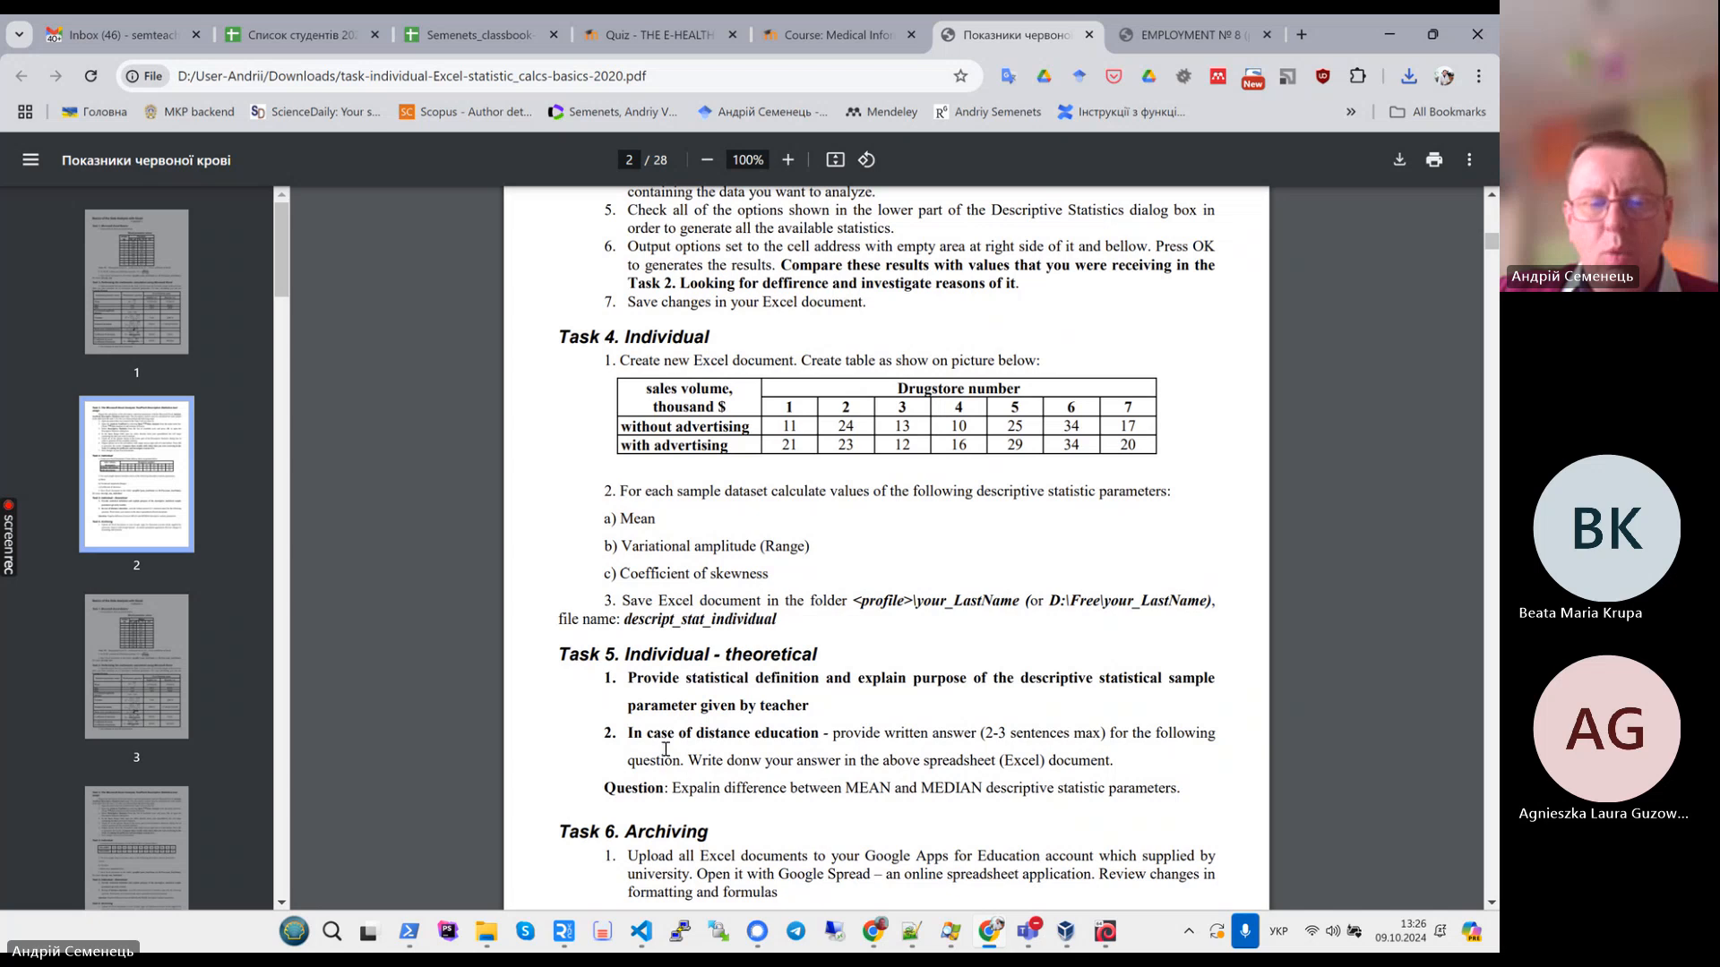
{"action": "left_click_drag", "start_coordinate": [627, 735], "coordinate": [1184, 788]}
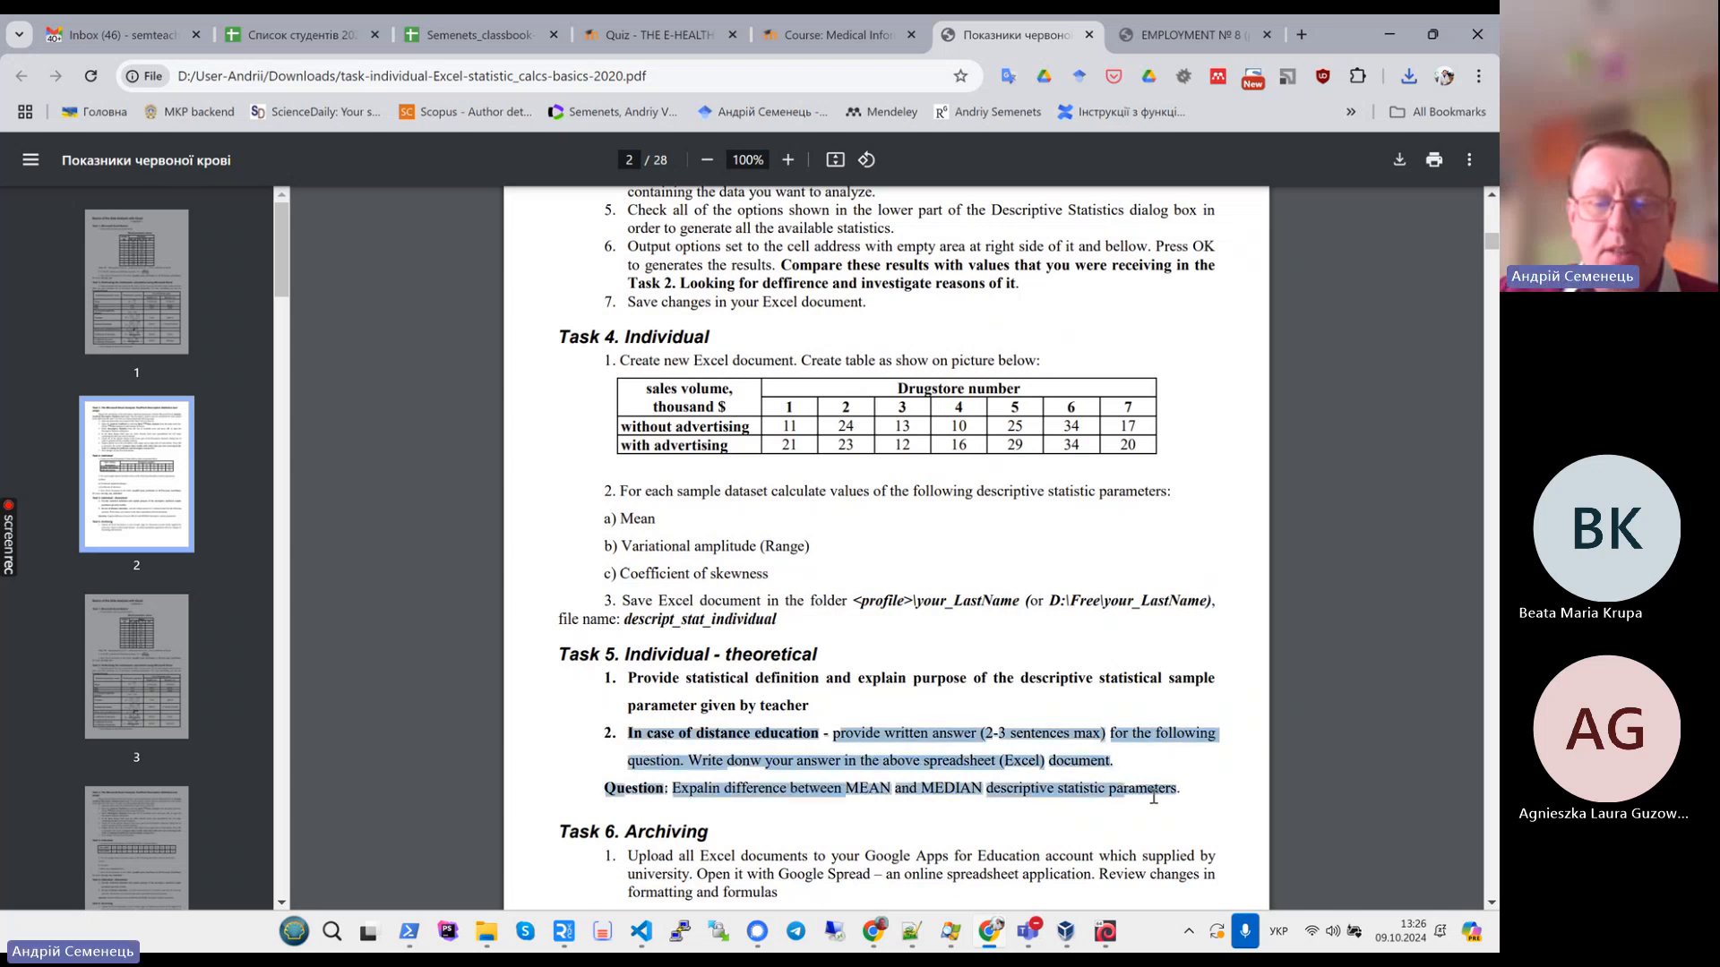
{"action": "left_click", "coordinate": [1154, 797]}
{"action": "mouse_move", "coordinate": [1027, 931]}
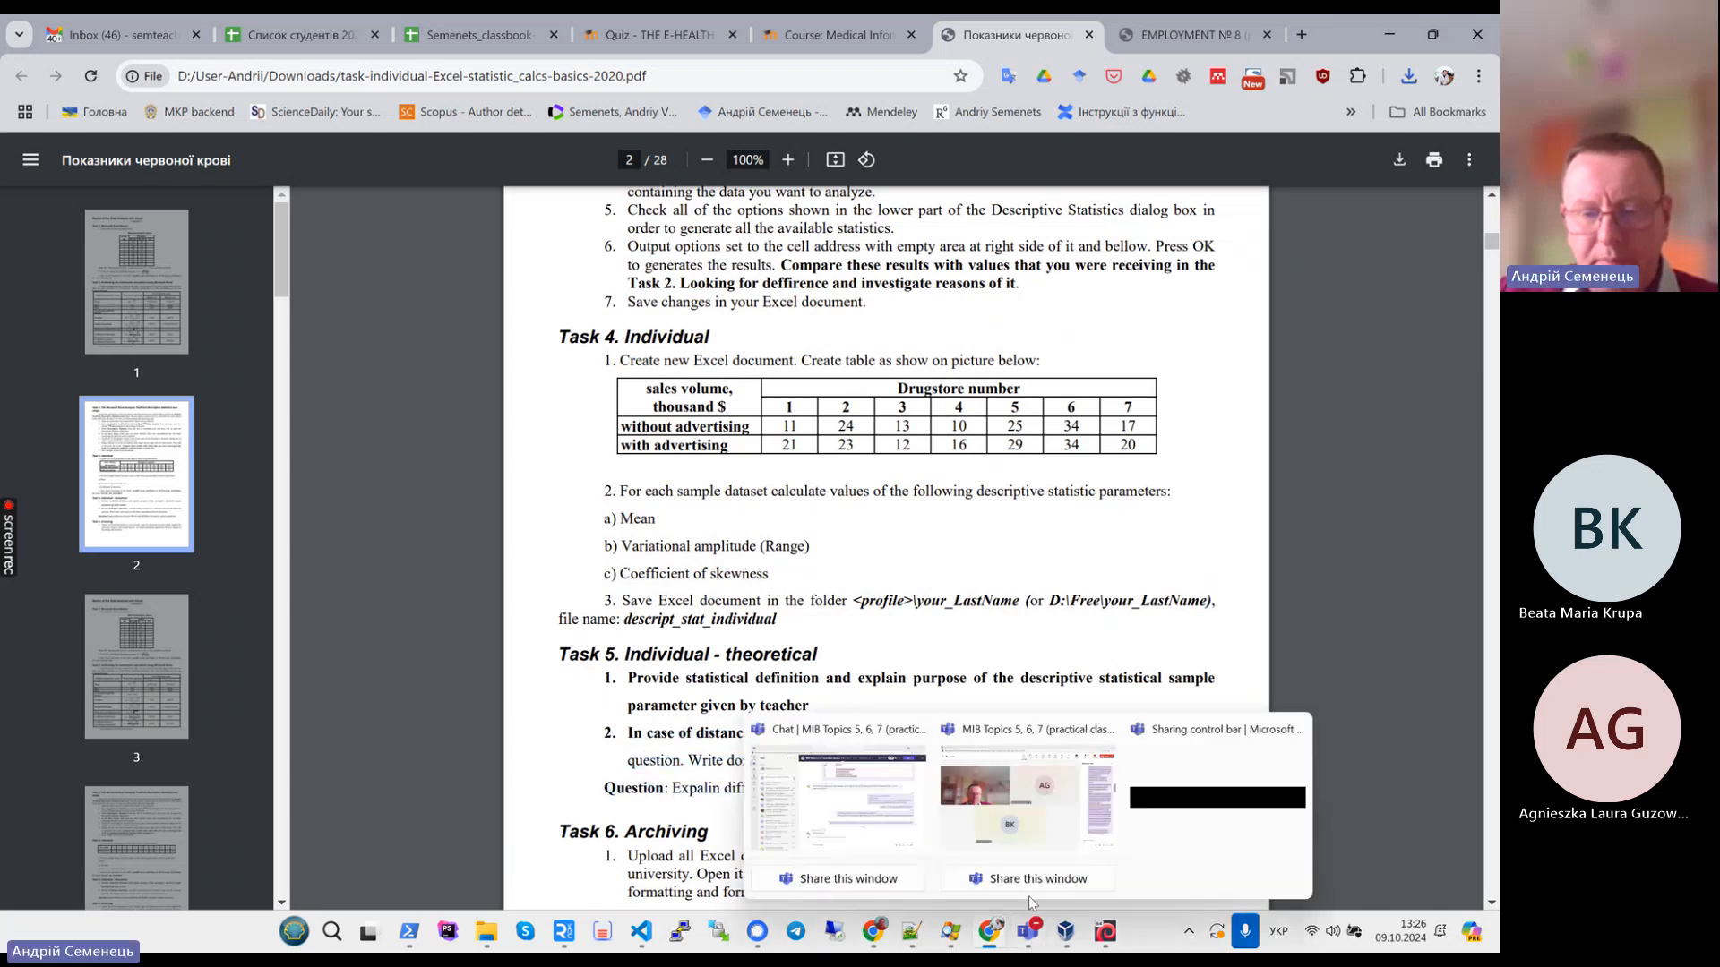
{"action": "left_click", "coordinate": [1063, 834]}
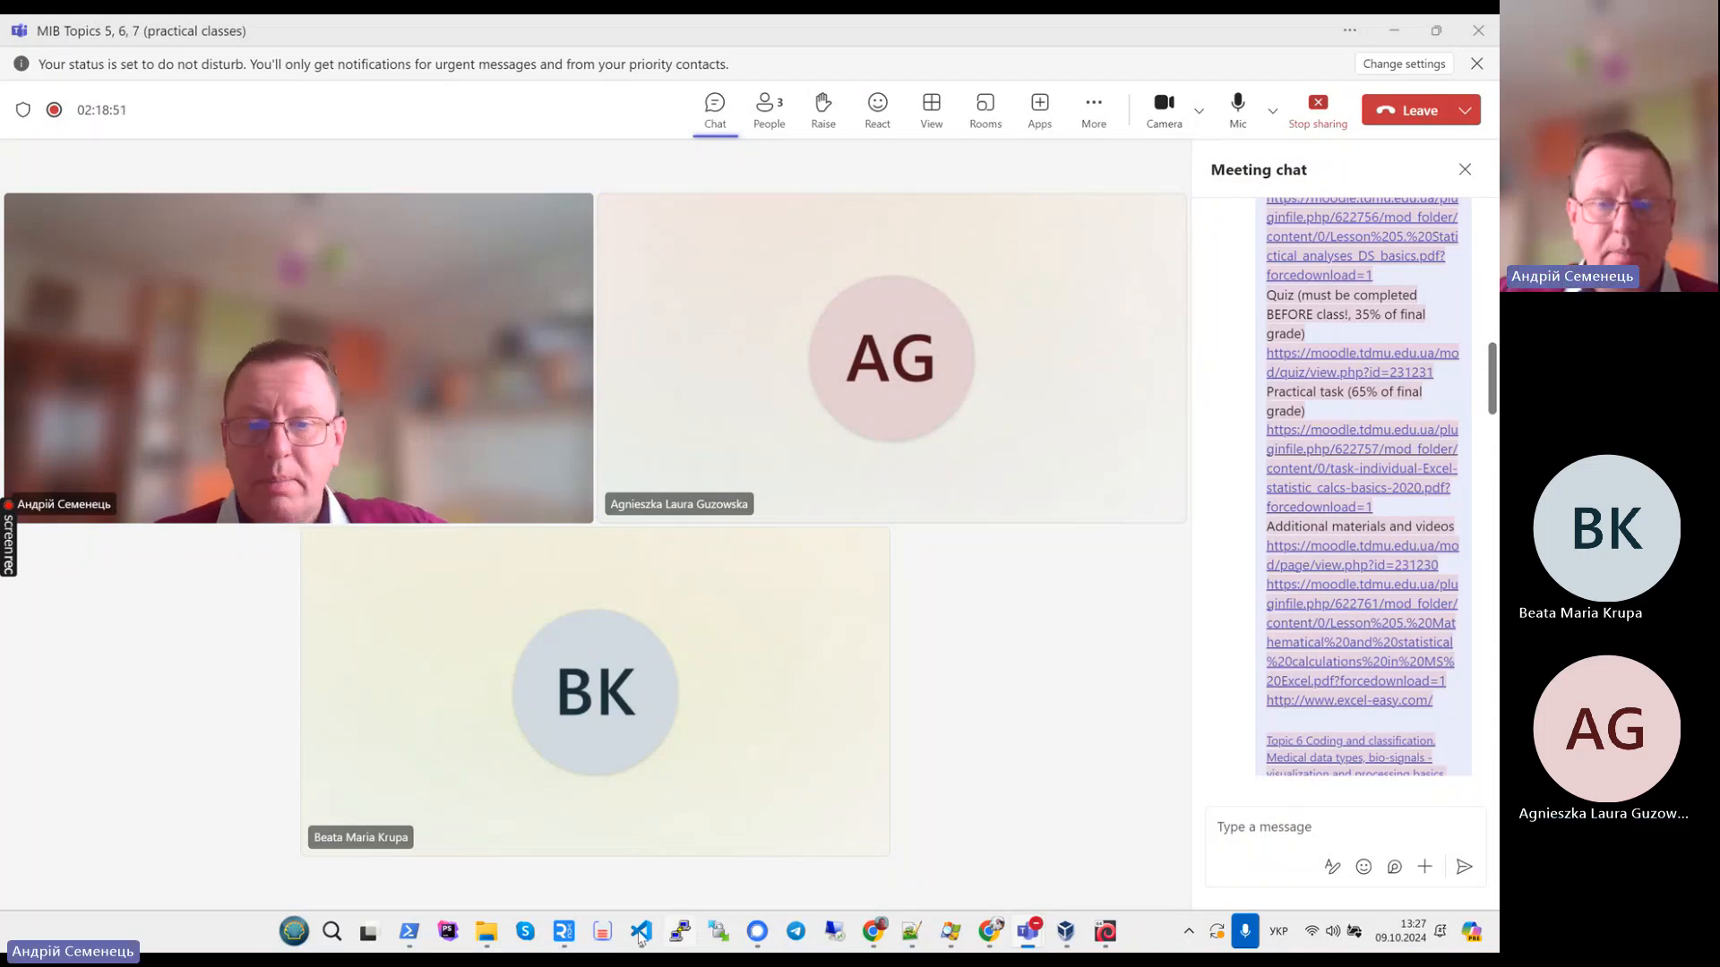
{"action": "left_click", "coordinate": [994, 940]}
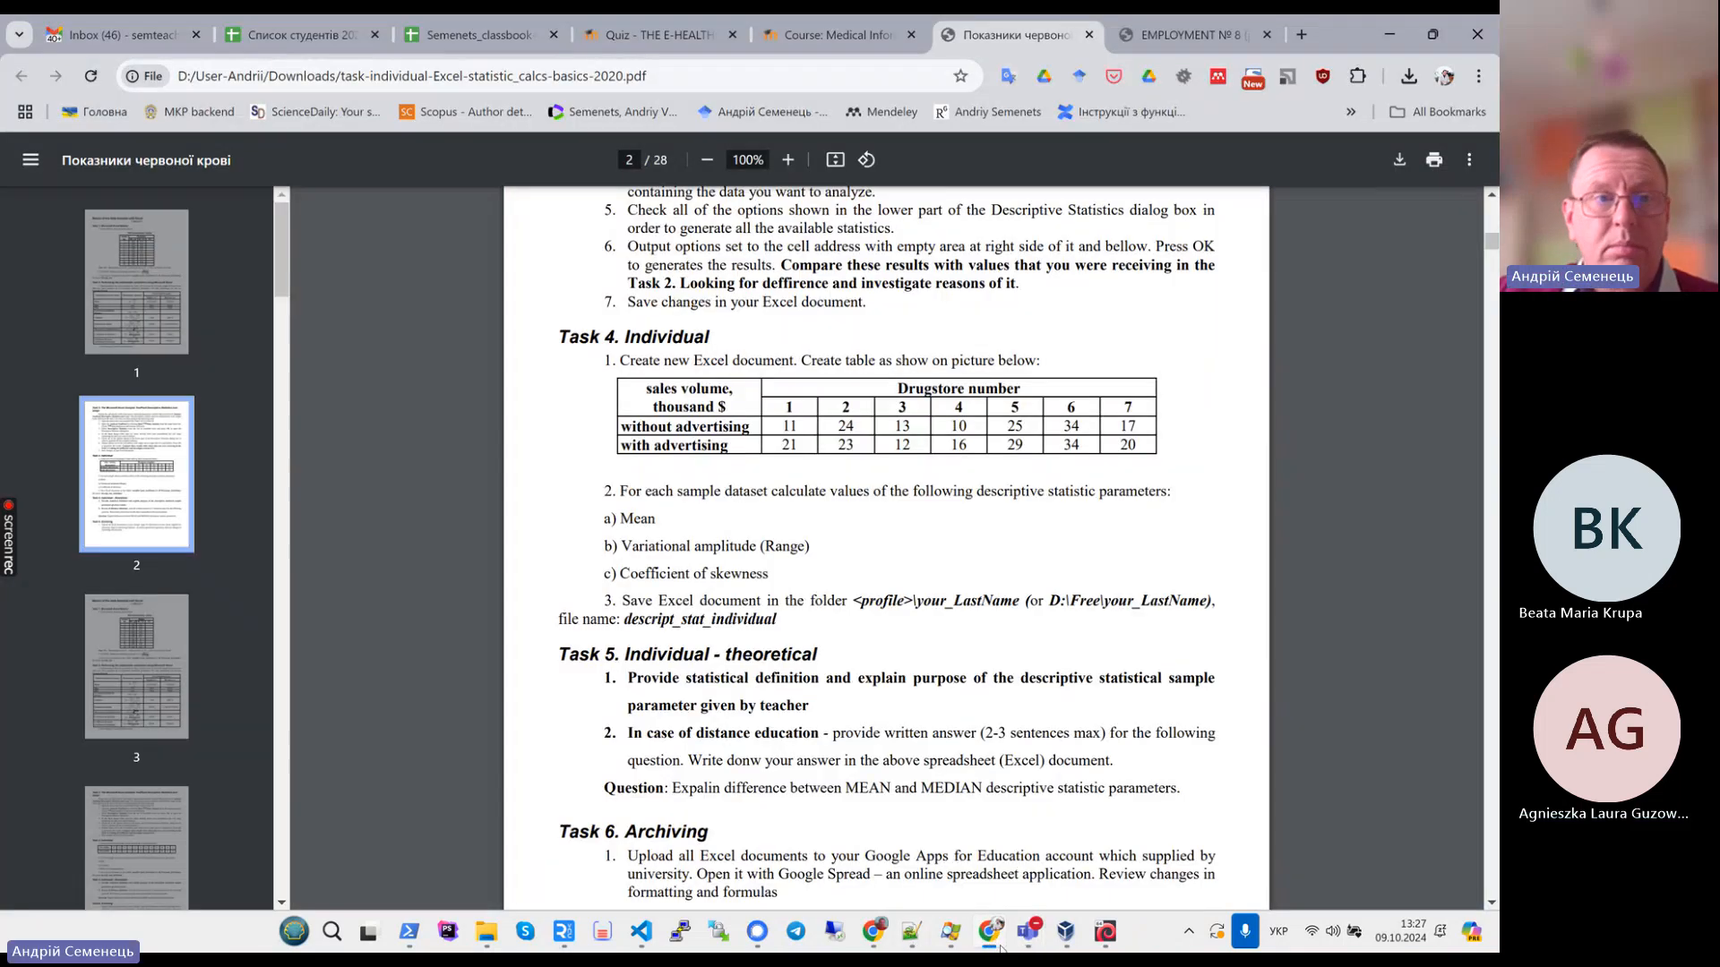
- Create a new blank Google Sheets spreadsheet from the Google apps launcher and dismiss the tables suggestions
{"action": "left_click", "coordinate": [157, 35]}
{"action": "left_click", "coordinate": [1323, 163]}
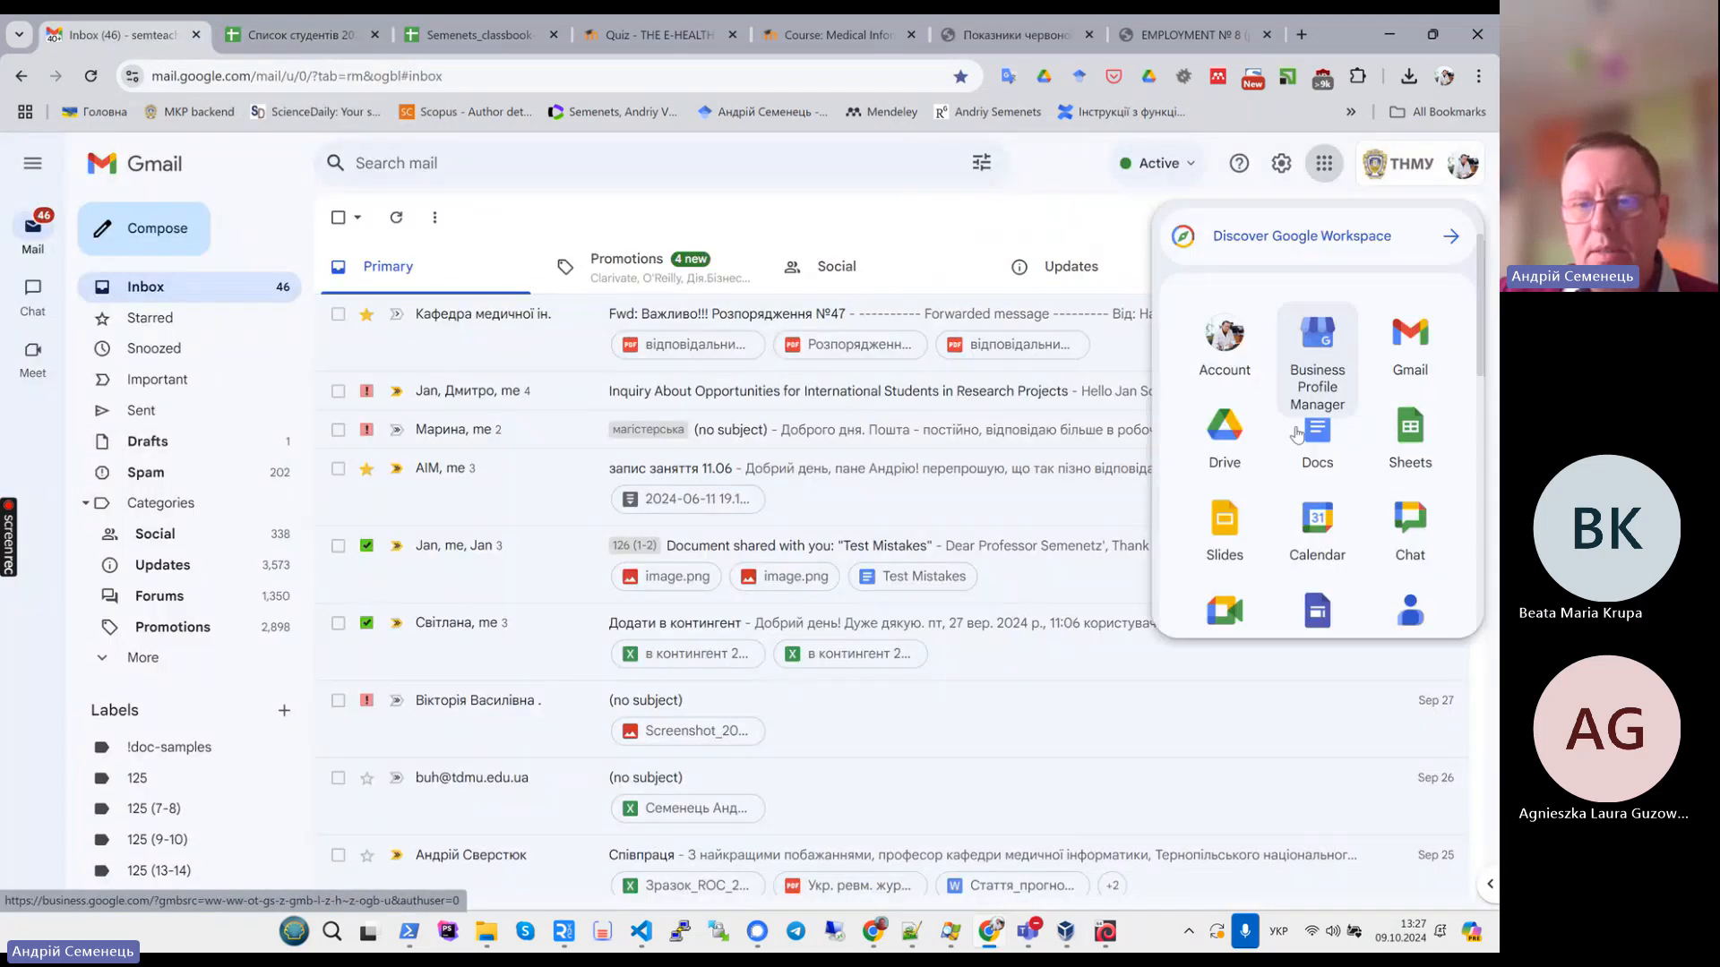
{"action": "left_click", "coordinate": [1409, 432]}
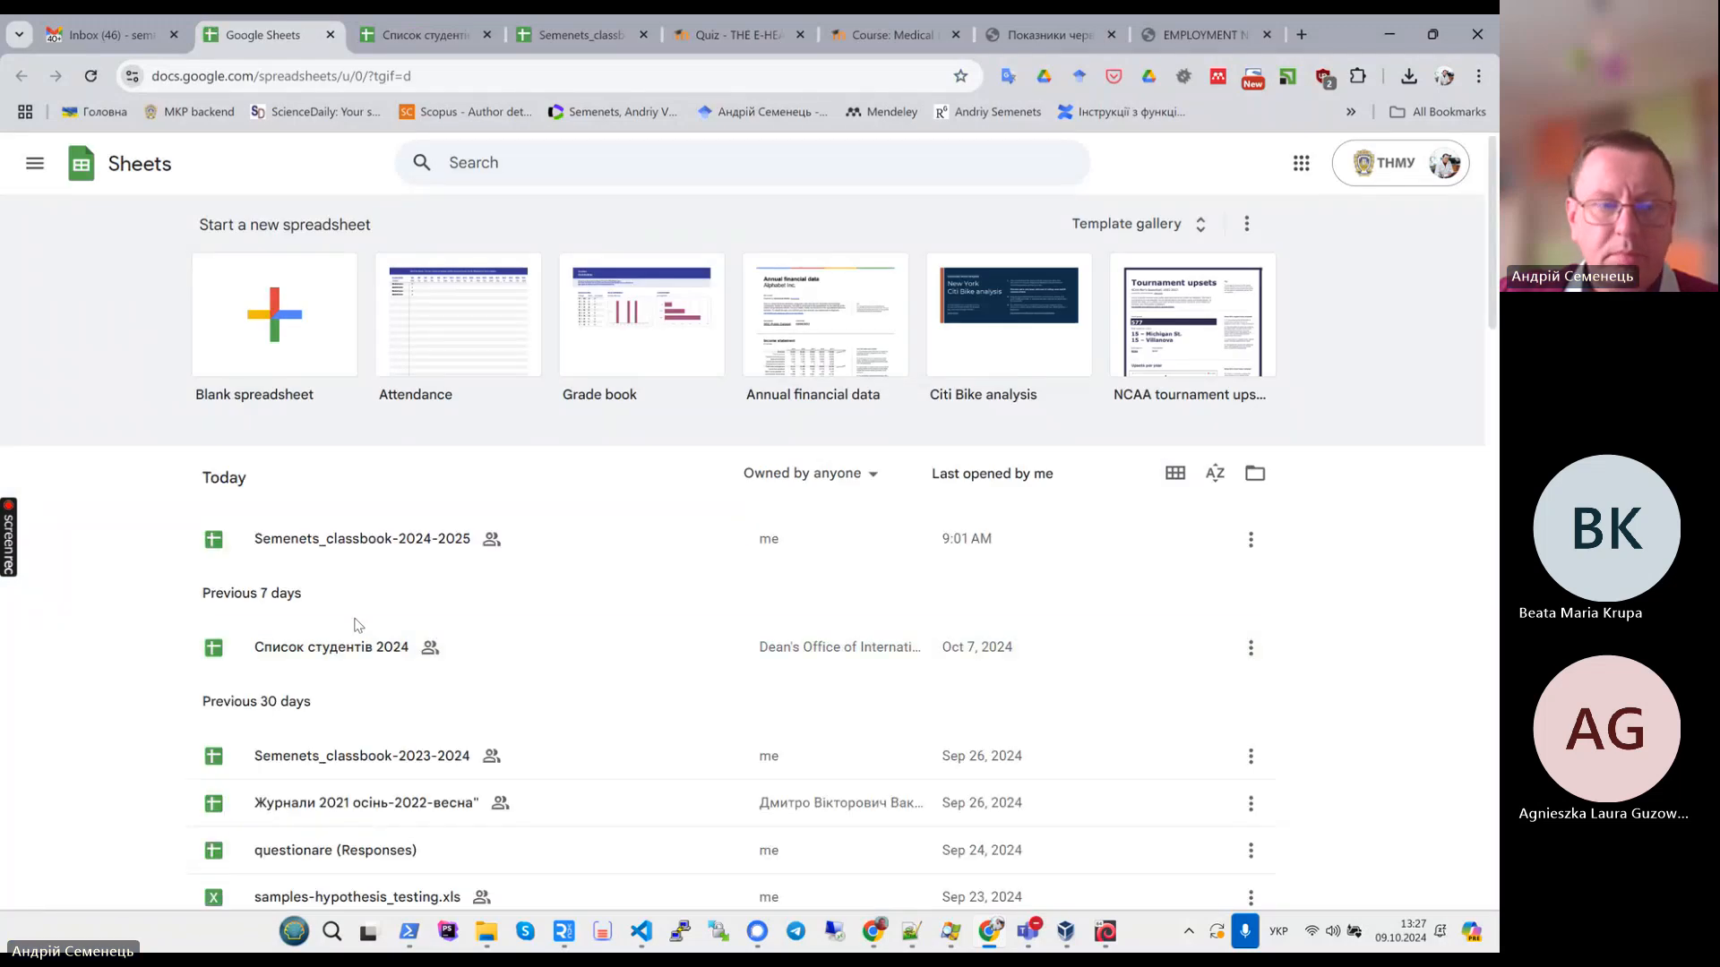
{"action": "left_click", "coordinate": [219, 322]}
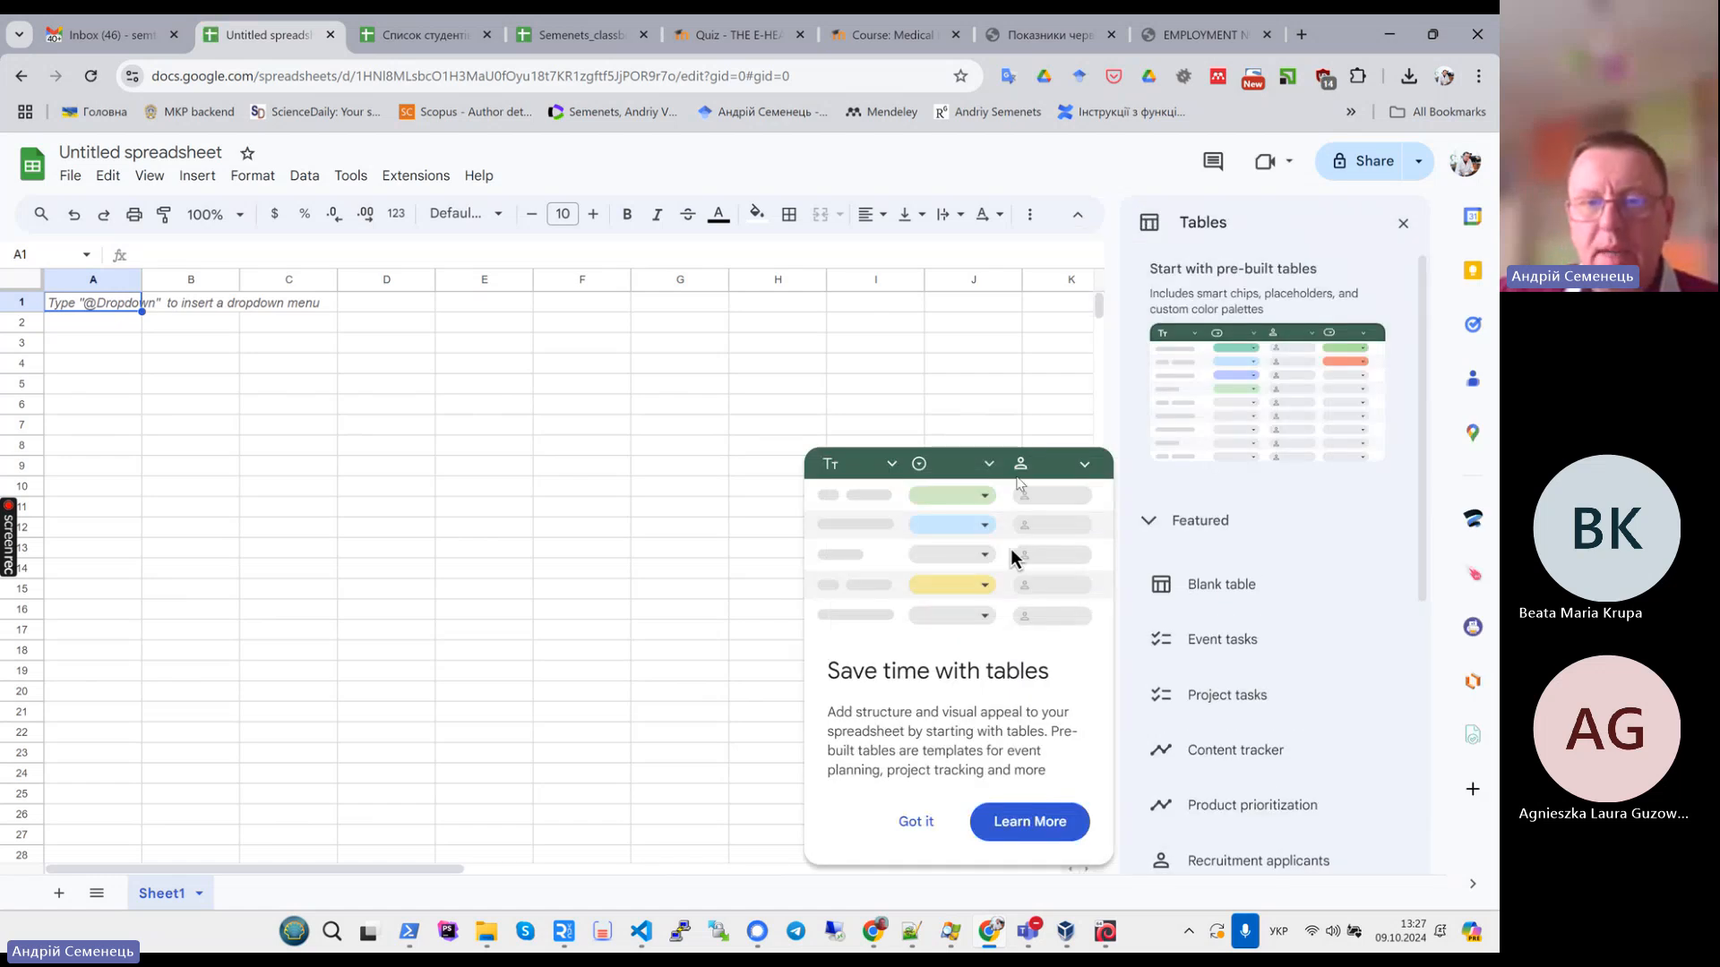
{"action": "left_click", "coordinate": [1401, 224]}
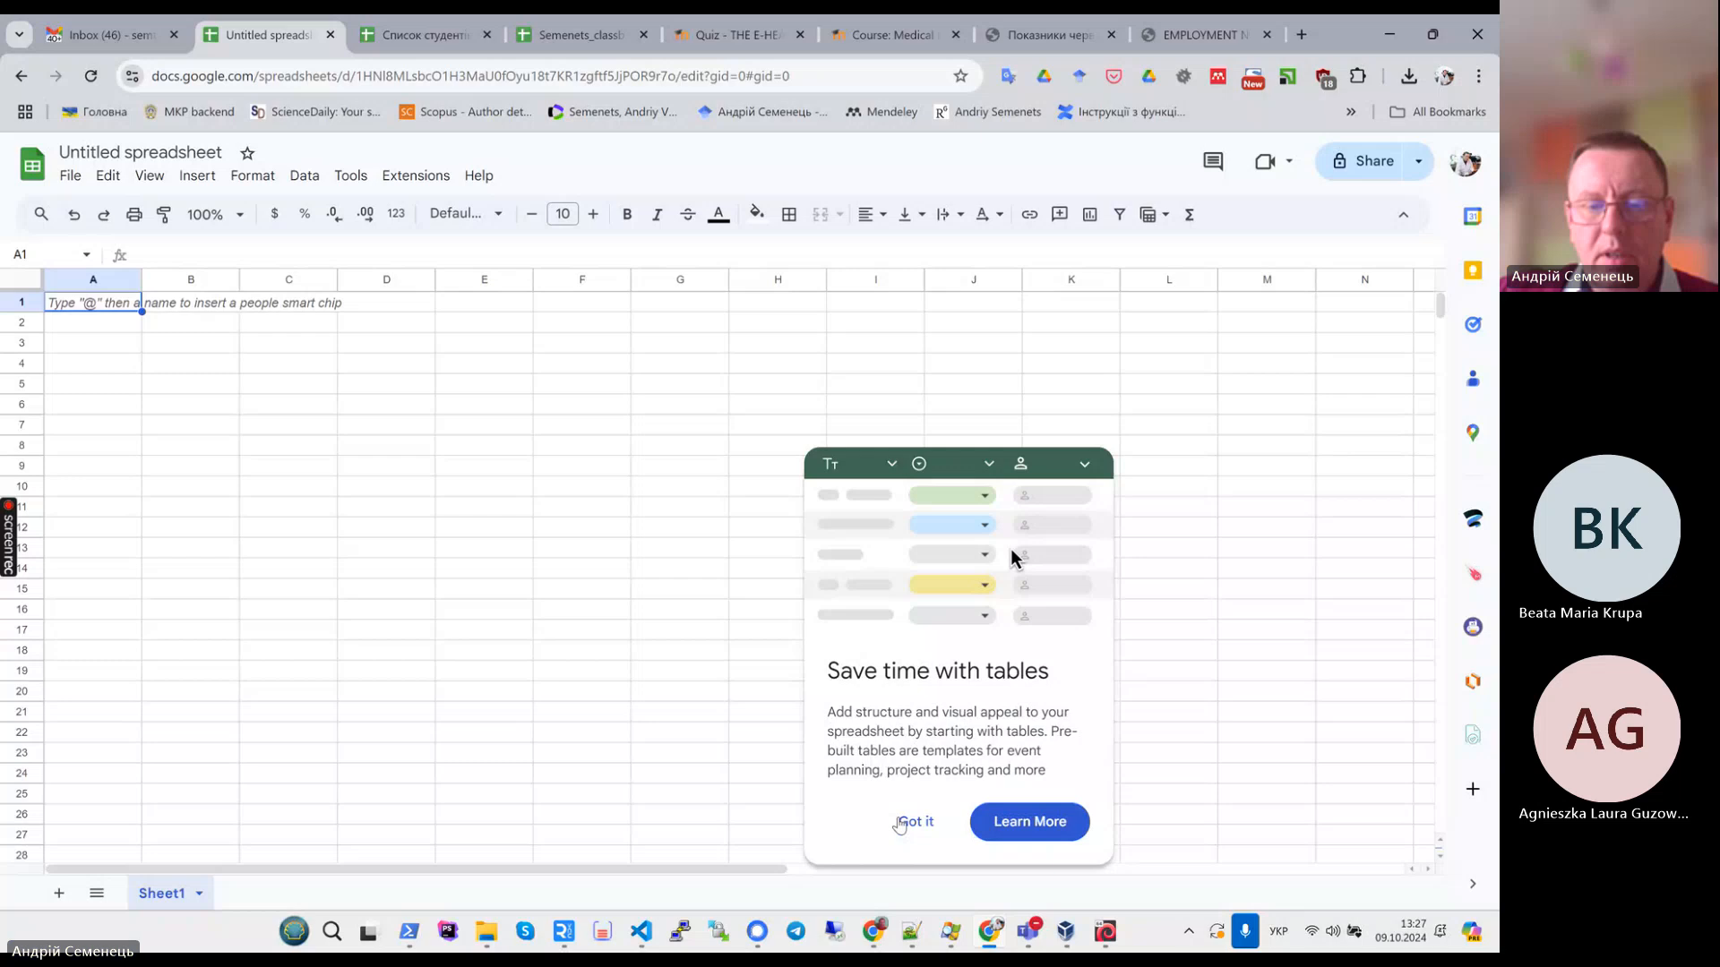
{"action": "left_click", "coordinate": [907, 823]}
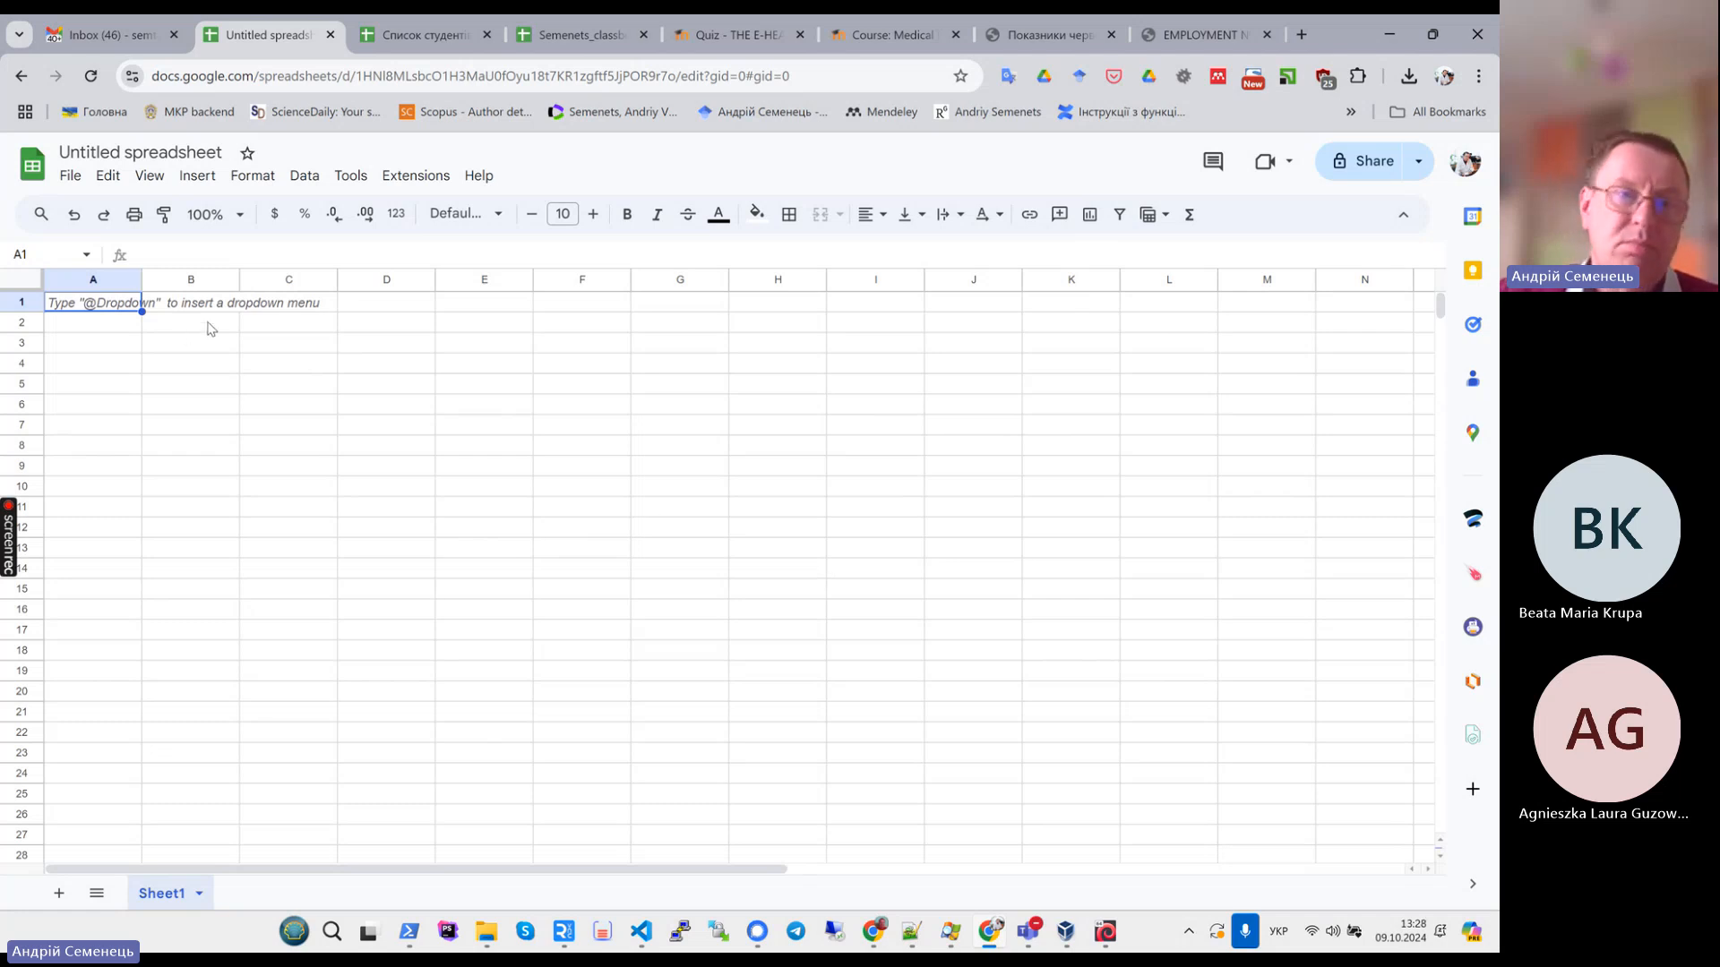
- Return to the task PDF and review the Task 1 Blood parameter values table and the Task 2 function list
{"action": "left_click", "coordinate": [1196, 36]}
{"action": "left_click", "coordinate": [1048, 36]}
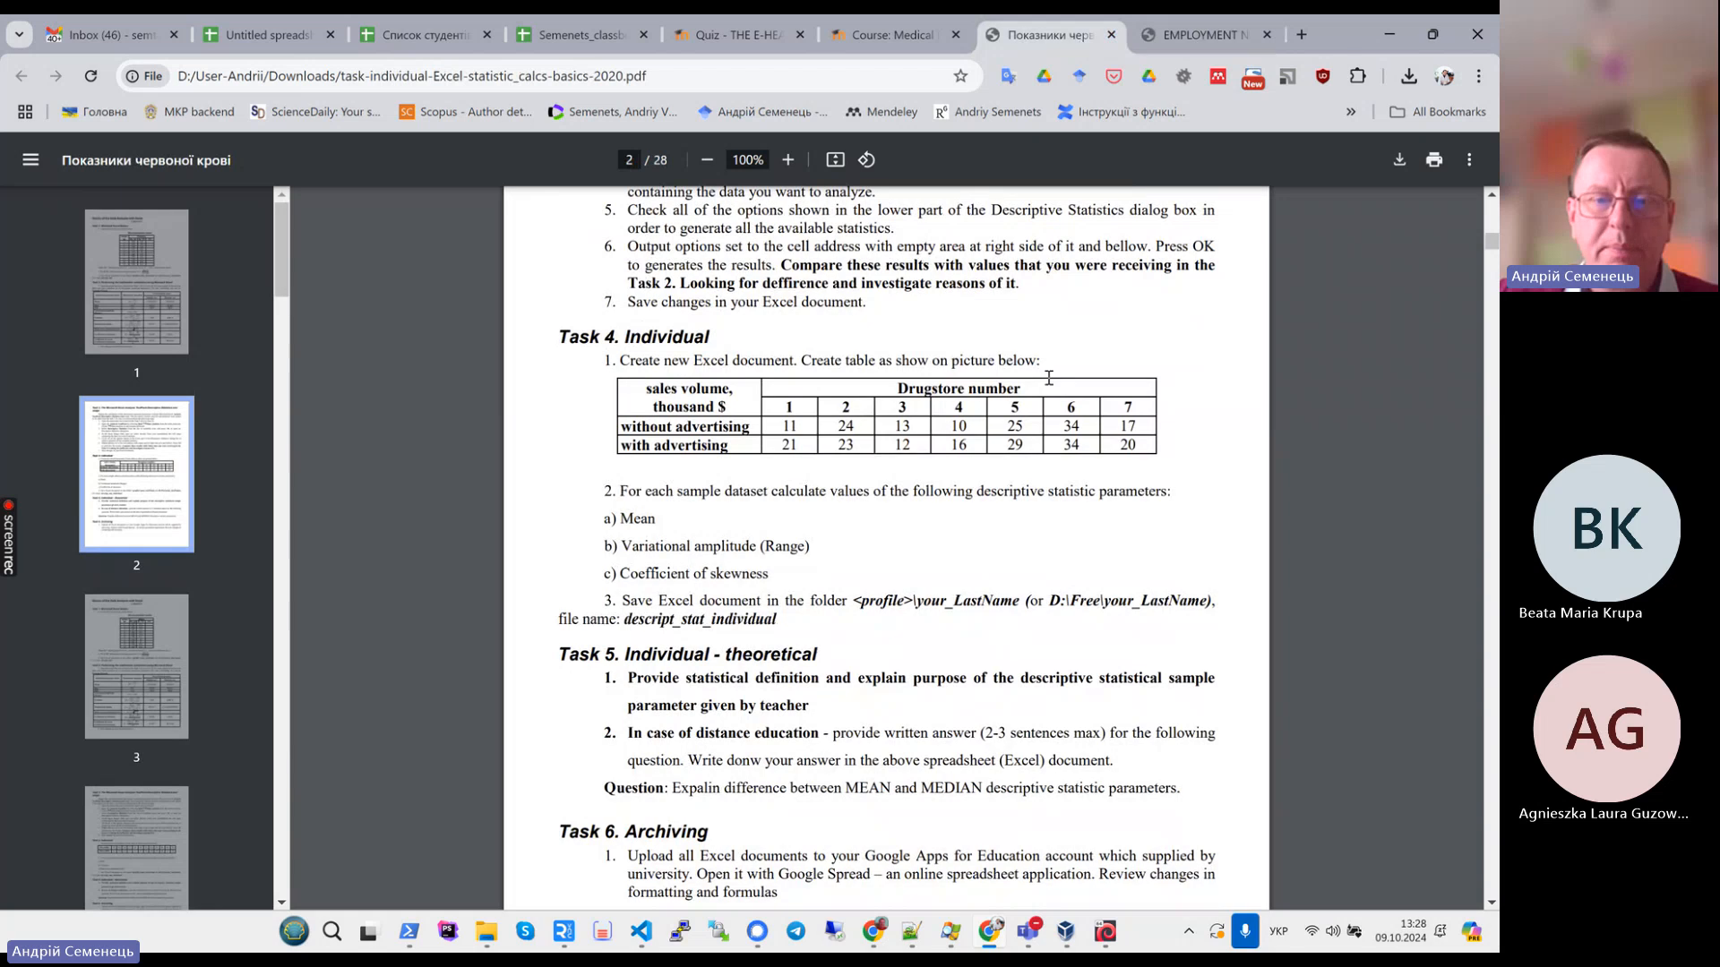
{"action": "scroll", "coordinate": [1048, 377], "scroll_direction": "up", "scroll_amount": 10}
{"action": "scroll", "coordinate": [1044, 448], "scroll_direction": "up", "scroll_amount": 4}
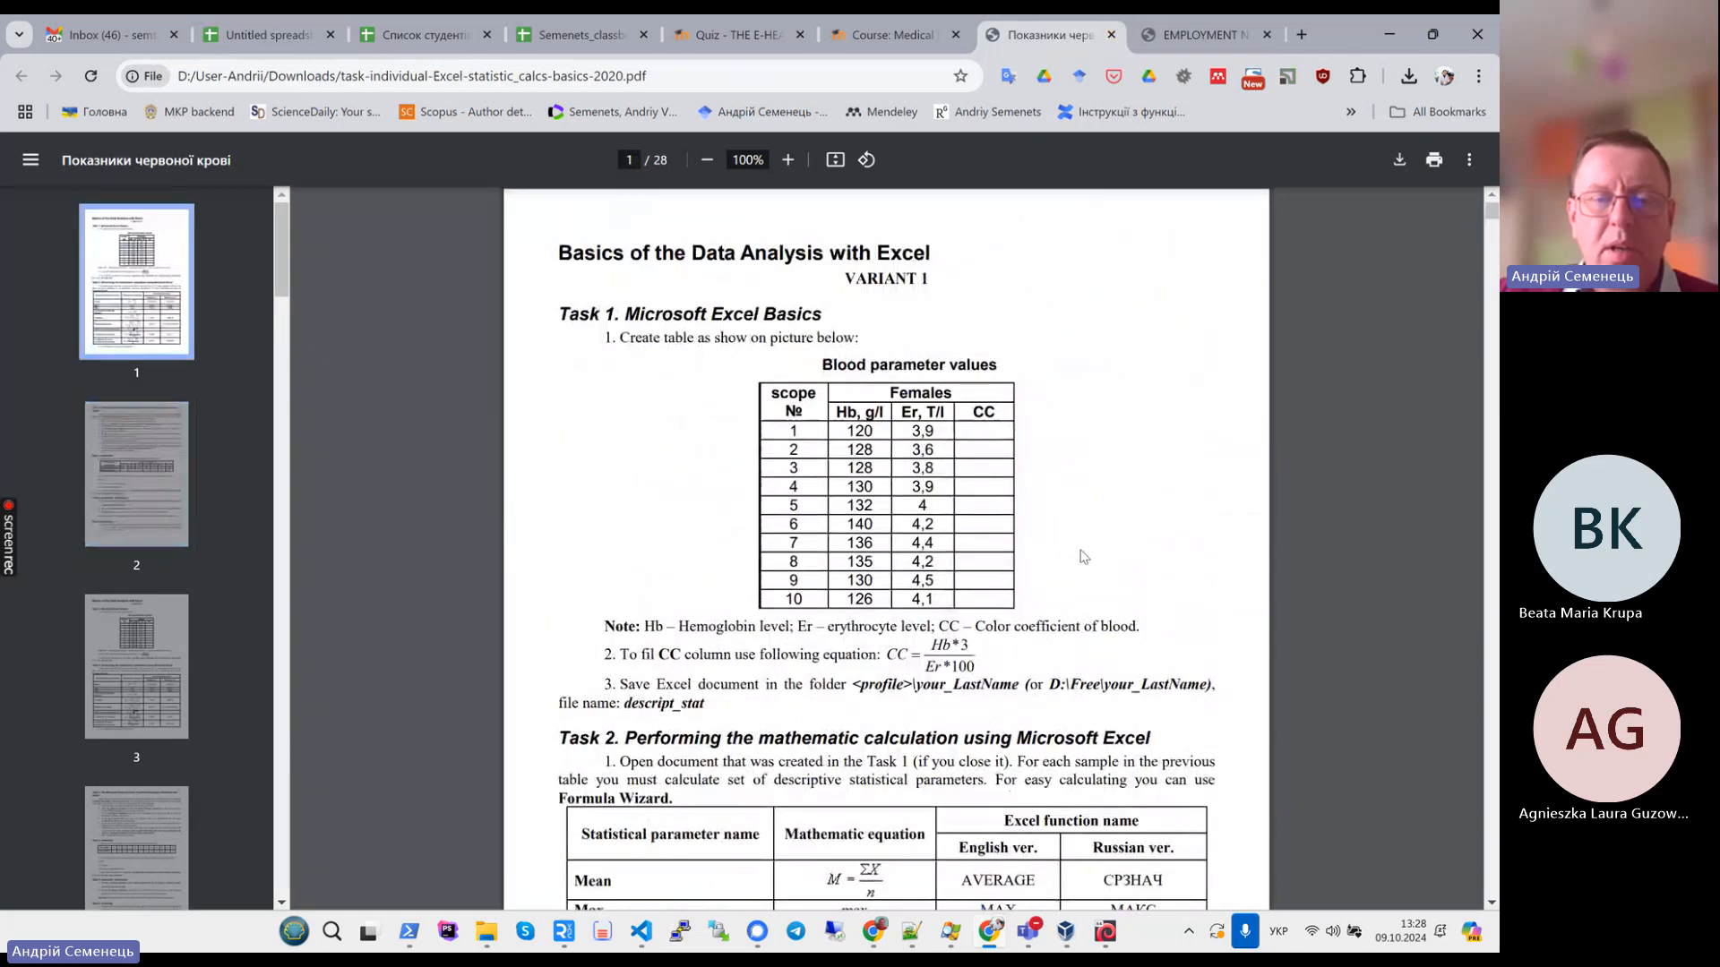
{"action": "scroll", "coordinate": [1084, 556], "scroll_direction": "down", "scroll_amount": 2}
{"action": "scroll", "coordinate": [1084, 557], "scroll_direction": "up", "scroll_amount": 2}
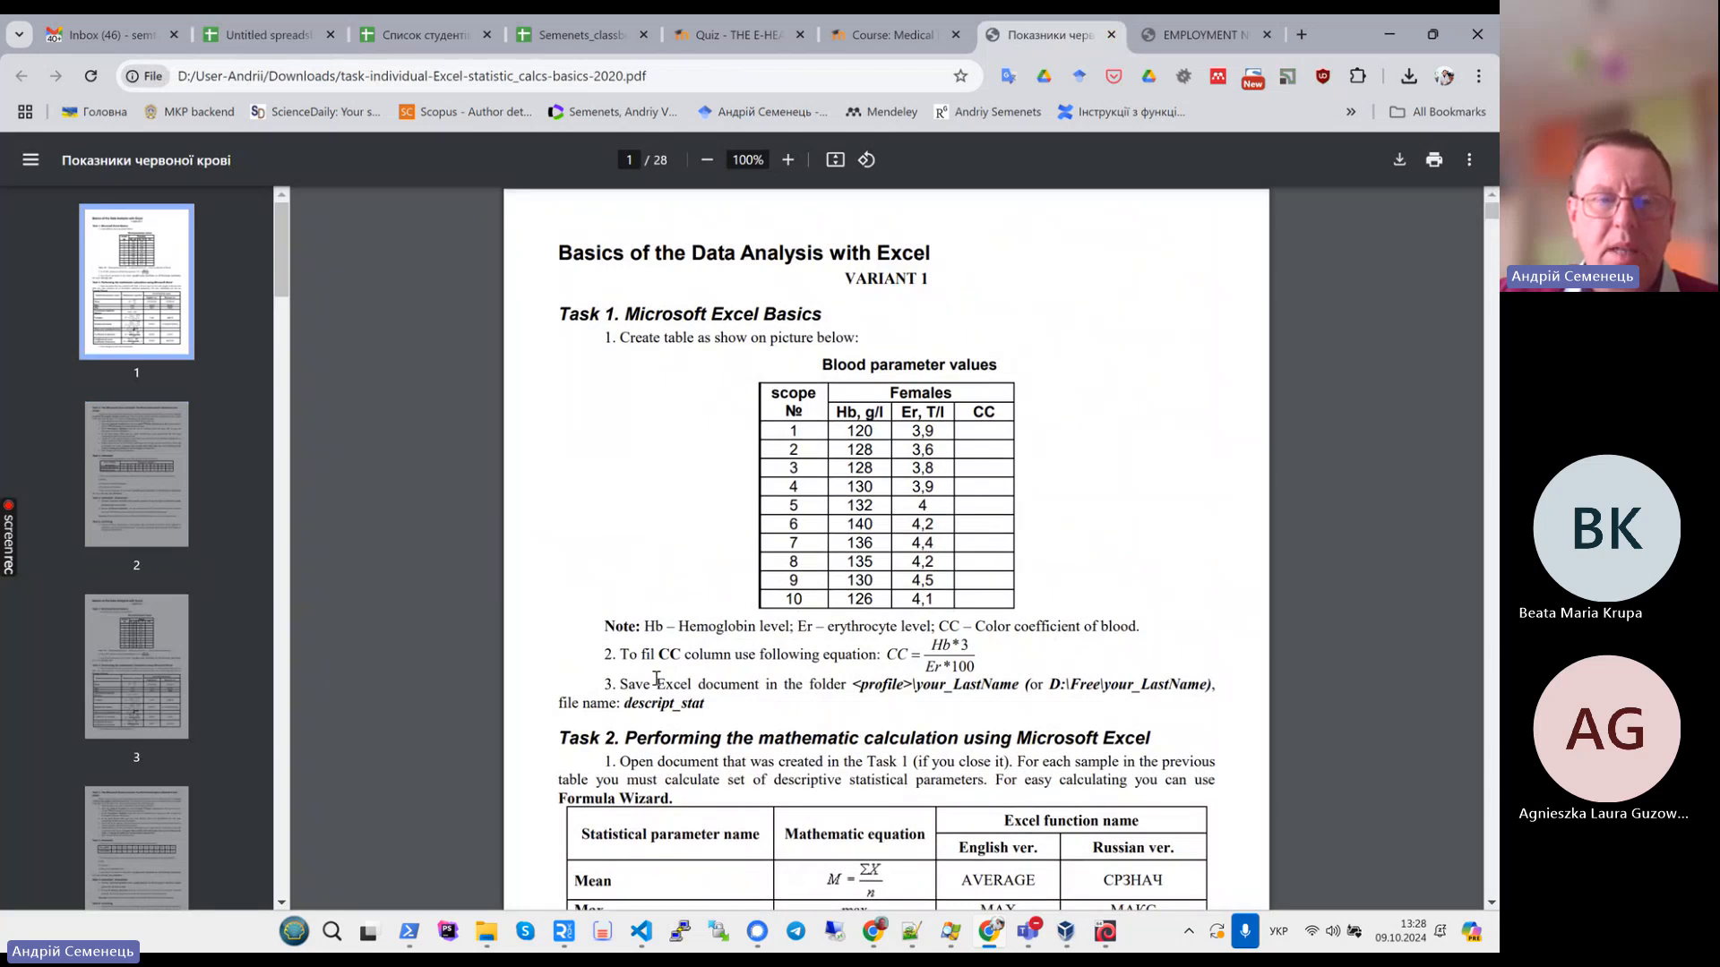
{"action": "scroll", "coordinate": [651, 503], "scroll_direction": "down", "scroll_amount": 3}
{"action": "scroll", "coordinate": [652, 504], "scroll_direction": "up", "scroll_amount": 3}
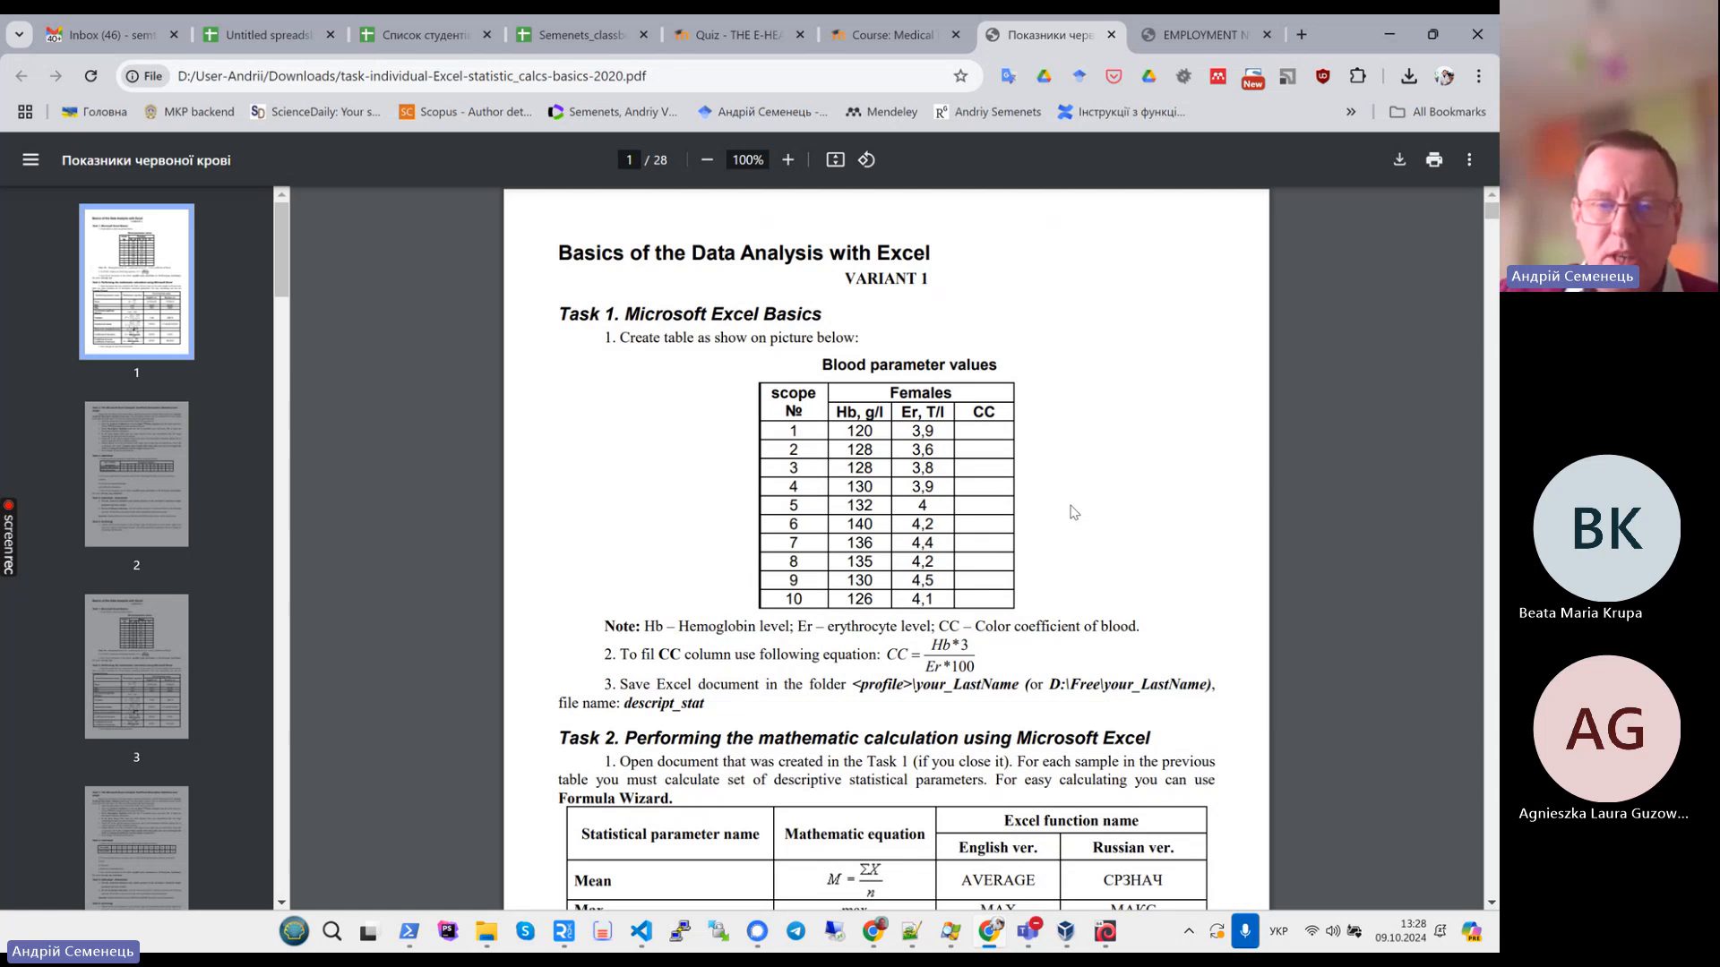
{"action": "scroll", "coordinate": [1074, 512], "scroll_direction": "down", "scroll_amount": 4}
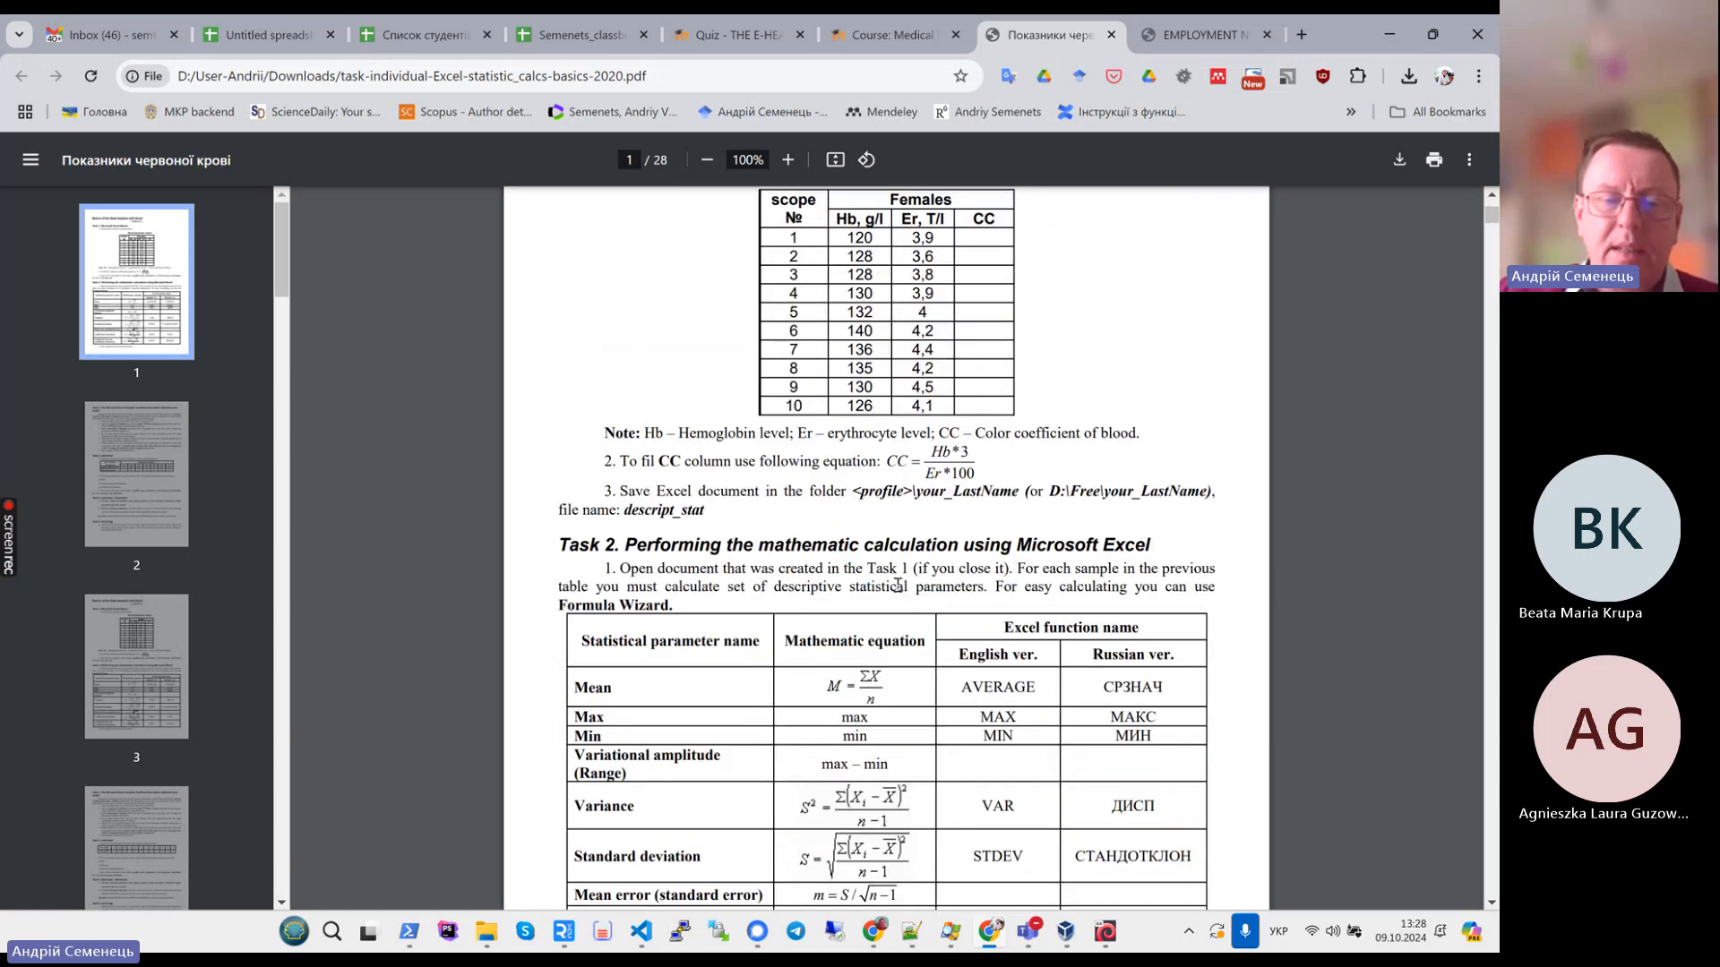
{"action": "scroll", "coordinate": [828, 434], "scroll_direction": "up", "scroll_amount": 2}
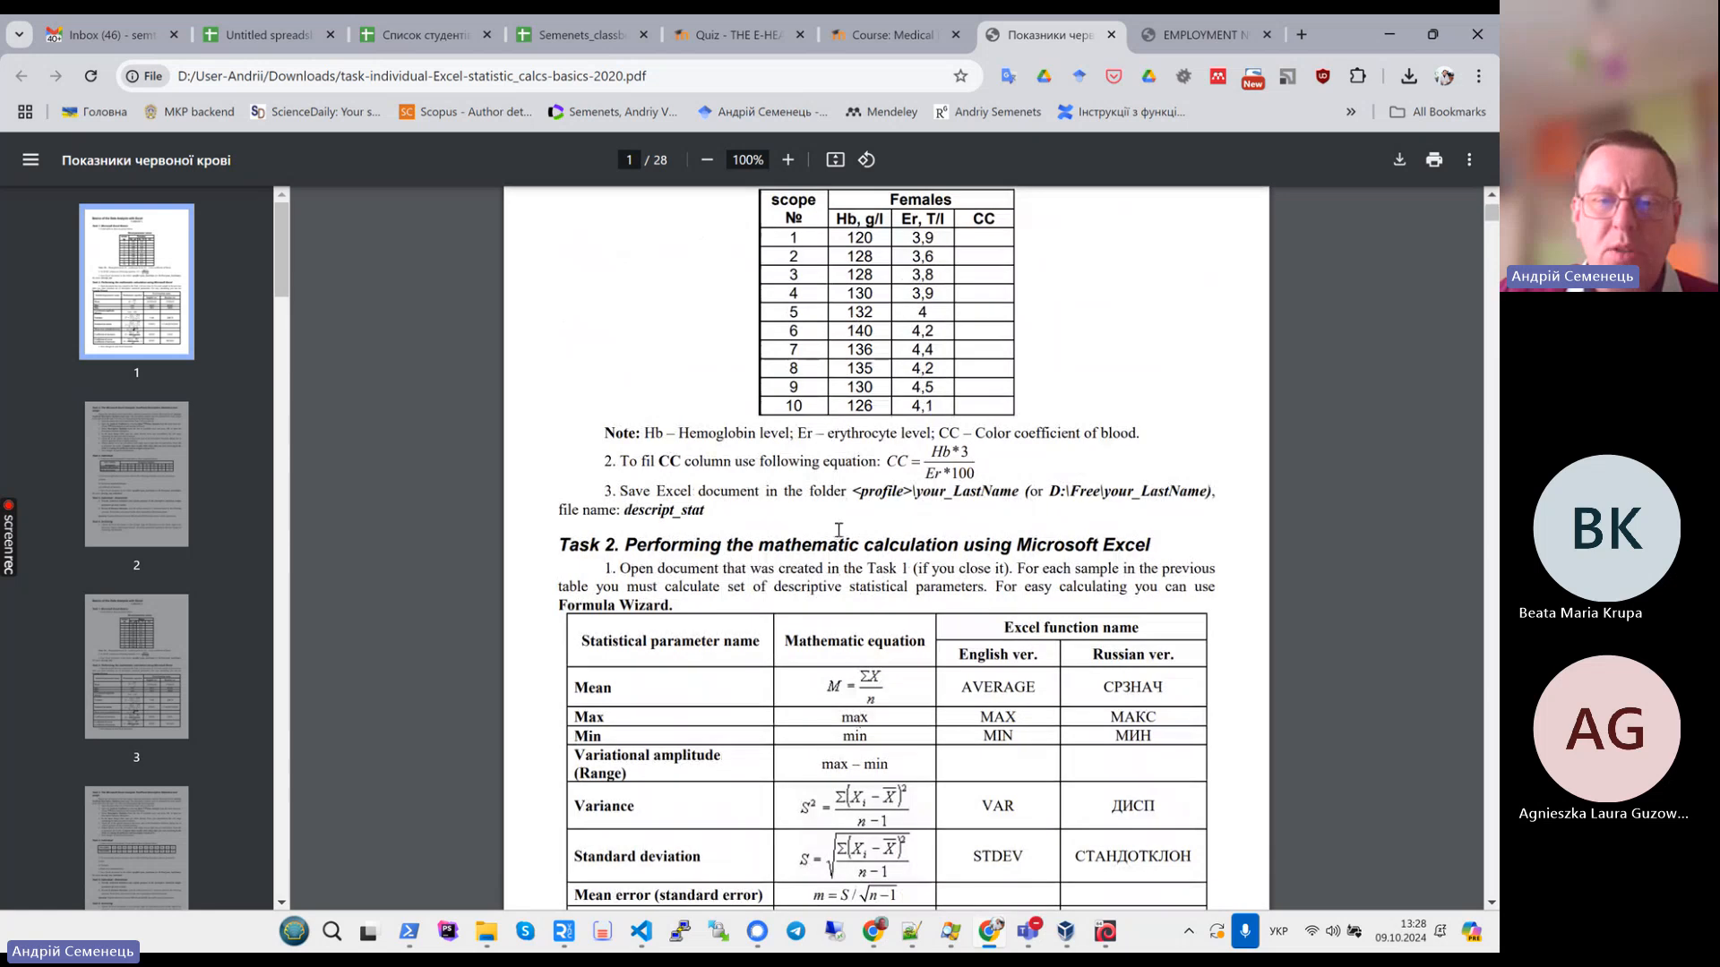
{"action": "scroll", "coordinate": [838, 537], "scroll_direction": "up", "scroll_amount": 1}
{"action": "scroll", "coordinate": [985, 663], "scroll_direction": "down", "scroll_amount": 2}
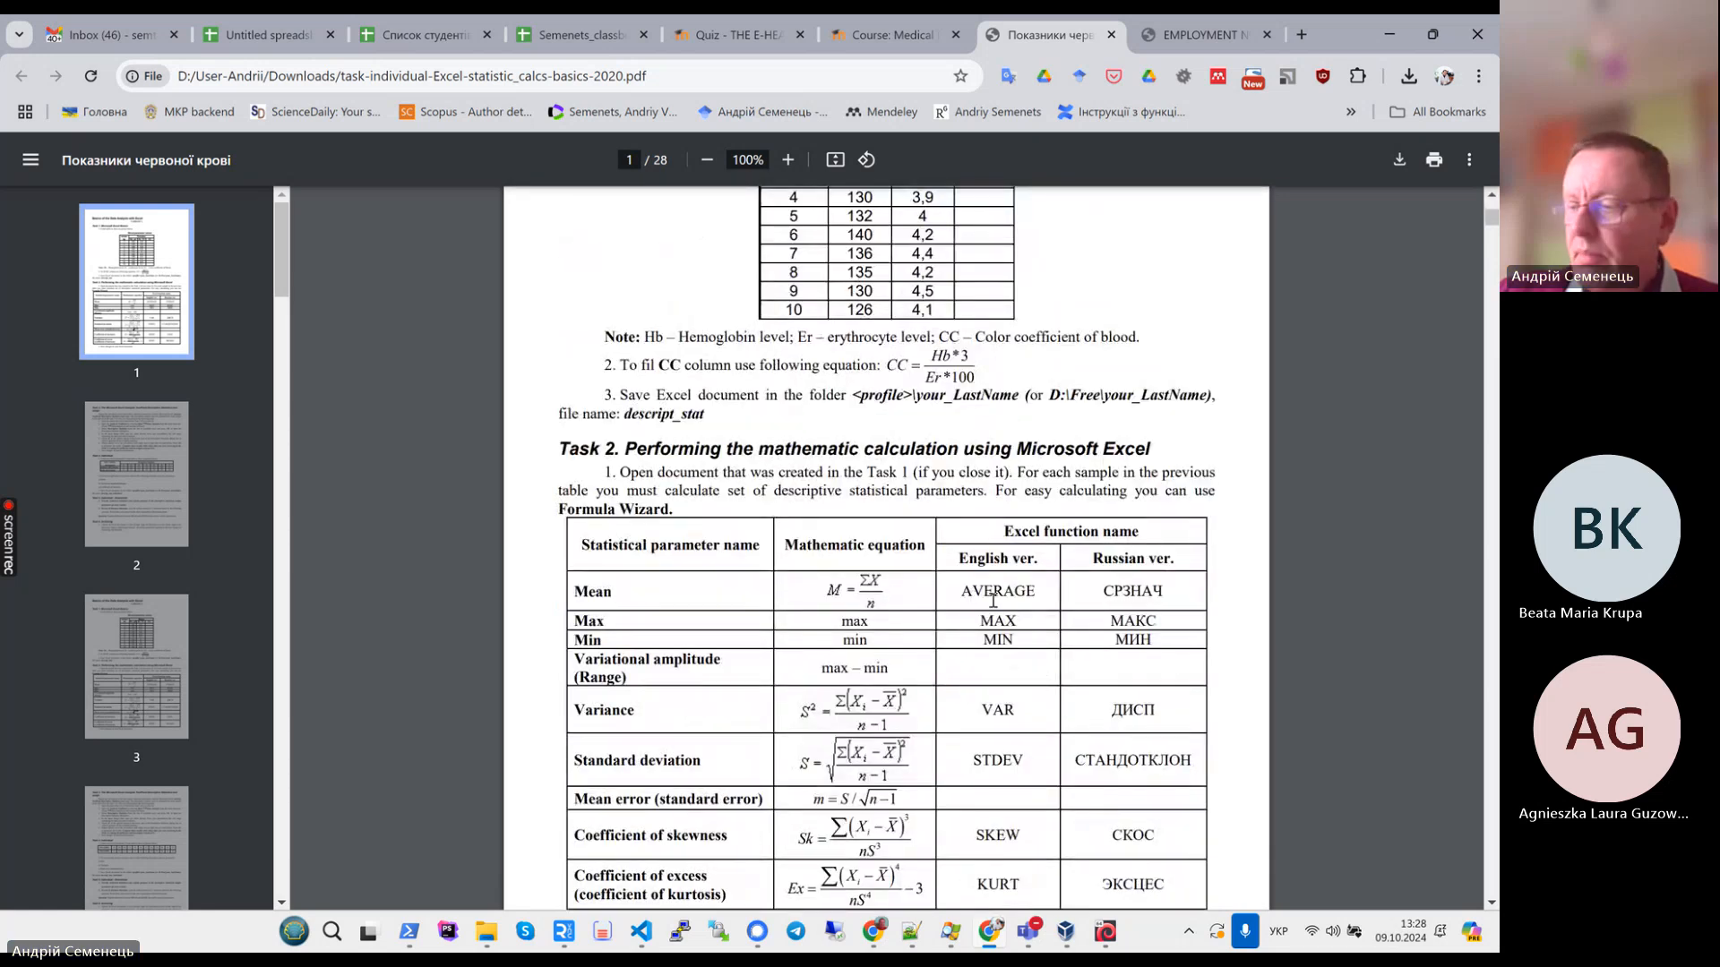
{"action": "scroll", "coordinate": [993, 601], "scroll_direction": "down", "scroll_amount": 2}
{"action": "scroll", "coordinate": [993, 601], "scroll_direction": "up", "scroll_amount": 3}
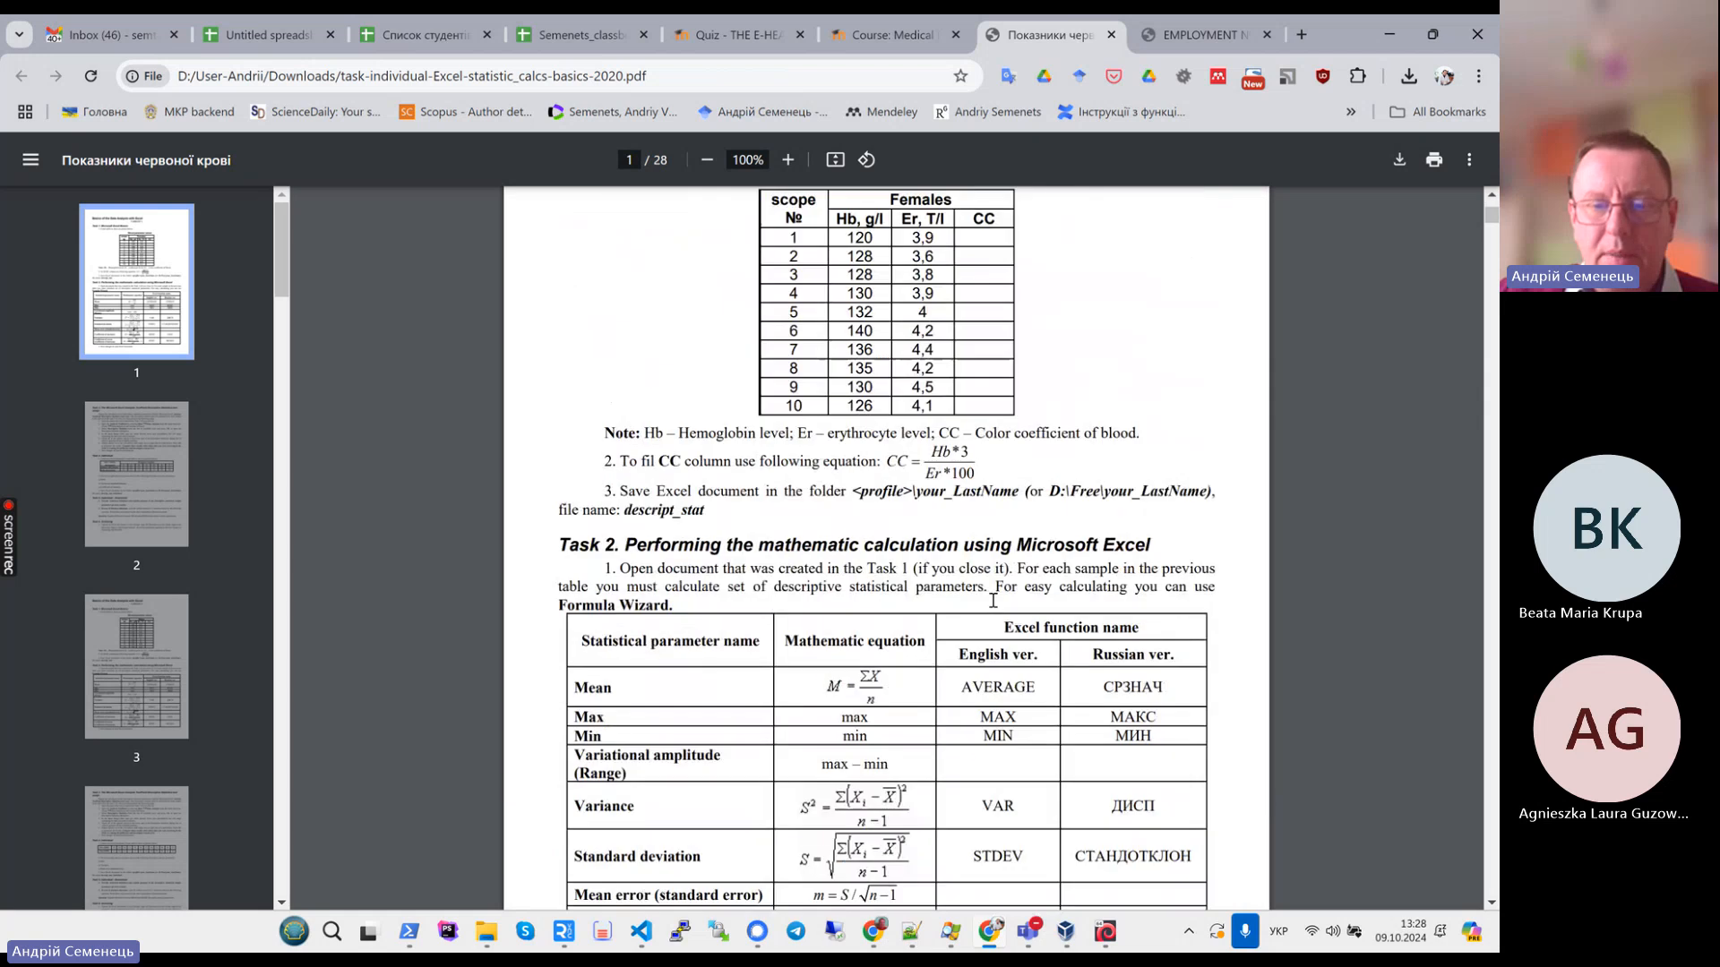
{"action": "scroll", "coordinate": [993, 601], "scroll_direction": "down", "scroll_amount": 3}
{"action": "scroll", "coordinate": [993, 601], "scroll_direction": "down", "scroll_amount": 4}
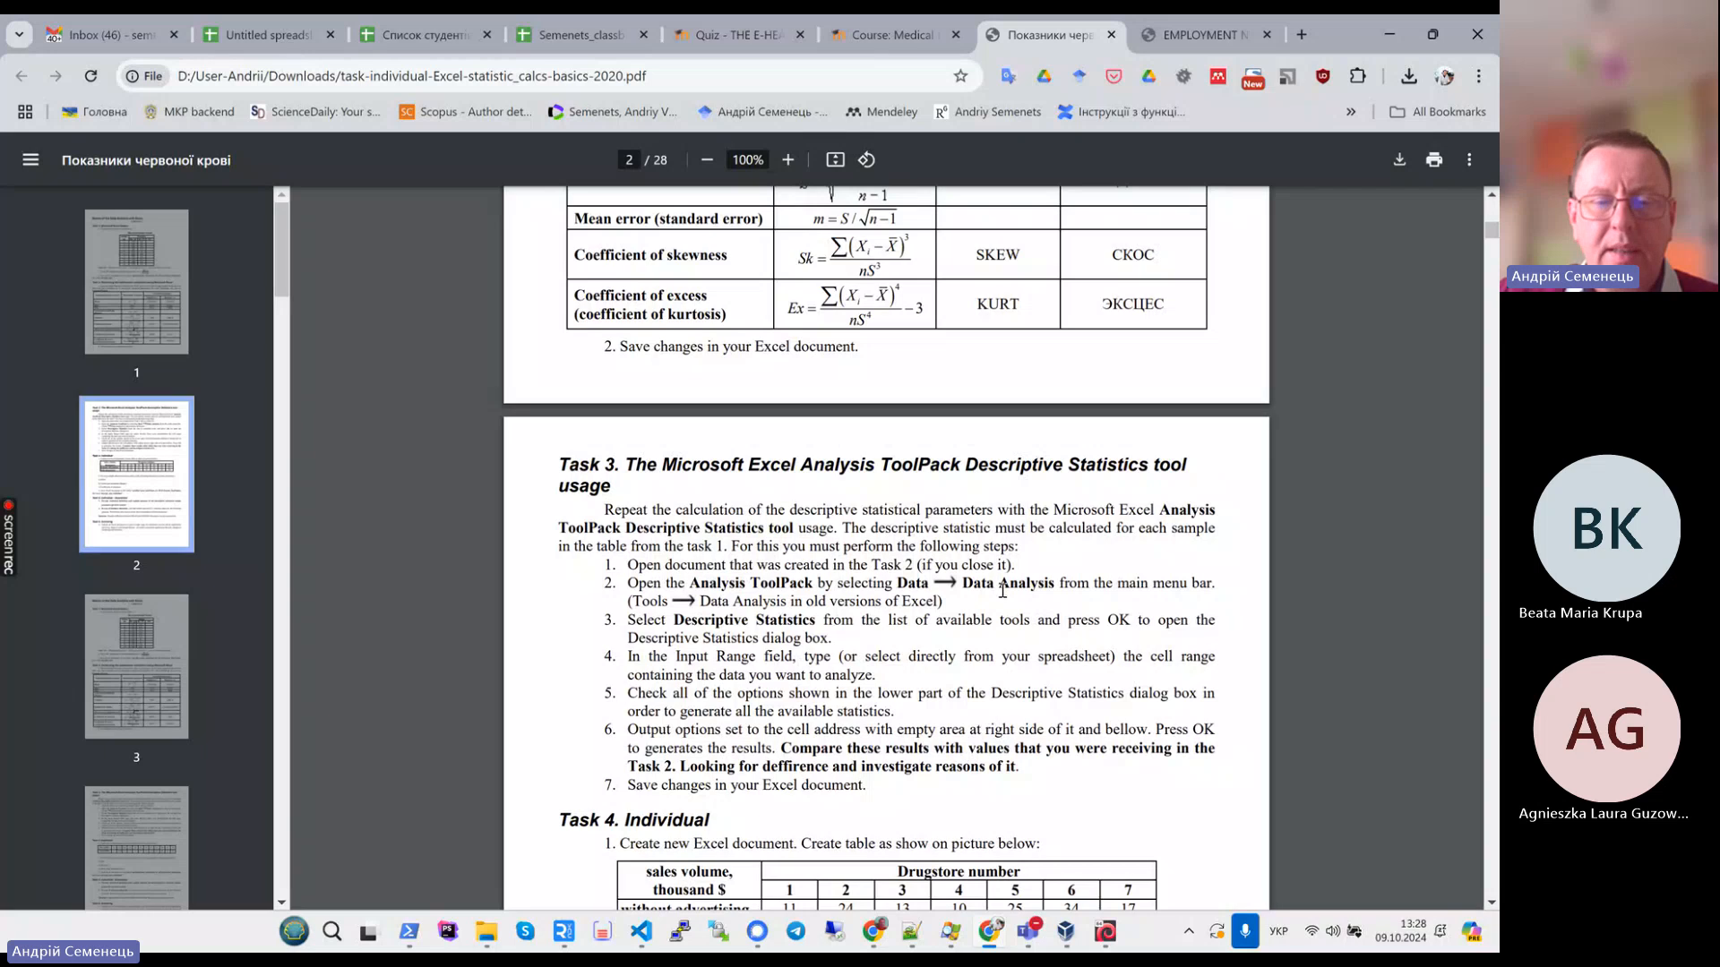
{"action": "scroll", "coordinate": [1002, 591], "scroll_direction": "up", "scroll_amount": 4}
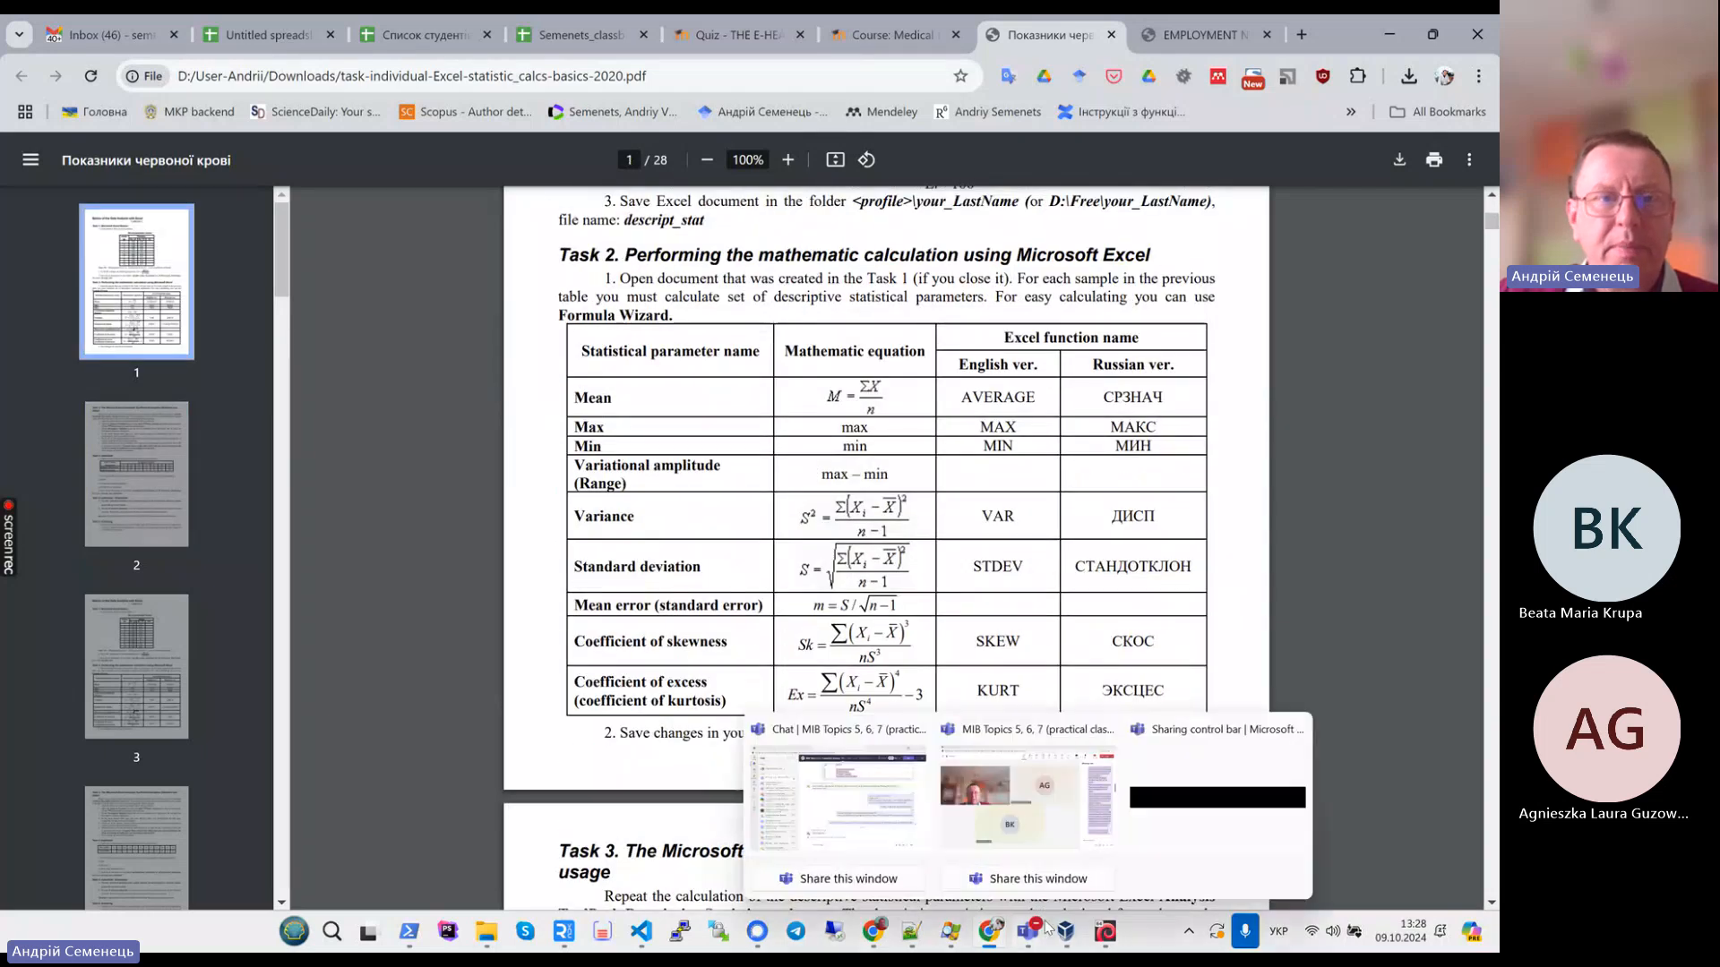
{"action": "left_click", "coordinate": [272, 35]}
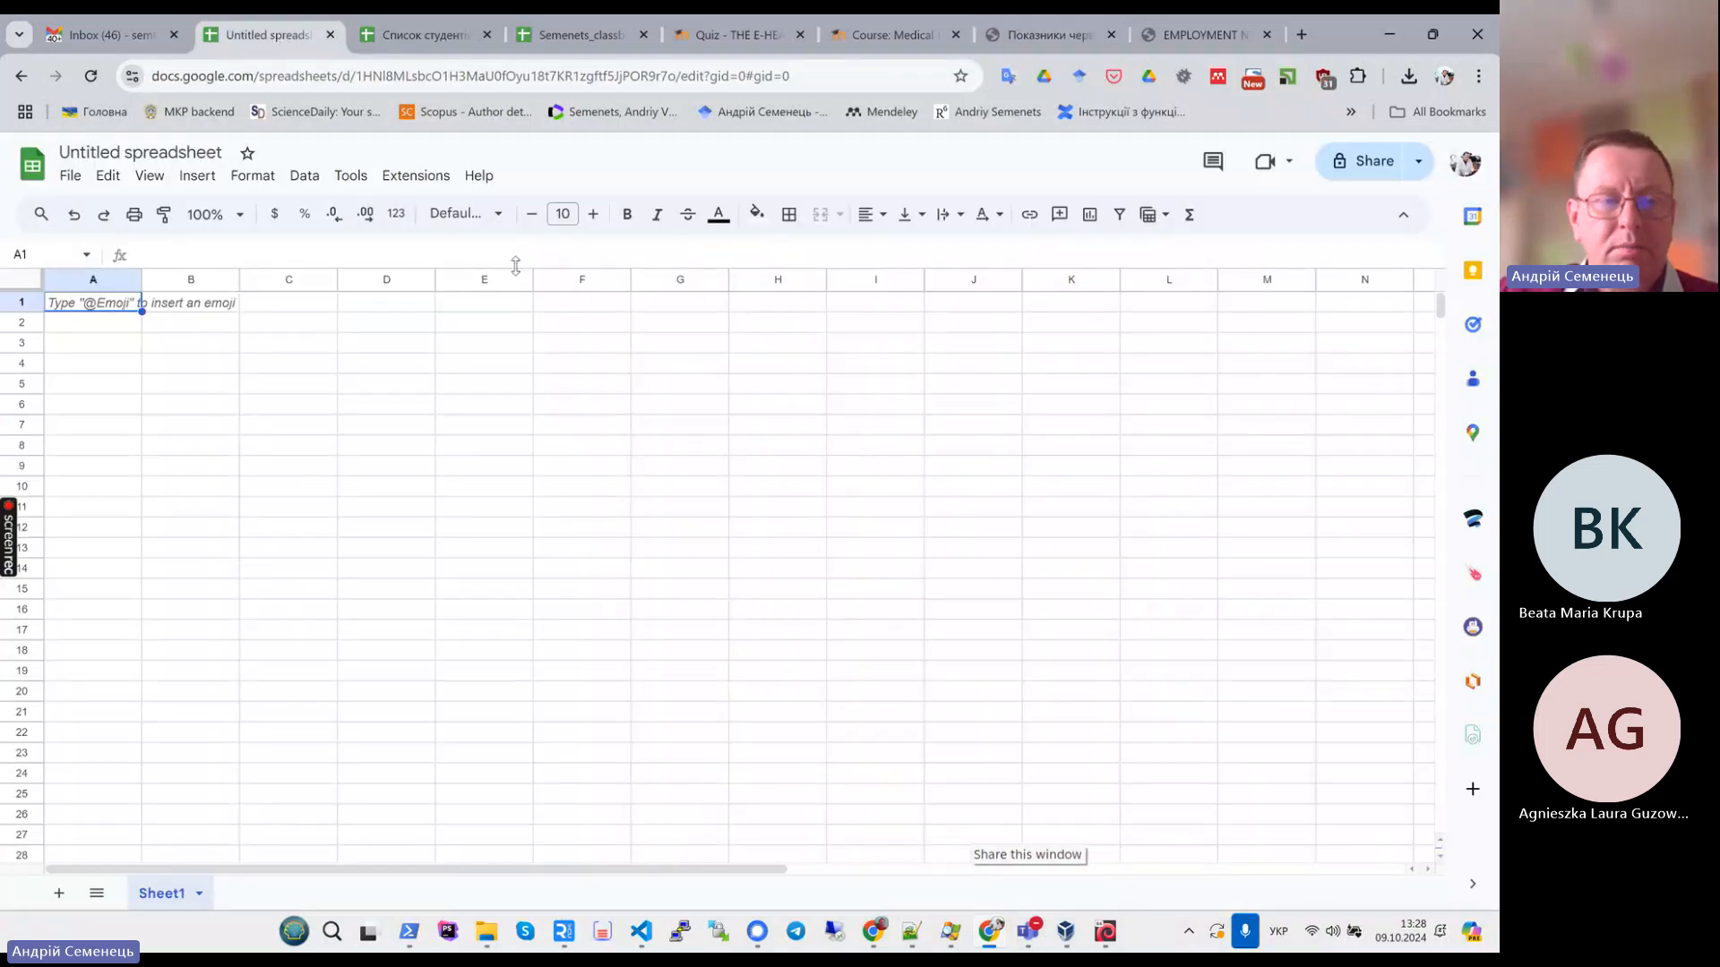
{"action": "mouse_move", "coordinate": [1060, 934]}
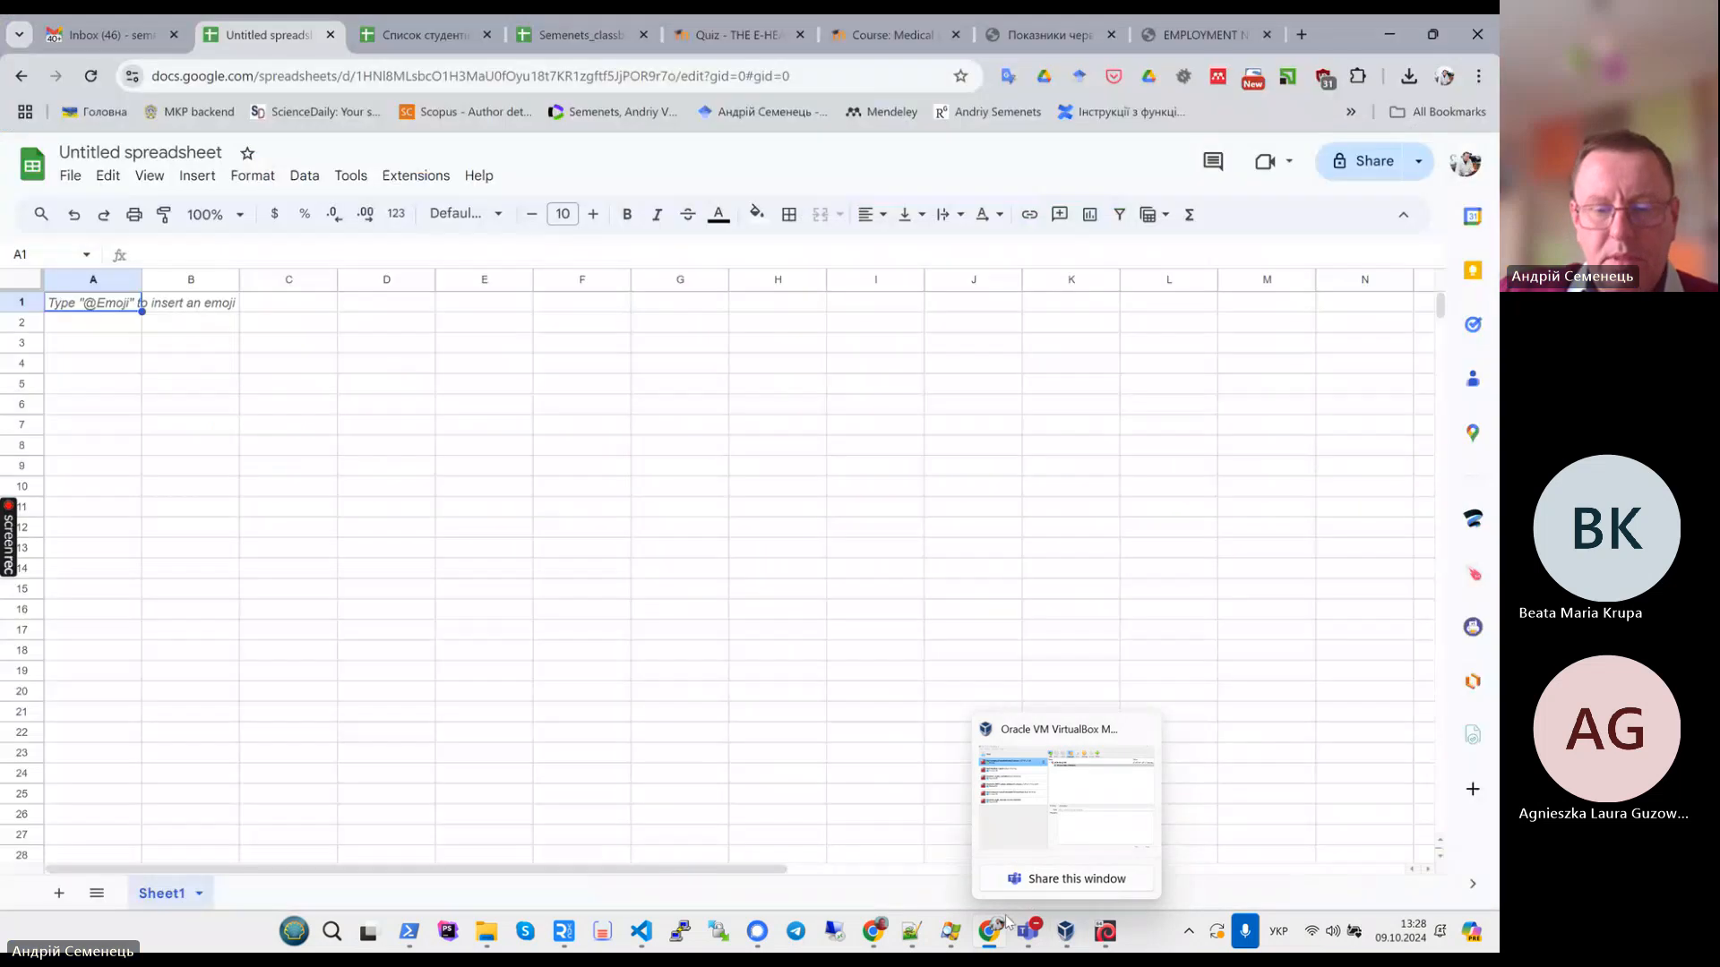
{"action": "mouse_move", "coordinate": [1003, 927]}
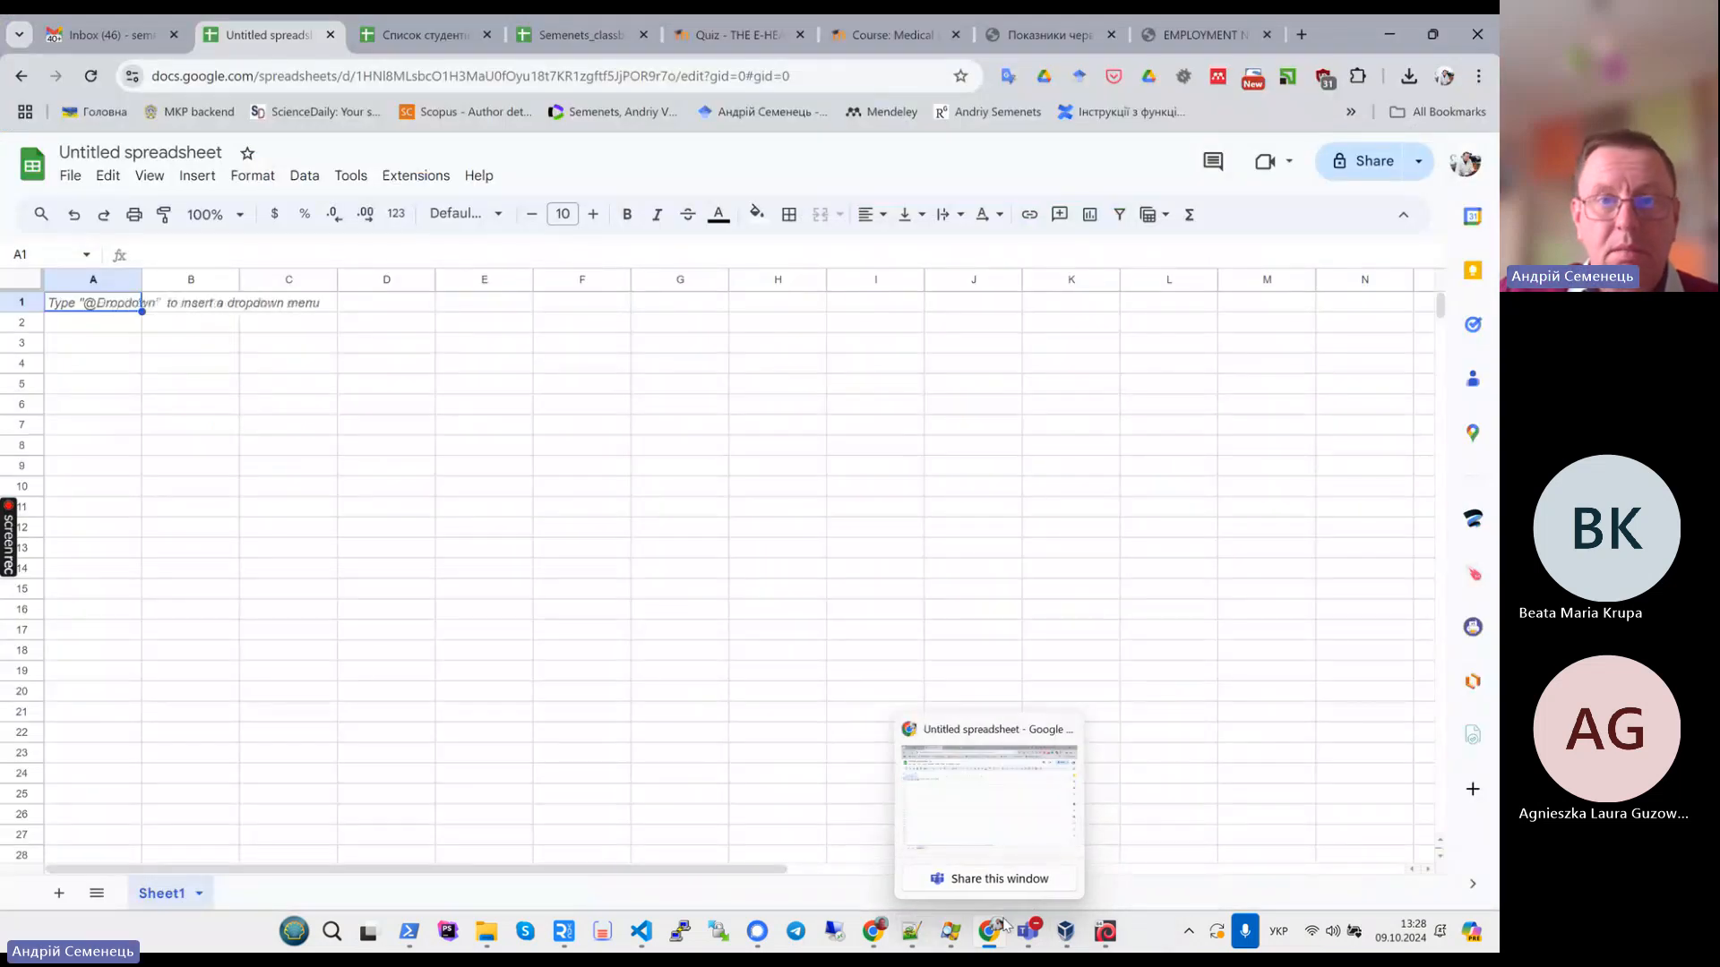
{"action": "left_click", "coordinate": [1043, 39]}
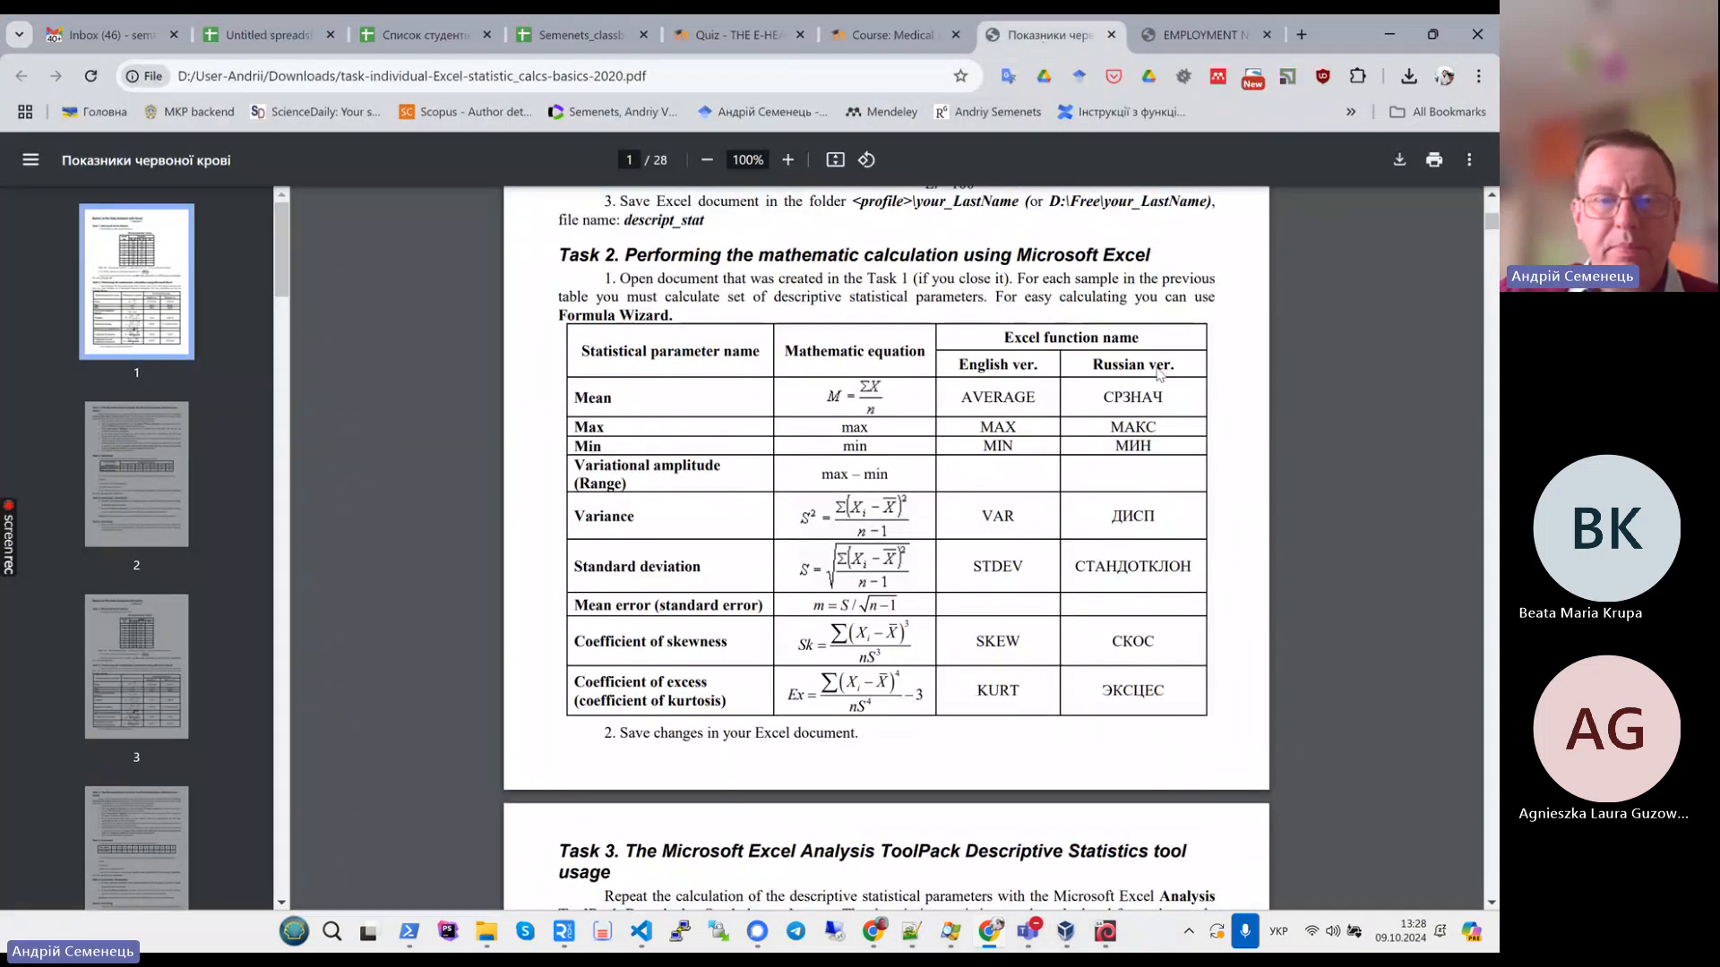
{"action": "scroll", "coordinate": [1138, 484], "scroll_direction": "up", "scroll_amount": 5}
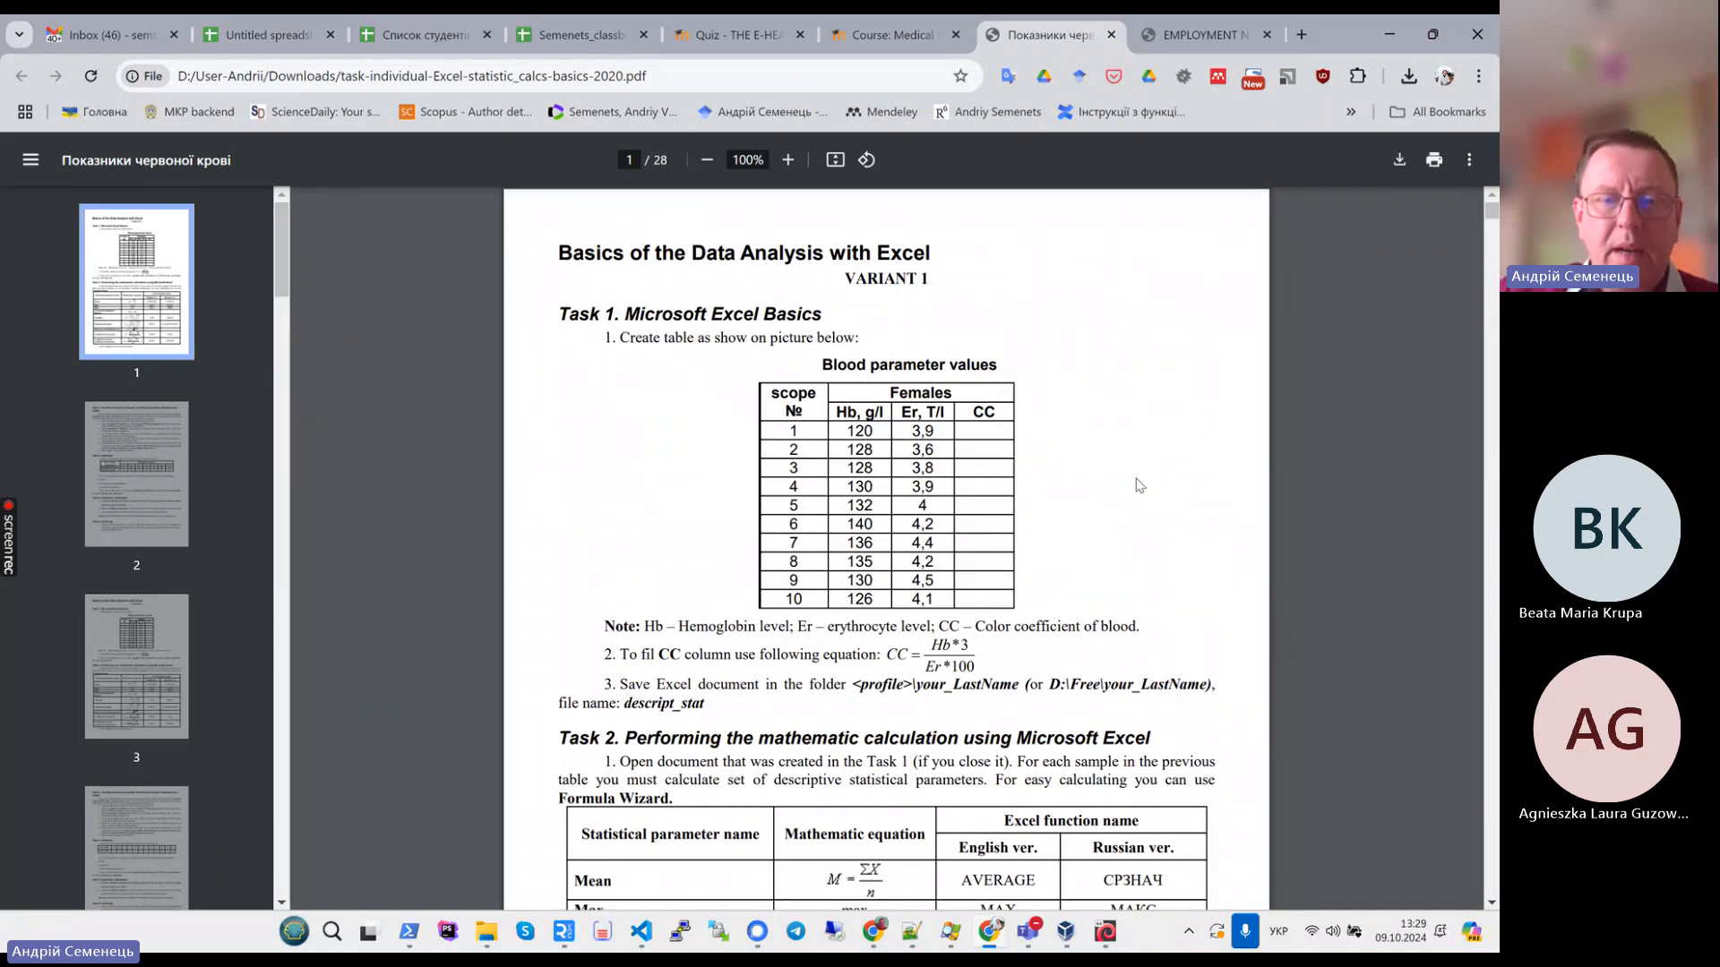
{"action": "left_click", "coordinate": [287, 40]}
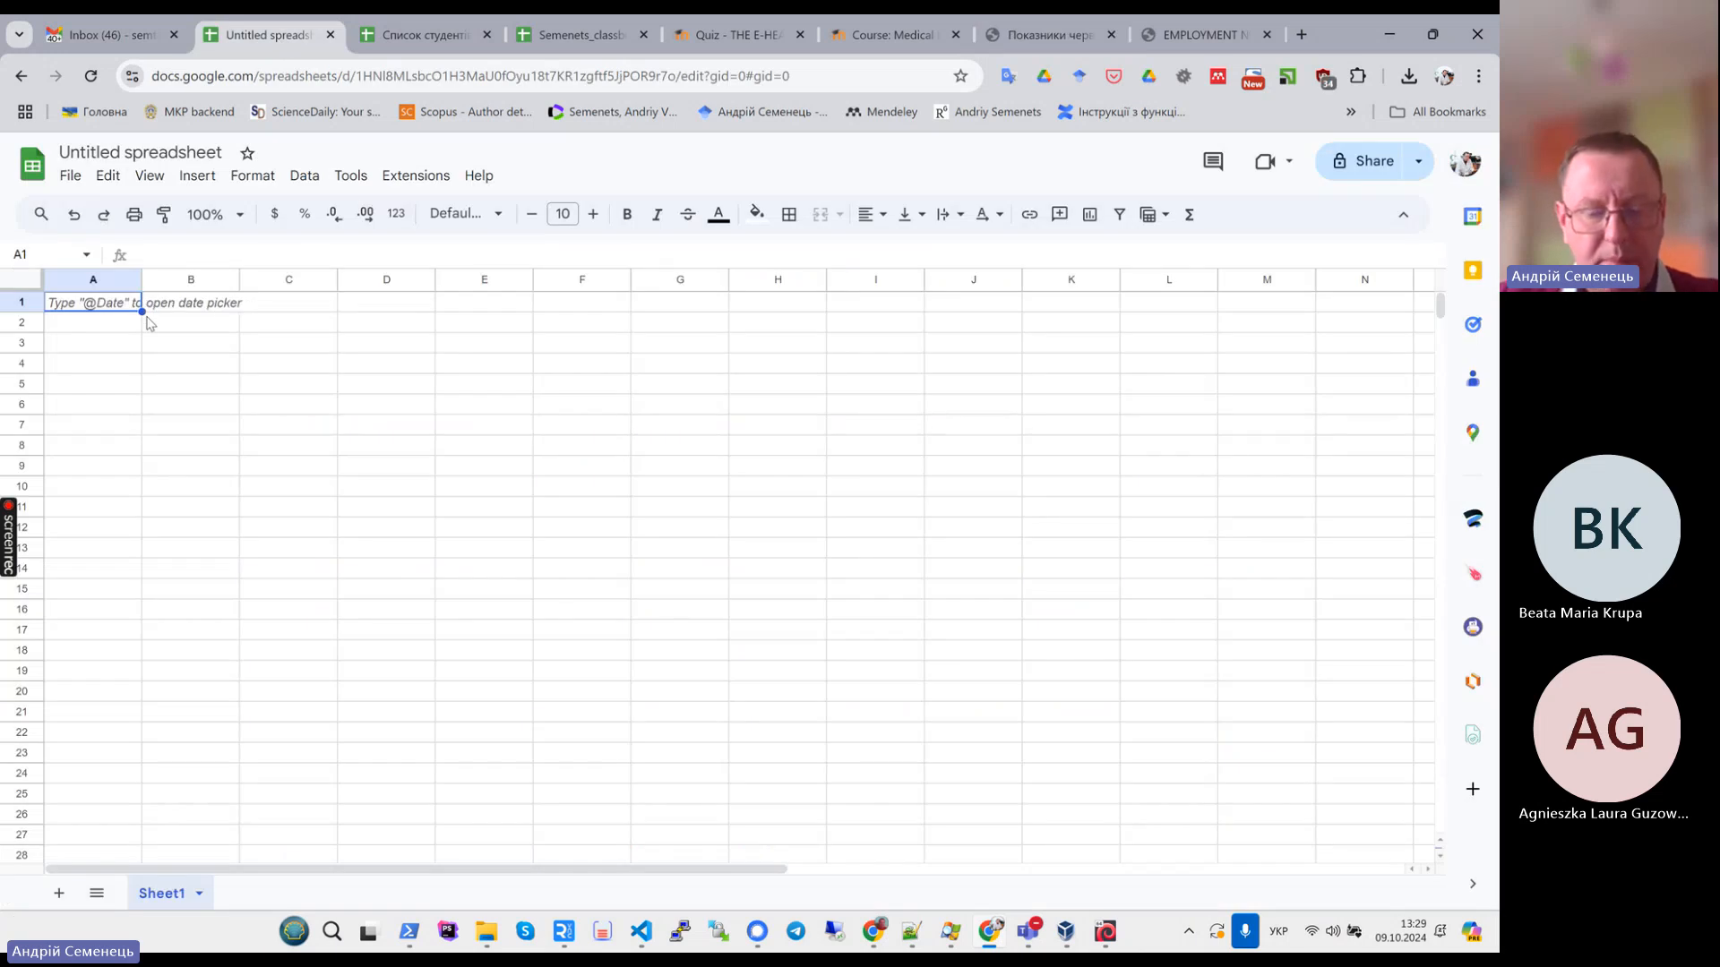
{"action": "type", "text": "36"}
{"action": "type", "text": "ее"}
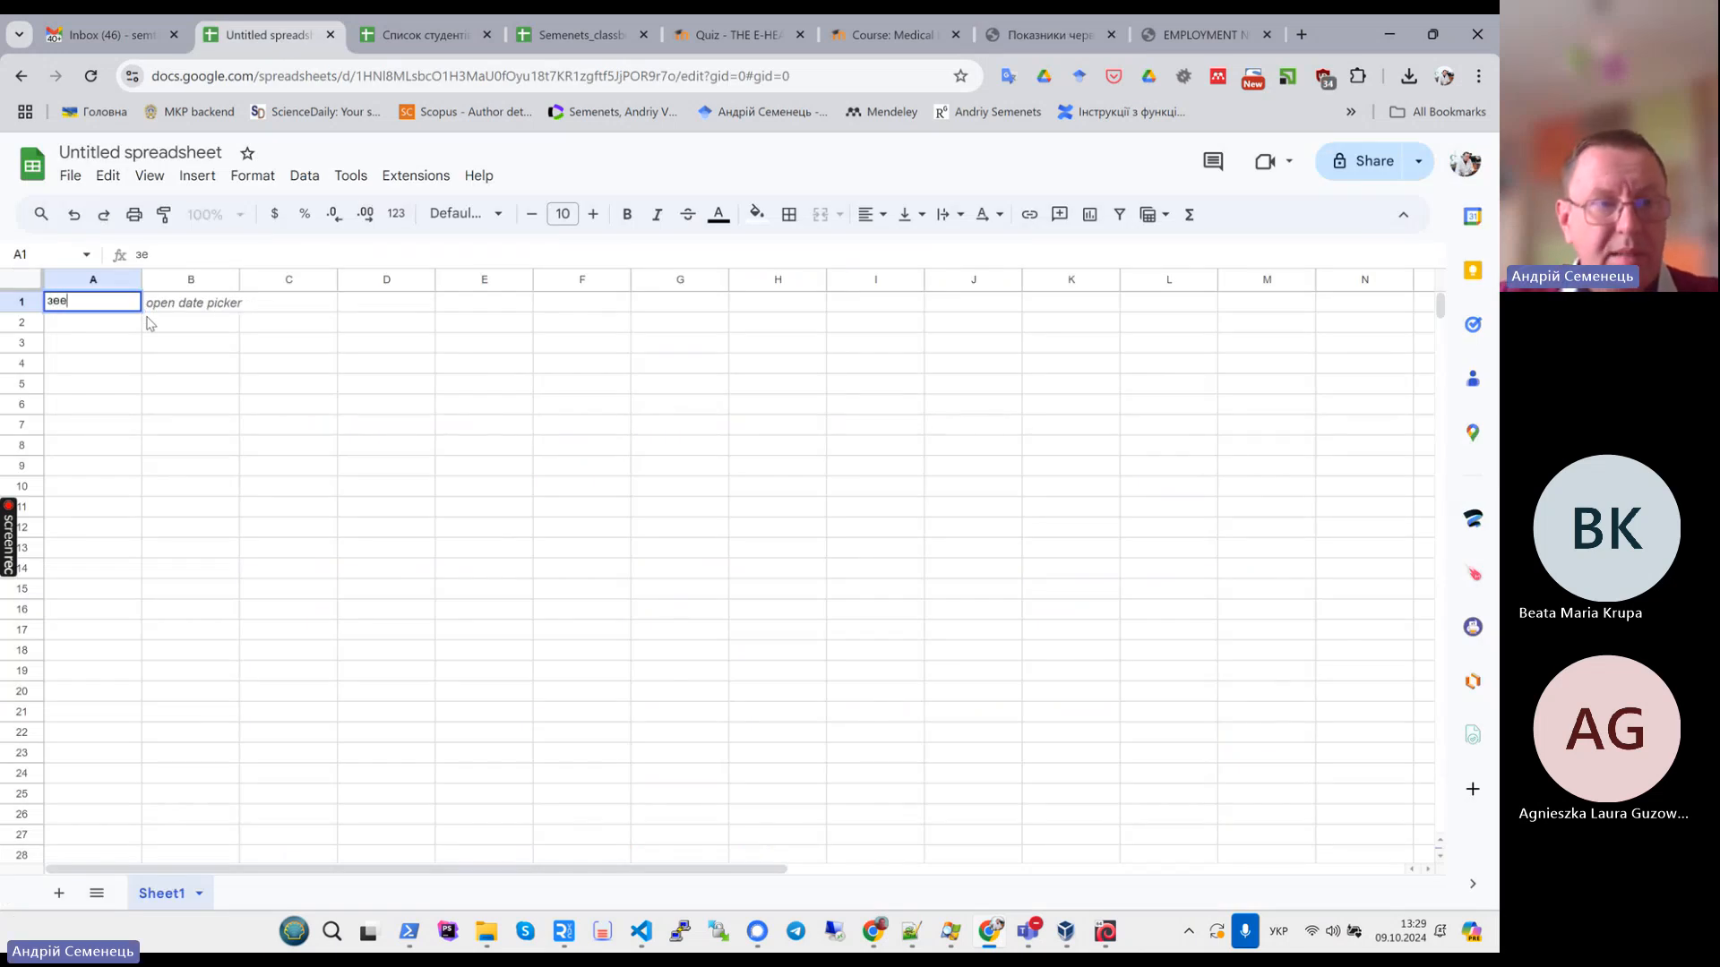
{"action": "key", "text": "BackSpace"}
{"action": "key", "text": "BackSpace"}
{"action": "key", "text": "BackSpace"}
- Enter the header pat. N in cell A1 of the spreadsheet
{"action": "key", "text": "alt+shift"}
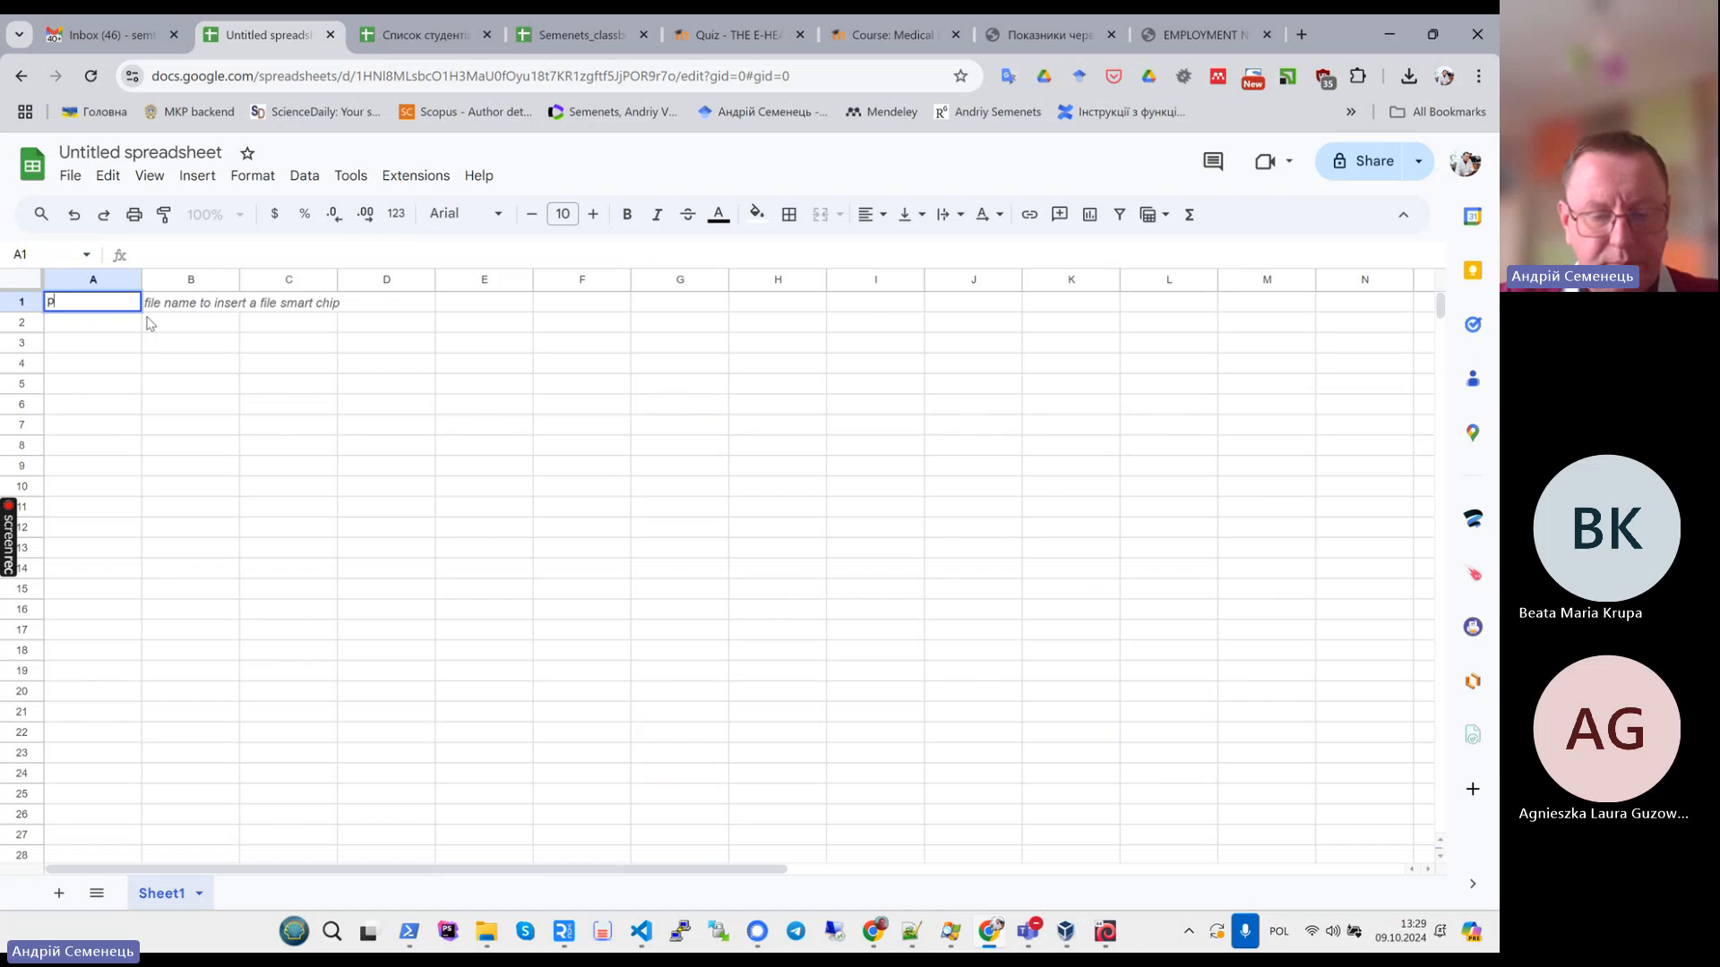
{"action": "type", "text": "pat."}
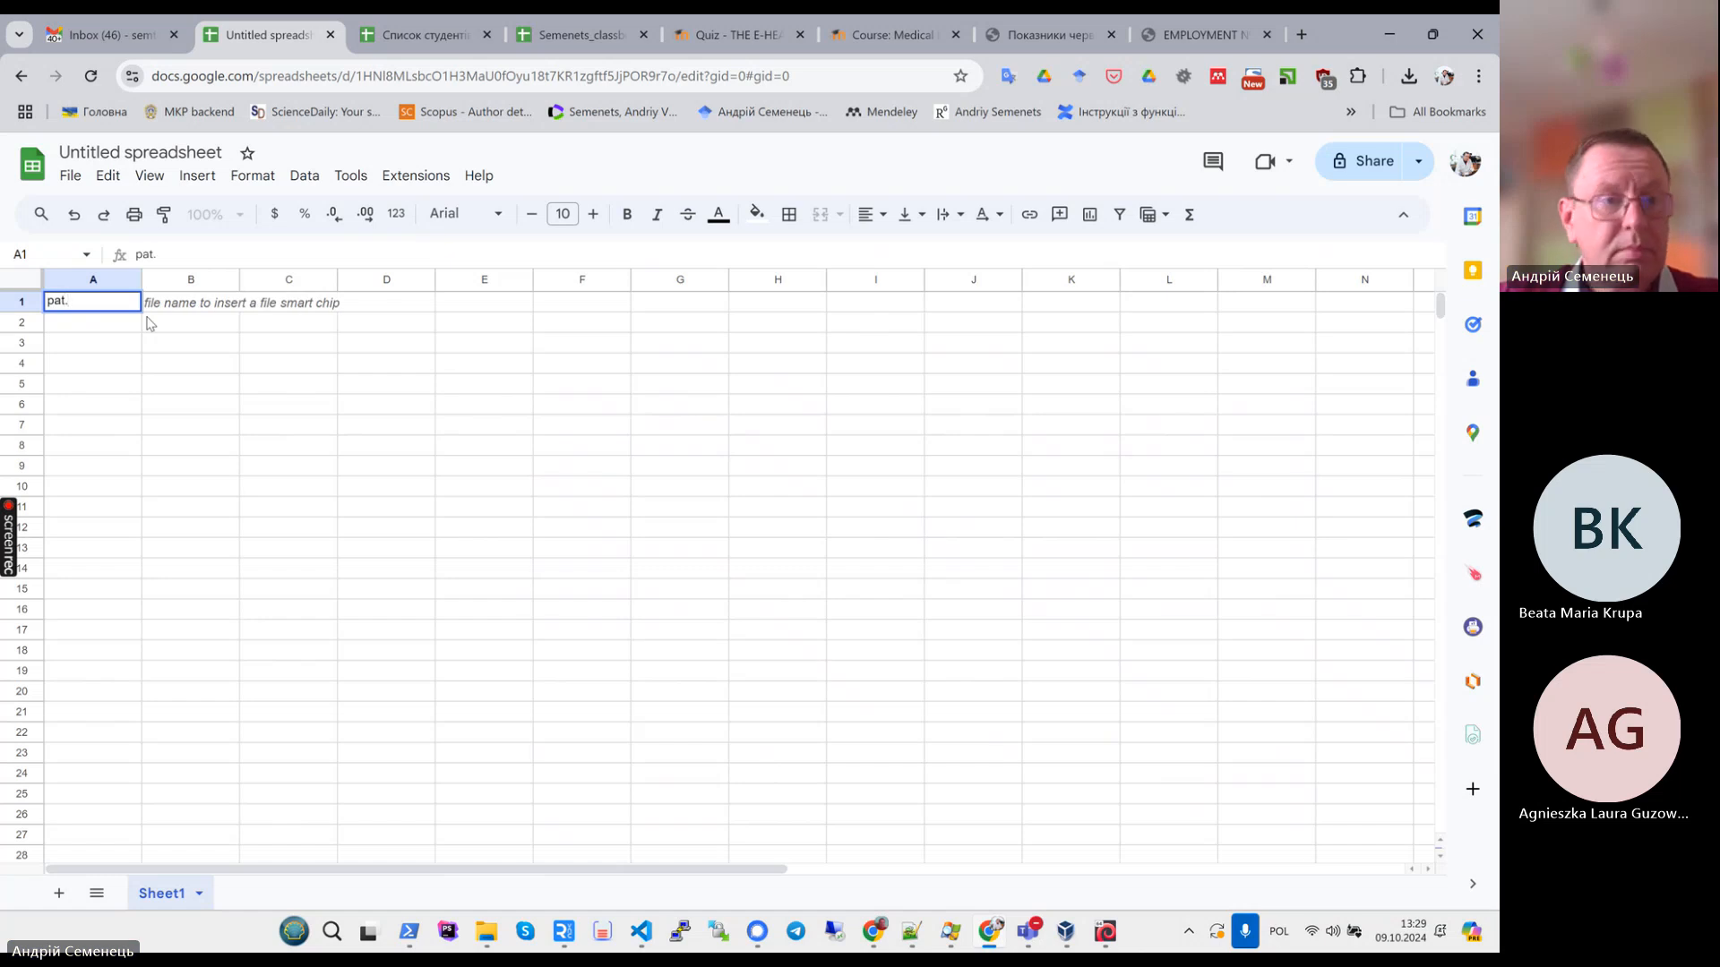
{"action": "type", "text": " N"}
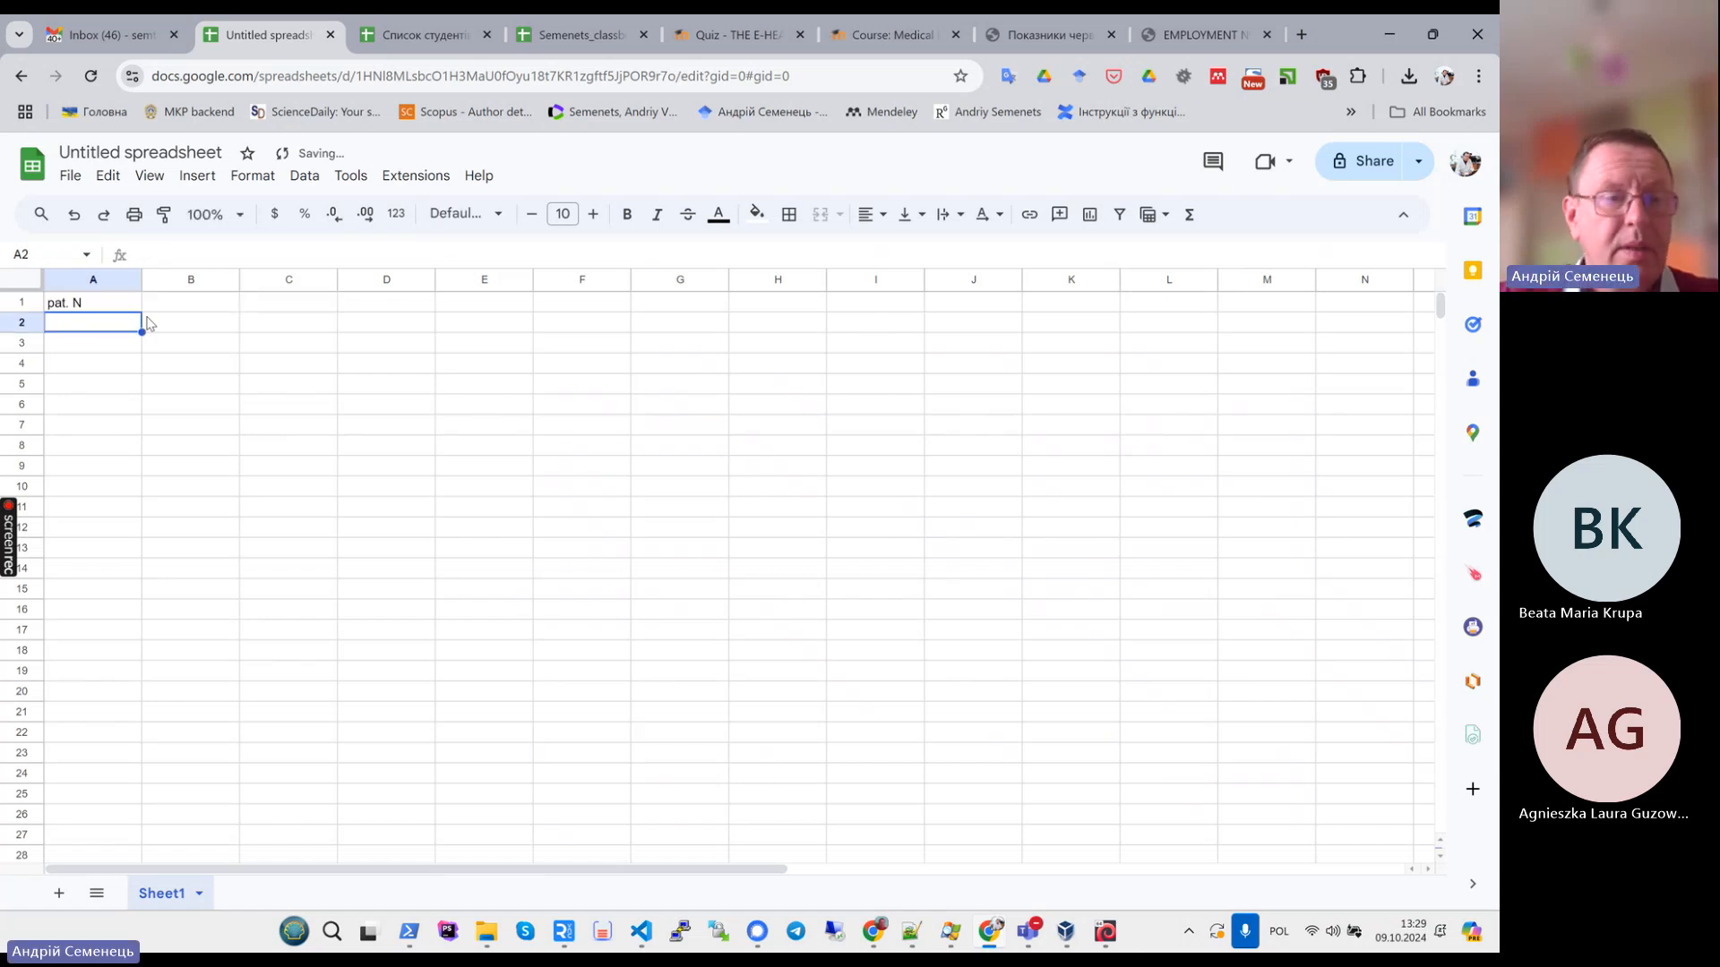
{"action": "key", "text": "Tab"}
- Enter the headers heamoglob, eritrocite and CC in cells B1, C1 and D1
{"action": "type", "text": "hea"}
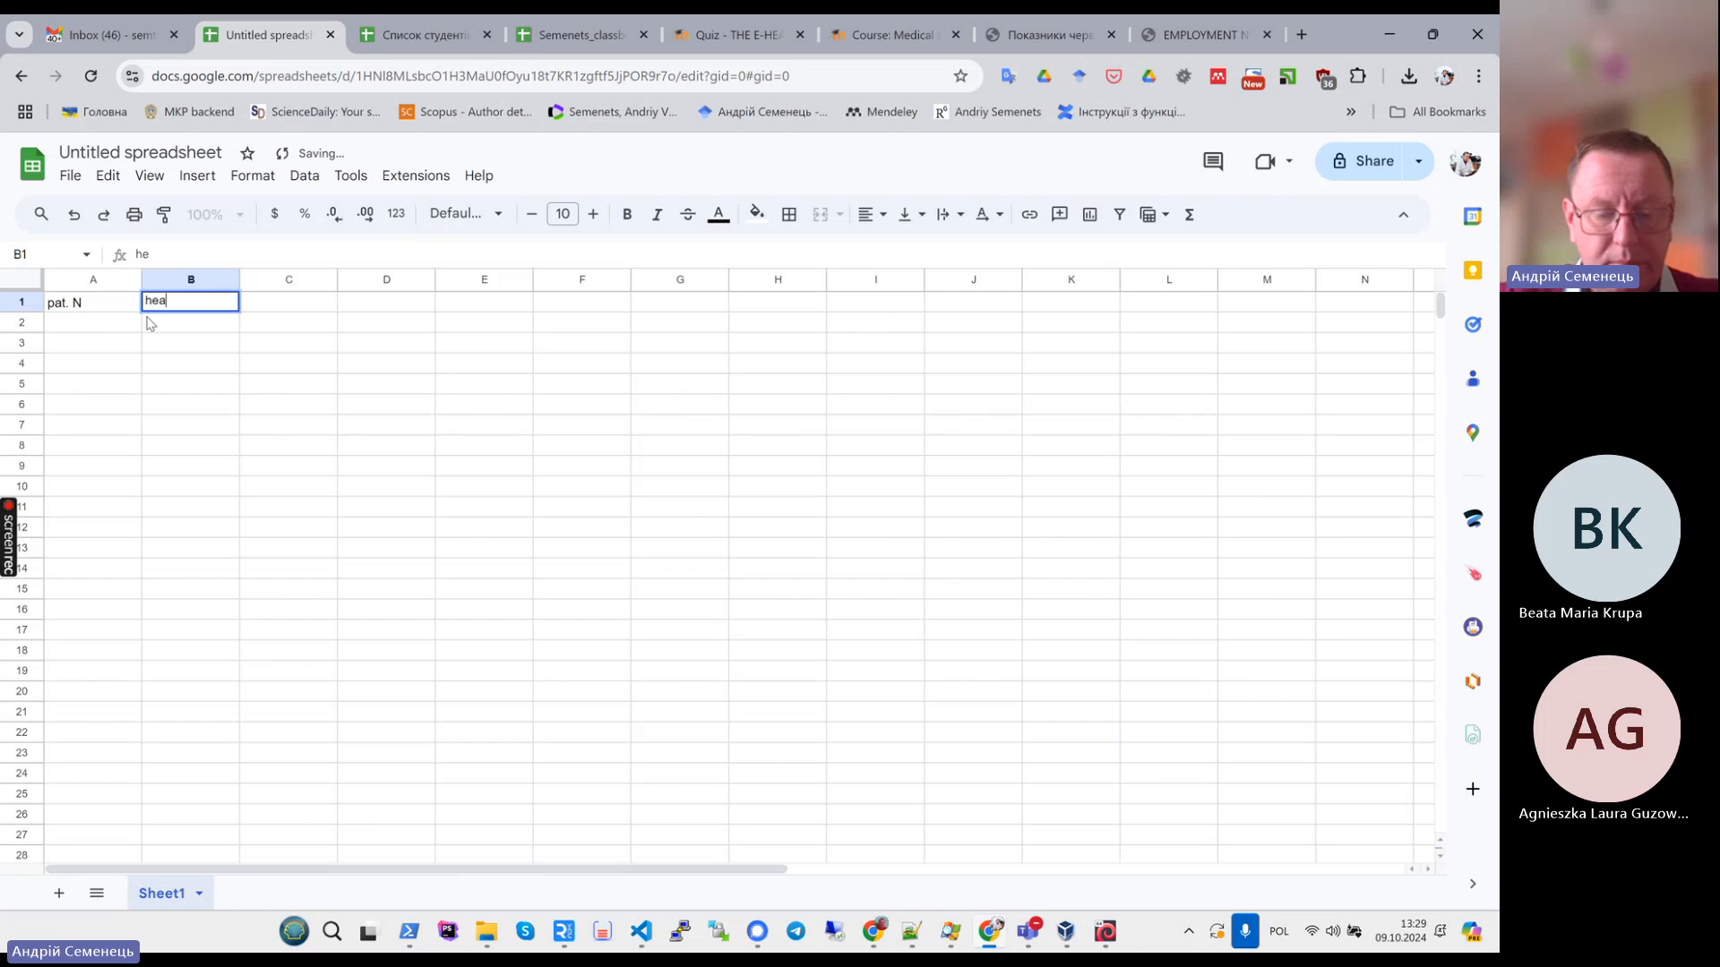
{"action": "type", "text": "moglob"}
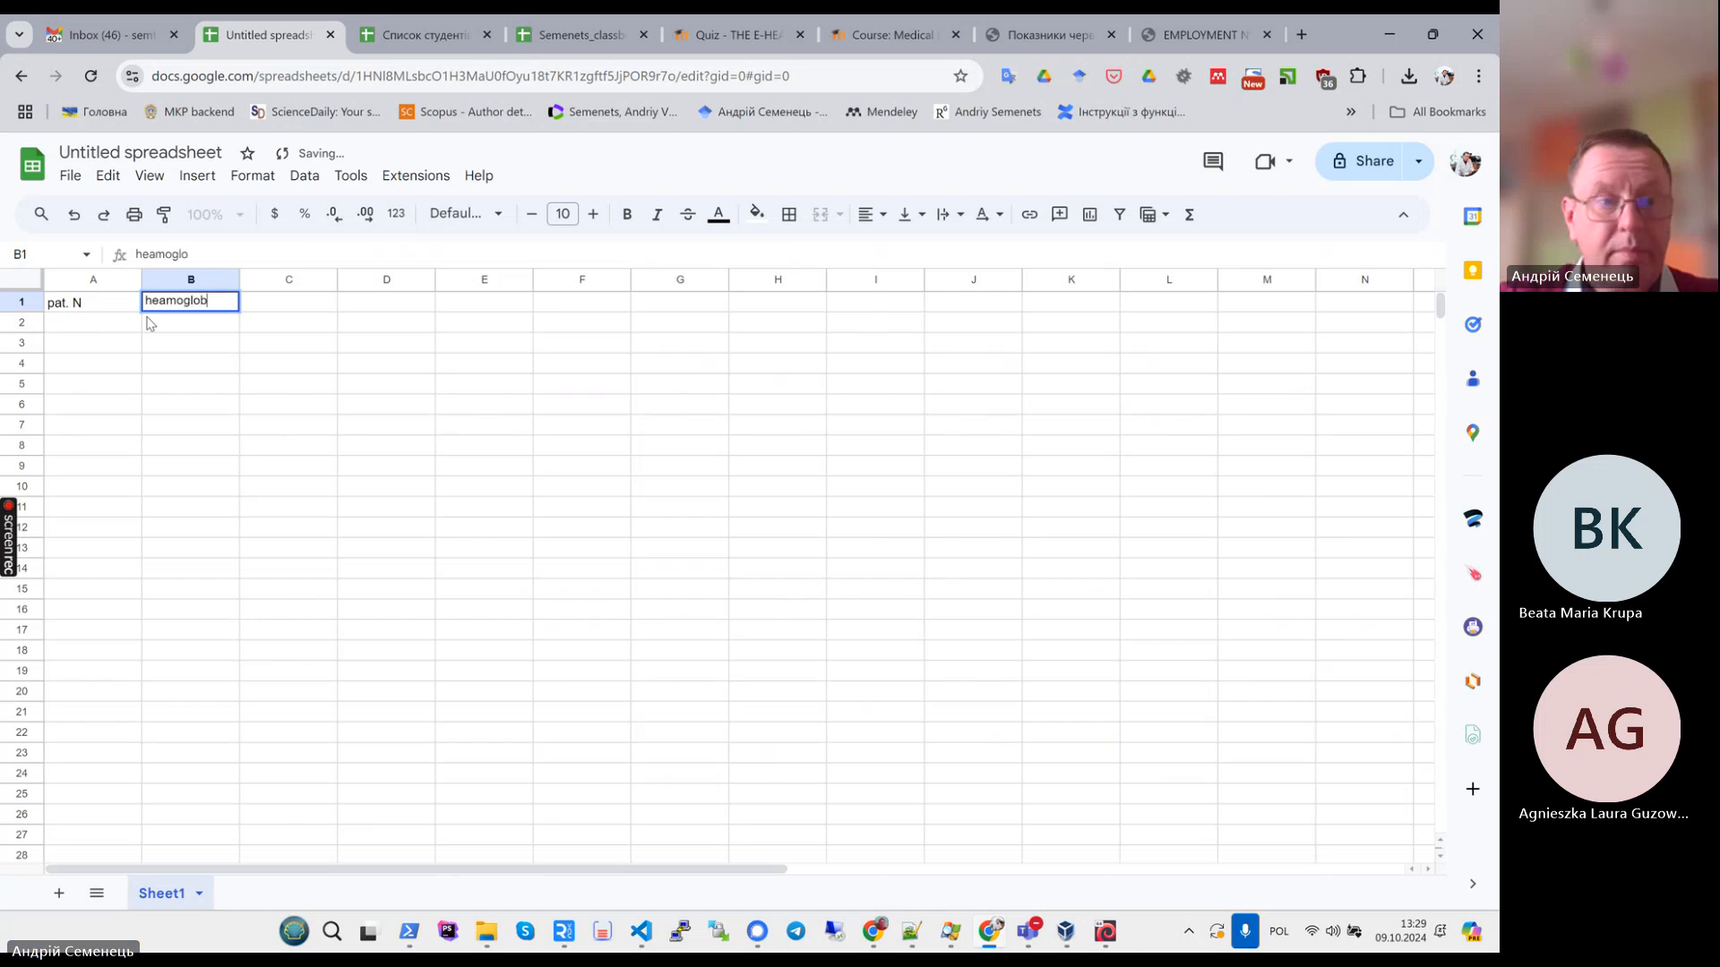
{"action": "key", "text": "Down"}
{"action": "key", "text": "Down"}
{"action": "key", "text": "Up"}
{"action": "key", "text": "Up"}
{"action": "key", "text": "Right"}
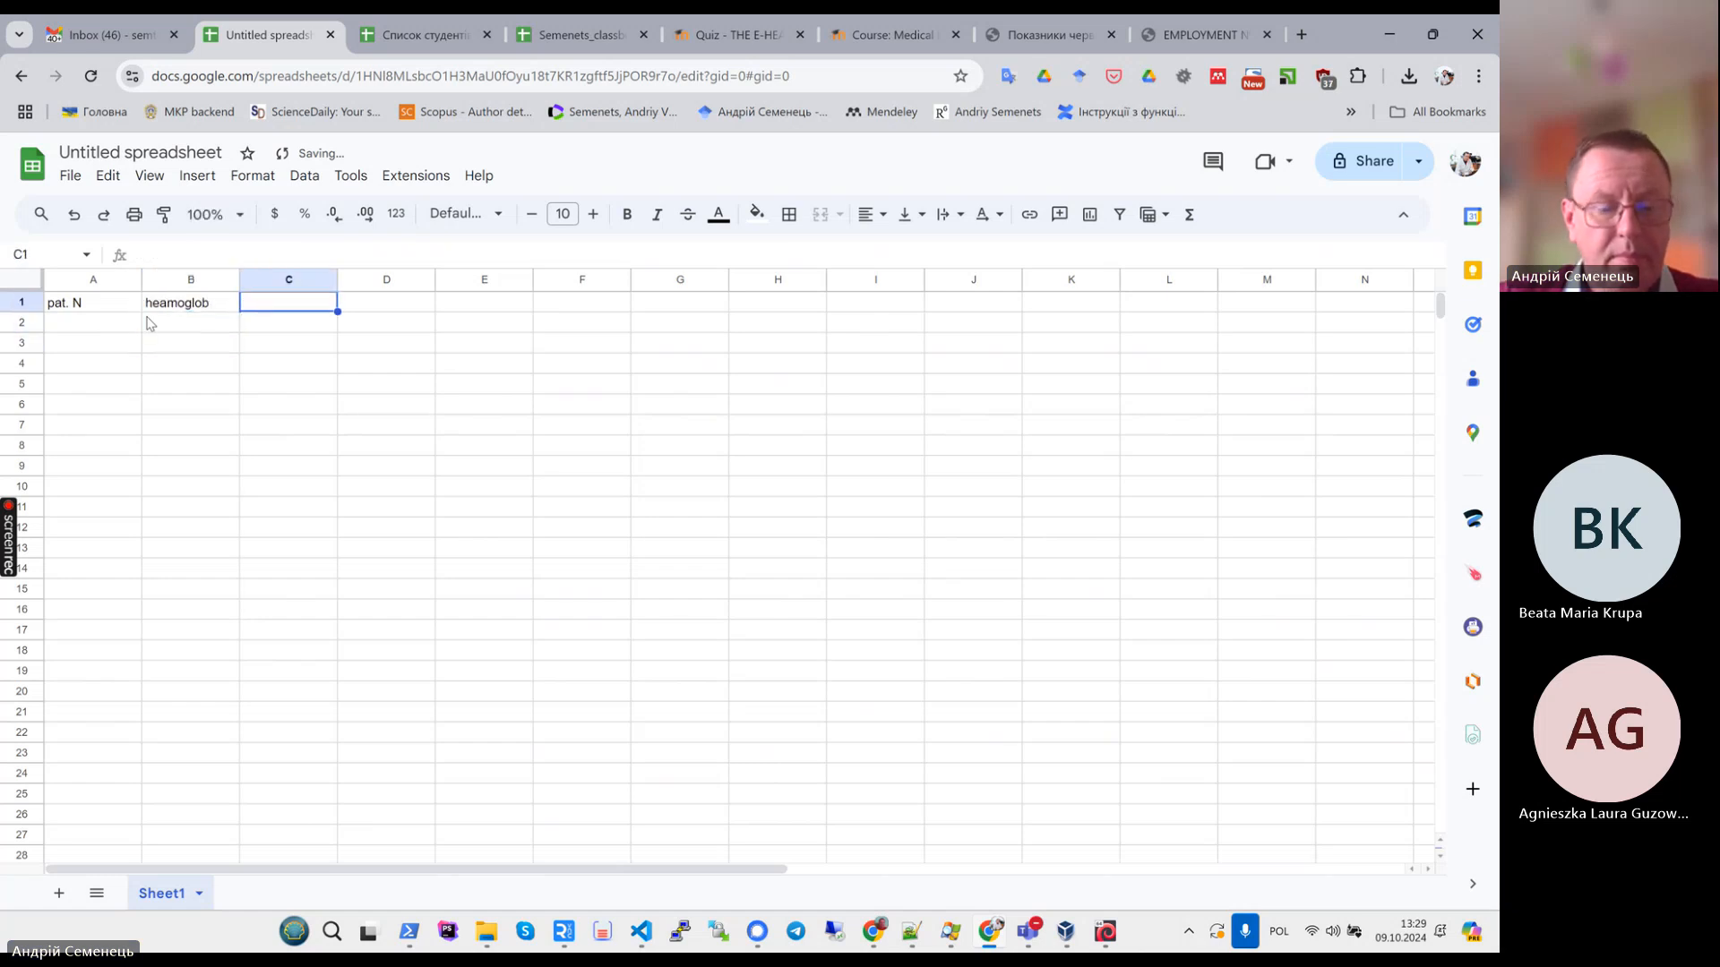
{"action": "type", "text": "eritrocite"}
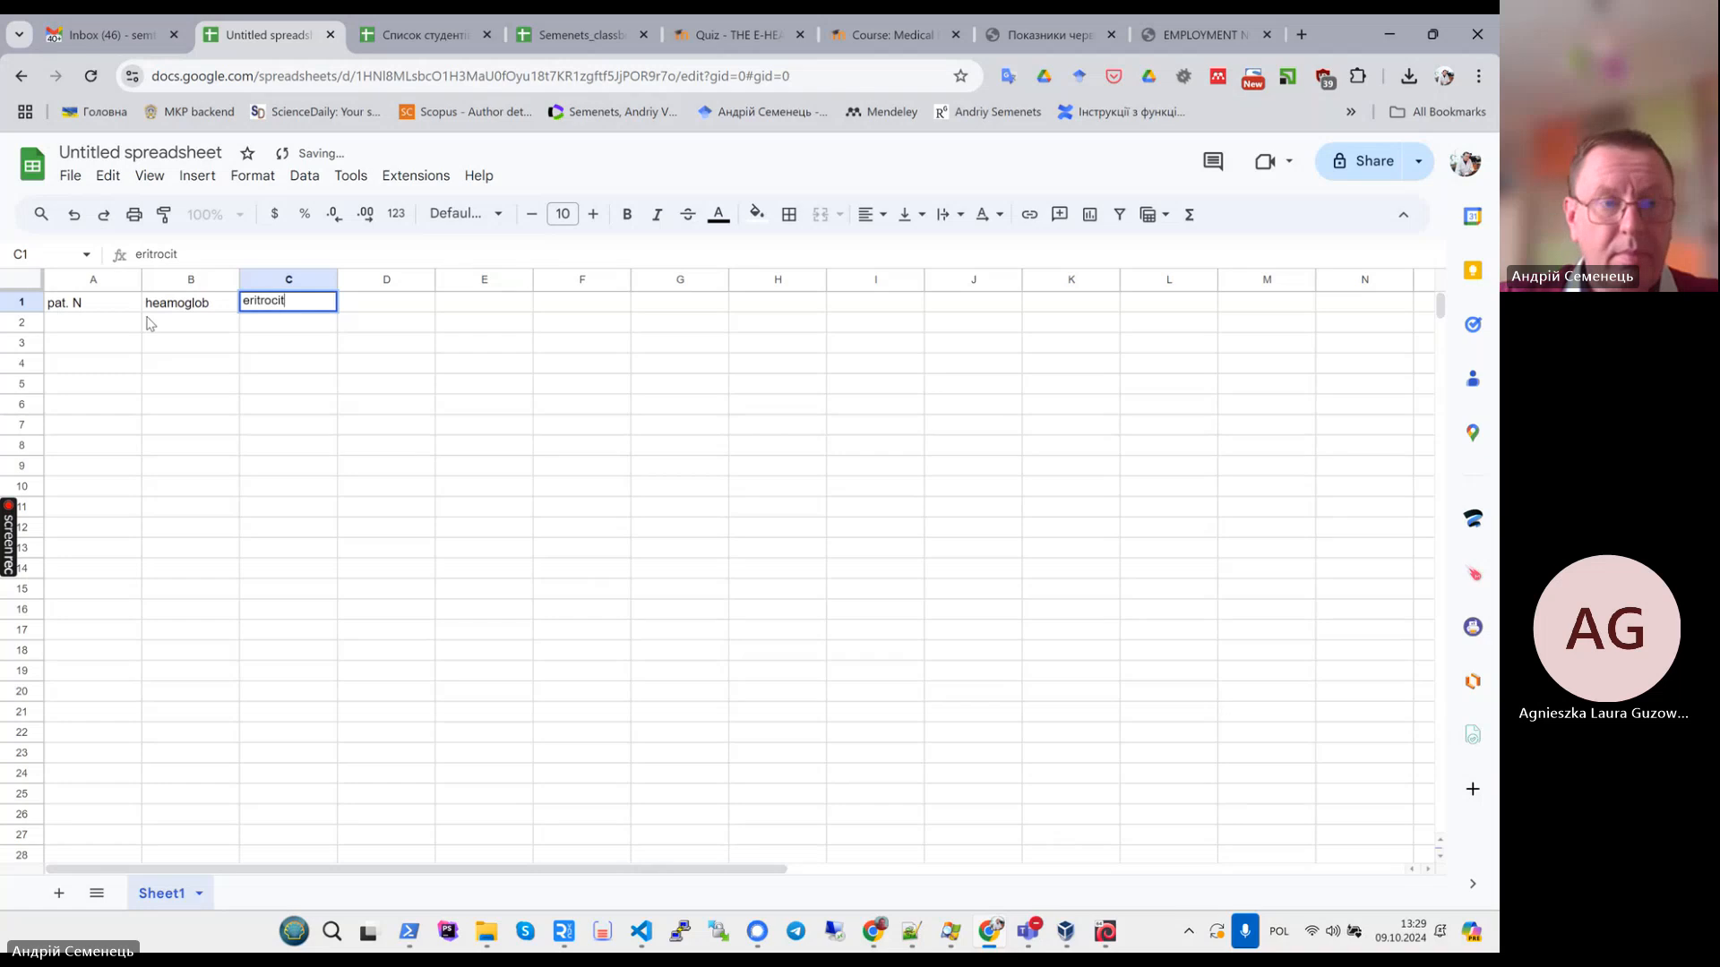
{"action": "key", "text": "Tab"}
{"action": "type", "text": "CC"}
{"action": "key", "text": "Return"}
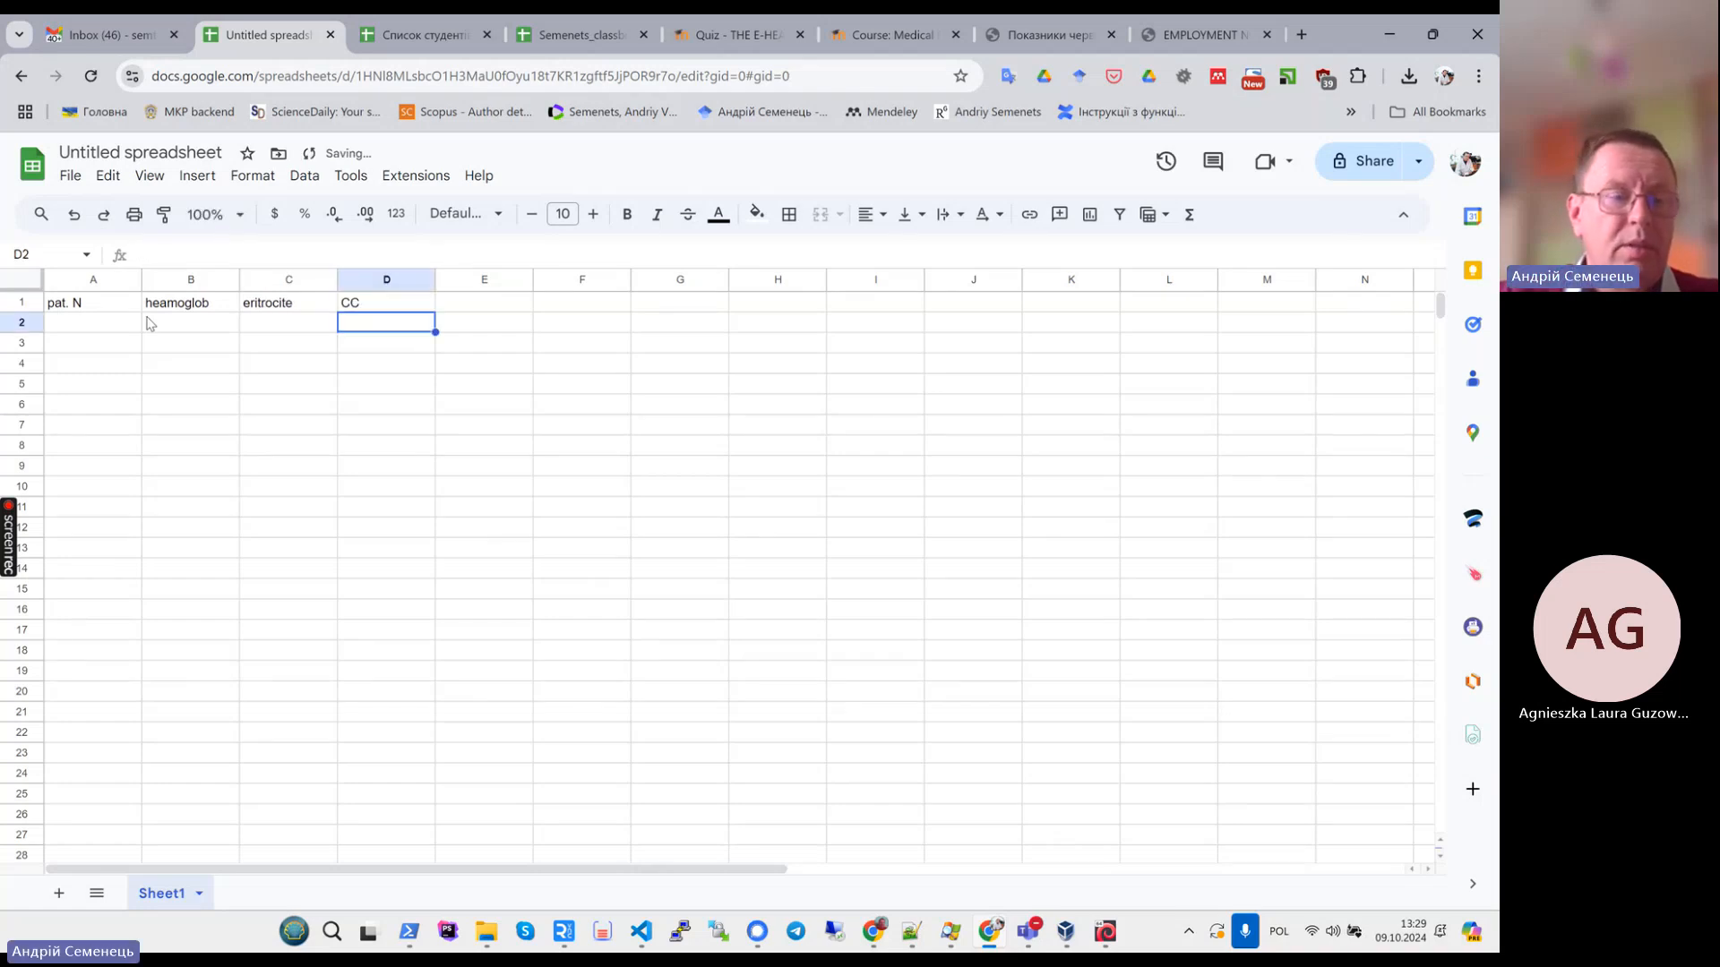
- Number the patients 1 to 5 in column A under the pat. N header
{"action": "key", "text": "Left"}
{"action": "key", "text": "Left"}
{"action": "key", "text": "Left"}
{"action": "type", "text": "1"}
{"action": "key", "text": "Return"}
{"action": "type", "text": "2"}
{"action": "key", "text": "Return"}
{"action": "type", "text": "3"}
{"action": "key", "text": "Return"}
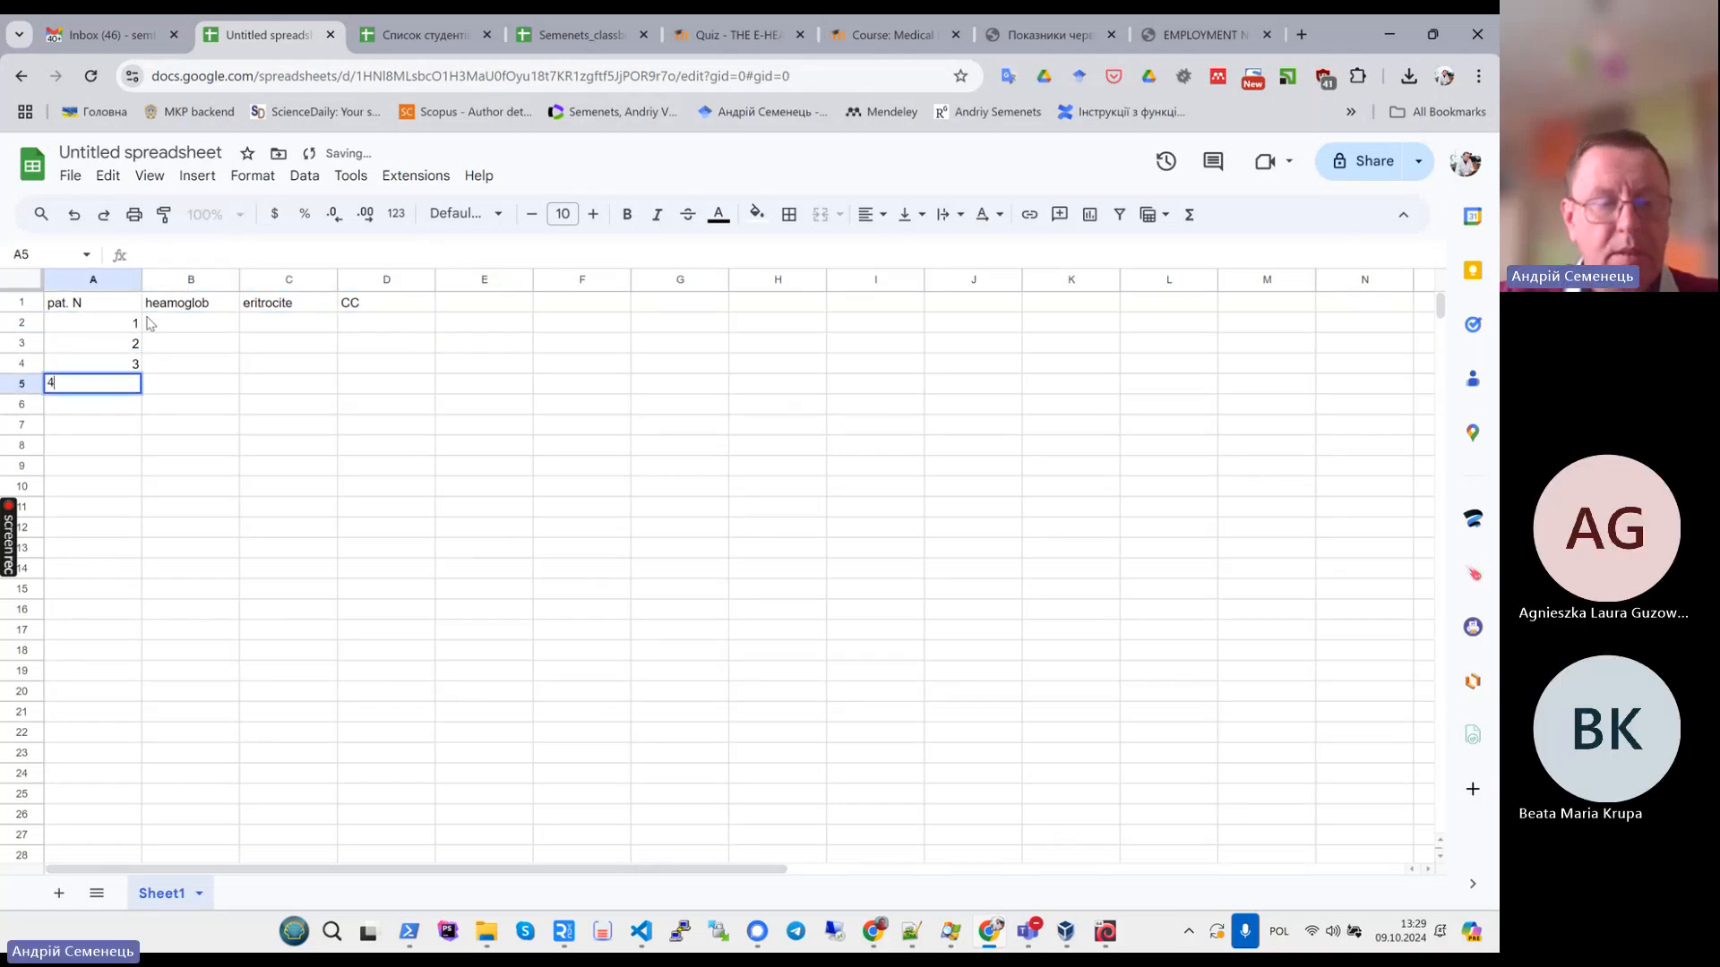
{"action": "type", "text": "4"}
{"action": "key", "text": "Return"}
{"action": "type", "text": "5"}
- Enter the heamoglob values 131, 128, 117, 127 and 119 for patients 1 to 5
{"action": "key", "text": "Up"}
{"action": "key", "text": "Right"}
{"action": "key", "text": "Up"}
{"action": "key", "text": "Up"}
{"action": "left_click", "coordinate": [149, 323]}
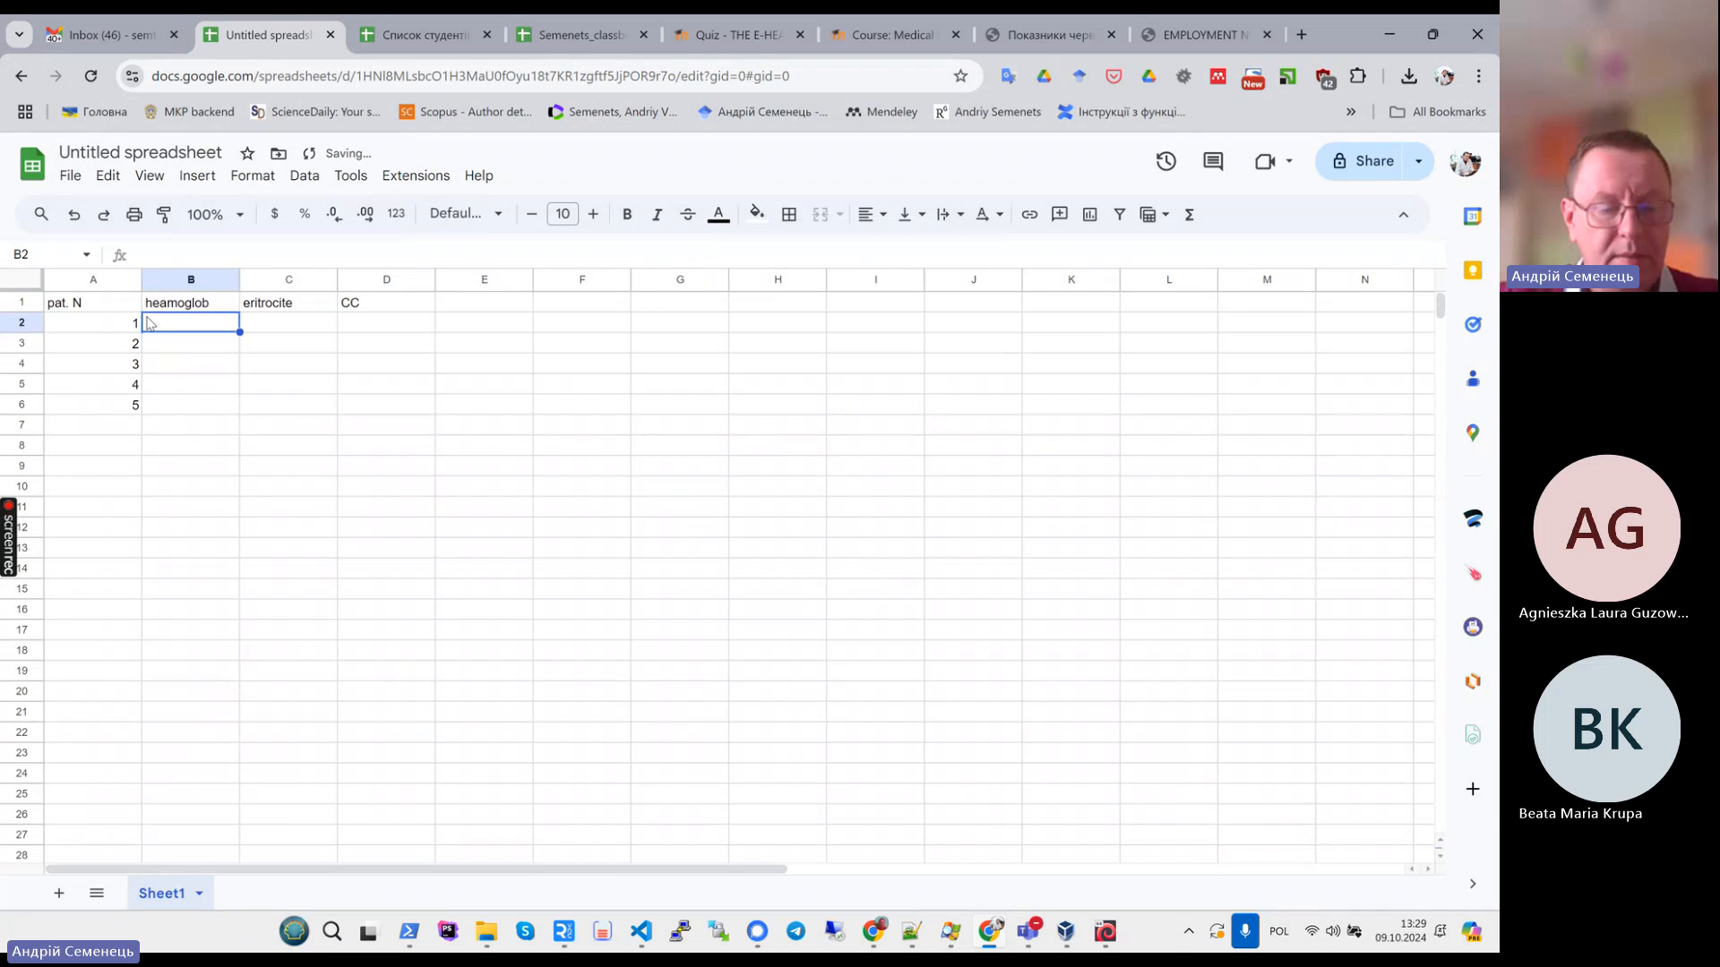
{"action": "type", "text": "131"}
{"action": "key", "text": "Return"}
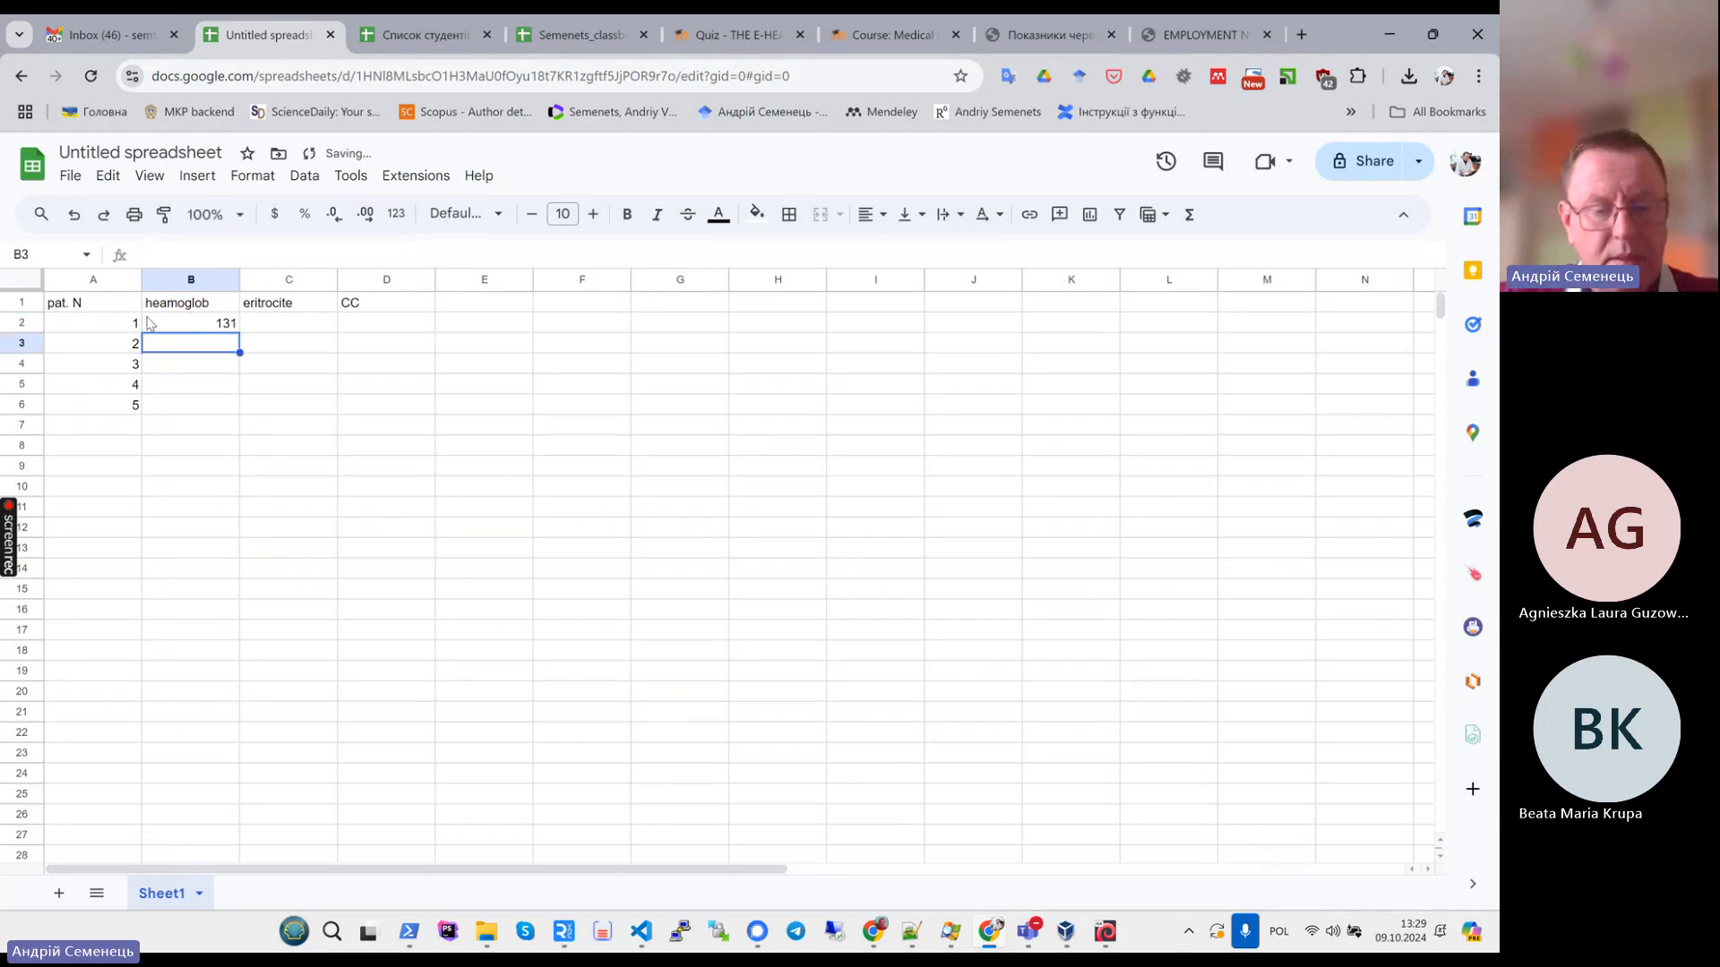
{"action": "type", "text": "128"}
{"action": "key", "text": "Return"}
{"action": "type", "text": "117"}
{"action": "key", "text": "Return"}
{"action": "type", "text": "12"}
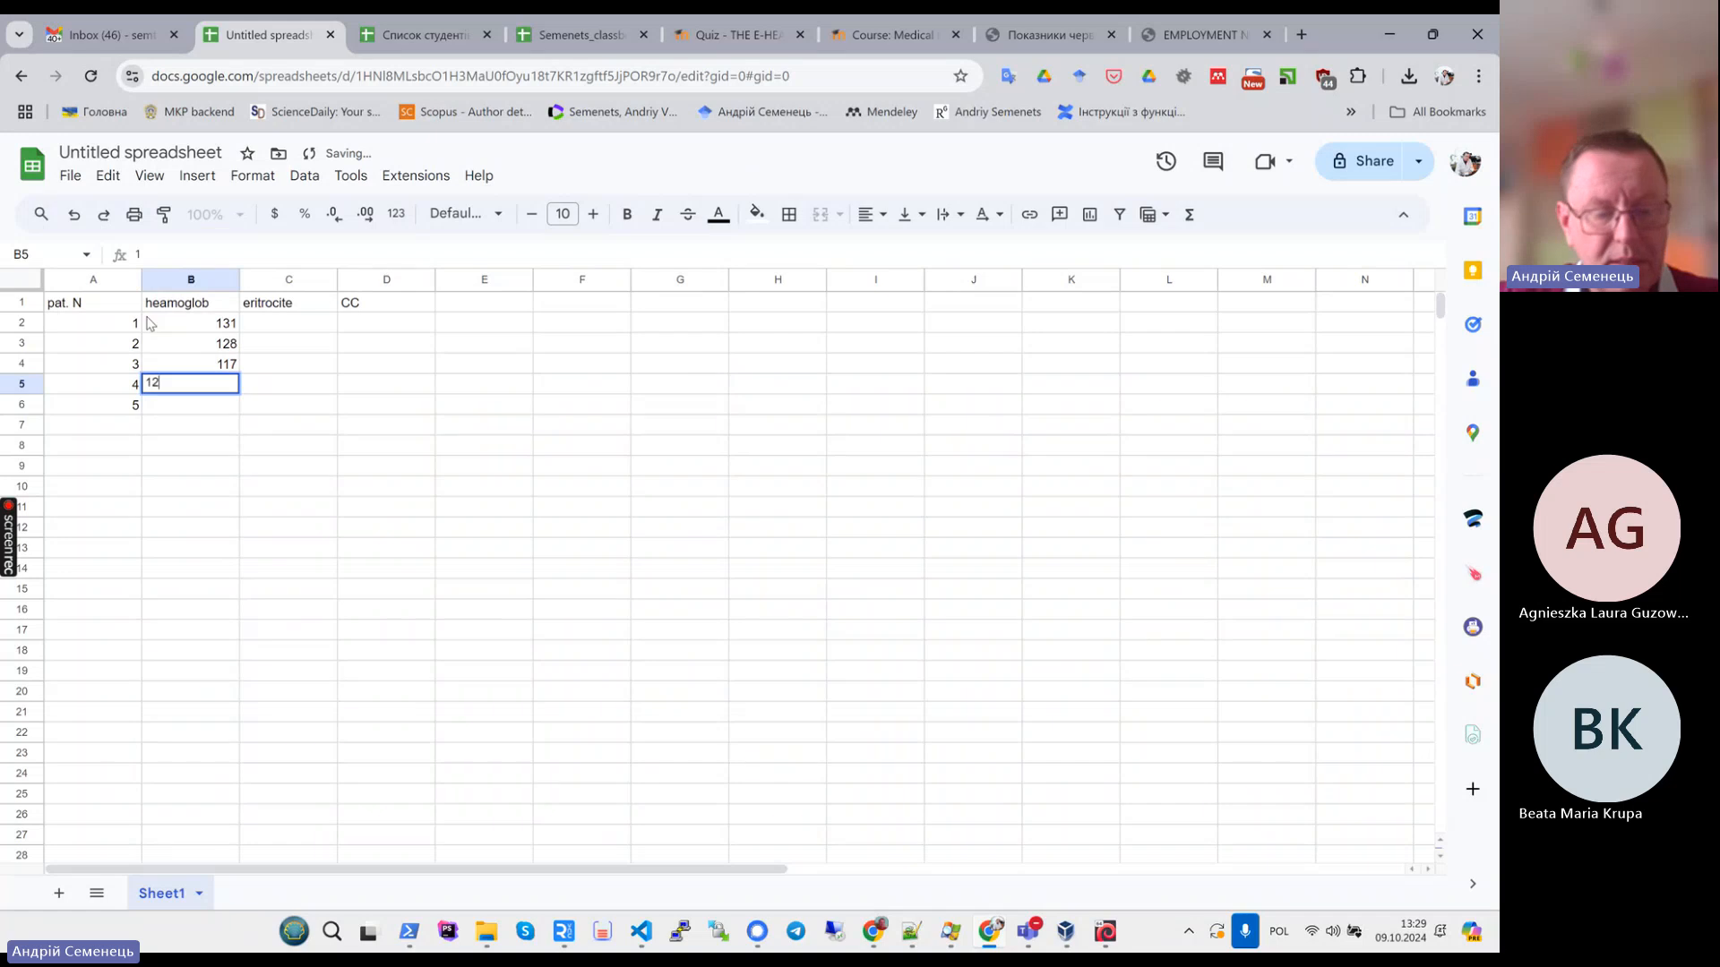
{"action": "type", "text": "7"}
{"action": "key", "text": "Return"}
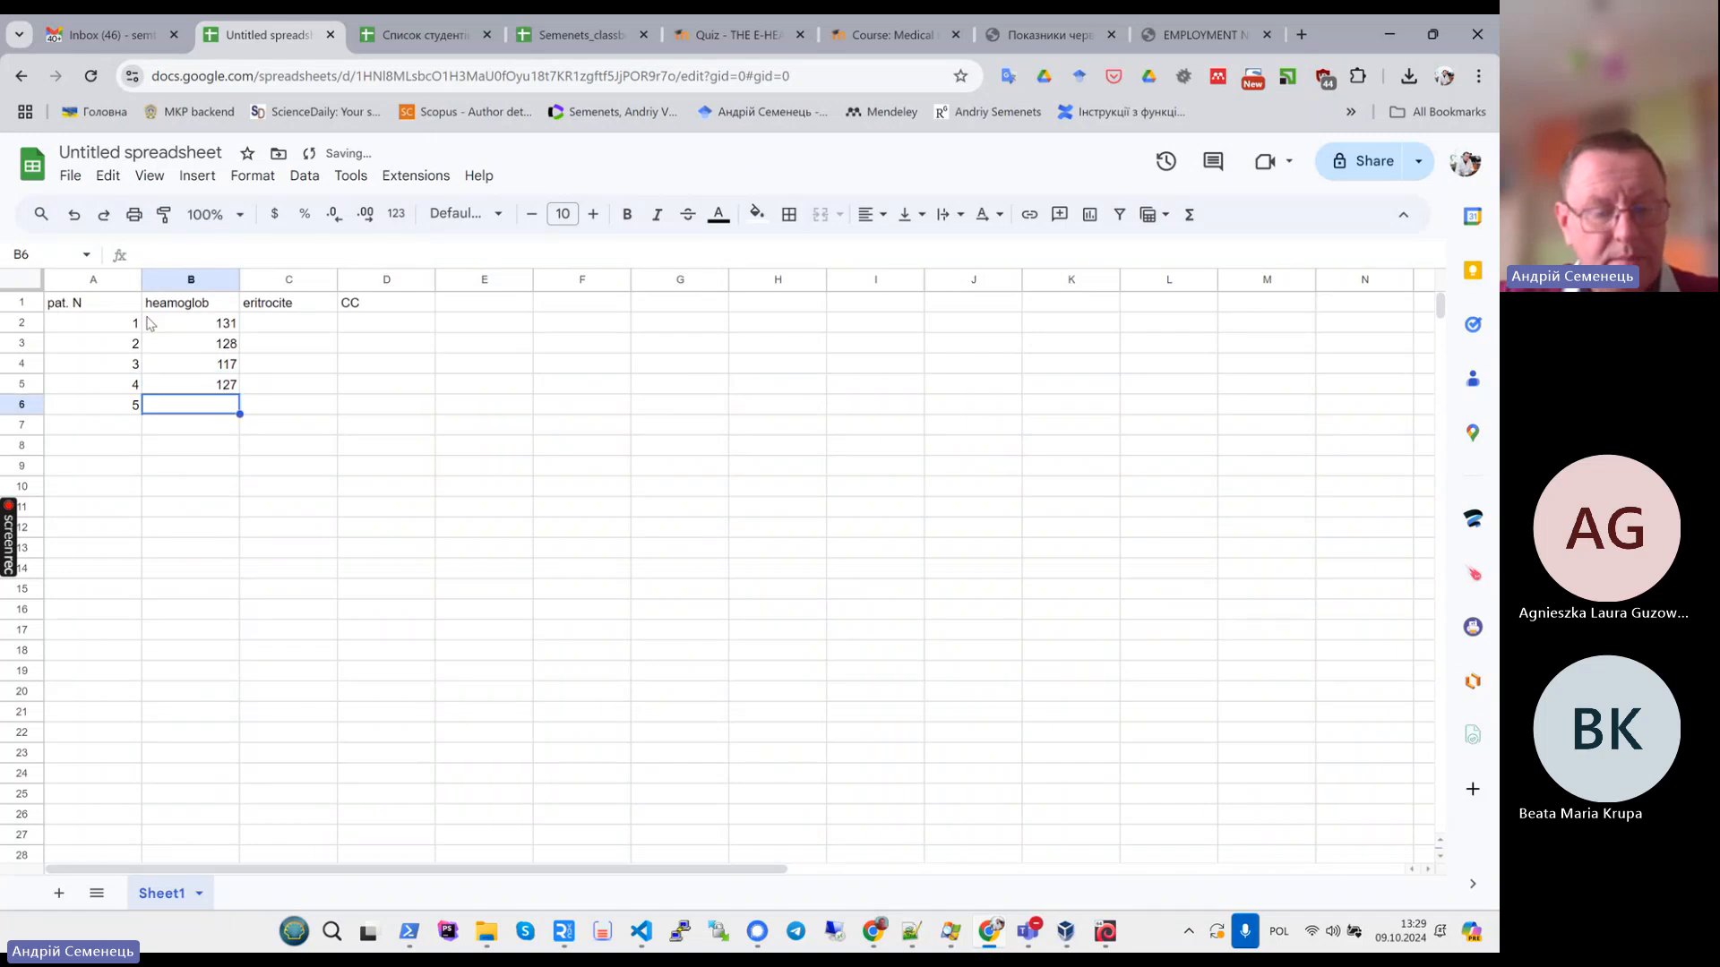
{"action": "type", "text": "11"}
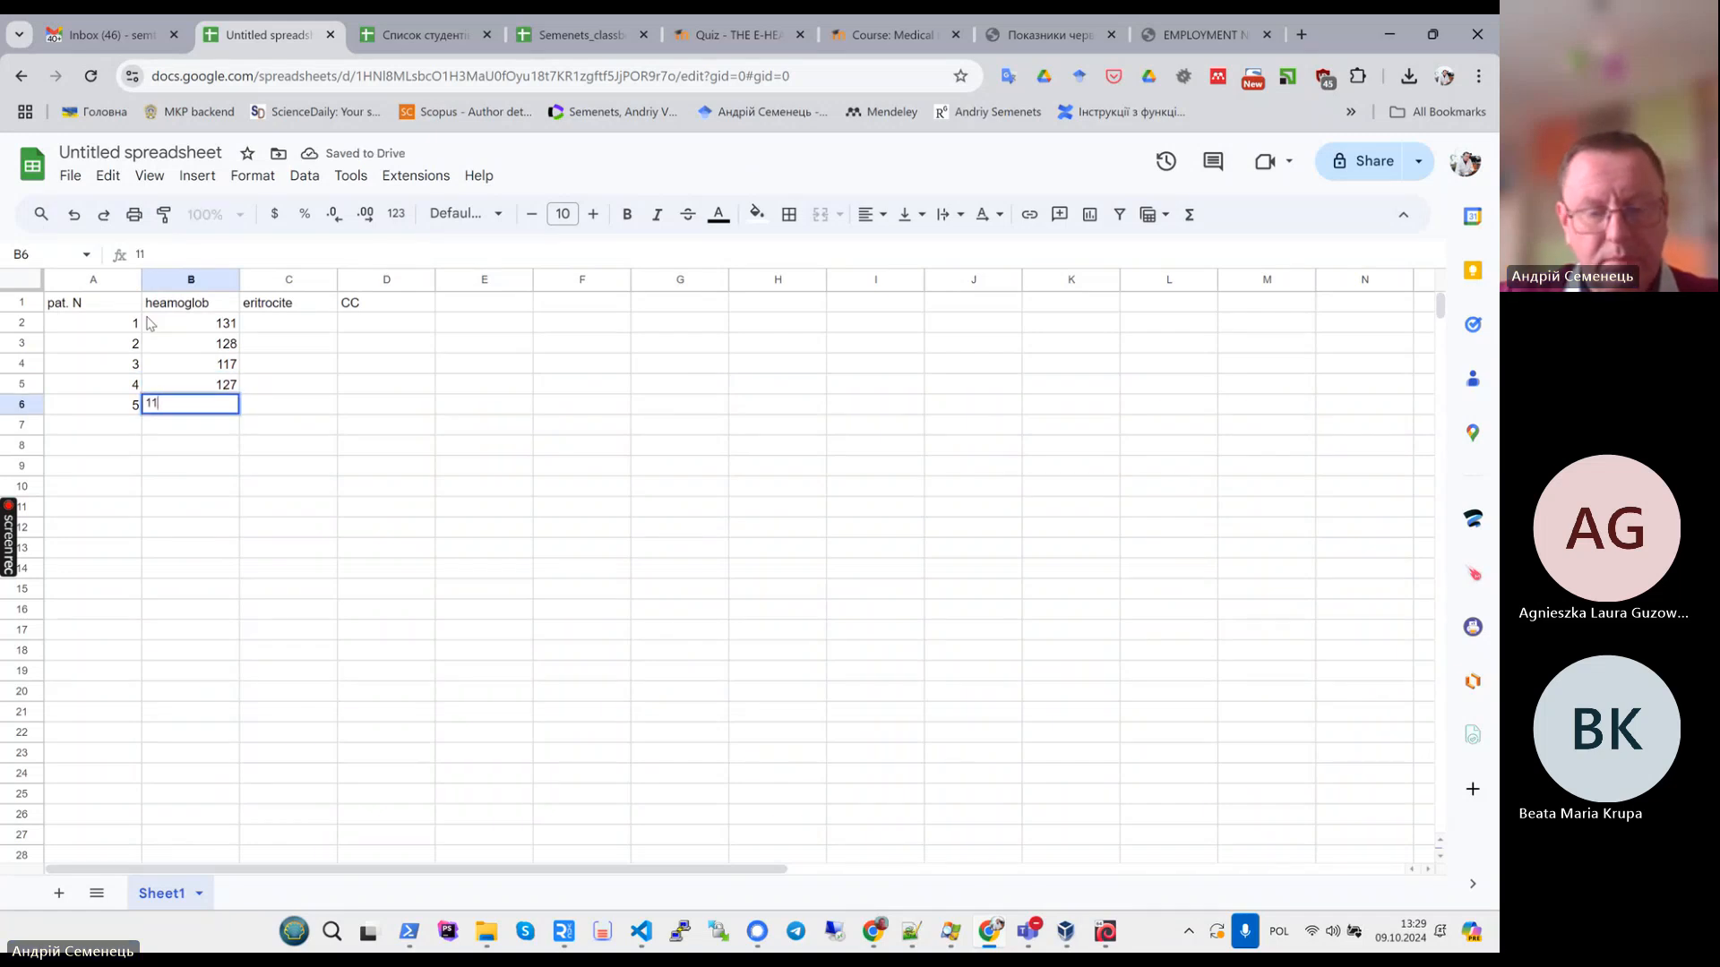
{"action": "type", "text": "9"}
{"action": "key", "text": "Return"}
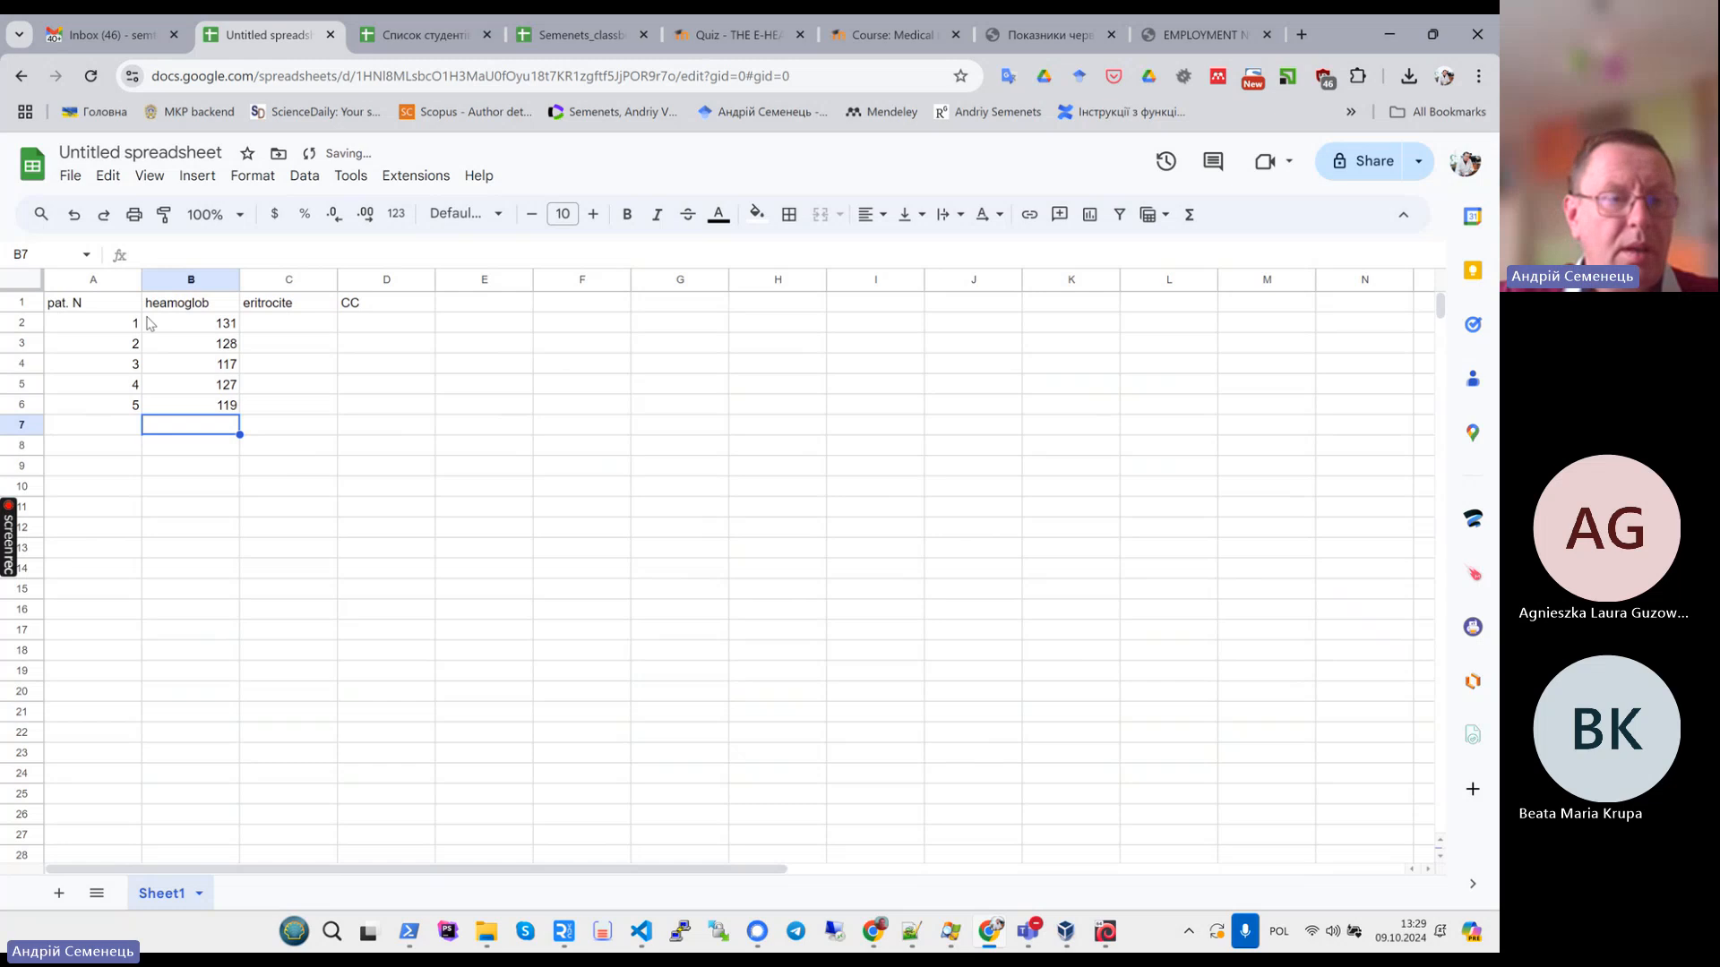
- Enter the eritrocite values 3.4, 3.6, 4.1, 3.7 and 4 for patients 1 to 5
{"action": "key", "text": "Up"}
{"action": "key", "text": "Up"}
{"action": "key", "text": "Up"}
{"action": "key", "text": "Up"}
{"action": "key", "text": "Up"}
{"action": "key", "text": "Right"}
{"action": "type", "text": "3"}
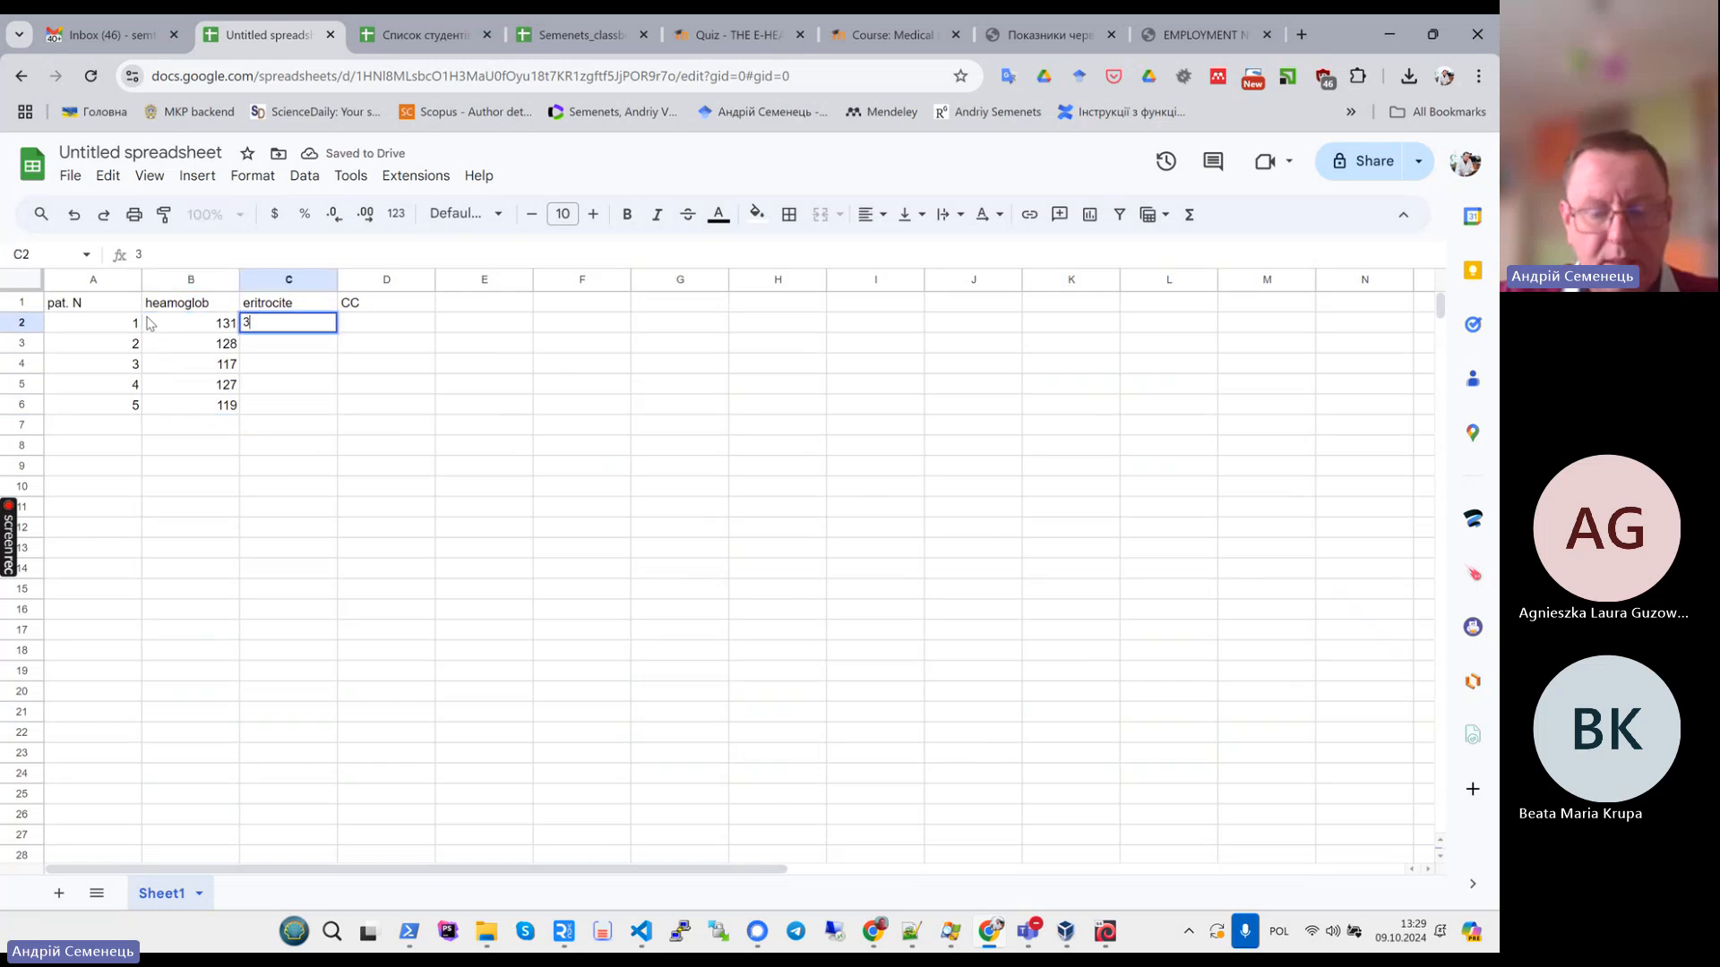
{"action": "type", "text": ",9"}
{"action": "key", "text": "Return"}
{"action": "key", "text": "Up"}
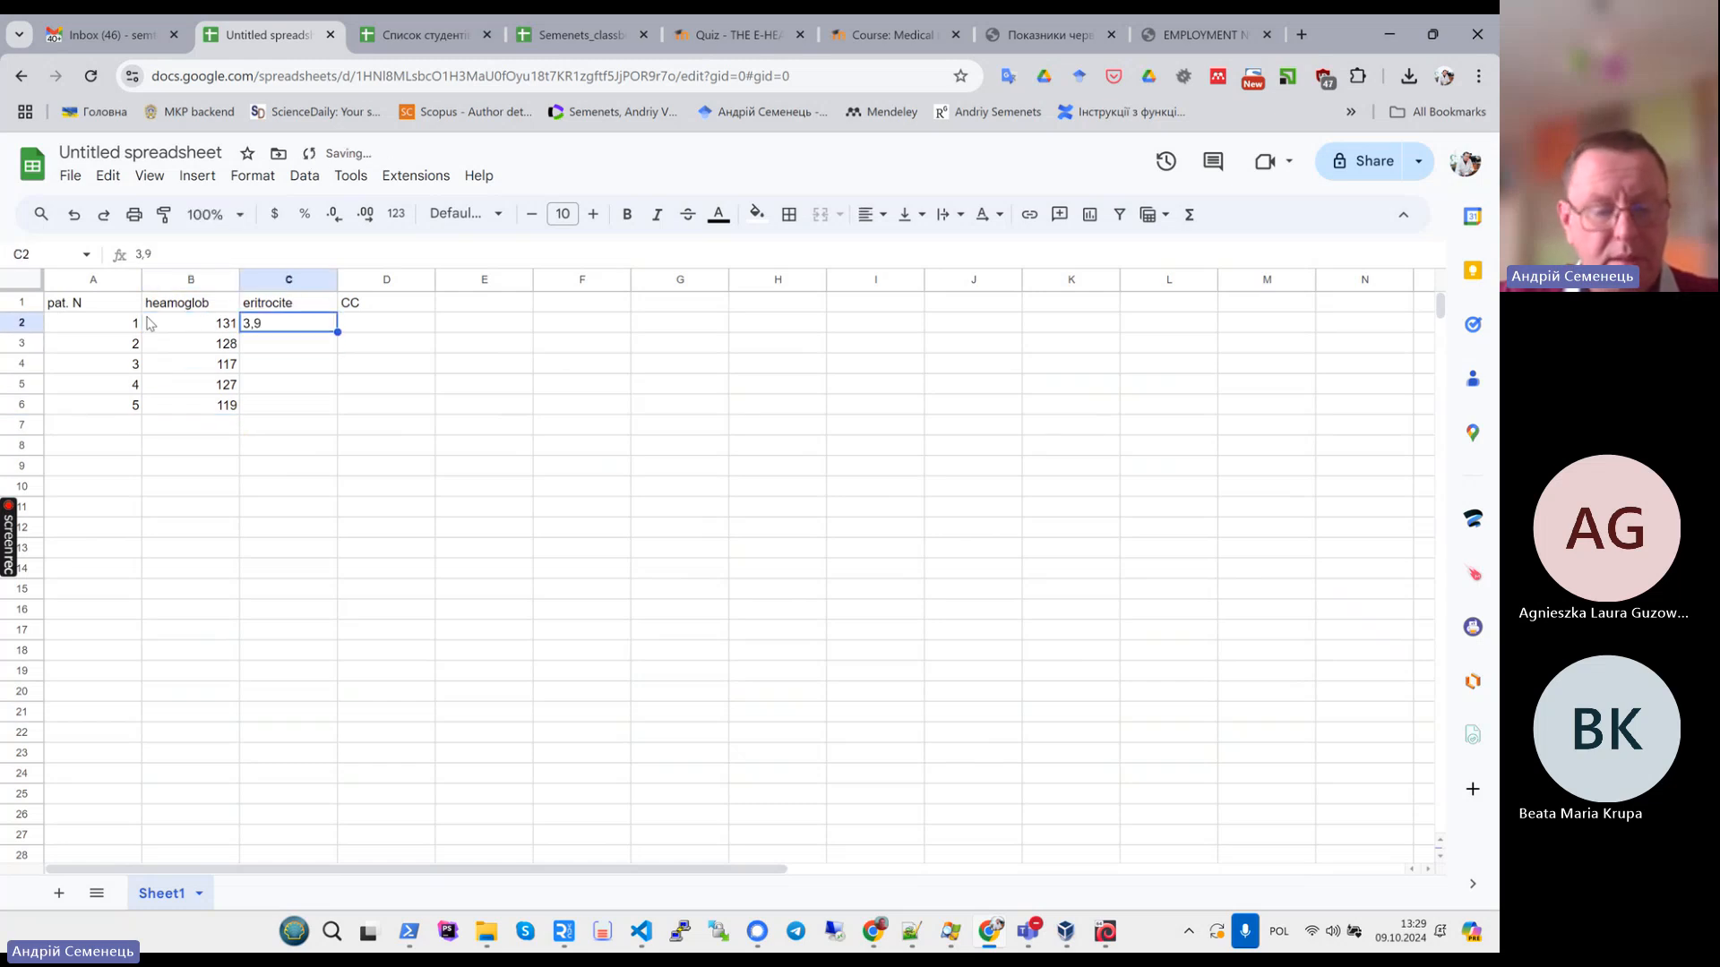
{"action": "type", "text": "3.4"}
{"action": "key", "text": "Return"}
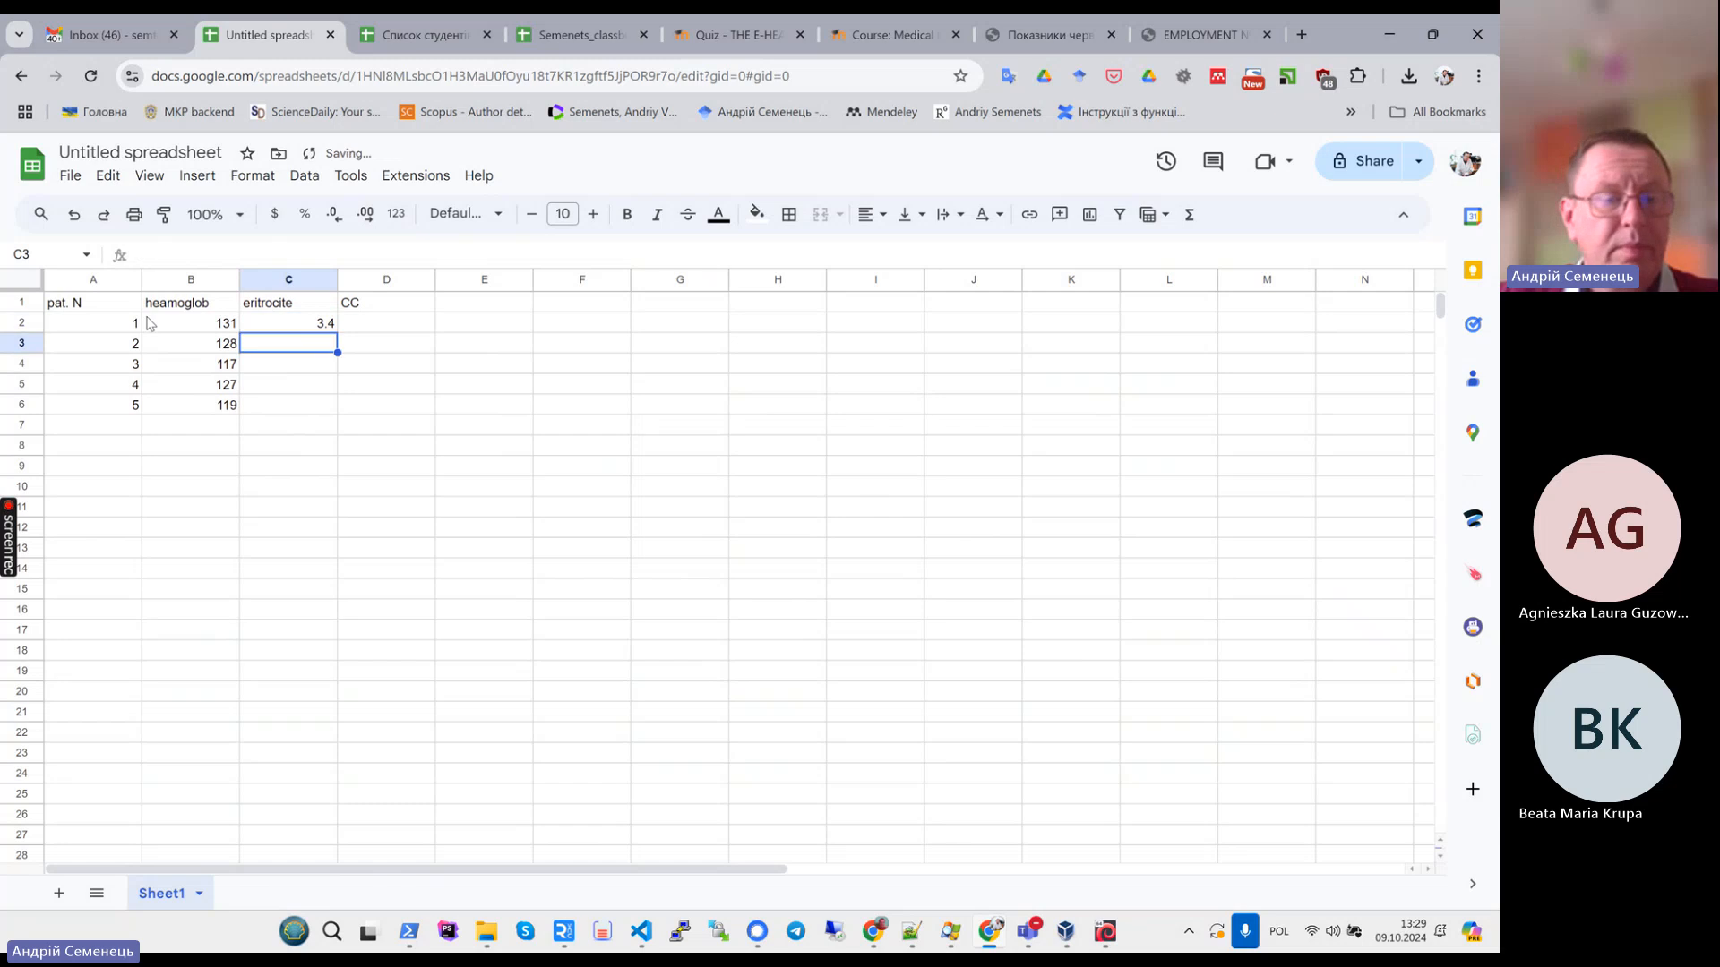
{"action": "type", "text": "3.6"}
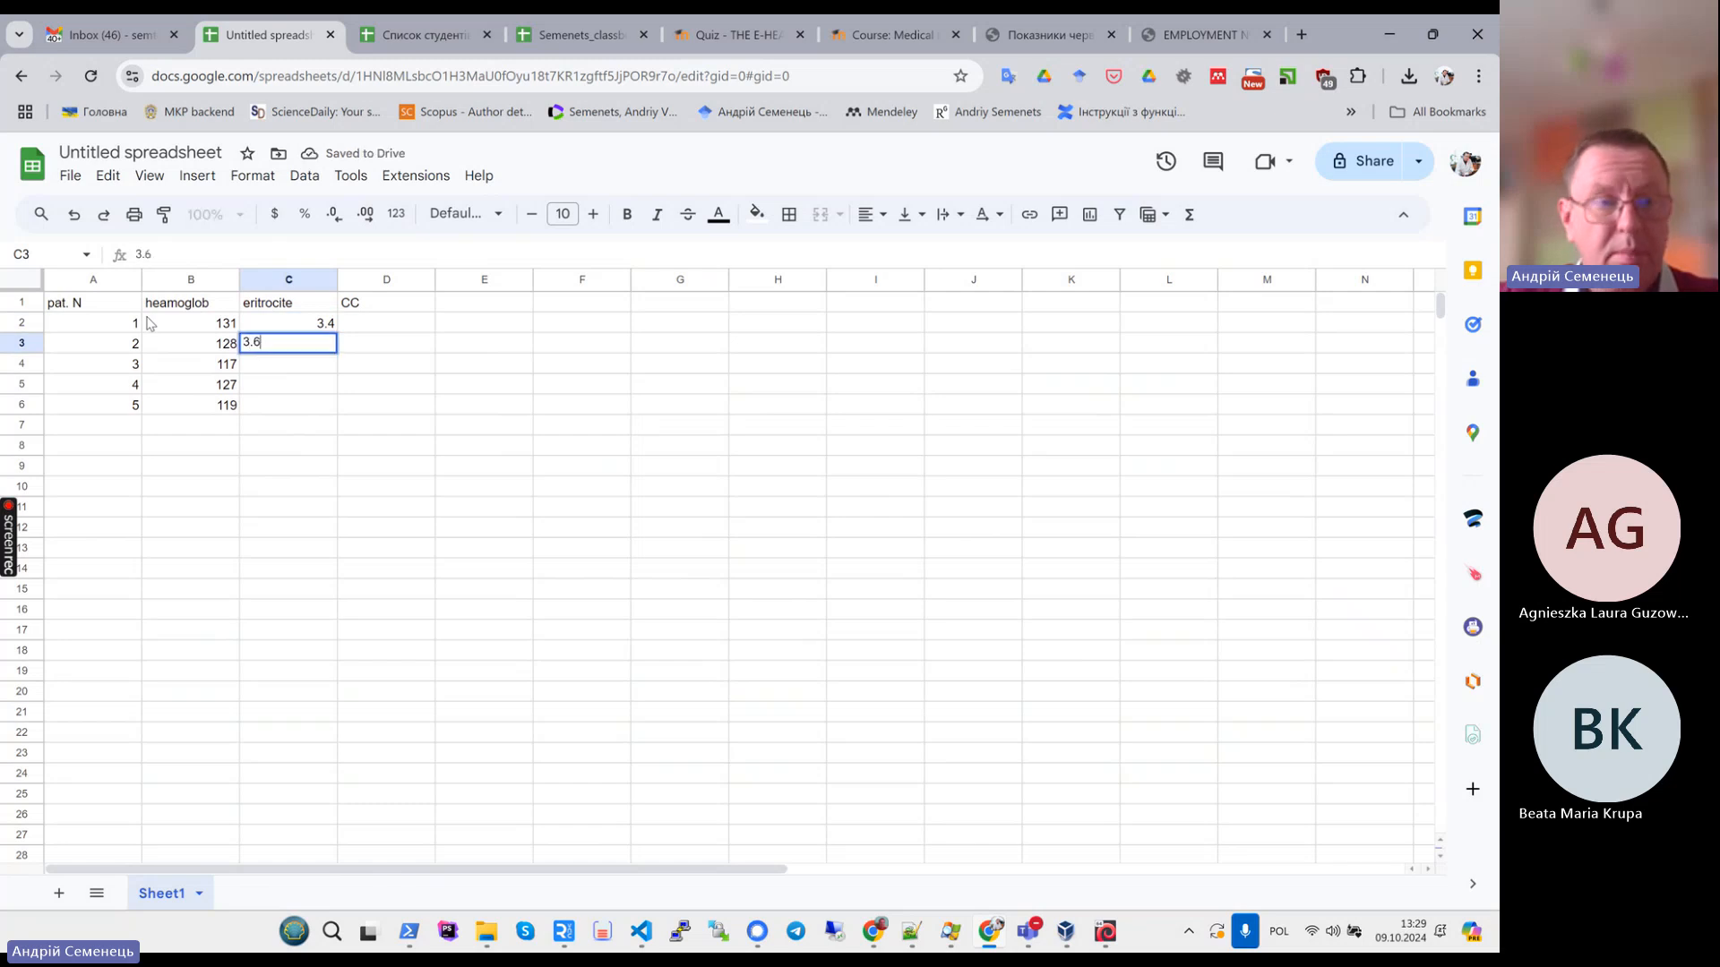
{"action": "key", "text": "Return"}
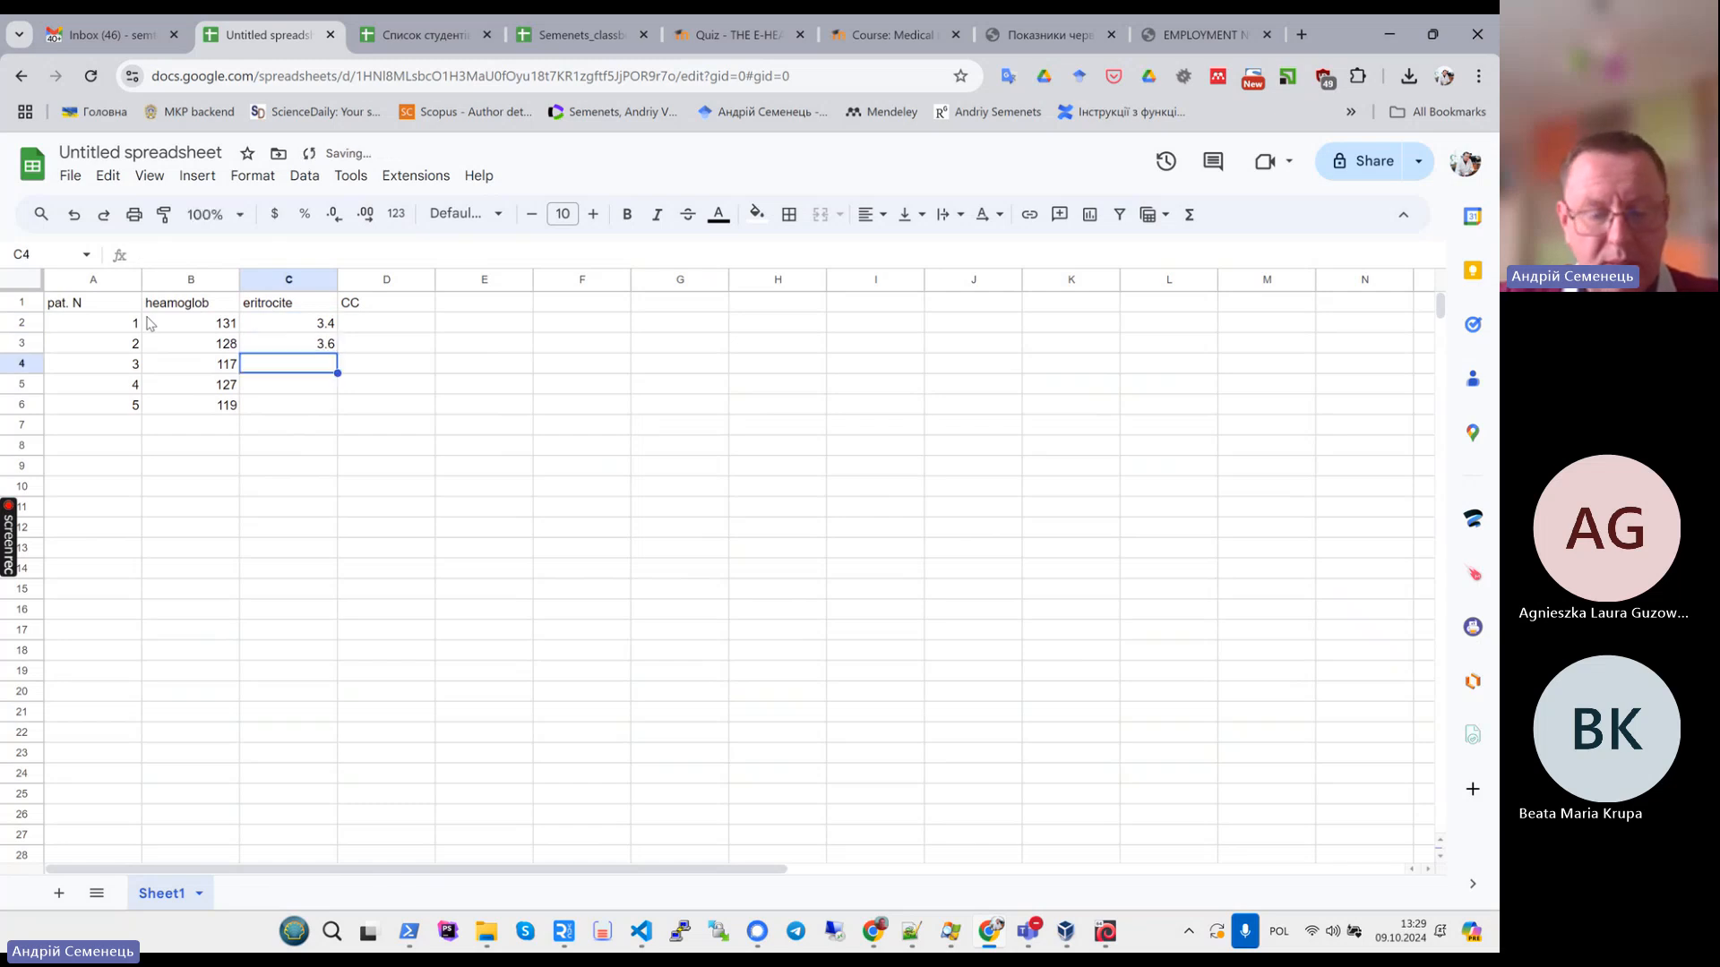
{"action": "type", "text": "4.1"}
{"action": "key", "text": "Return"}
{"action": "type", "text": "3.7"}
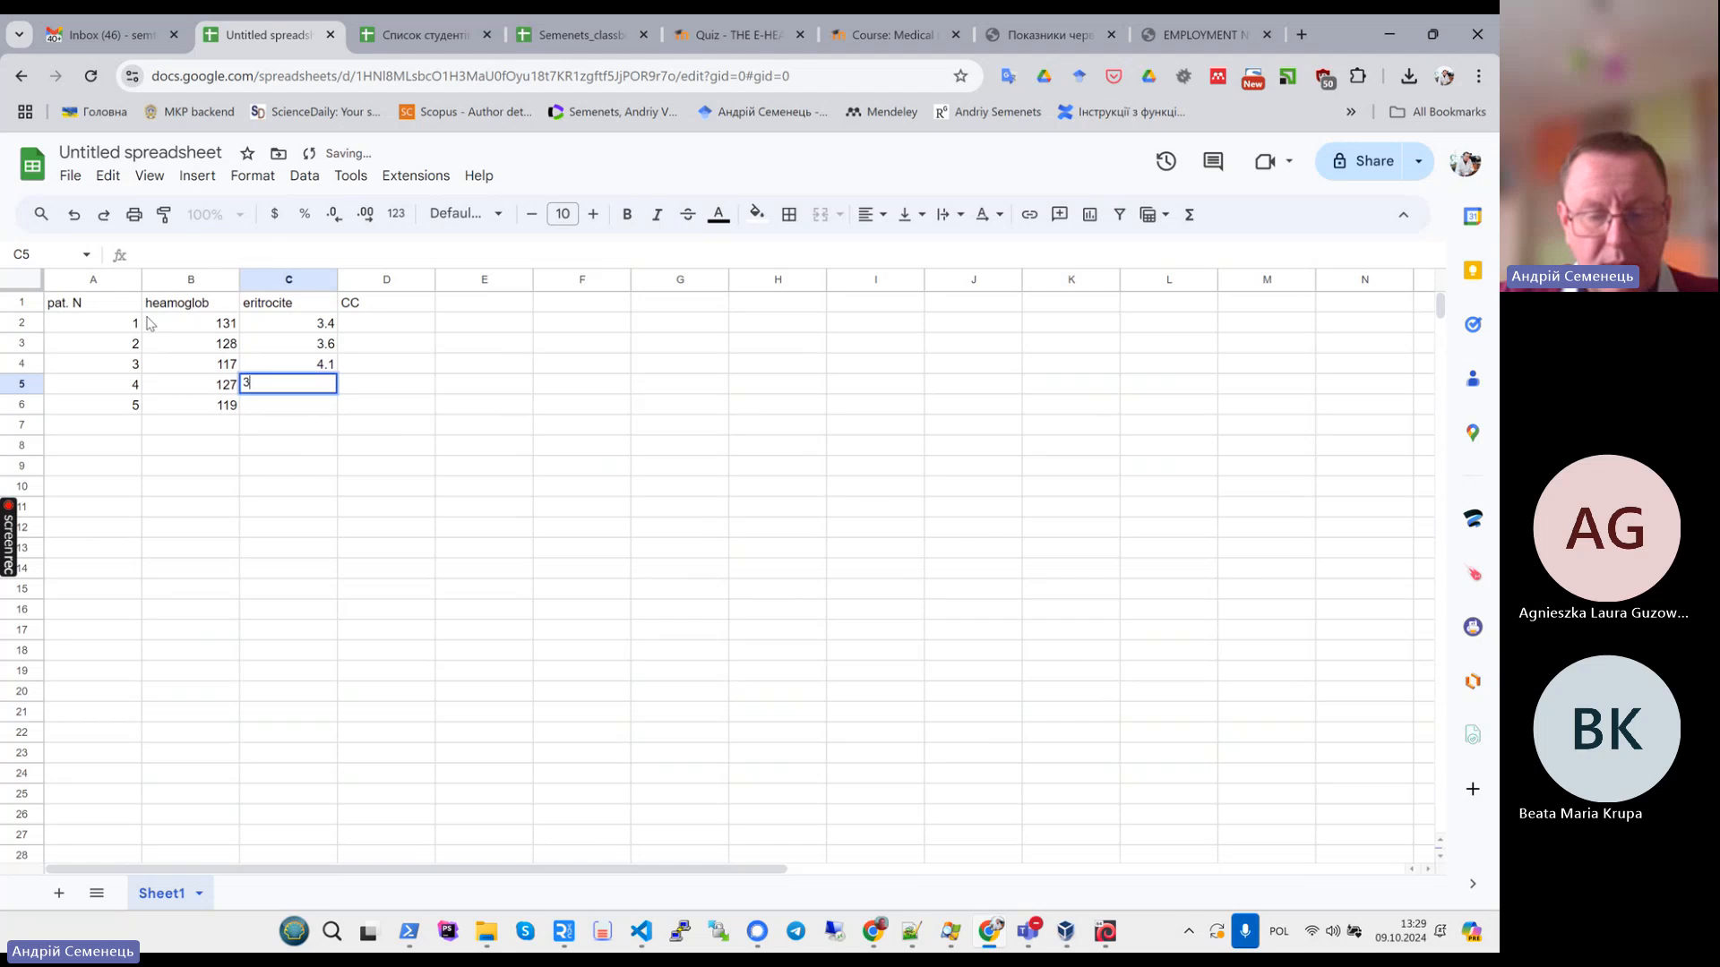
{"action": "key", "text": "Return"}
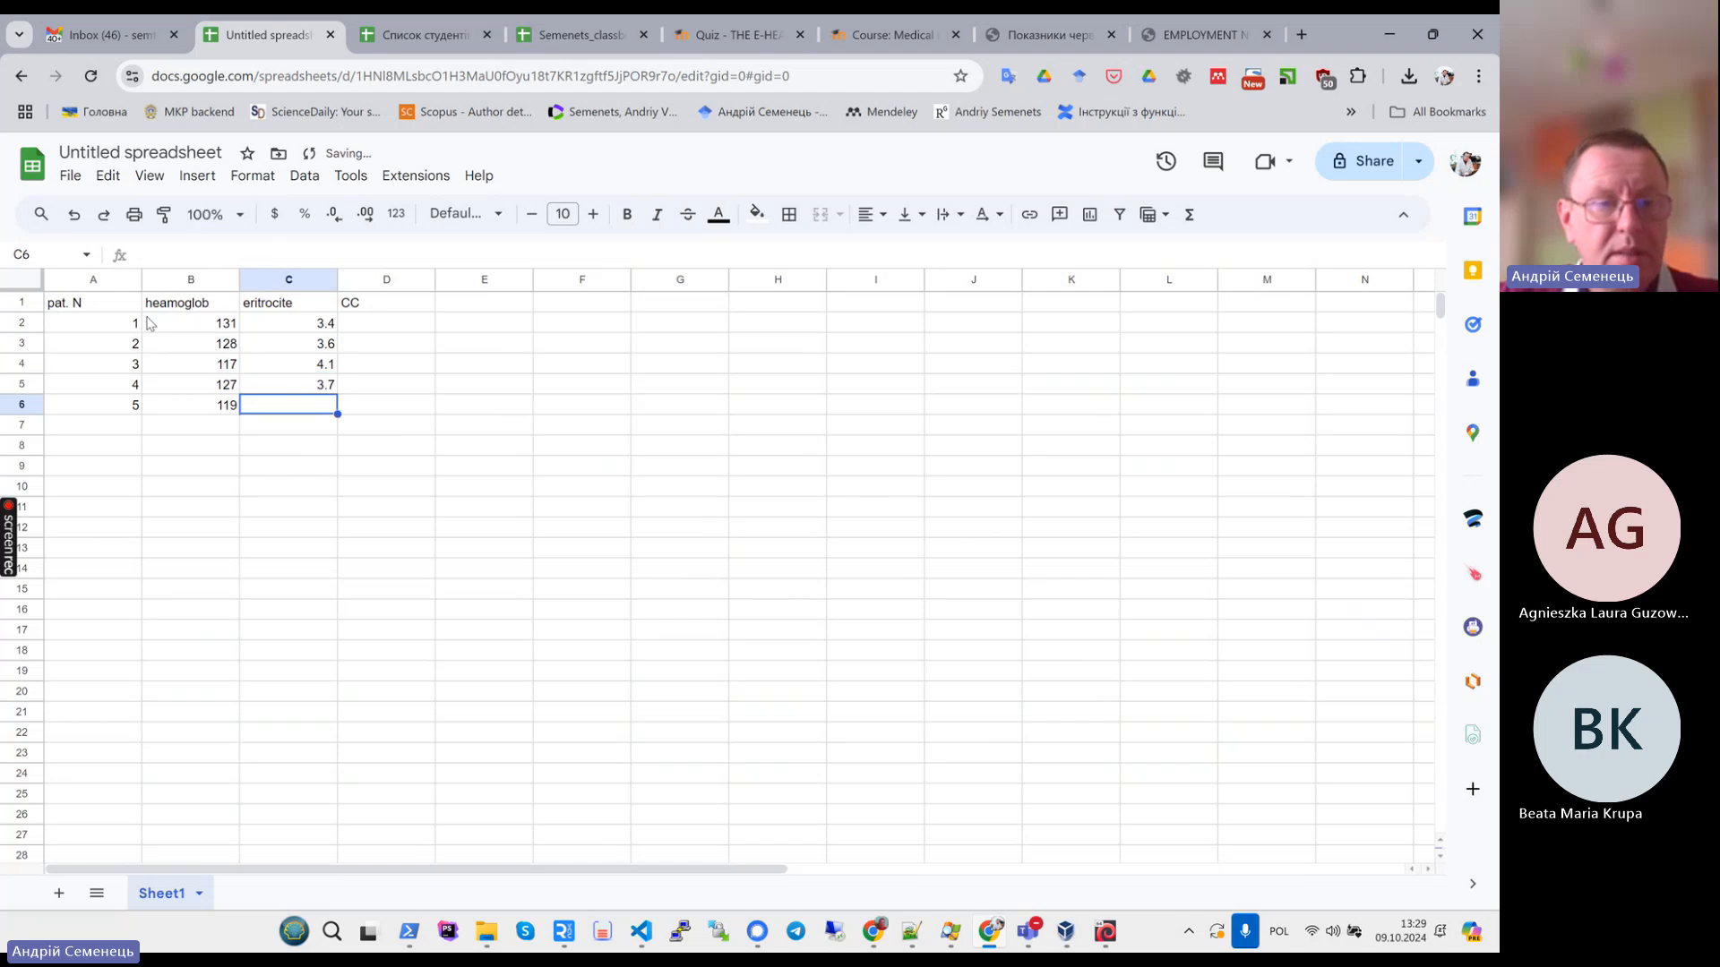
{"action": "type", "text": "4"}
{"action": "key", "text": "Return"}
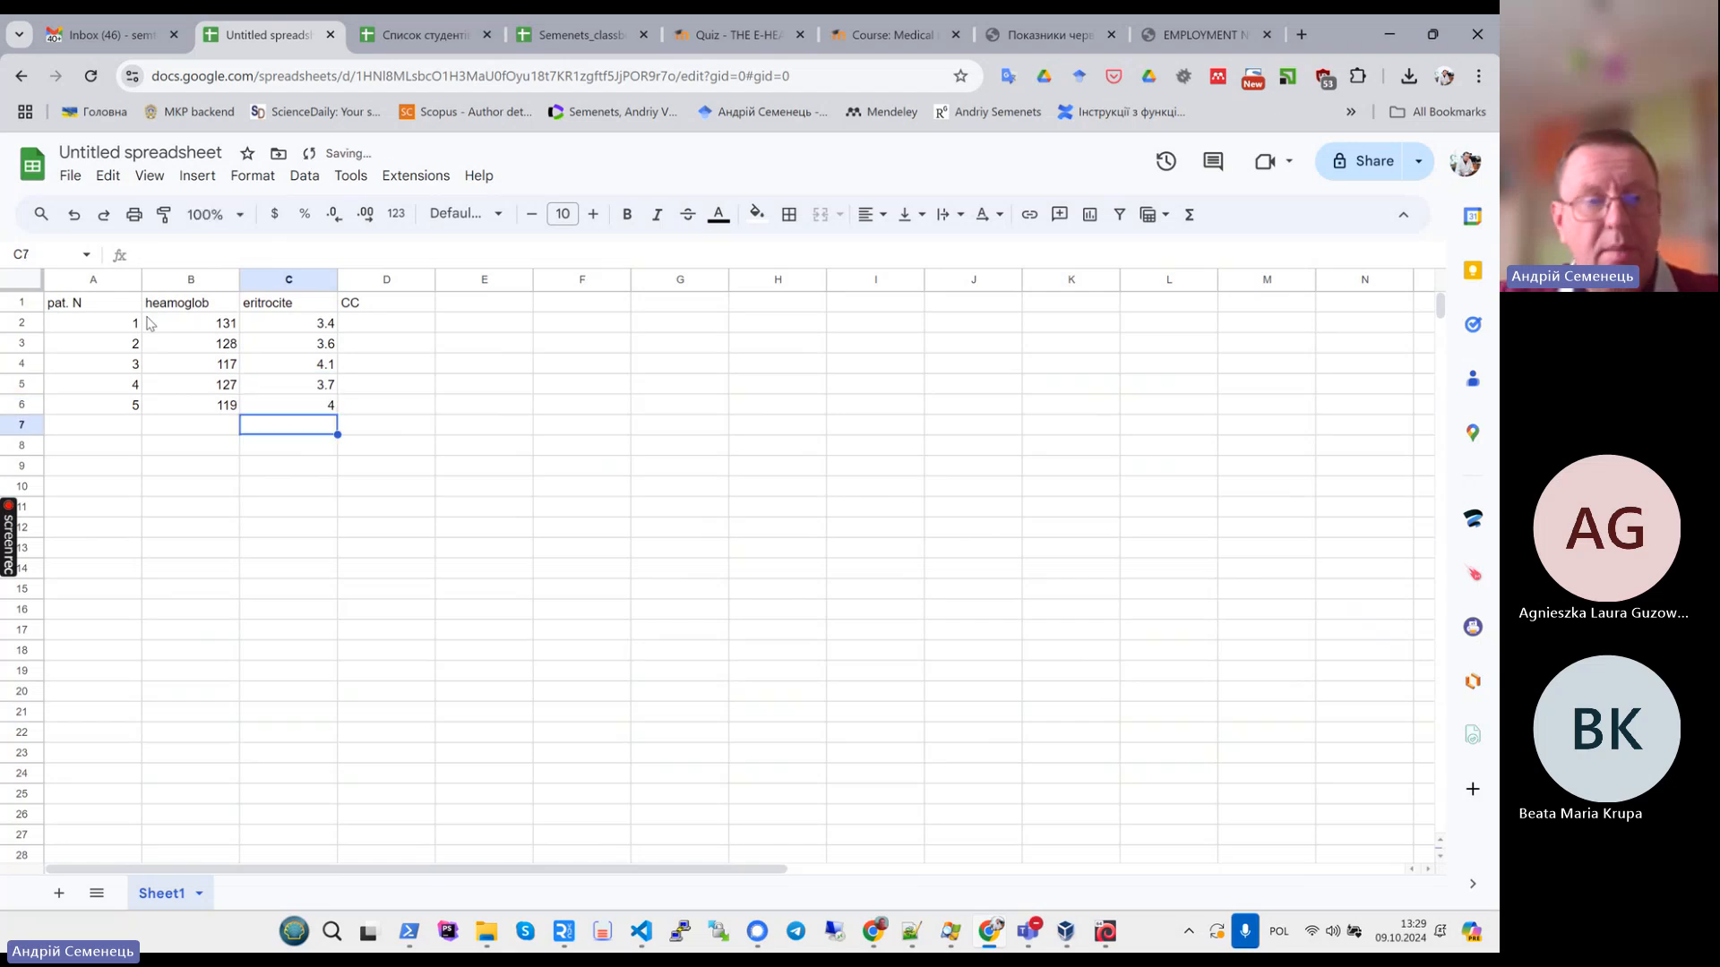
- Select the entered data range and review the CC equation Hb*3/(Er*100) in the task PDF
{"action": "key", "text": "Up"}
{"action": "key", "text": "Up"}
{"action": "key", "text": "Up"}
{"action": "key", "text": "Up"}
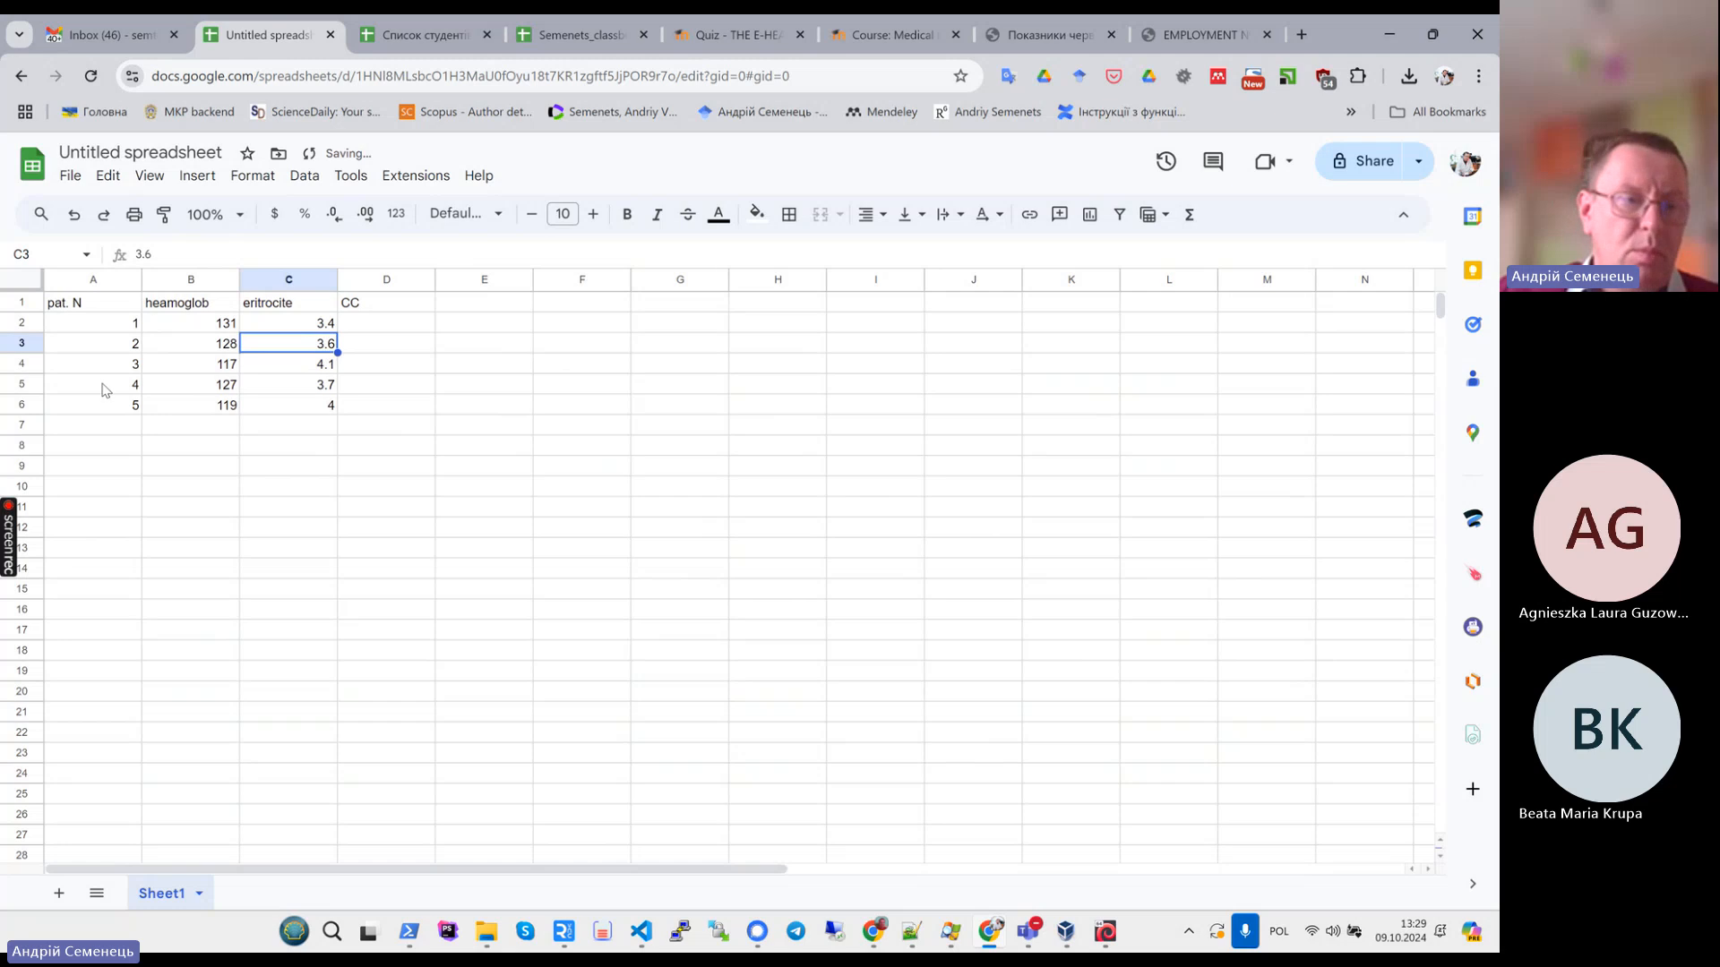
{"action": "left_click_drag", "start_coordinate": [126, 324], "coordinate": [320, 413]}
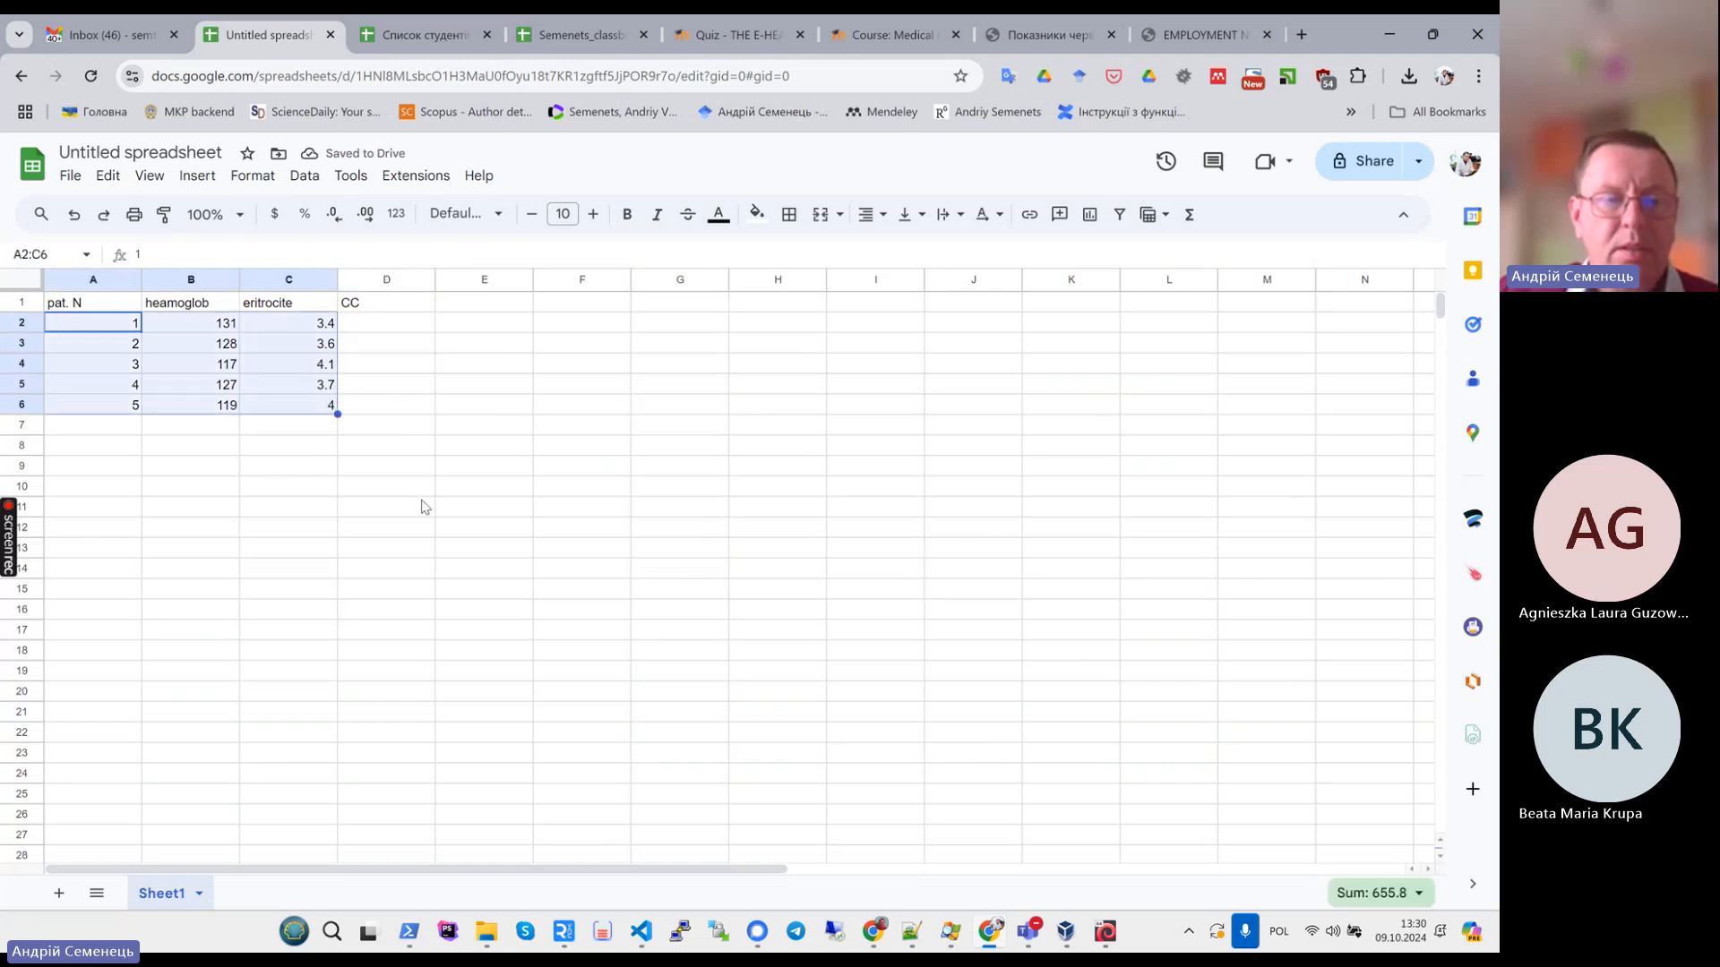
{"action": "left_click", "coordinate": [367, 325]}
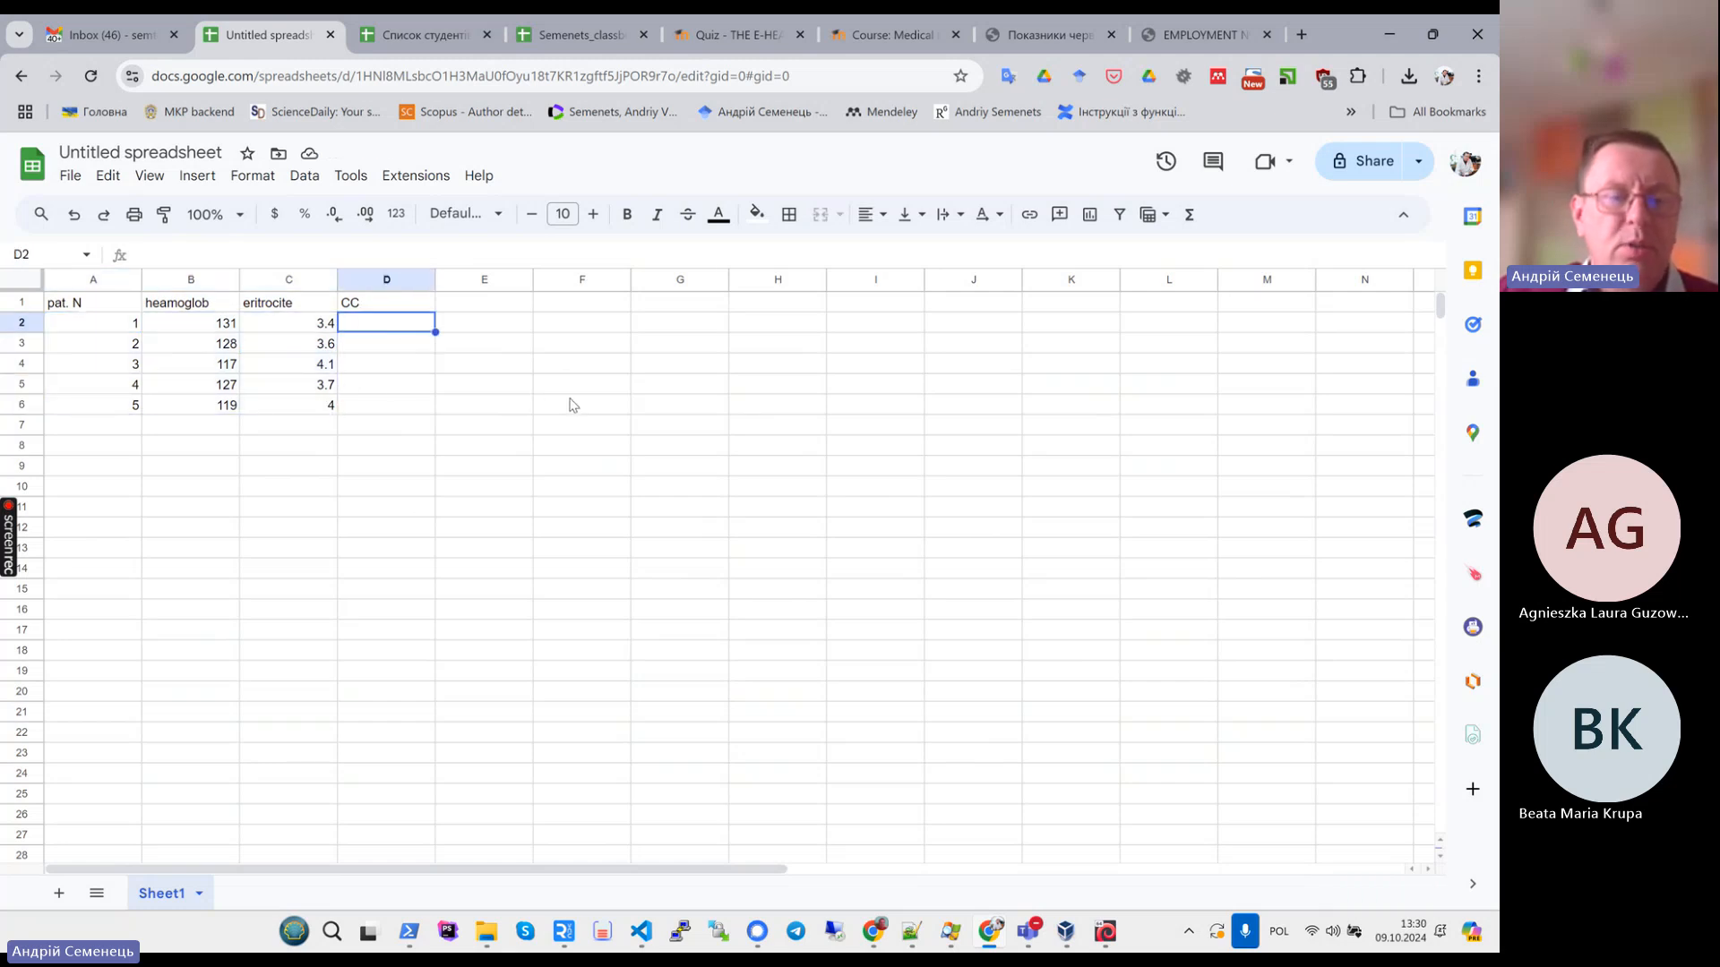
{"action": "left_click", "coordinate": [1017, 41]}
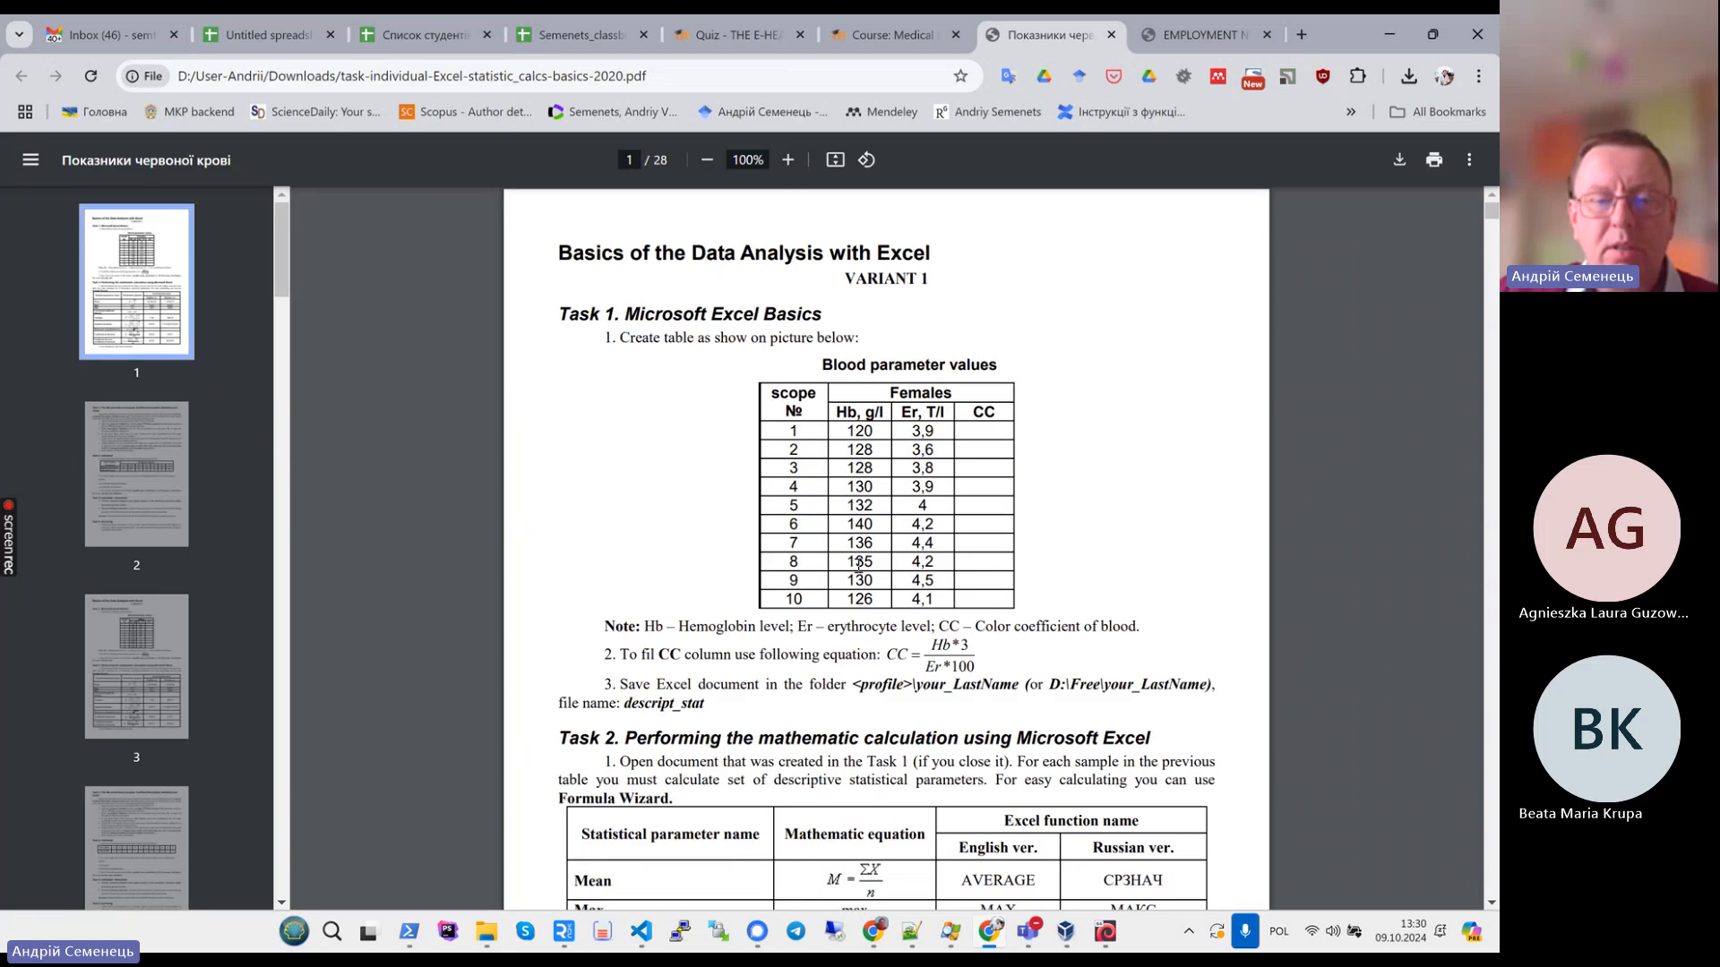
{"action": "scroll", "coordinate": [887, 538], "scroll_direction": "down", "scroll_amount": 5}
{"action": "left_click_drag", "start_coordinate": [951, 452], "coordinate": [984, 460]}
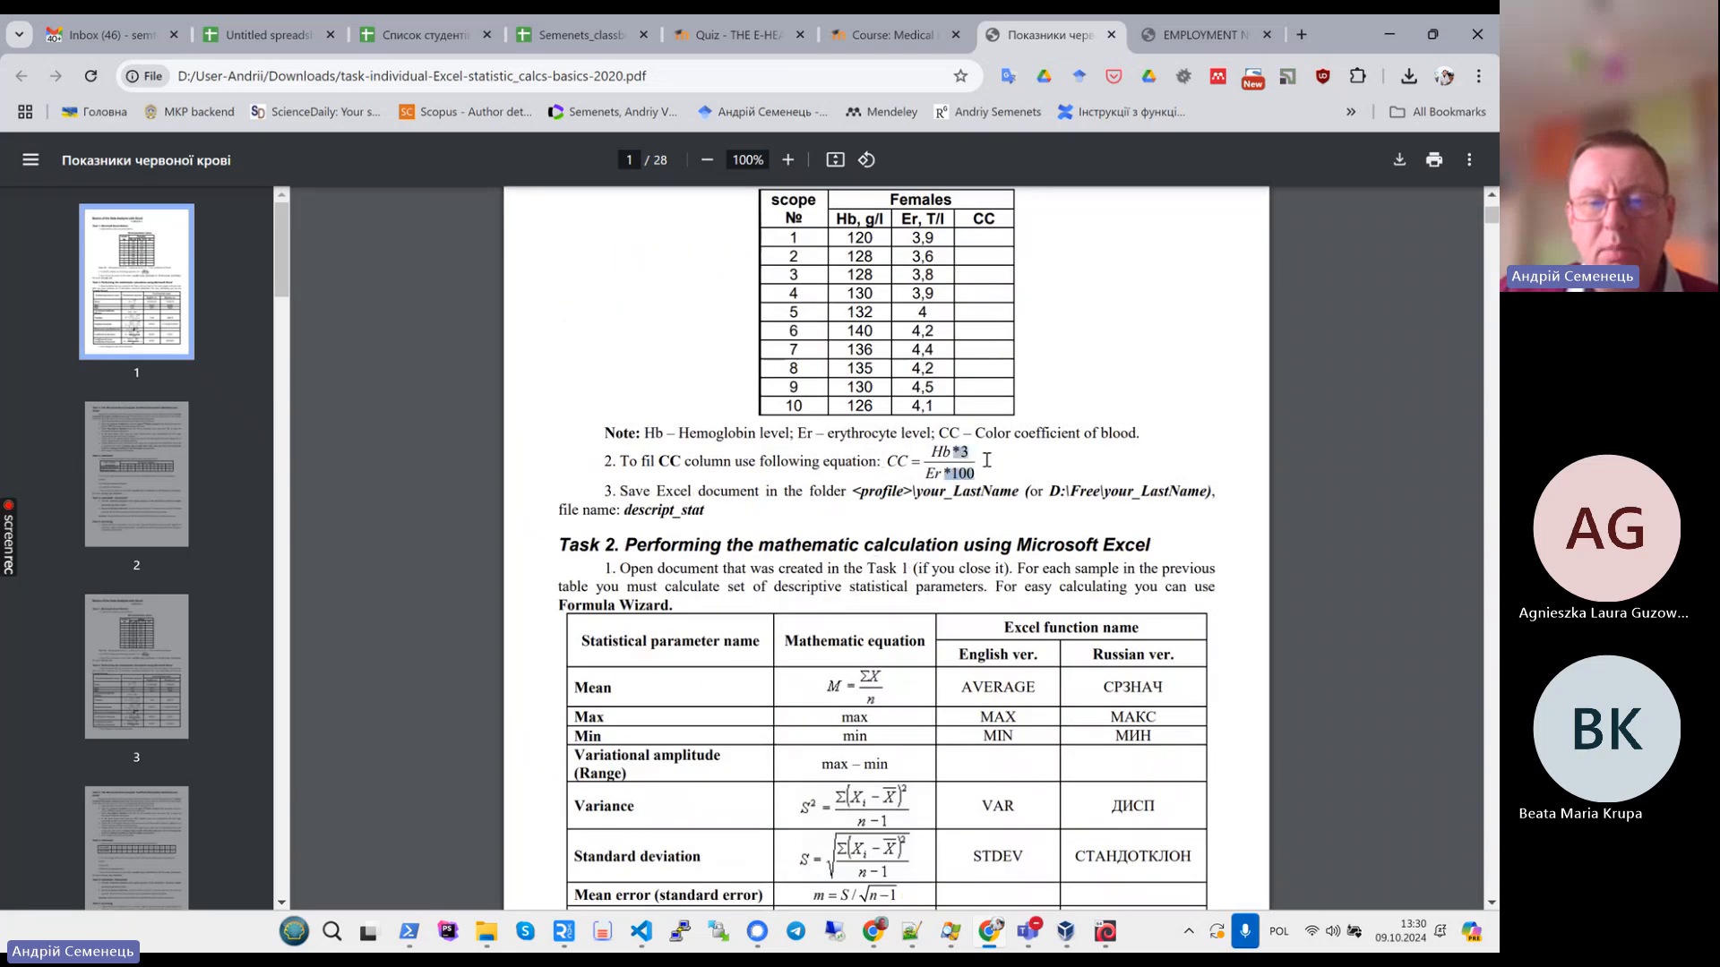
{"action": "left_click", "coordinate": [995, 492]}
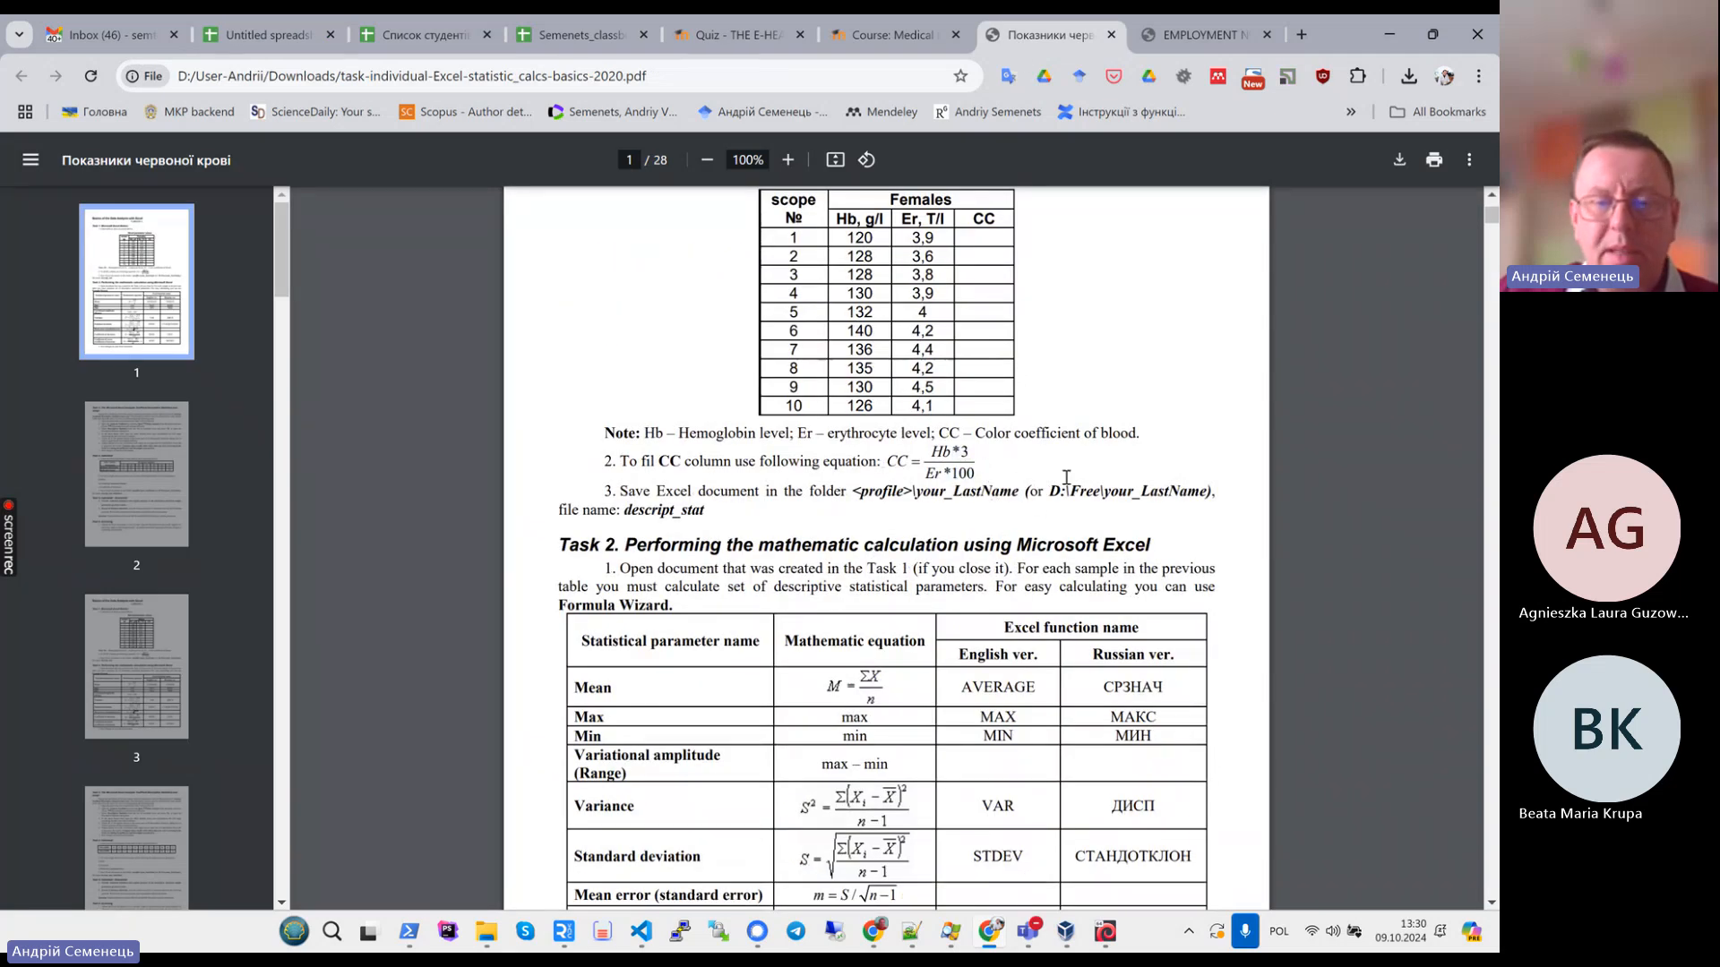
- Enter the CC formula =(B2*3)/(C2*100) in D2 for the first patient
{"action": "left_click", "coordinate": [300, 36]}
{"action": "type", "text": "="}
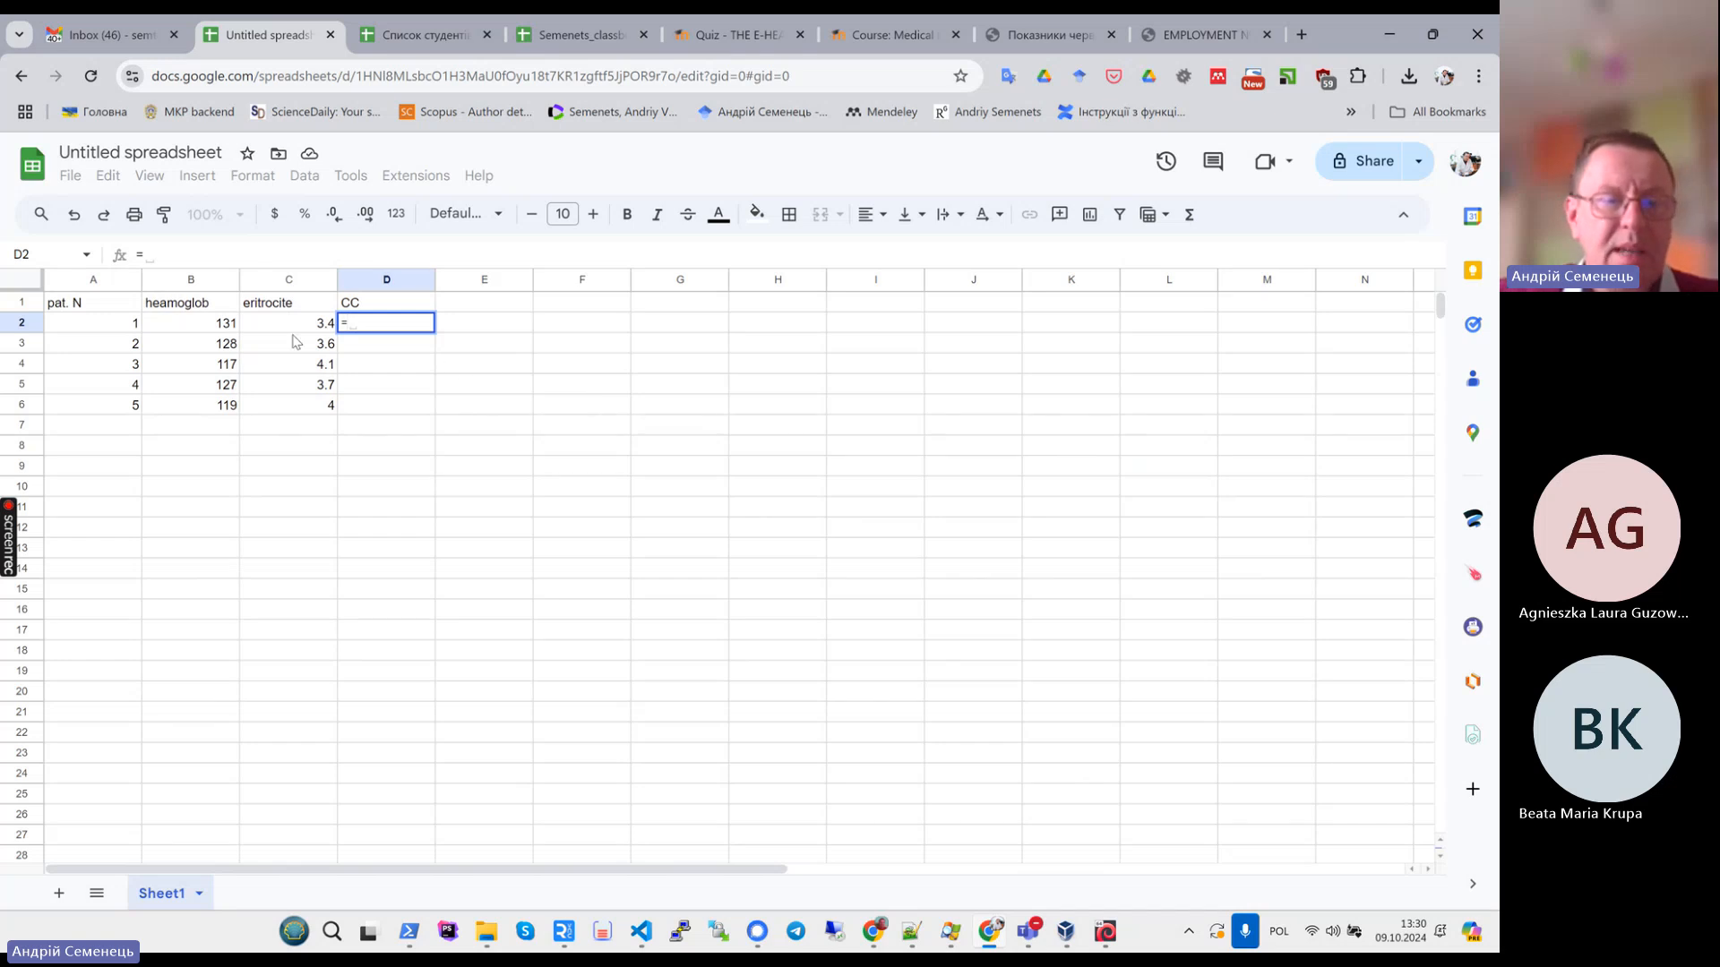
{"action": "left_click", "coordinate": [189, 329]}
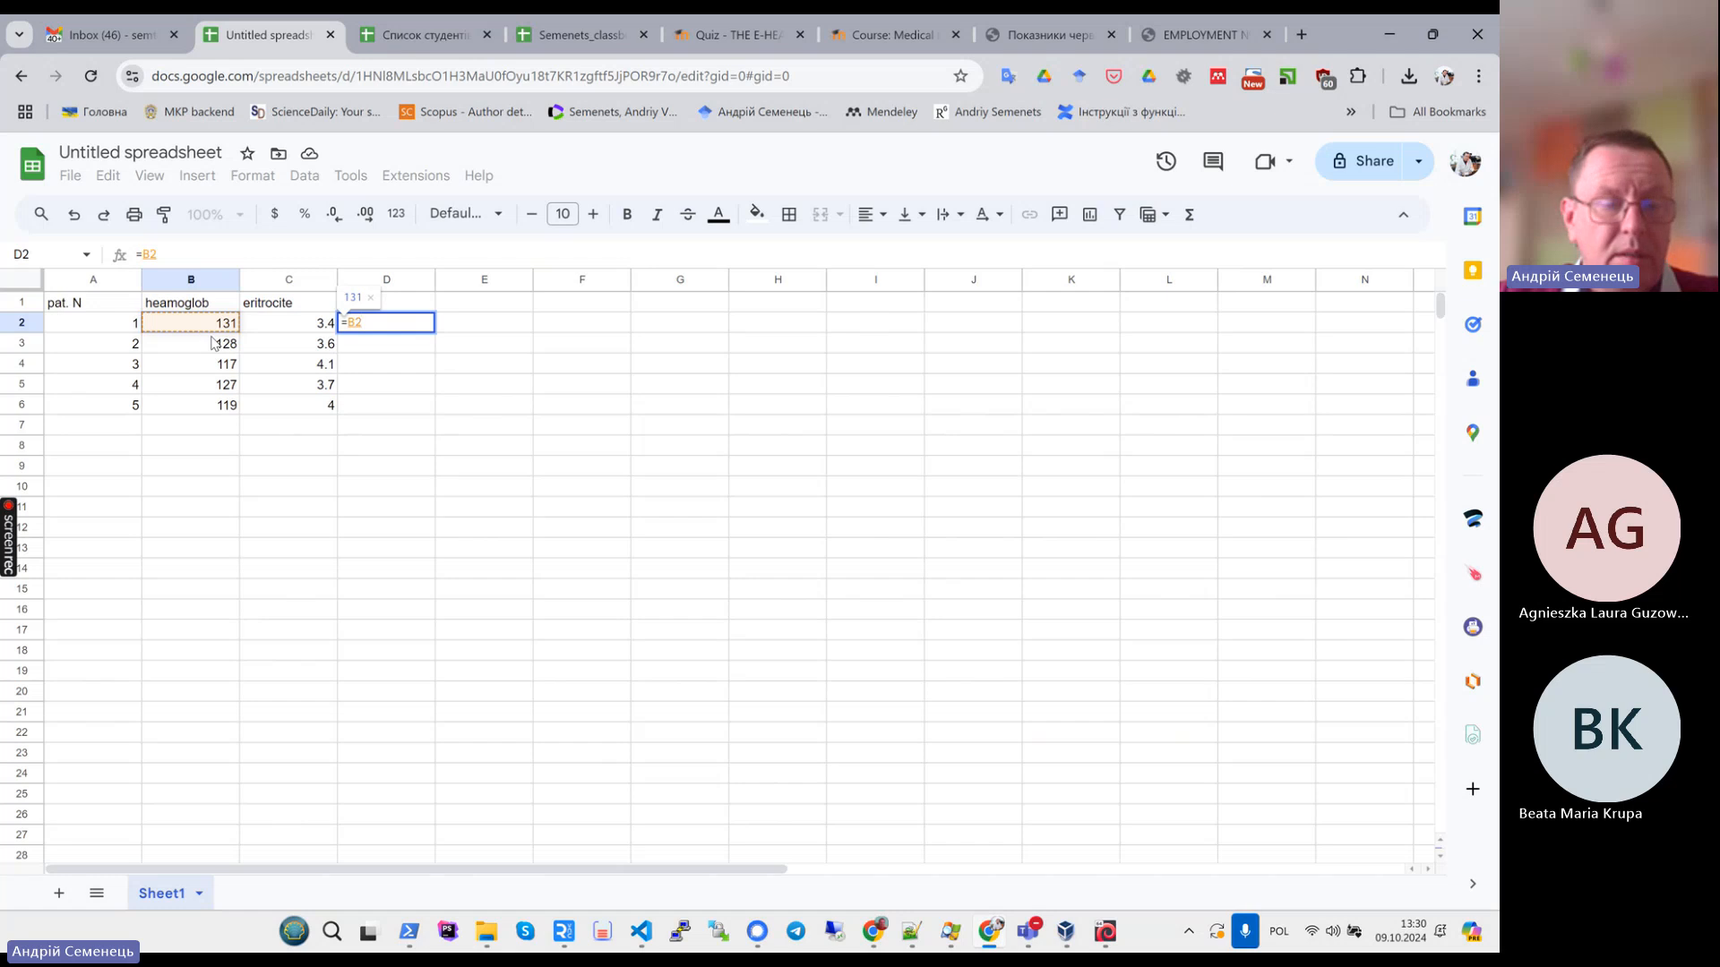
{"action": "key", "text": "BackSpace"}
{"action": "key", "text": "BackSpace"}
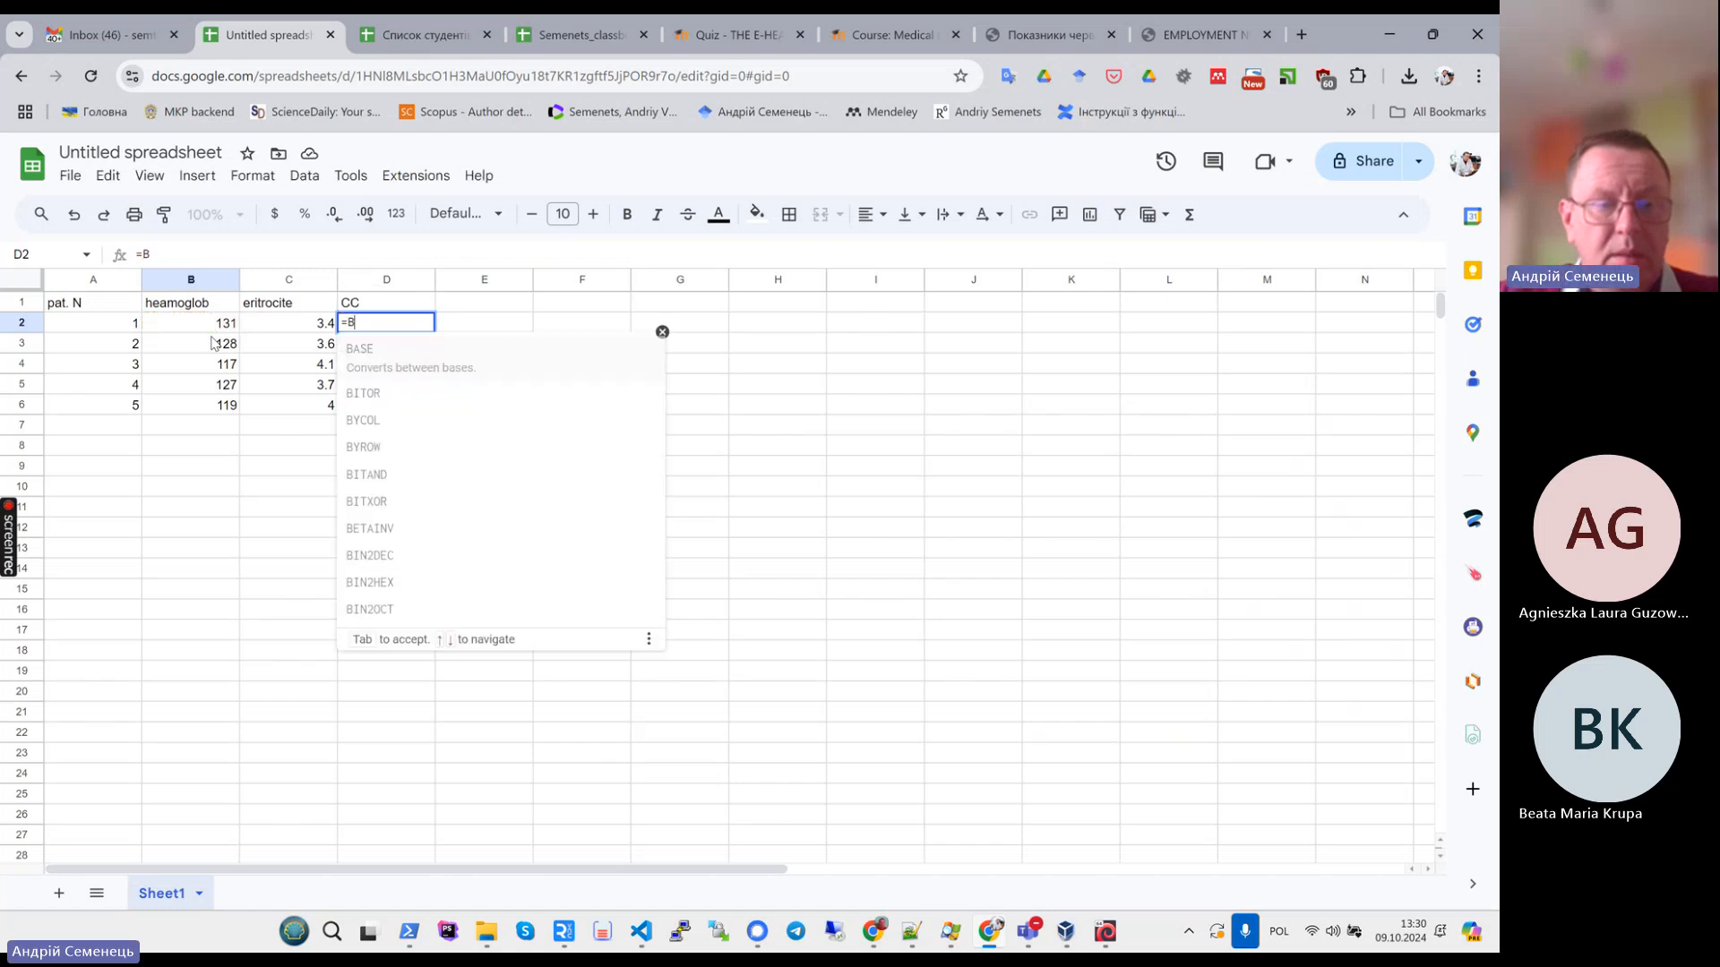
{"action": "type", "text": "("}
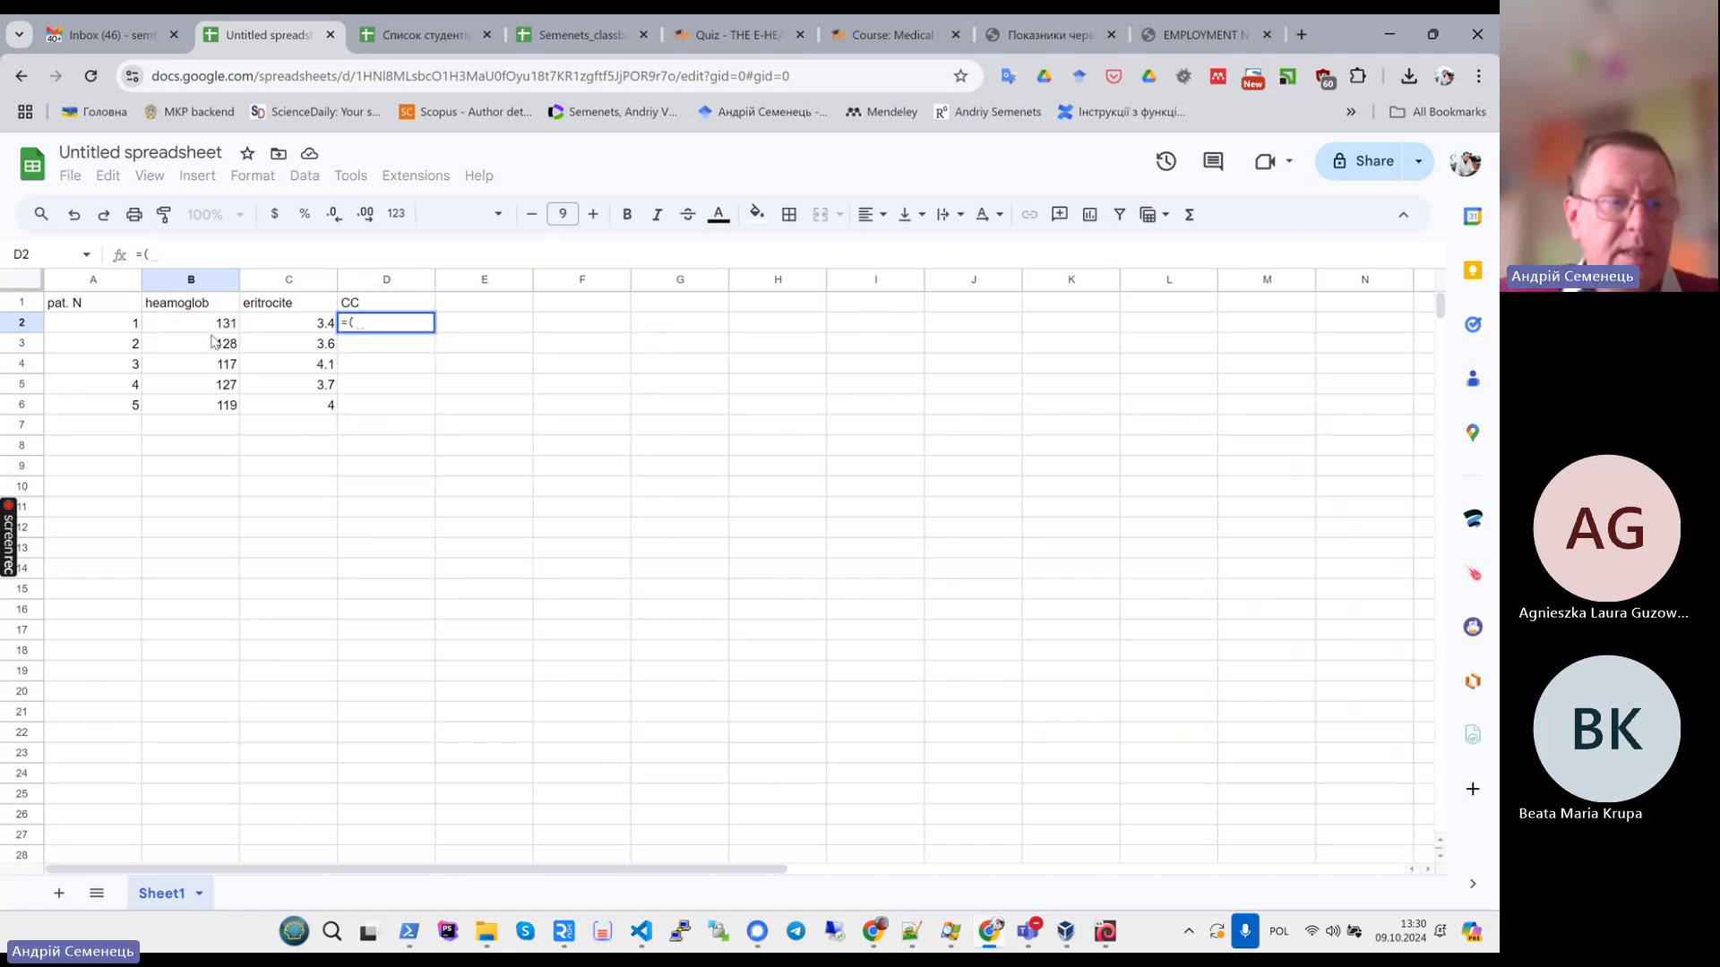
{"action": "left_click", "coordinate": [213, 330]}
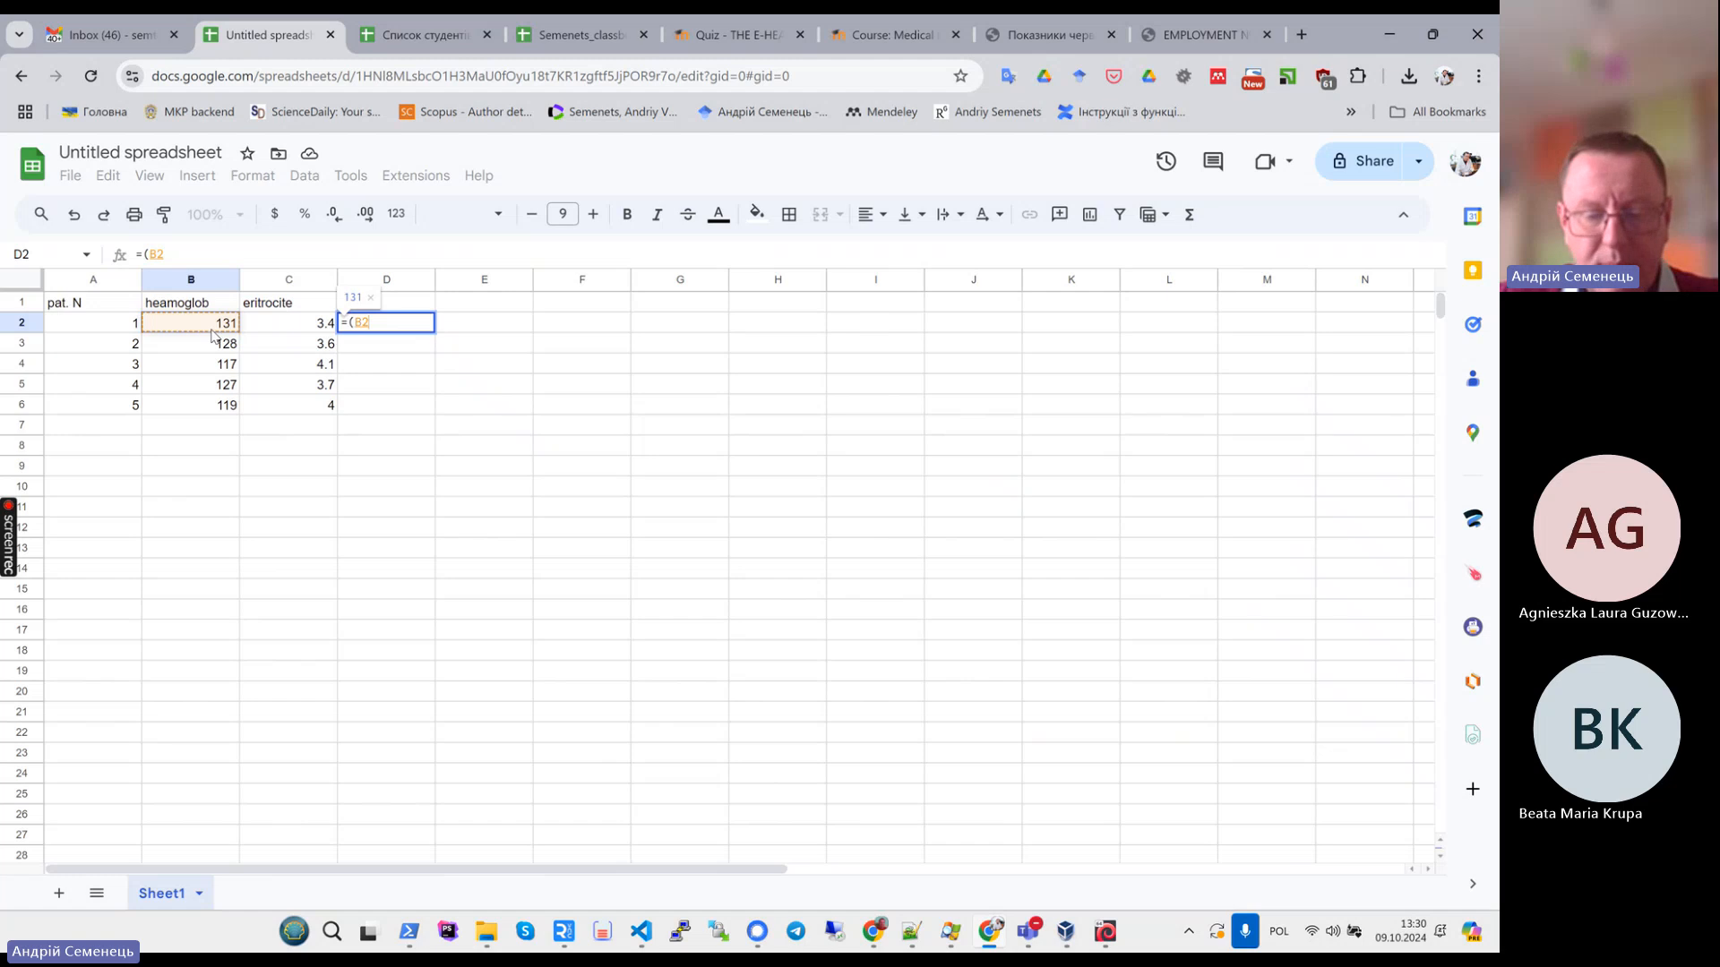
{"action": "type", "text": "*"}
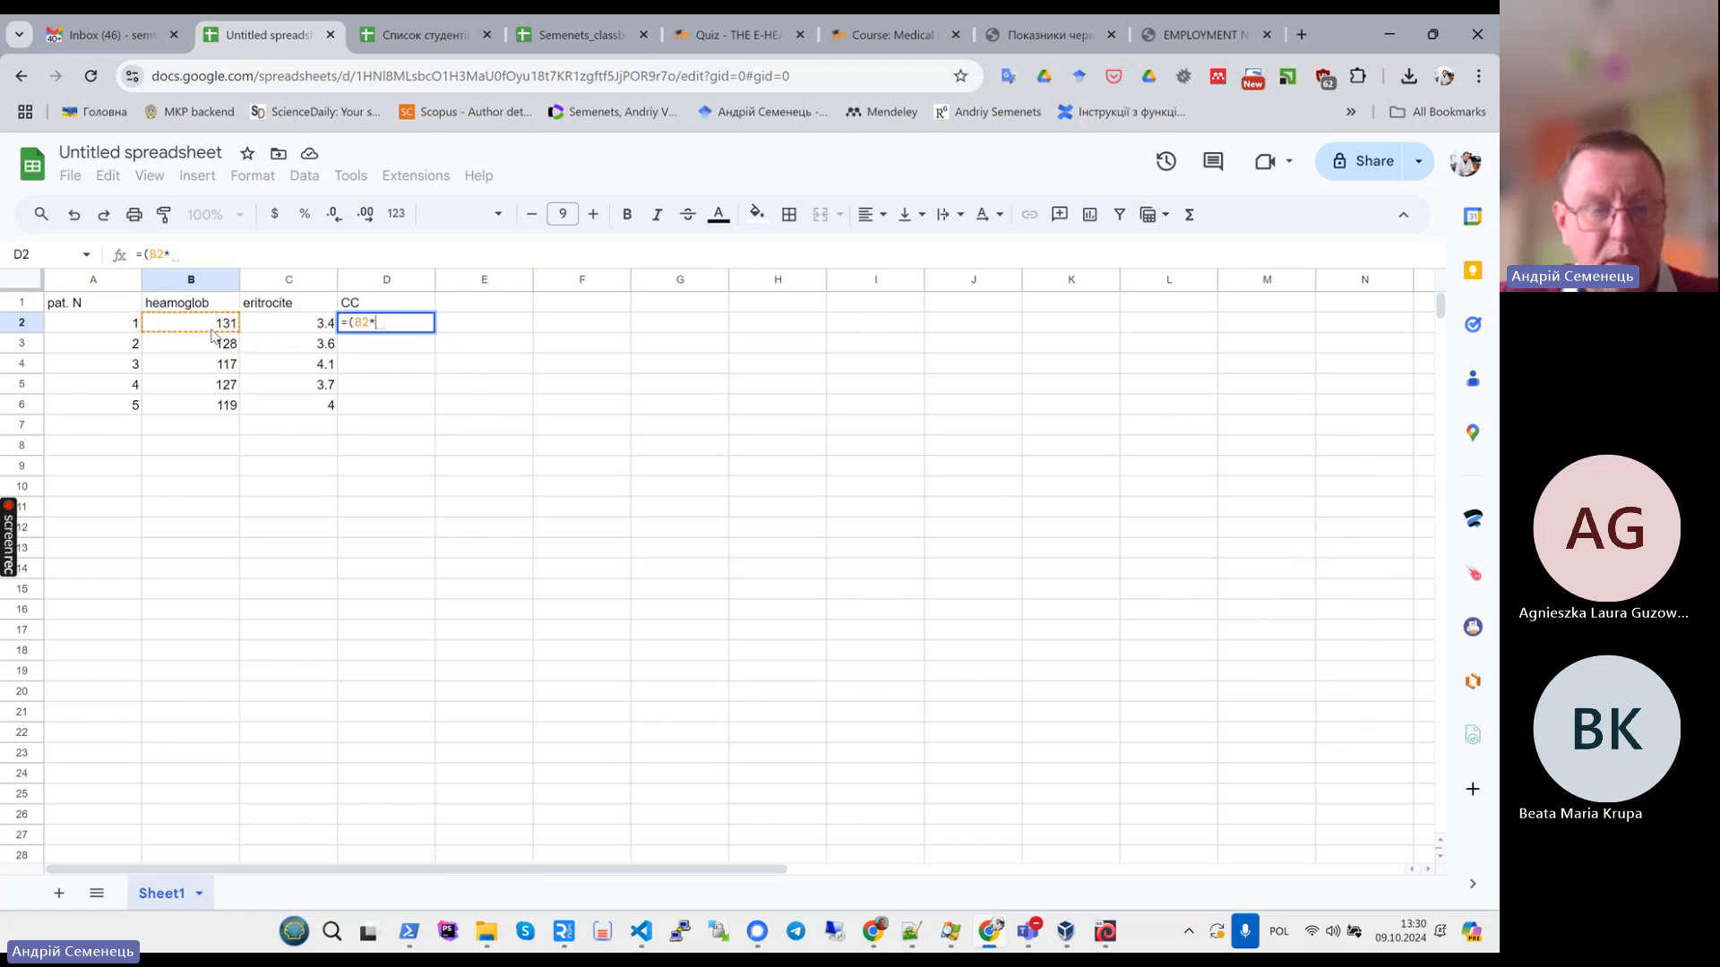
{"action": "type", "text": "3)/"}
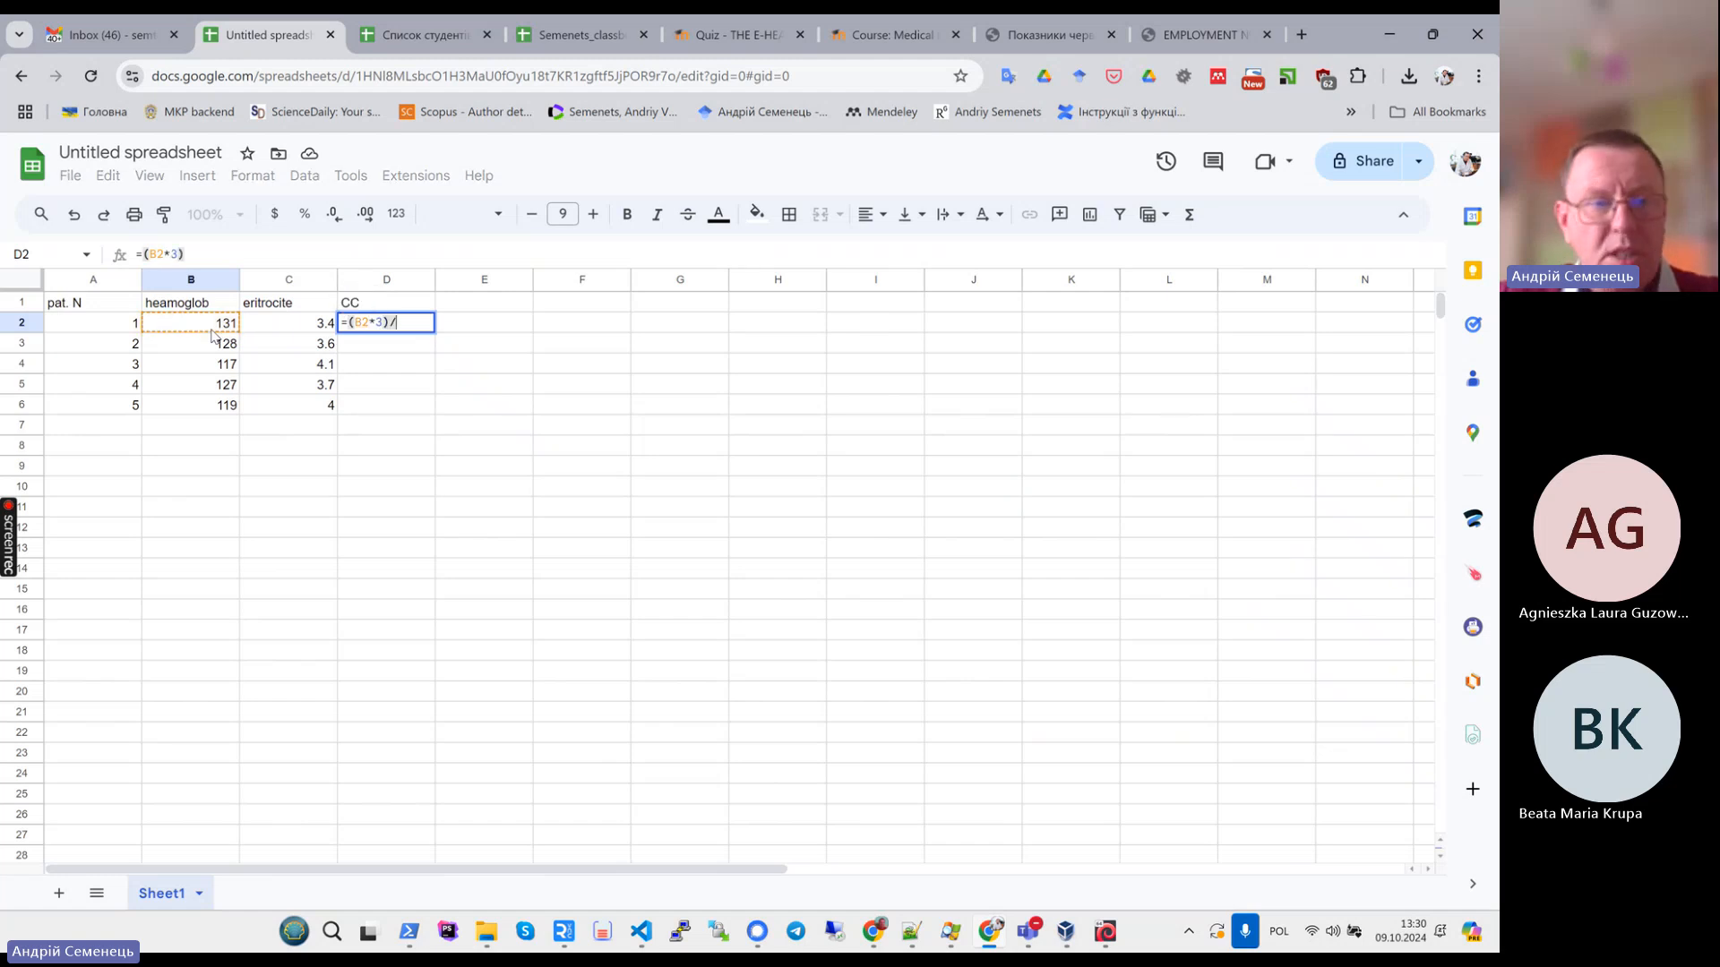
{"action": "type", "text": "("}
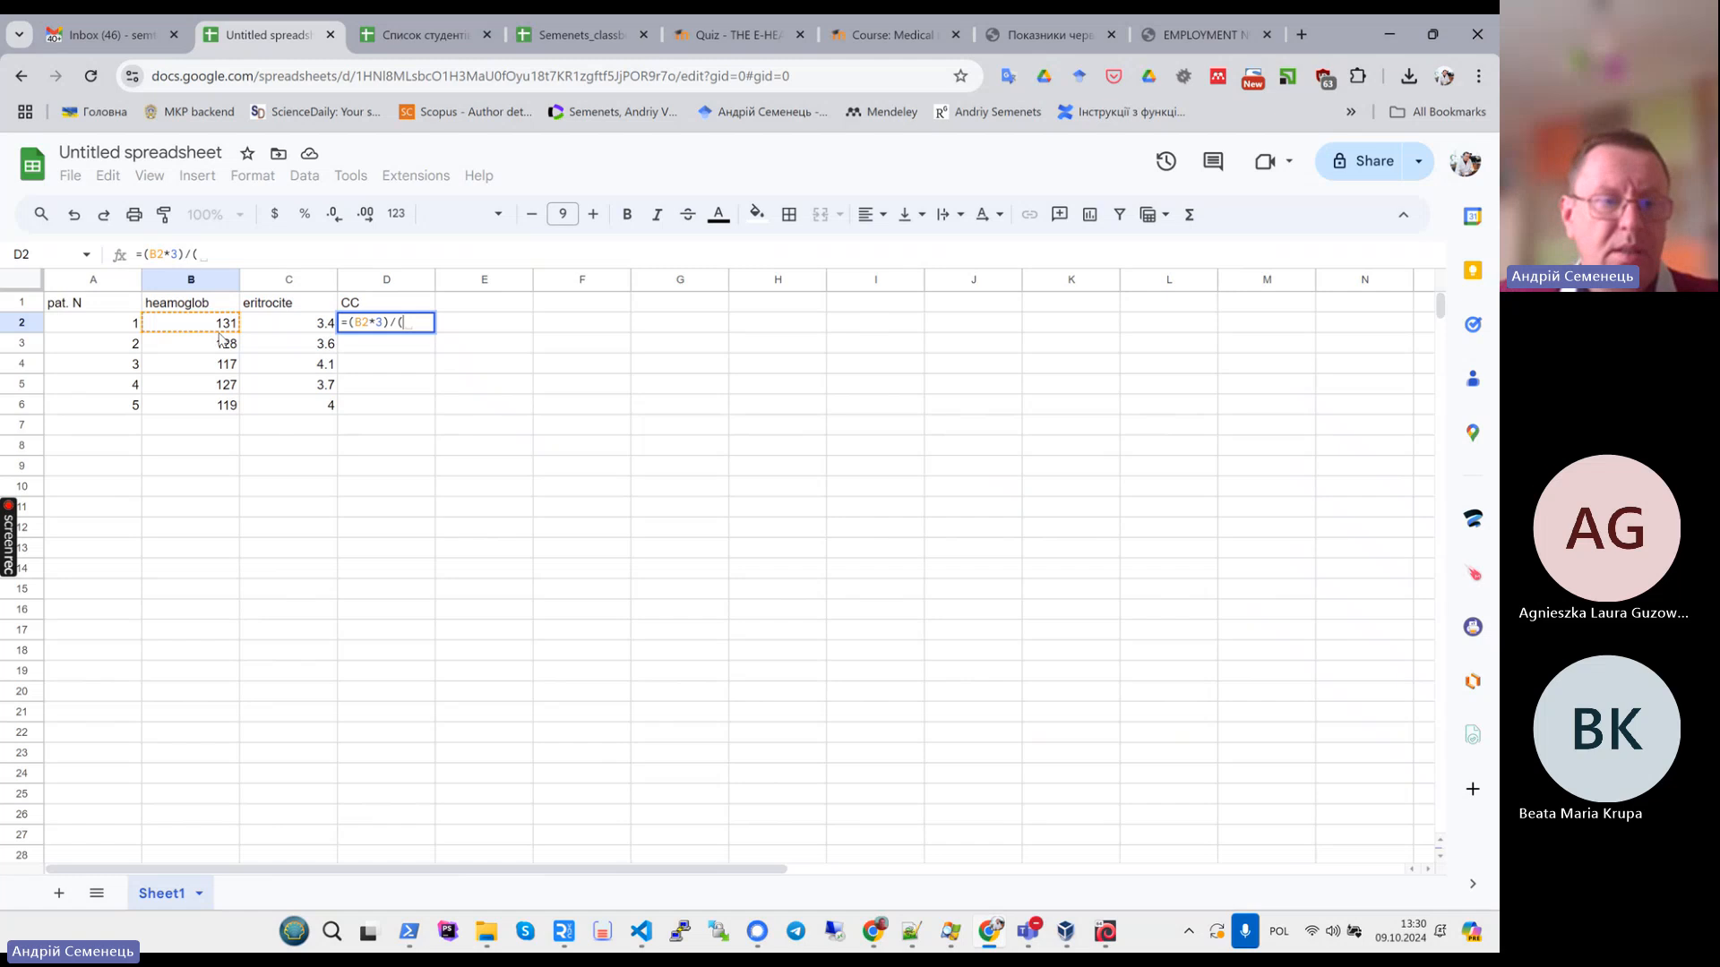
{"action": "left_click", "coordinate": [307, 330]}
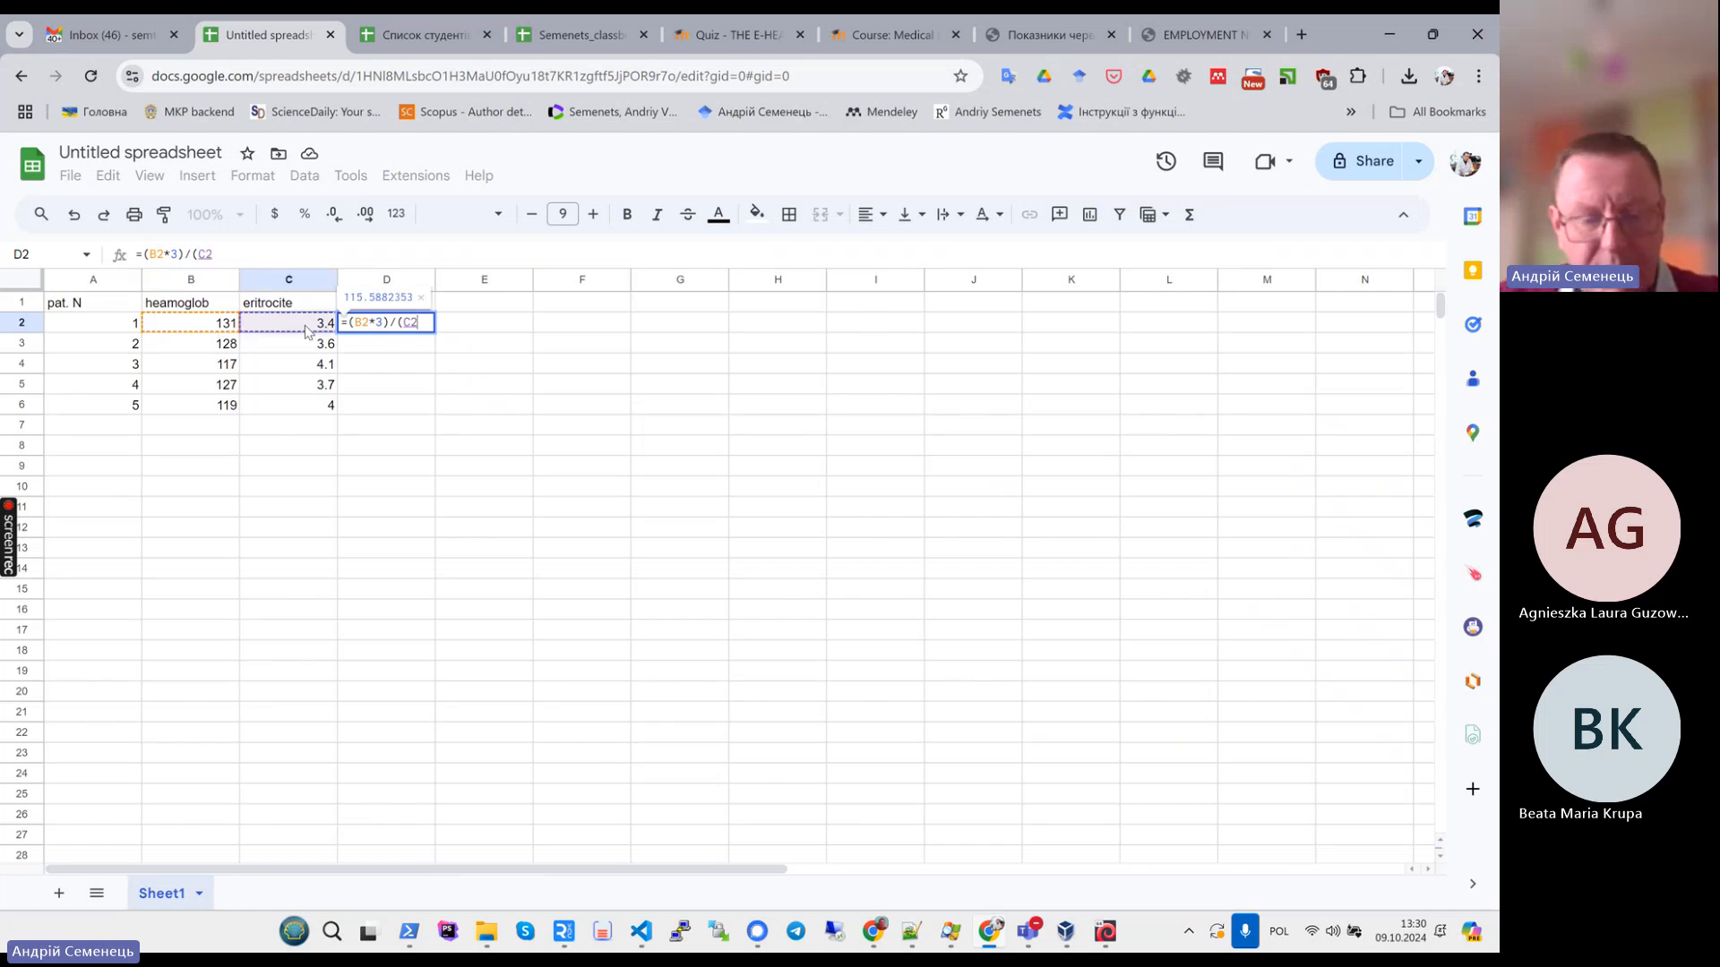
{"action": "type", "text": "*100)"}
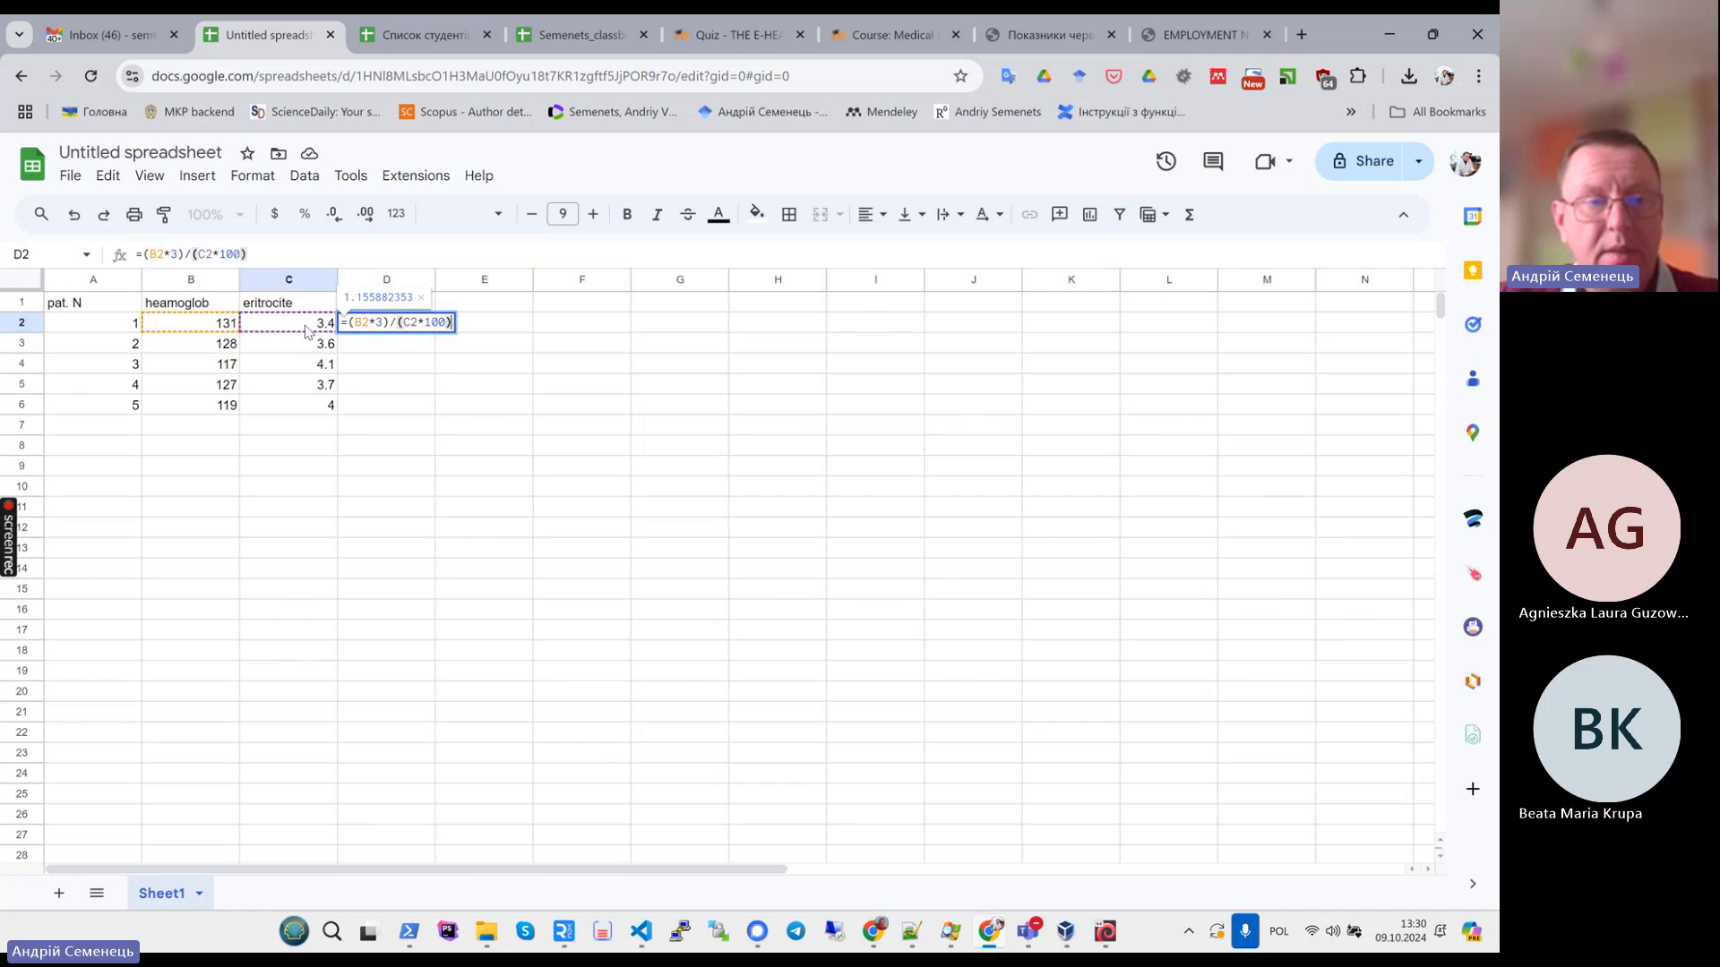
{"action": "key", "text": "Return"}
{"action": "key", "text": "Escape"}
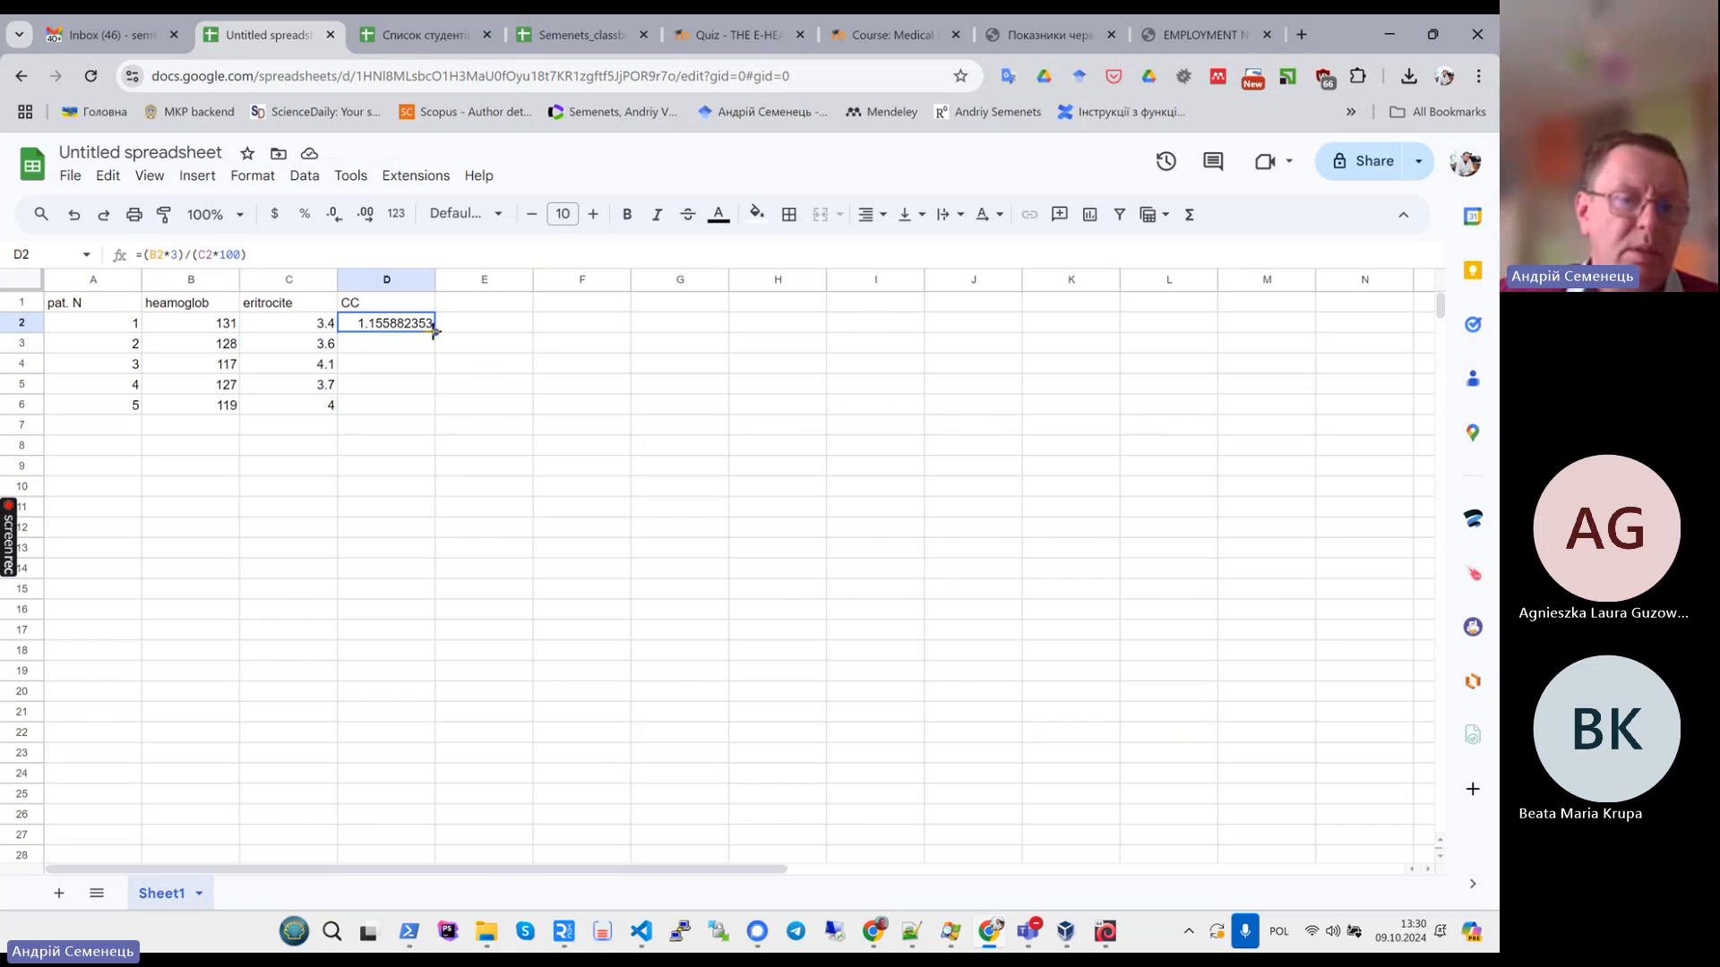
- Fill the CC formula down column D to patient 5 in row 6
{"action": "left_click_drag", "start_coordinate": [433, 330], "coordinate": [434, 408]}
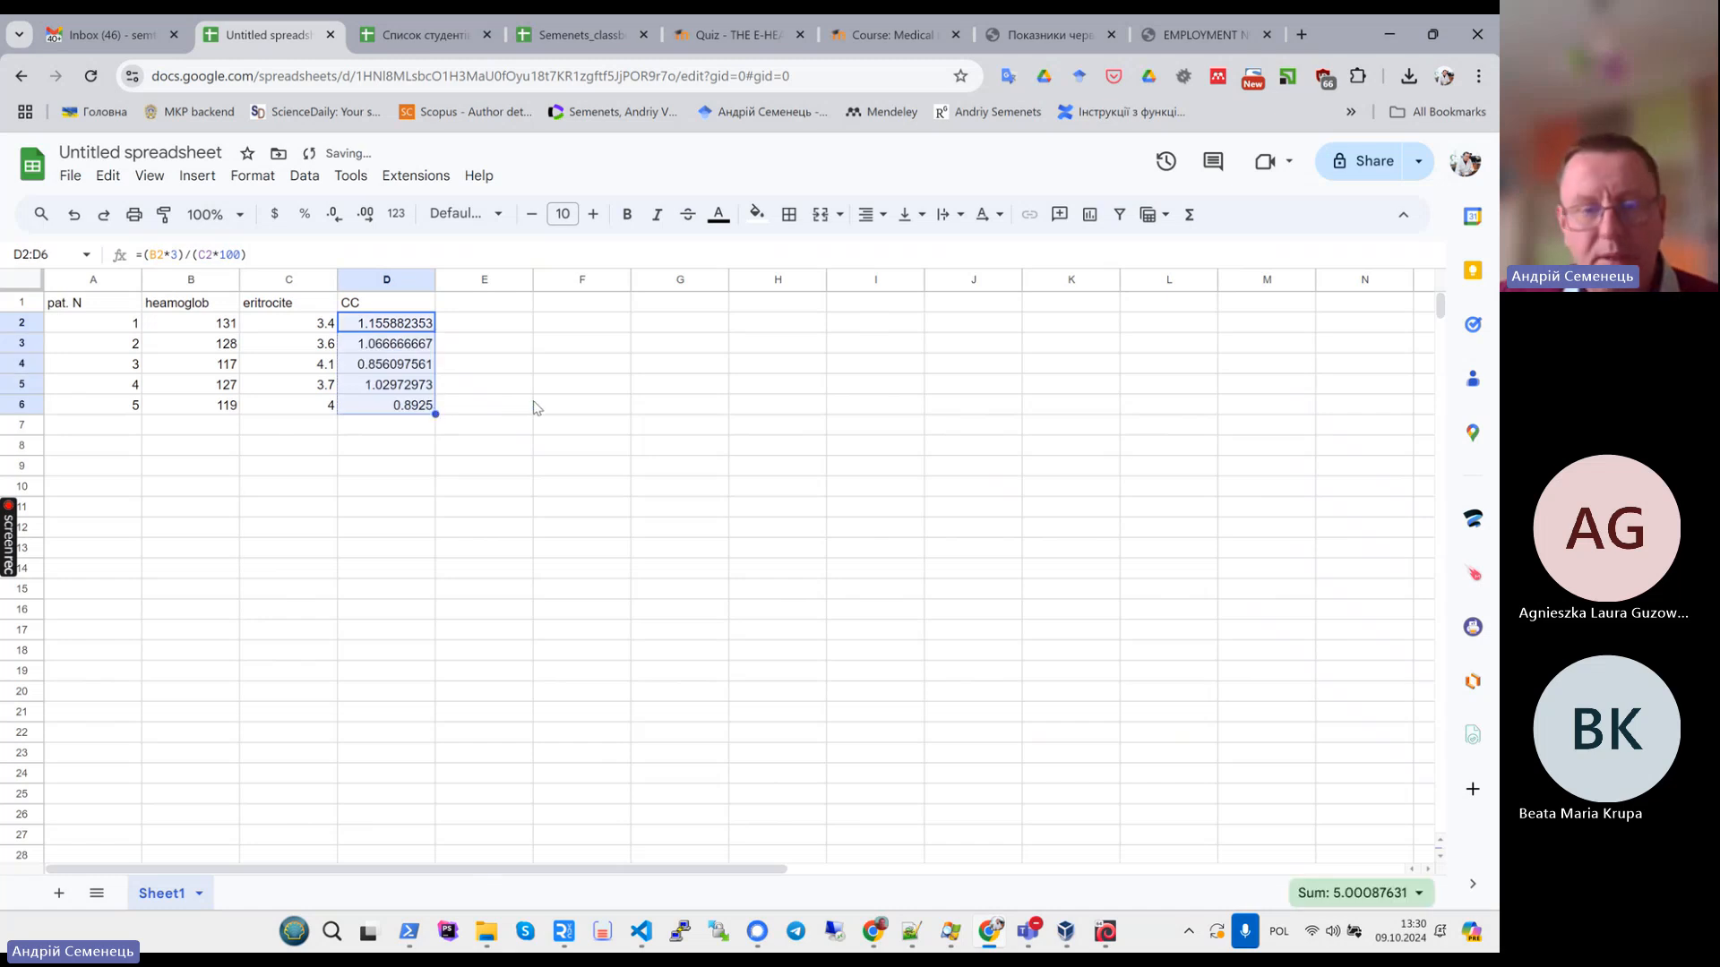
{"action": "left_click", "coordinate": [403, 484]}
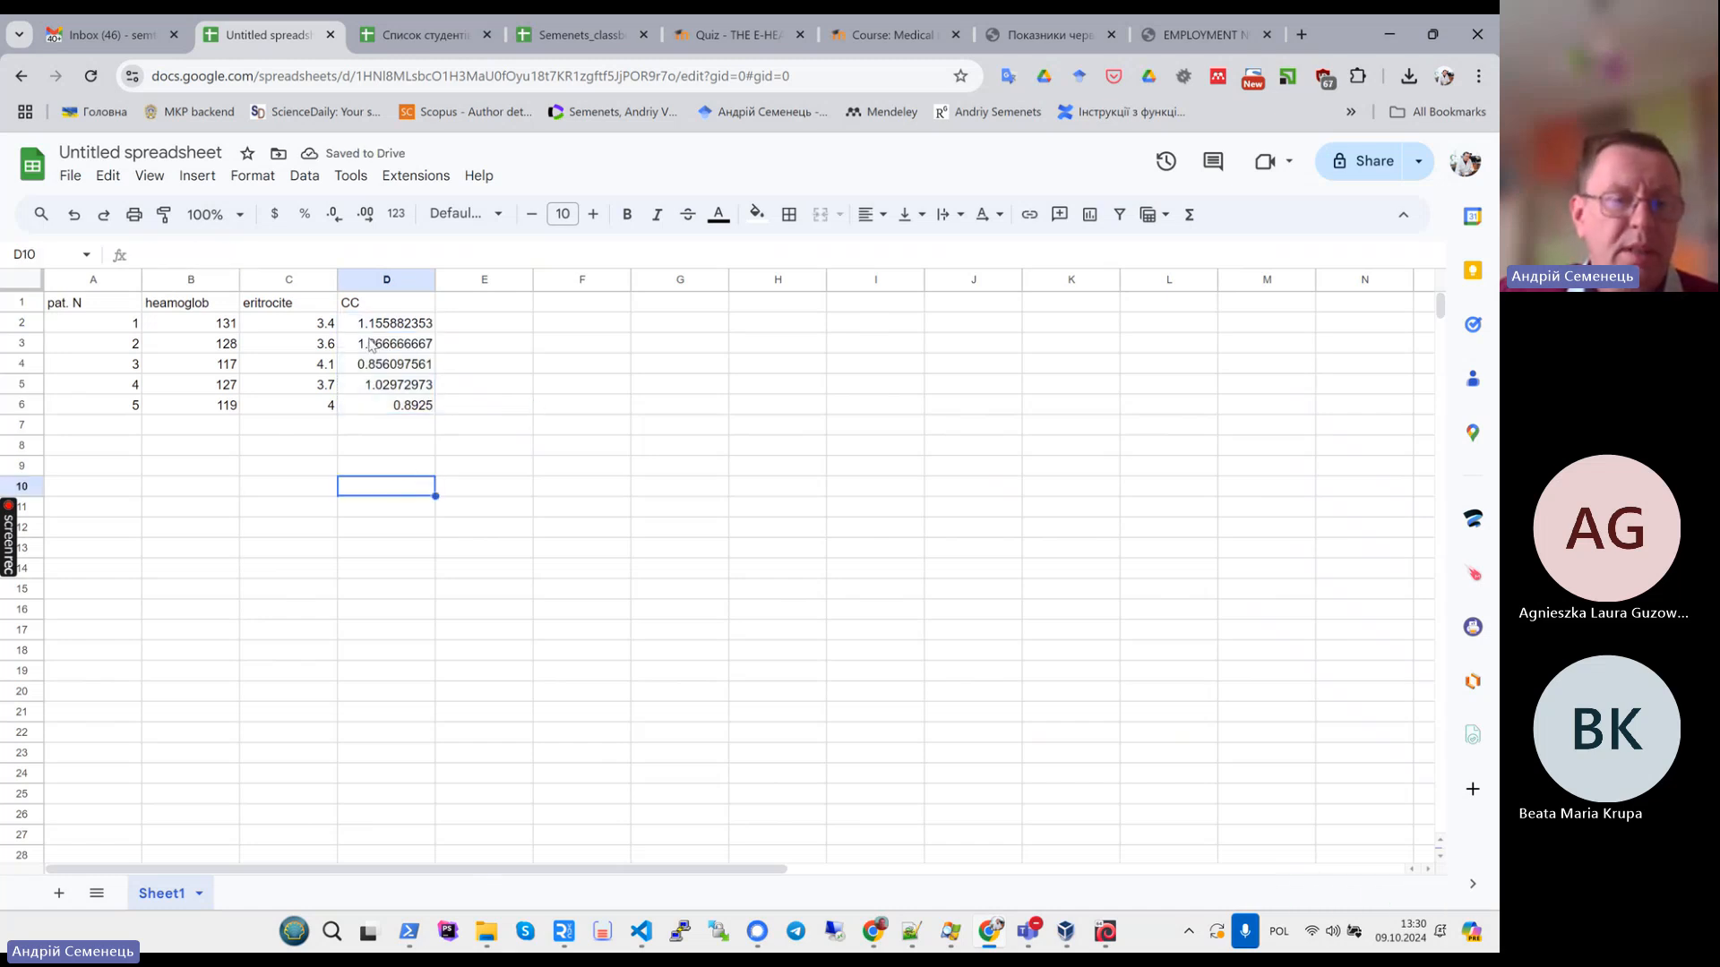
{"action": "left_click_drag", "start_coordinate": [370, 324], "coordinate": [364, 408]}
{"action": "left_click", "coordinate": [375, 493]}
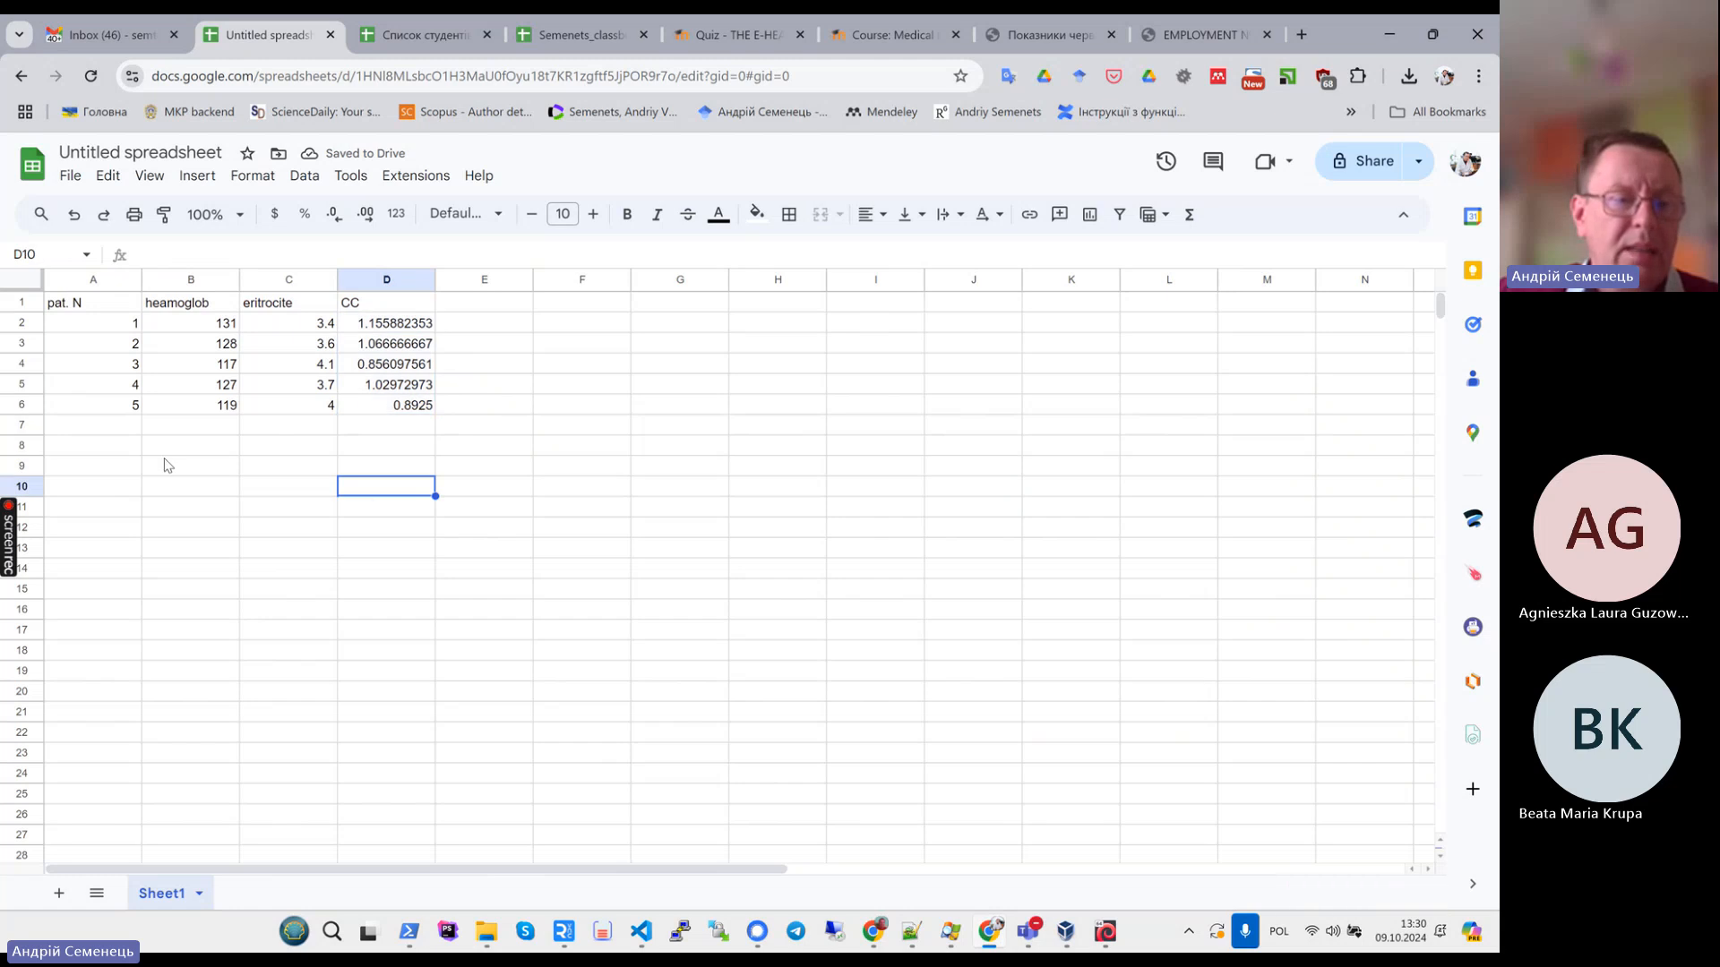
{"action": "left_click_drag", "start_coordinate": [104, 426], "coordinate": [382, 561]}
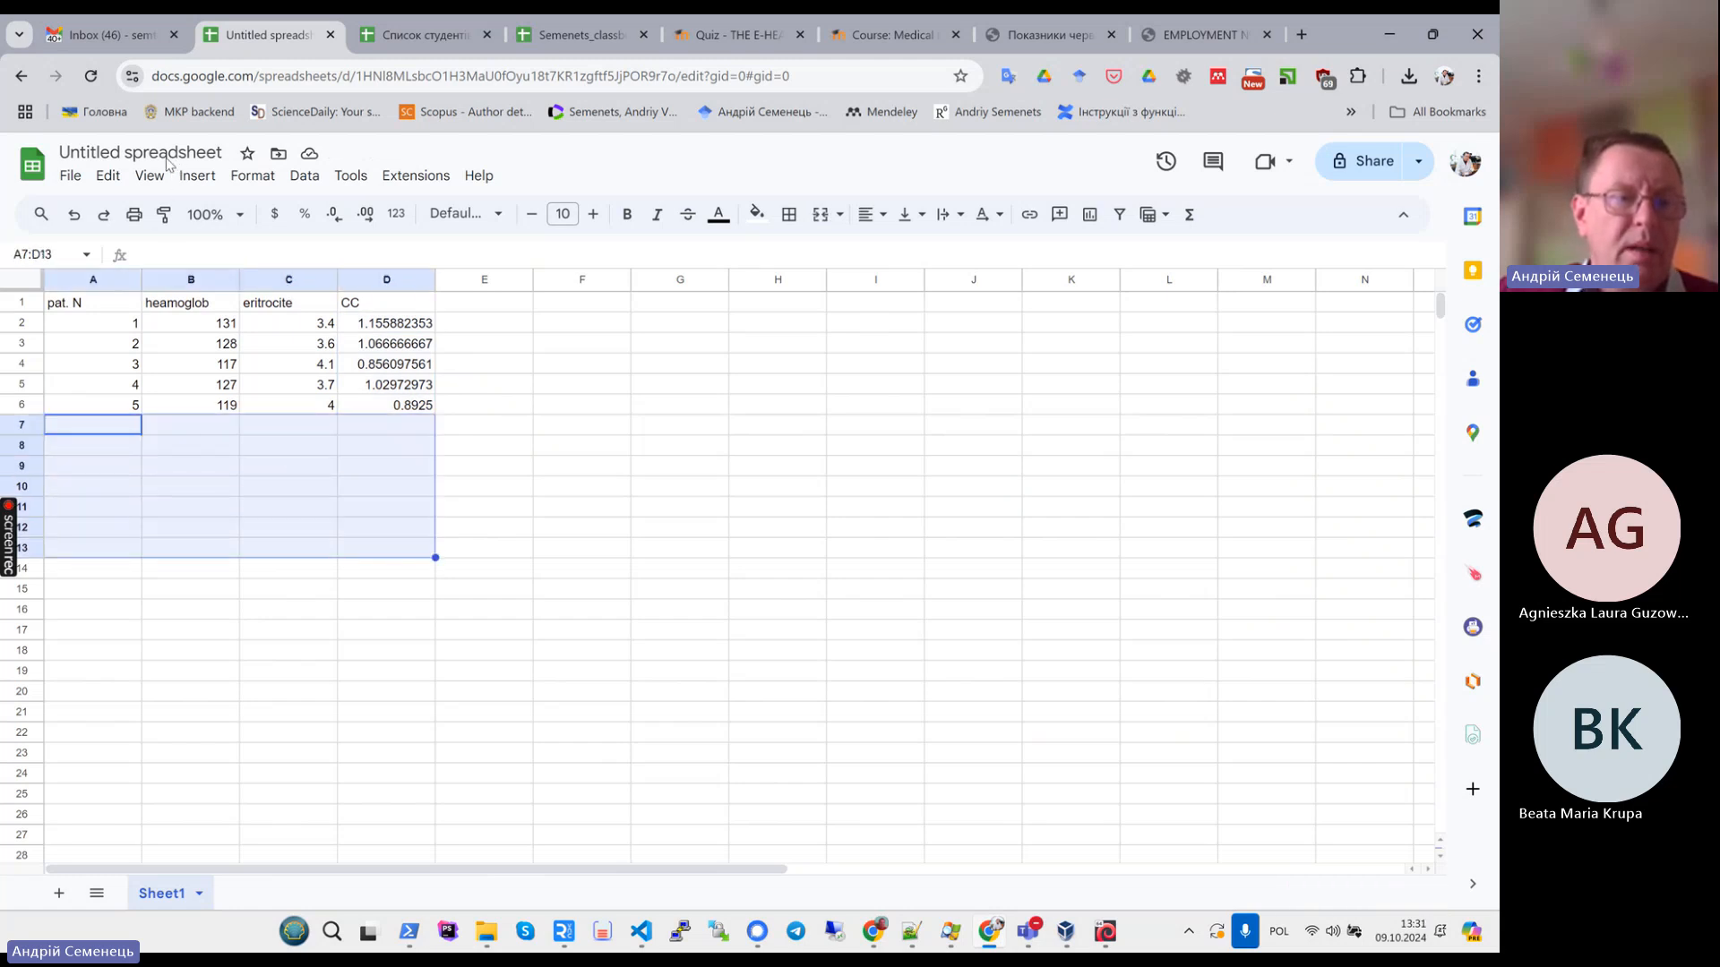
- Rename the spreadsheet as topic 5
{"action": "left_click", "coordinate": [137, 153]}
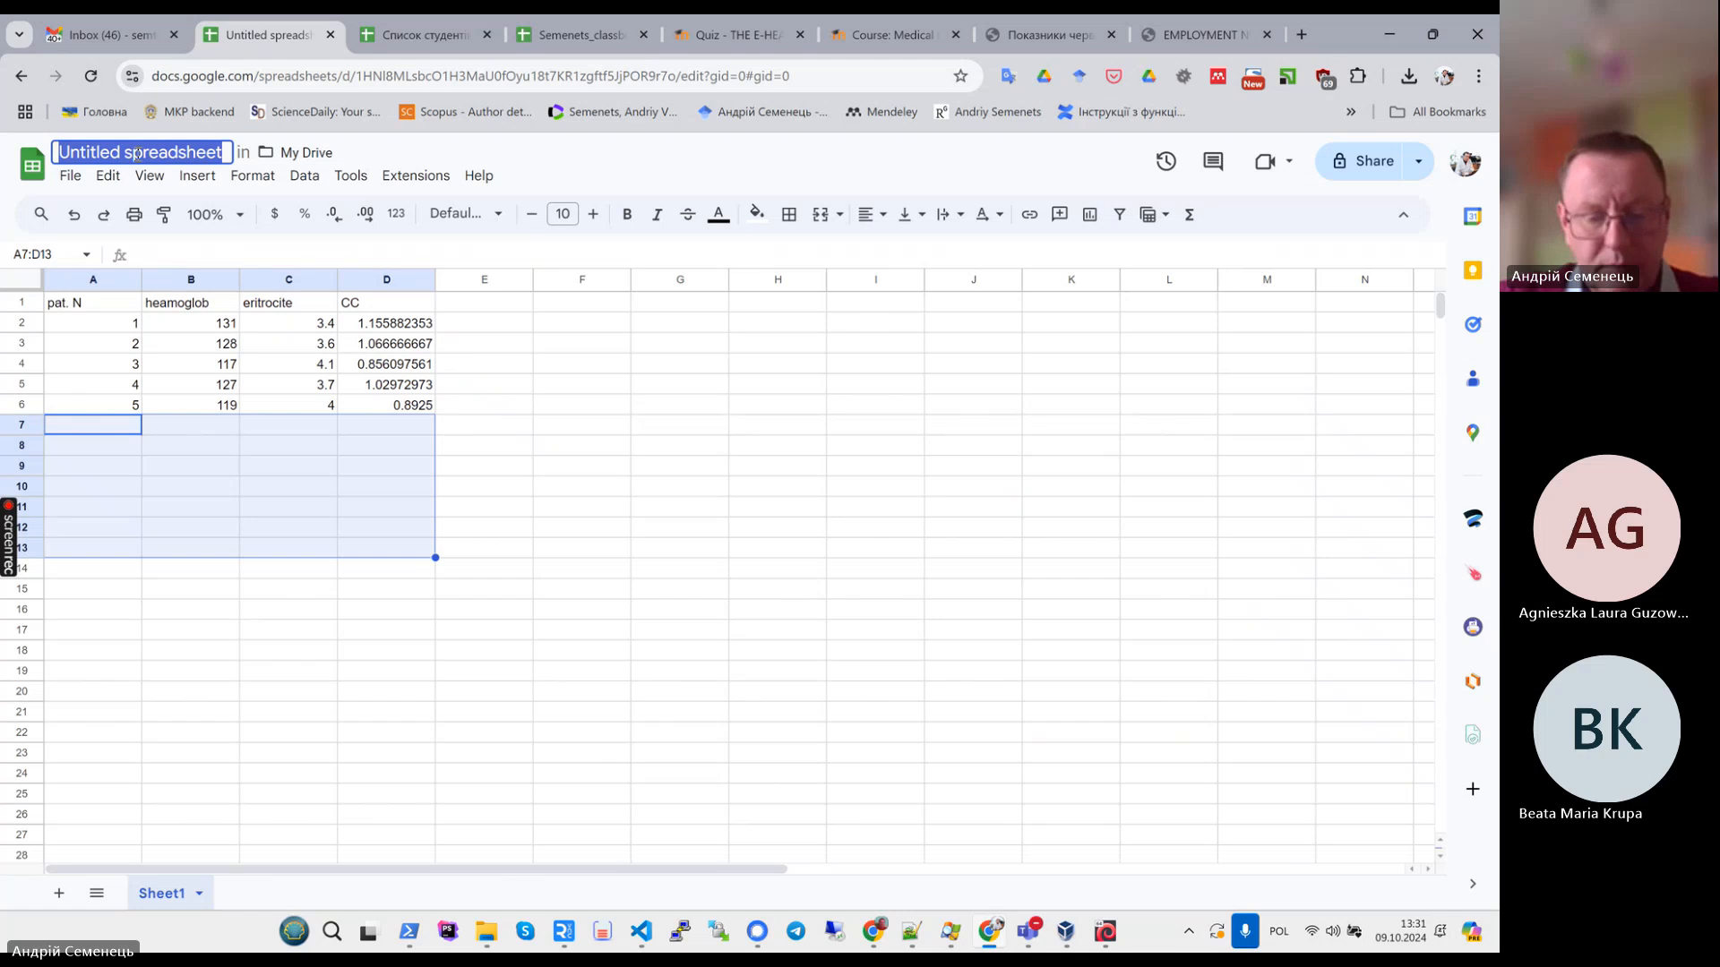
{"action": "type", "text": "topic"}
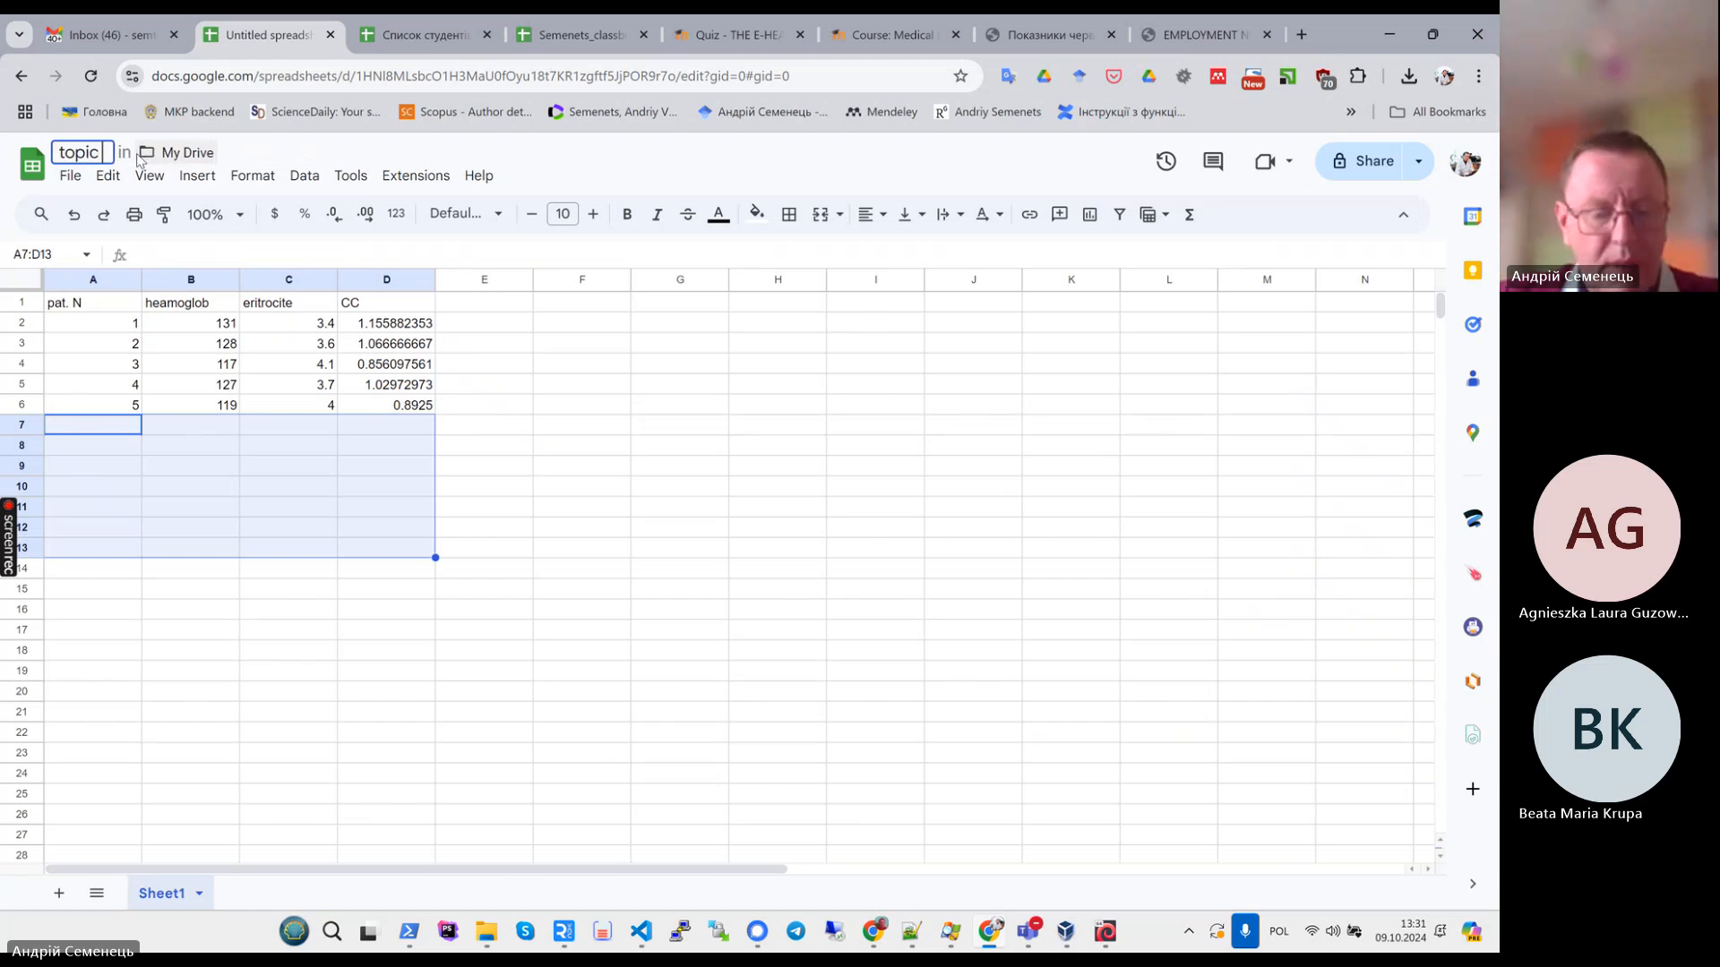
{"action": "type", "text": " 5"}
{"action": "key", "text": "Return"}
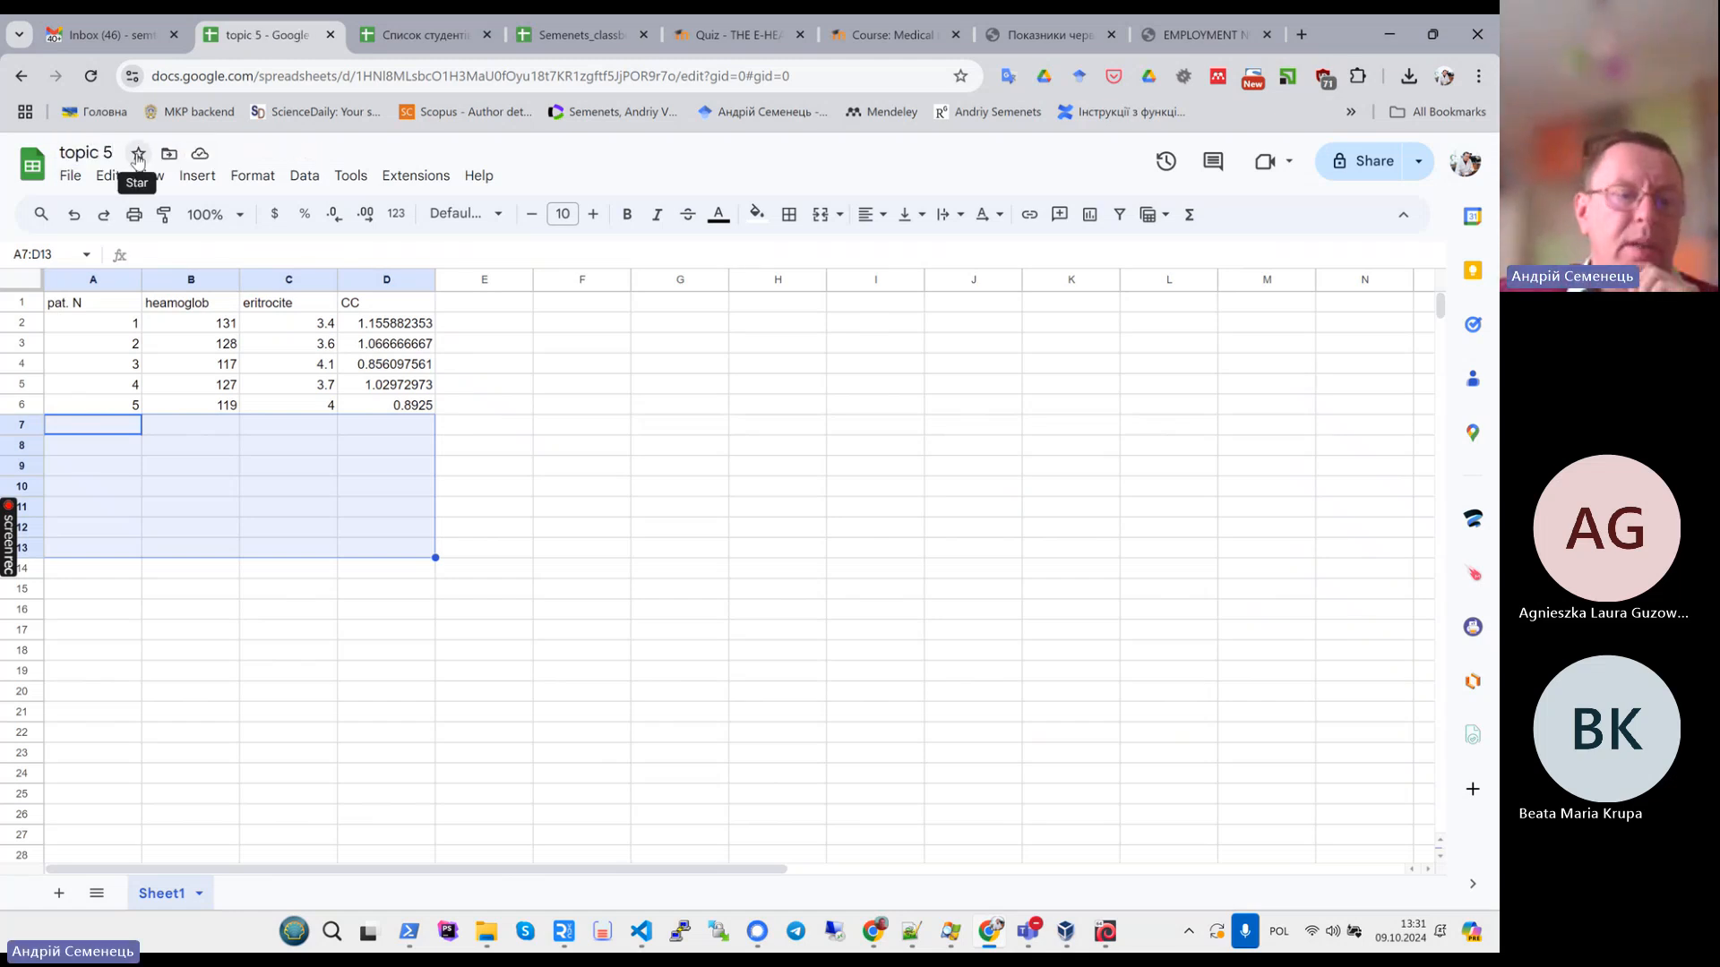
- Review the Task 2 statistical parameter table in the task PDF
{"action": "left_click", "coordinate": [234, 588]}
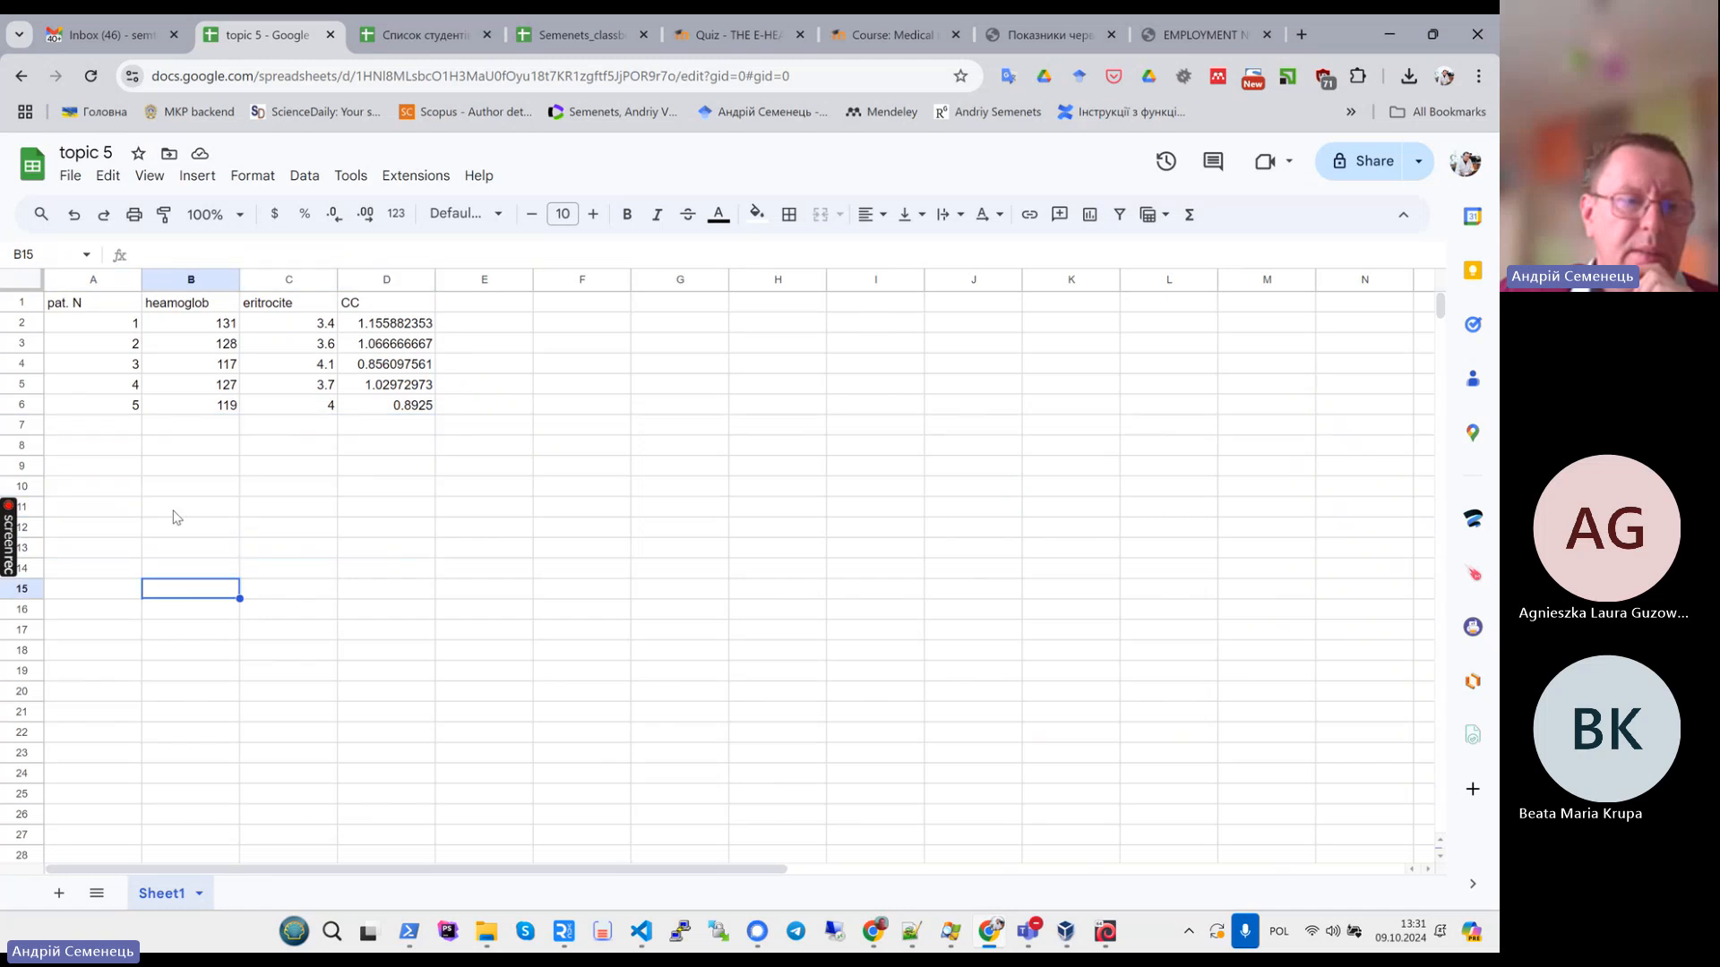
{"action": "left_click", "coordinate": [1039, 39]}
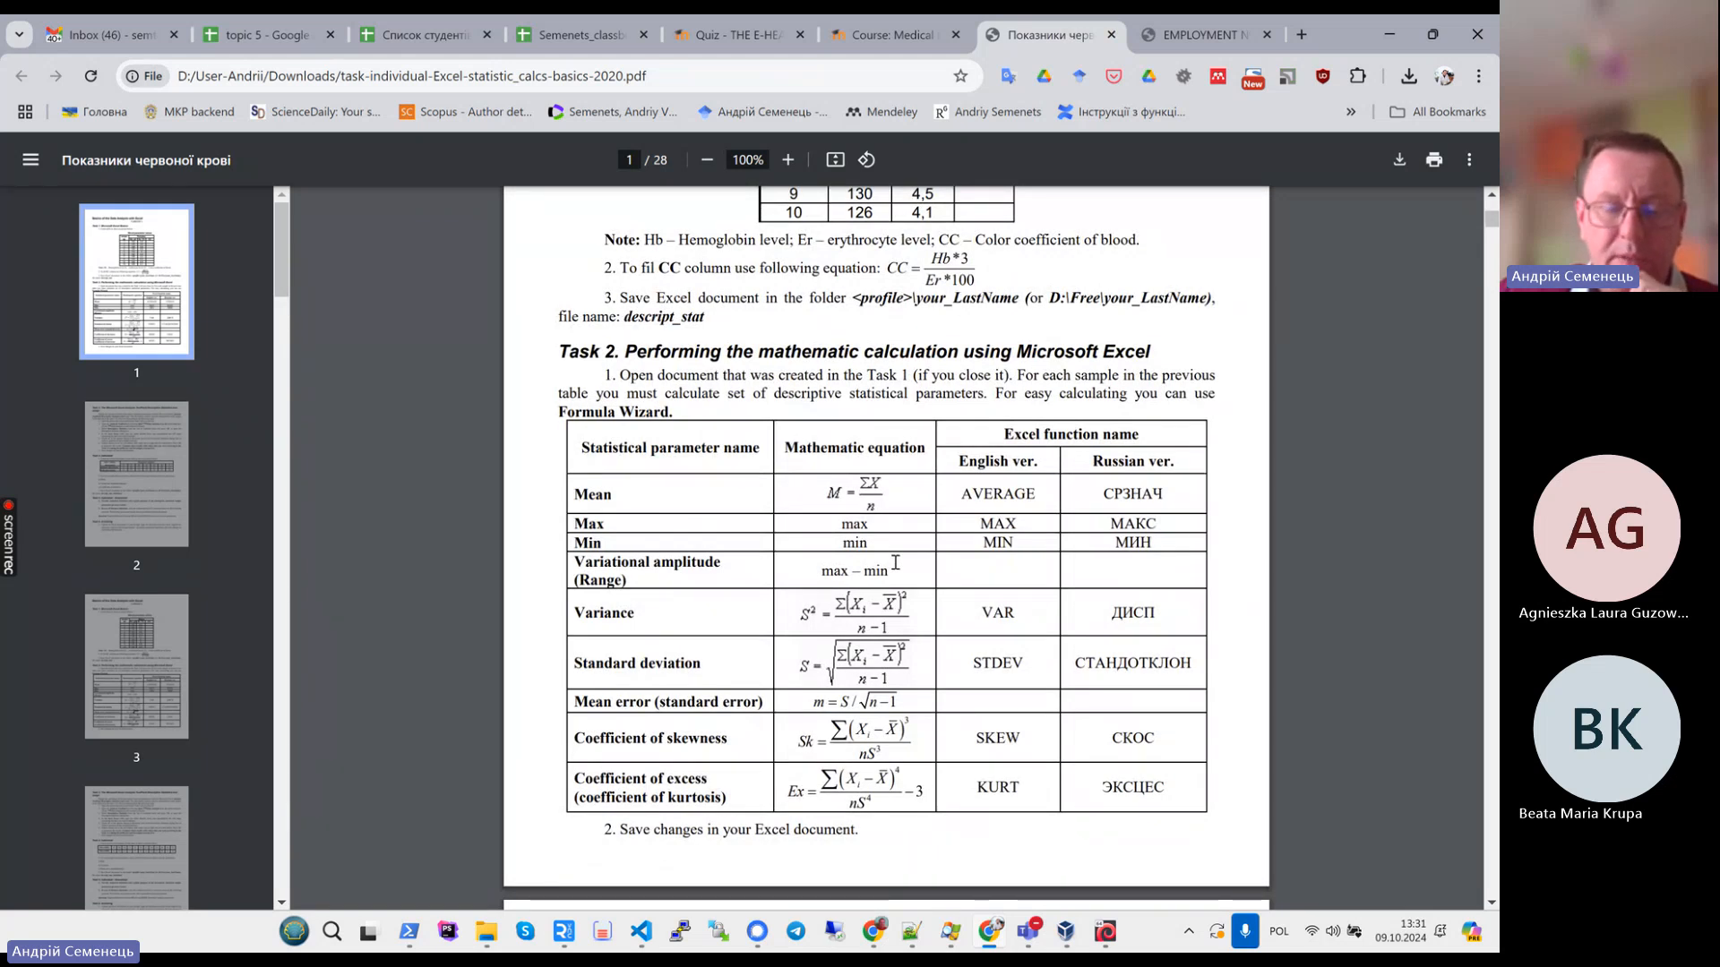
{"action": "left_click", "coordinate": [262, 32]}
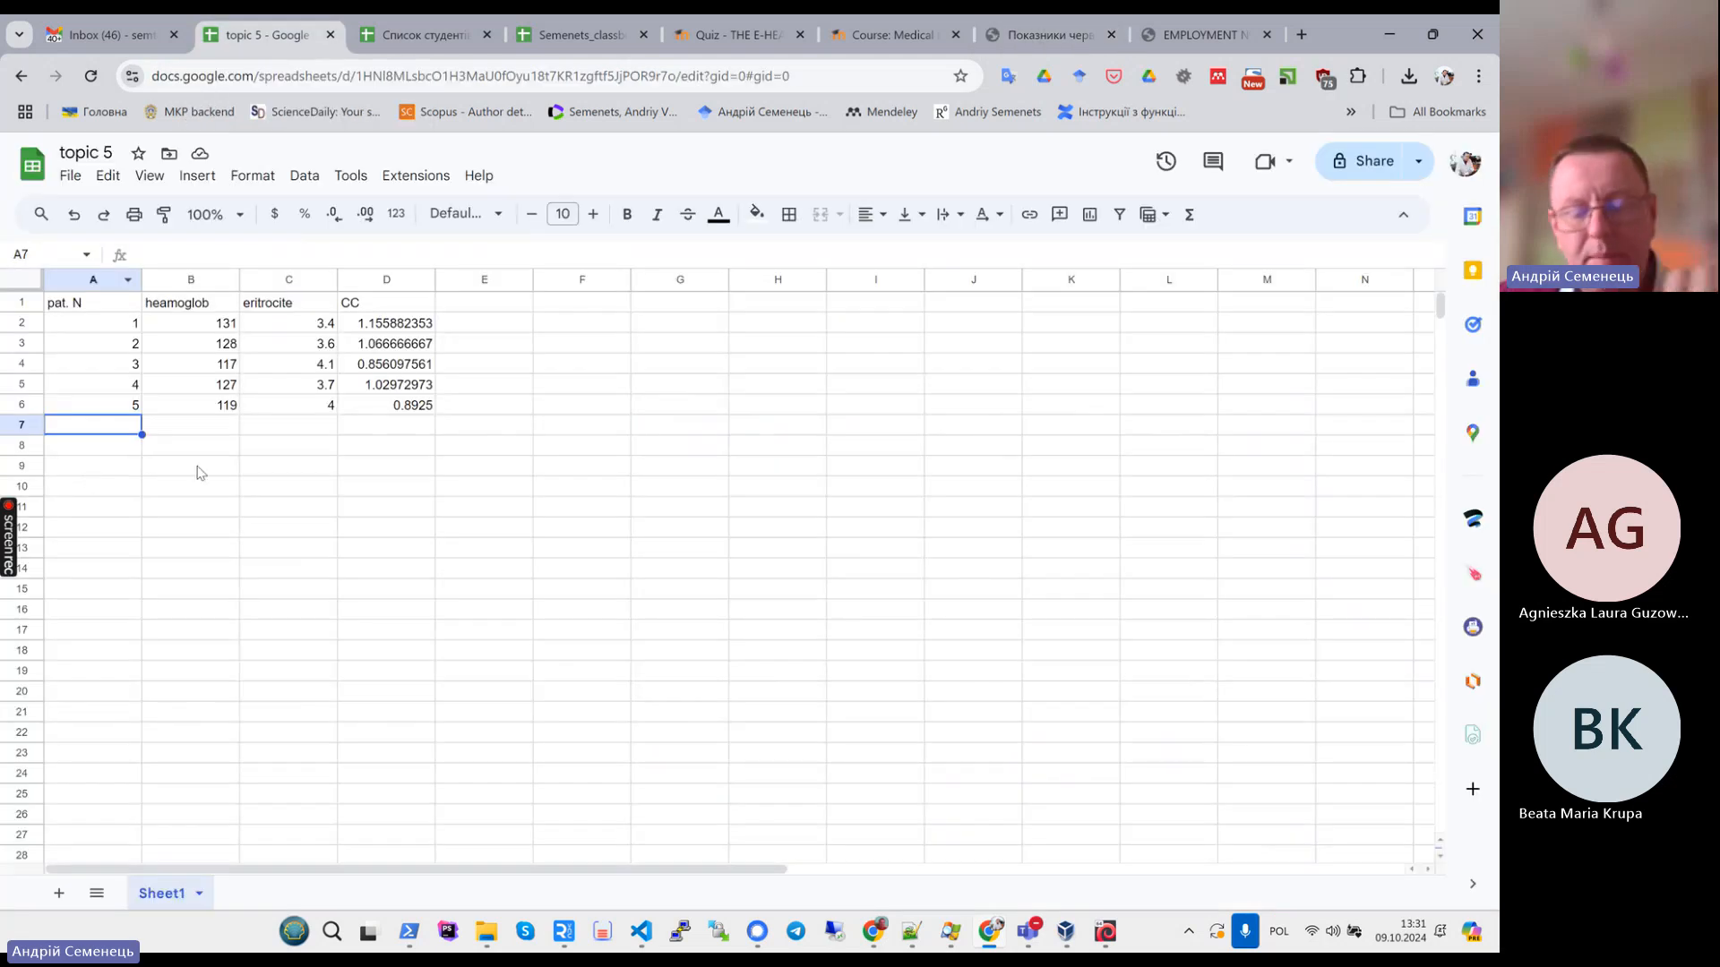
- Add the row labels mean, max, min and range in A7 to A10 below the patients
{"action": "type", "text": "me"}
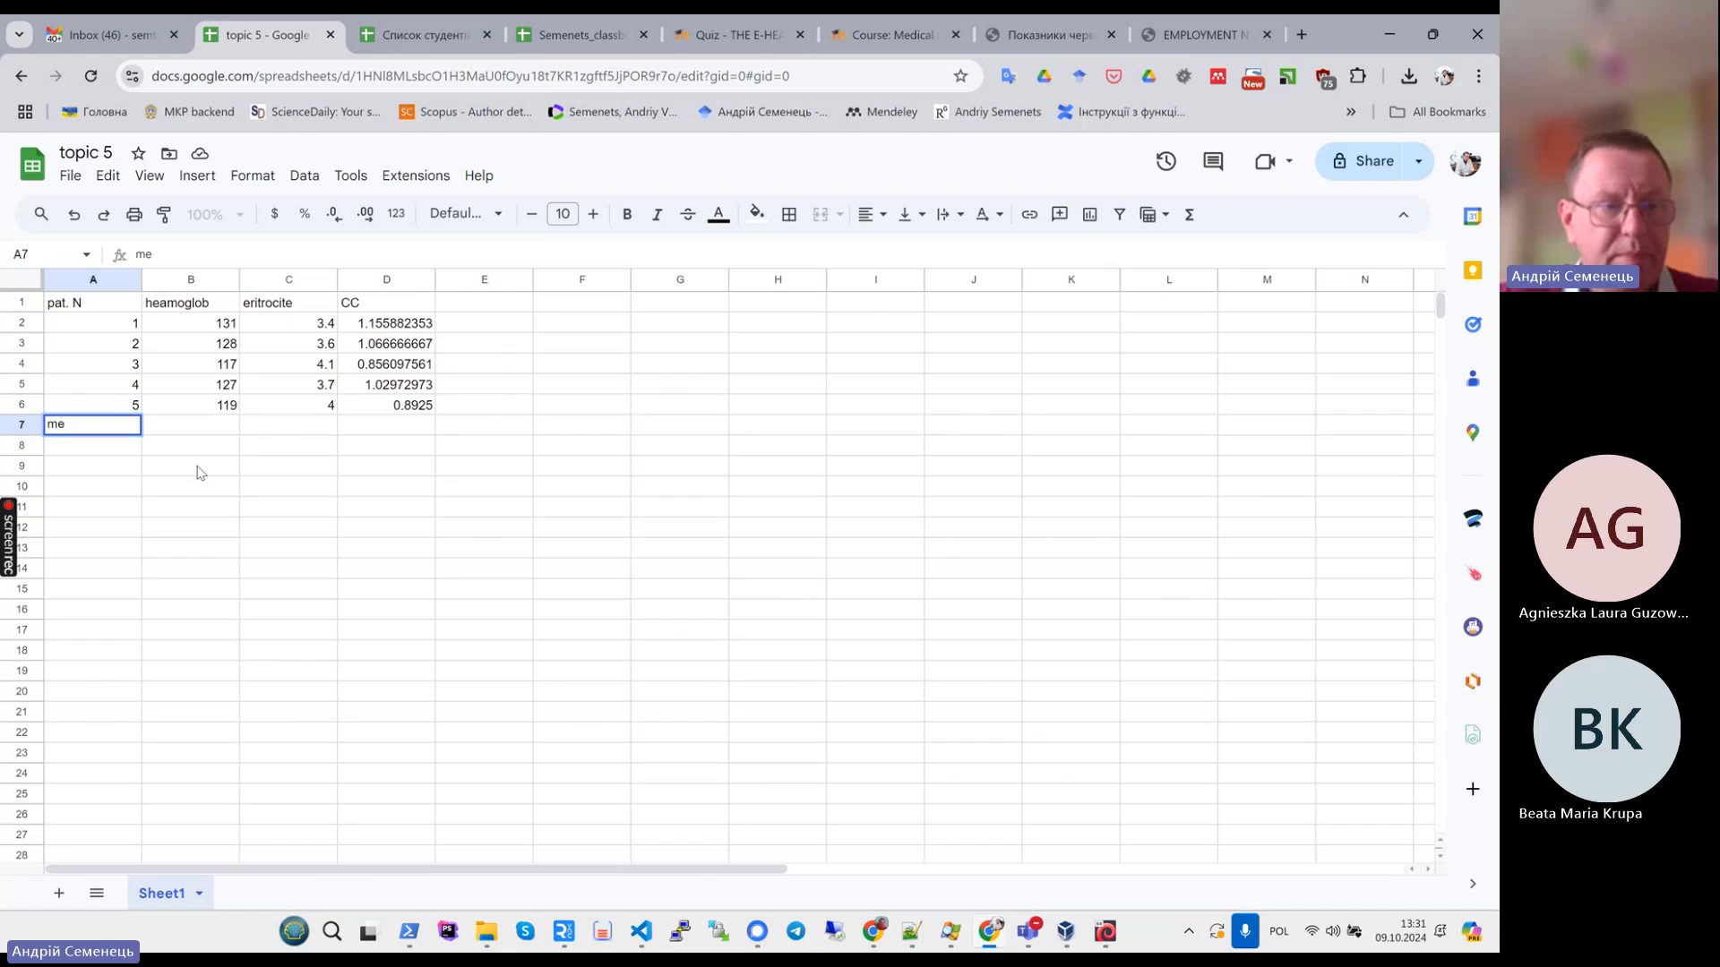
{"action": "type", "text": "an"}
{"action": "key", "text": "Return"}
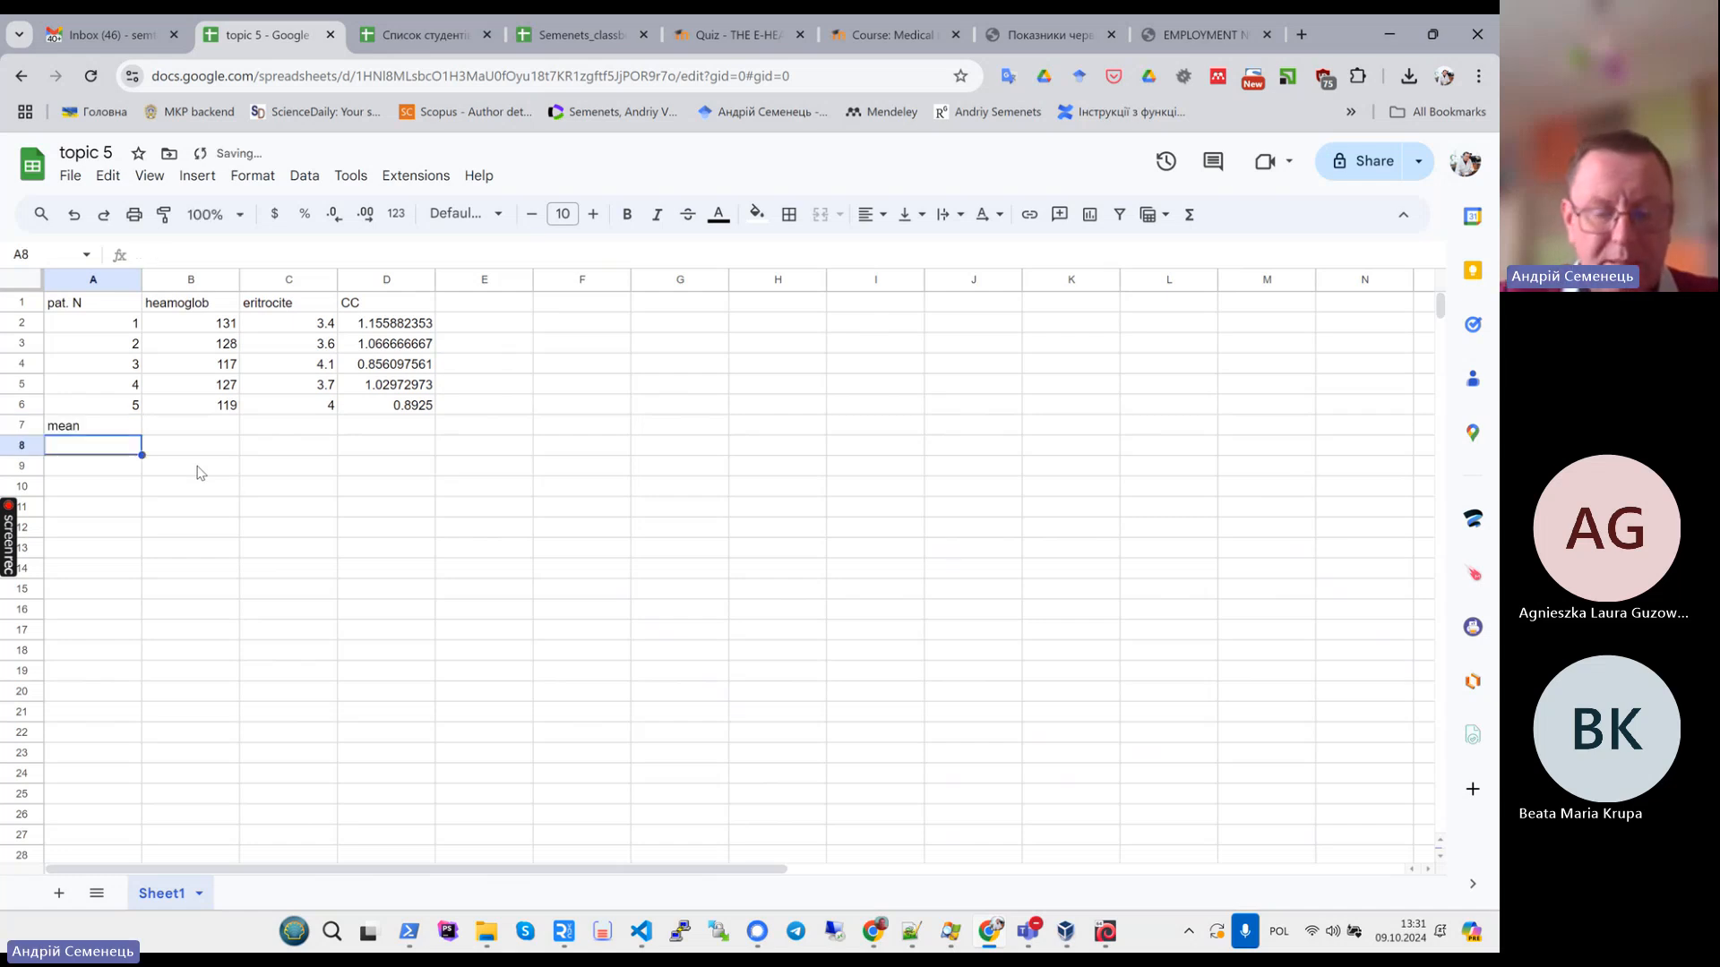
{"action": "type", "text": "max"}
{"action": "key", "text": "Return"}
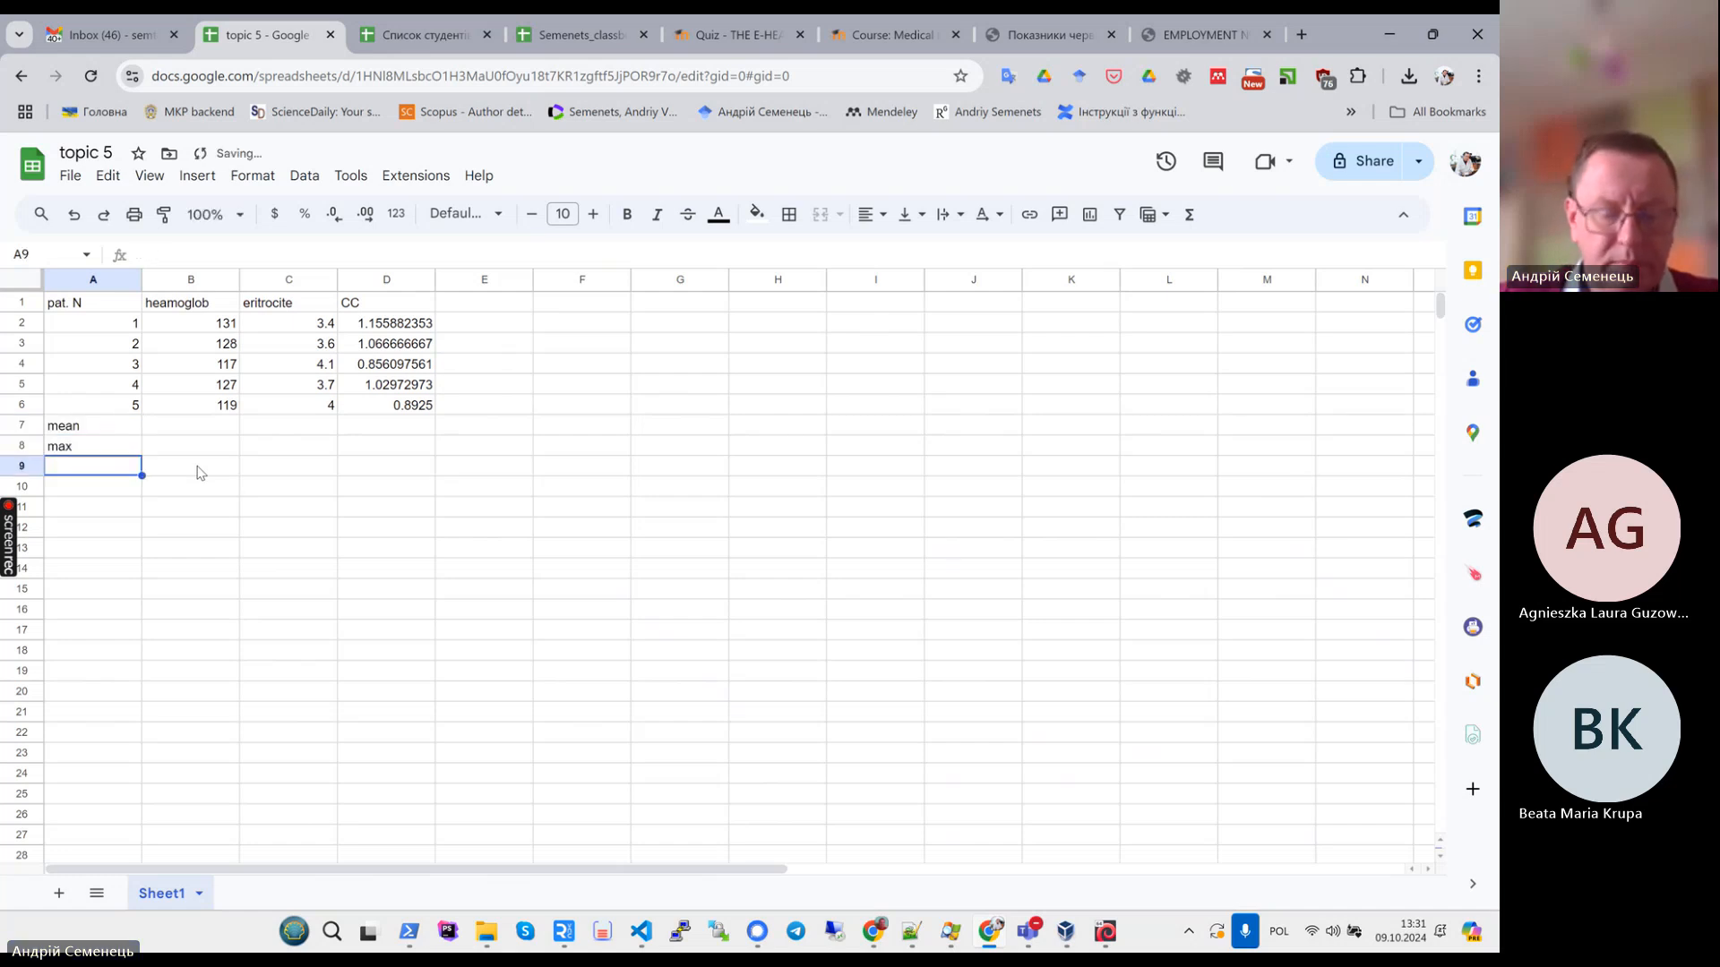
{"action": "type", "text": "mi"}
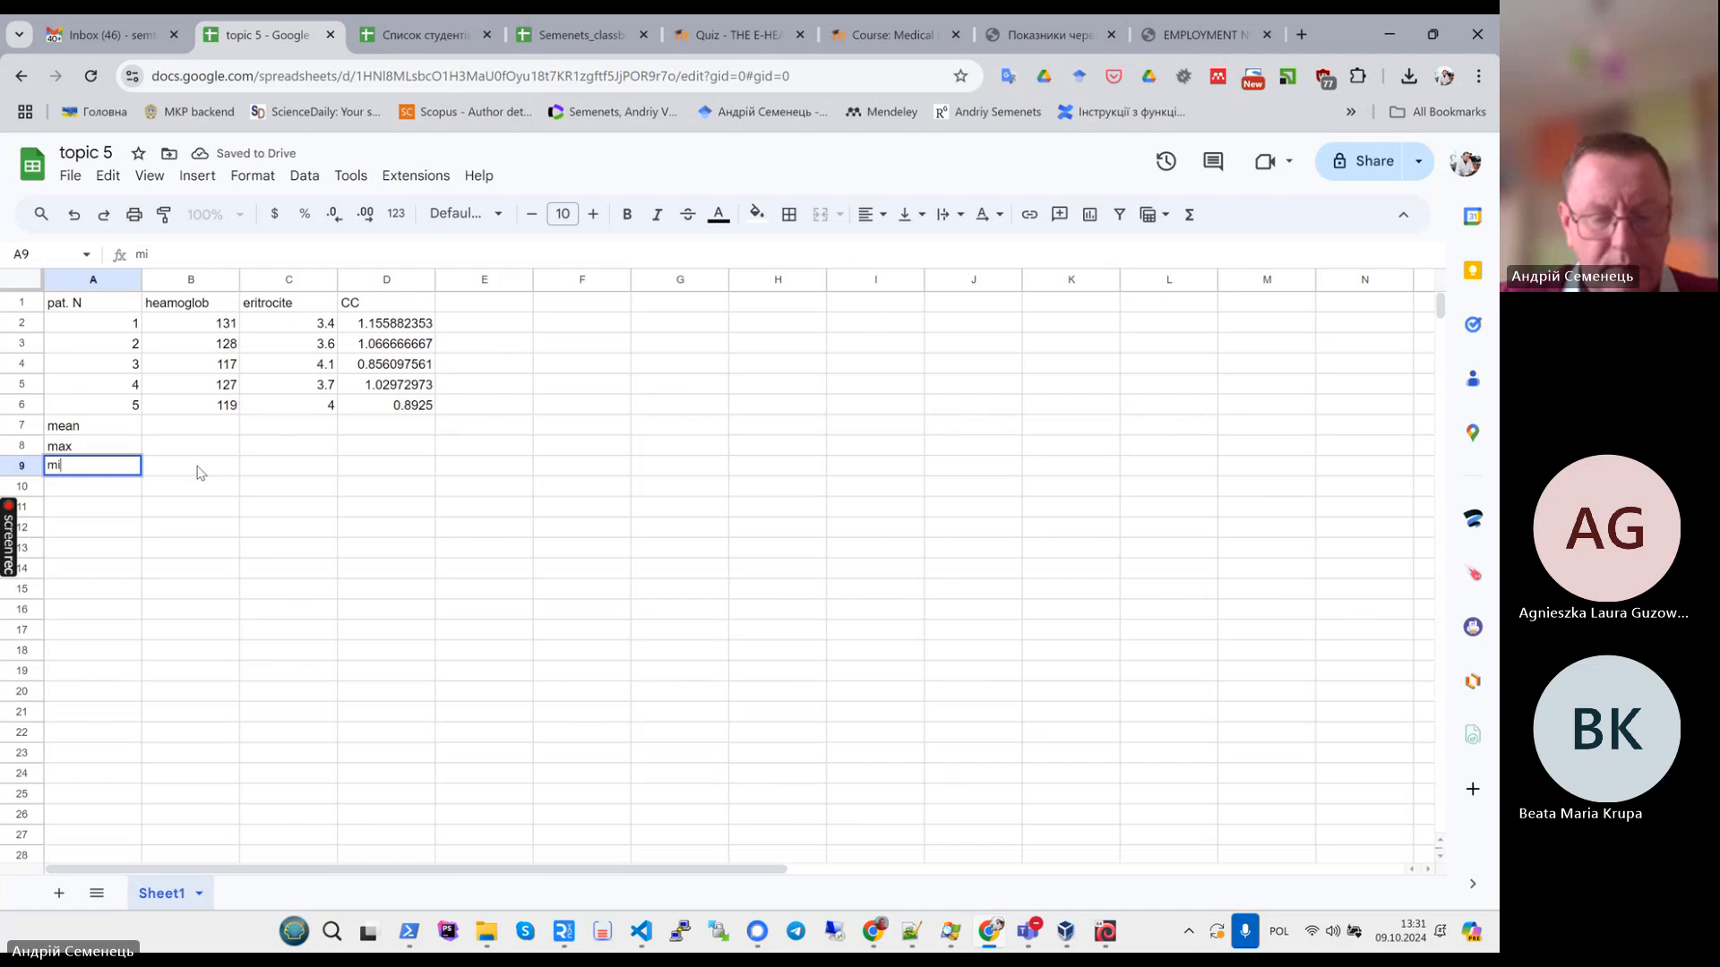
{"action": "type", "text": "n"}
{"action": "key", "text": "Return"}
{"action": "type", "text": "range"}
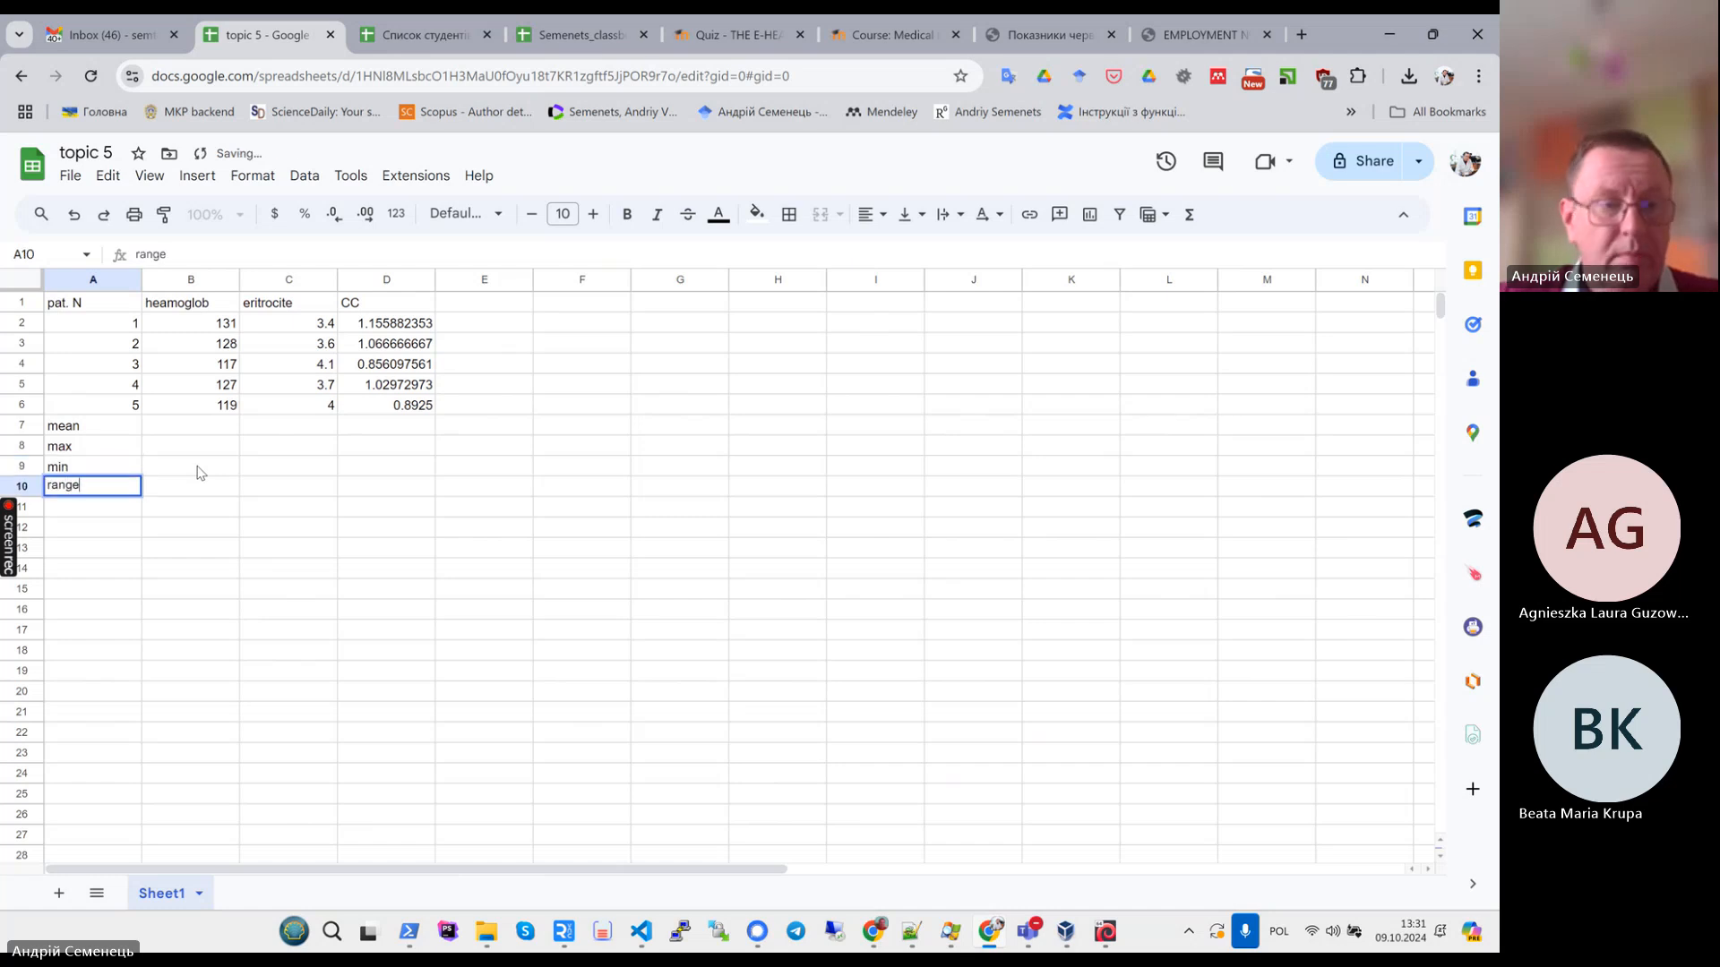
{"action": "key", "text": "Return"}
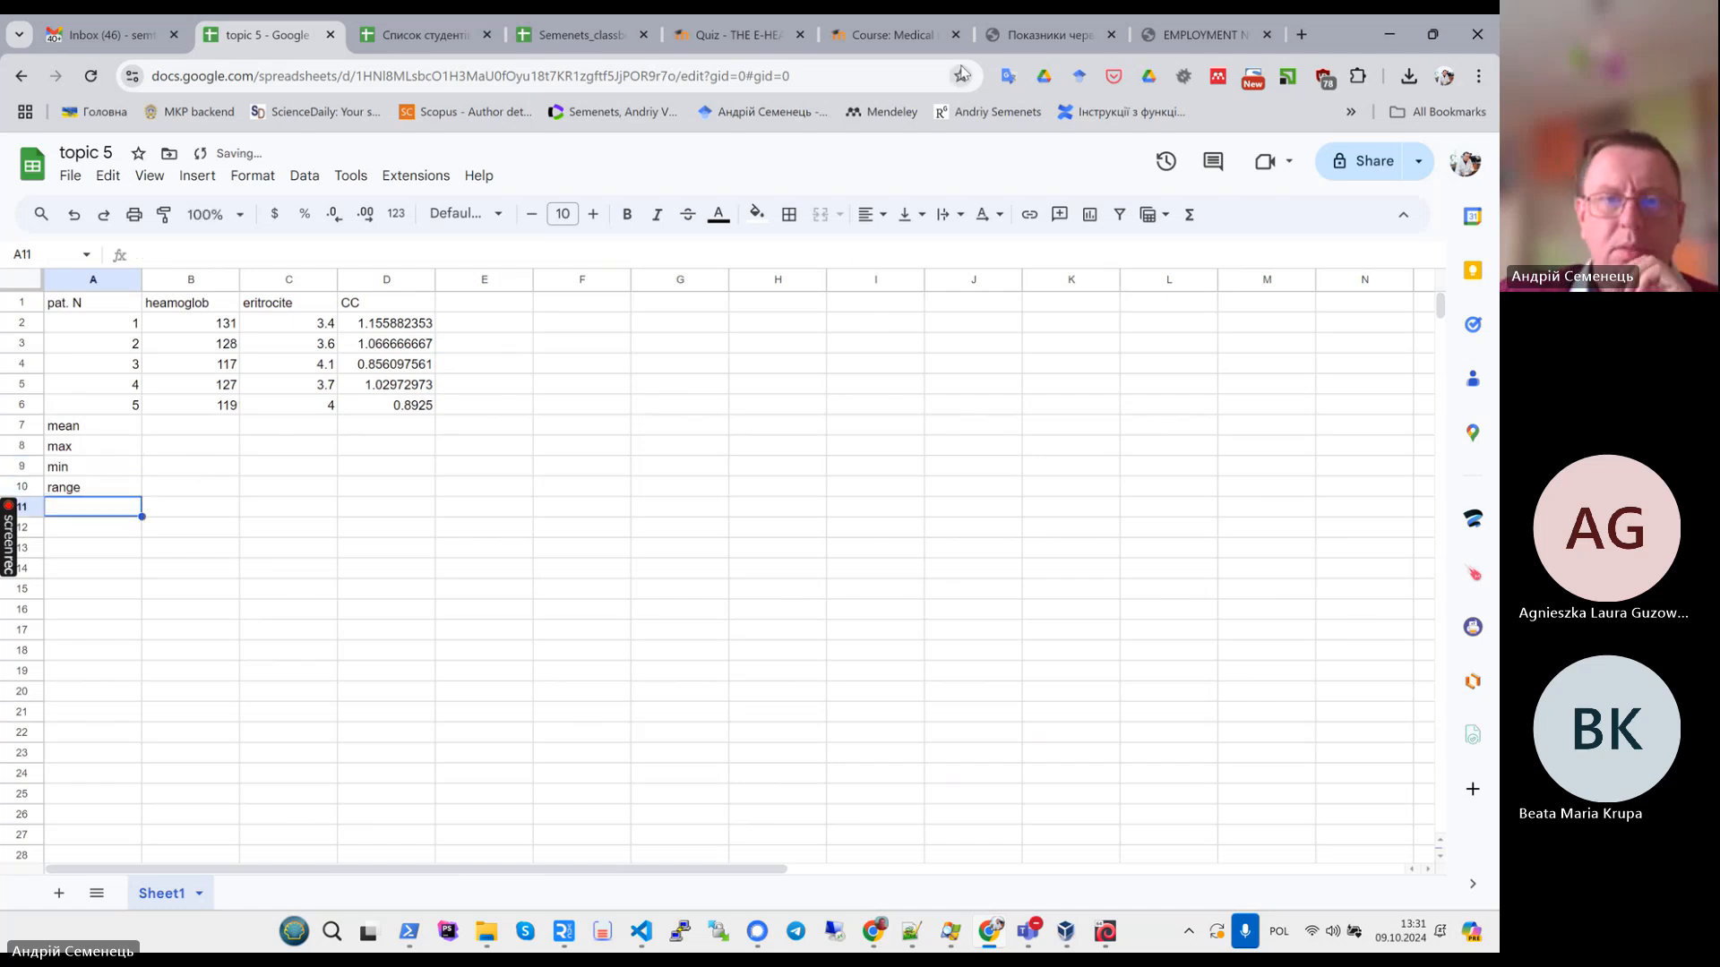
- Check the PDF again and add the labels stdev and mean err in A11 and A12
{"action": "left_click", "coordinate": [926, 39]}
{"action": "left_click", "coordinate": [1048, 35]}
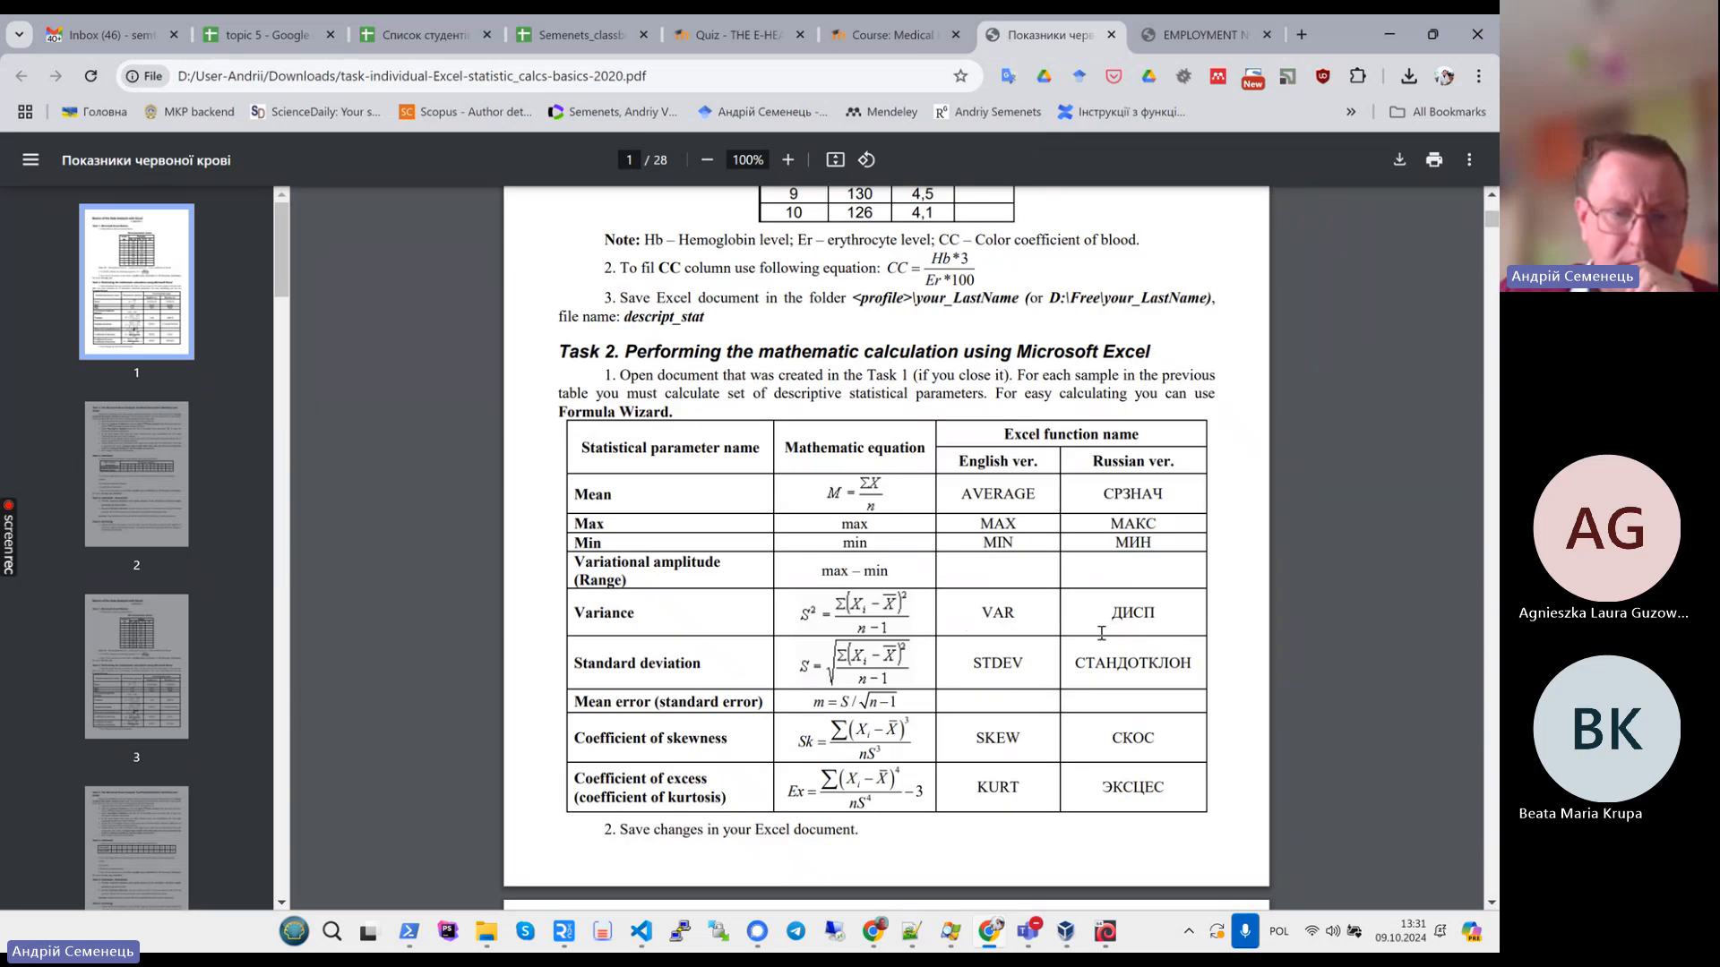
{"action": "left_click", "coordinate": [258, 40]}
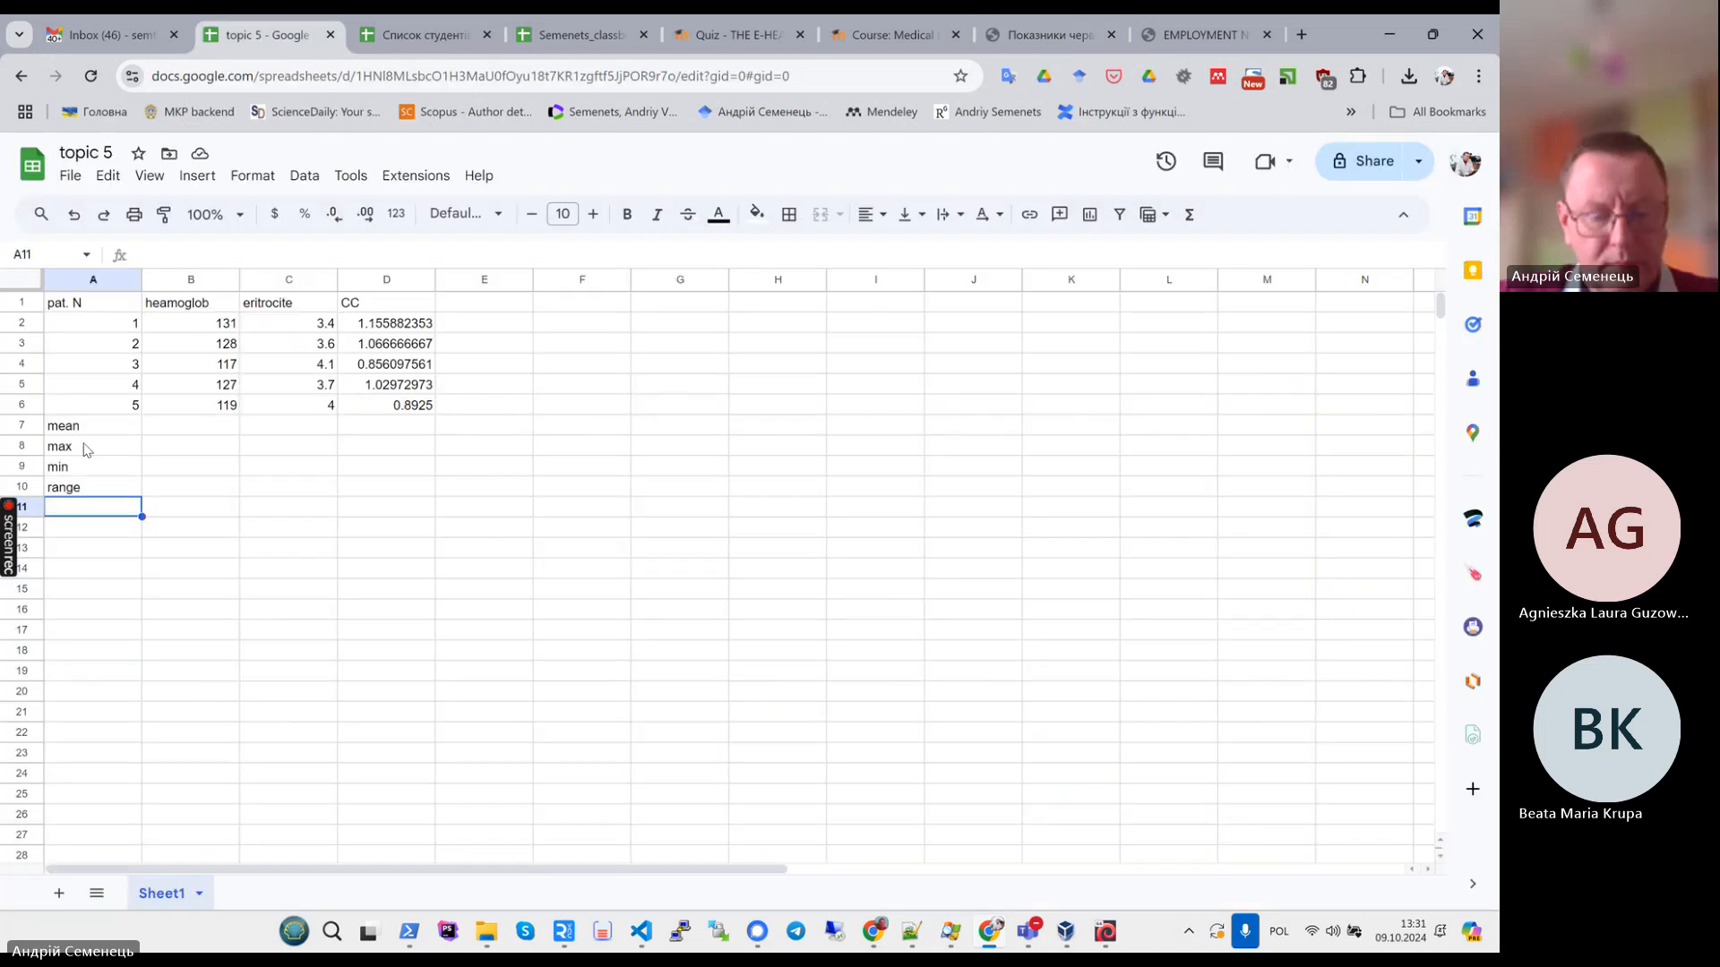
{"action": "type", "text": "stde"}
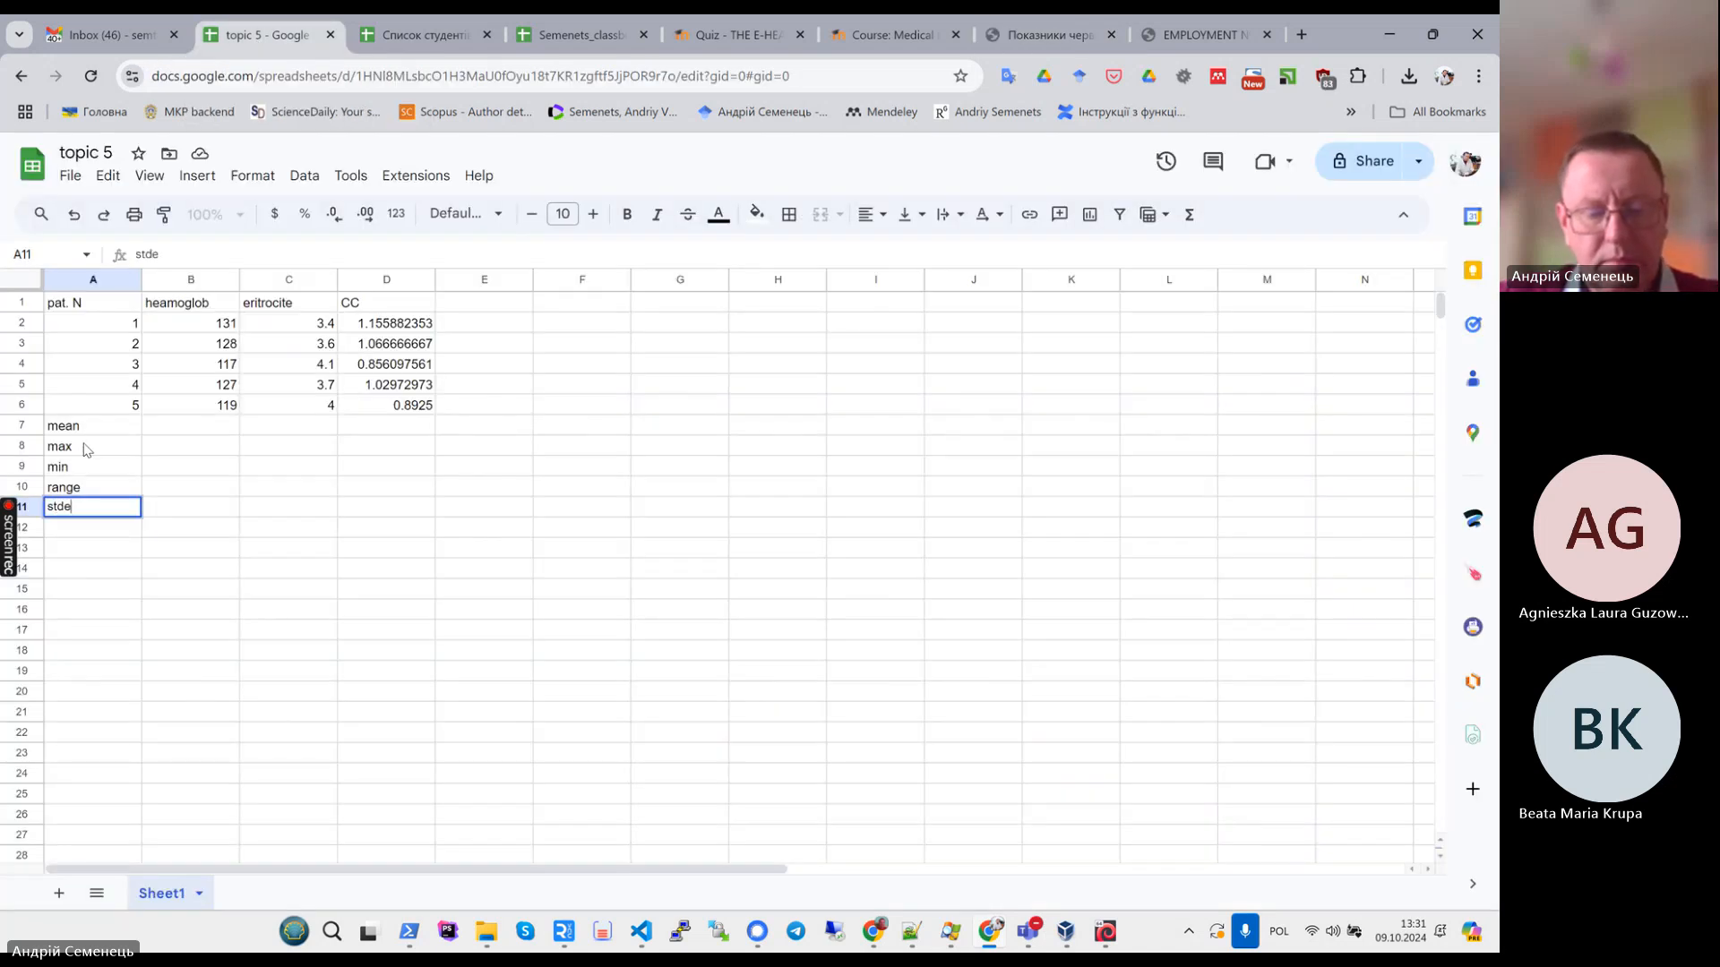
{"action": "type", "text": "v"}
{"action": "key", "text": "Return"}
{"action": "type", "text": "mean err"}
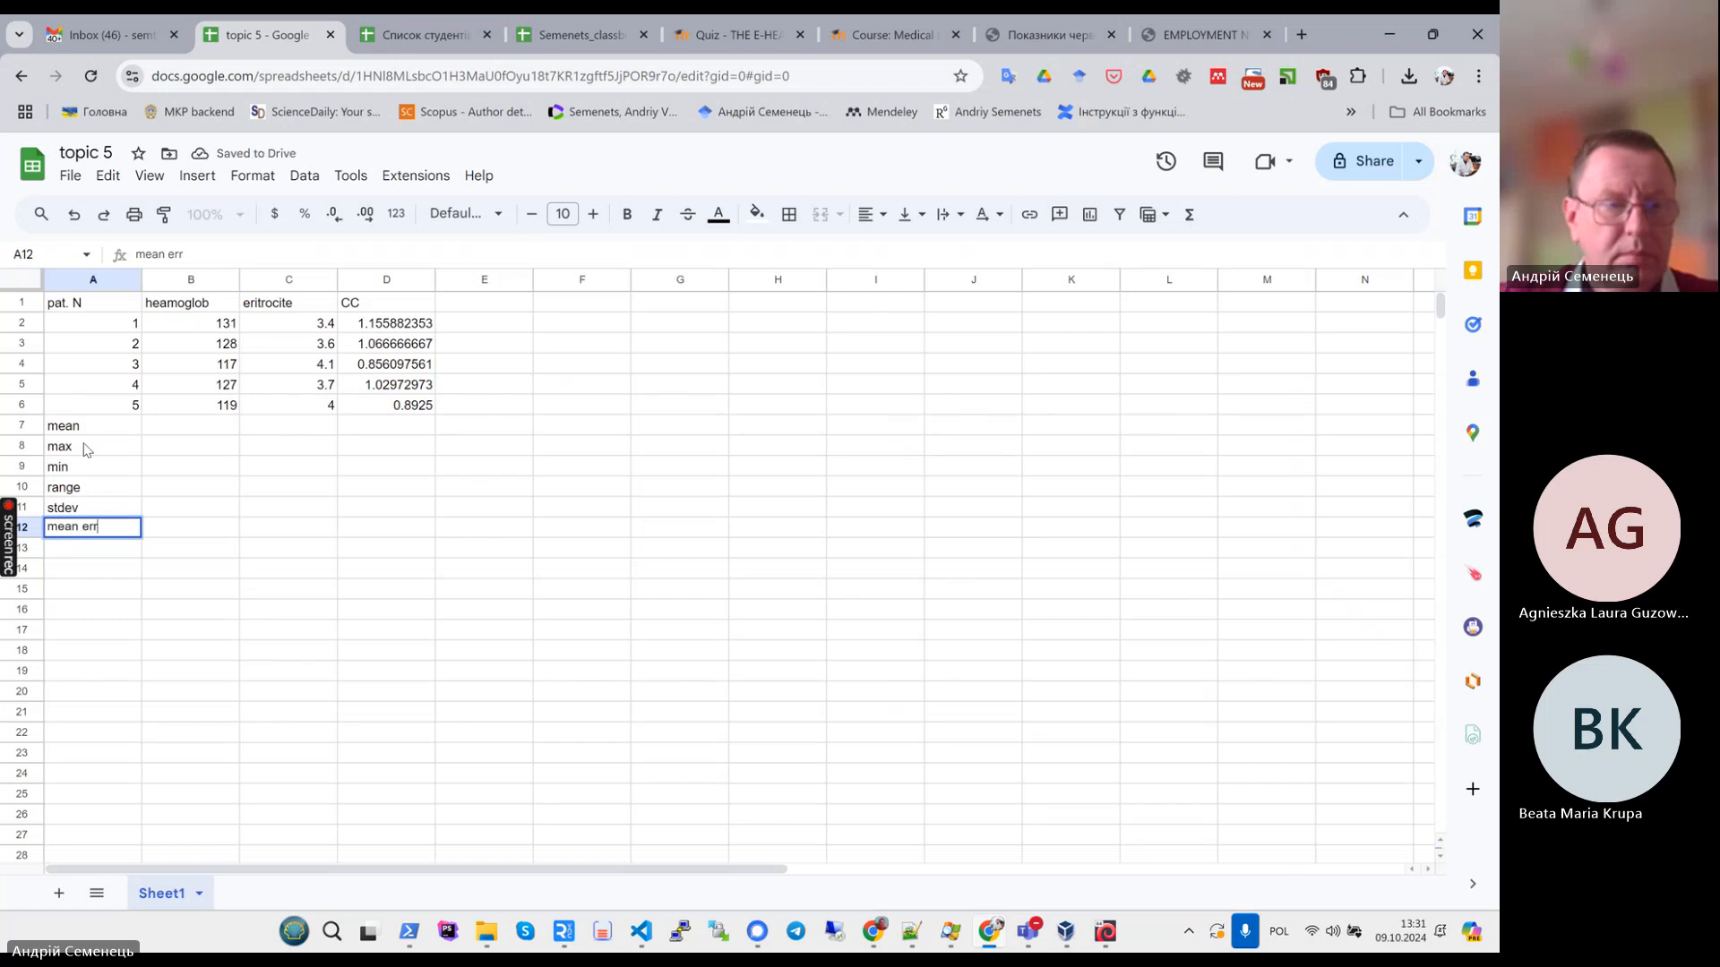
{"action": "key", "text": "Return"}
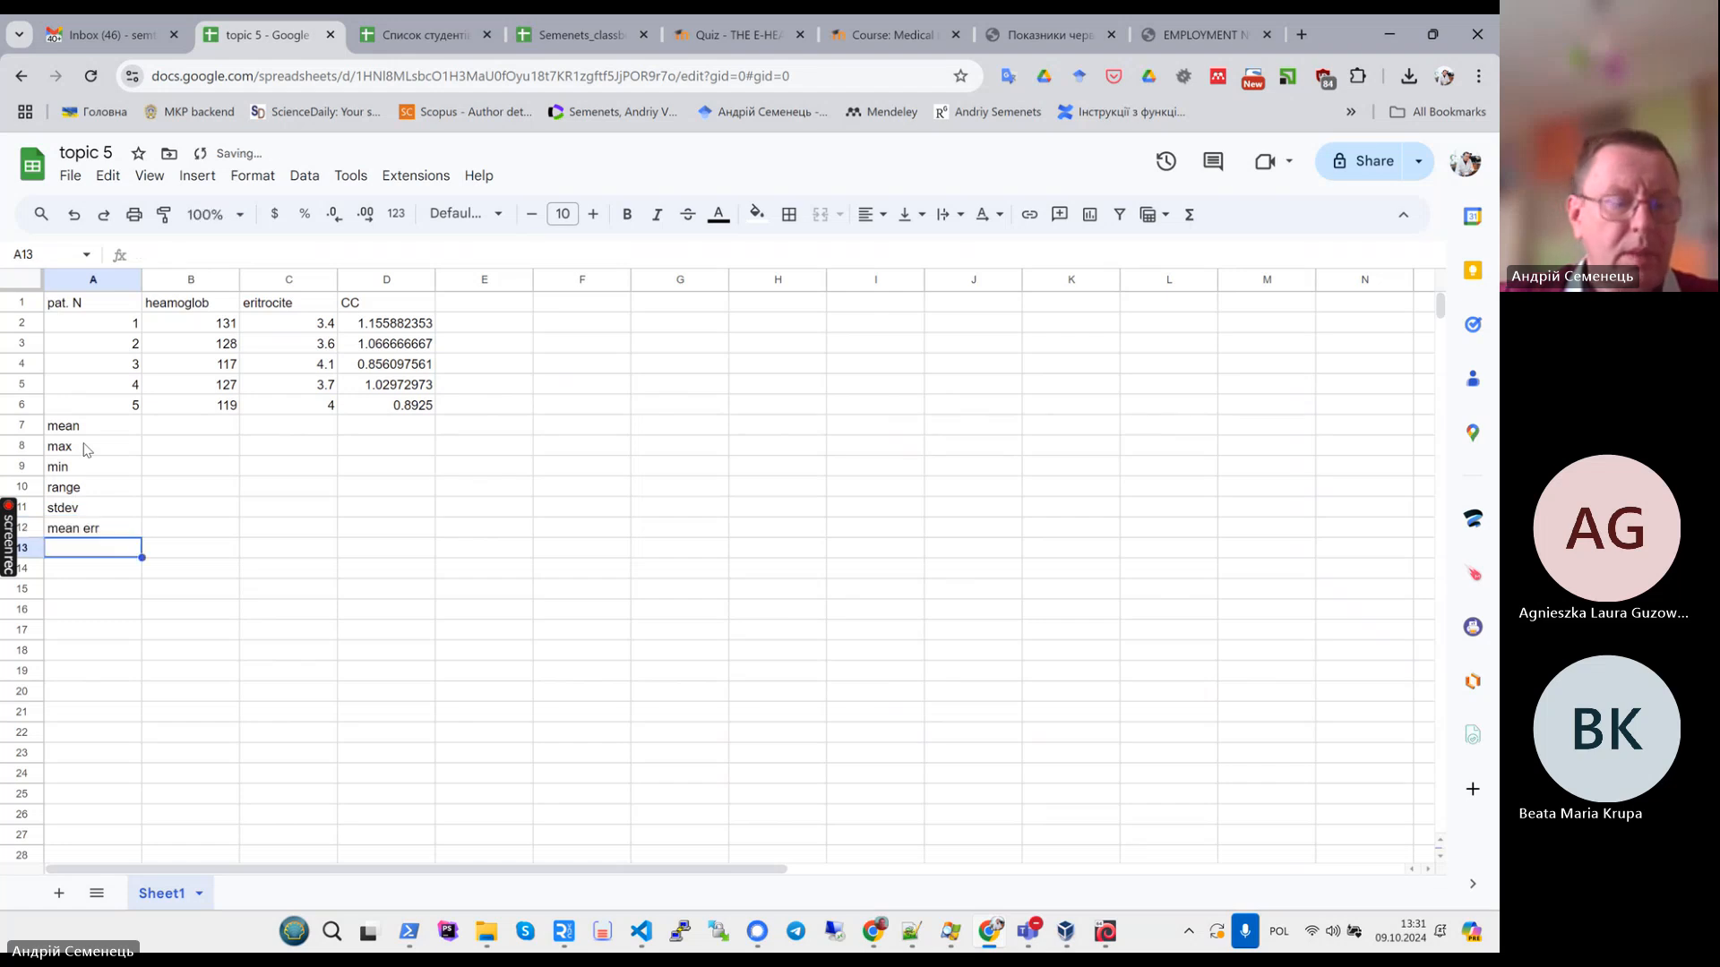
{"action": "key", "text": "Up"}
{"action": "key", "text": "Up"}
{"action": "key", "text": "Up"}
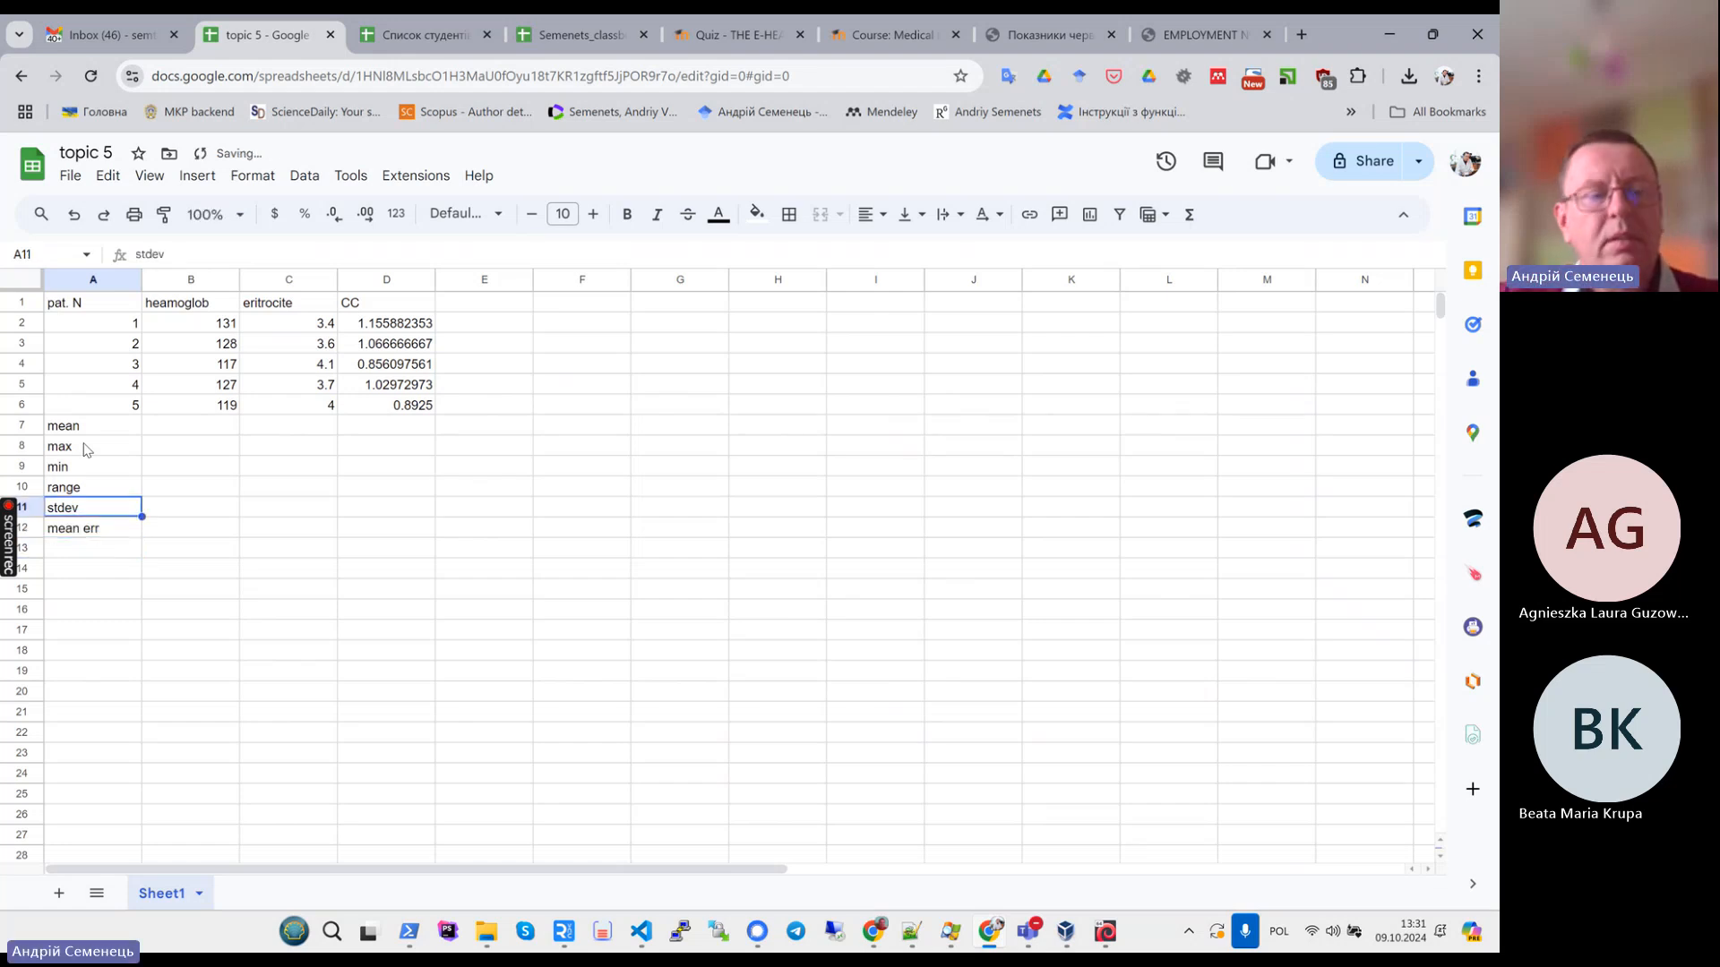
{"action": "left_click", "coordinate": [199, 427]}
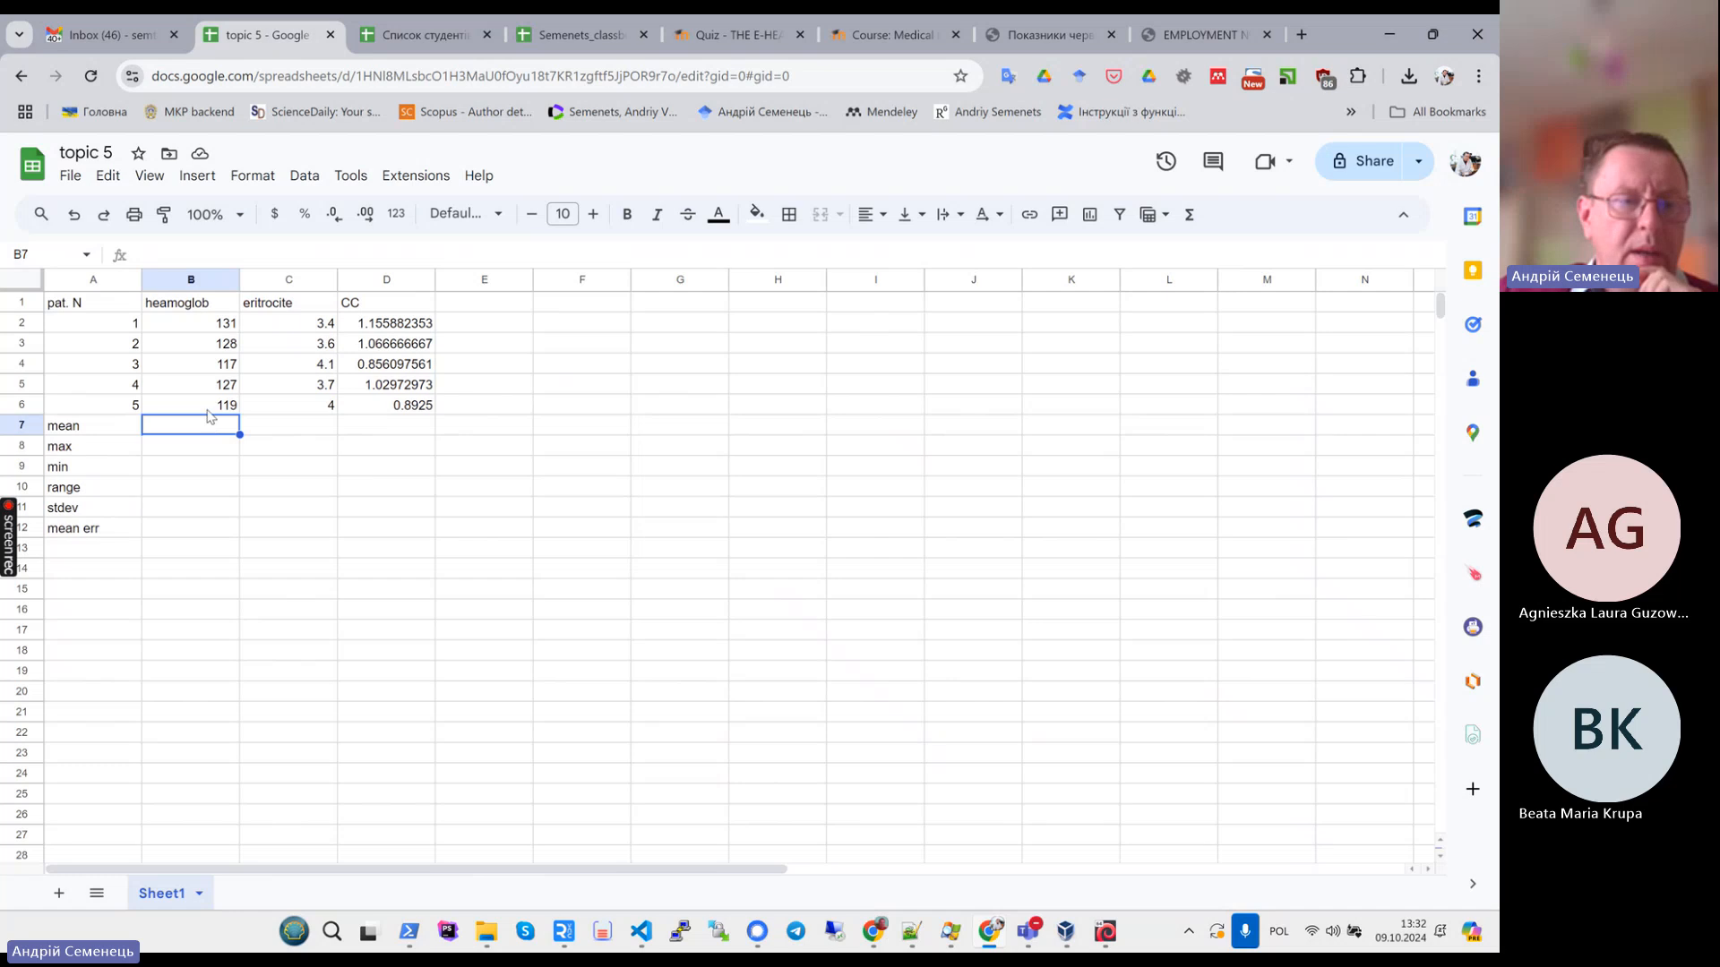
{"action": "left_click_drag", "start_coordinate": [194, 323], "coordinate": [399, 407]}
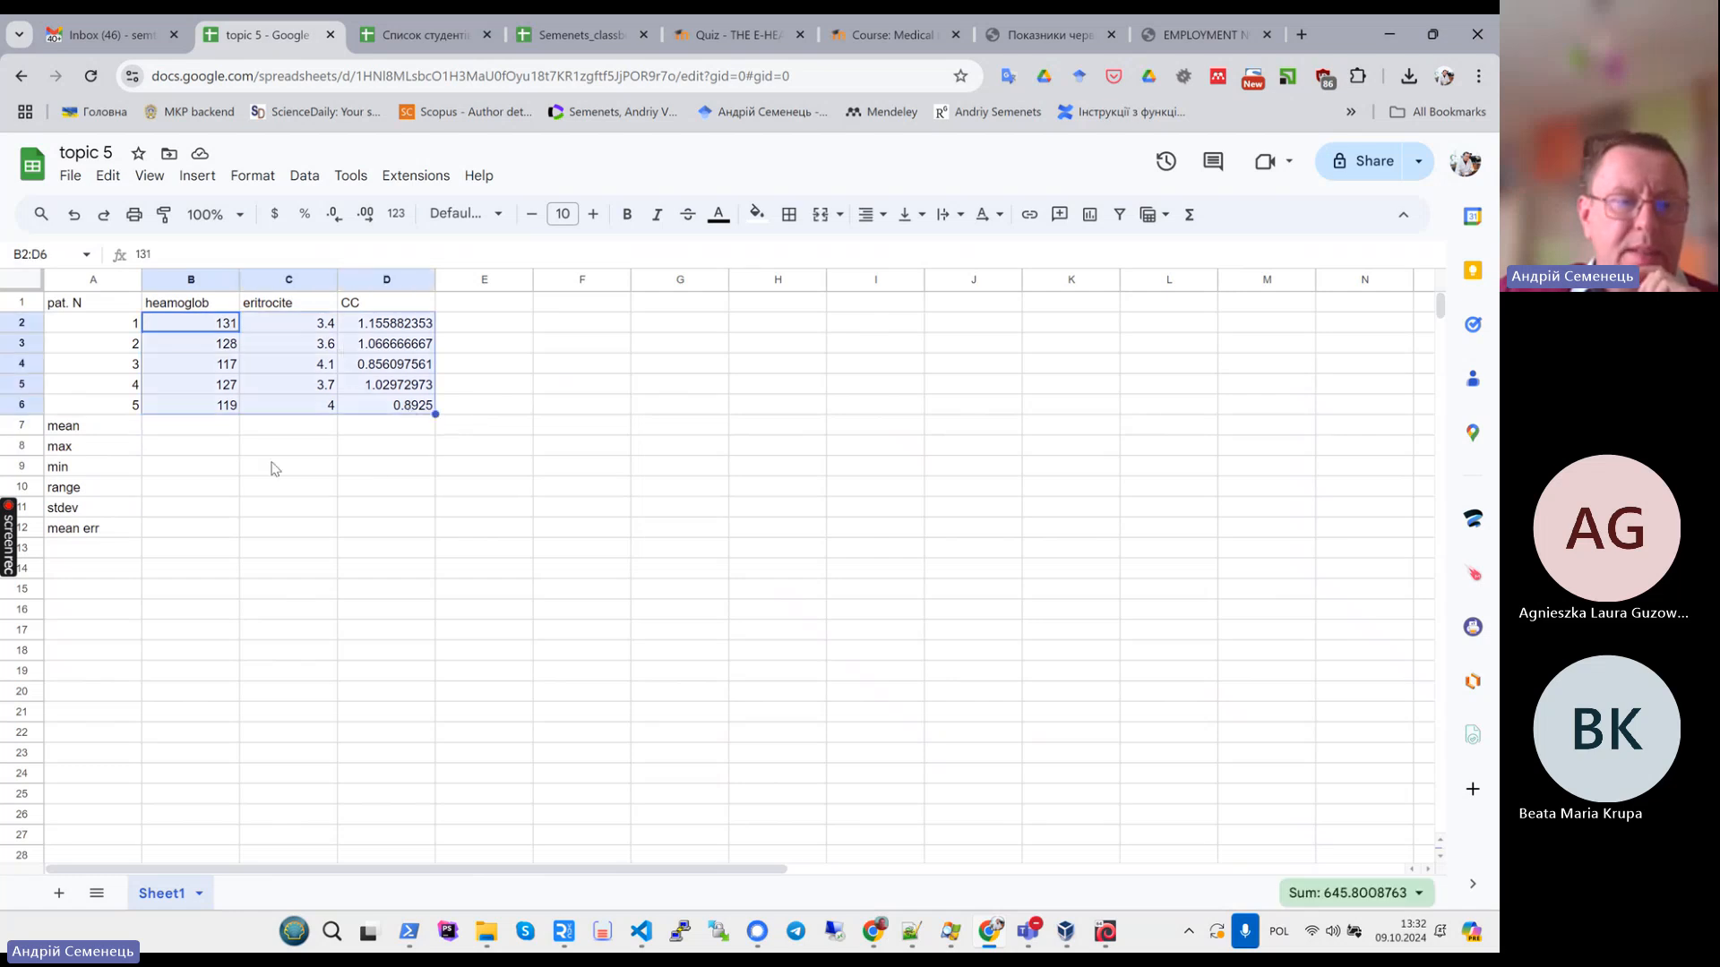
{"action": "left_click", "coordinate": [174, 437]}
{"action": "left_click", "coordinate": [215, 528]}
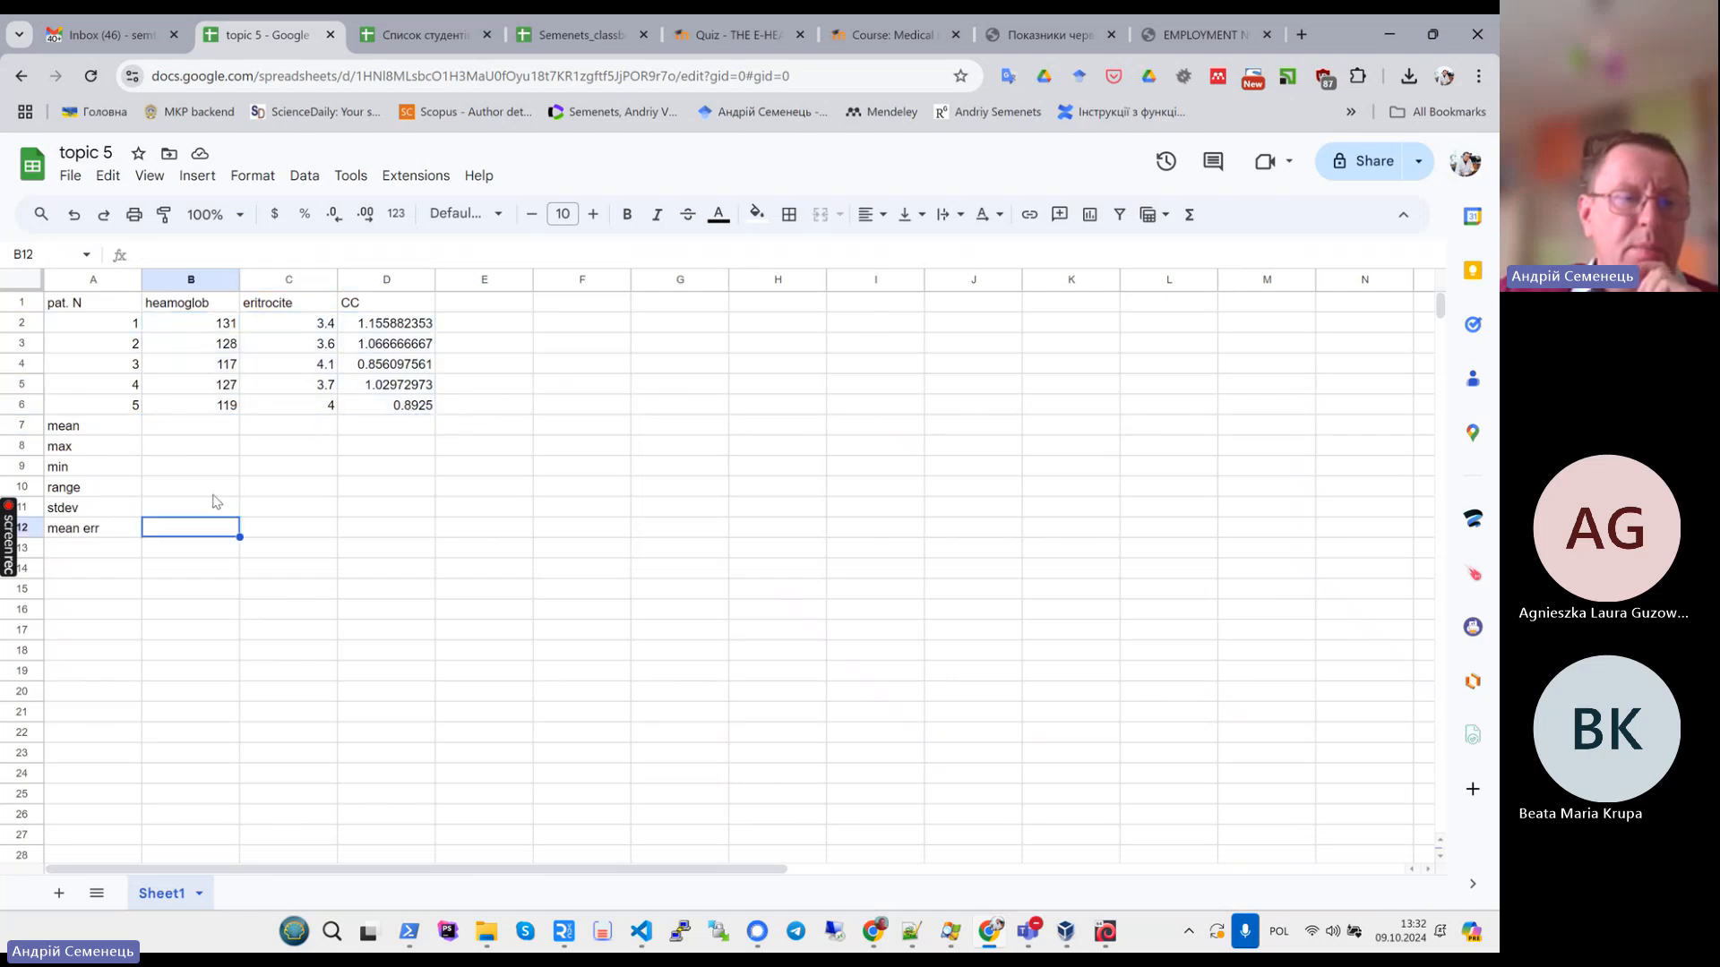
{"action": "left_click_drag", "start_coordinate": [179, 431], "coordinate": [394, 566]}
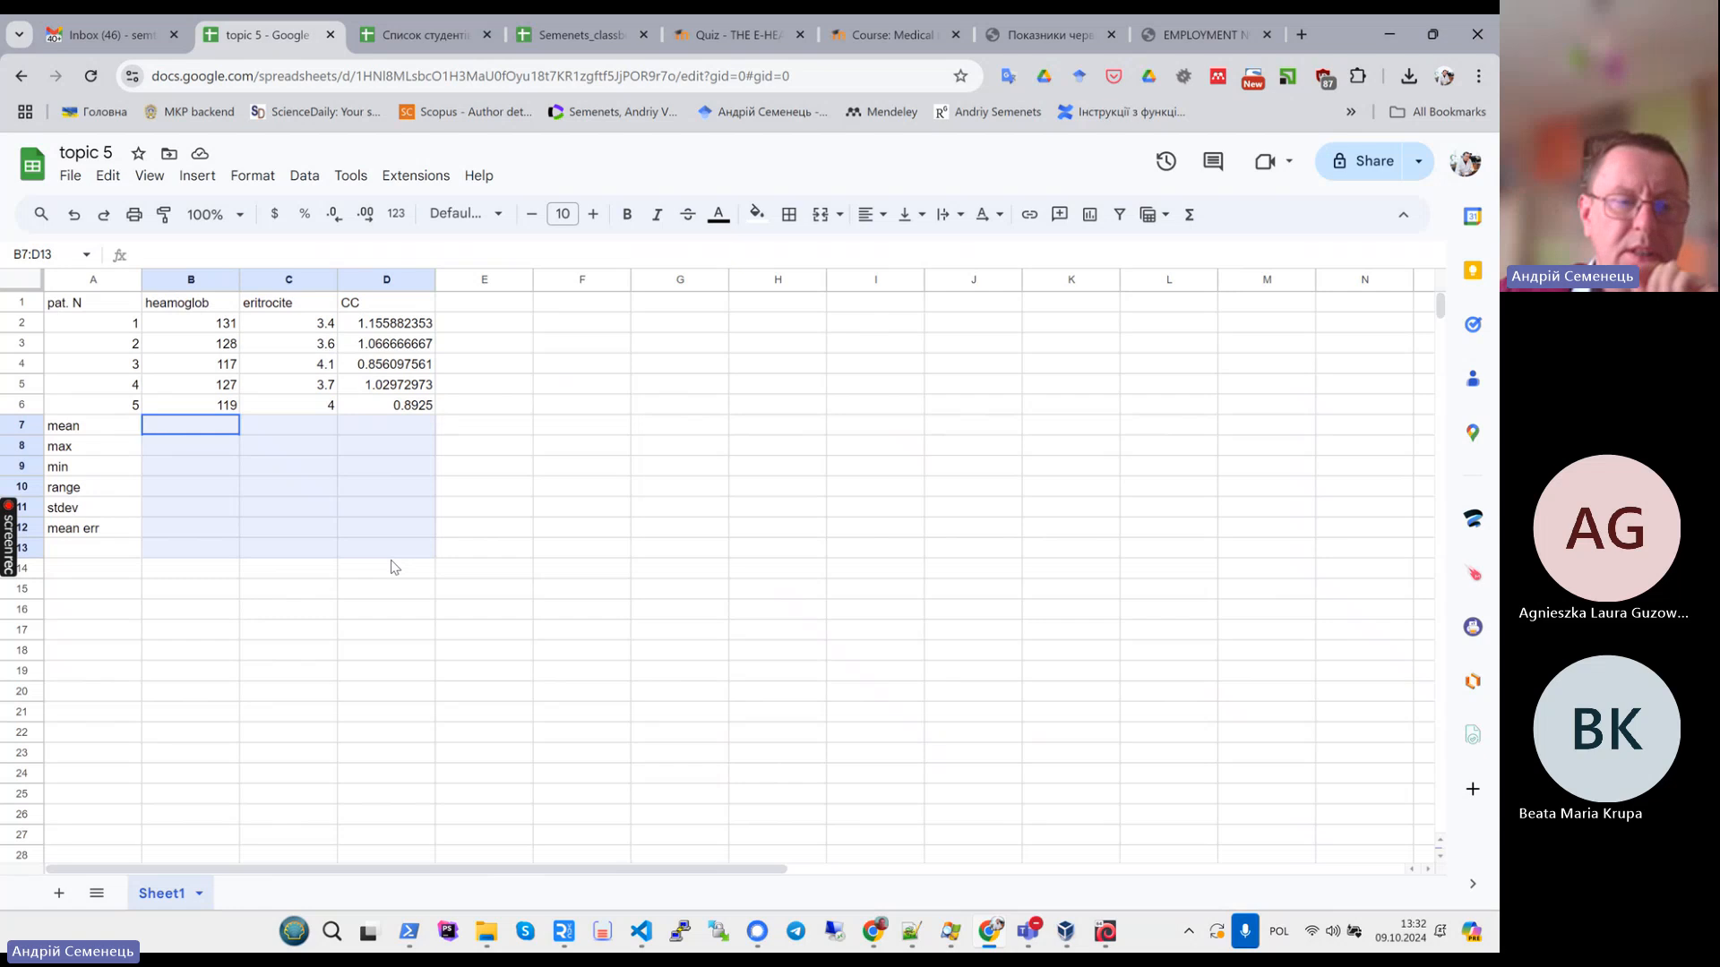
{"action": "left_click", "coordinate": [199, 627]}
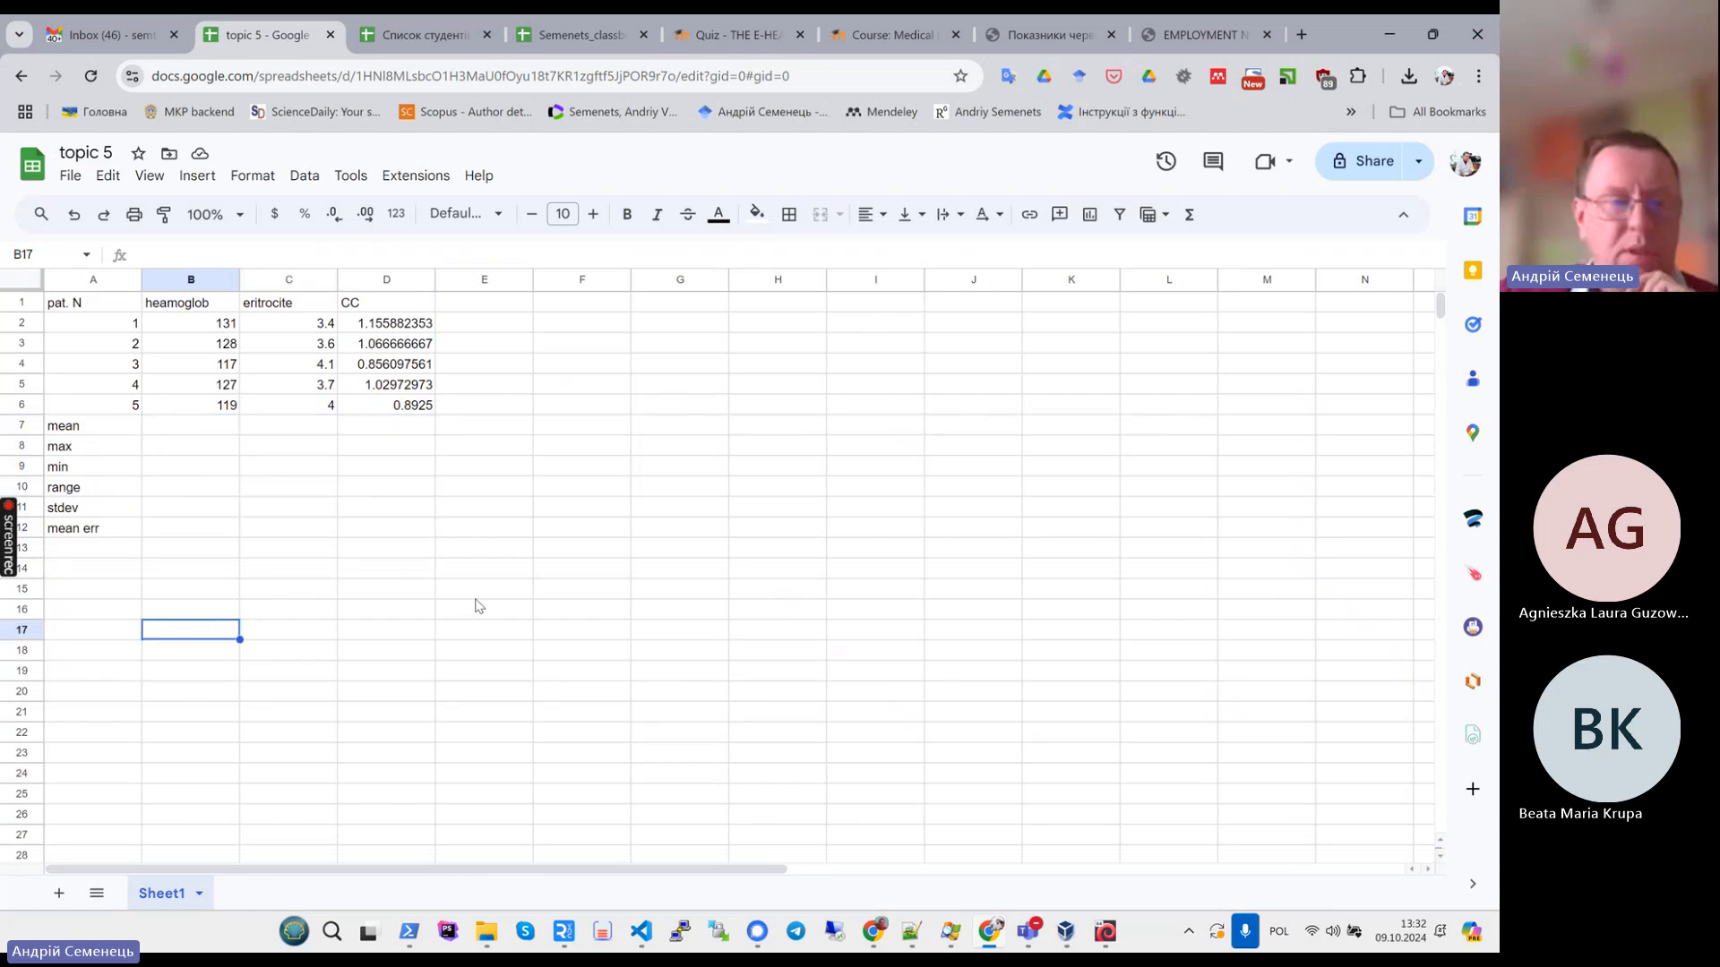
- Calculate the mean in row 7 with AVERAGE(B2:B6) and fill it across to the eritrocite and CC columns
{"action": "left_click", "coordinate": [169, 430]}
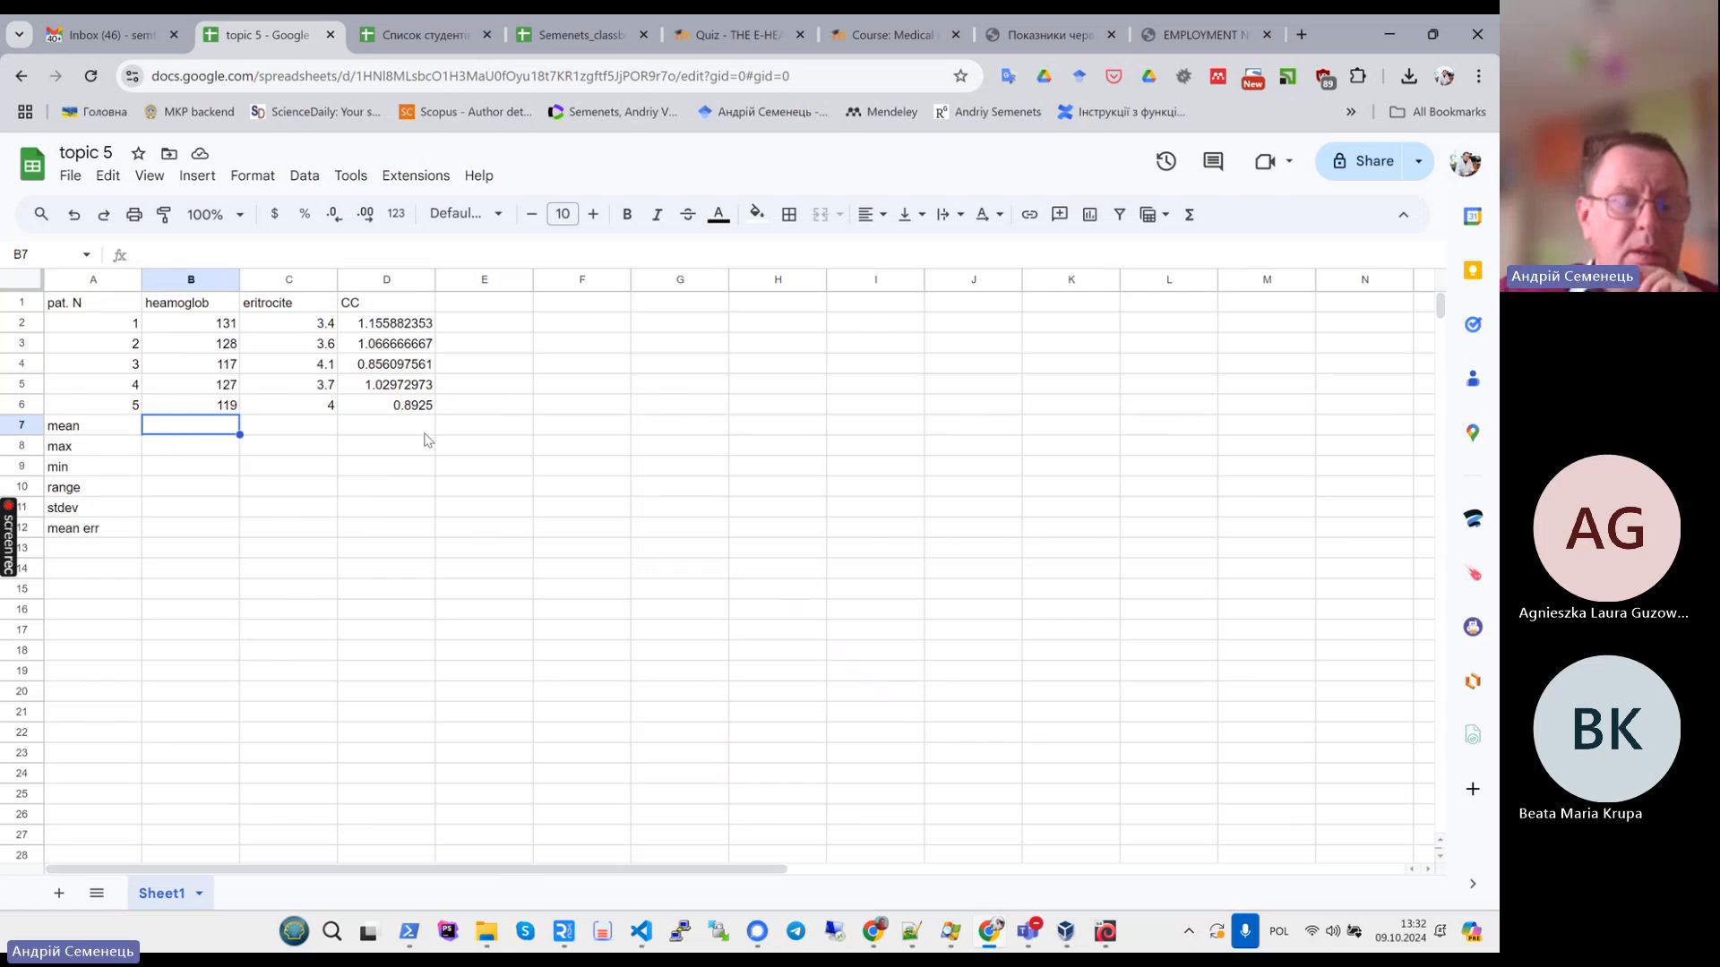
{"action": "type", "text": "="}
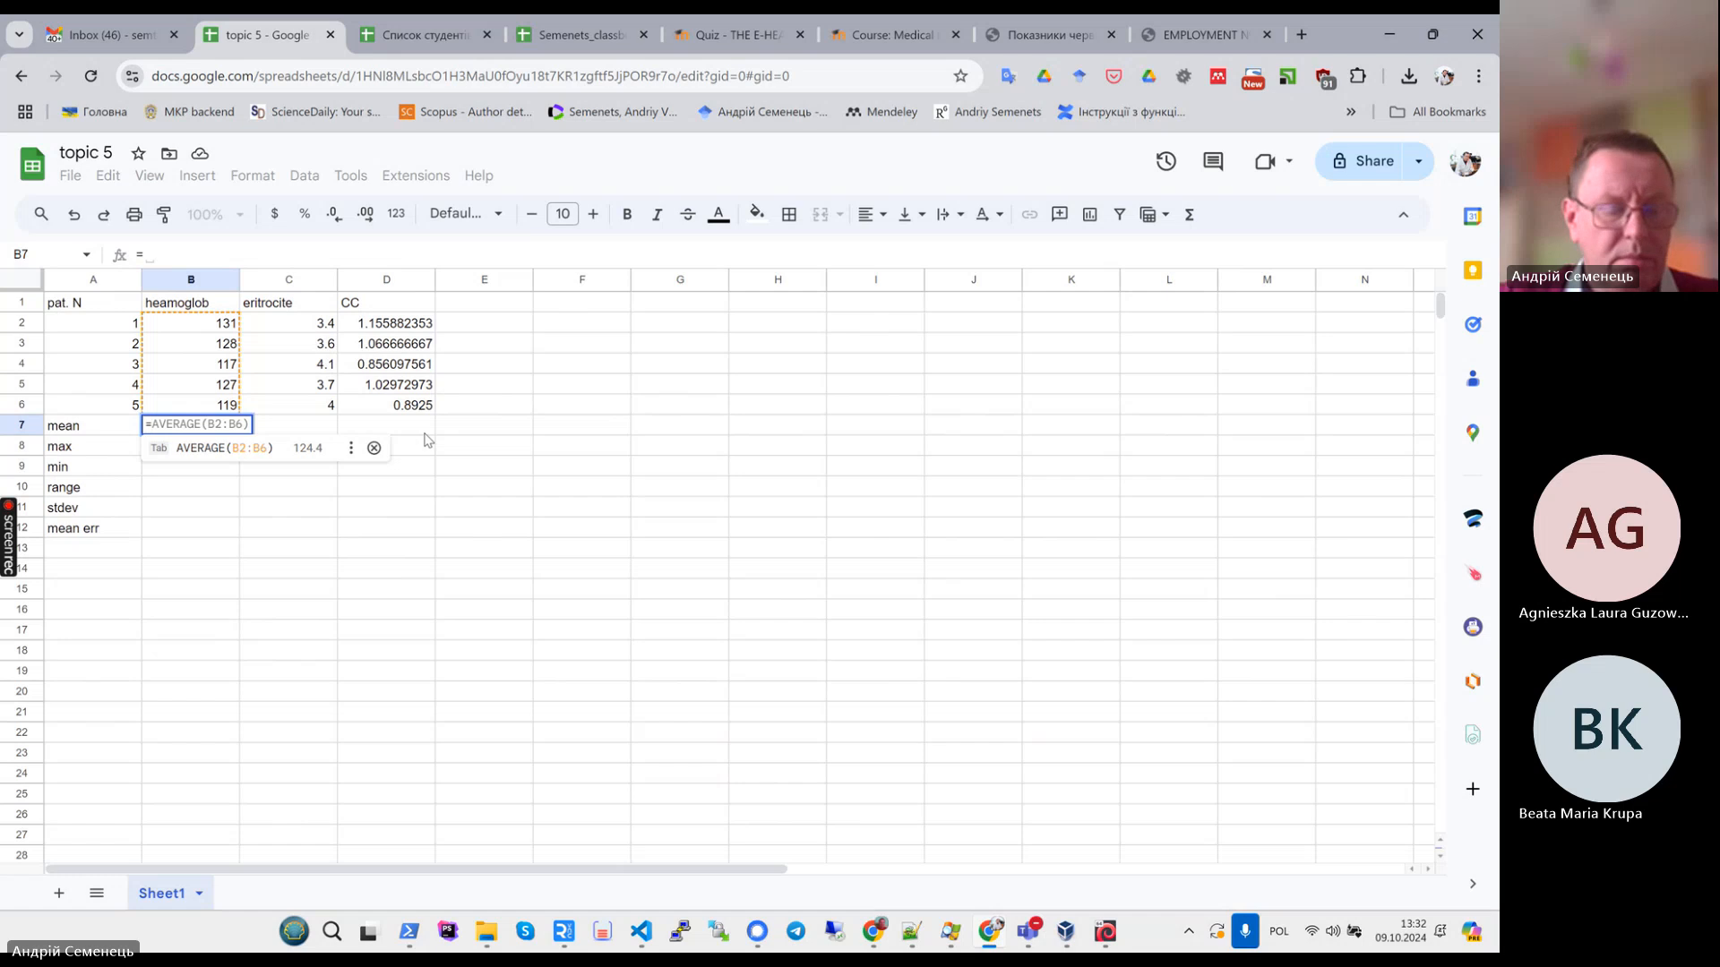
{"action": "key", "text": "alt+shift"}
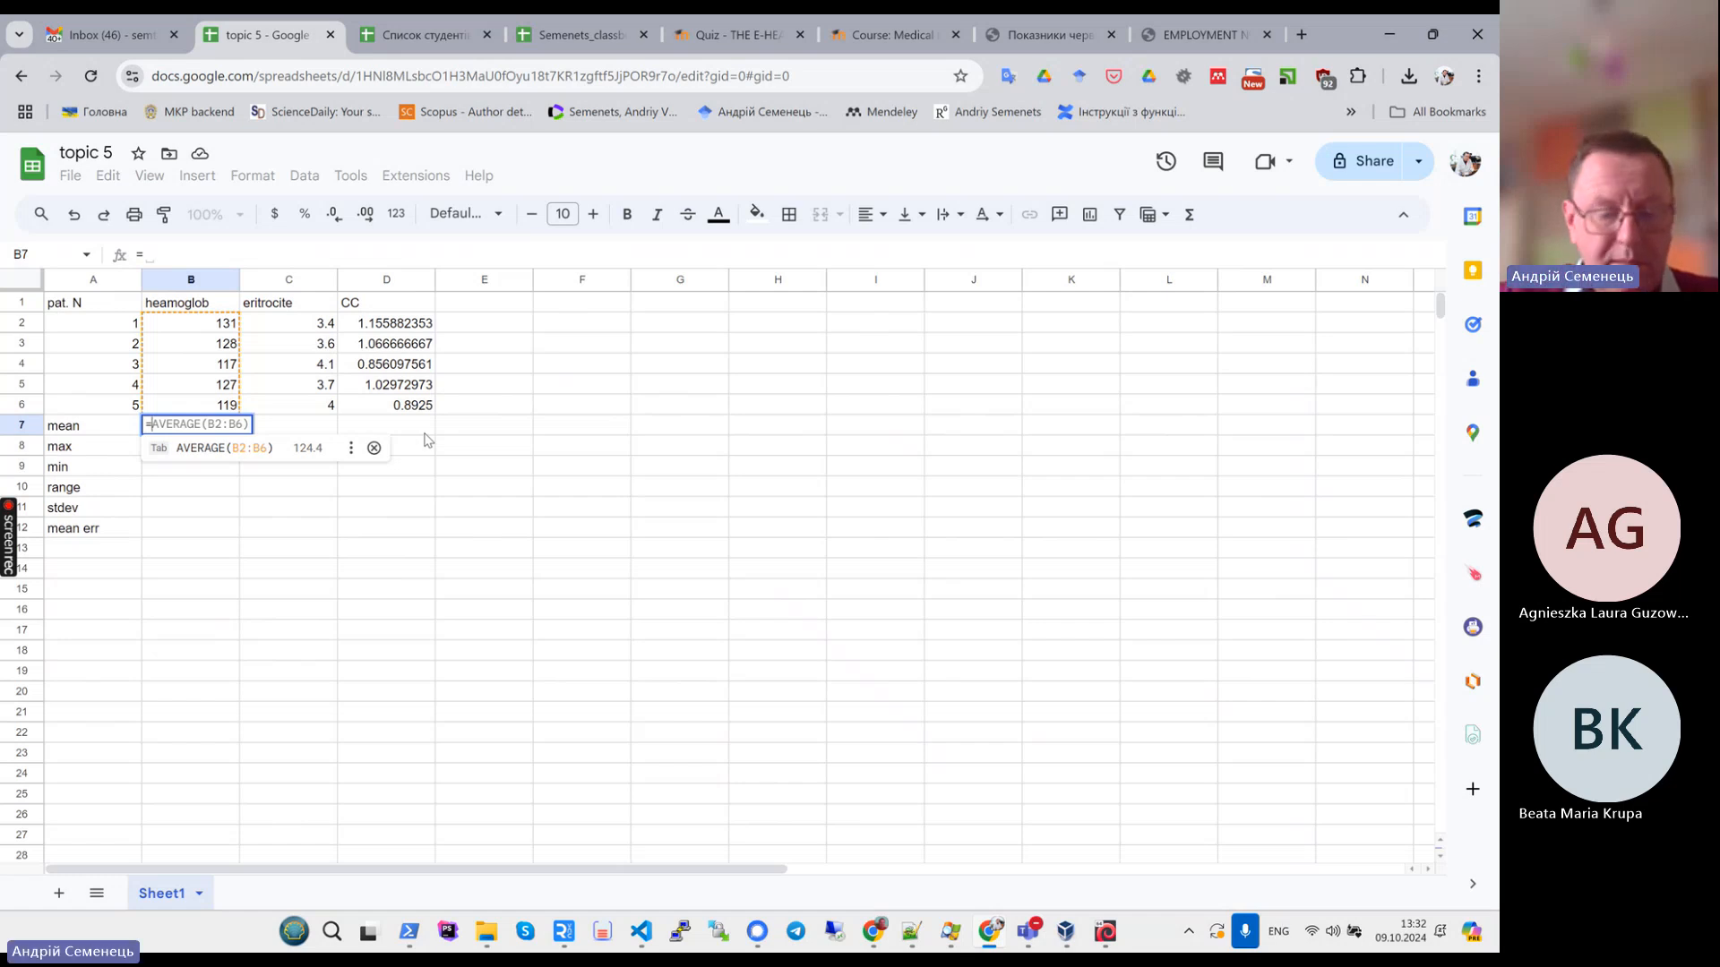
{"action": "type", "text": "meo"}
{"action": "key", "text": "BackSpace"}
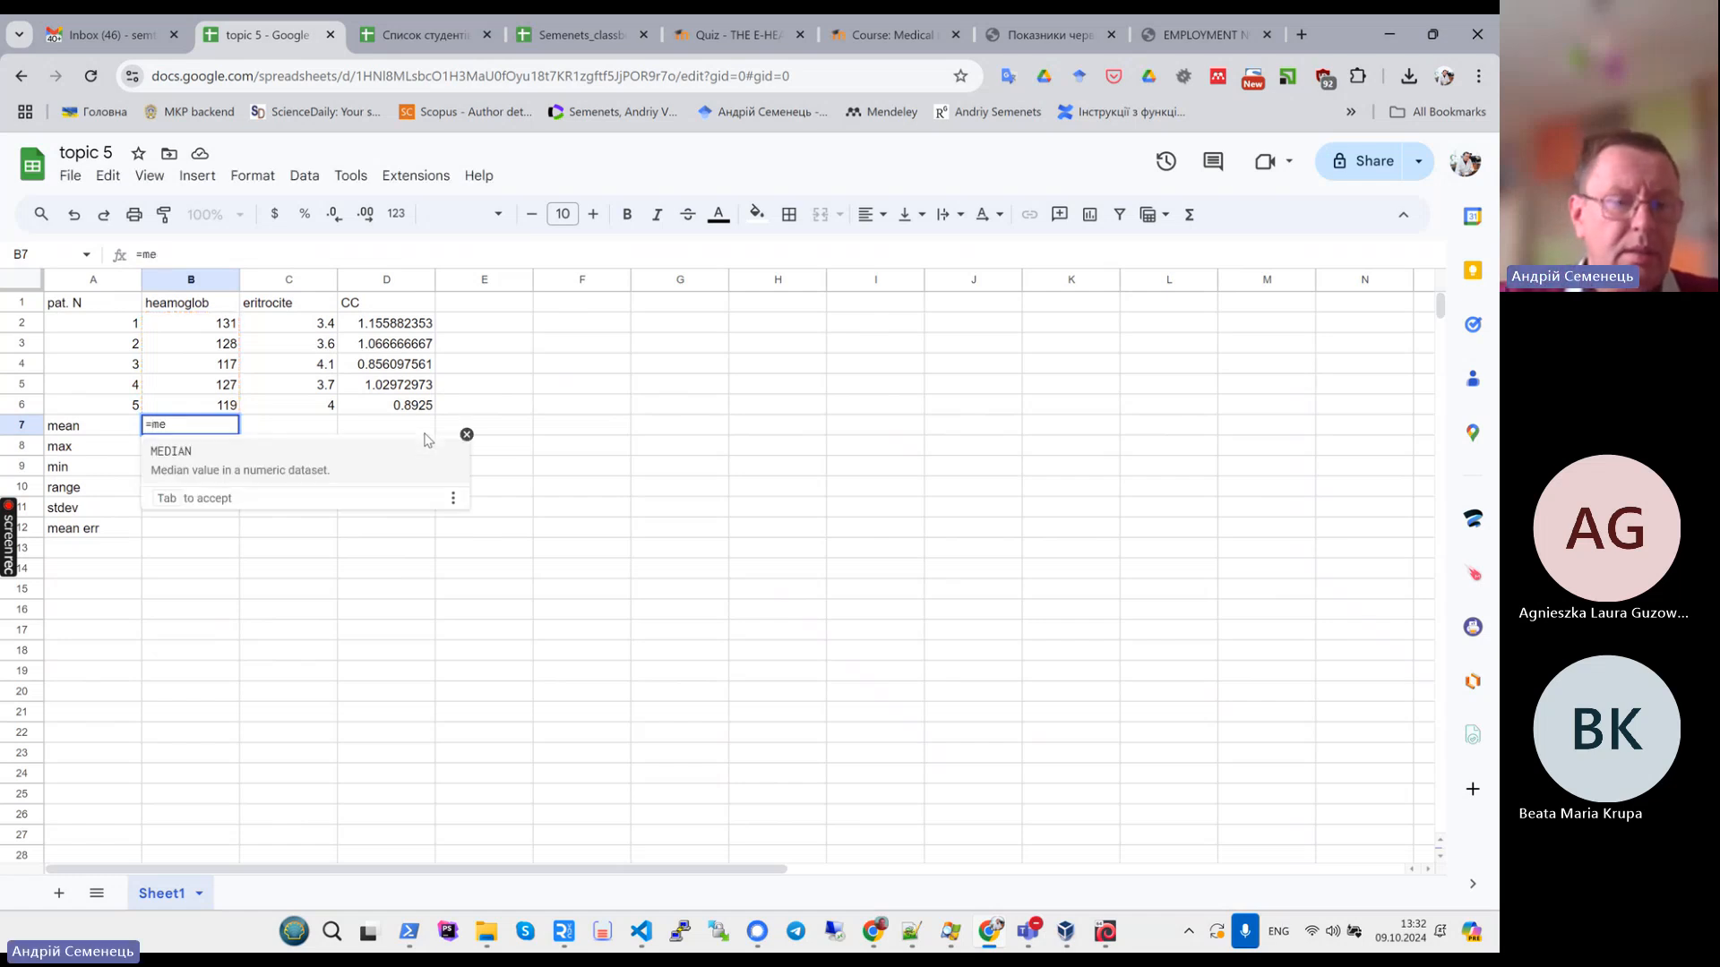
{"action": "type", "text": "o"}
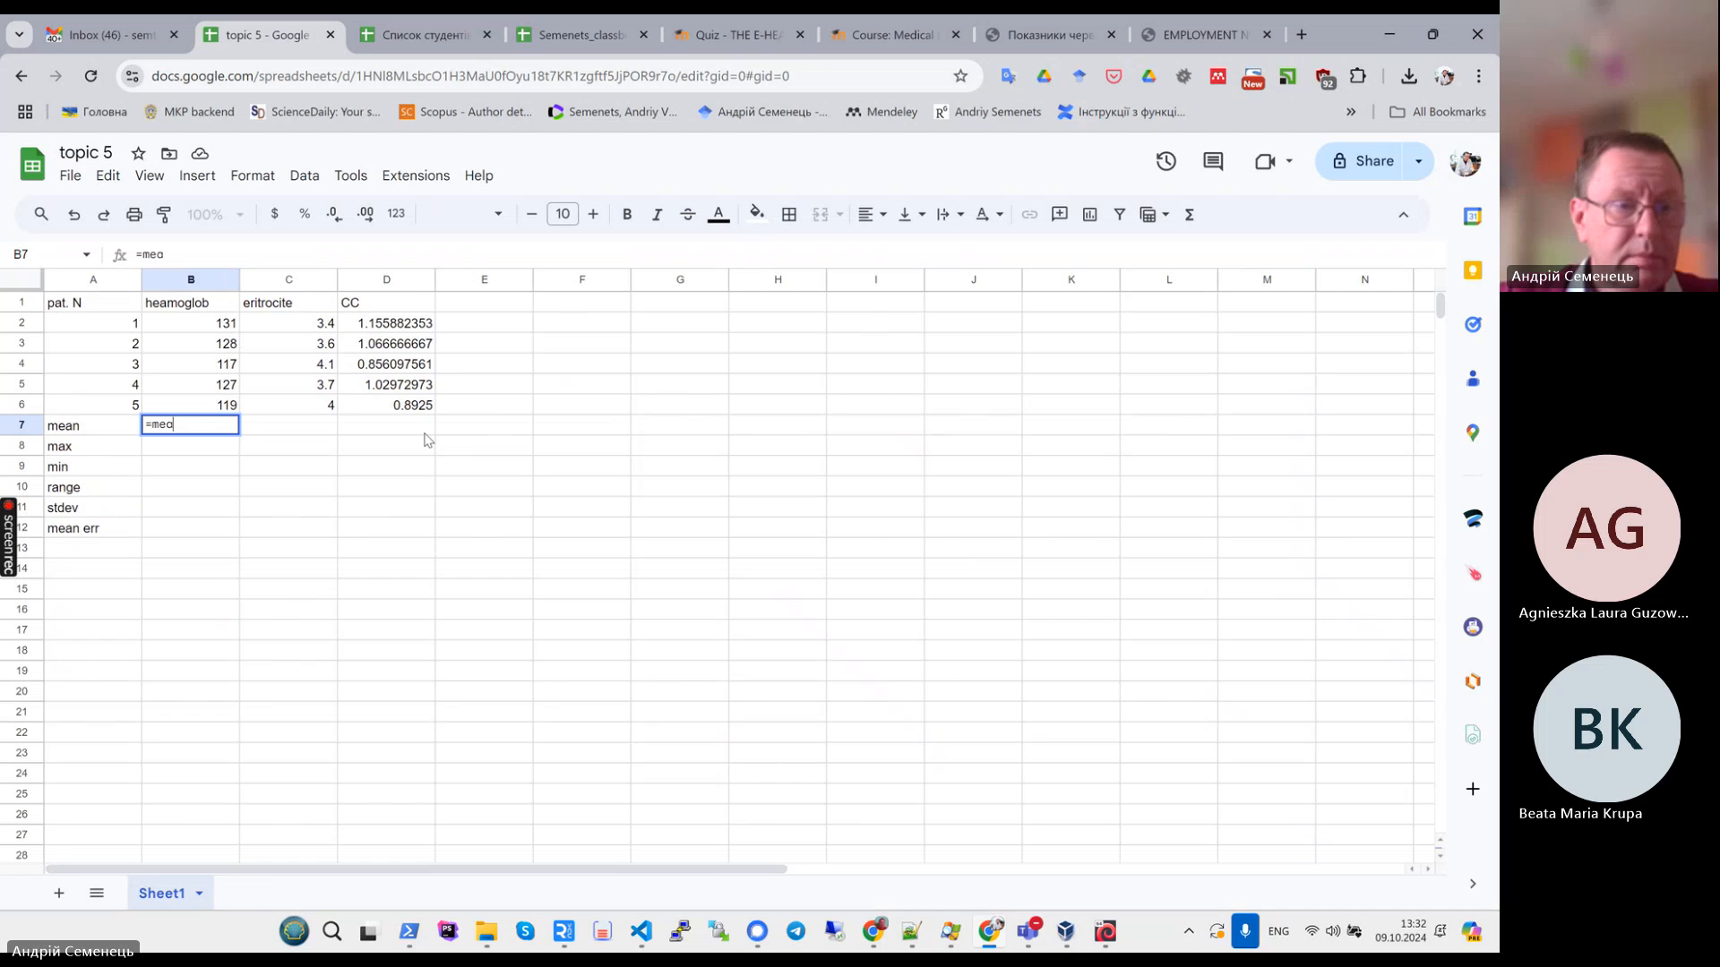
{"action": "key", "text": "BackSpace"}
{"action": "key", "text": "BackSpace"}
{"action": "key", "text": "BackSpace"}
{"action": "type", "text": "ove"}
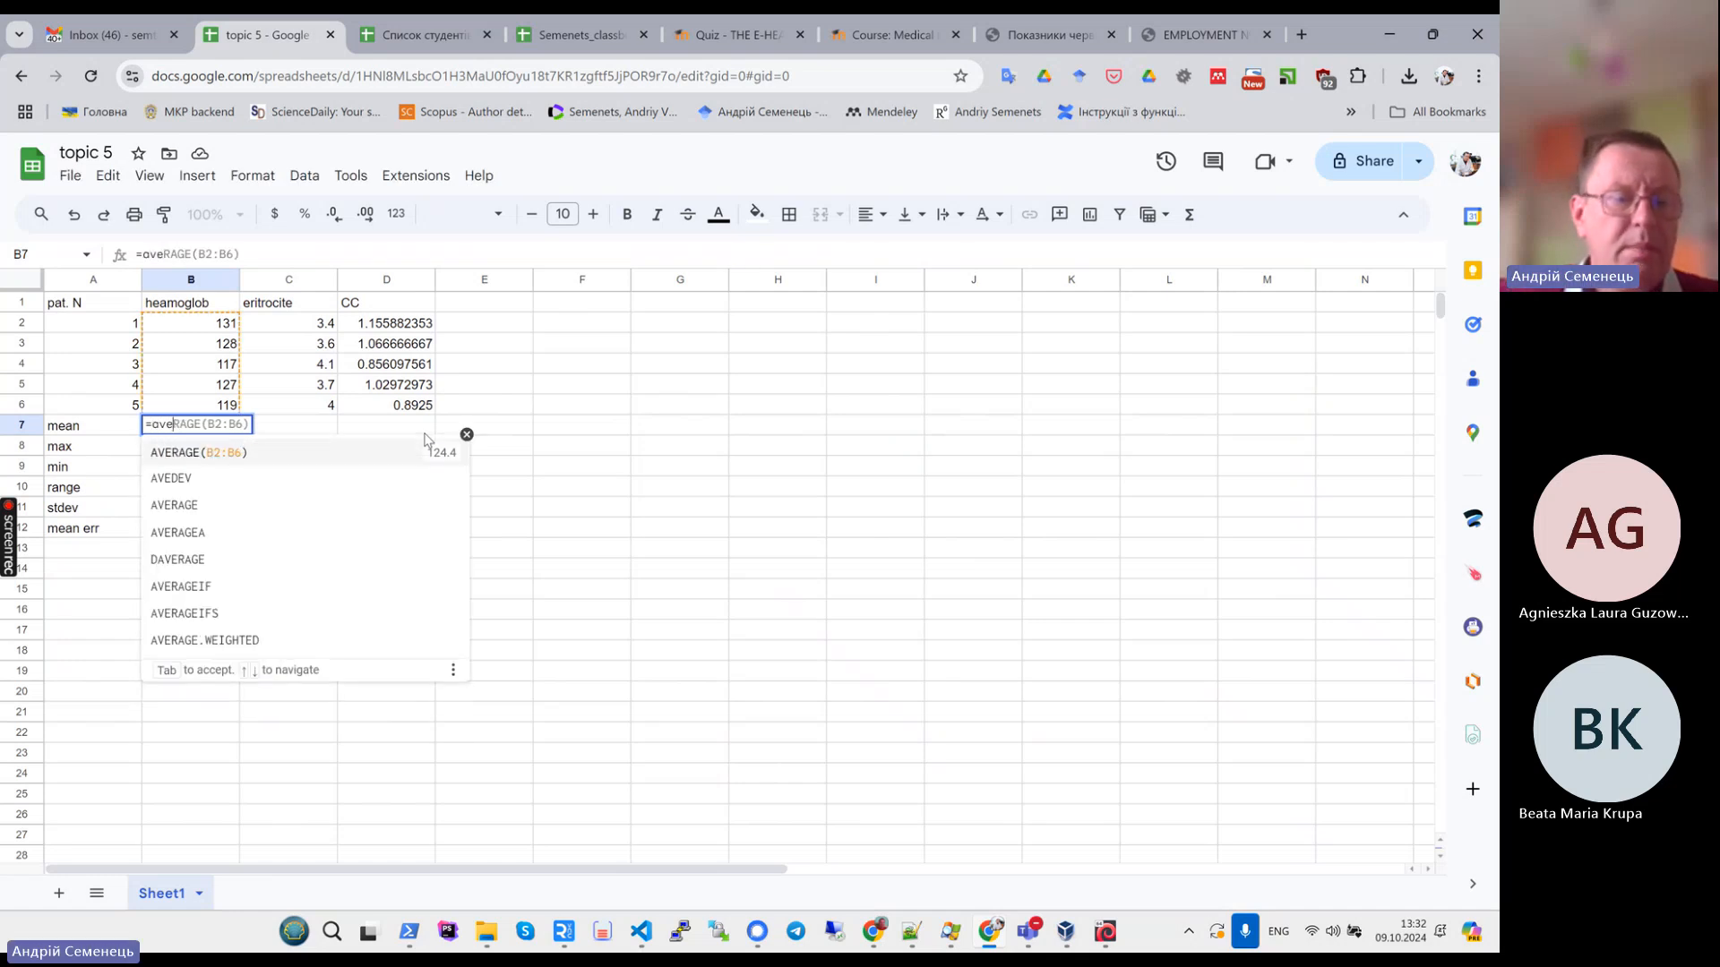
{"action": "left_click", "coordinate": [217, 454]}
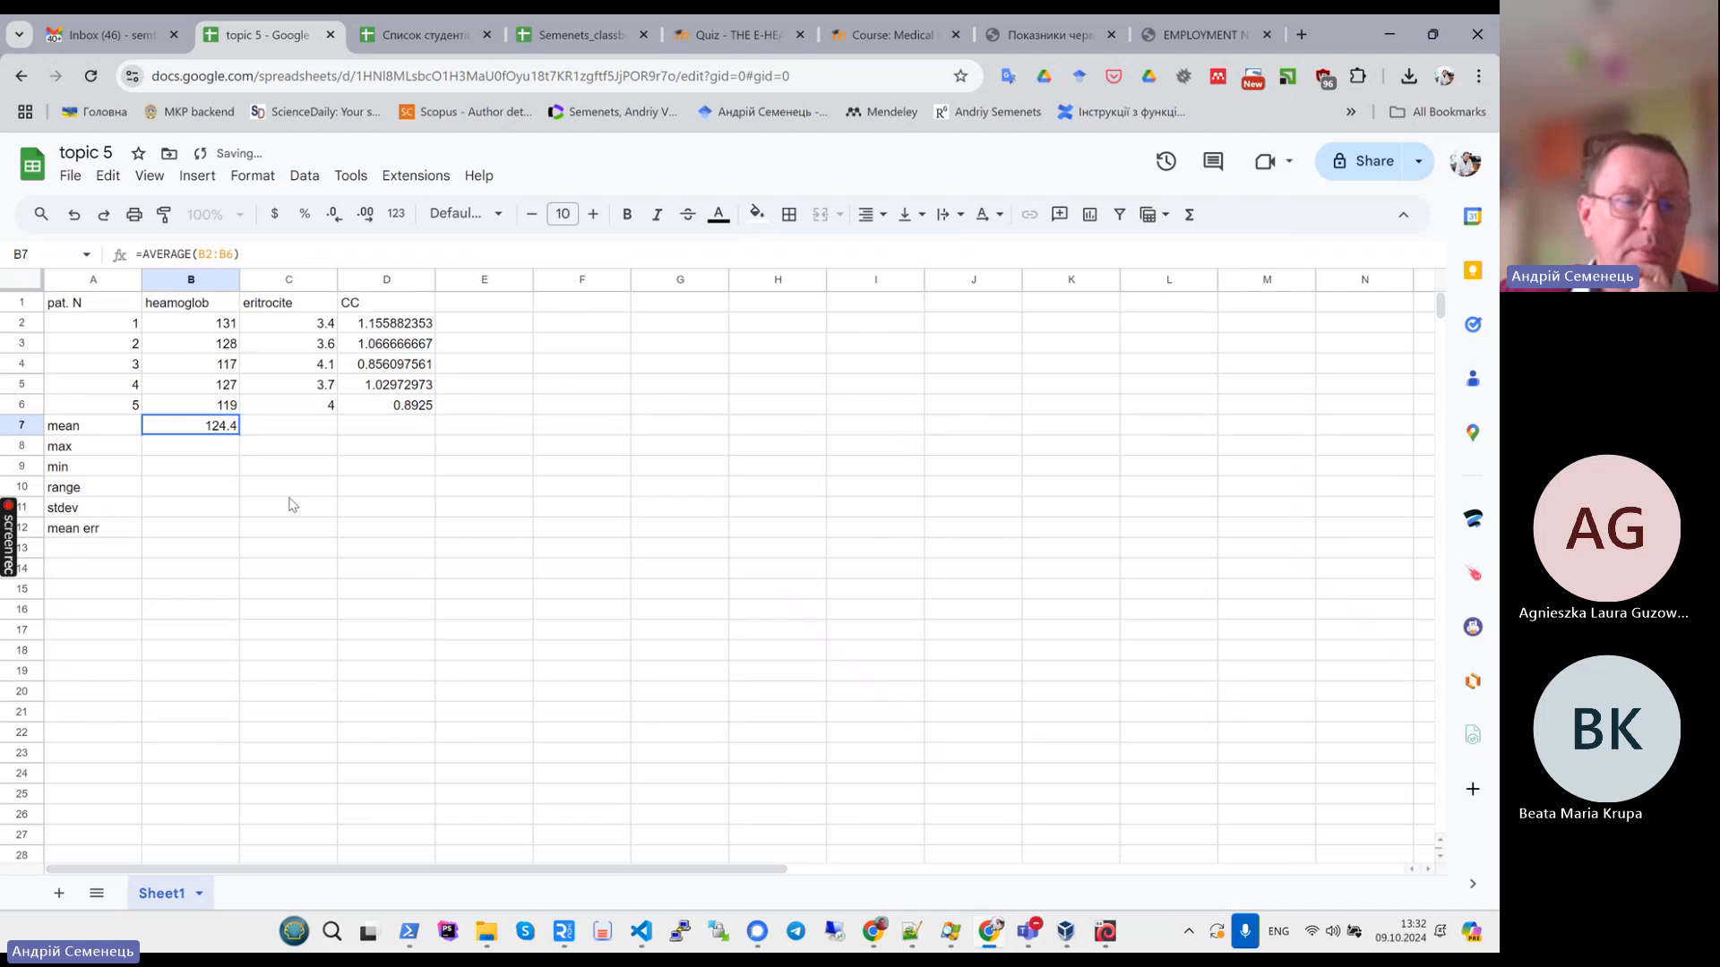
{"action": "left_click", "coordinate": [228, 255]}
{"action": "key", "text": "Escape"}
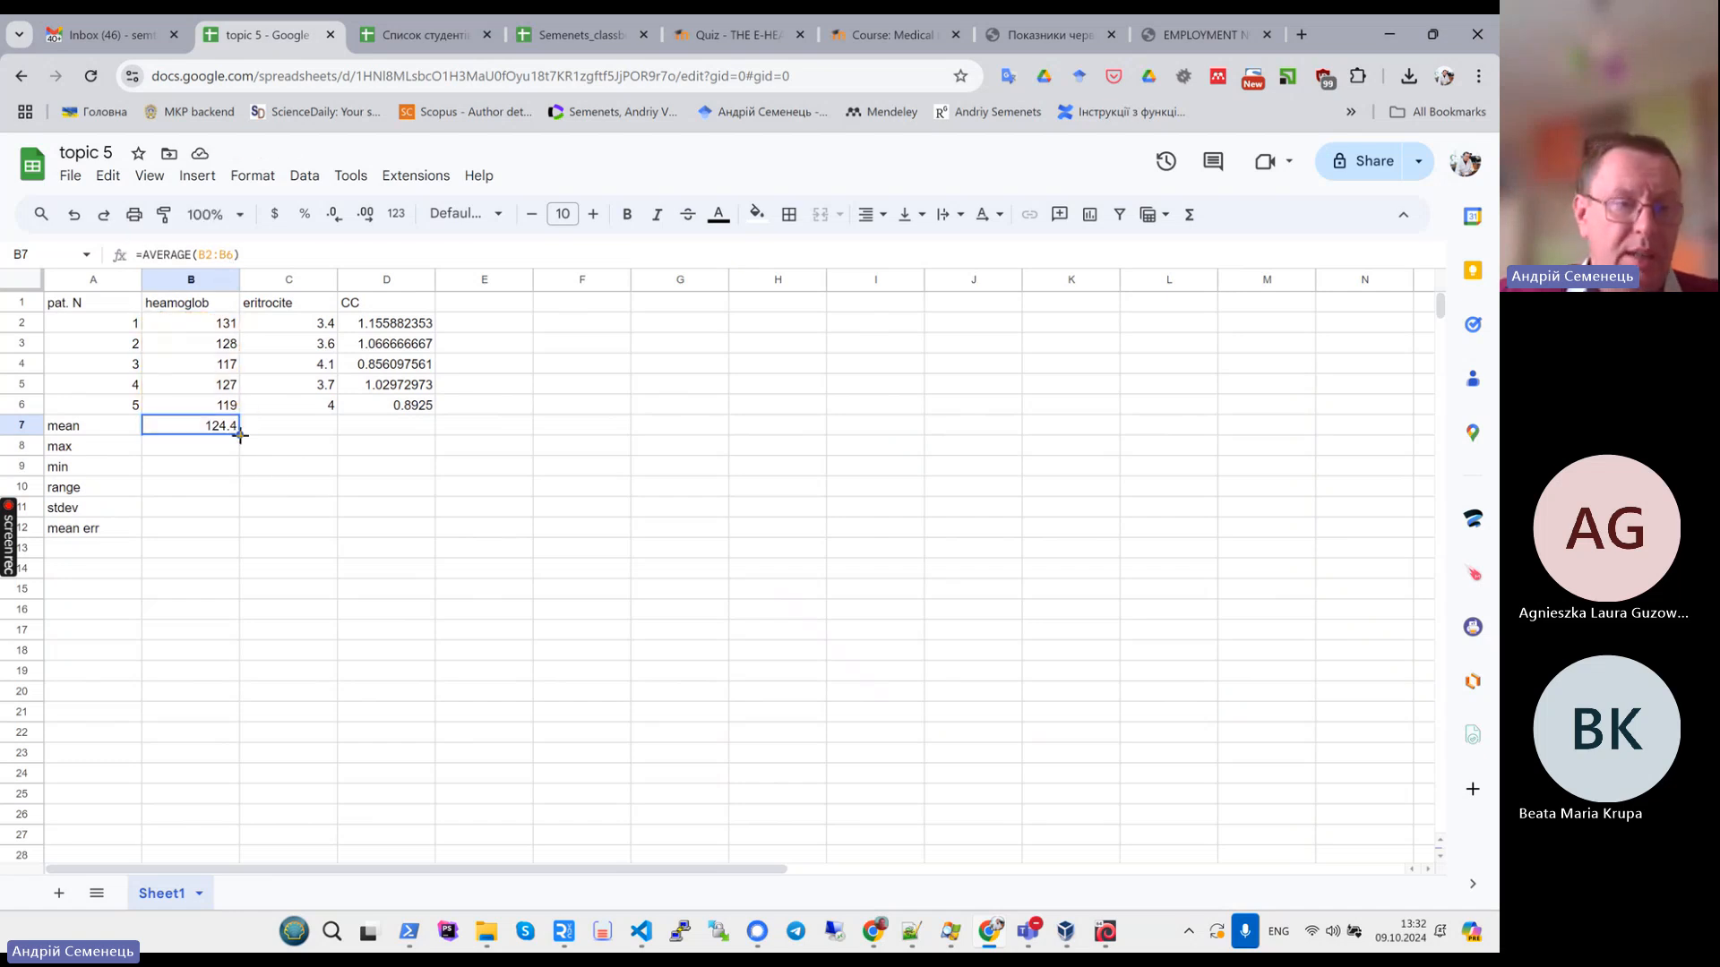
{"action": "left_click_drag", "start_coordinate": [240, 436], "coordinate": [429, 433]}
- Enter MAX(B2:B6) in the max row and fill it across to columns C and D
{"action": "left_click", "coordinate": [203, 455]}
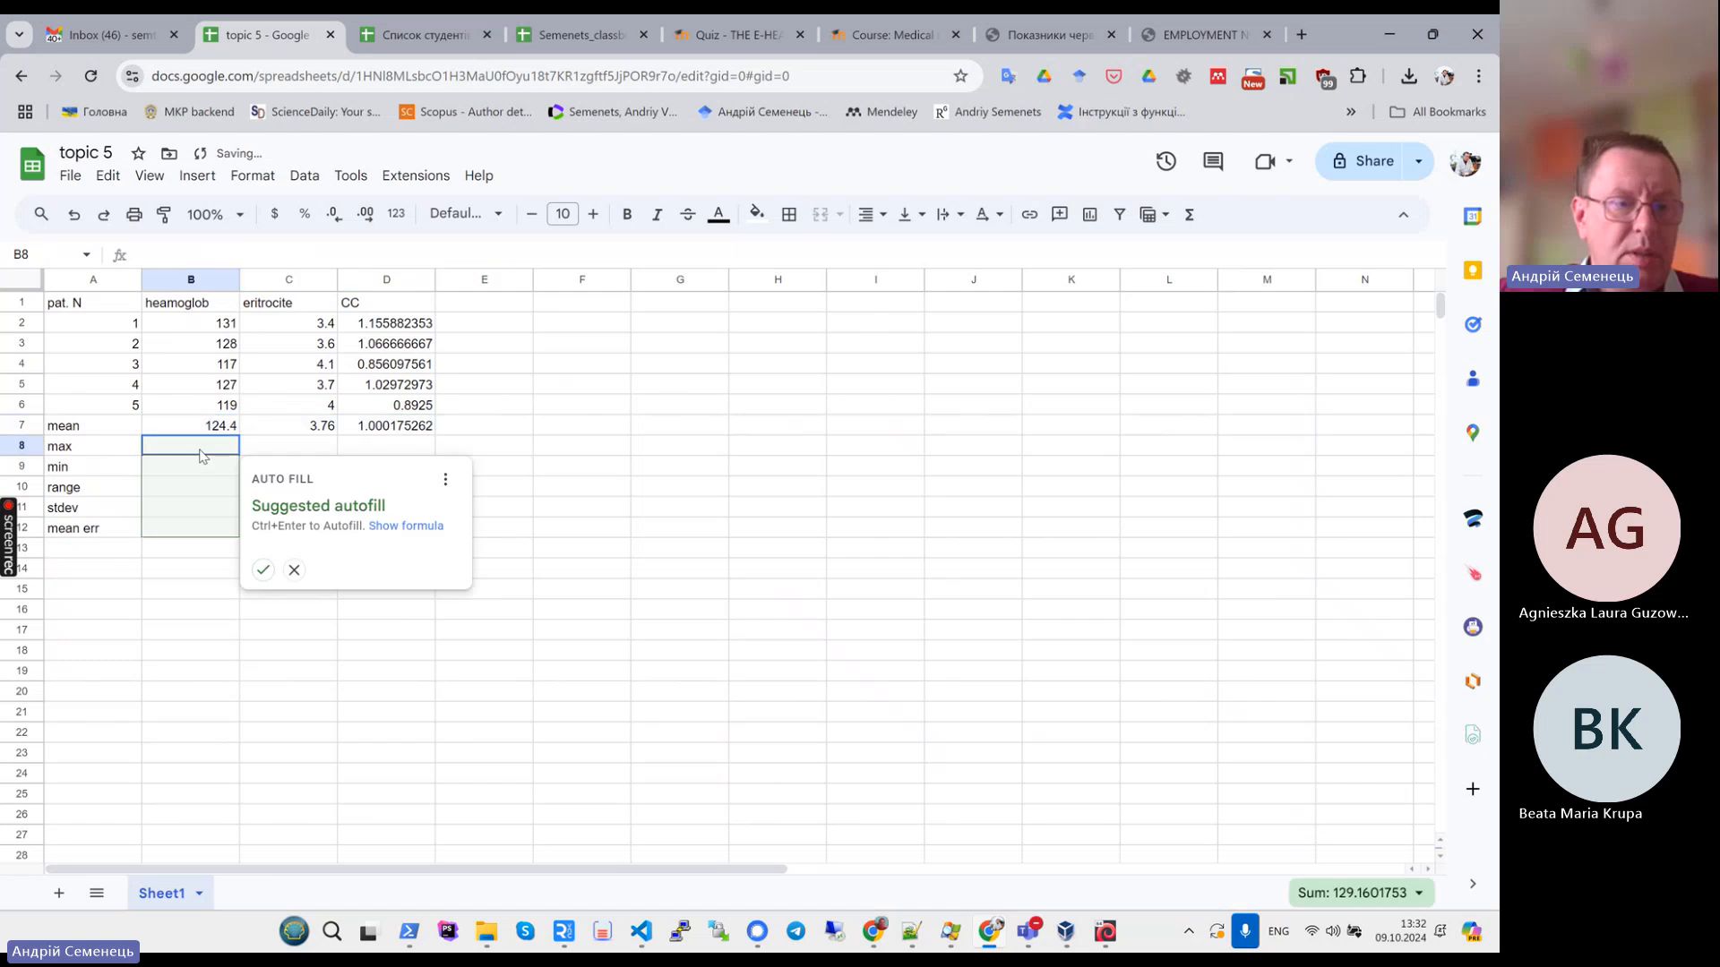
{"action": "type", "text": "="}
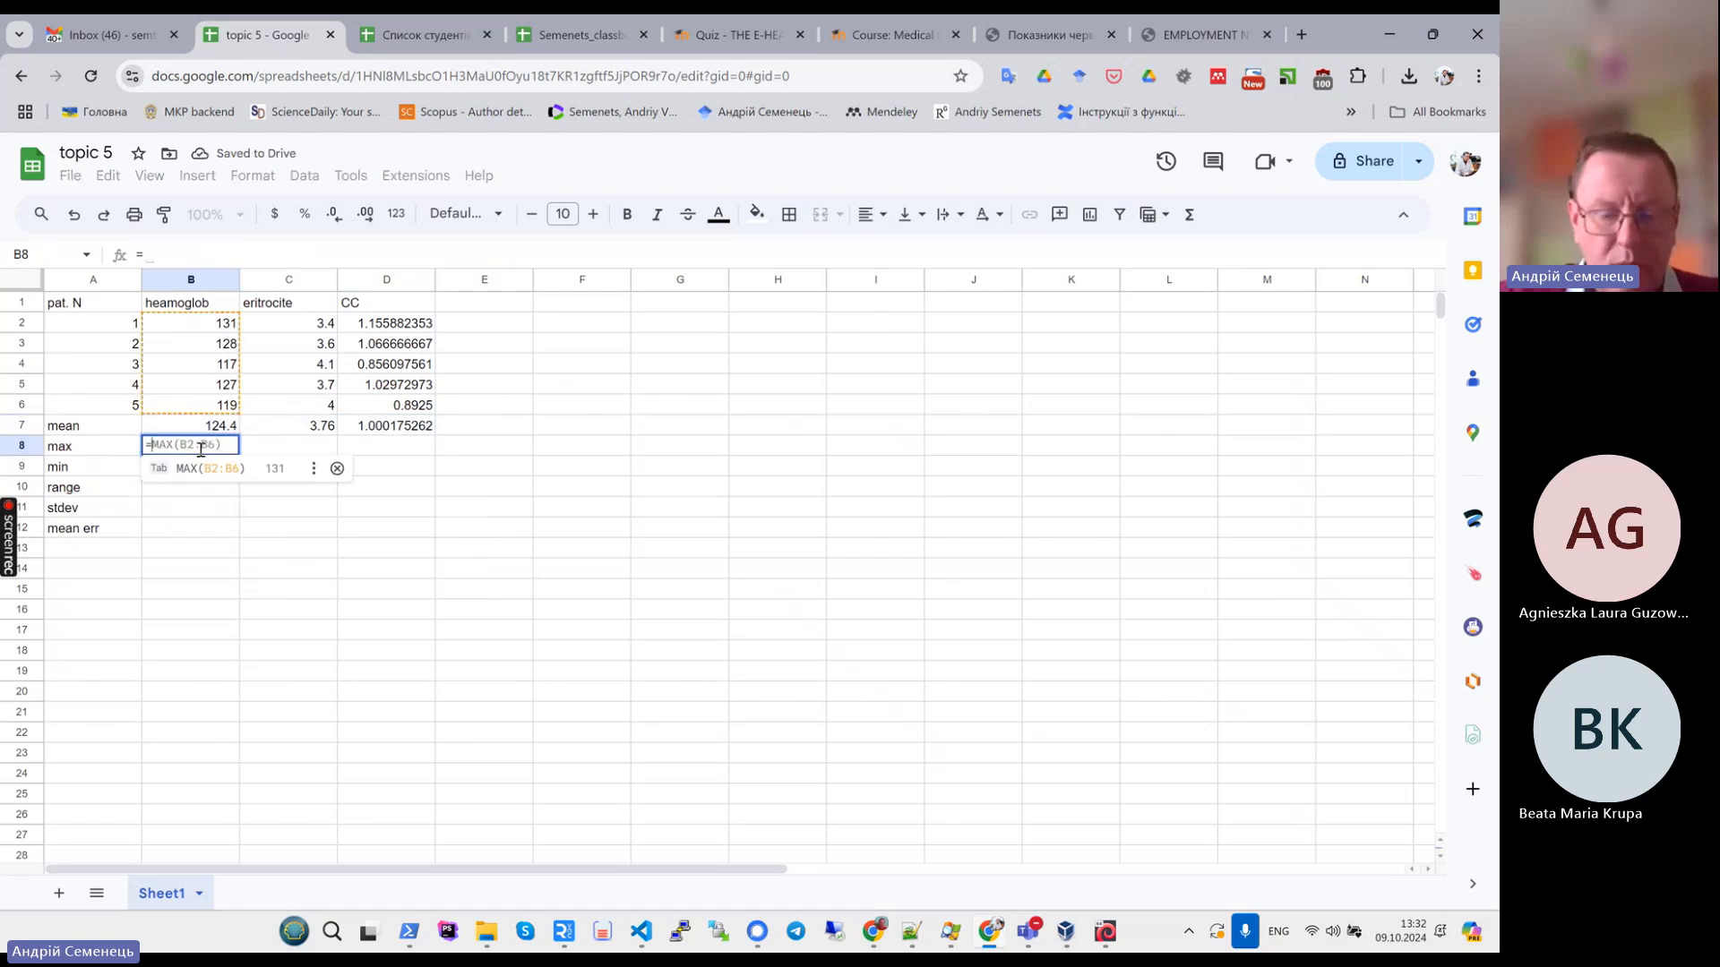
{"action": "type", "text": "min("}
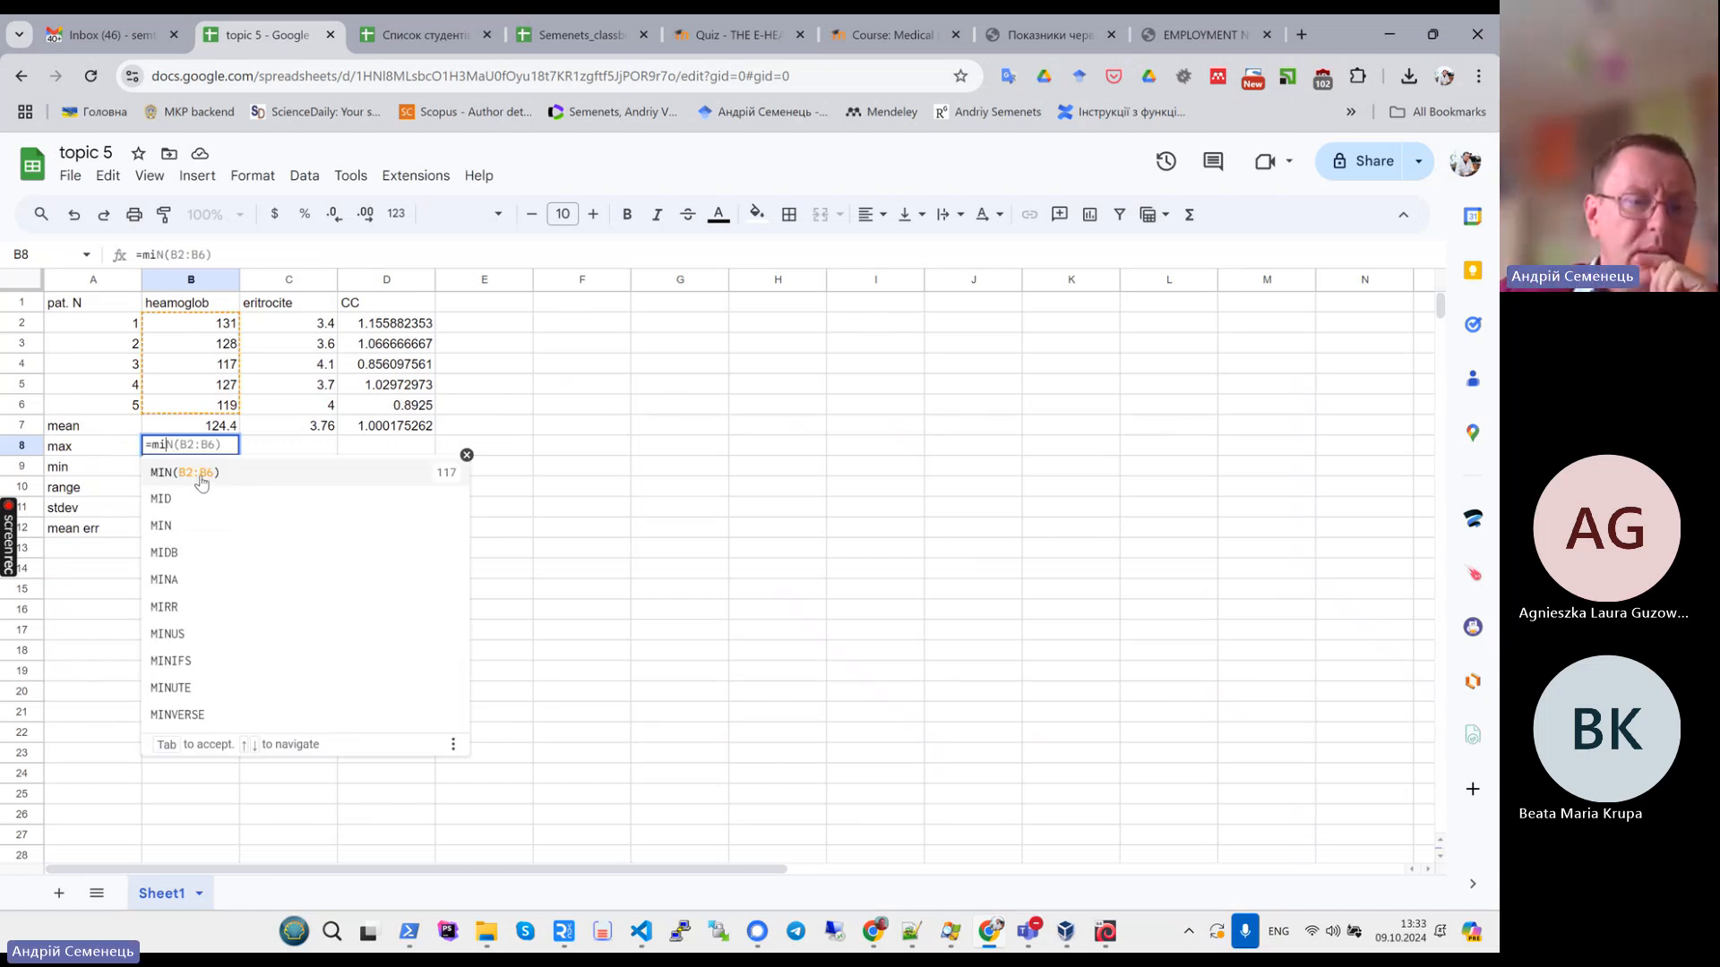
{"action": "left_click", "coordinate": [201, 482]}
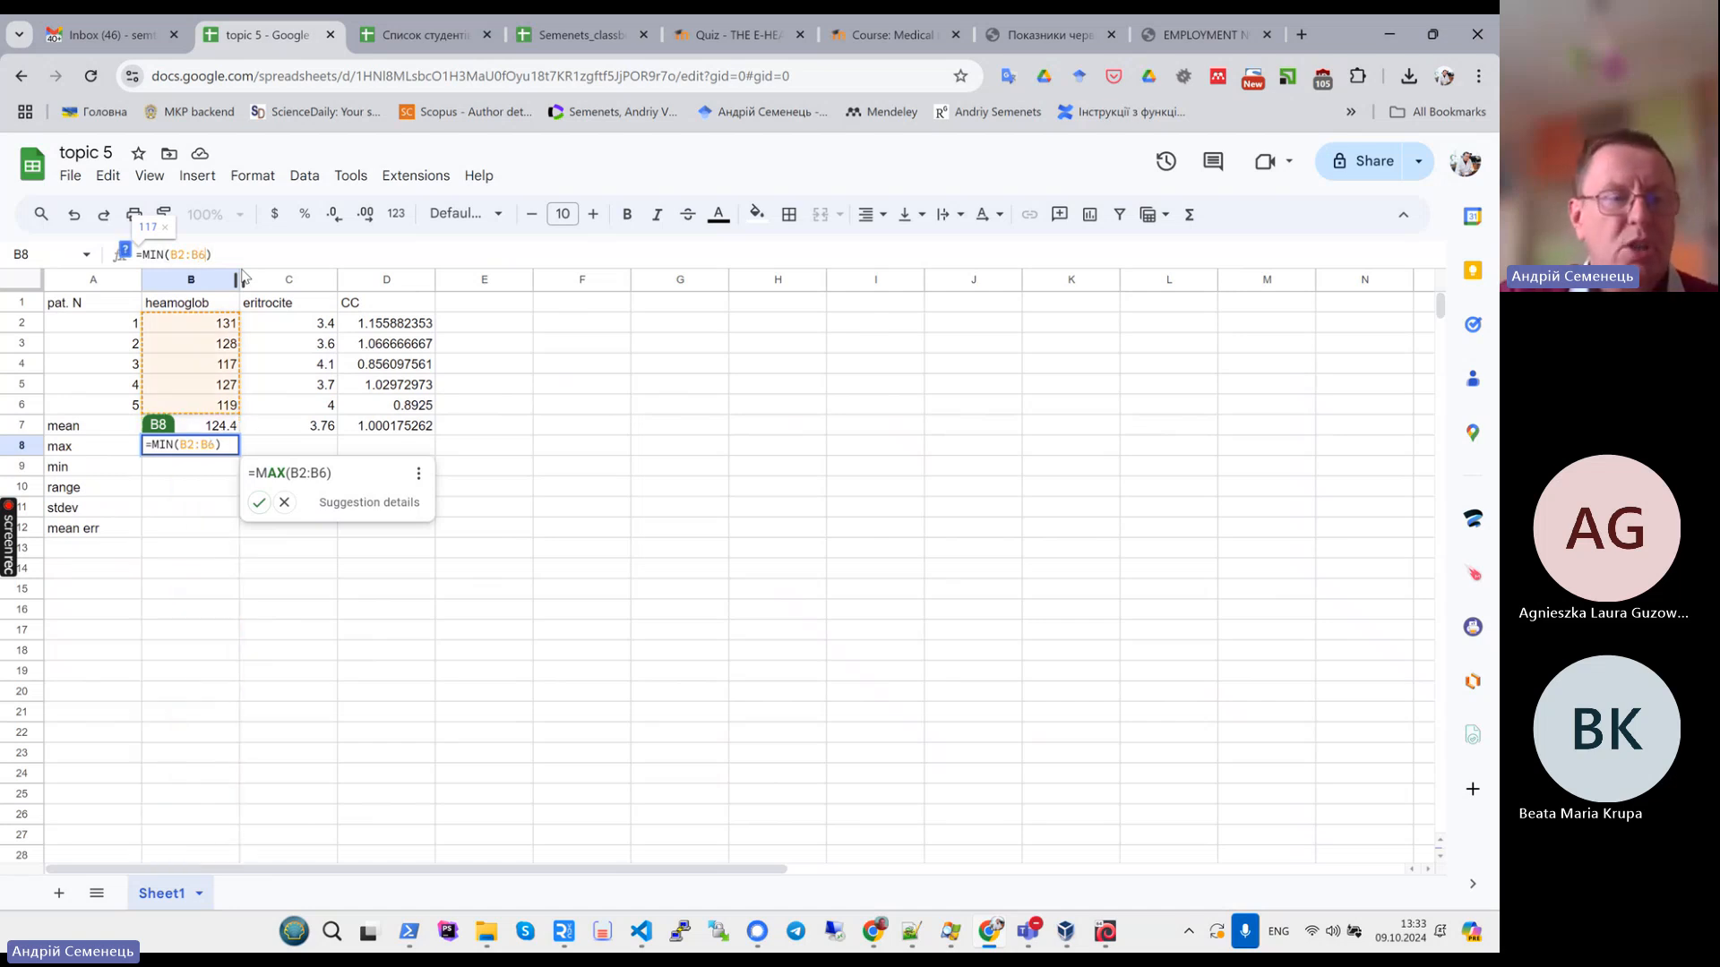
{"action": "key", "text": "Return"}
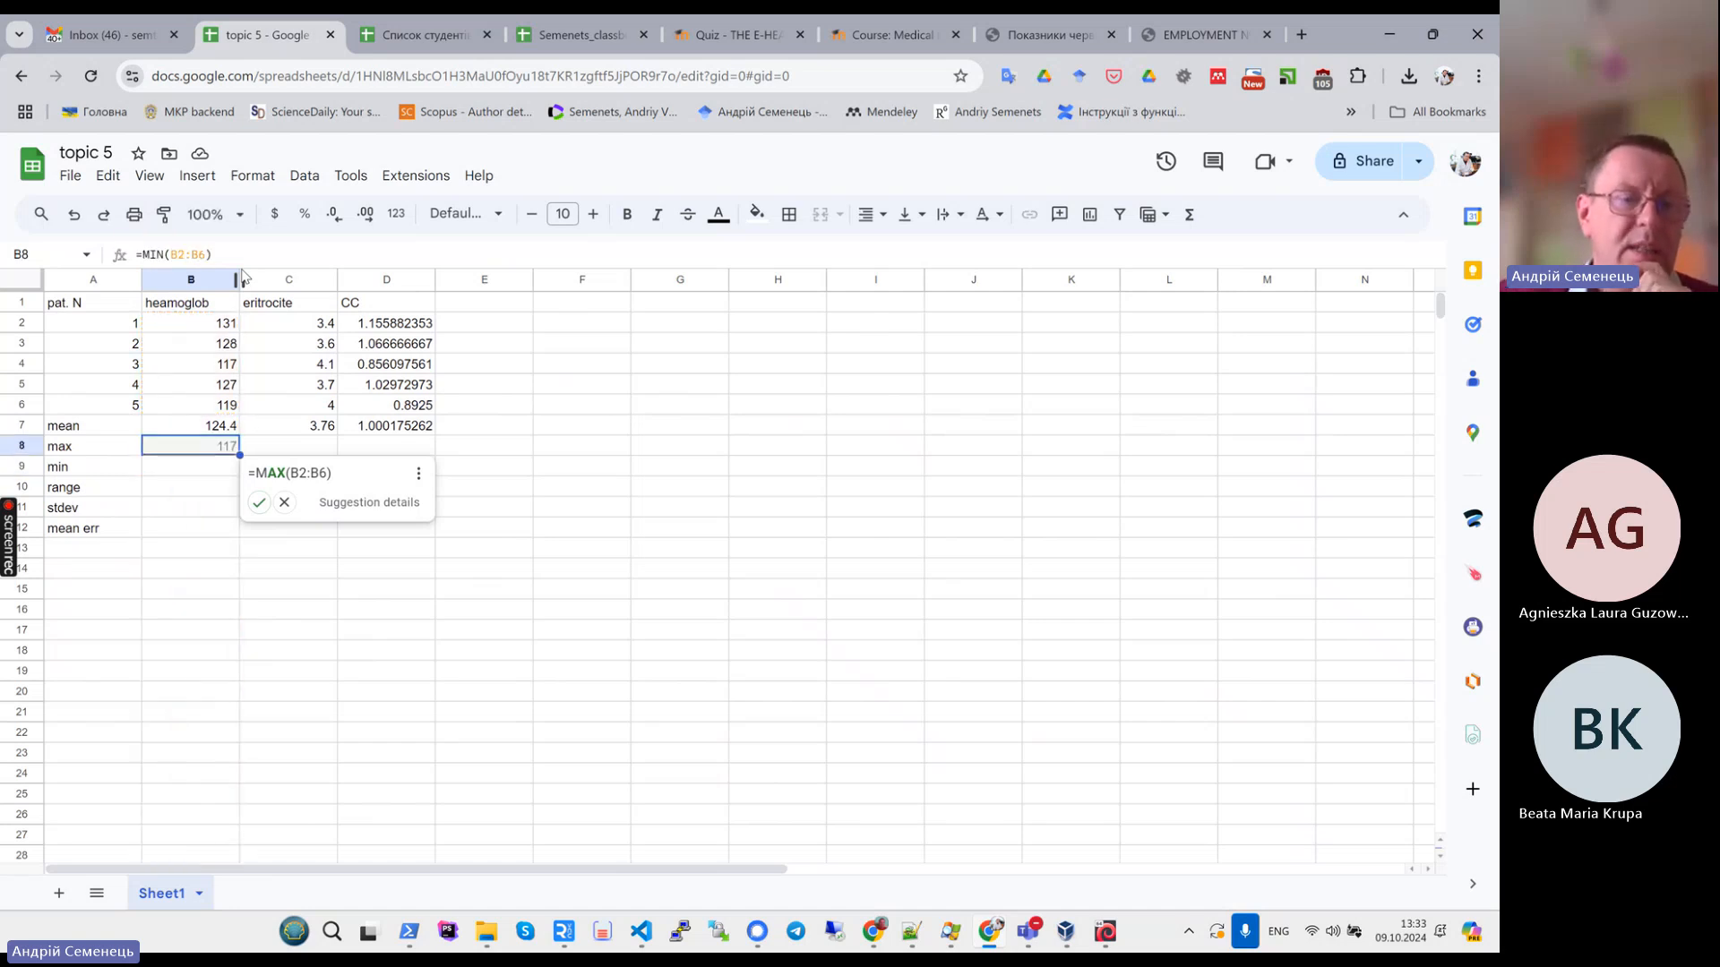
{"action": "left_click", "coordinate": [259, 503]}
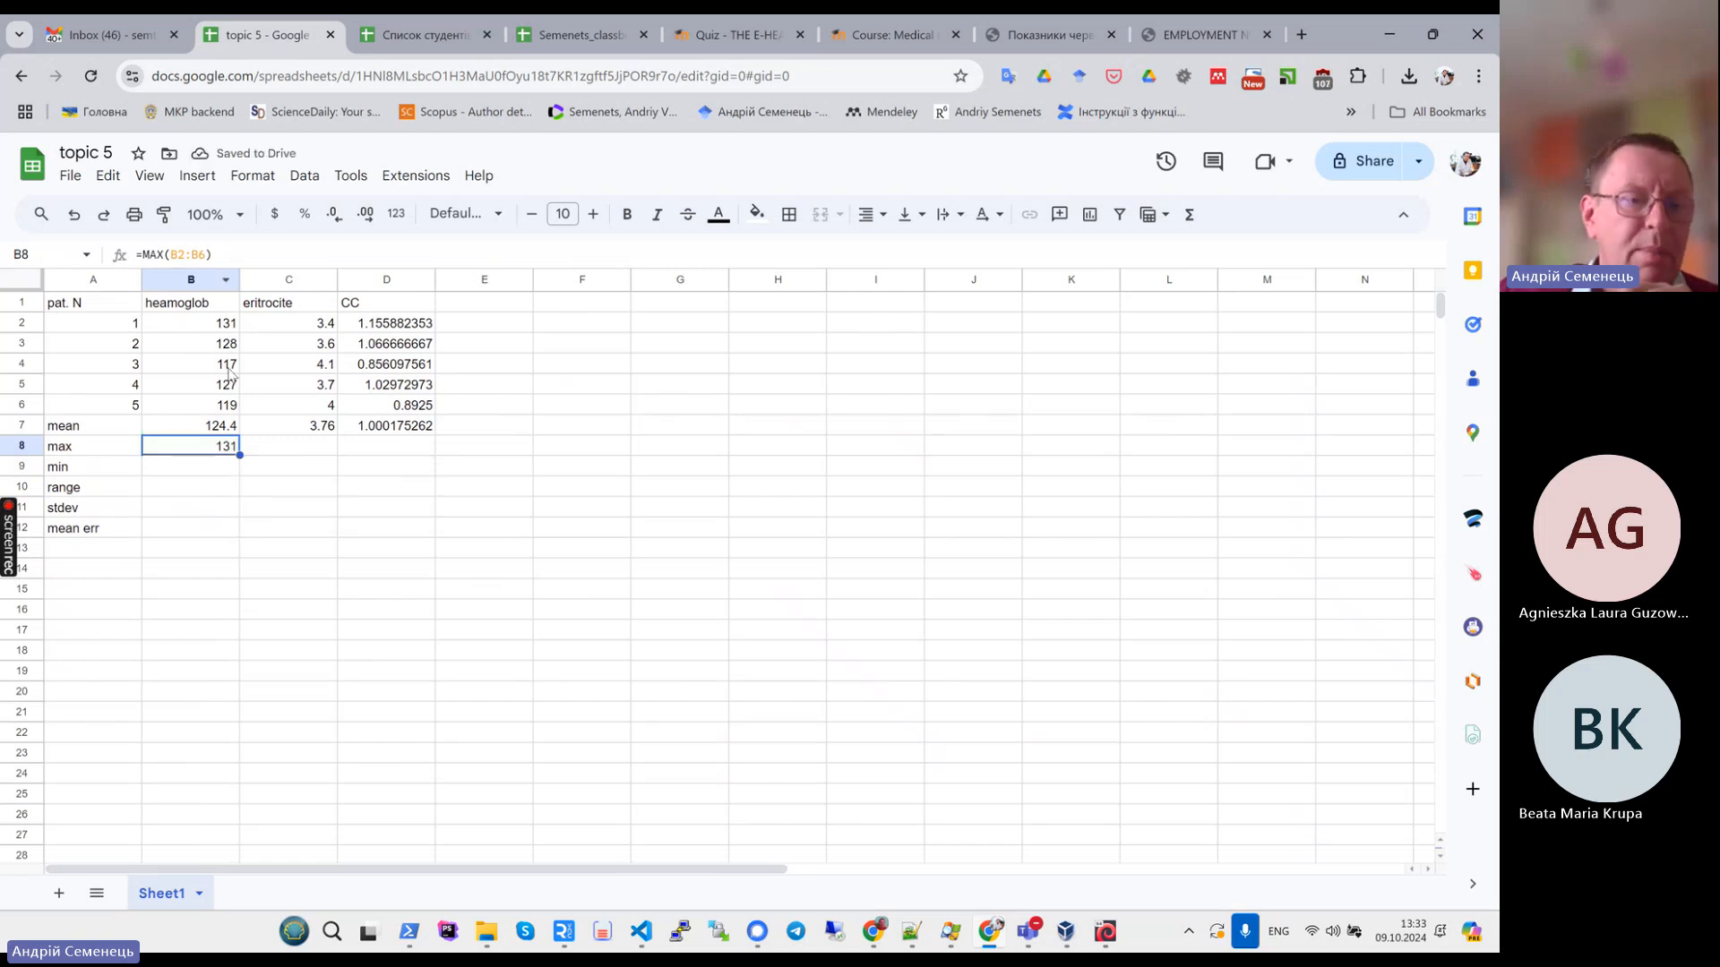
{"action": "left_click_drag", "start_coordinate": [240, 455], "coordinate": [428, 455]}
- Enter MIN(B2:B6) in the min row and fill it across to columns C and D
{"action": "key", "text": "Down"}
{"action": "type", "text": "="}
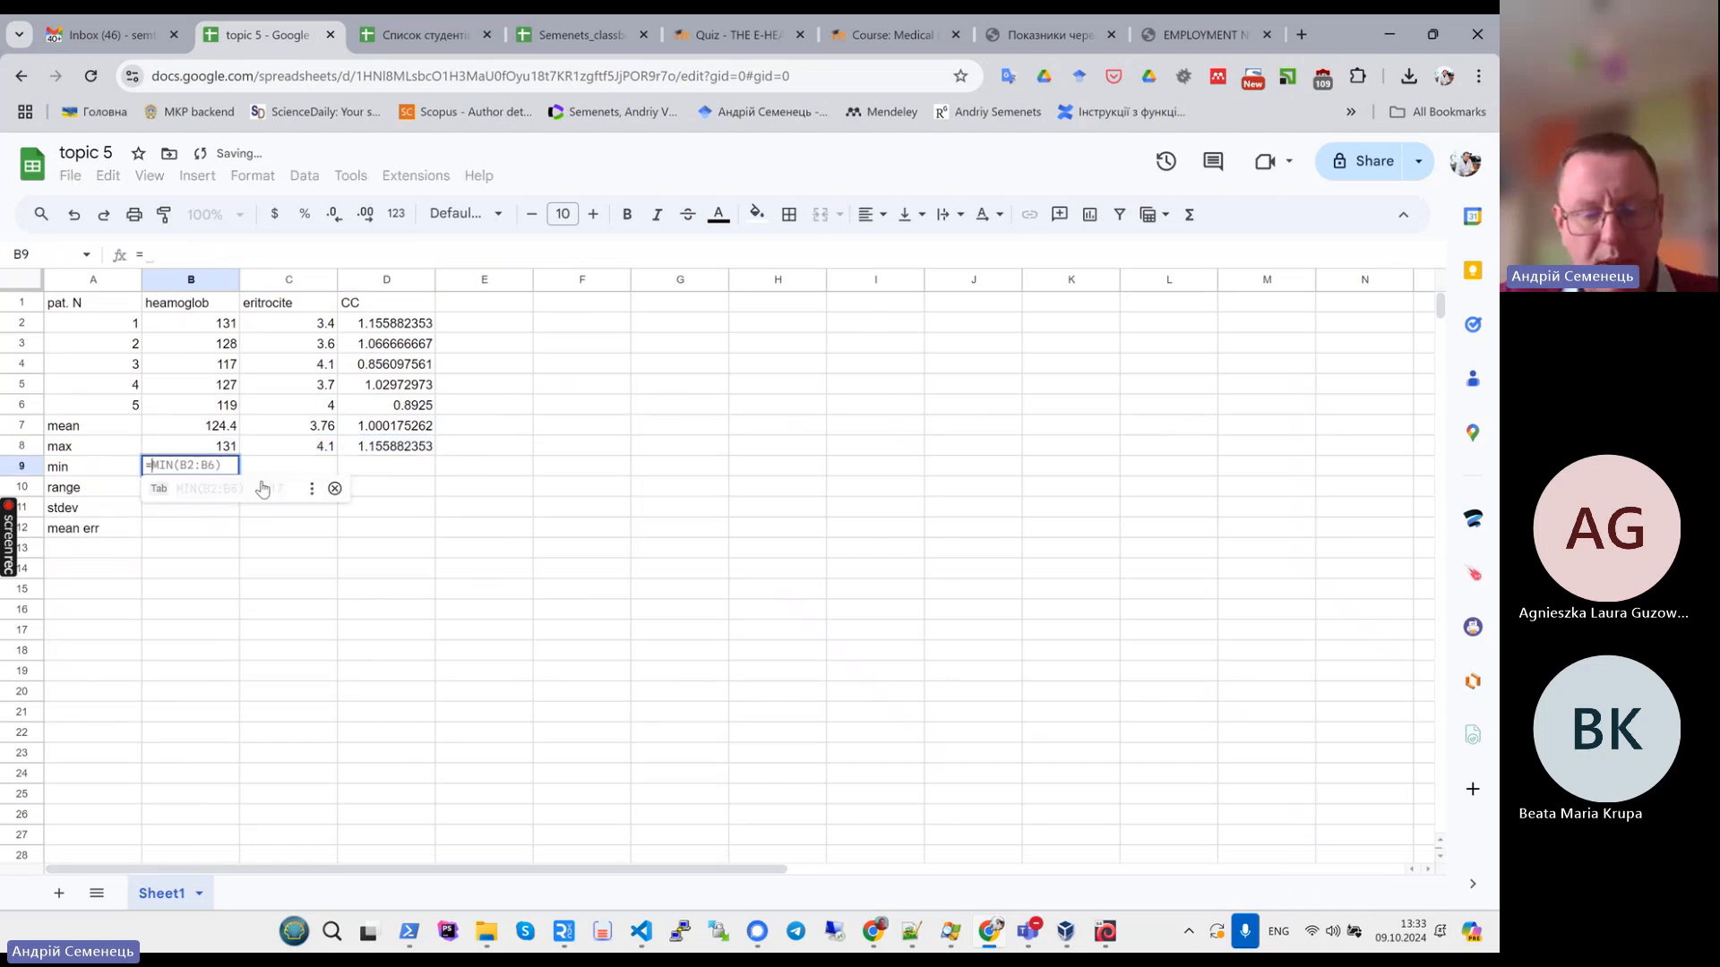
{"action": "type", "text": "min"}
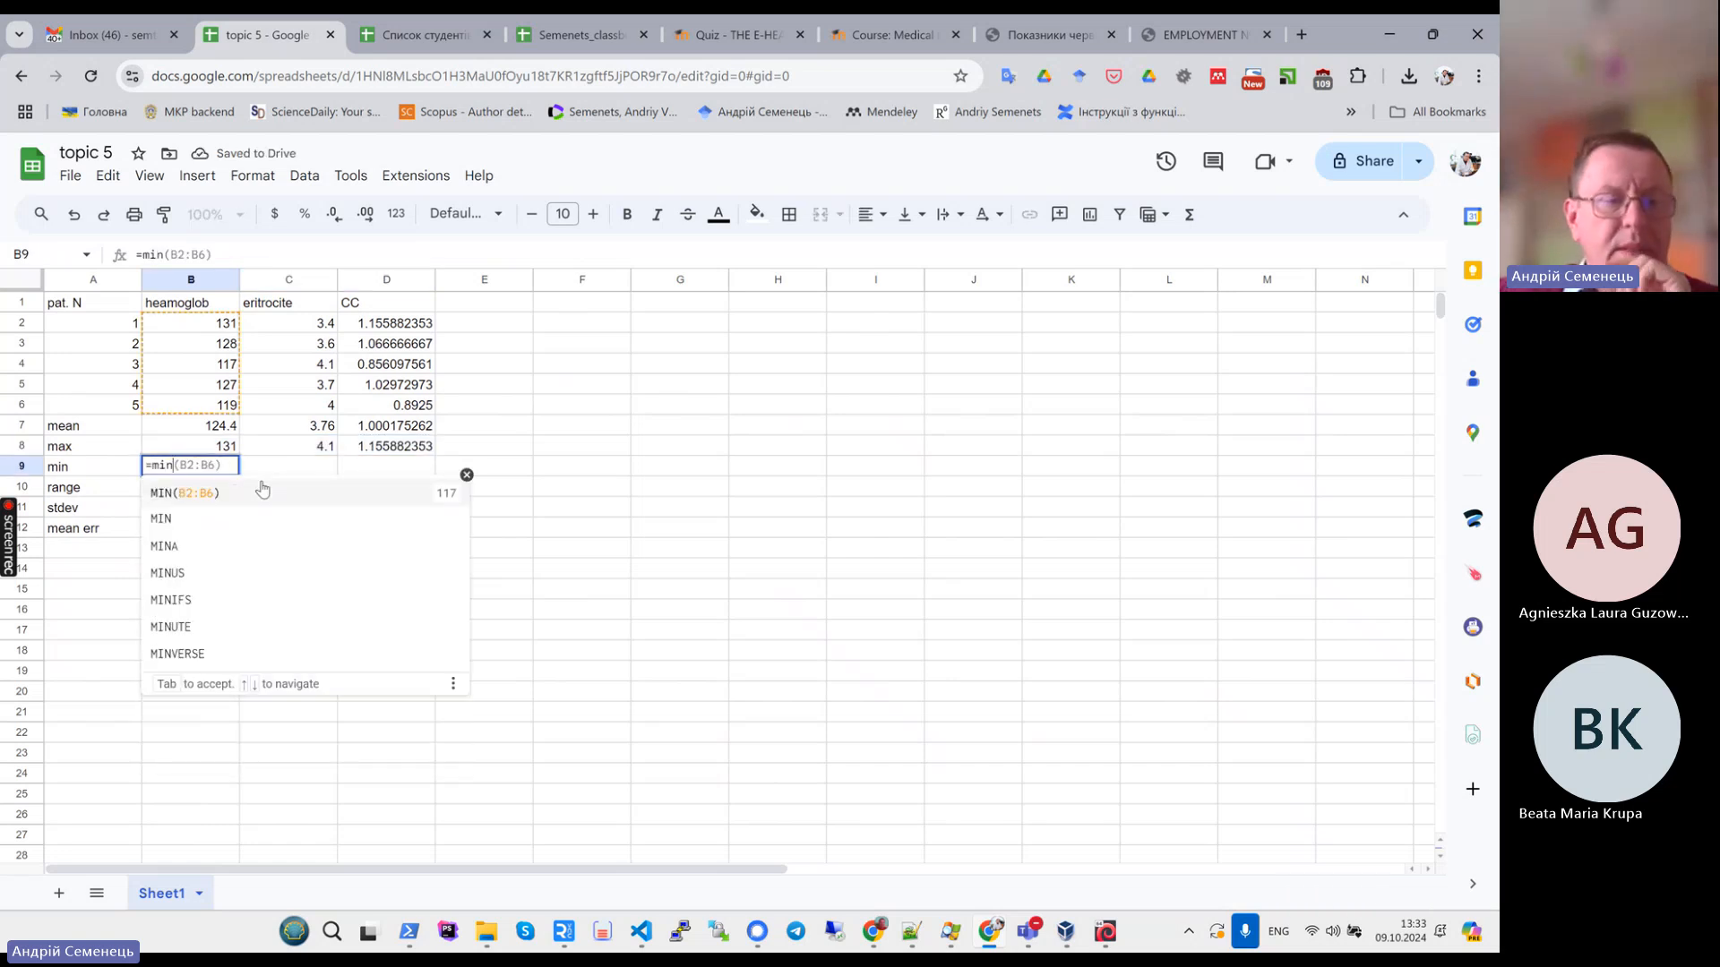
{"action": "left_click", "coordinate": [206, 495]}
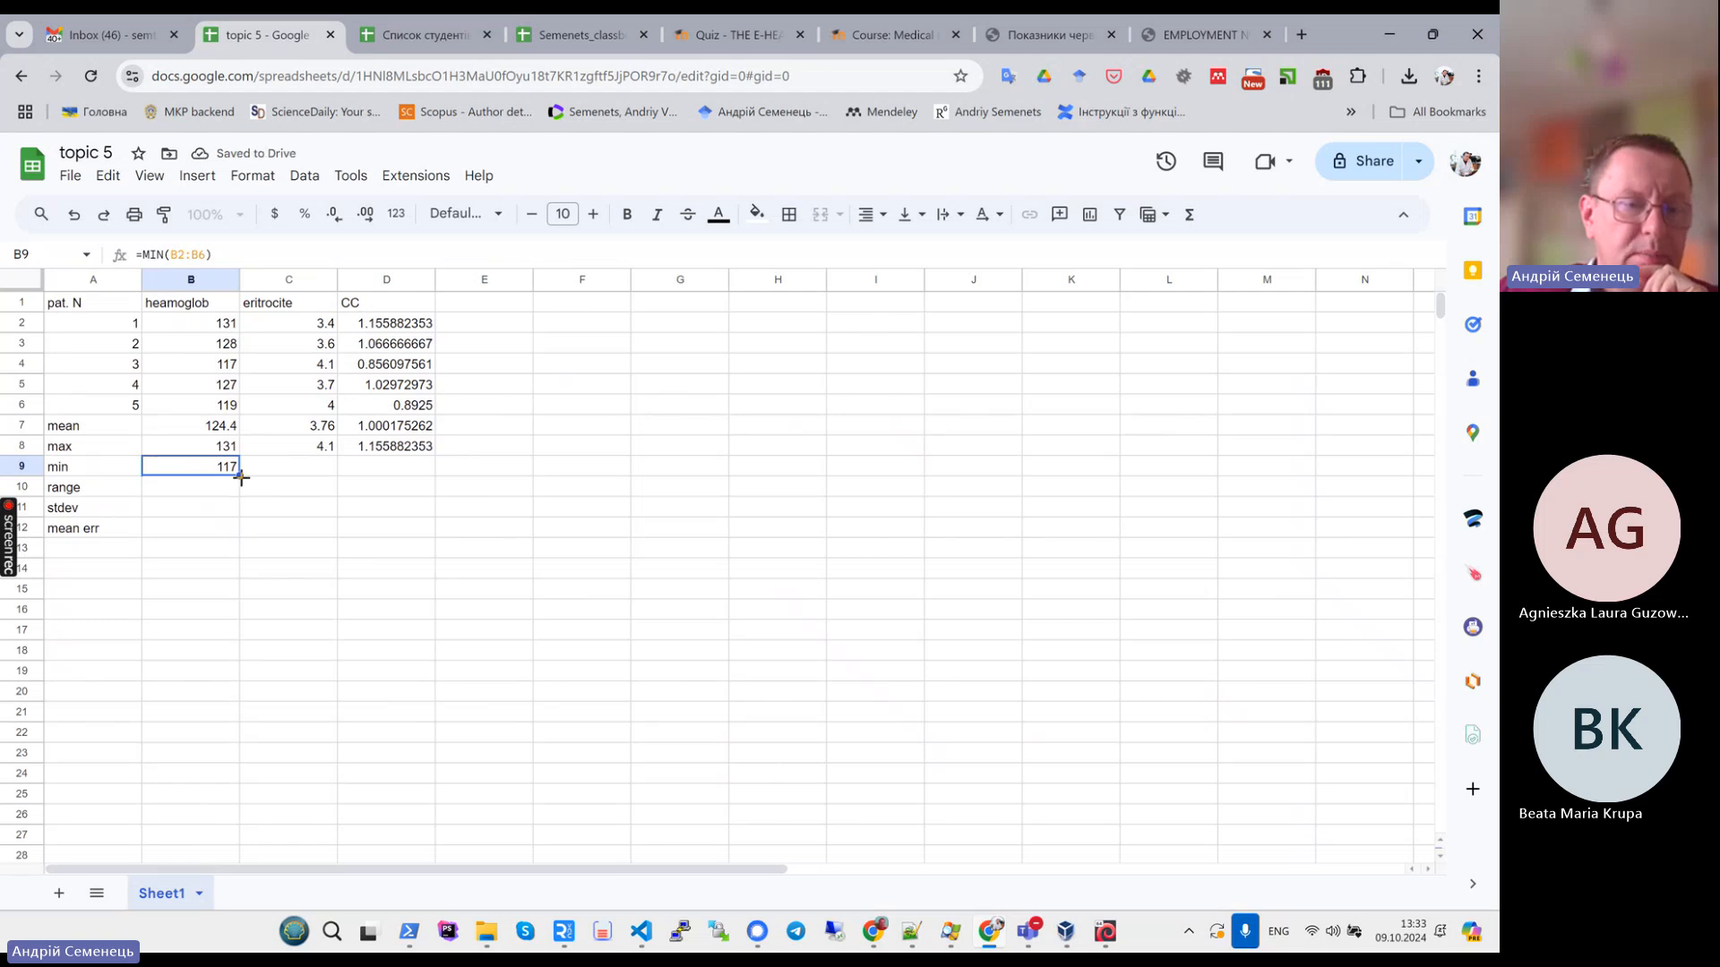
{"action": "left_click_drag", "start_coordinate": [240, 477], "coordinate": [421, 475]}
- Following the task PDF's max – min definition, compute the range as =B8-B9 and fill it across to columns C and D
{"action": "left_click", "coordinate": [186, 498]}
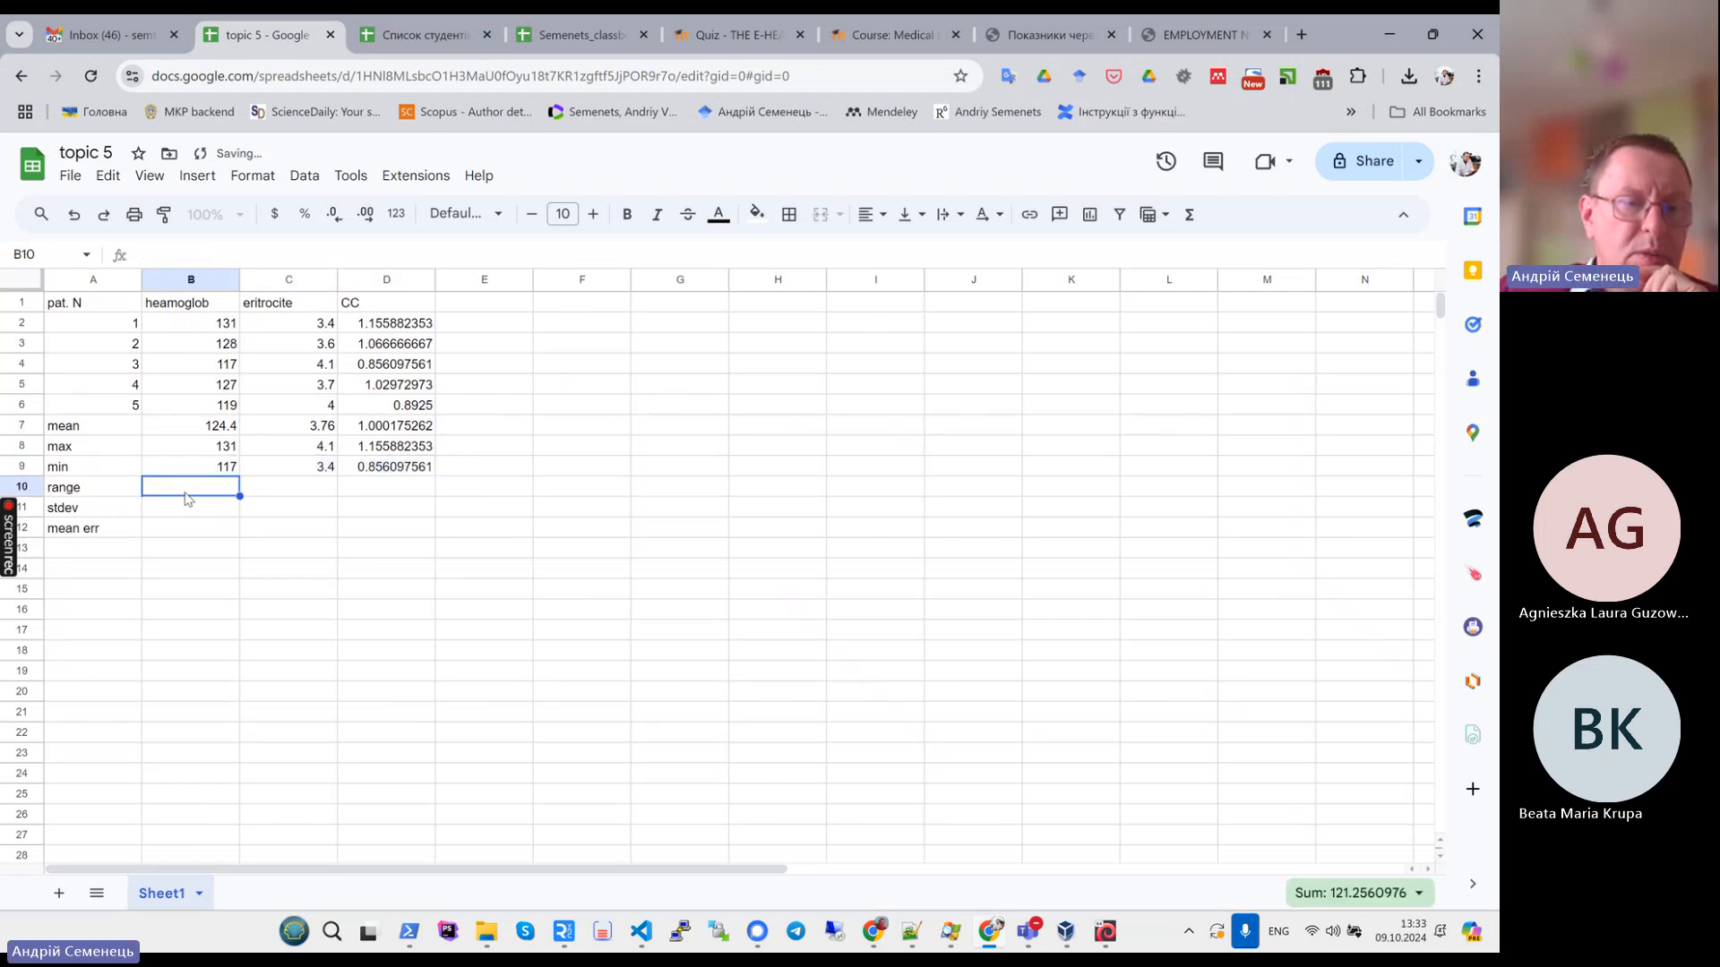
{"action": "left_click", "coordinate": [1048, 35]}
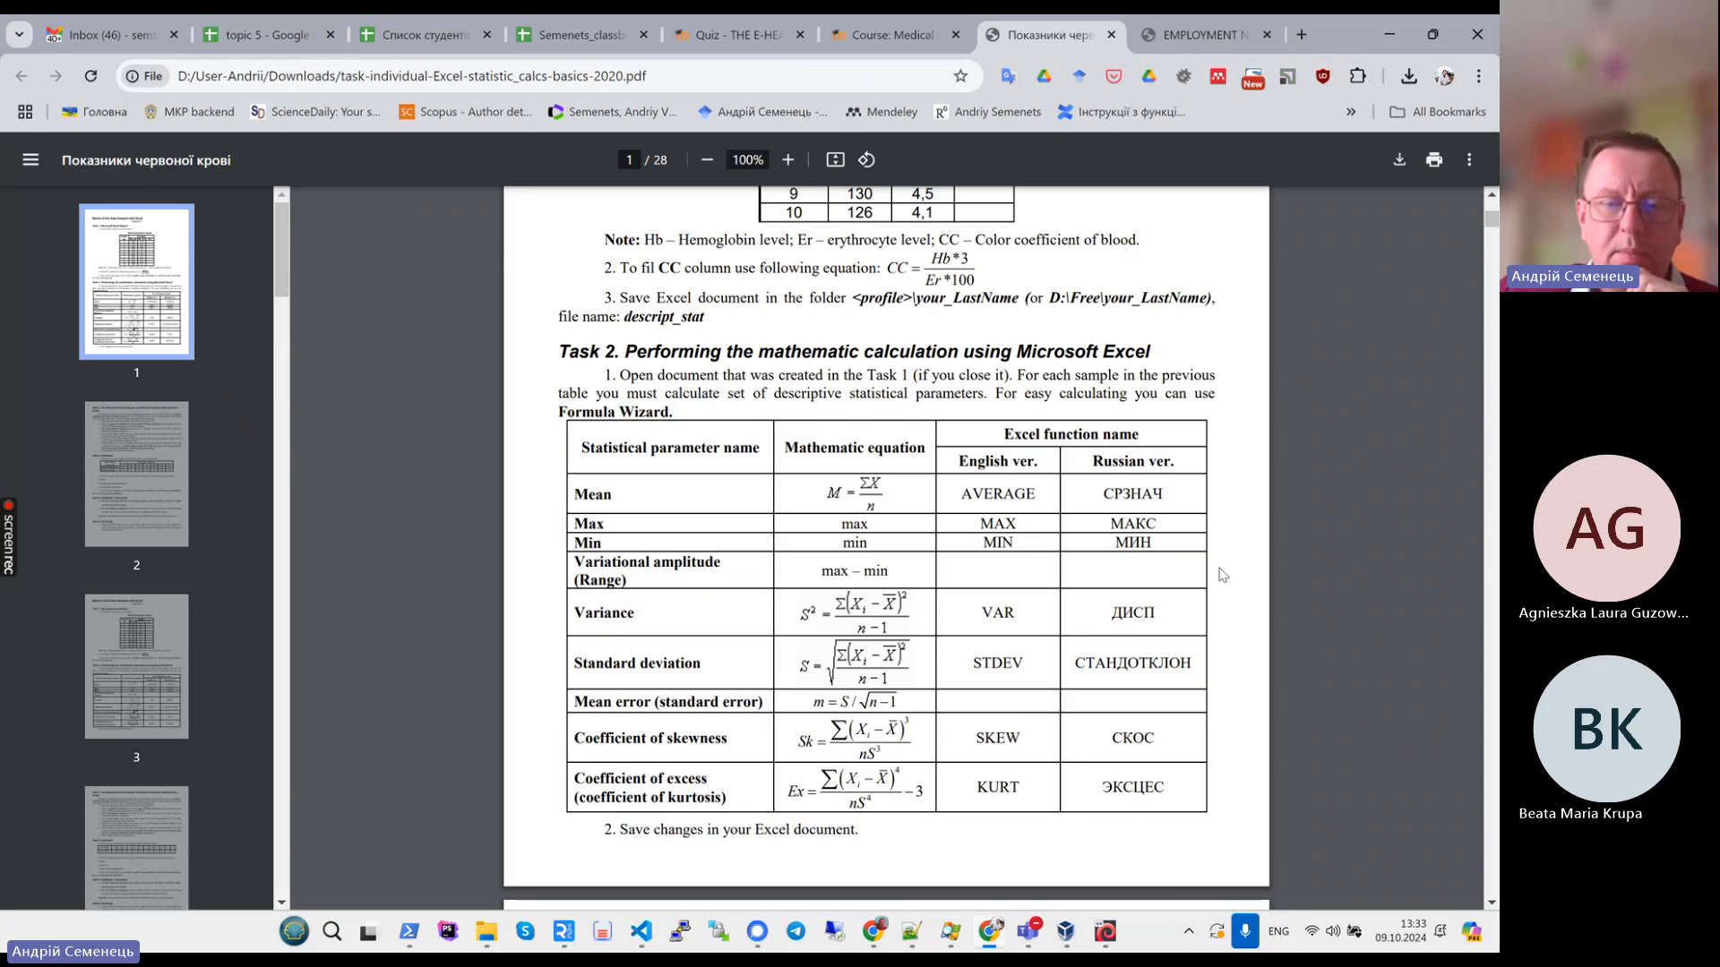
{"action": "left_click_drag", "start_coordinate": [820, 570], "coordinate": [896, 568]}
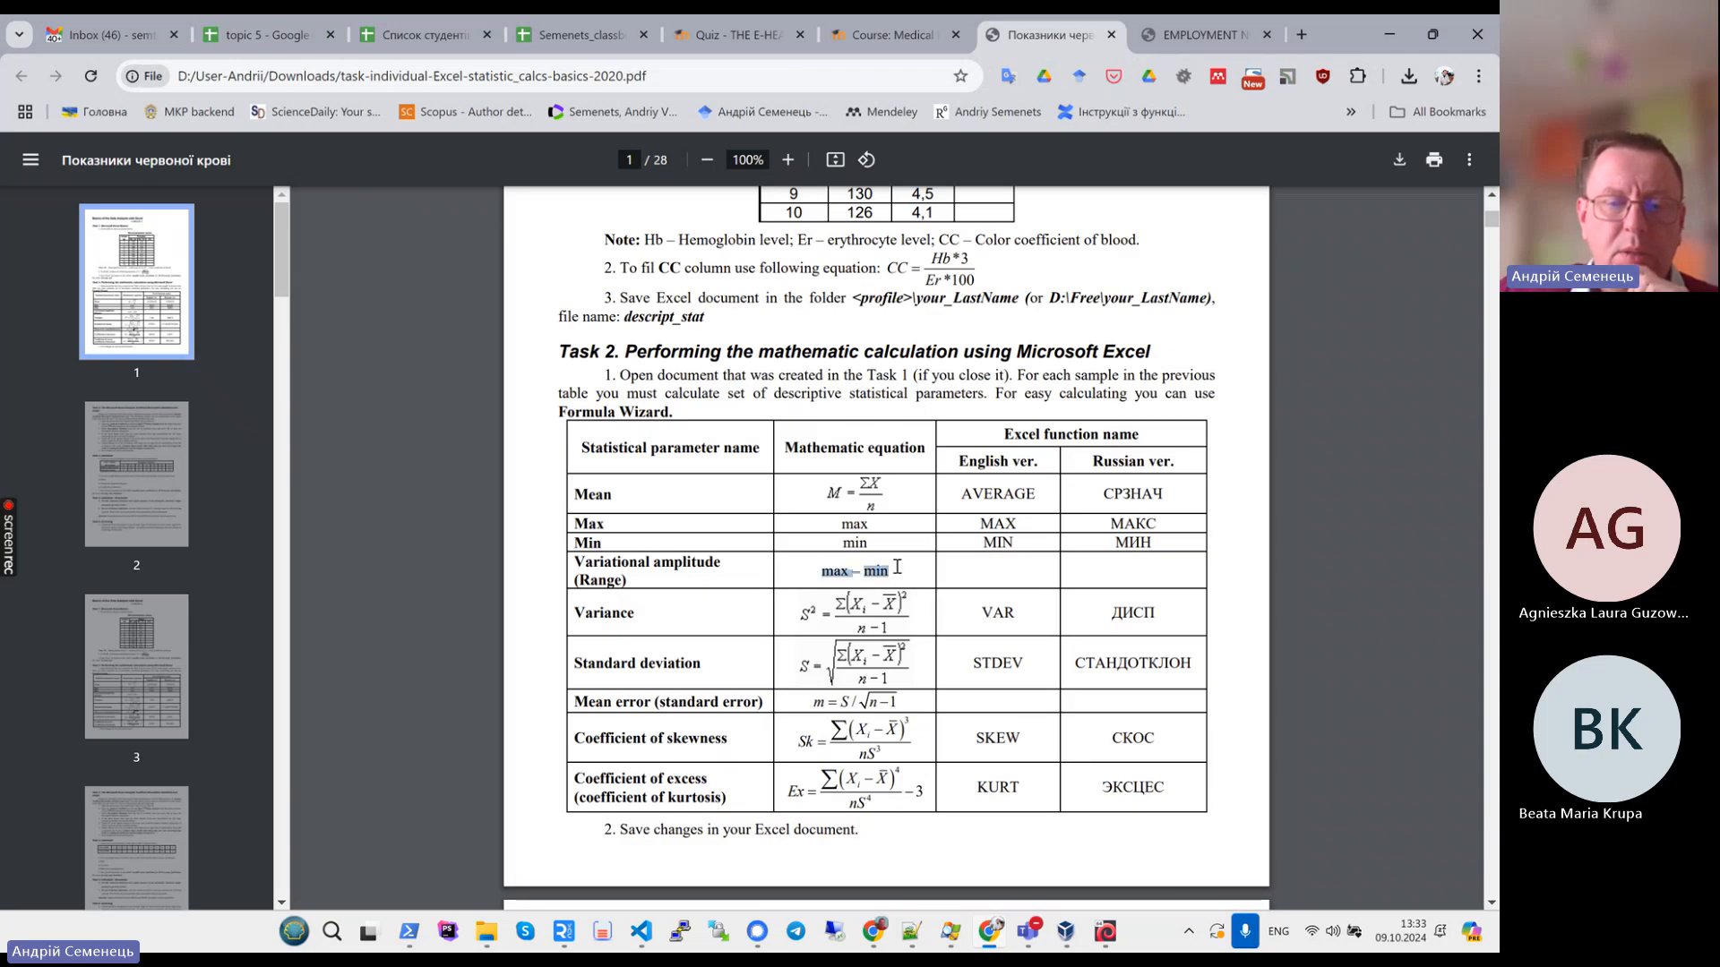
{"action": "left_click", "coordinate": [266, 34]}
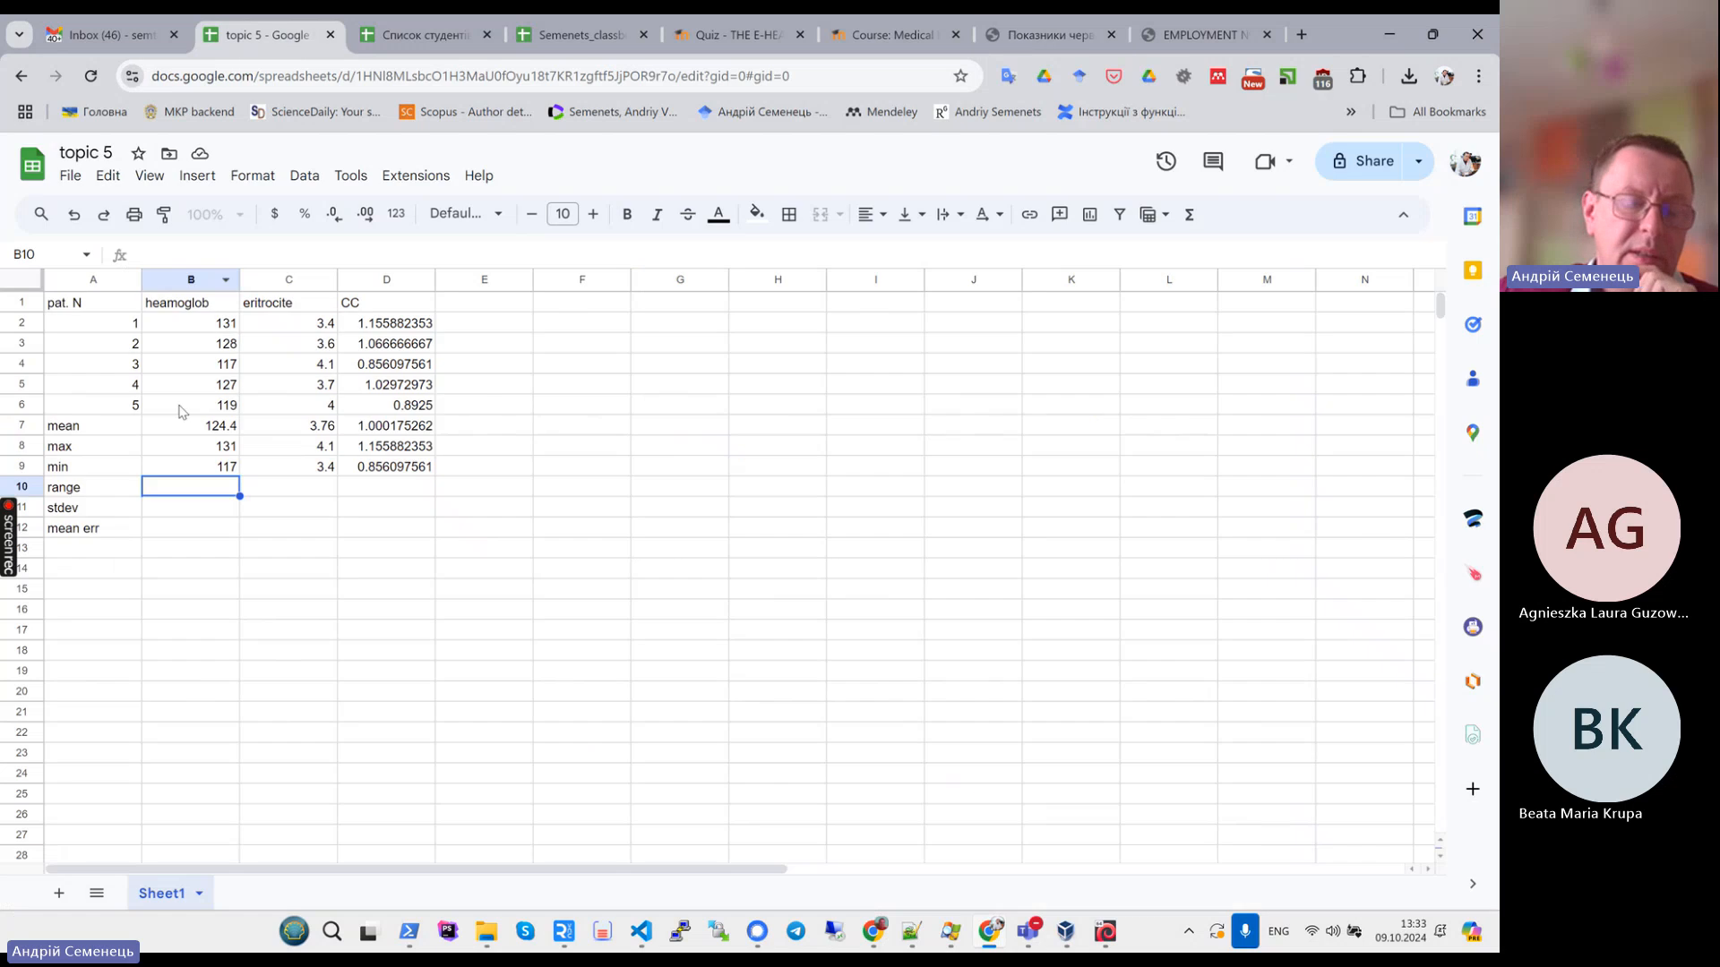
{"action": "type", "text": "="}
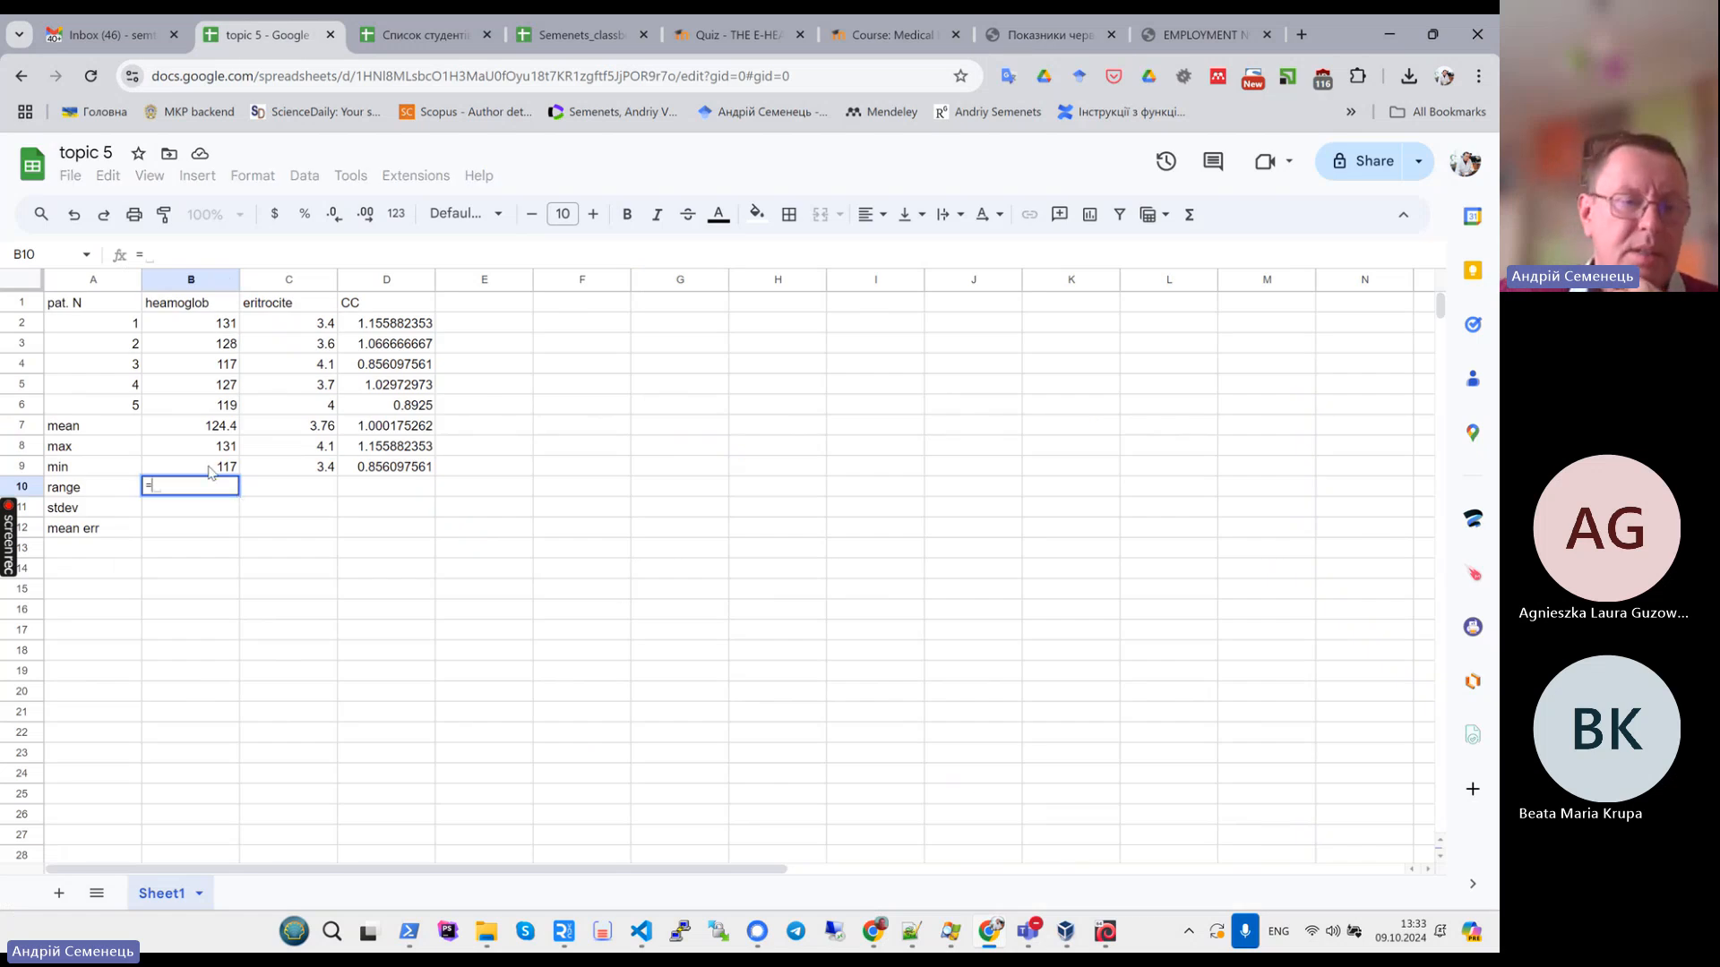
{"action": "left_click", "coordinate": [184, 446]}
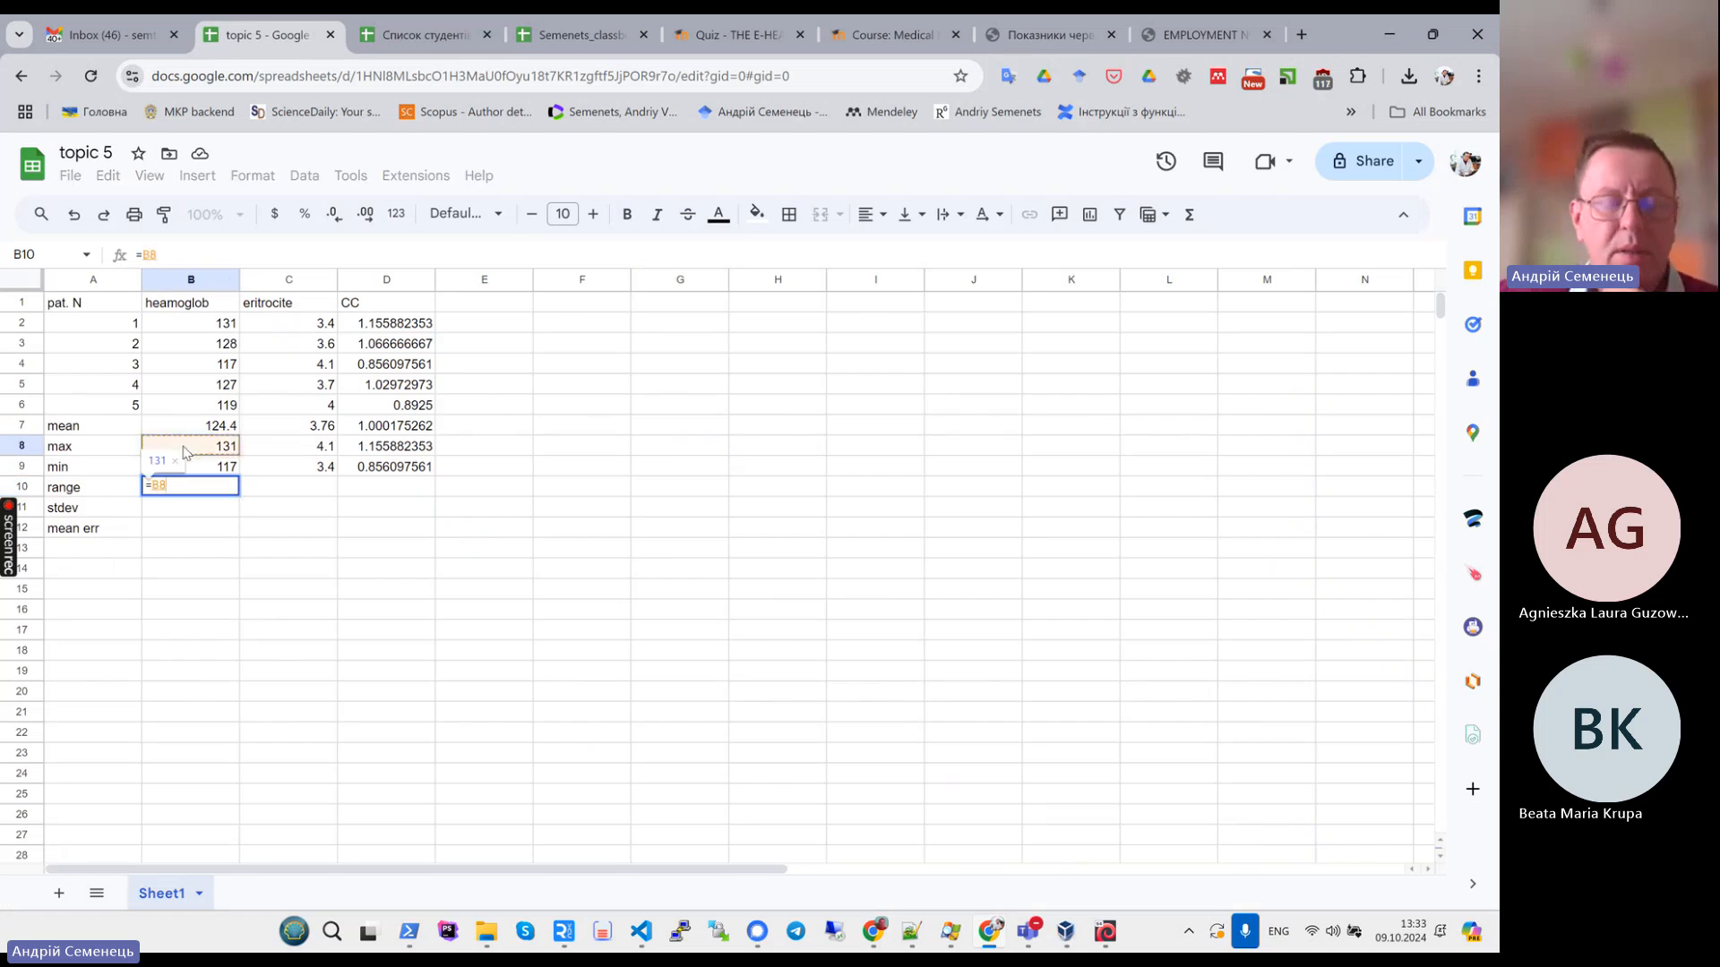
{"action": "type", "text": "-"}
{"action": "left_click", "coordinate": [180, 468]}
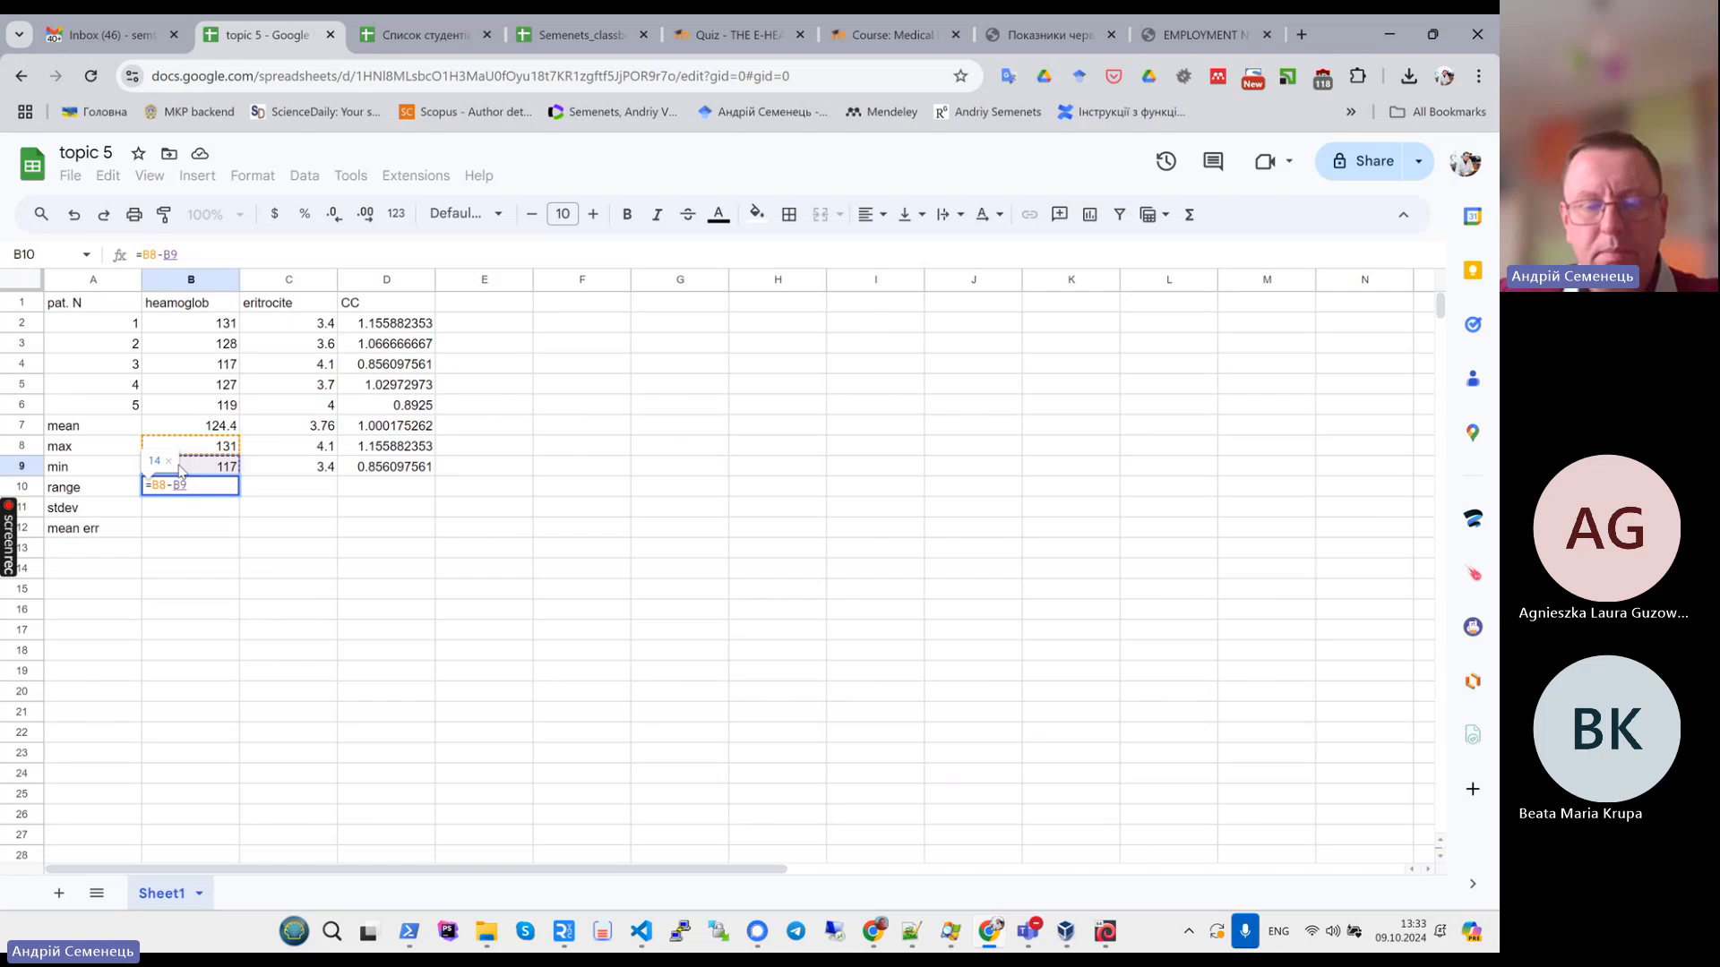
{"action": "key", "text": "Return"}
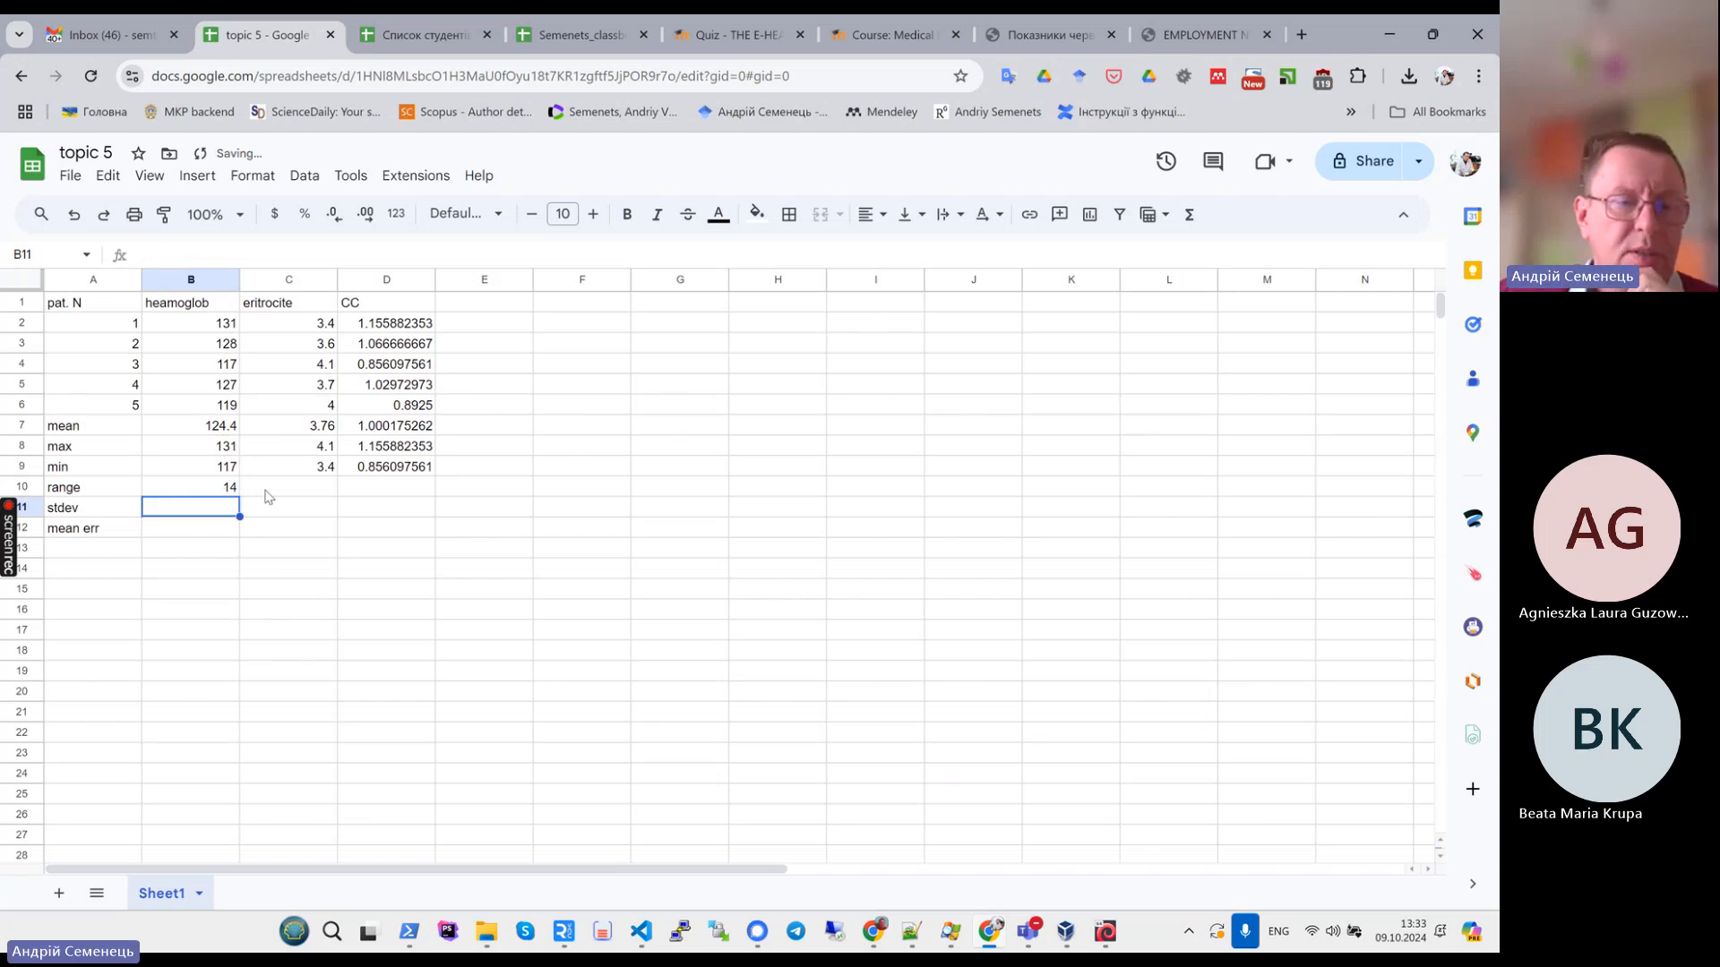
{"action": "left_click", "coordinate": [228, 491]}
{"action": "left_click_drag", "start_coordinate": [239, 497], "coordinate": [425, 493]}
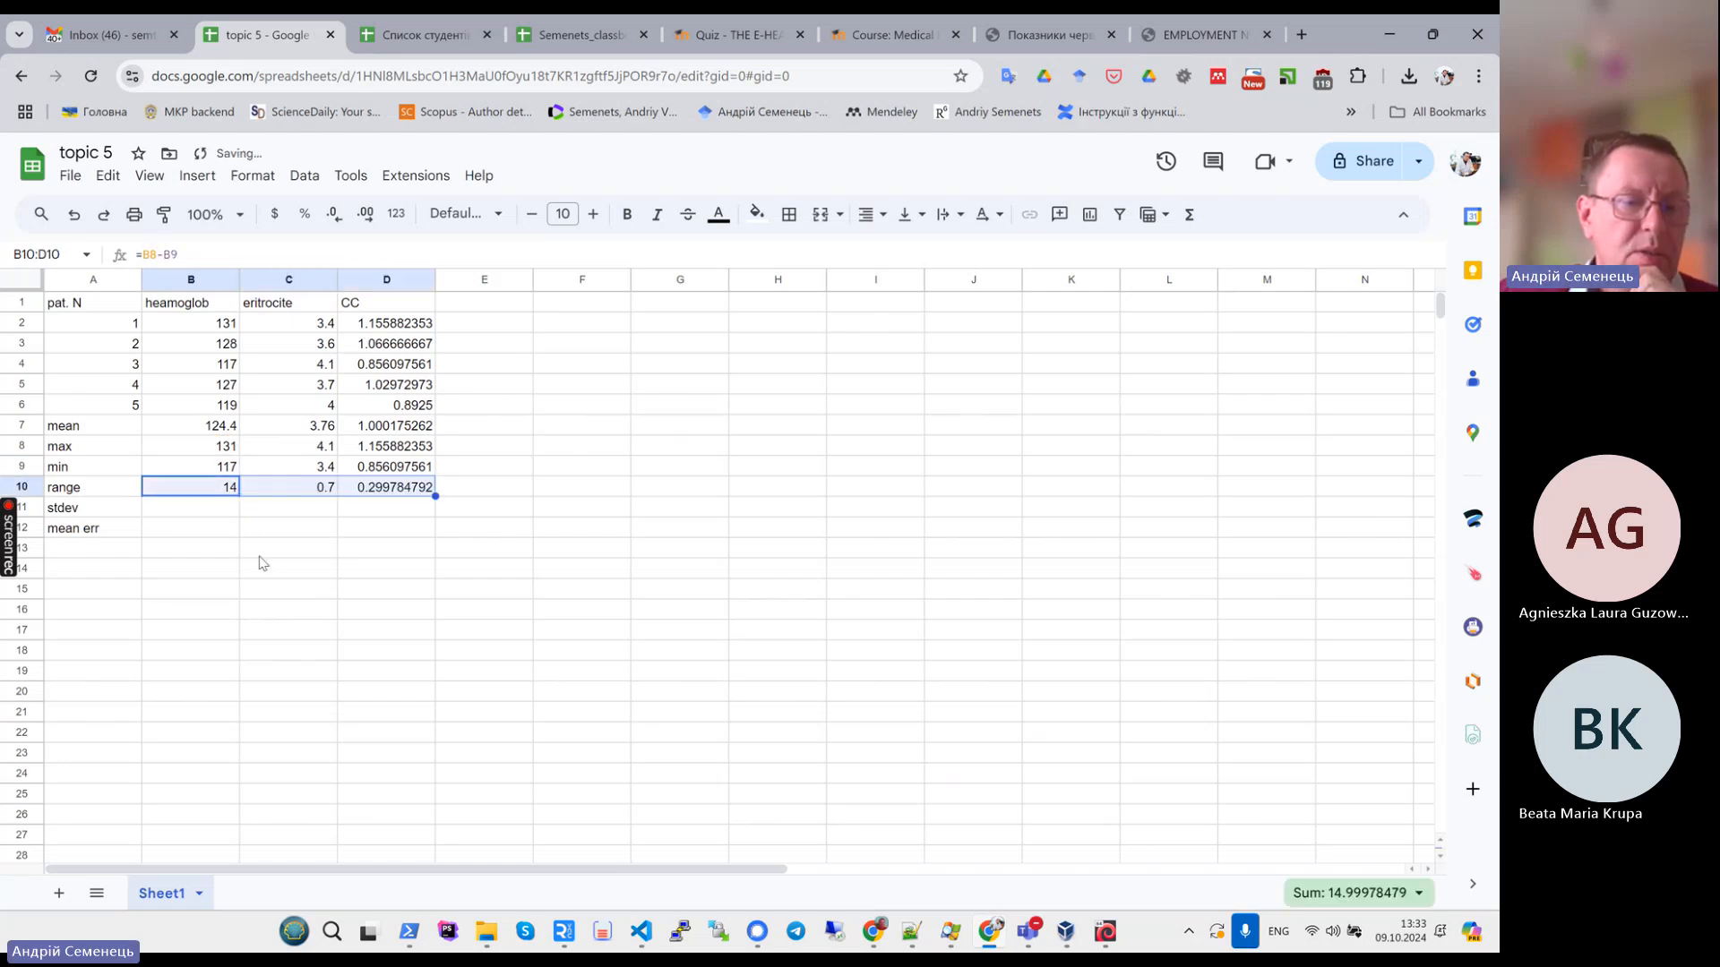
- Compute the haemoglobin standard deviation in the stdev row with =STDEV.S(B2:B6)
{"action": "left_click", "coordinate": [208, 509]}
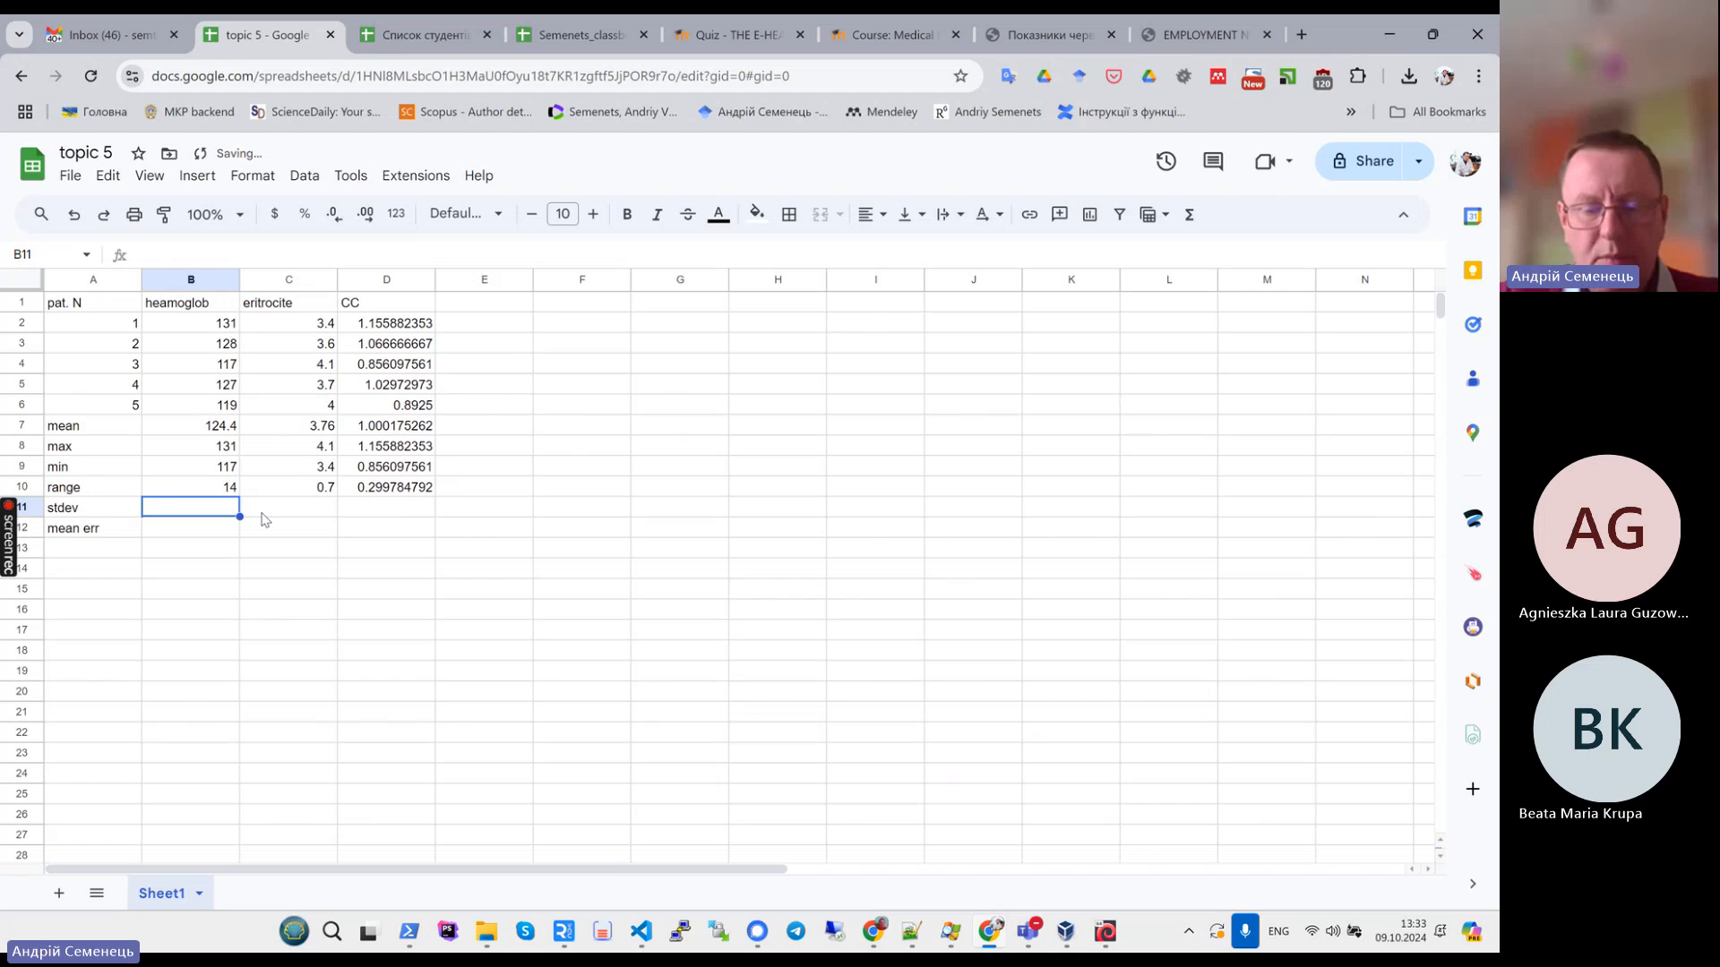
{"action": "type", "text": "=st"}
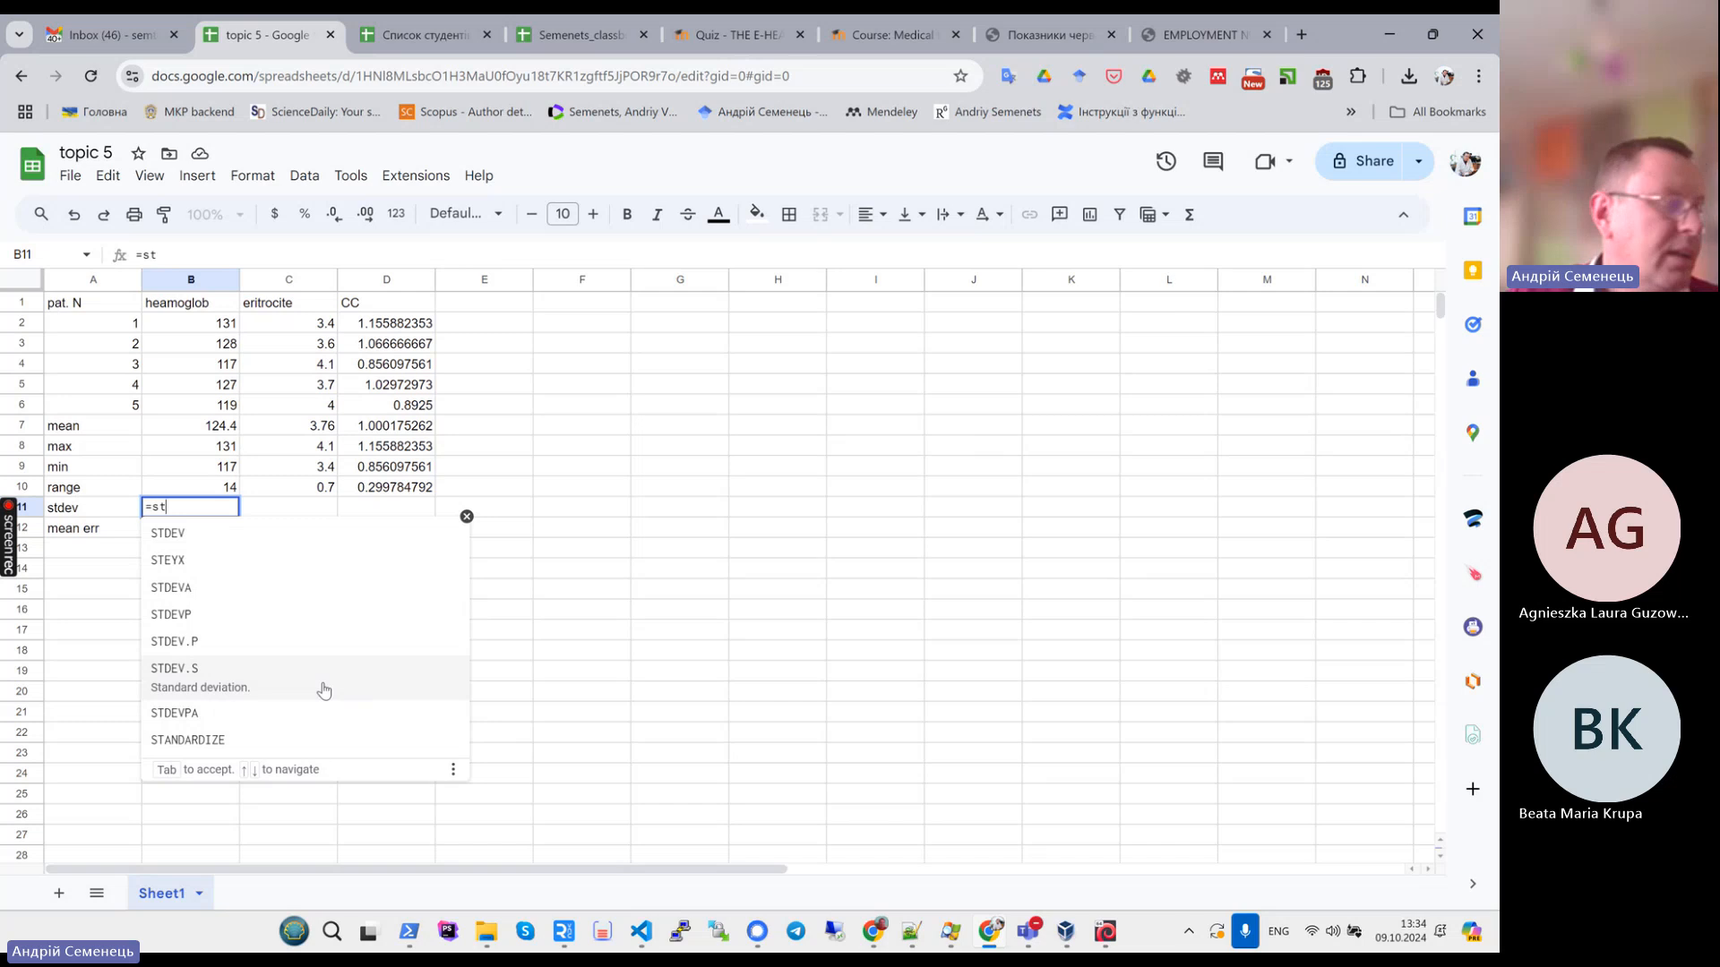
{"action": "left_click", "coordinate": [189, 685]}
{"action": "left_click", "coordinate": [186, 326]}
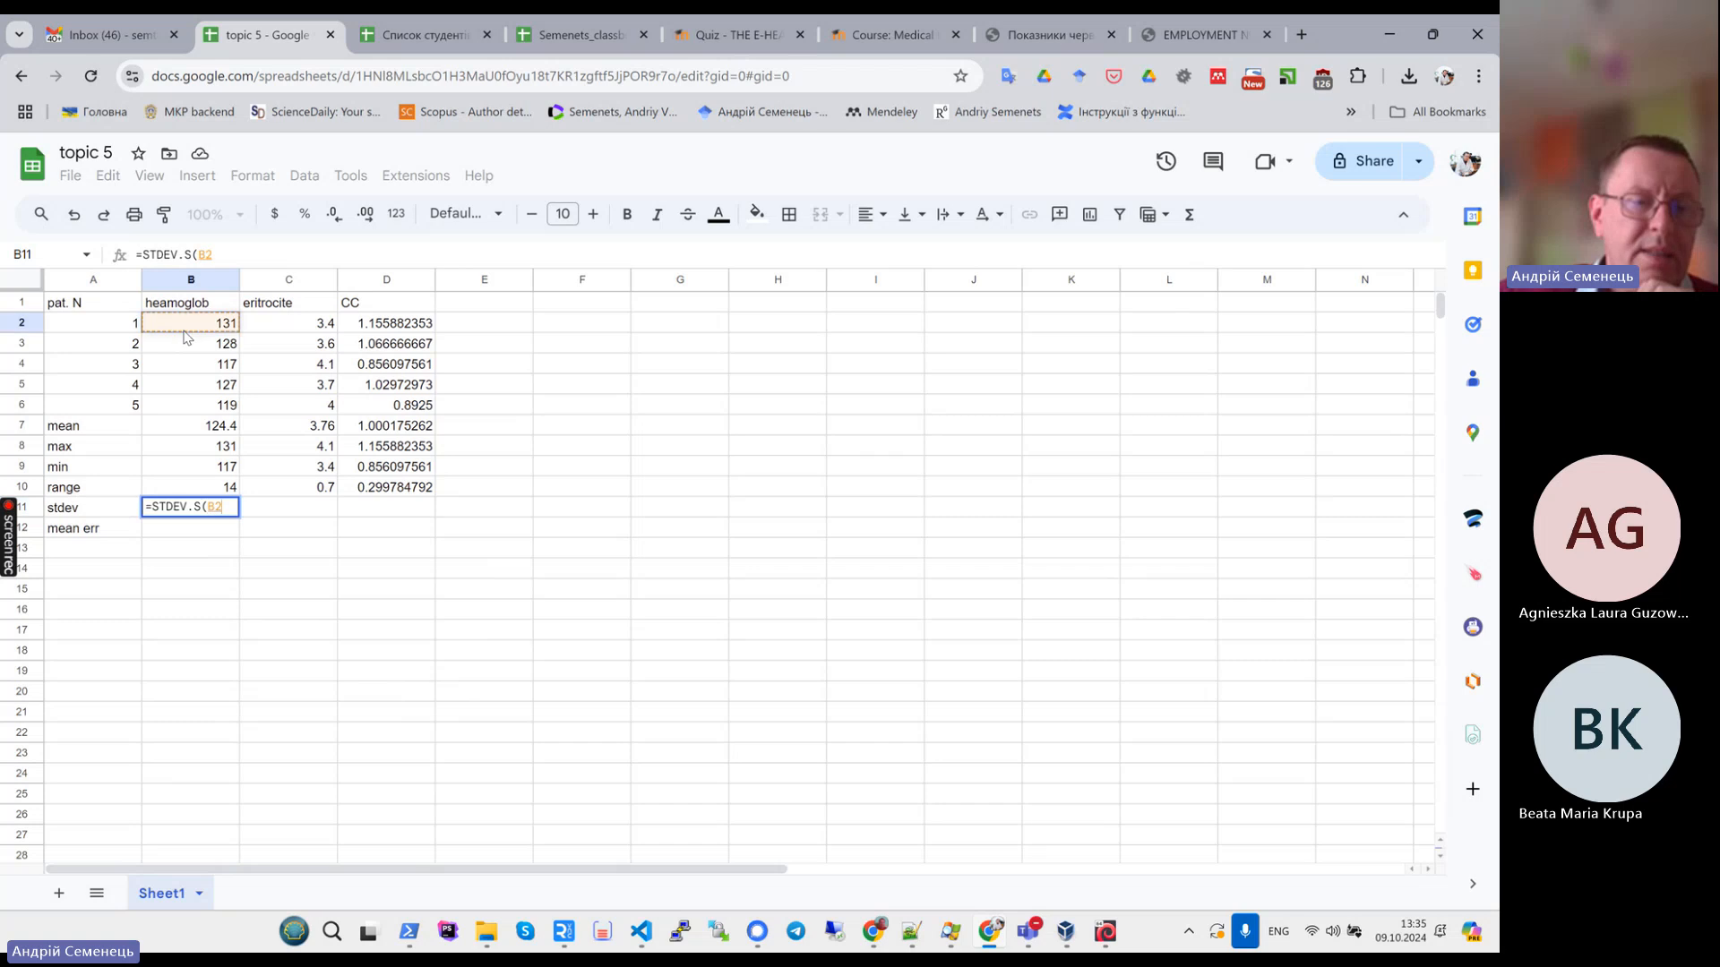
{"action": "left_click_drag", "start_coordinate": [184, 332], "coordinate": [189, 413]}
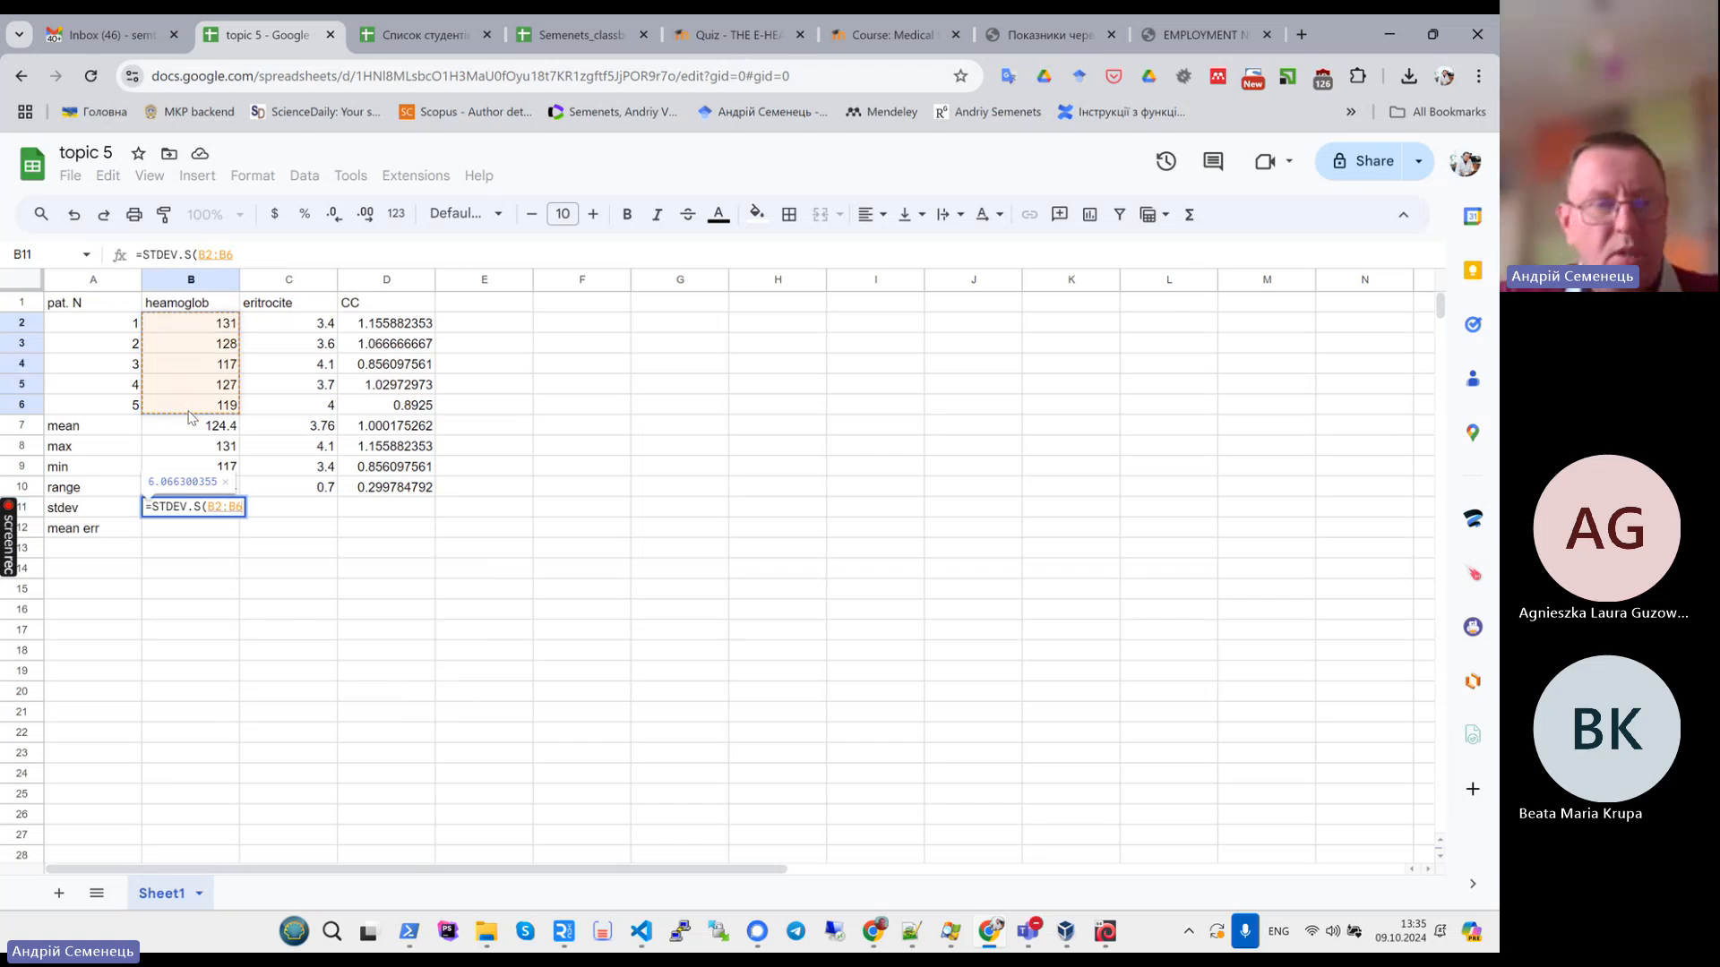
{"action": "type", "text": ")"}
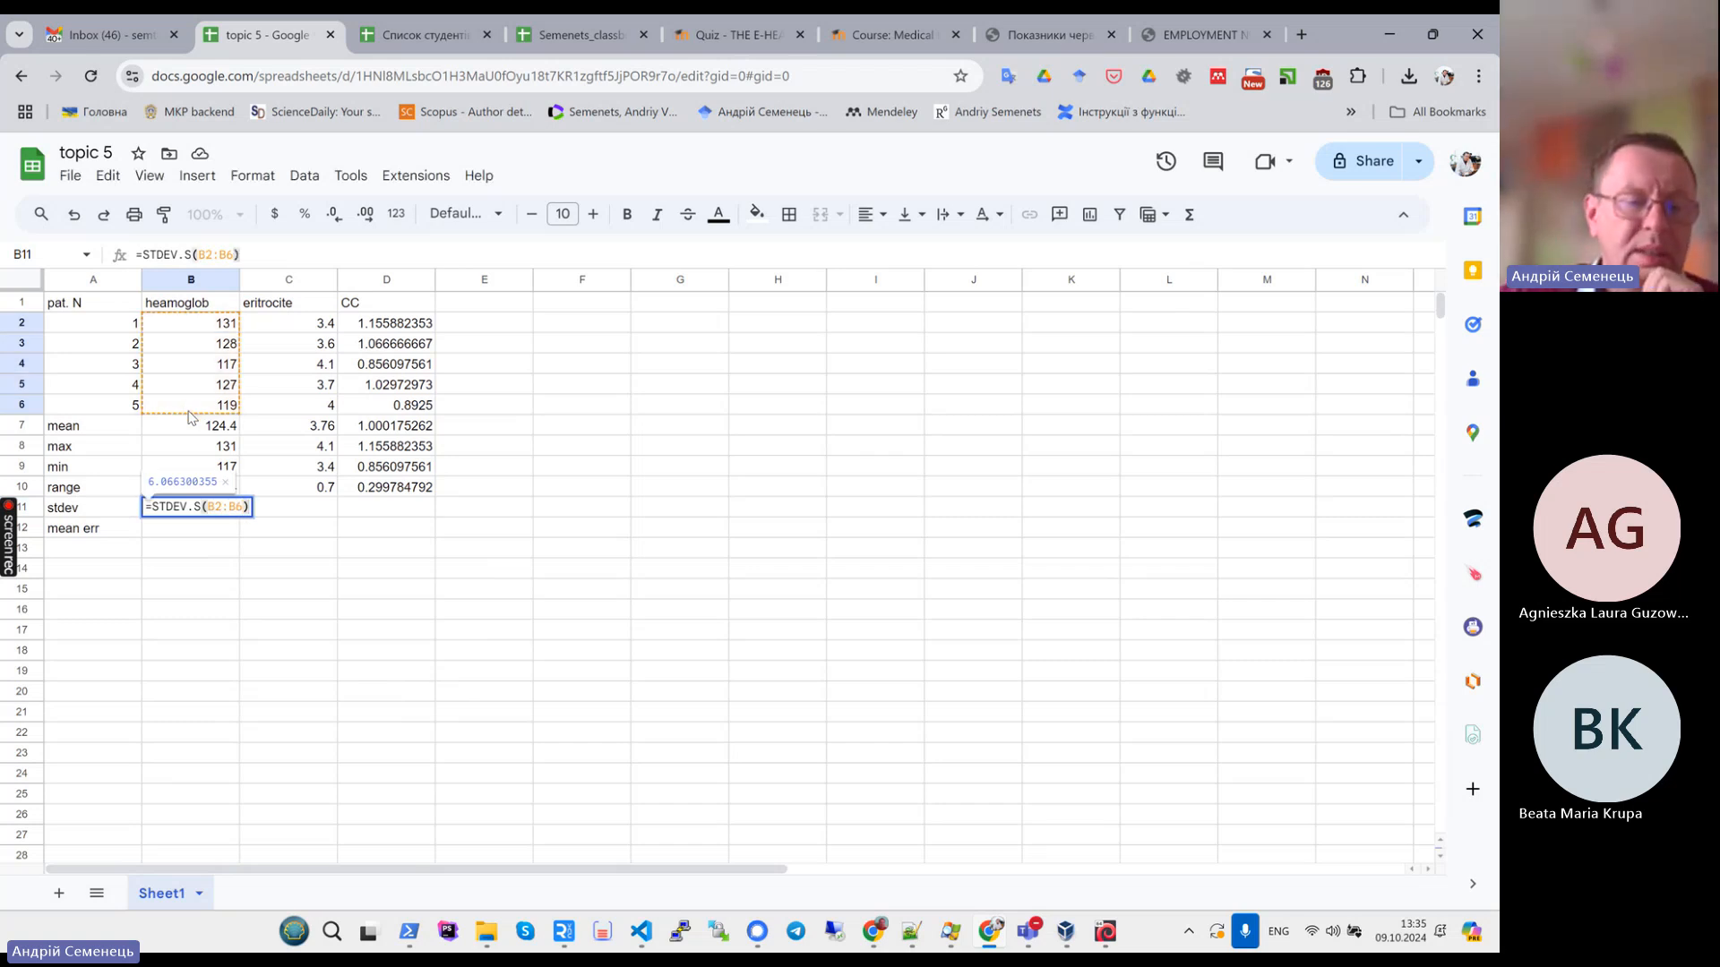
{"action": "key", "text": "Return"}
{"action": "key", "text": "Up"}
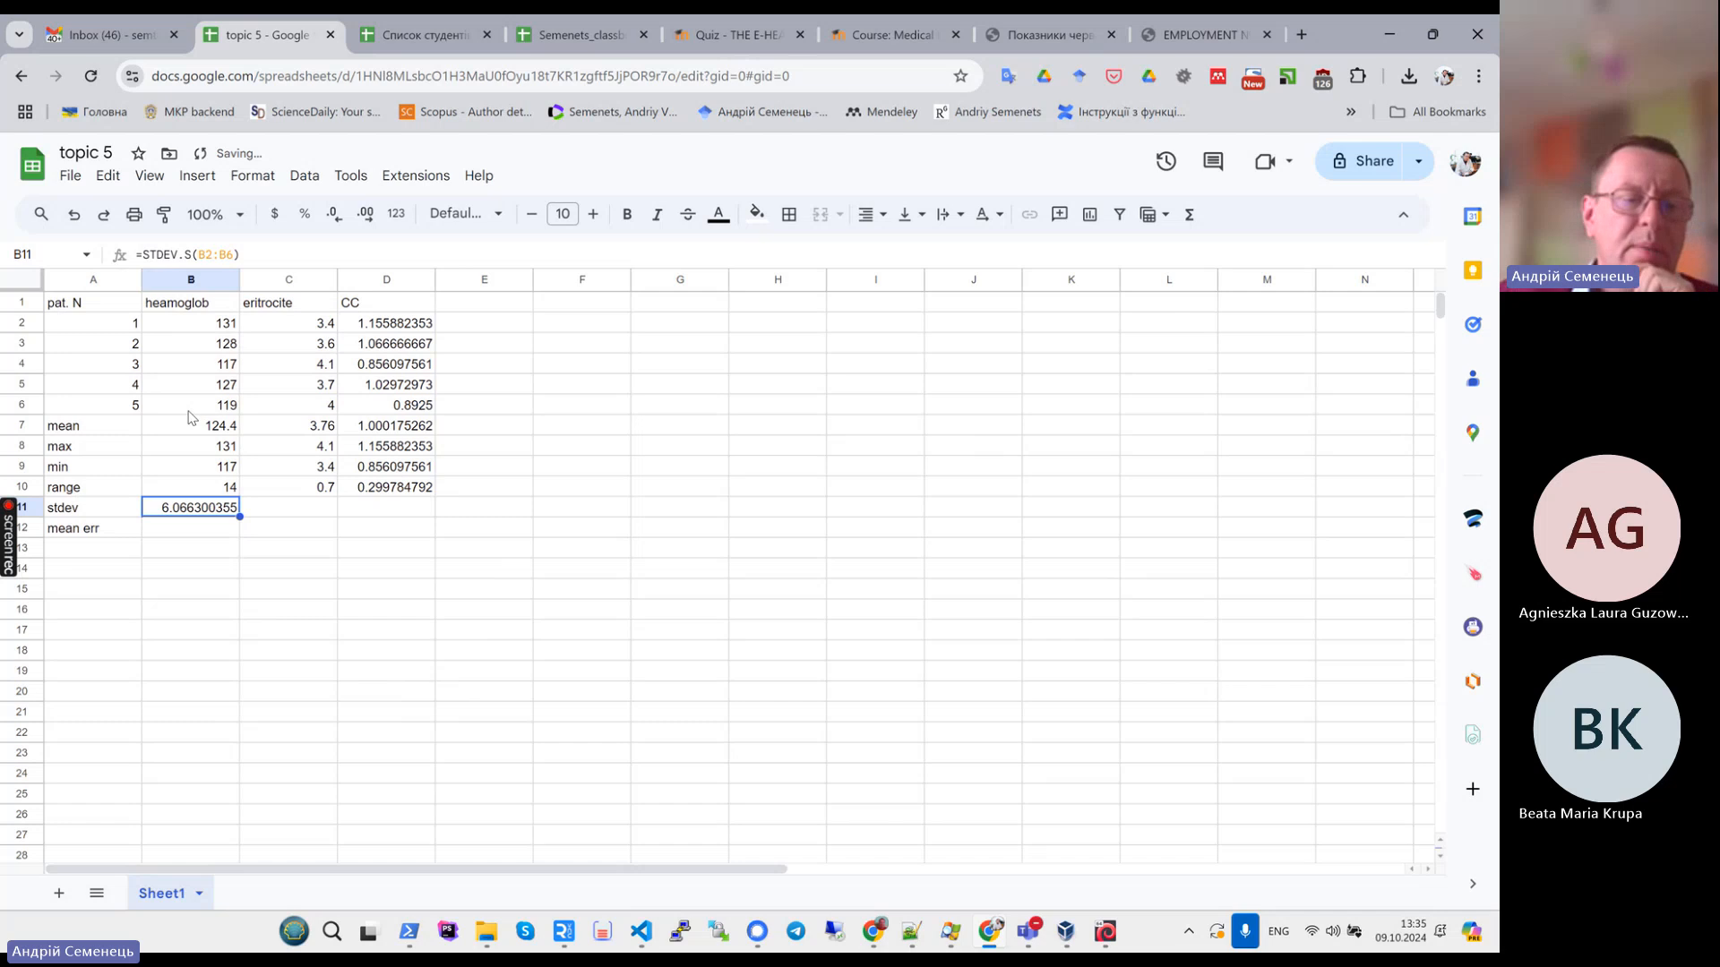
- Switch to the task PDF and highlight the mean error (standard error) formula in the Task 2 table
{"action": "left_click", "coordinate": [192, 532]}
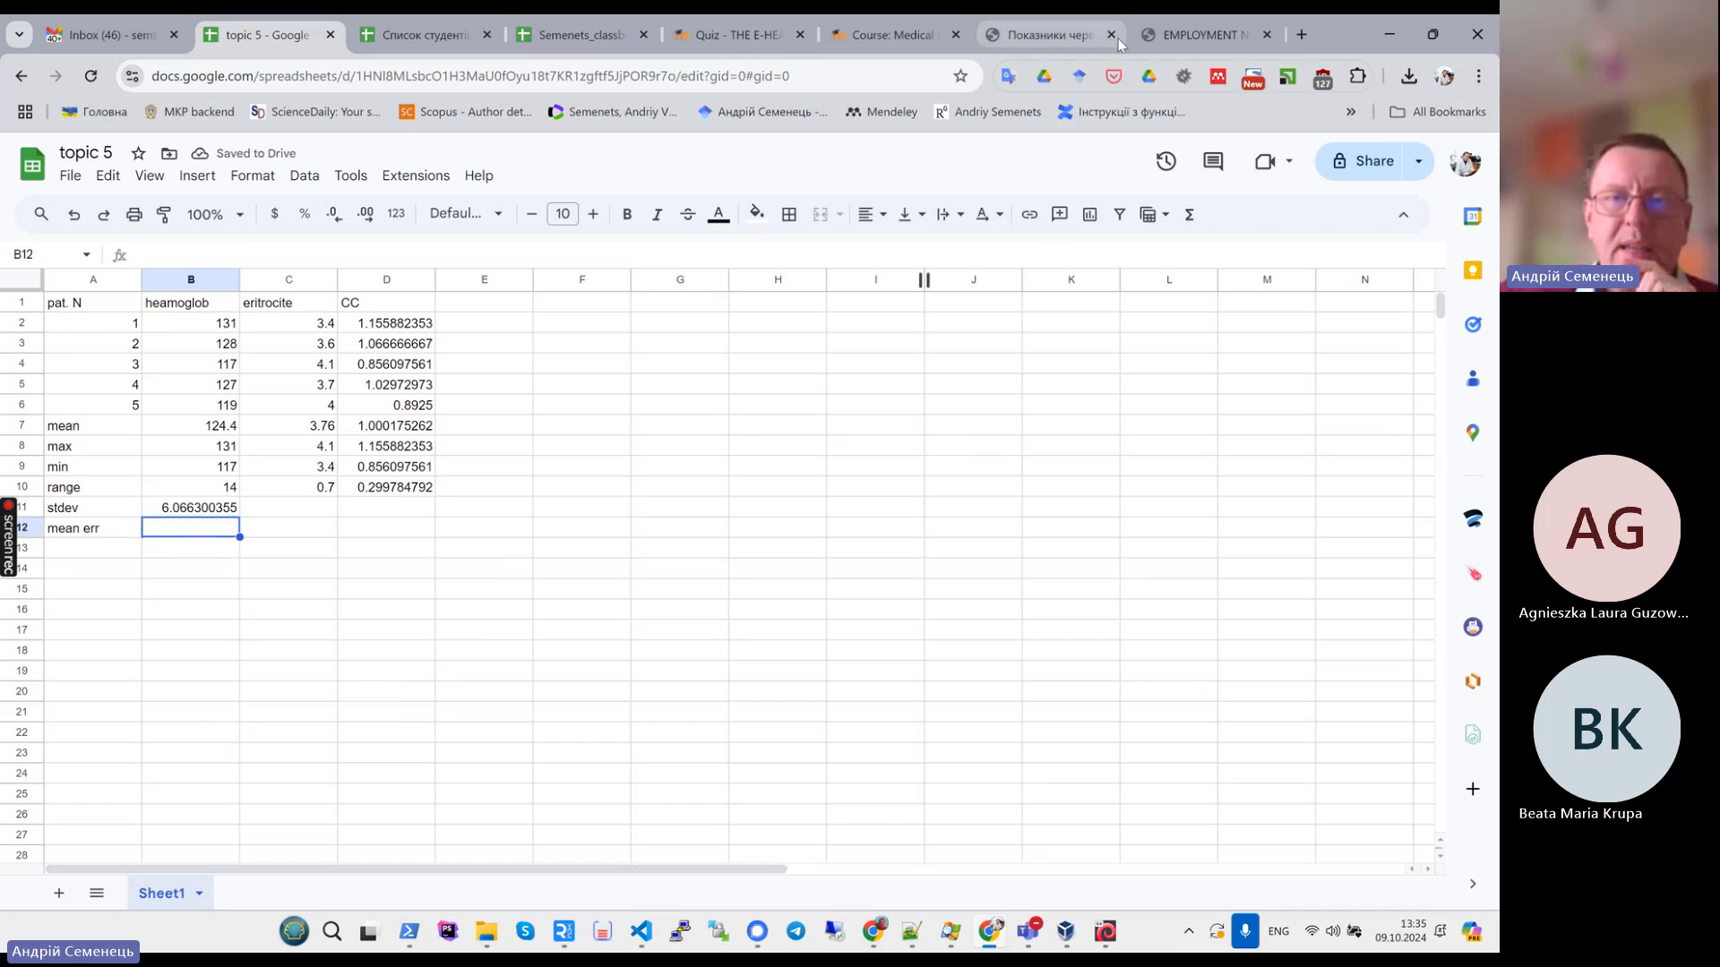
{"action": "left_click", "coordinate": [1052, 35]}
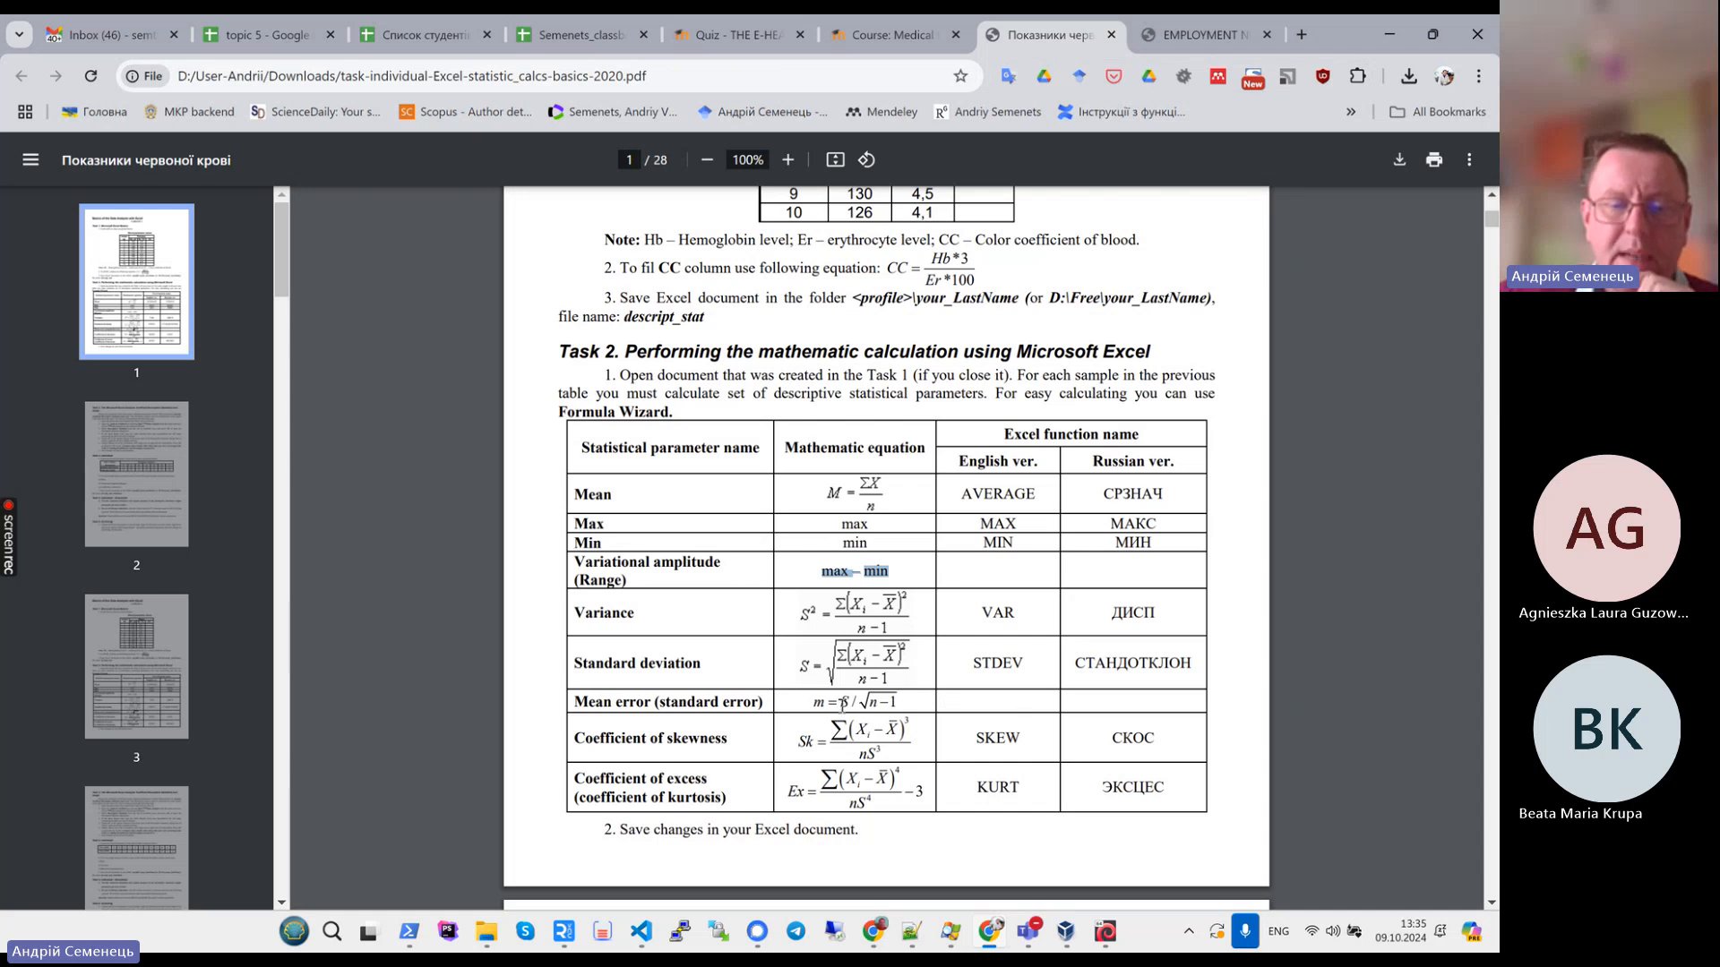
{"action": "left_click_drag", "start_coordinate": [815, 704], "coordinate": [919, 704]}
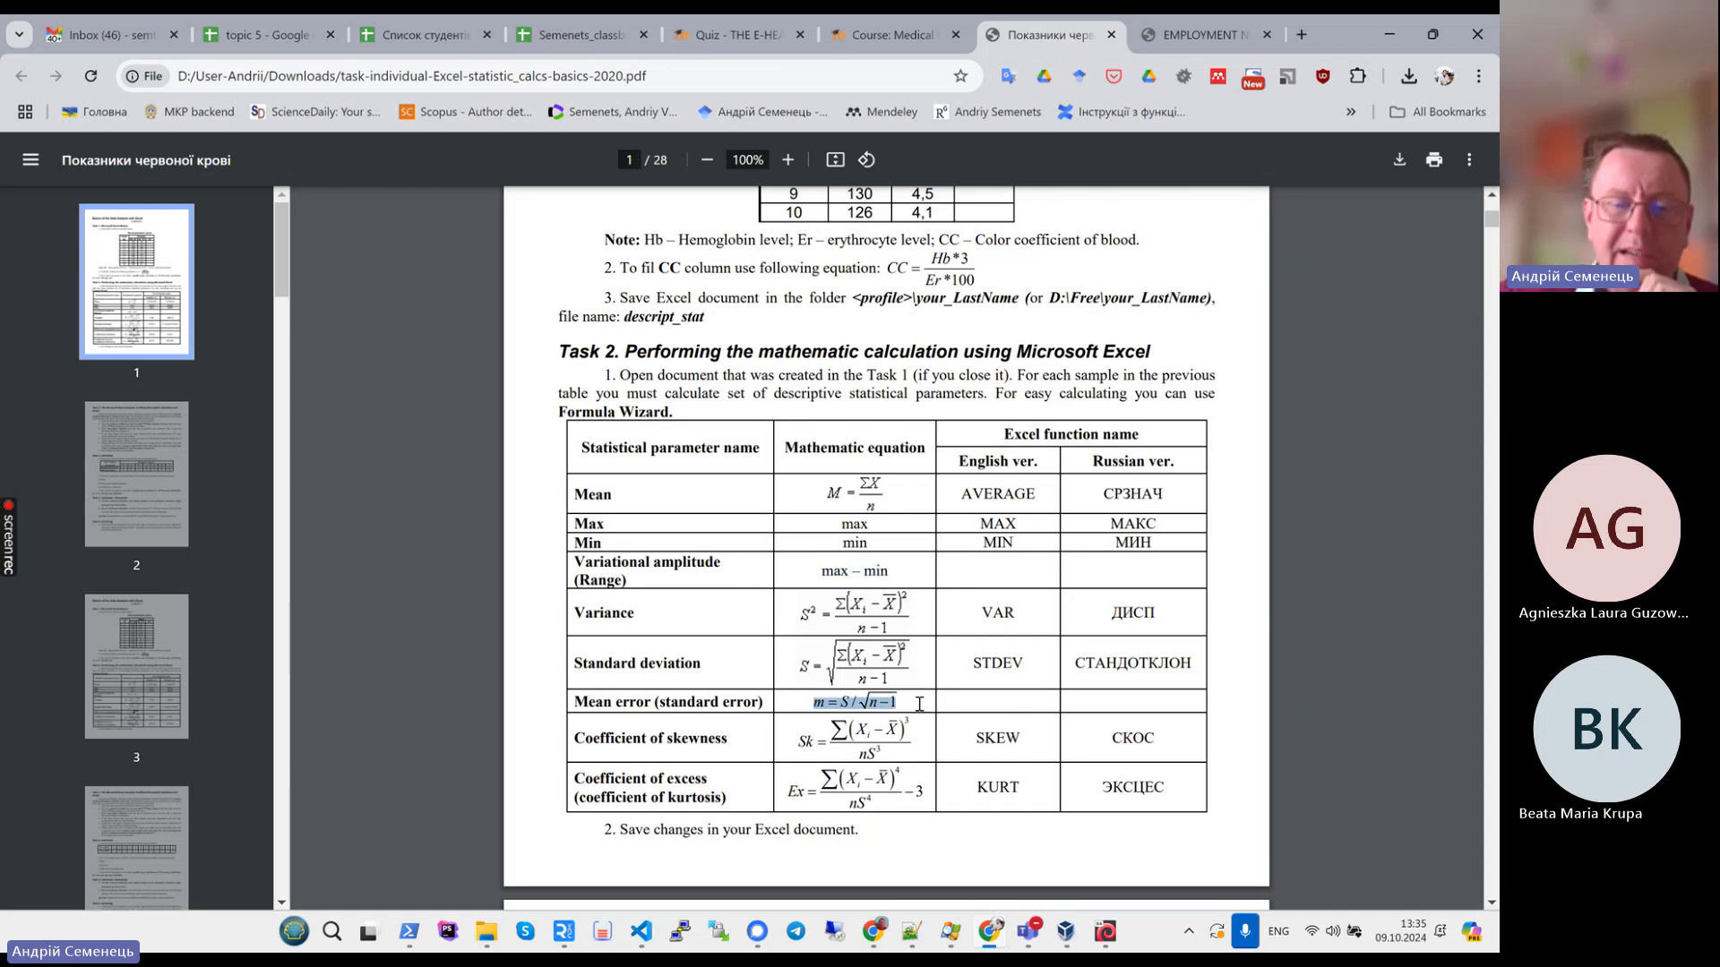
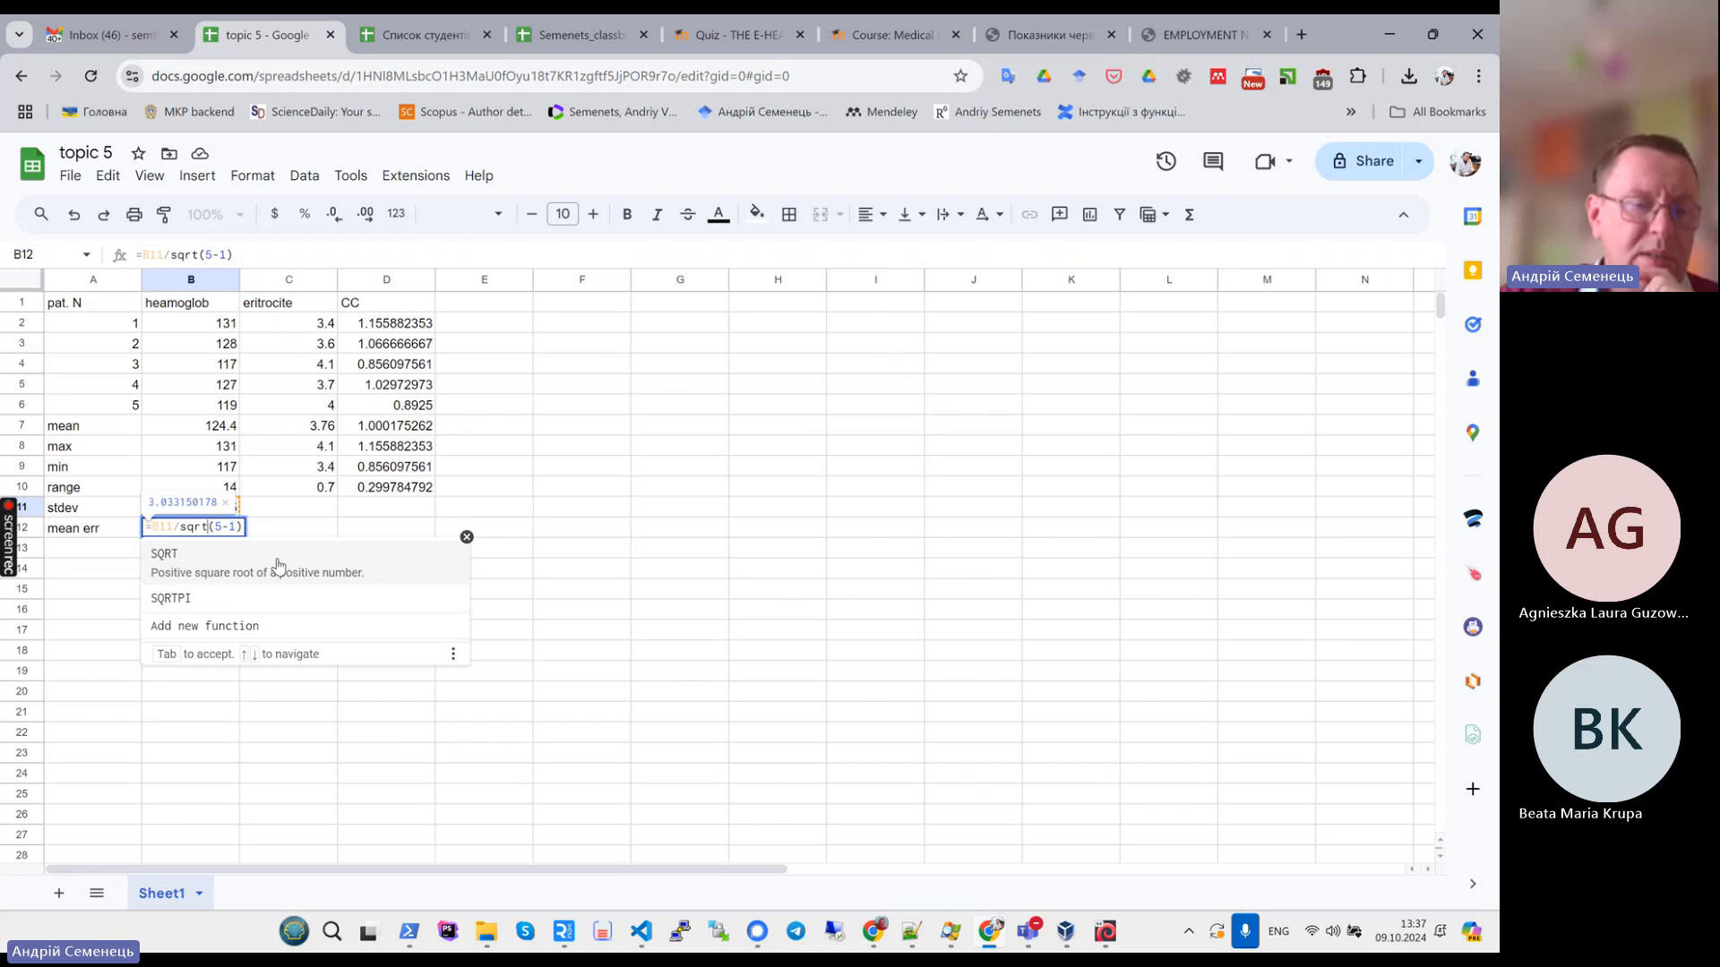
- Finish the haemoglobin mean error formula =B11/sqrt(5-1) in the mean err row
{"action": "key", "text": "Right"}
{"action": "key", "text": "Right"}
{"action": "key", "text": "Right"}
{"action": "key", "text": "Right"}
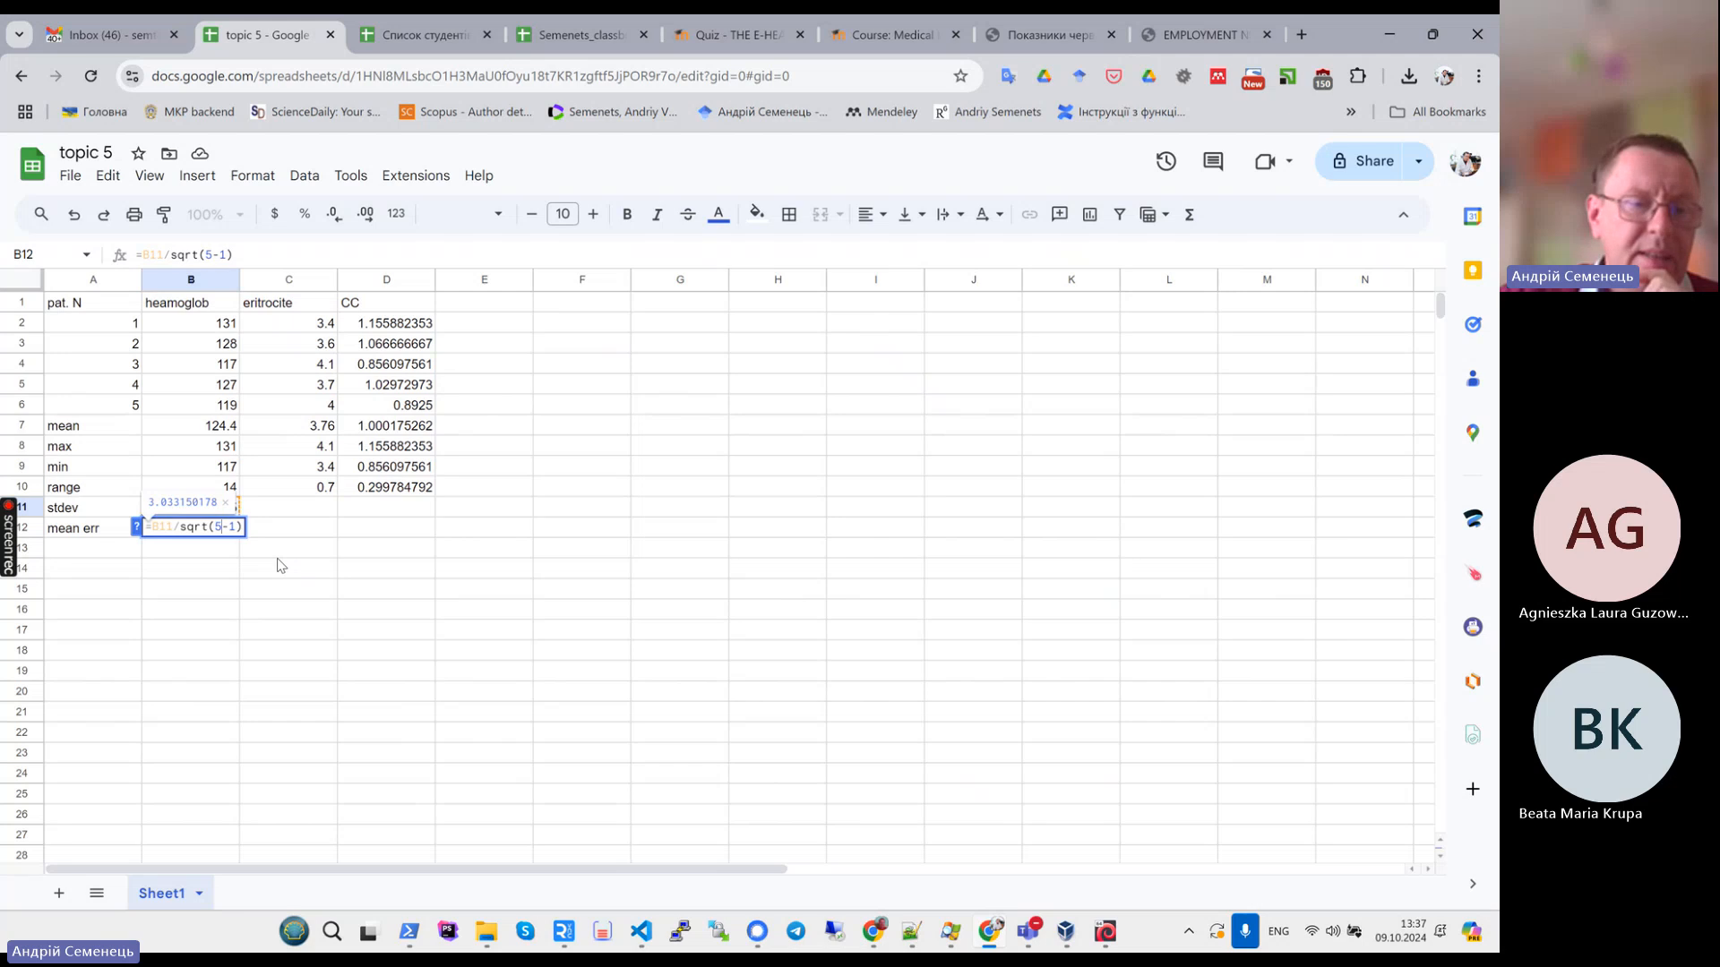
{"action": "key", "text": "Right"}
{"action": "key", "text": "Right"}
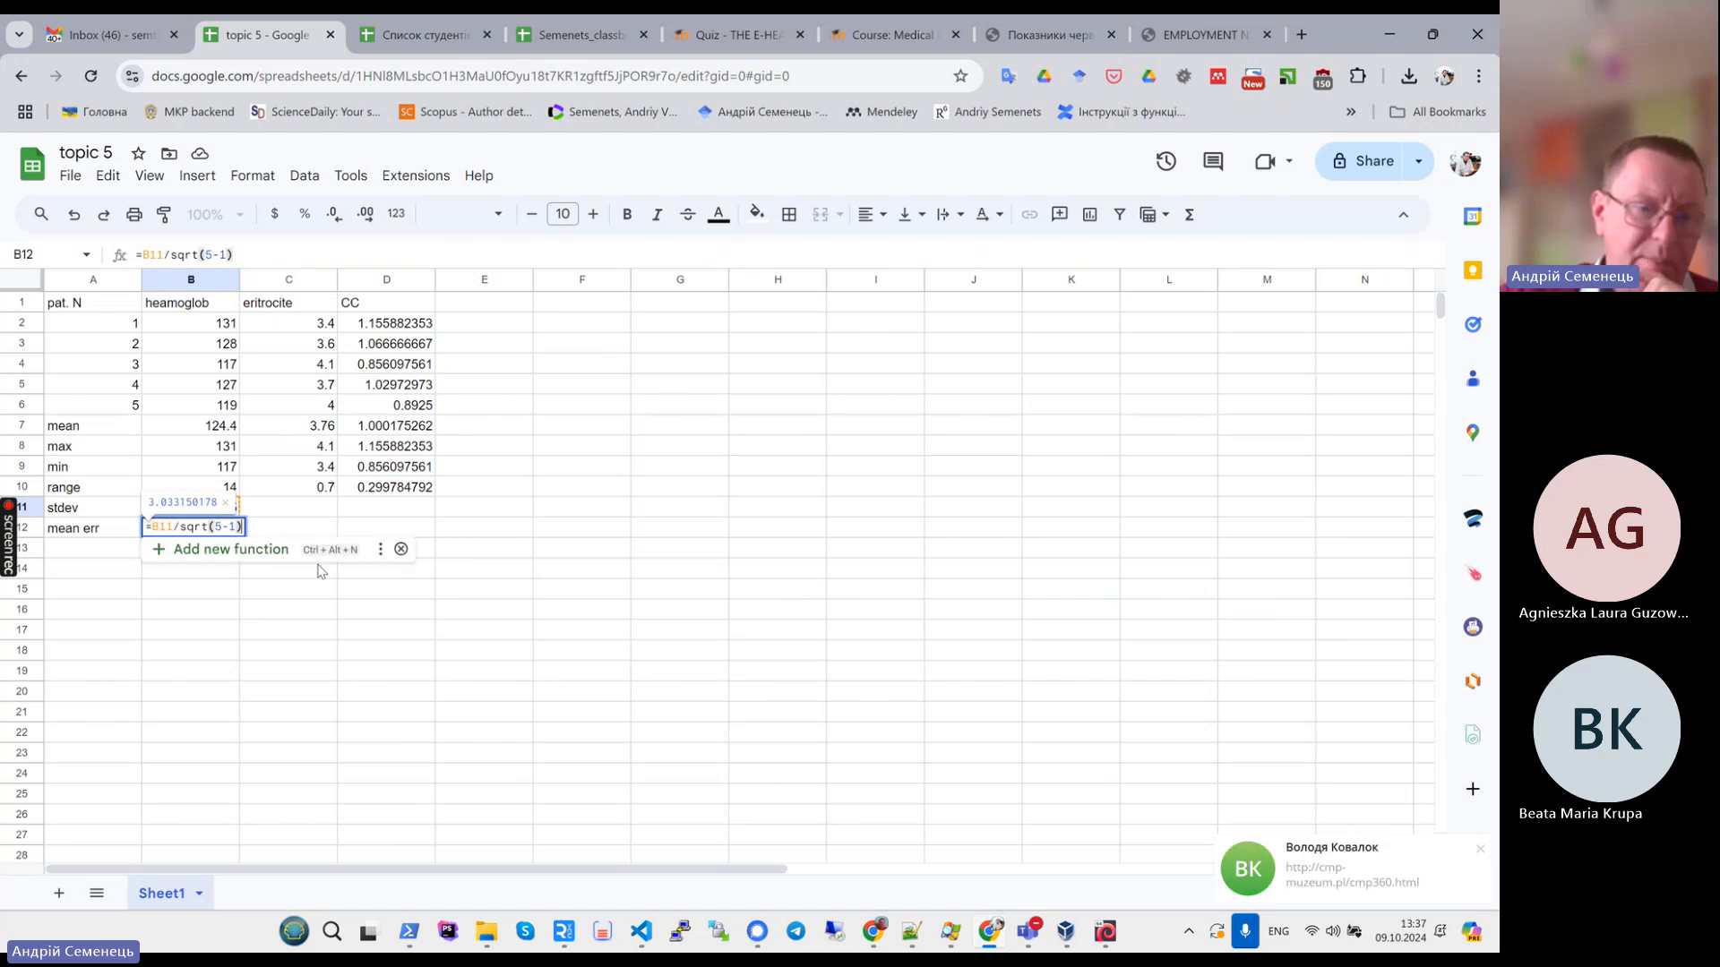
{"action": "key", "text": "Return"}
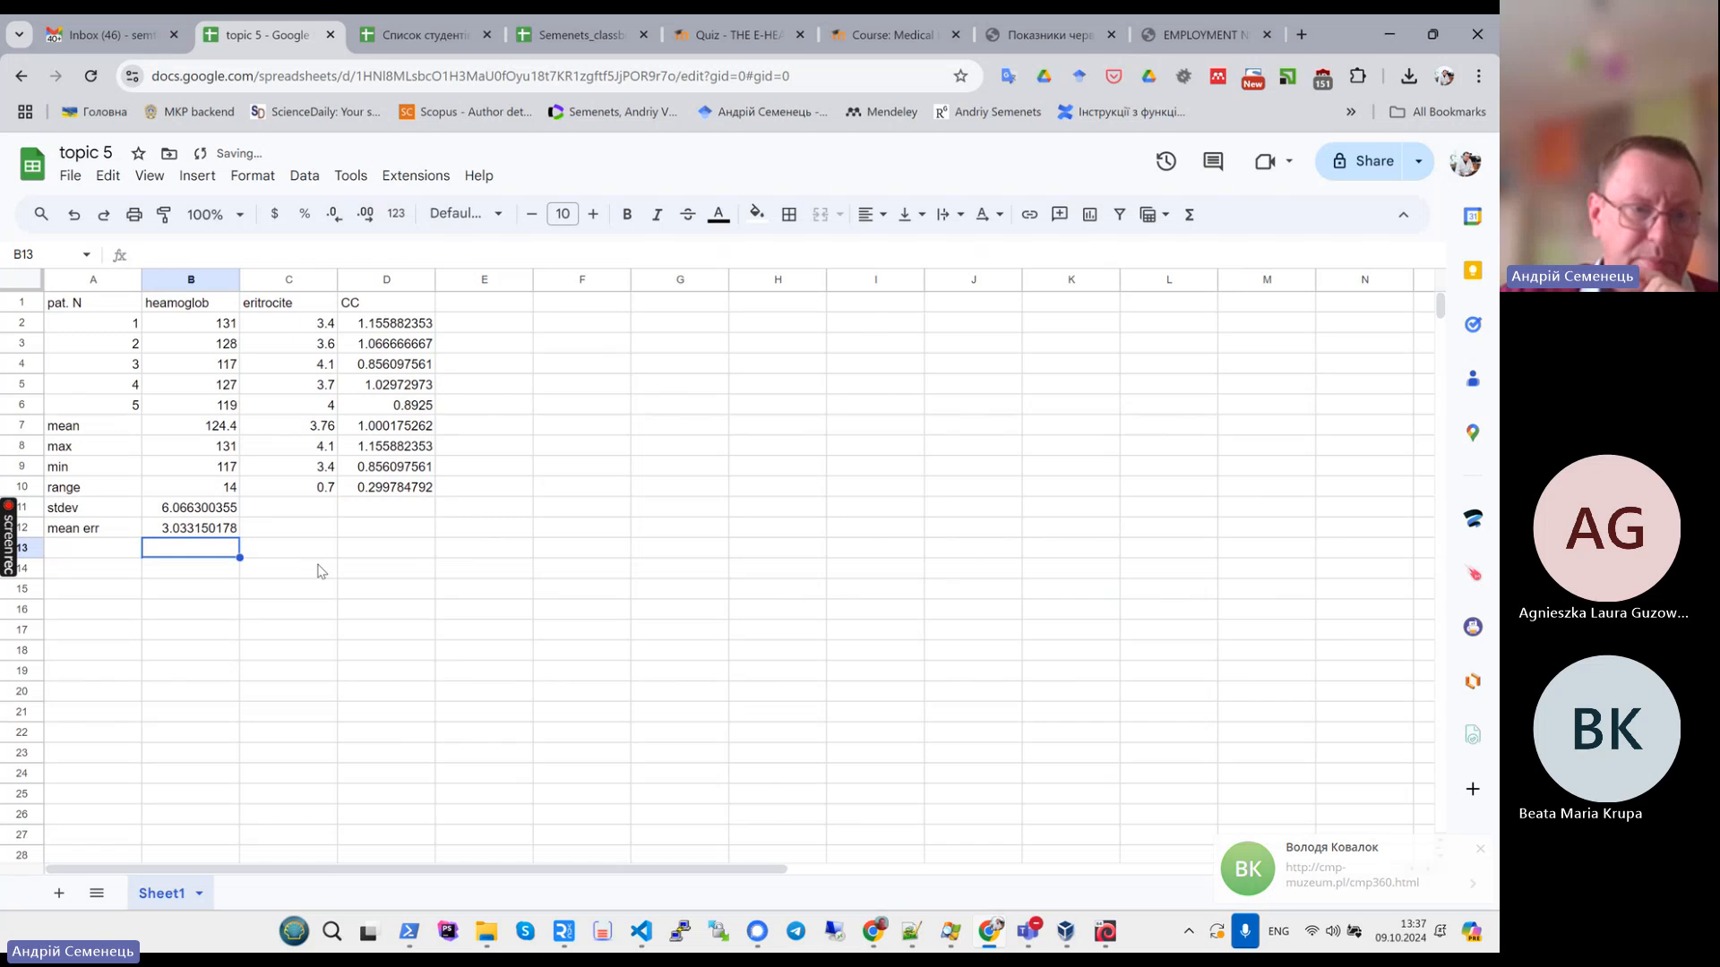
- Fill the stdev and mean err formulas across to columns C and D
{"action": "key", "text": "Up"}
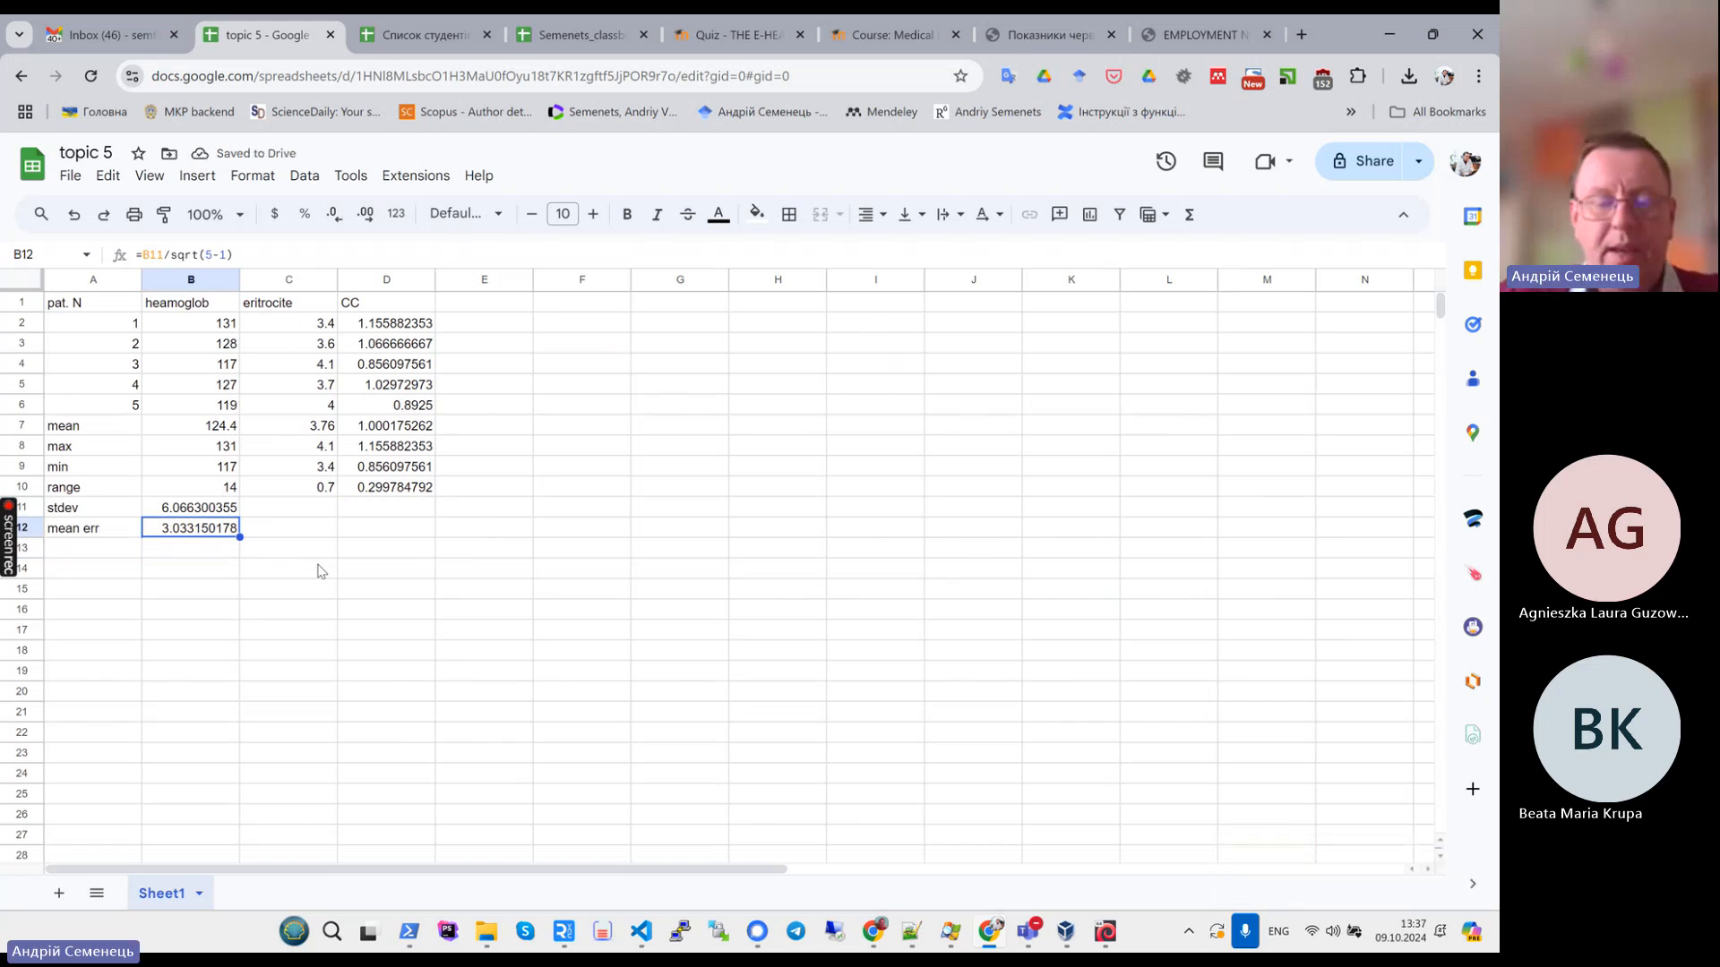
{"action": "key", "text": "shift+Up"}
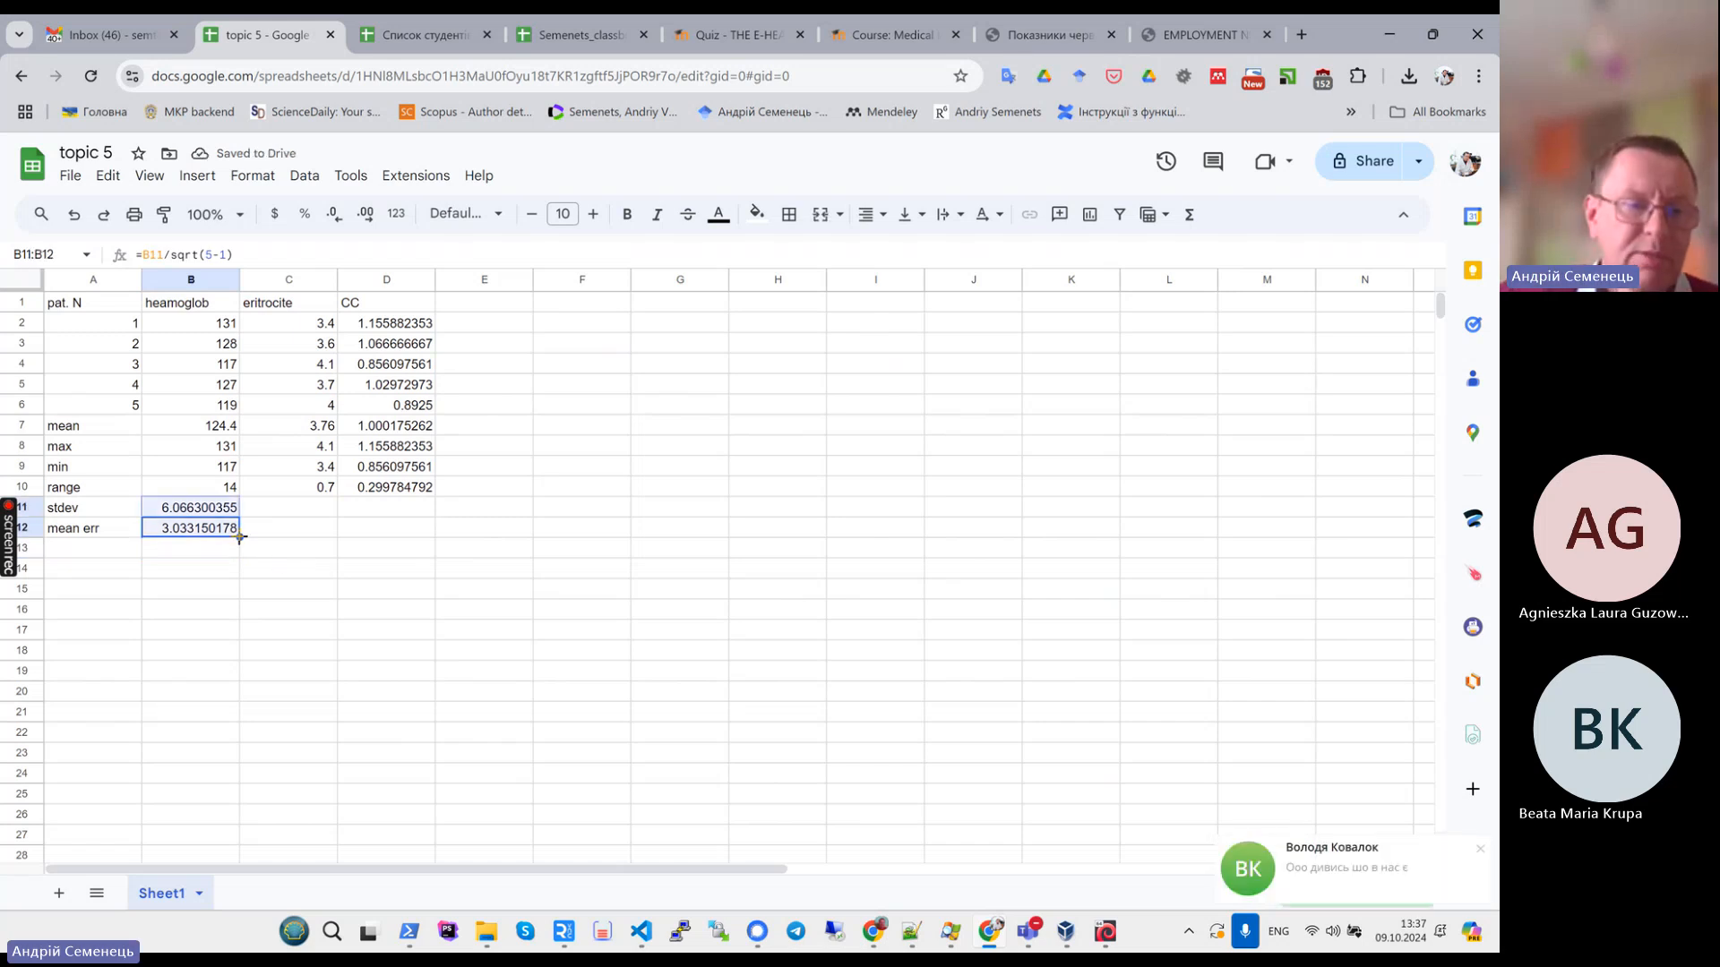
{"action": "left_click_drag", "start_coordinate": [240, 536], "coordinate": [419, 550]}
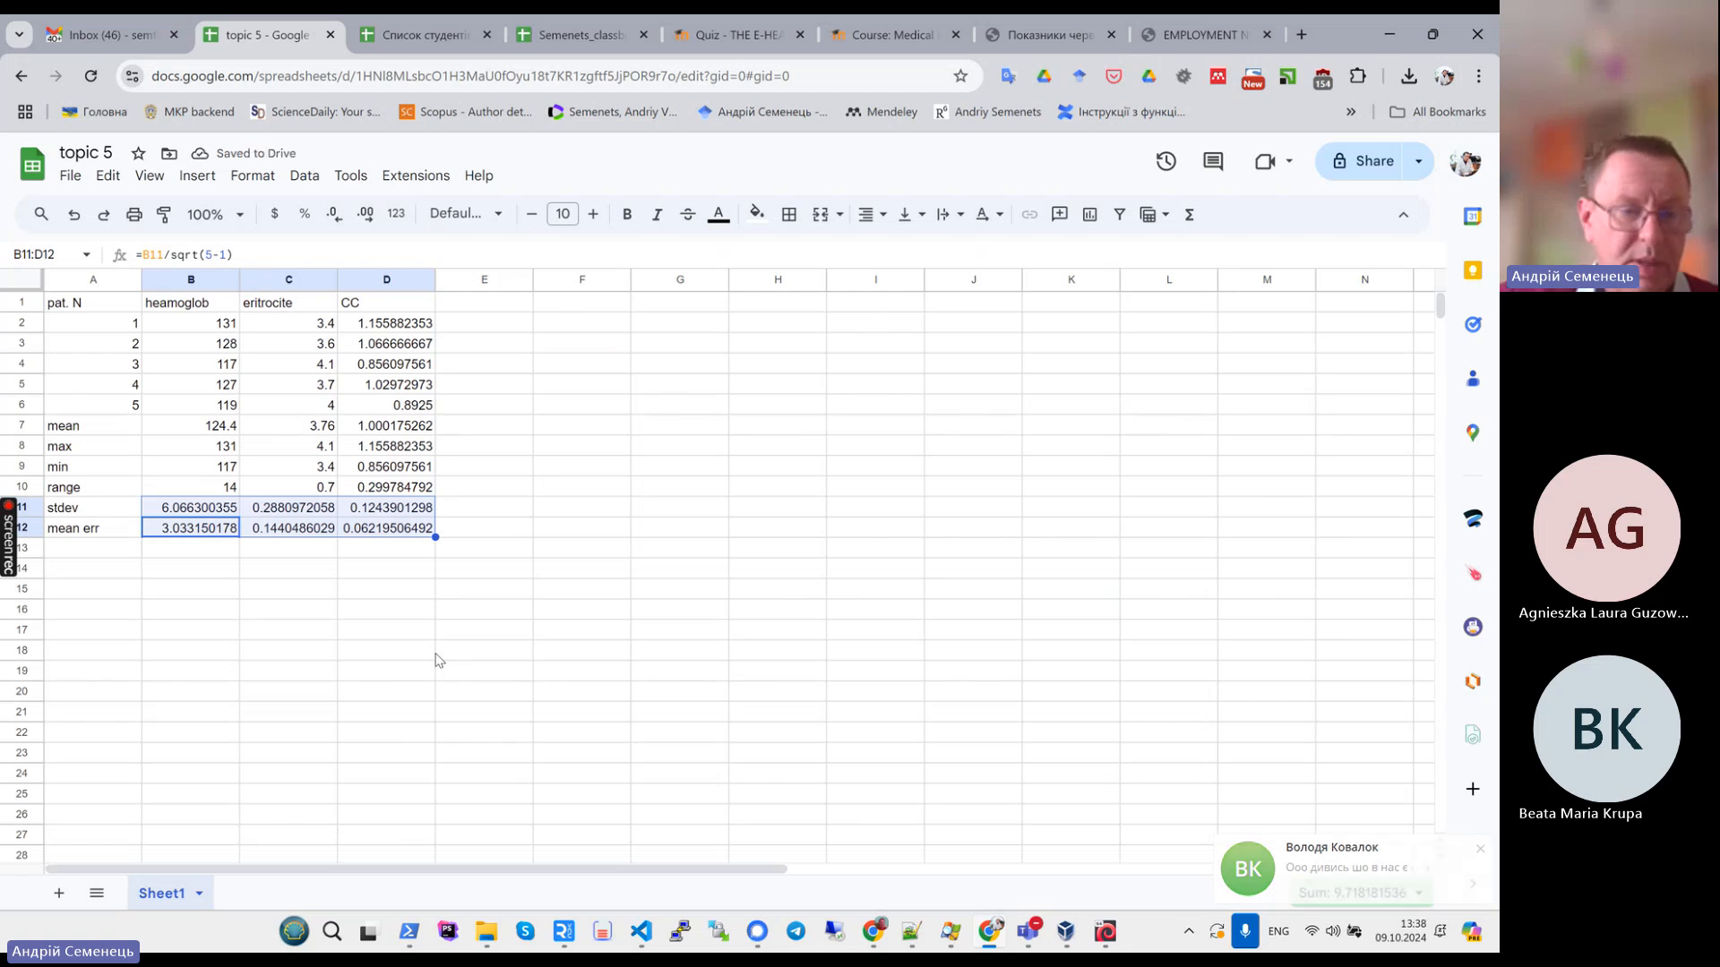
{"action": "left_click", "coordinate": [369, 591]}
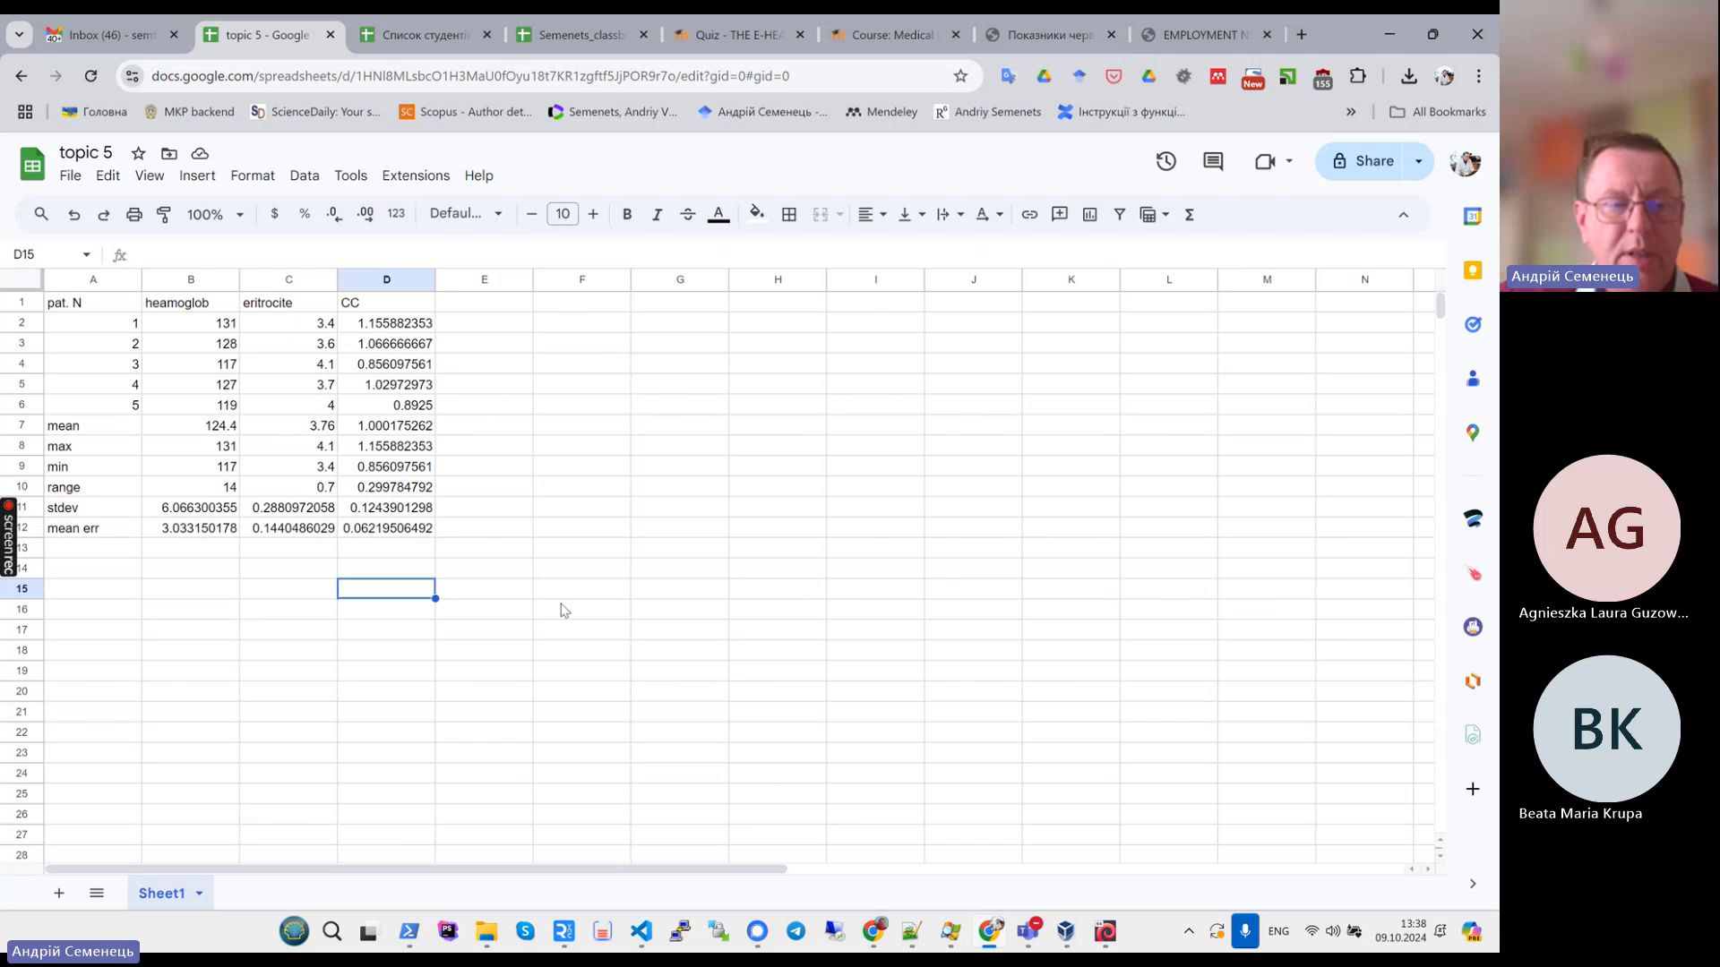
- Shade the calculated statistics block B7:D12 with a light green fill
{"action": "left_click", "coordinate": [1021, 38]}
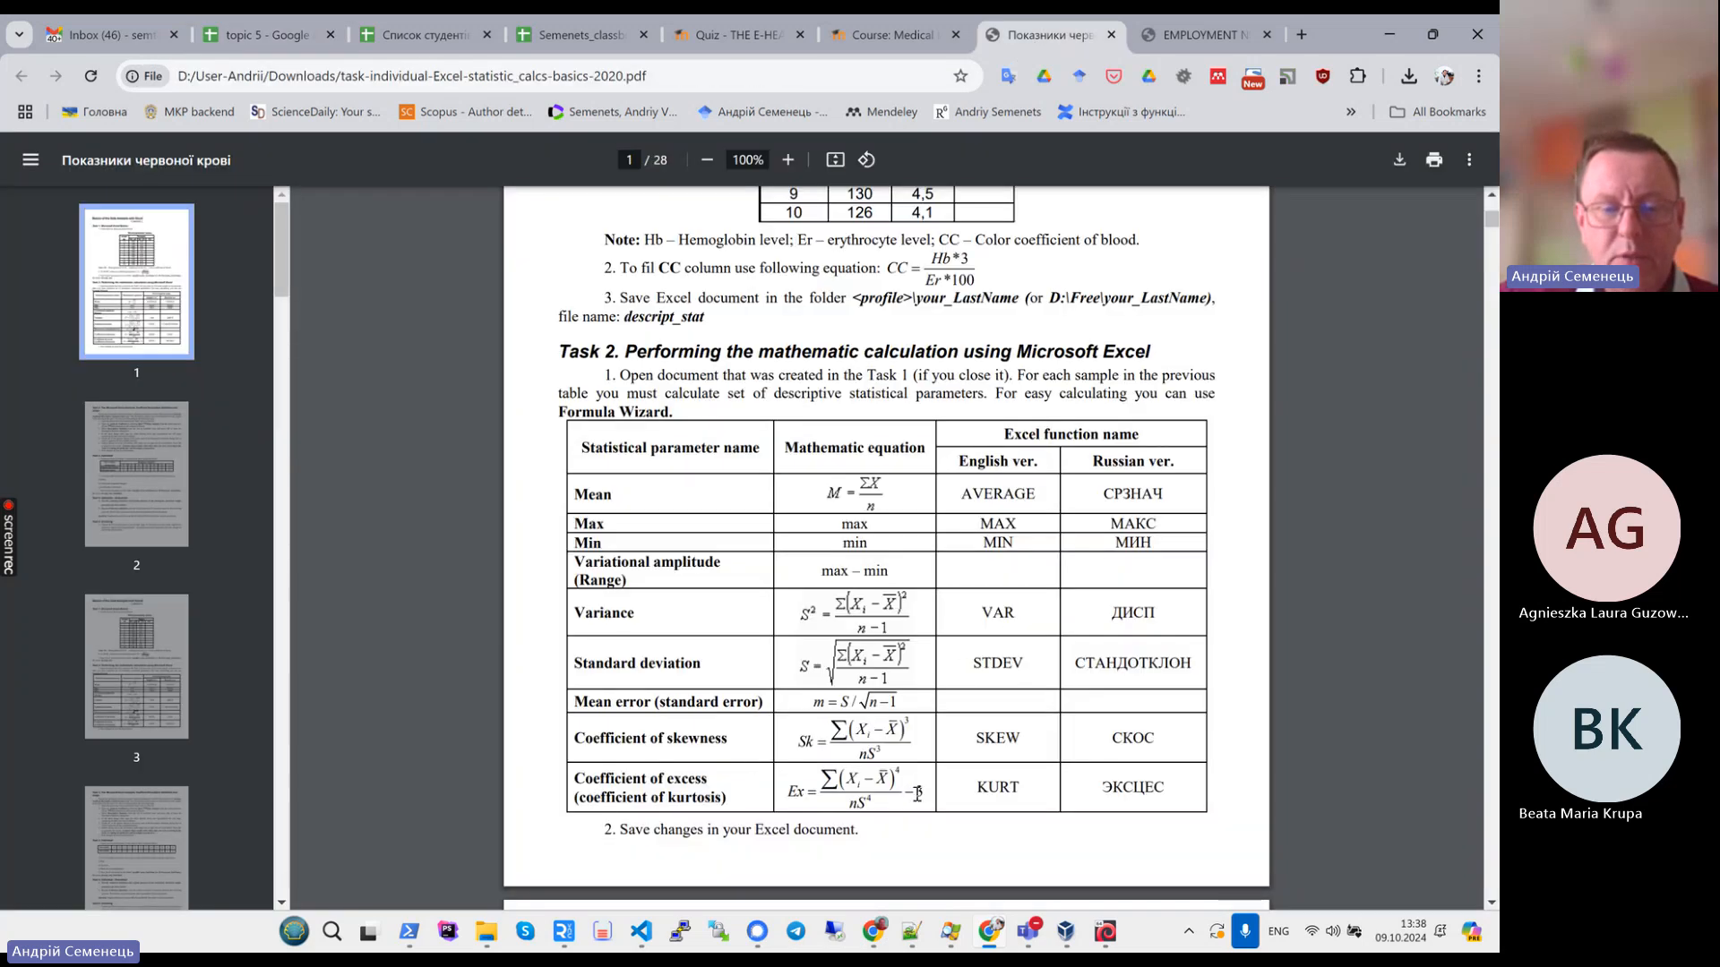
{"action": "left_click", "coordinate": [276, 40]}
{"action": "left_click", "coordinate": [550, 537]}
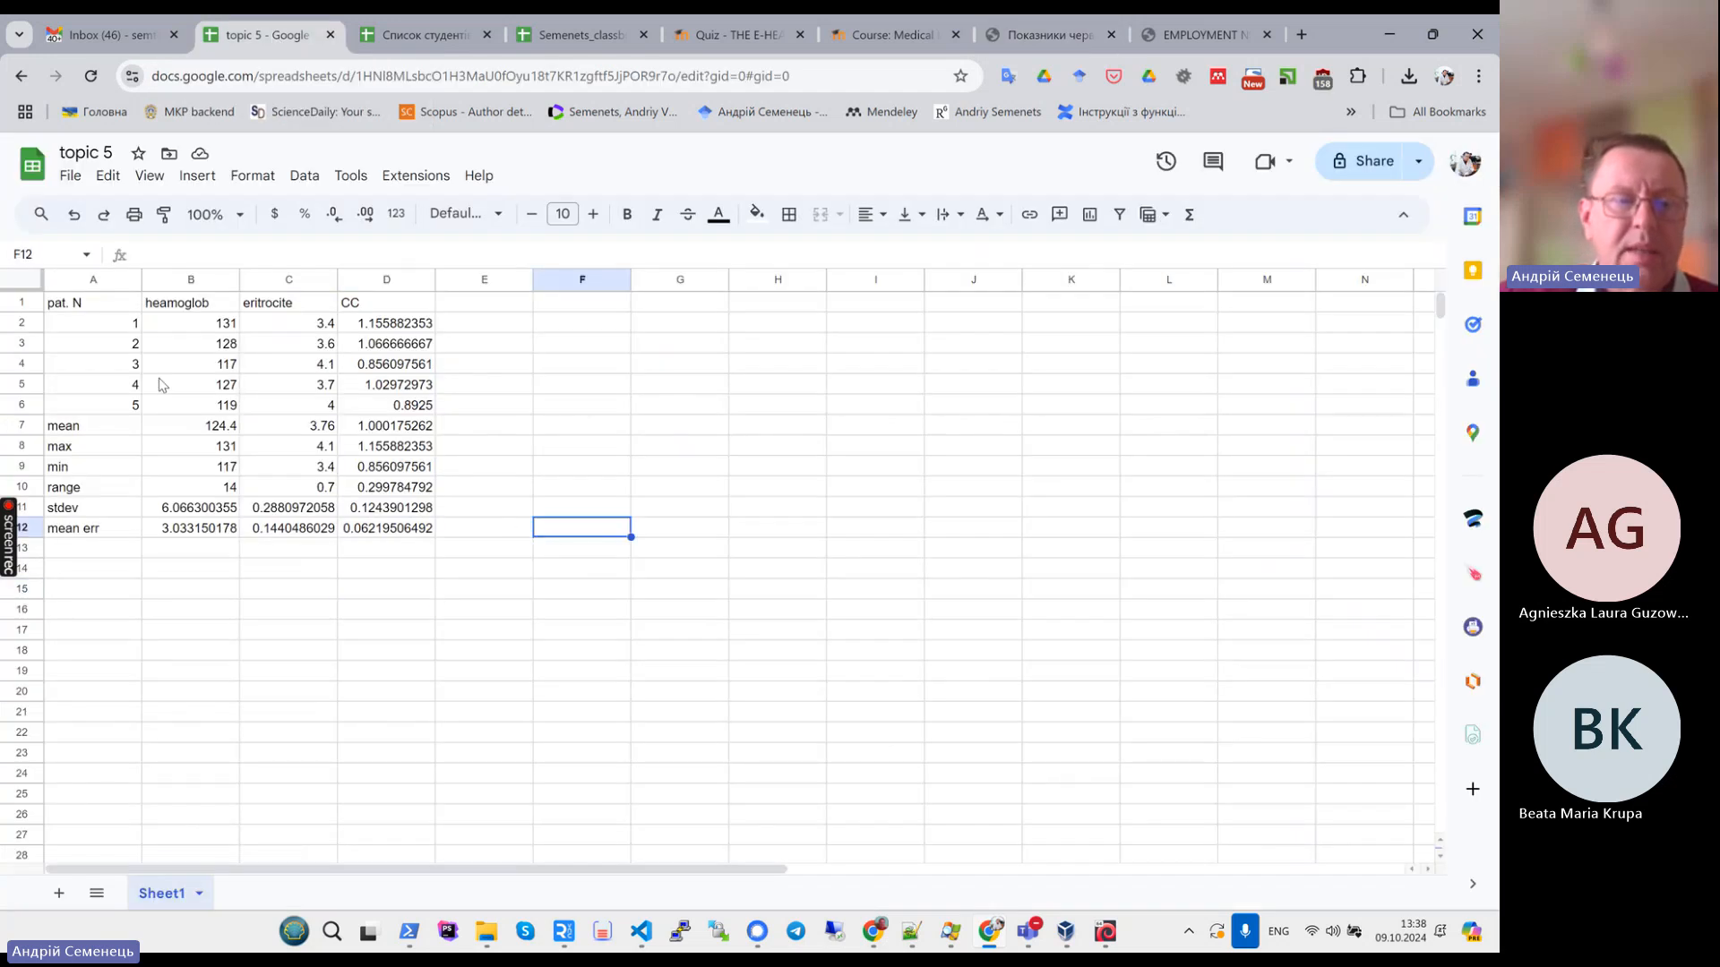
{"action": "left_click_drag", "start_coordinate": [174, 427], "coordinate": [421, 529]}
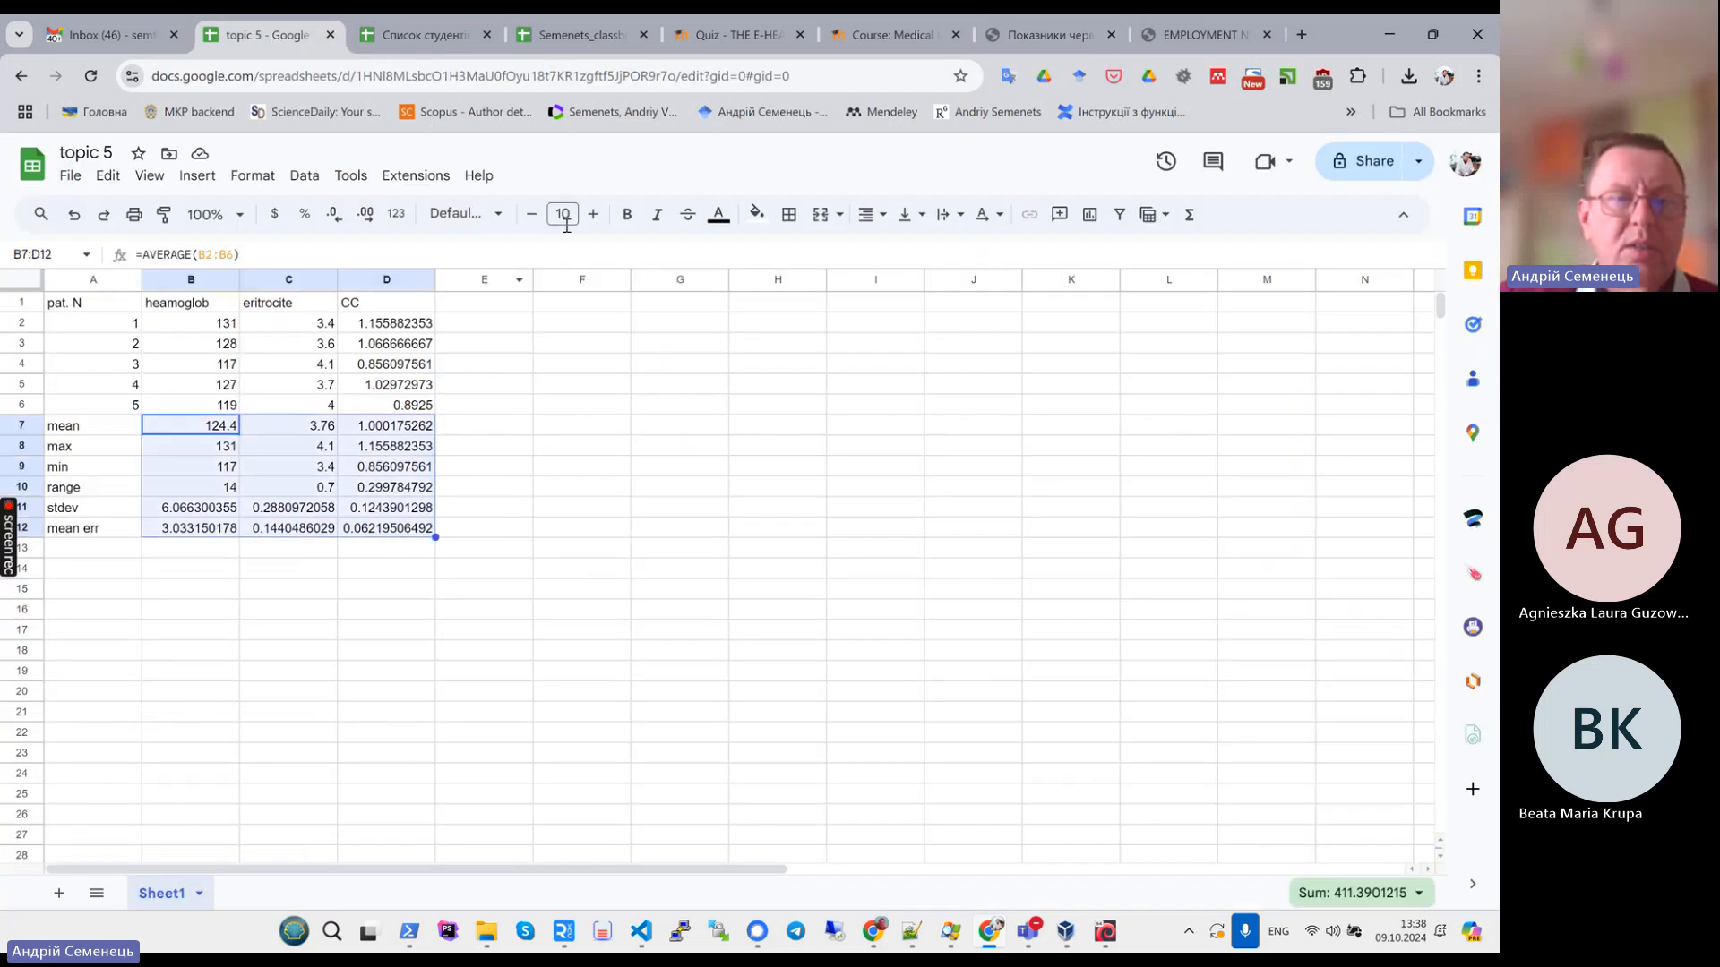
{"action": "left_click", "coordinate": [762, 222]}
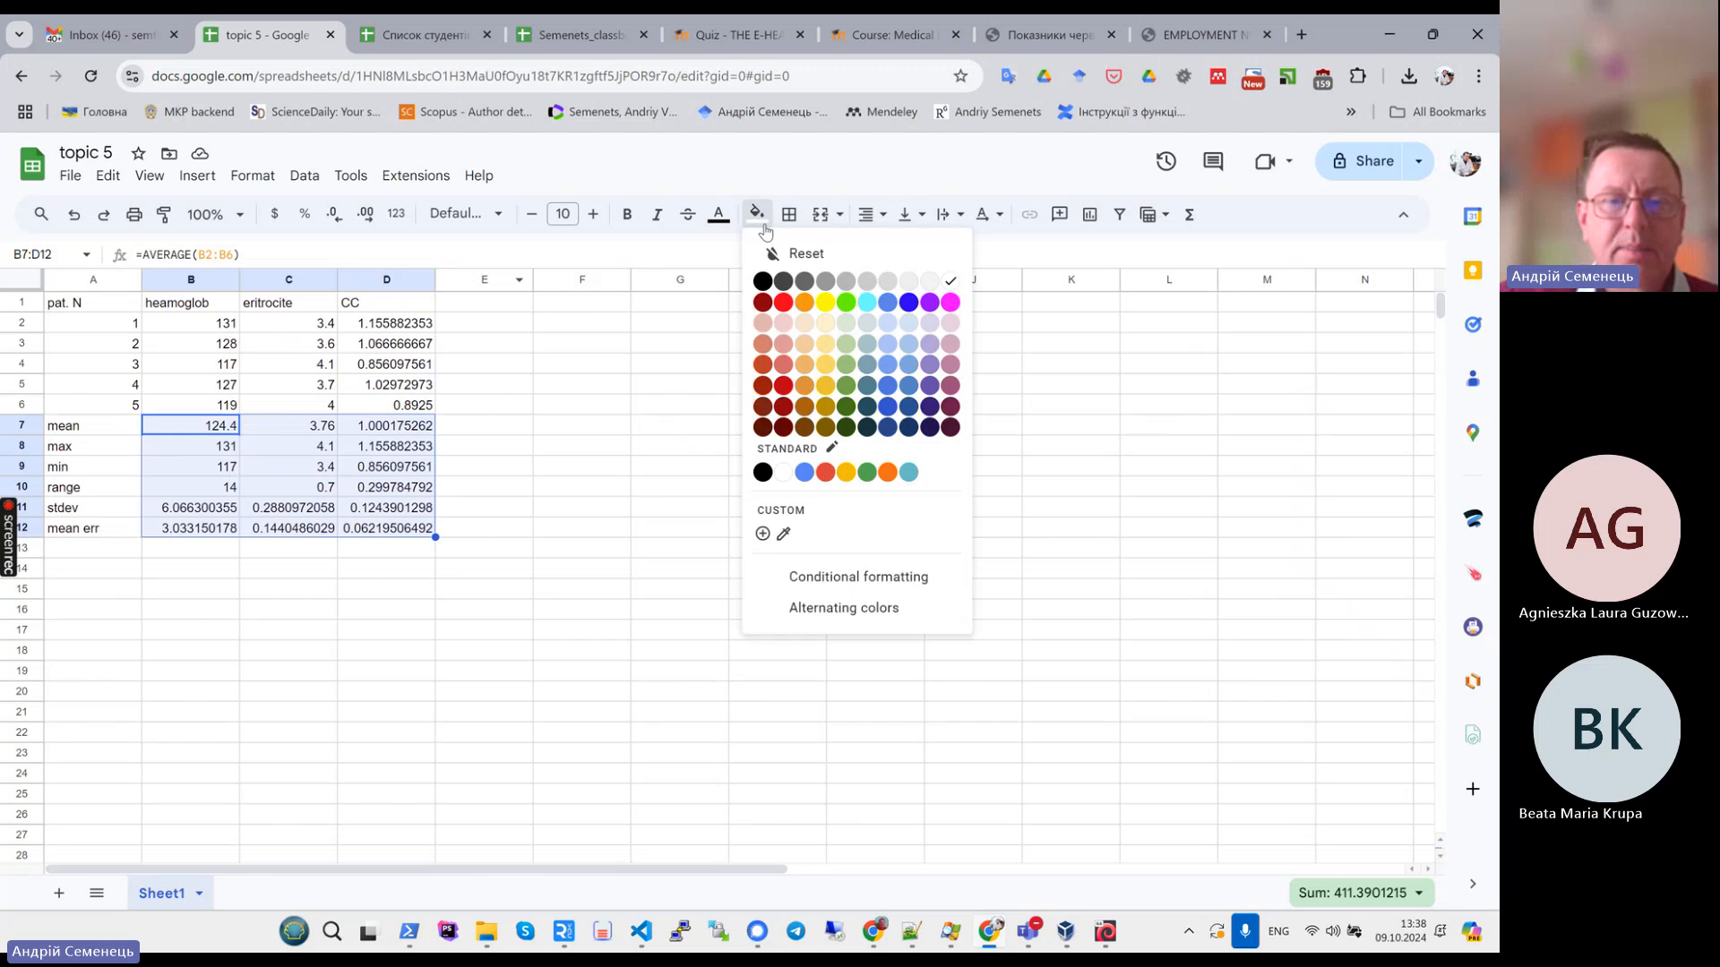
{"action": "left_click", "coordinate": [845, 322]}
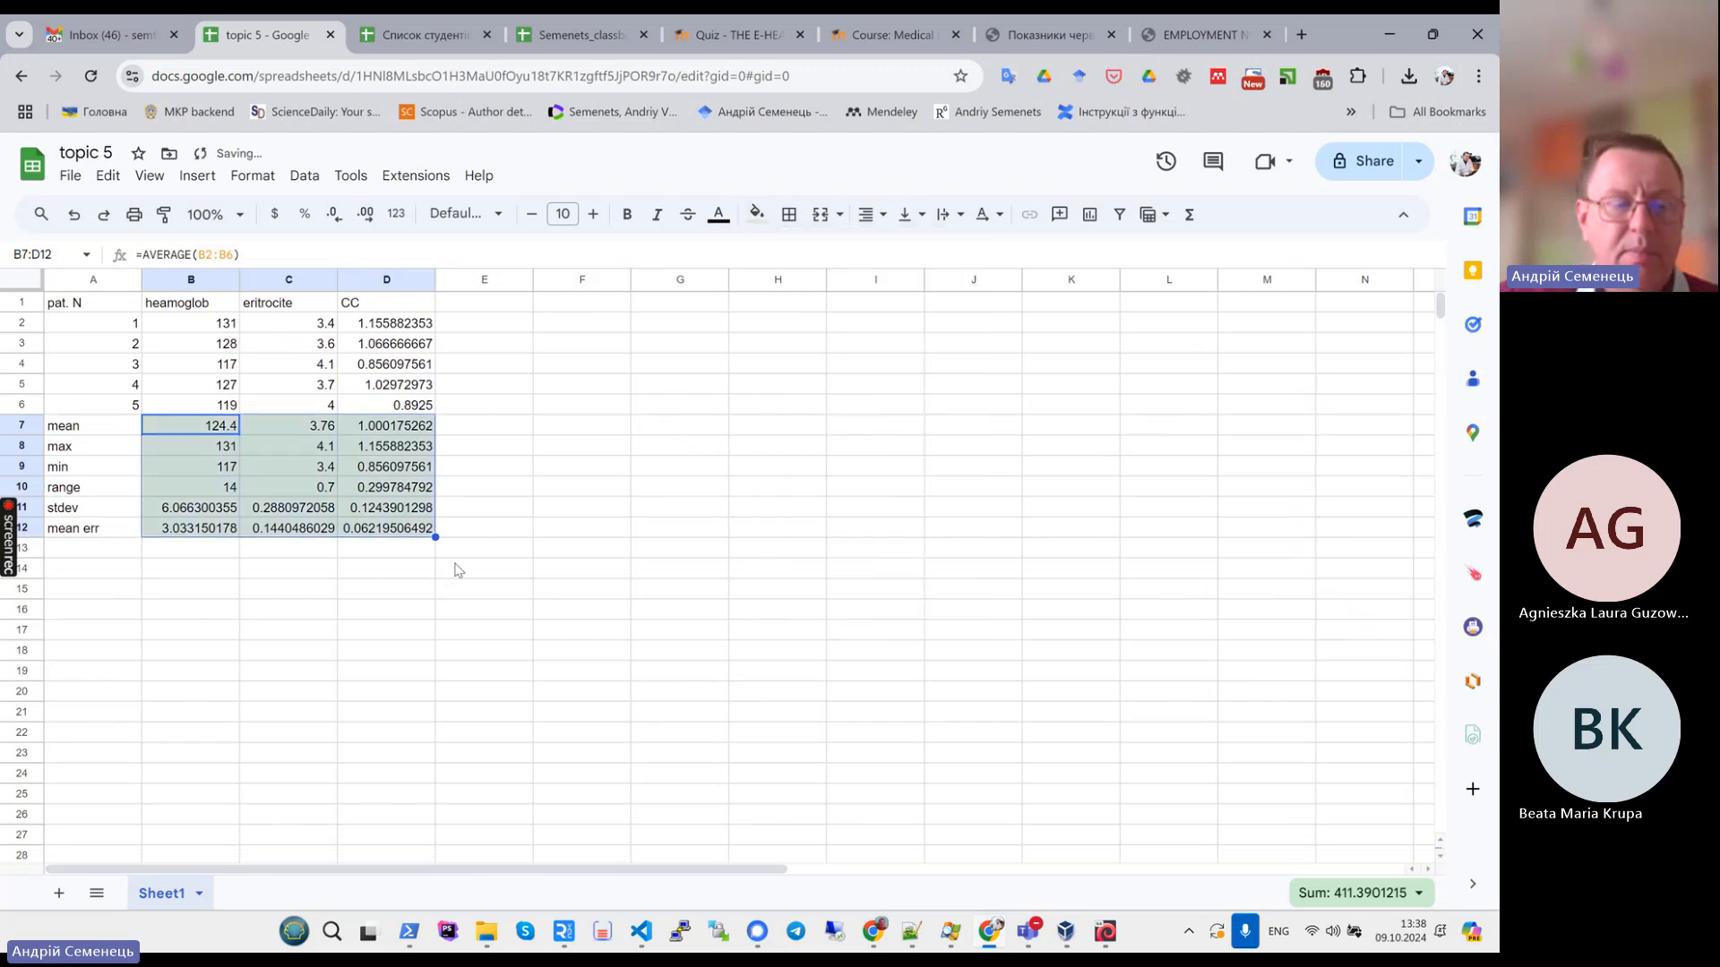
{"action": "left_click", "coordinate": [453, 589]}
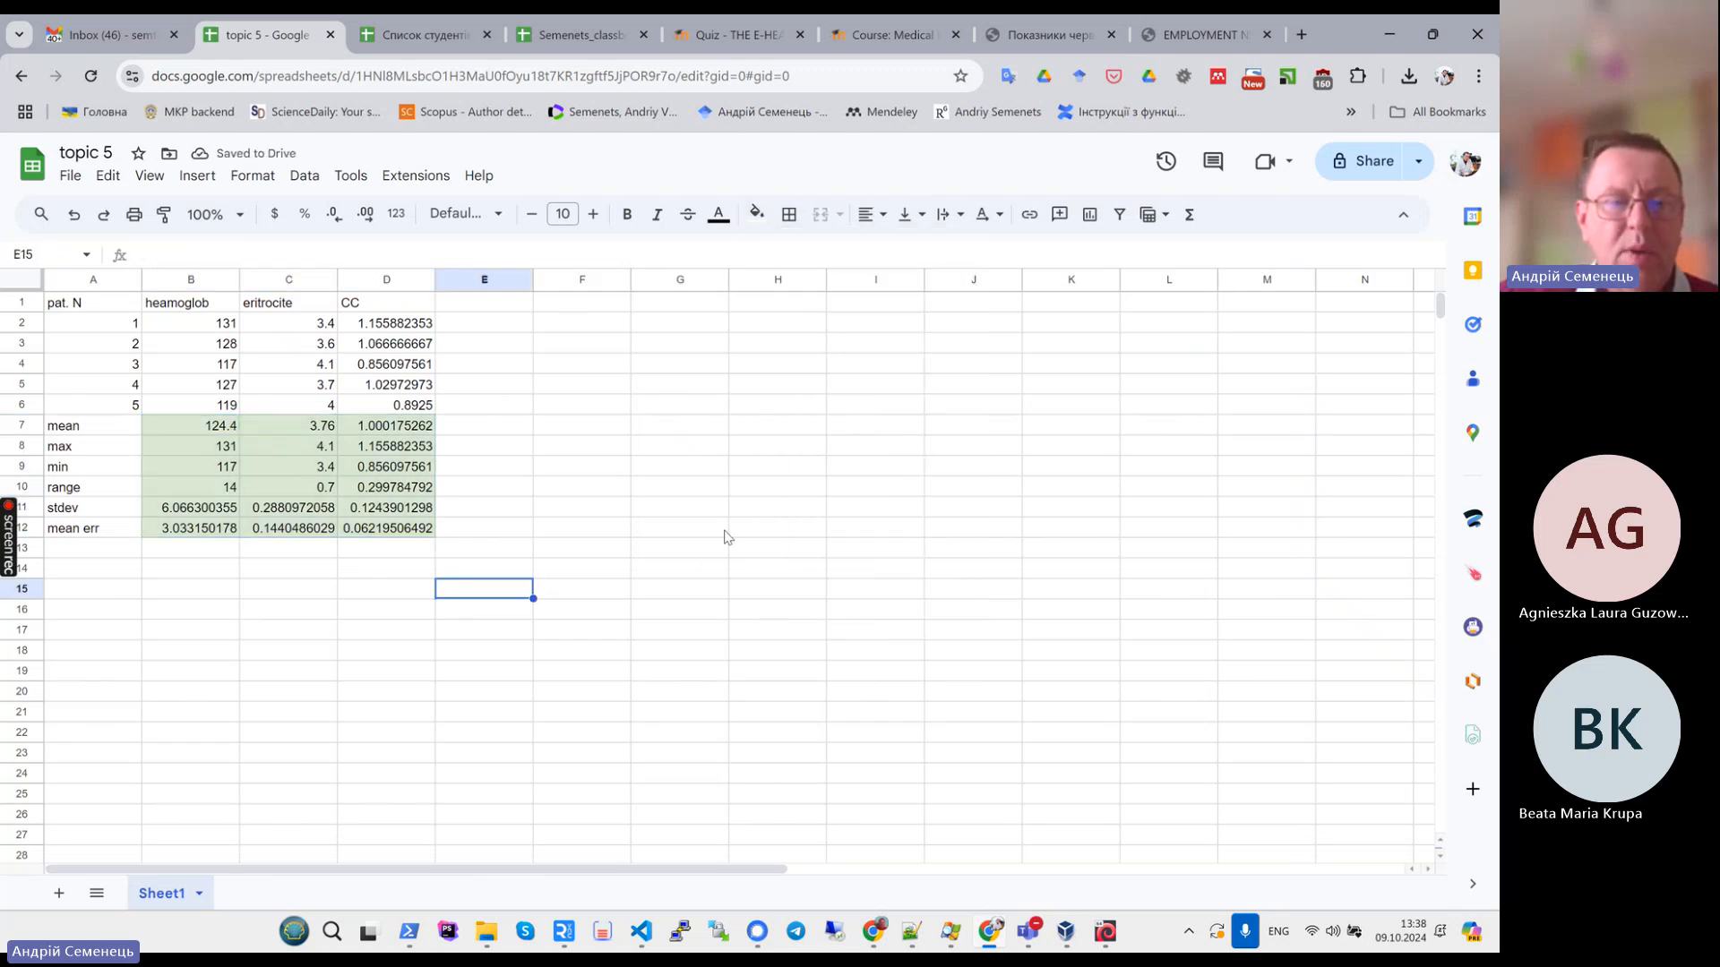
- Start the XLMiner Analysis ToolPak add-on and approve its permission request for this document
{"action": "left_click", "coordinate": [361, 179]}
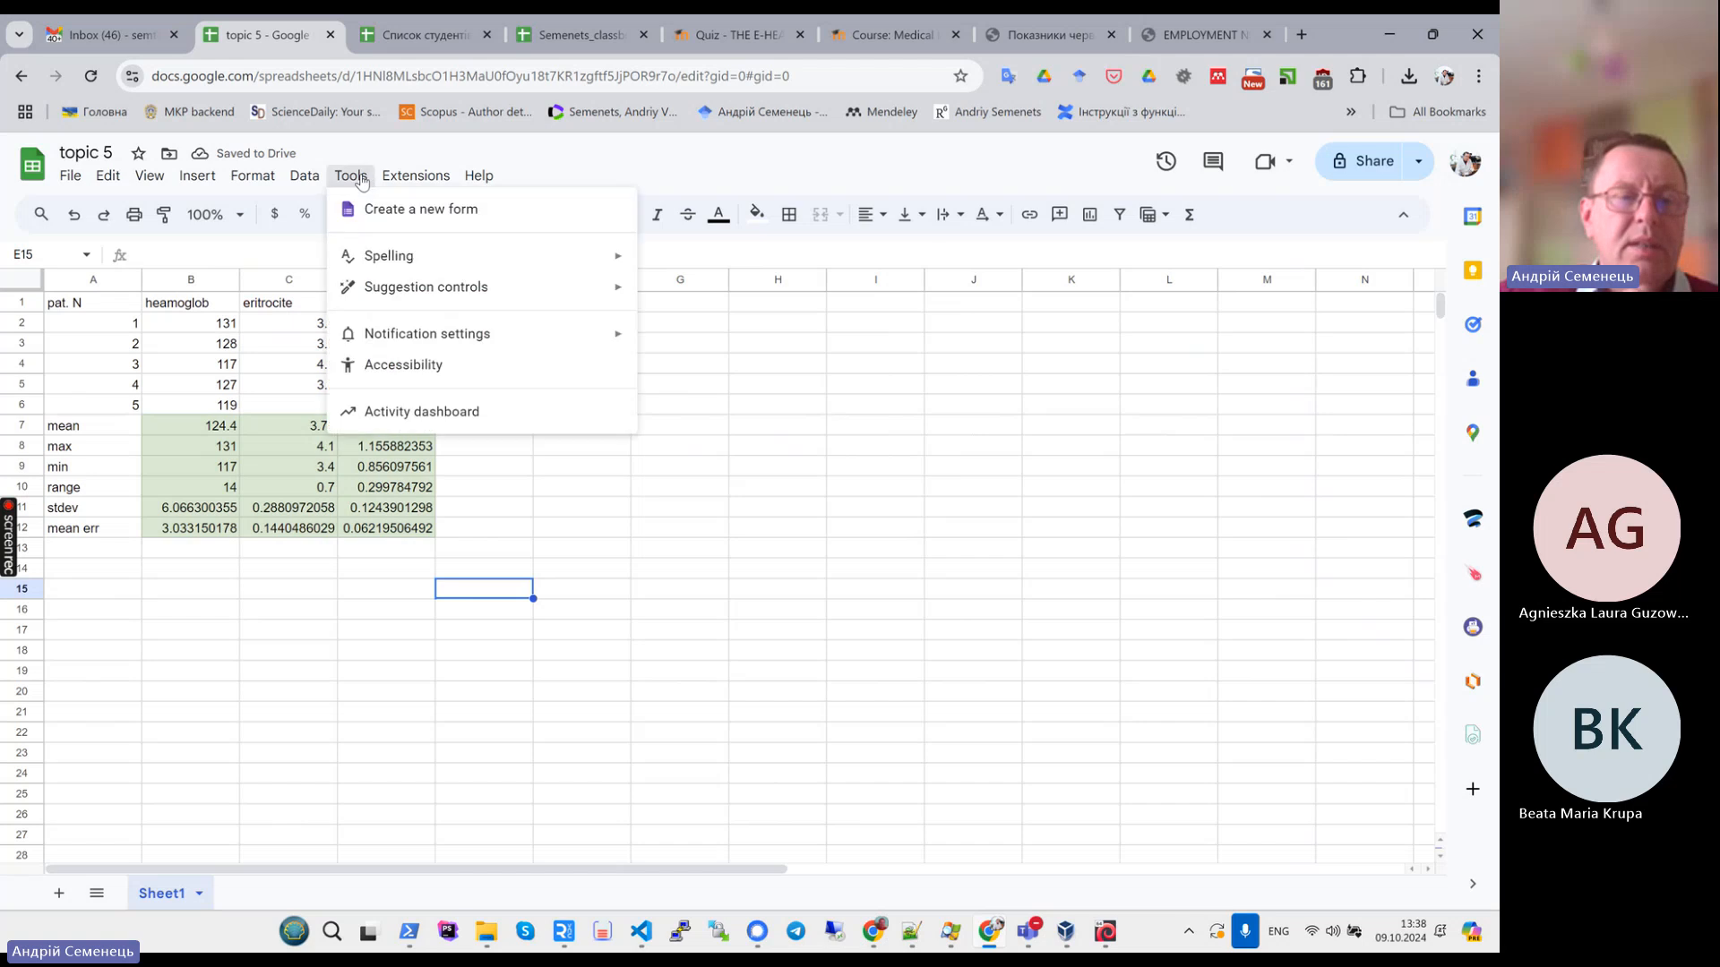
{"action": "mouse_move", "coordinate": [308, 179]}
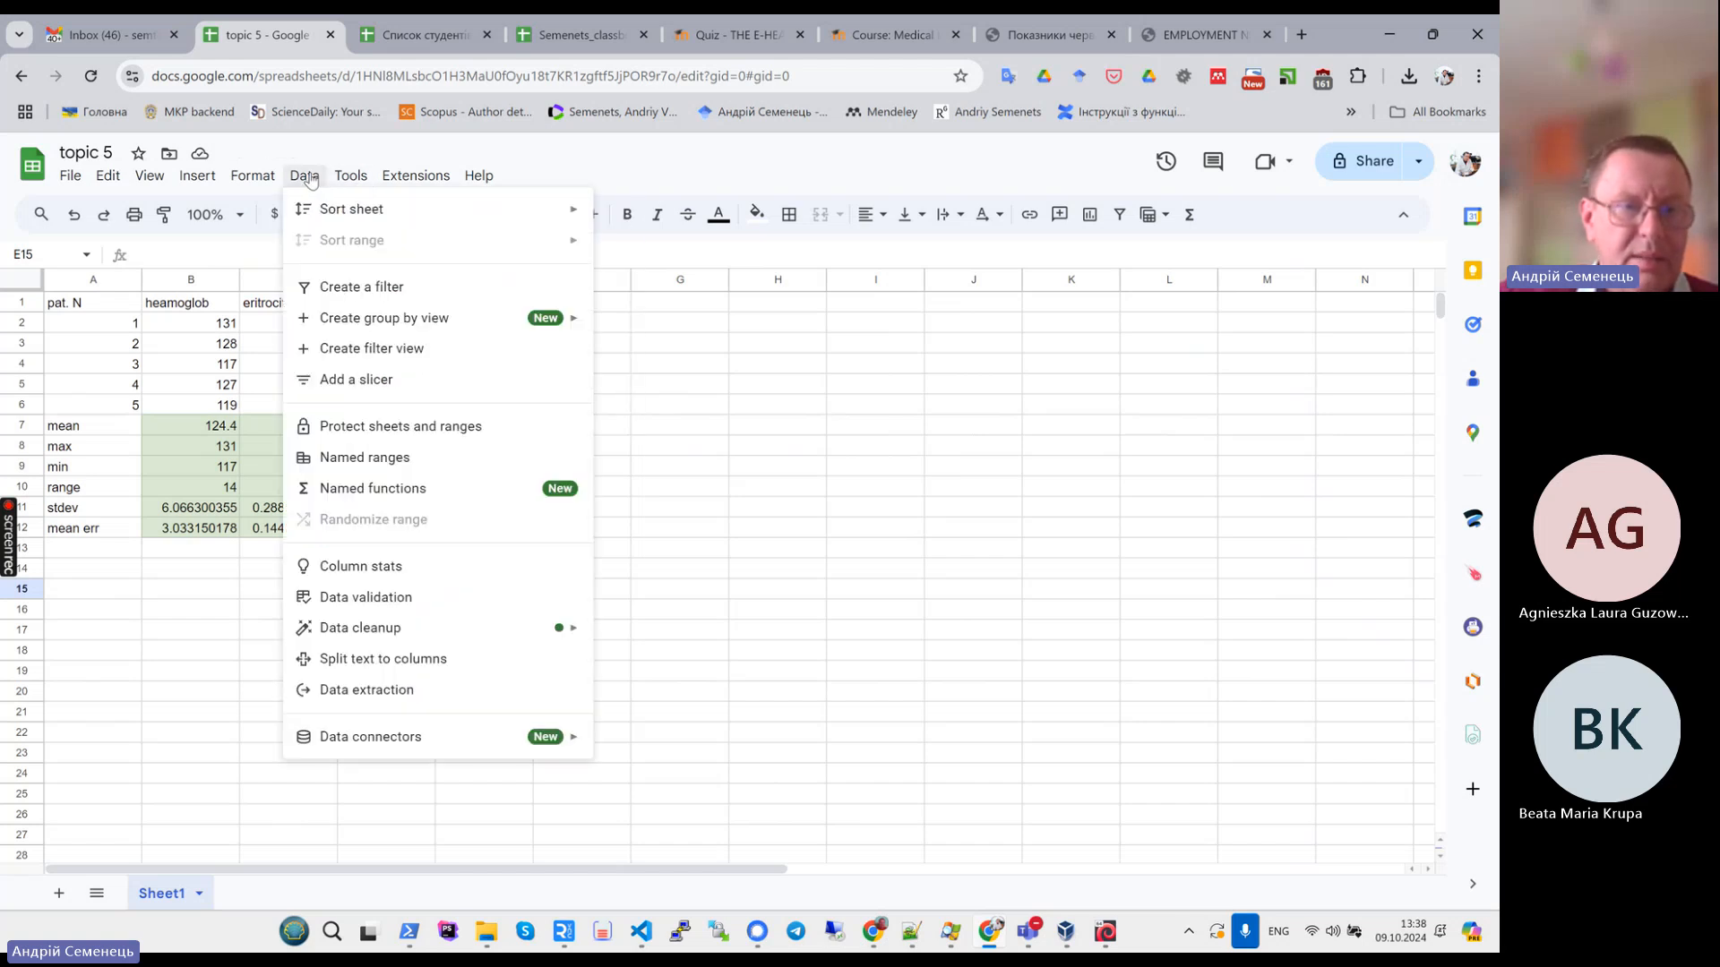
{"action": "mouse_move", "coordinate": [400, 179]}
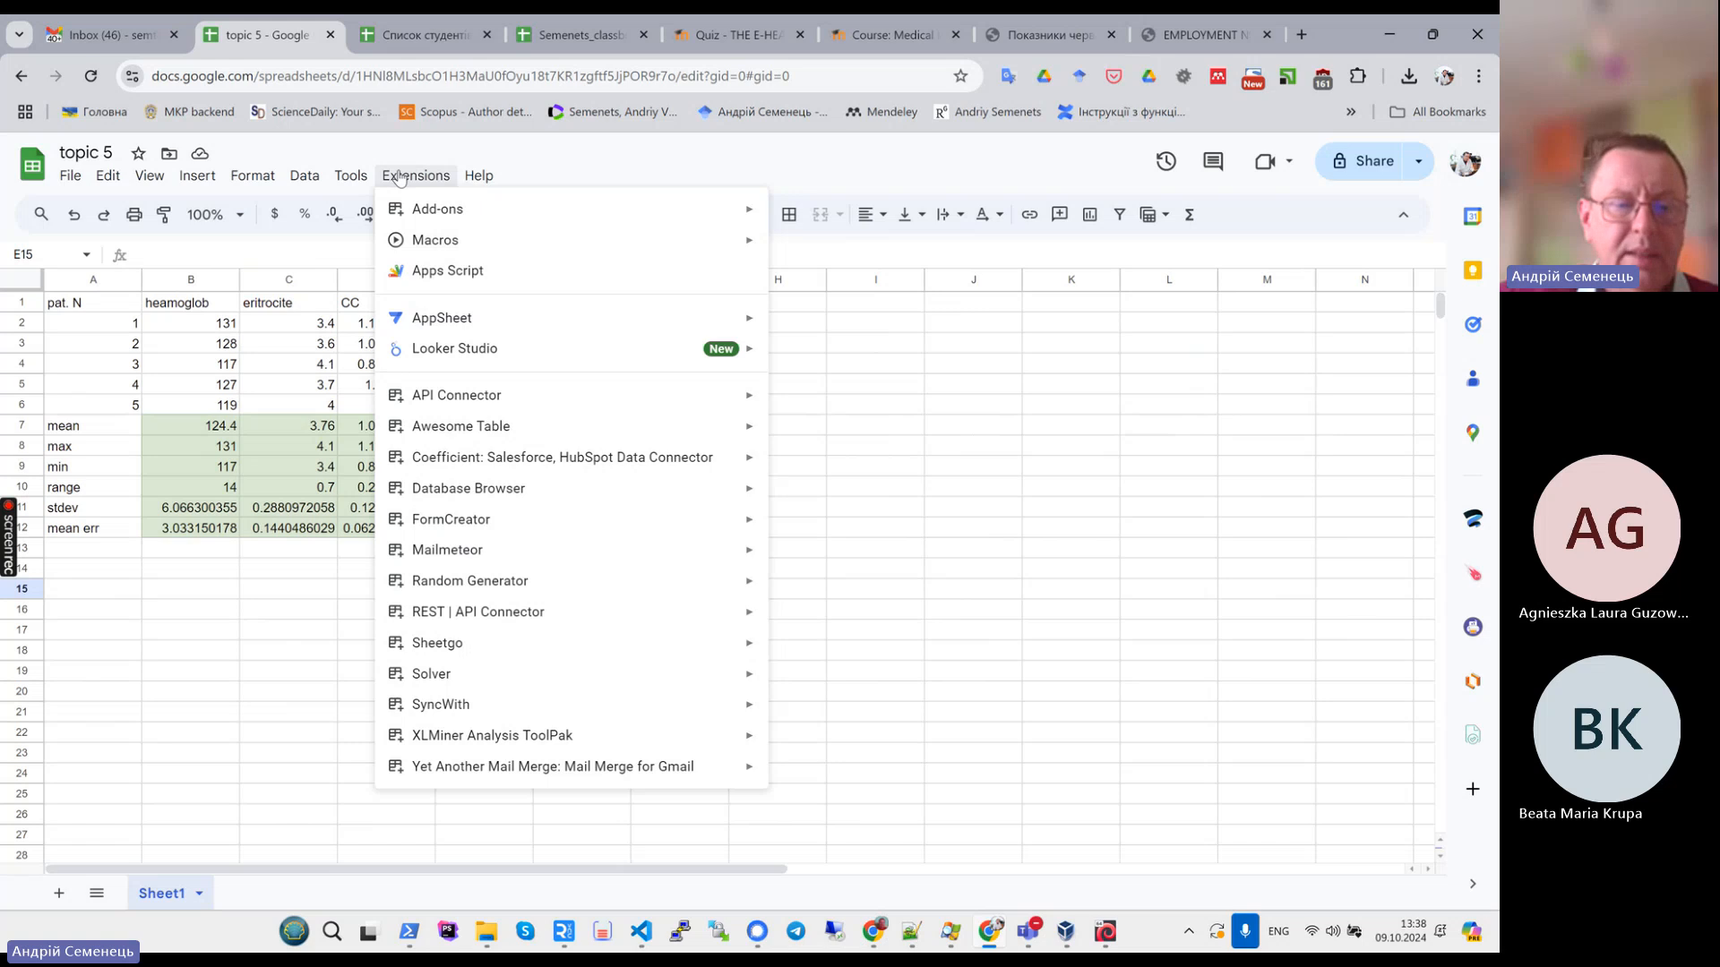
{"action": "mouse_move", "coordinate": [504, 624]}
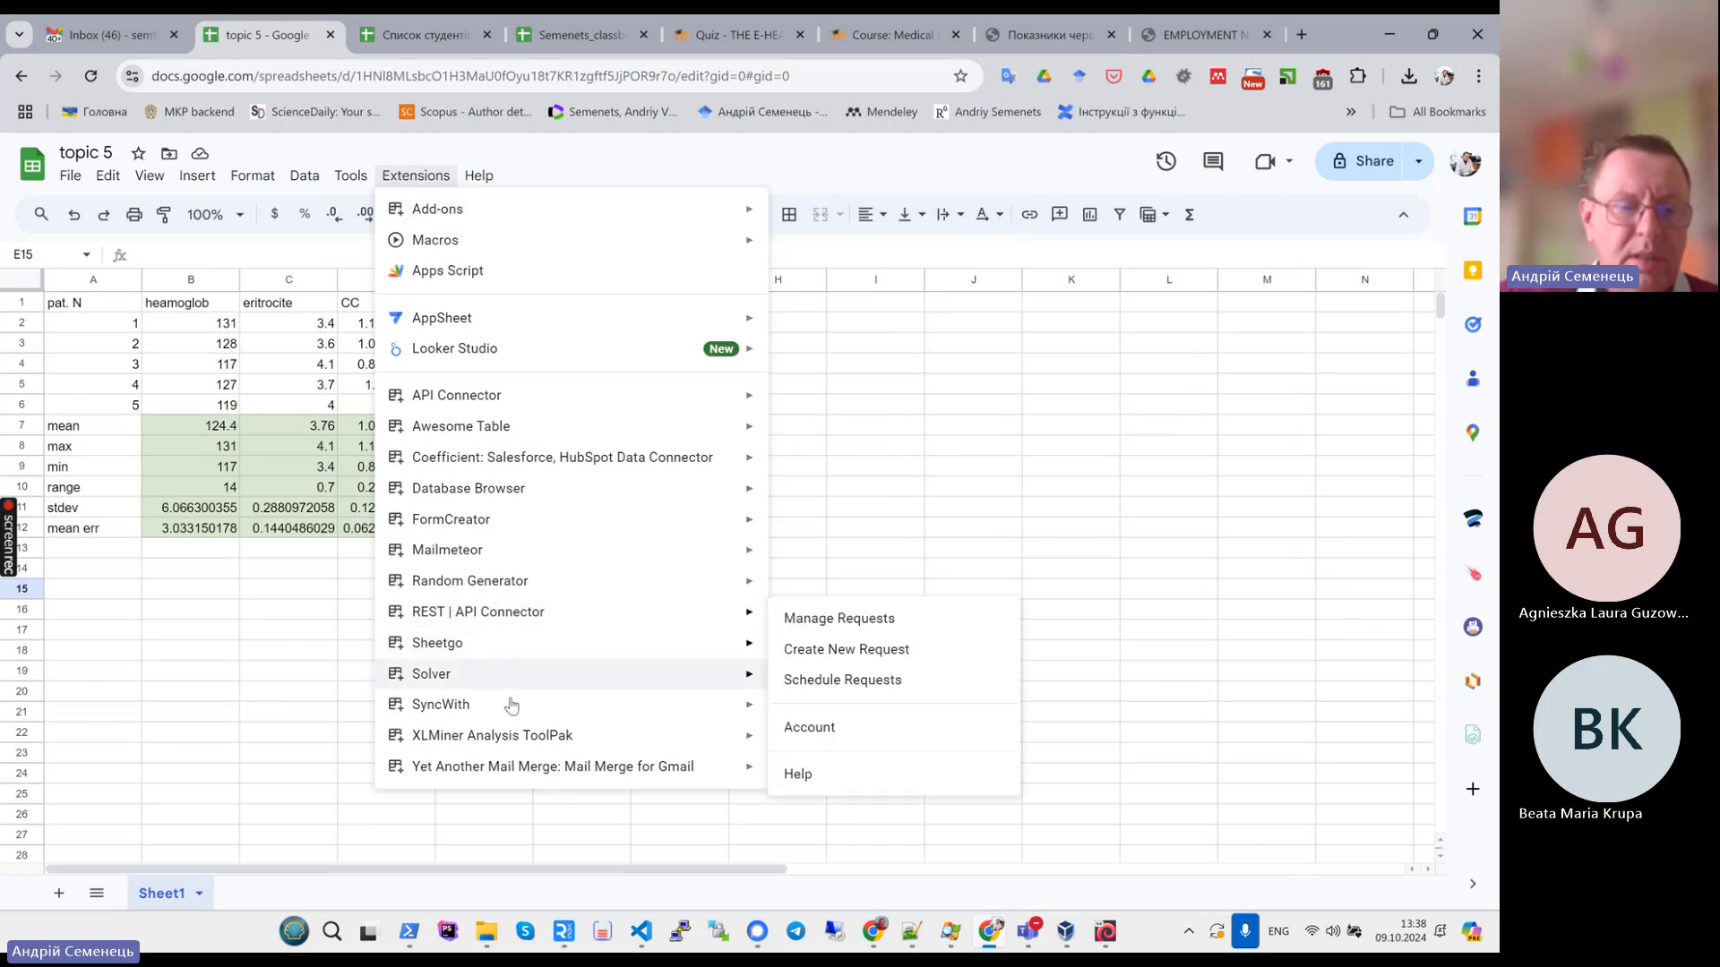
{"action": "mouse_move", "coordinate": [517, 739]}
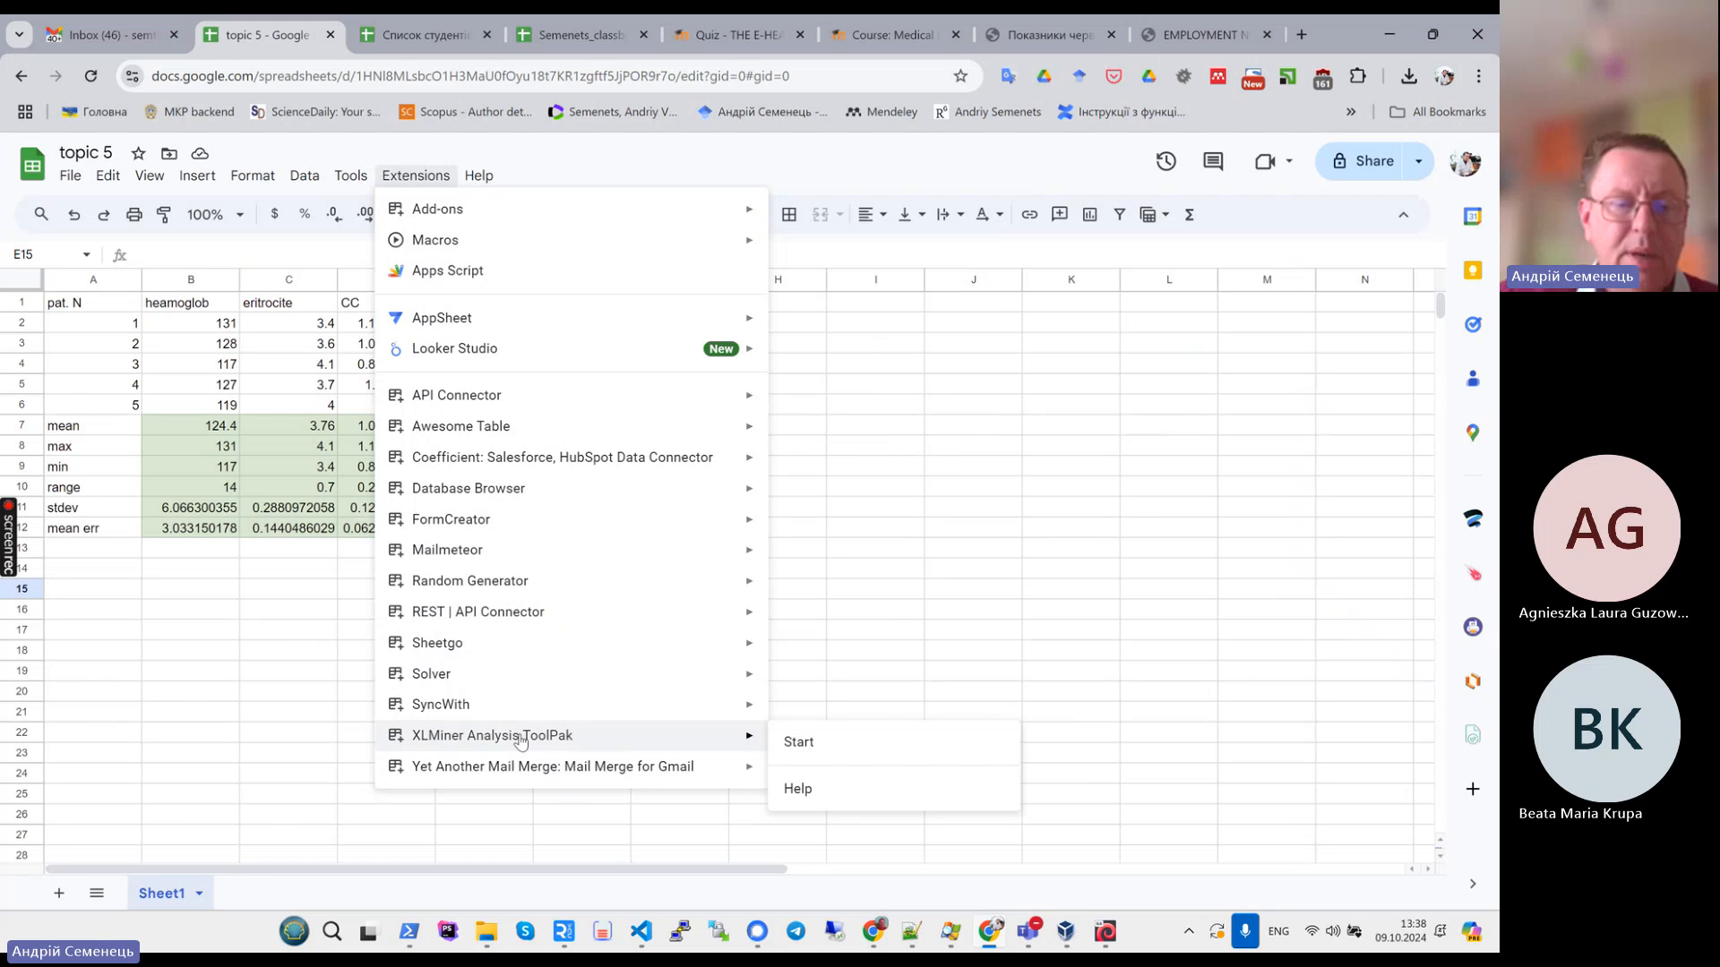
{"action": "left_click", "coordinate": [812, 748]}
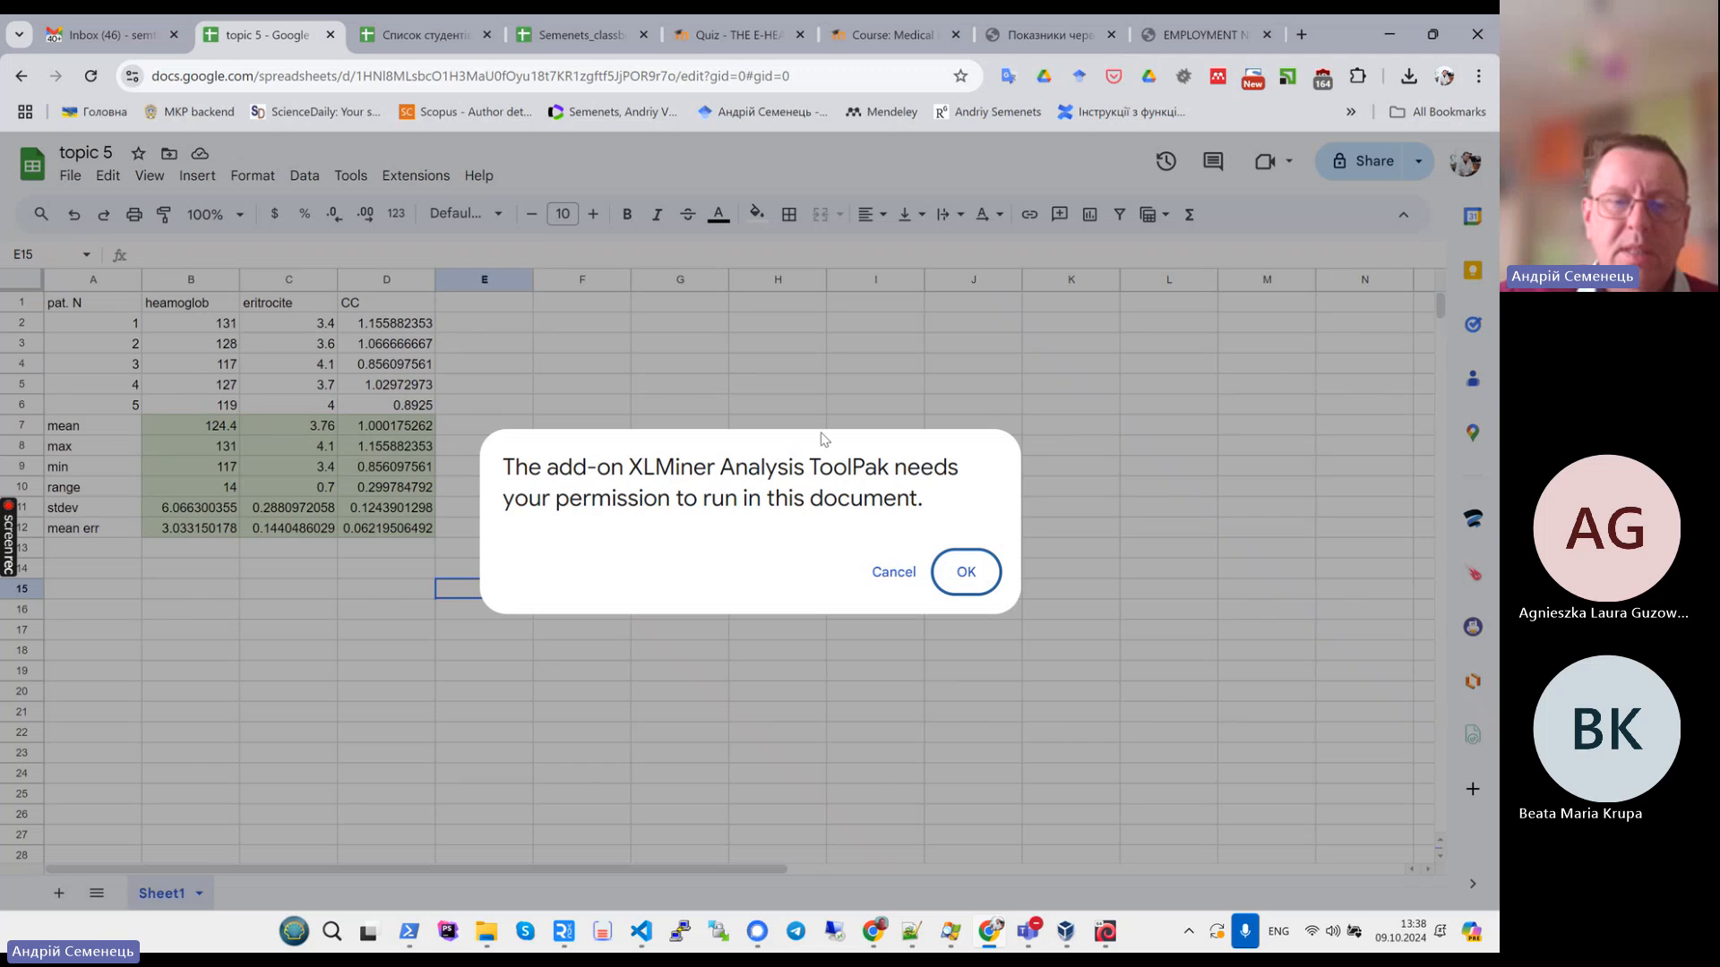
{"action": "left_click", "coordinate": [963, 581]}
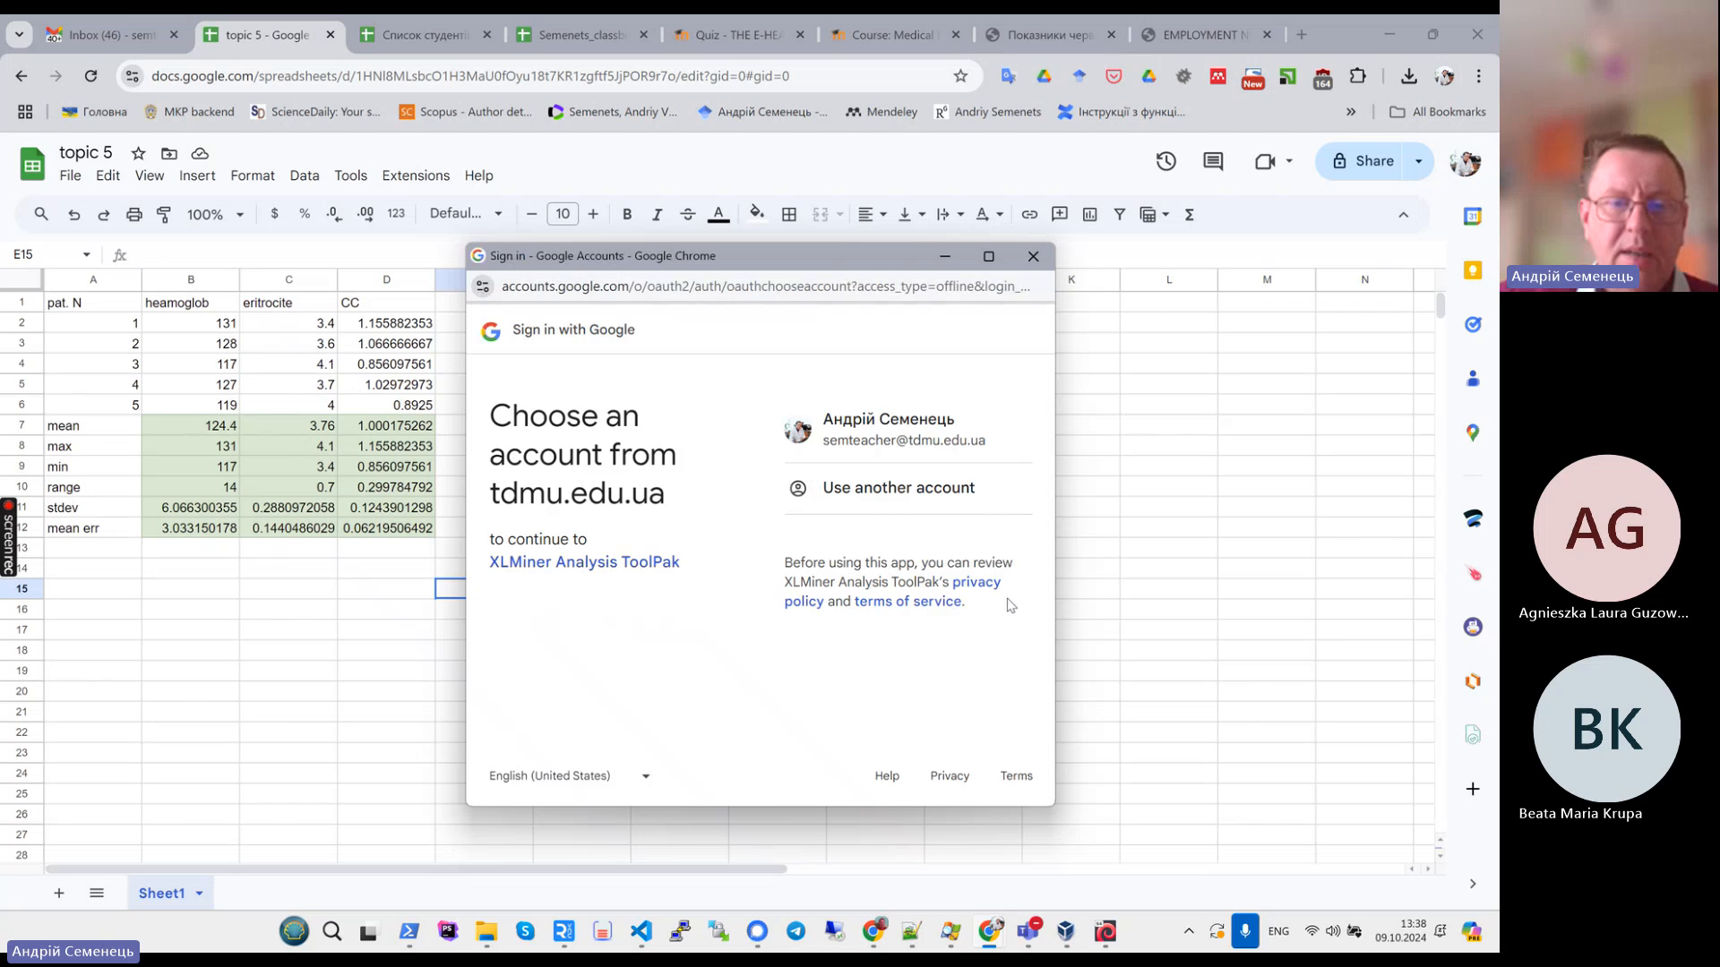
- Choose the signed-in Google account and allow the add-on access to it
{"action": "left_click", "coordinate": [865, 445]}
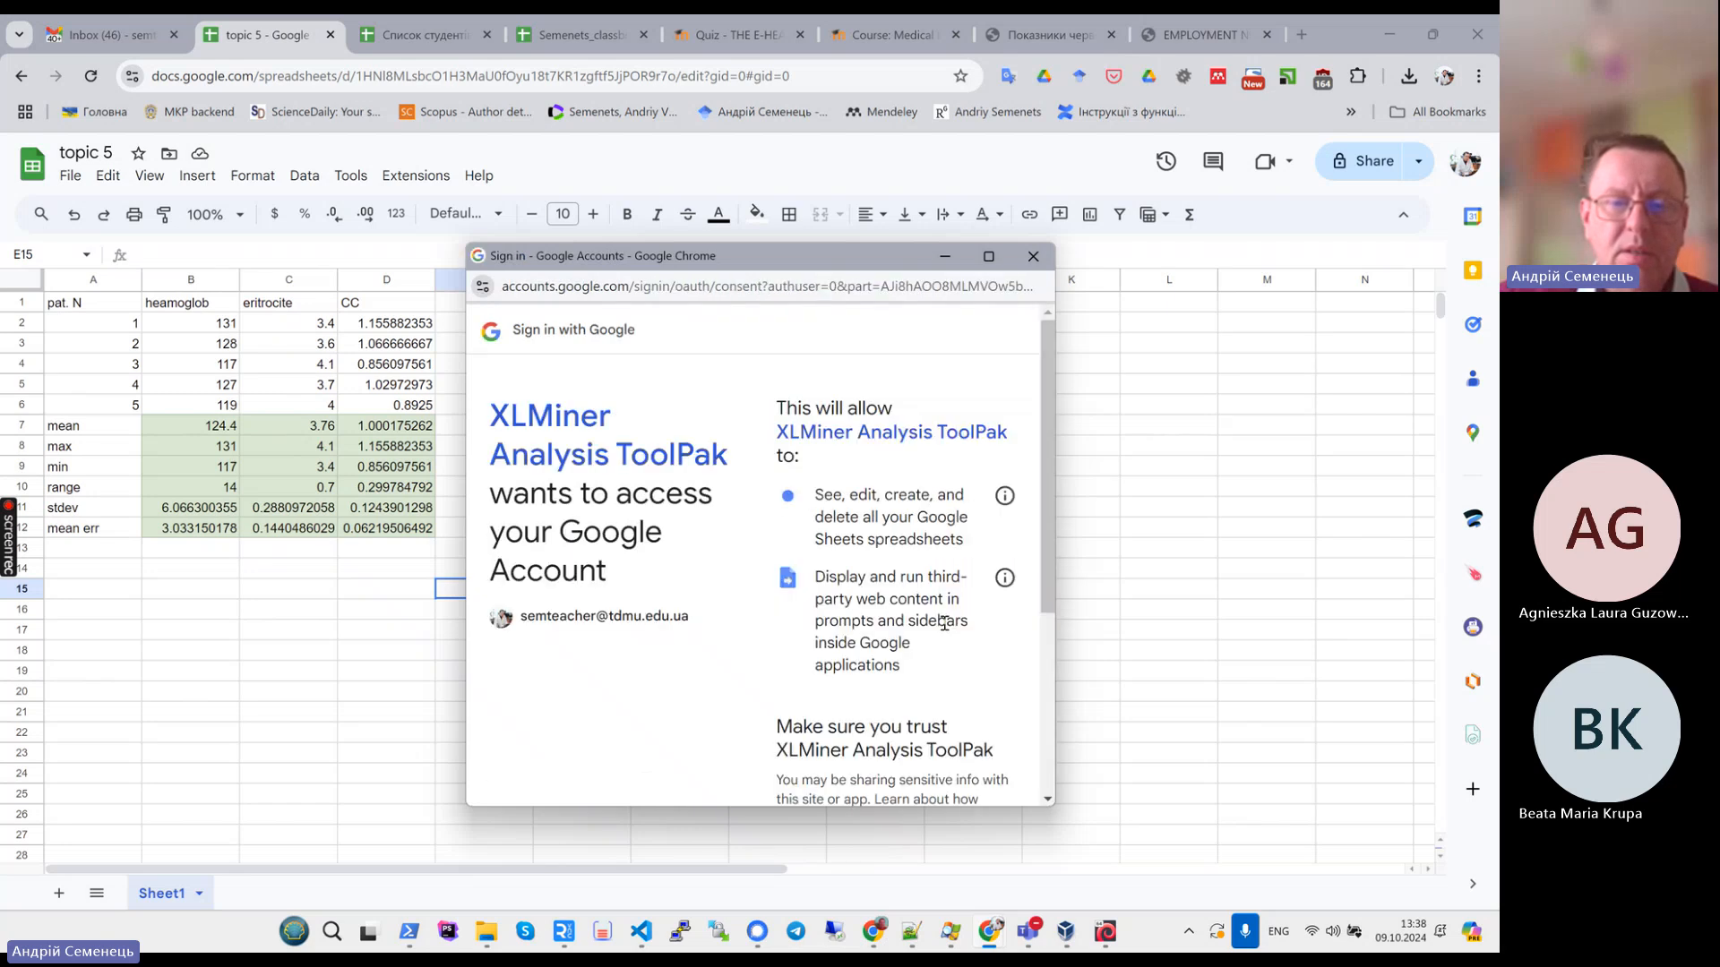
{"action": "scroll", "coordinate": [941, 626], "scroll_direction": "down", "scroll_amount": 1}
{"action": "scroll", "coordinate": [941, 626], "scroll_direction": "down", "scroll_amount": 2}
{"action": "left_click", "coordinate": [851, 704]}
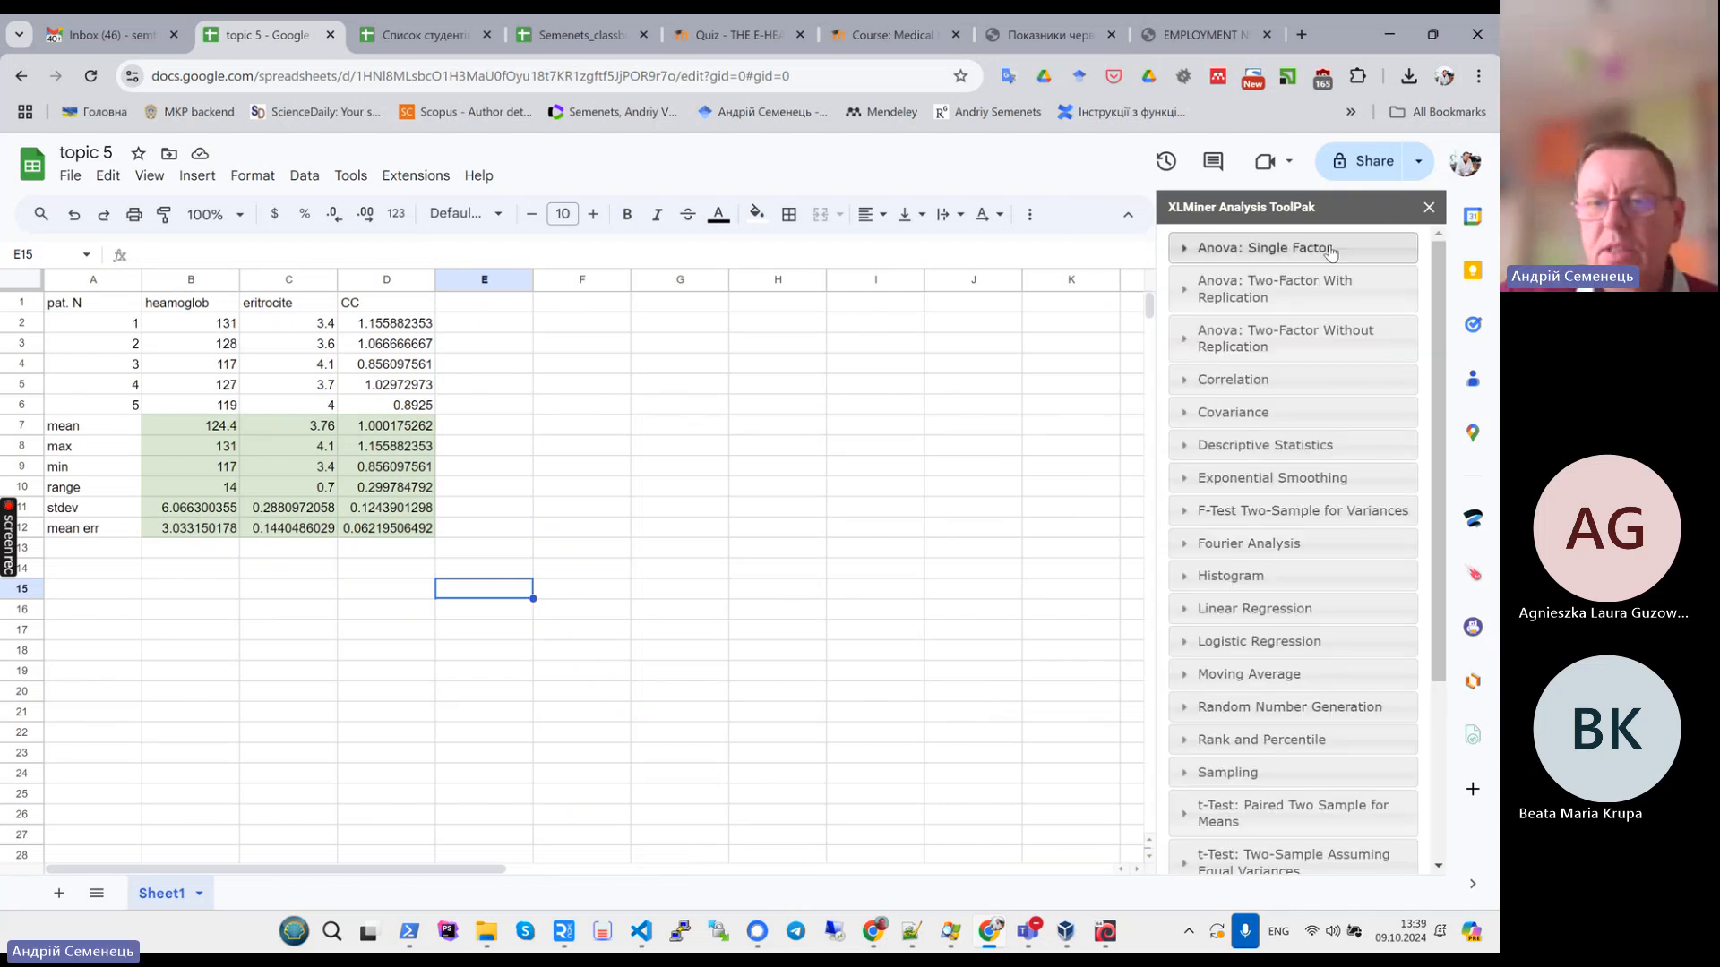
- Open Descriptive Statistics in the ToolPak, set the input range to B1:D6 and enable Labels in First Row
{"action": "scroll", "coordinate": [1325, 394], "scroll_direction": "down", "scroll_amount": 3}
{"action": "scroll", "coordinate": [1325, 394], "scroll_direction": "up", "scroll_amount": 3}
{"action": "scroll", "coordinate": [1326, 398], "scroll_direction": "down", "scroll_amount": 3}
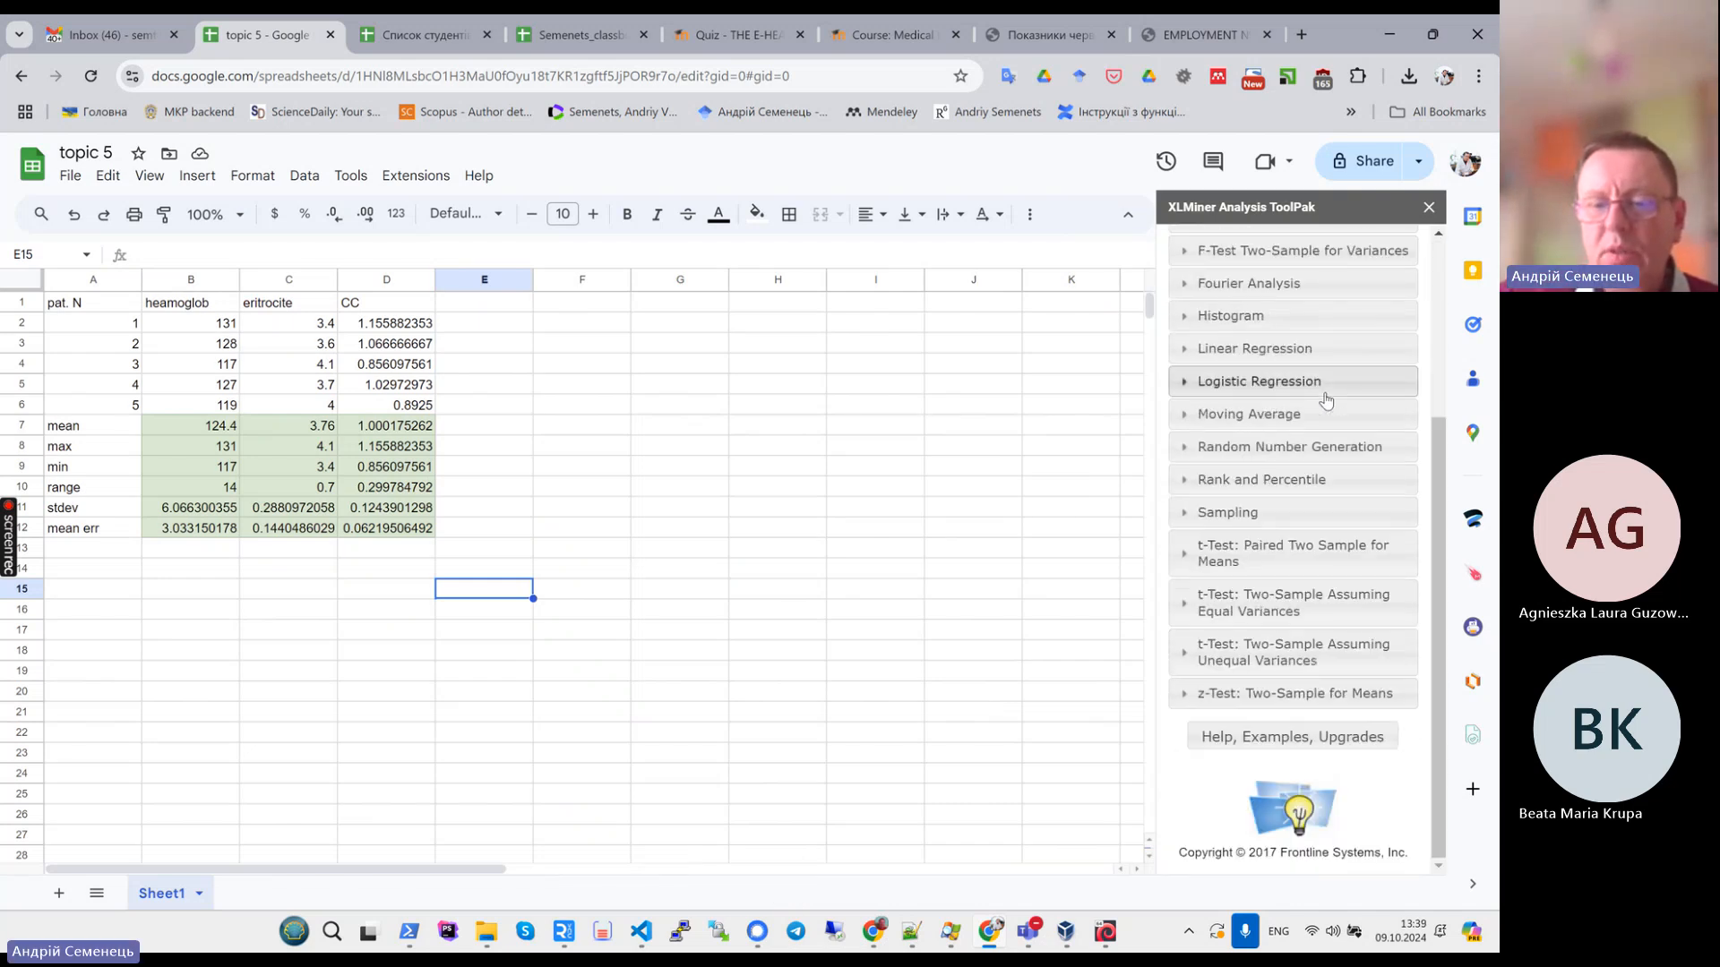
{"action": "scroll", "coordinate": [1325, 399], "scroll_direction": "up", "scroll_amount": 3}
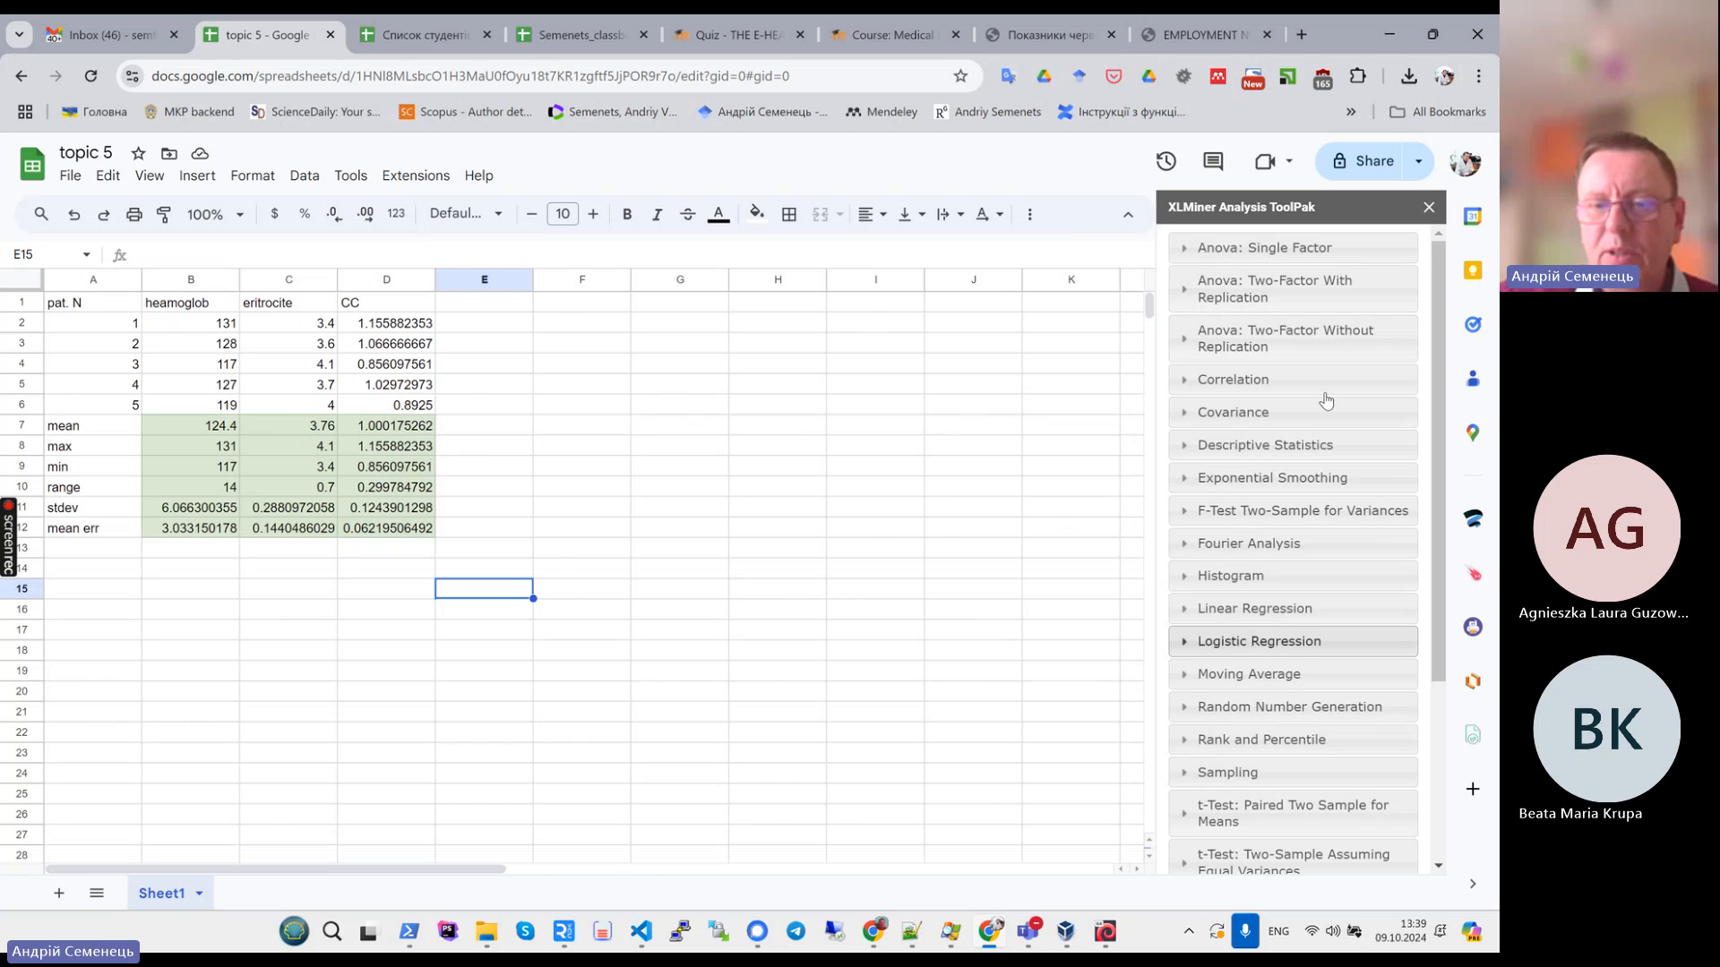
{"action": "left_click", "coordinate": [1254, 445]}
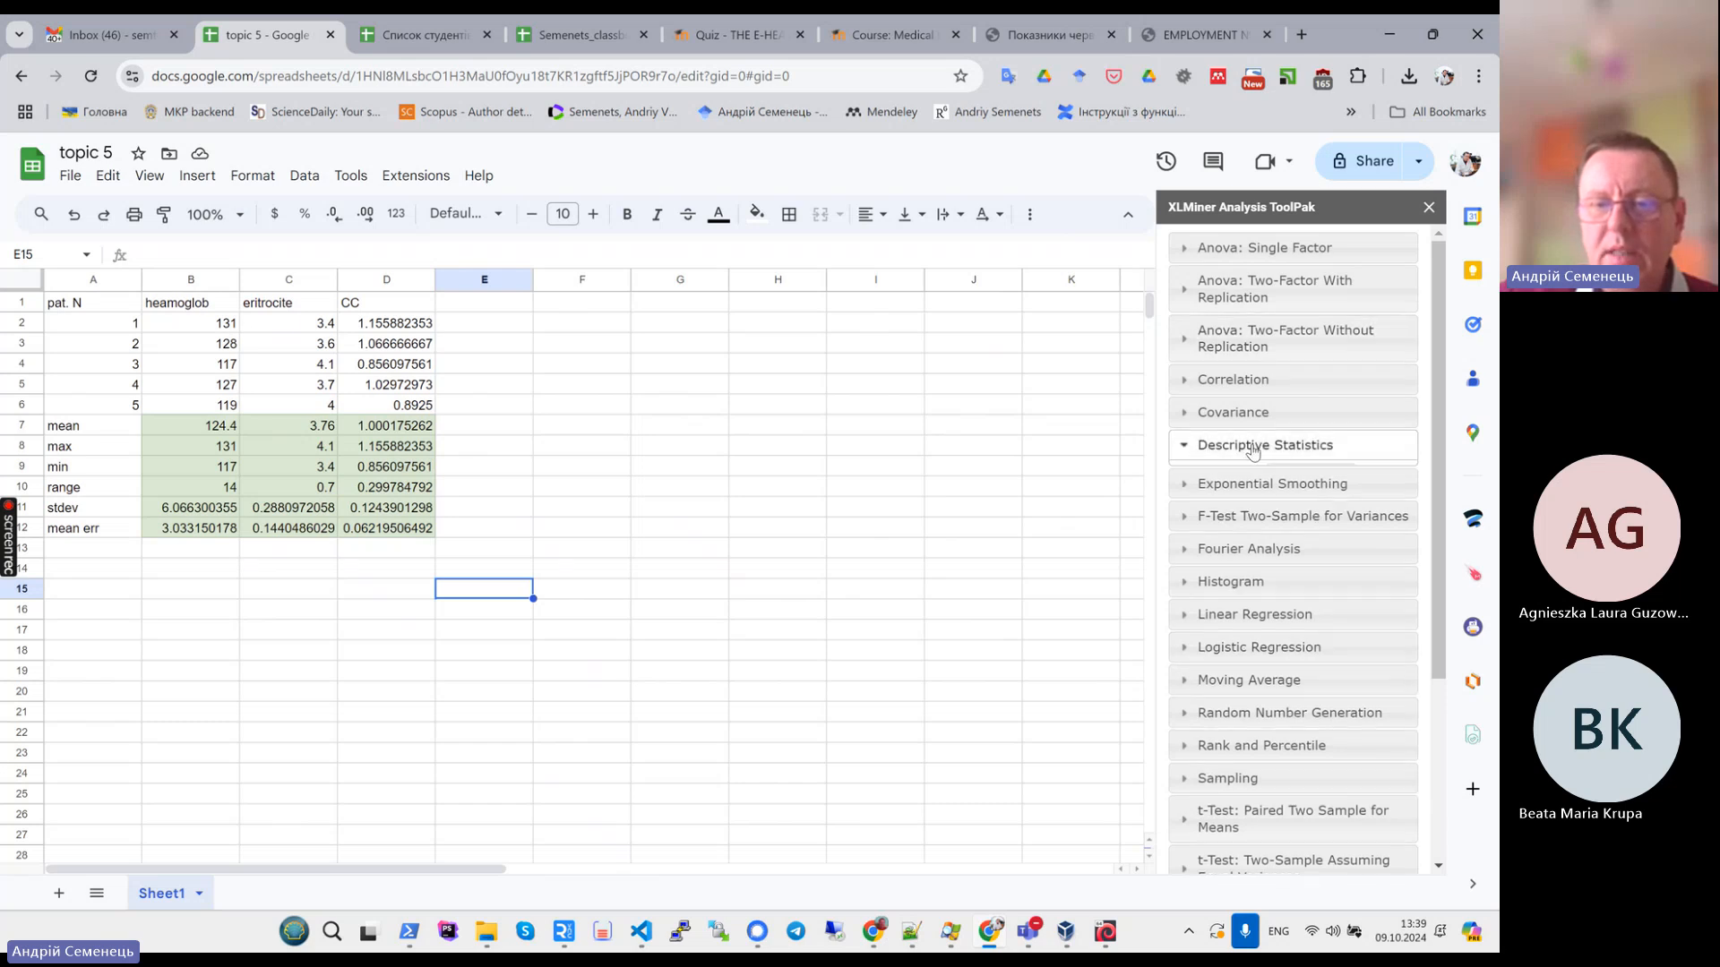
{"action": "left_click", "coordinate": [1294, 488]}
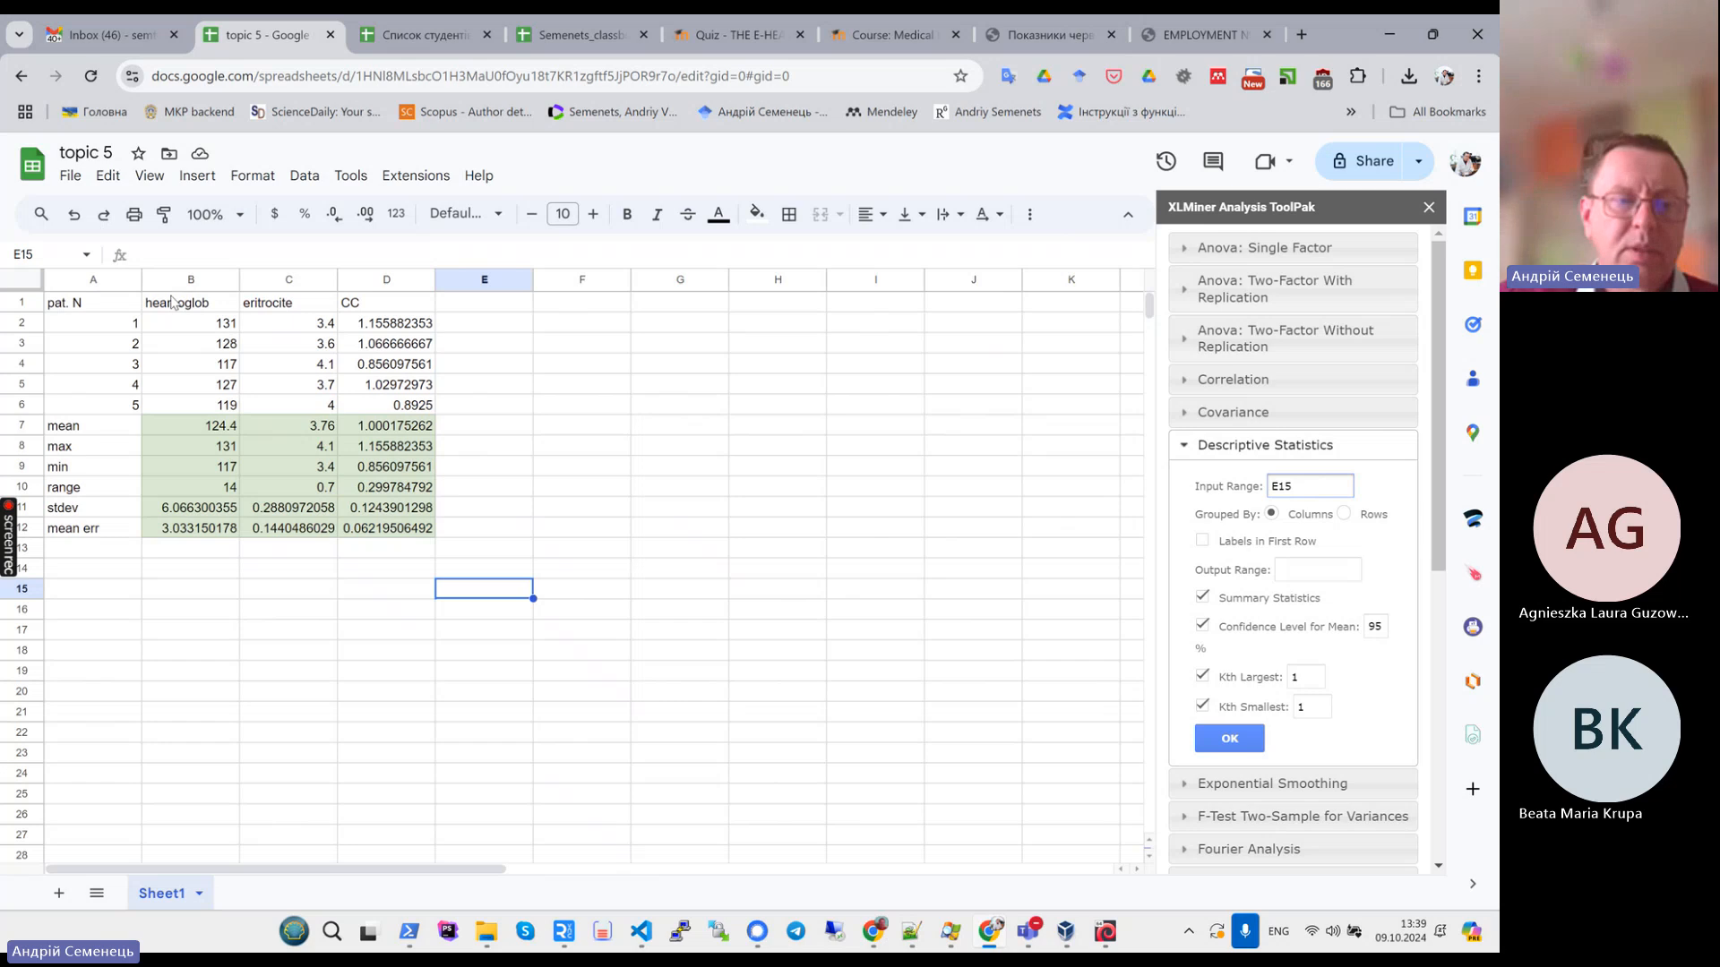
{"action": "left_click_drag", "start_coordinate": [172, 306], "coordinate": [428, 410]}
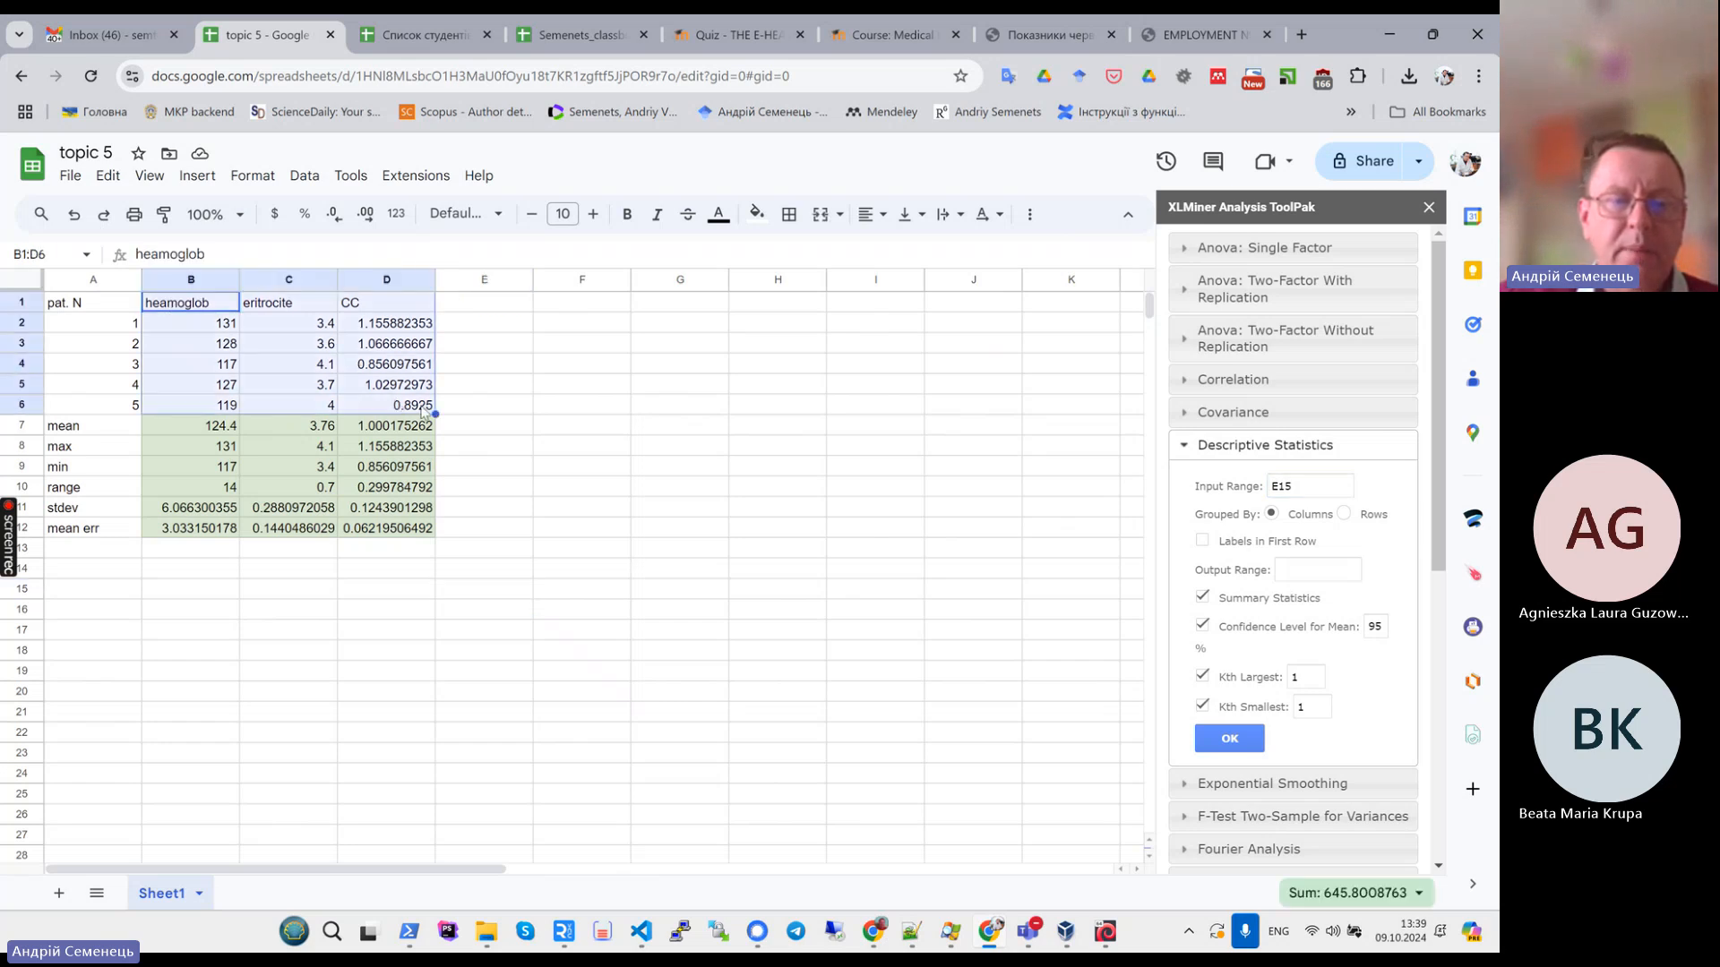
{"action": "left_click", "coordinate": [1312, 488]}
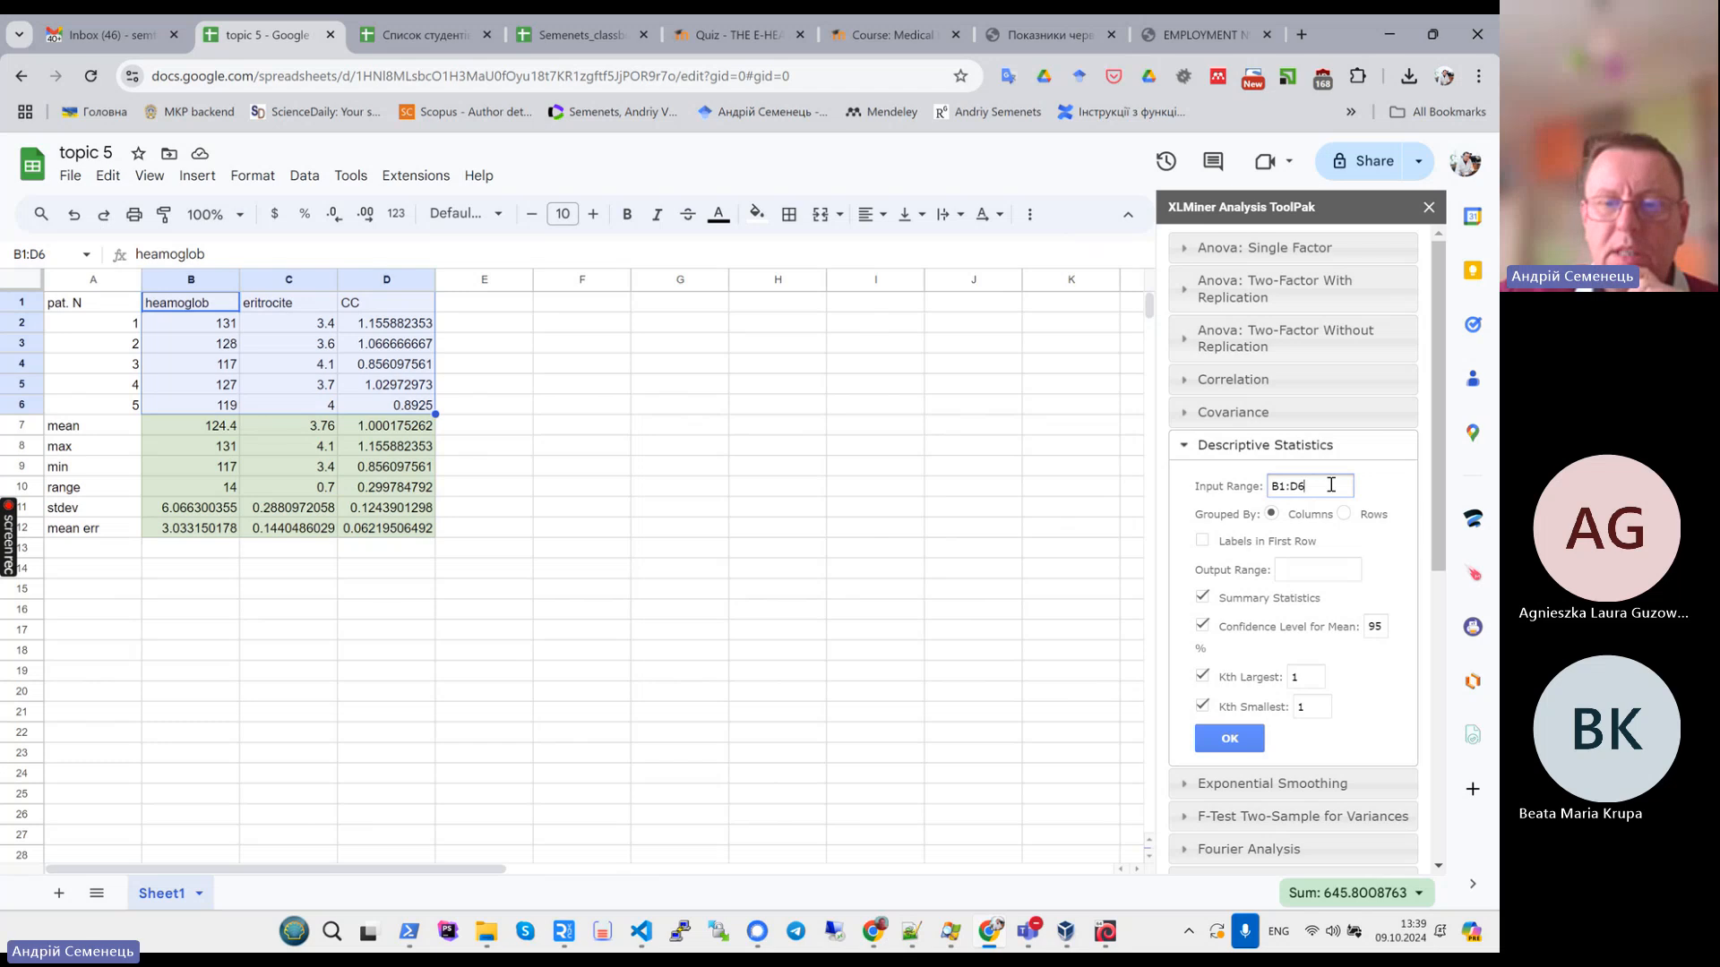
{"action": "left_click", "coordinate": [1203, 541]}
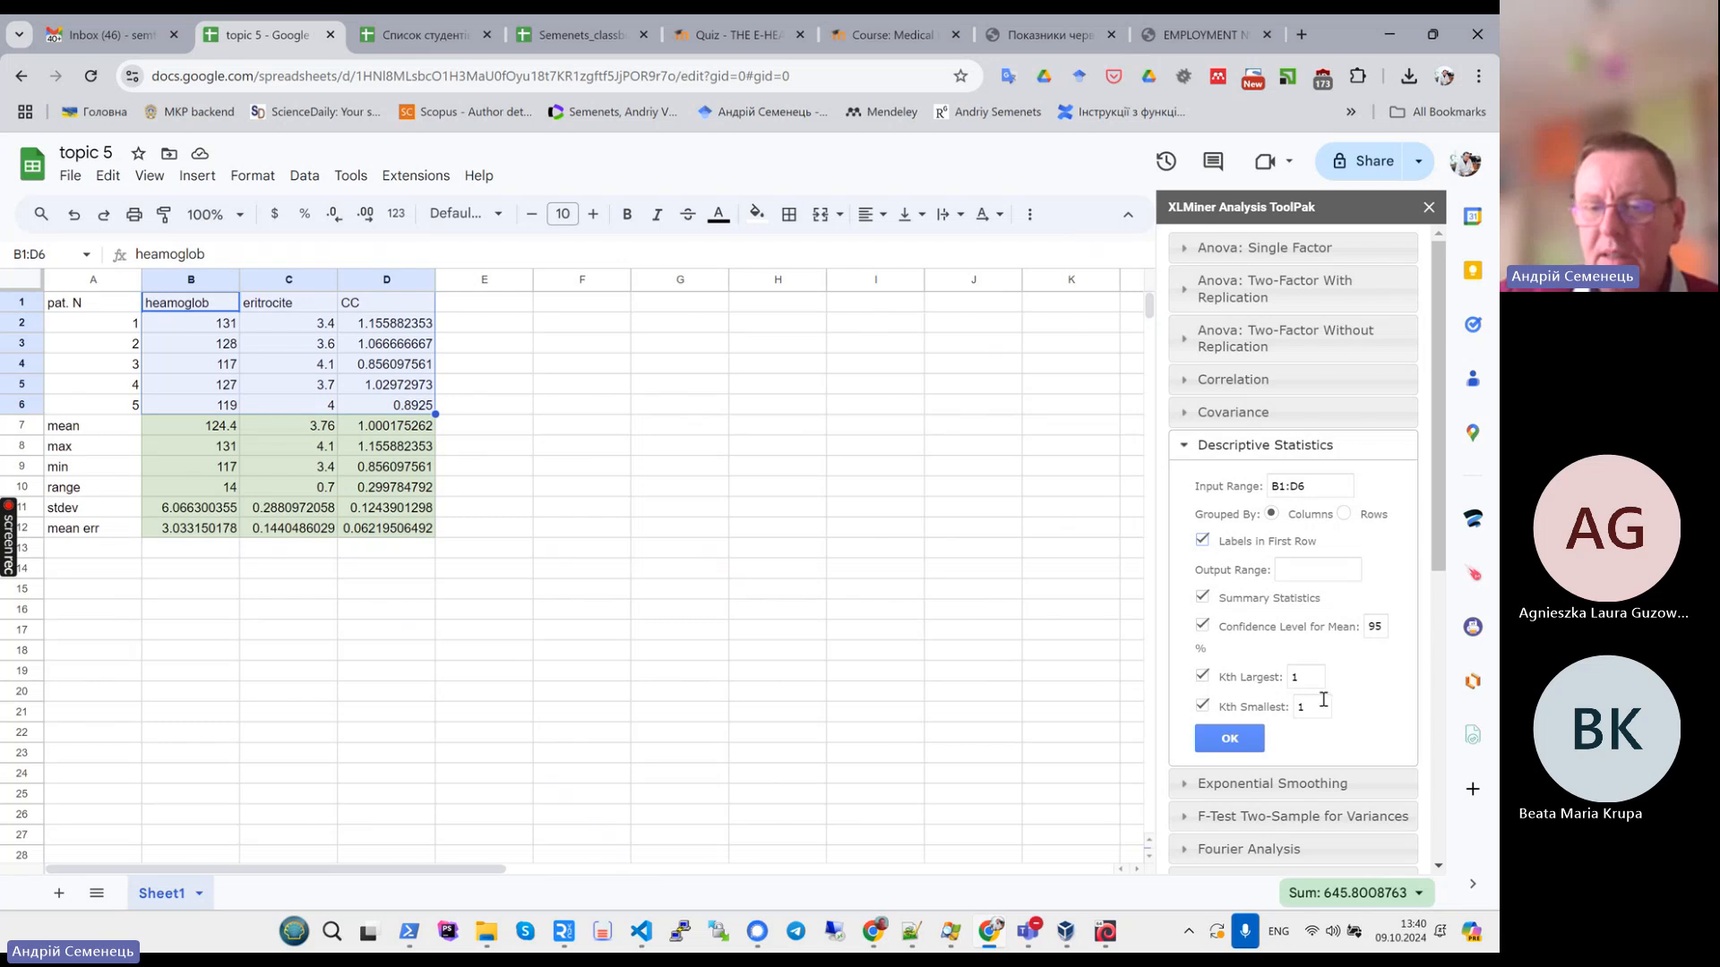
- Turn off Kth Largest and Kth Smallest and set the output range to F2
{"action": "left_click", "coordinate": [1202, 676]}
{"action": "left_click", "coordinate": [1202, 707]}
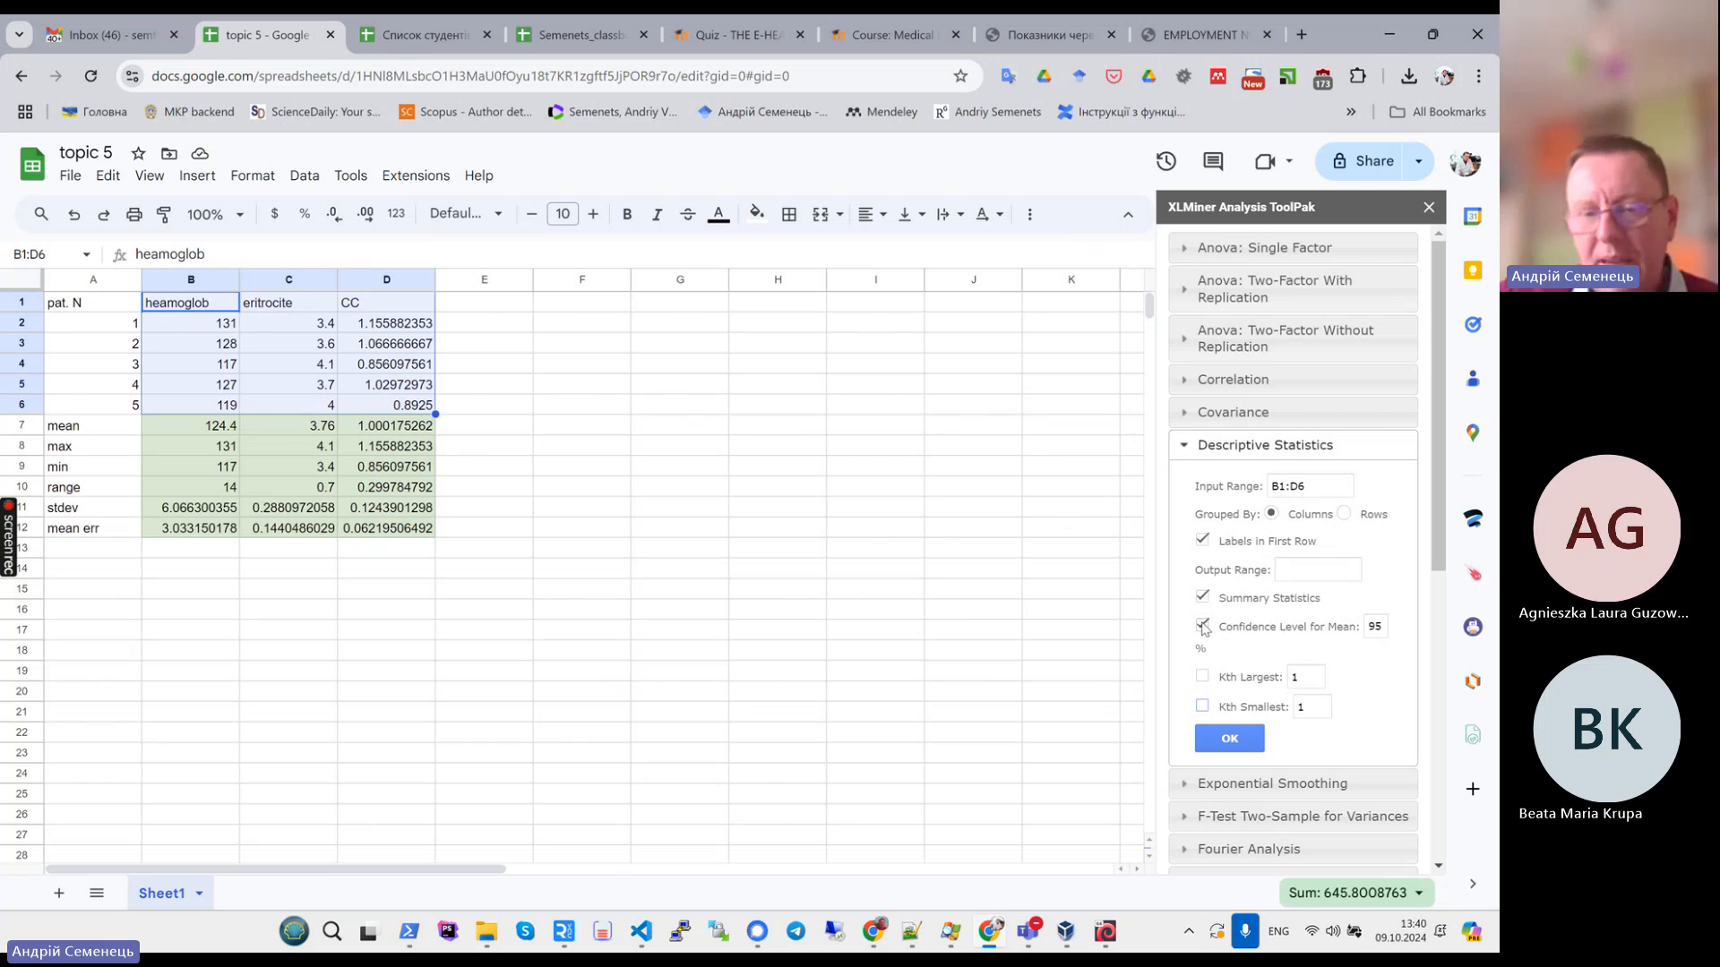
{"action": "left_click", "coordinate": [1301, 576]}
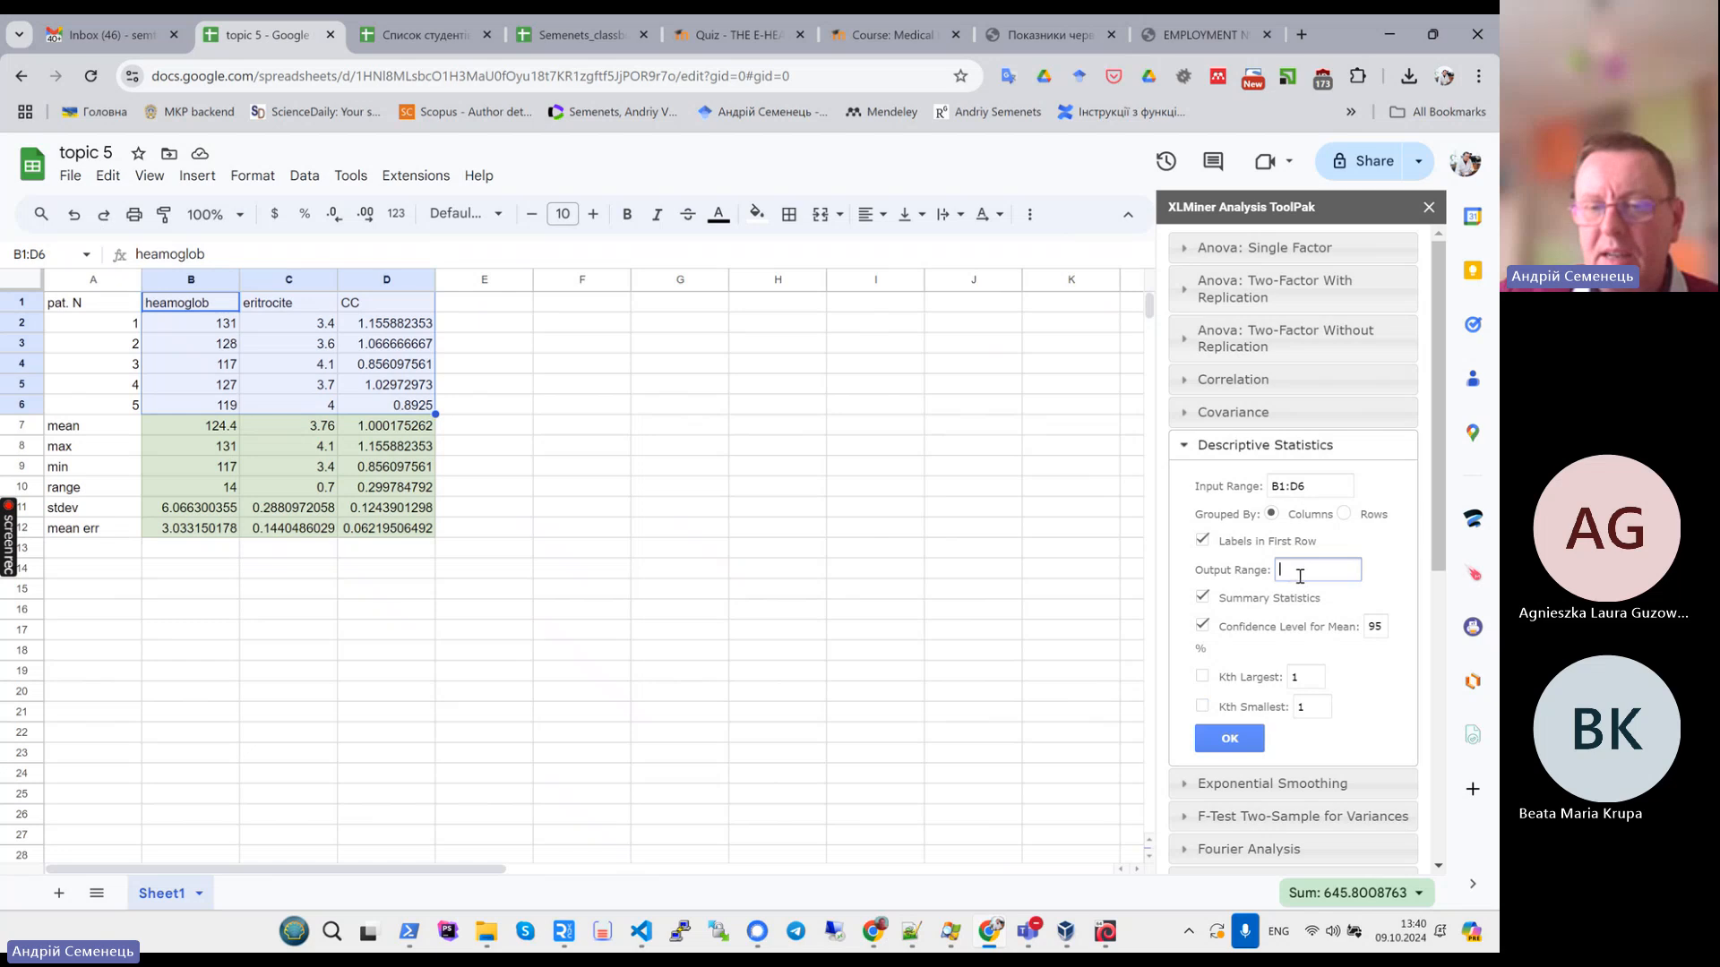
{"action": "type", "text": "B1:D6"}
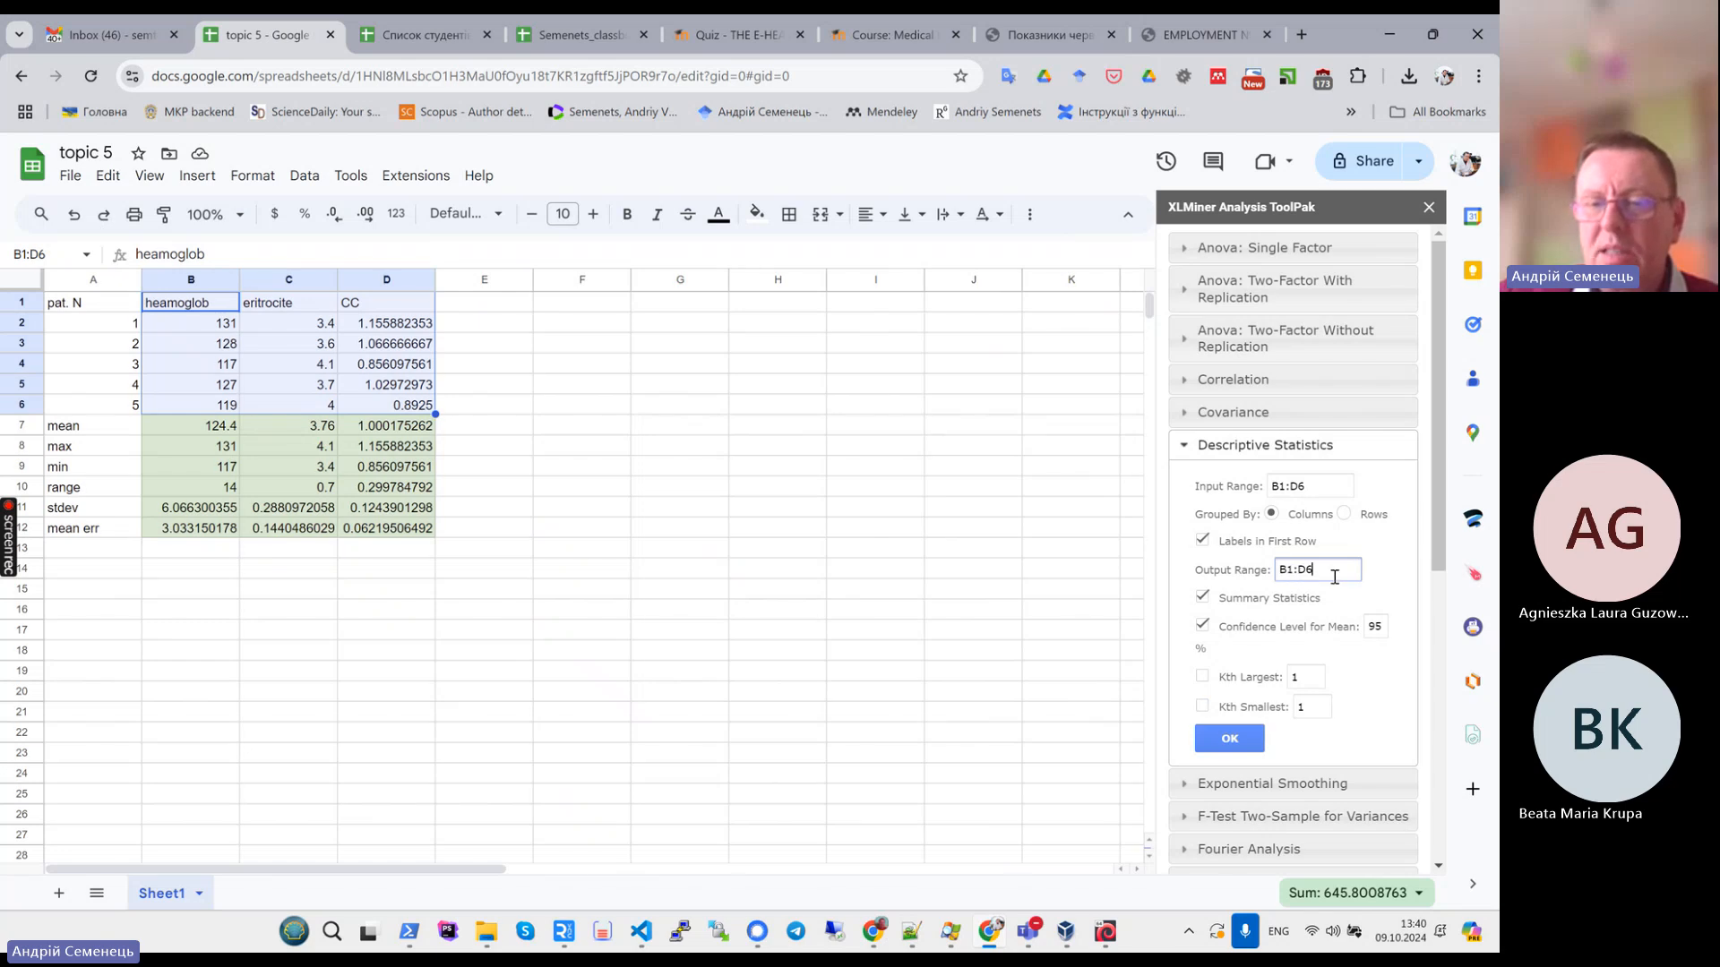
{"action": "left_click_drag", "start_coordinate": [1335, 578], "coordinate": [1279, 573]}
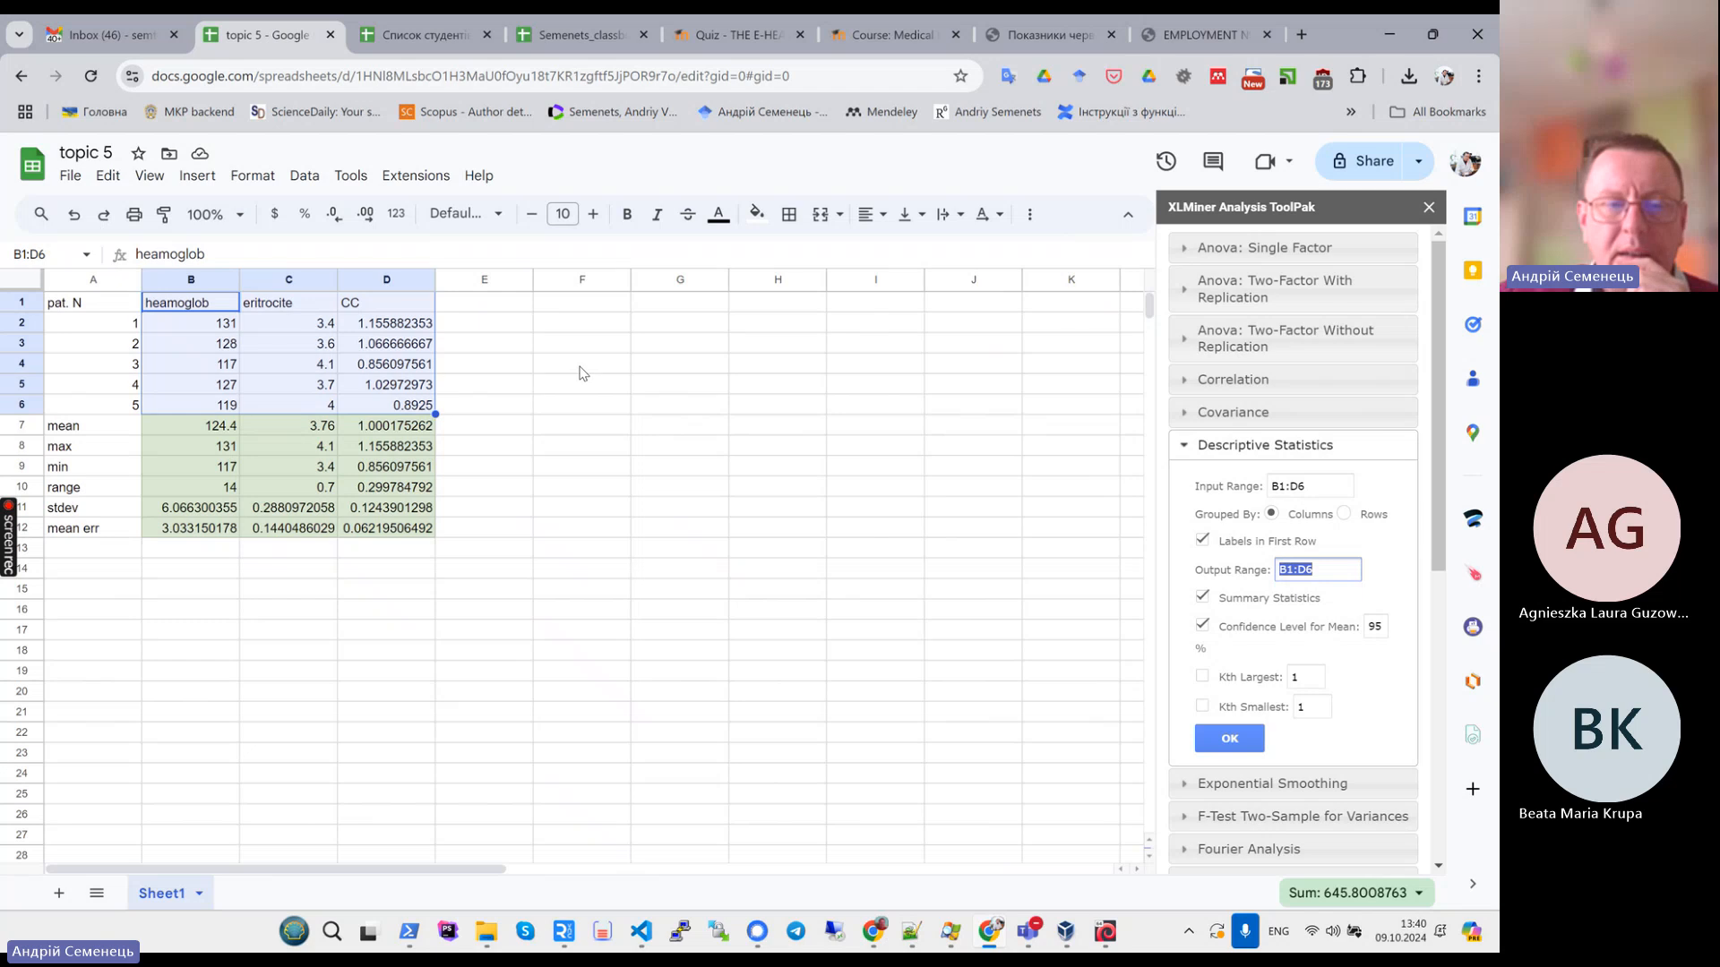
{"action": "left_click", "coordinate": [587, 324]}
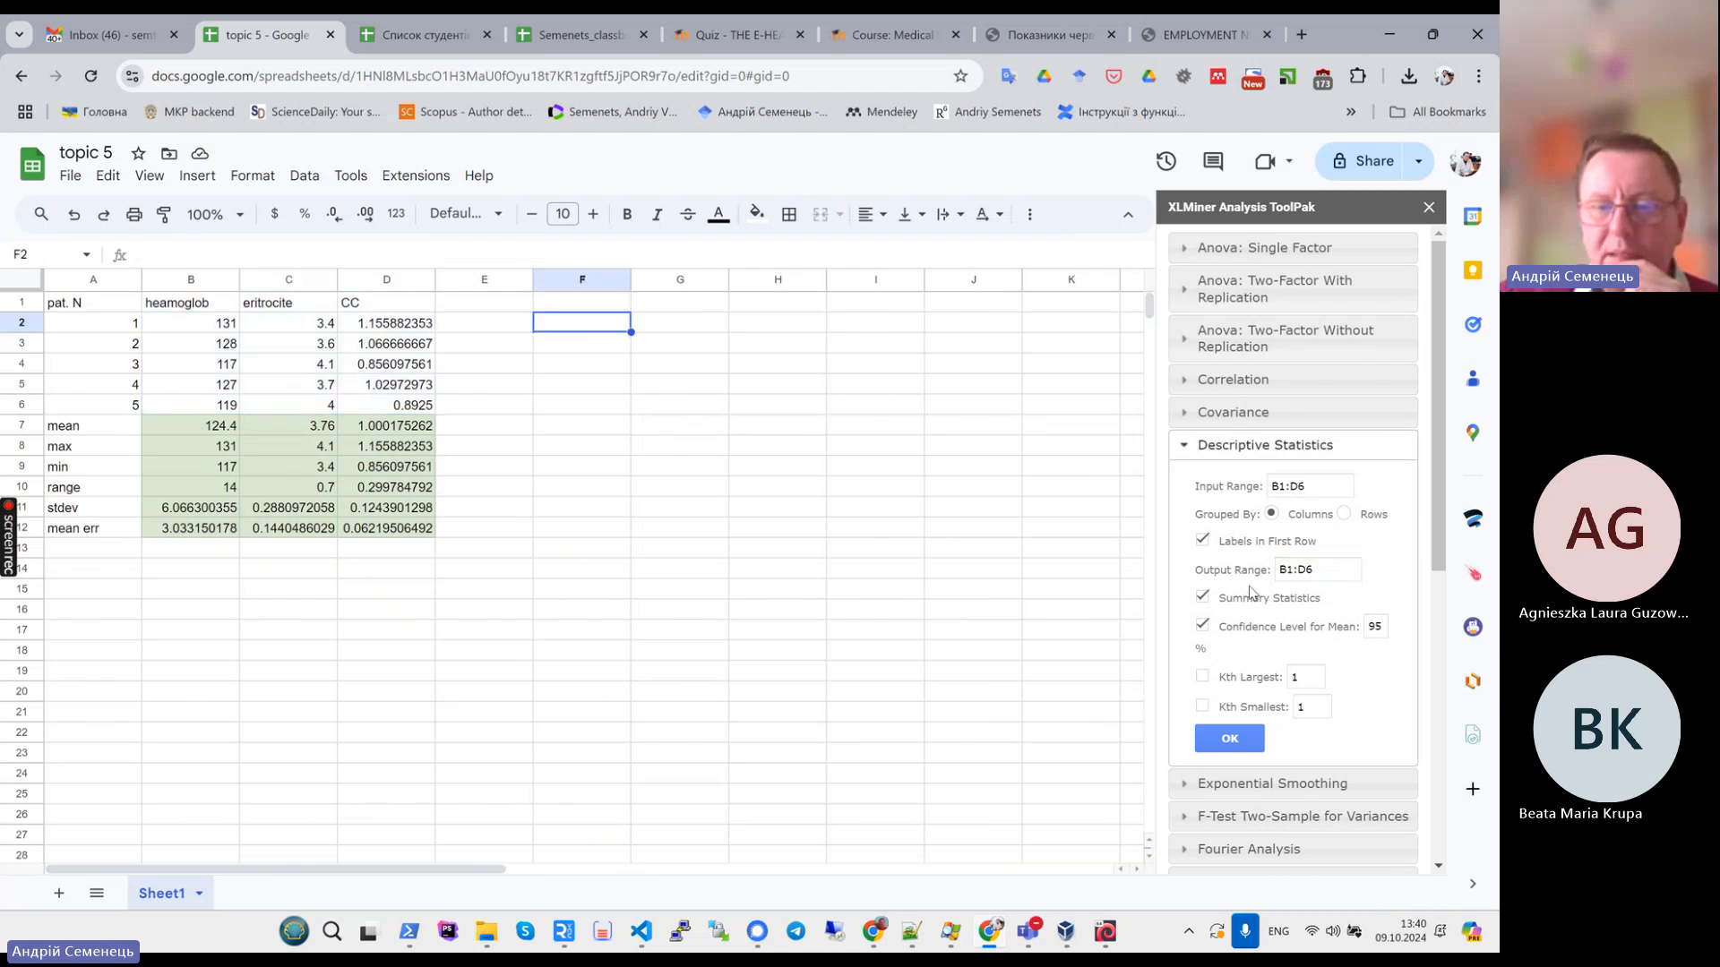
{"action": "left_click", "coordinate": [1331, 569]}
{"action": "key", "text": "BackSpace"}
{"action": "key", "text": "BackSpace"}
{"action": "key", "text": "BackSpace"}
{"action": "key", "text": "BackSpace"}
{"action": "key", "text": "BackSpace"}
{"action": "type", "text": "F2"}
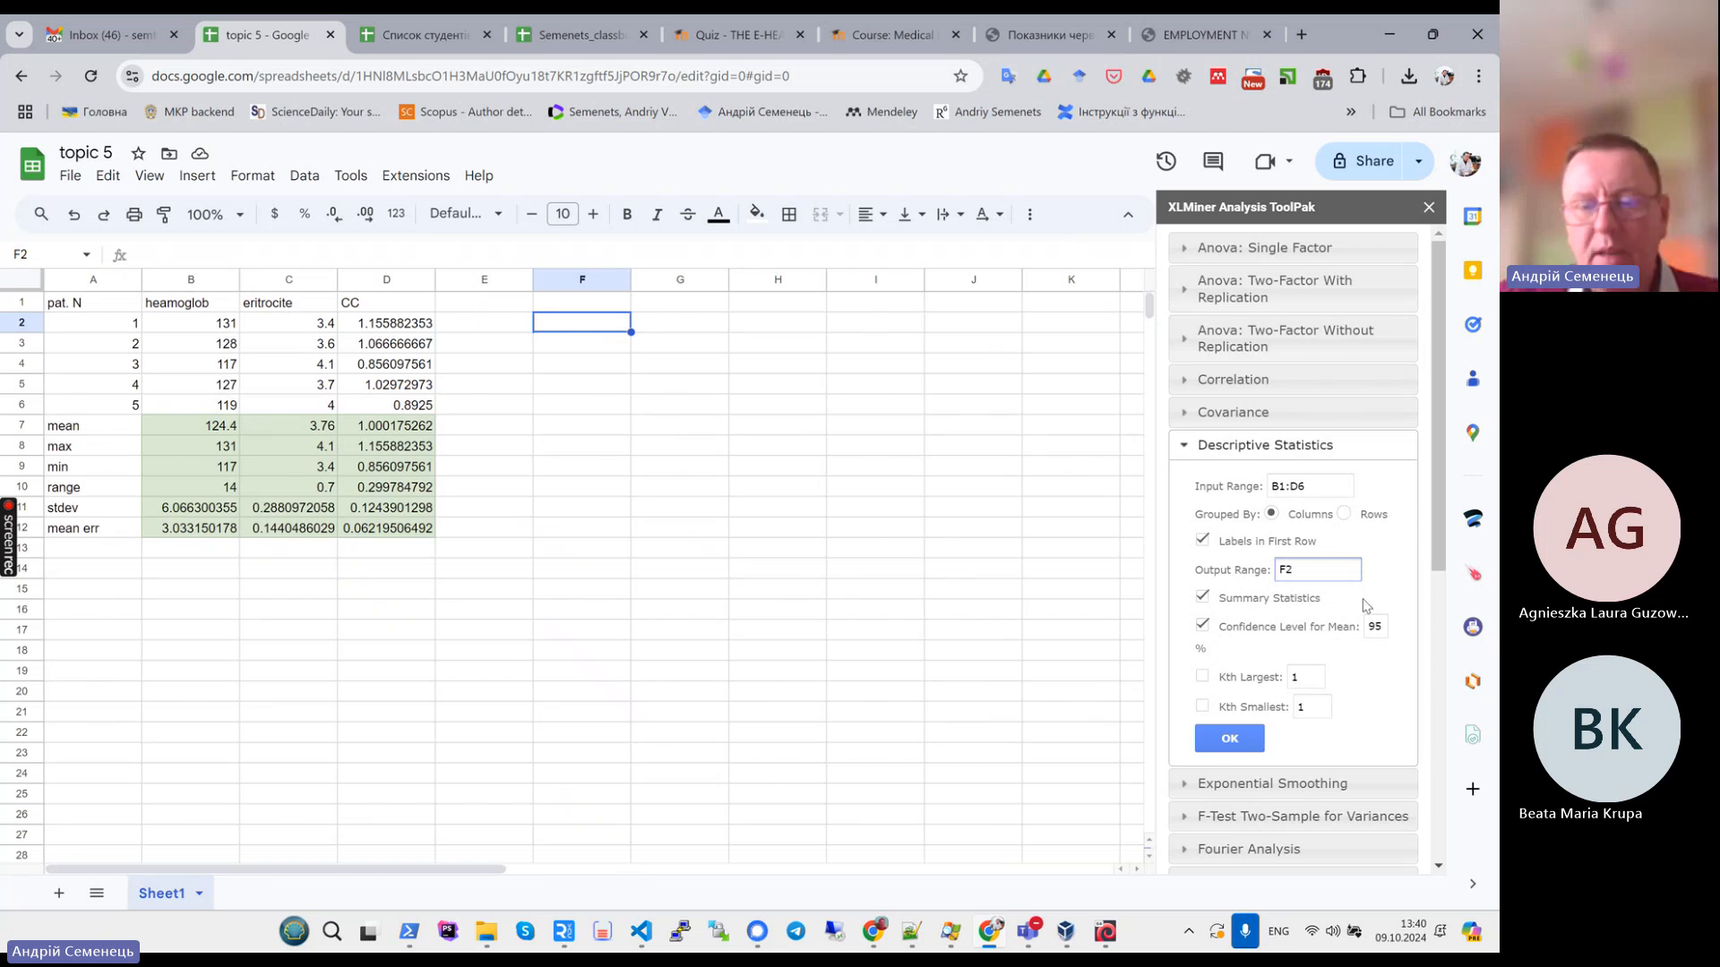
- Re-enter F2 as the output range and run Descriptive Statistics on the blood parameter data
{"action": "key", "text": "BackSpace"}
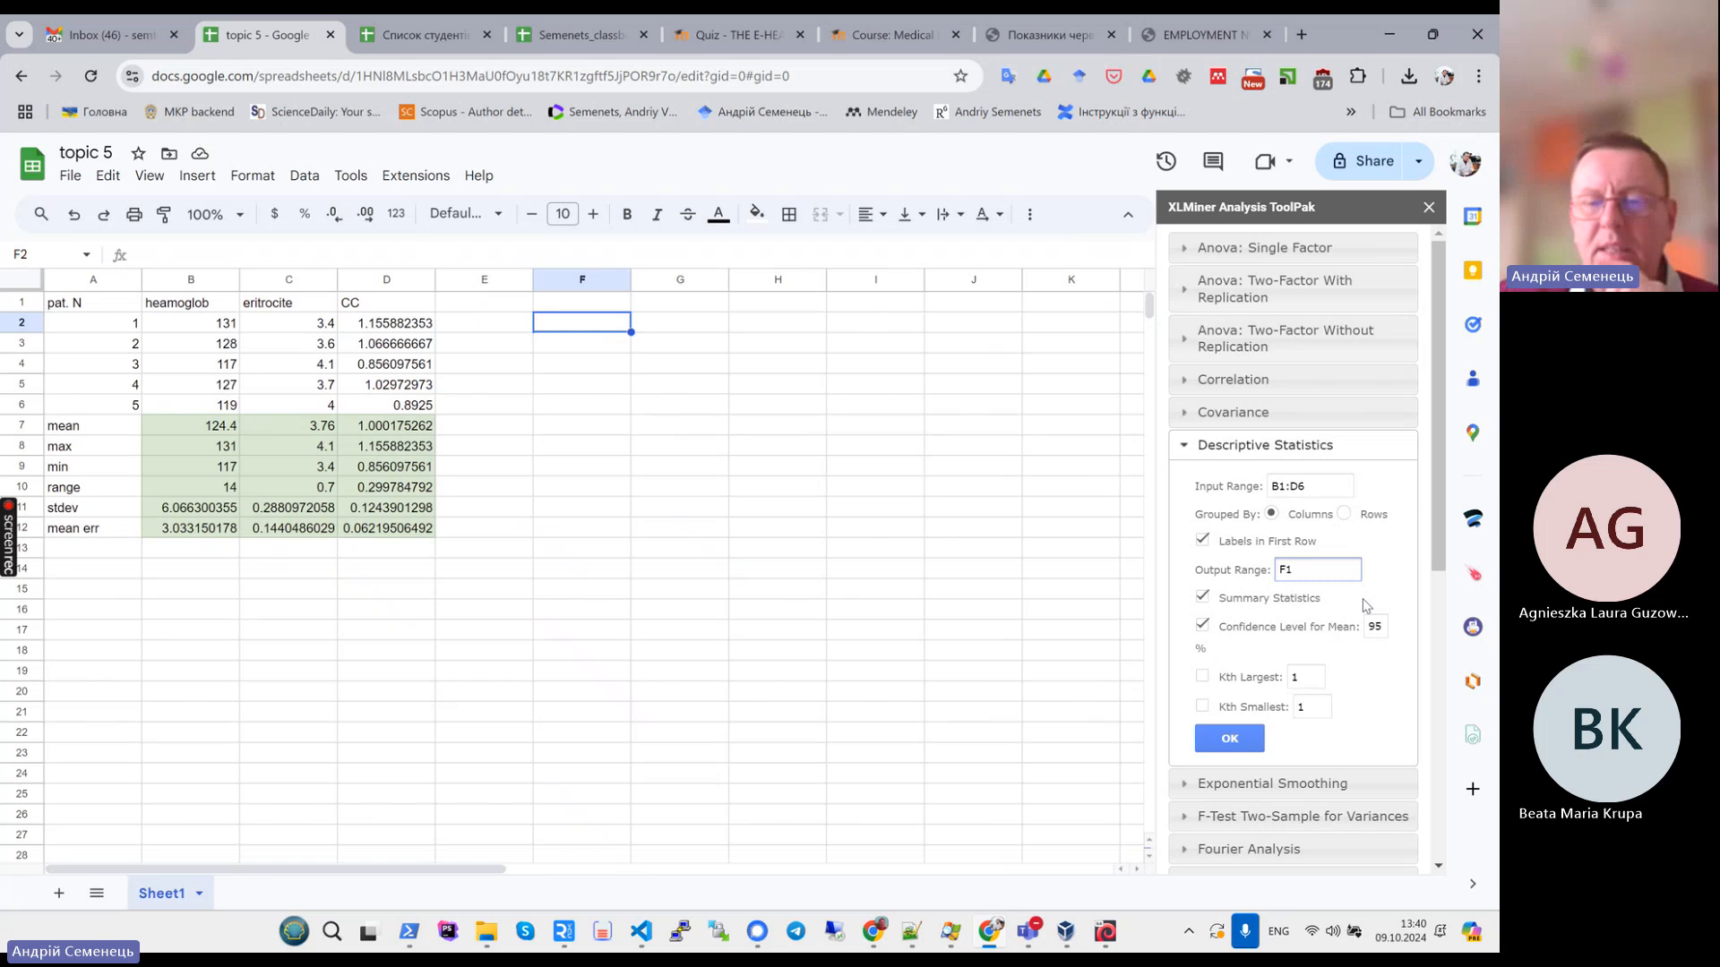
{"action": "type", "text": "1"}
{"action": "key", "text": "BackSpace"}
{"action": "type", "text": "2"}
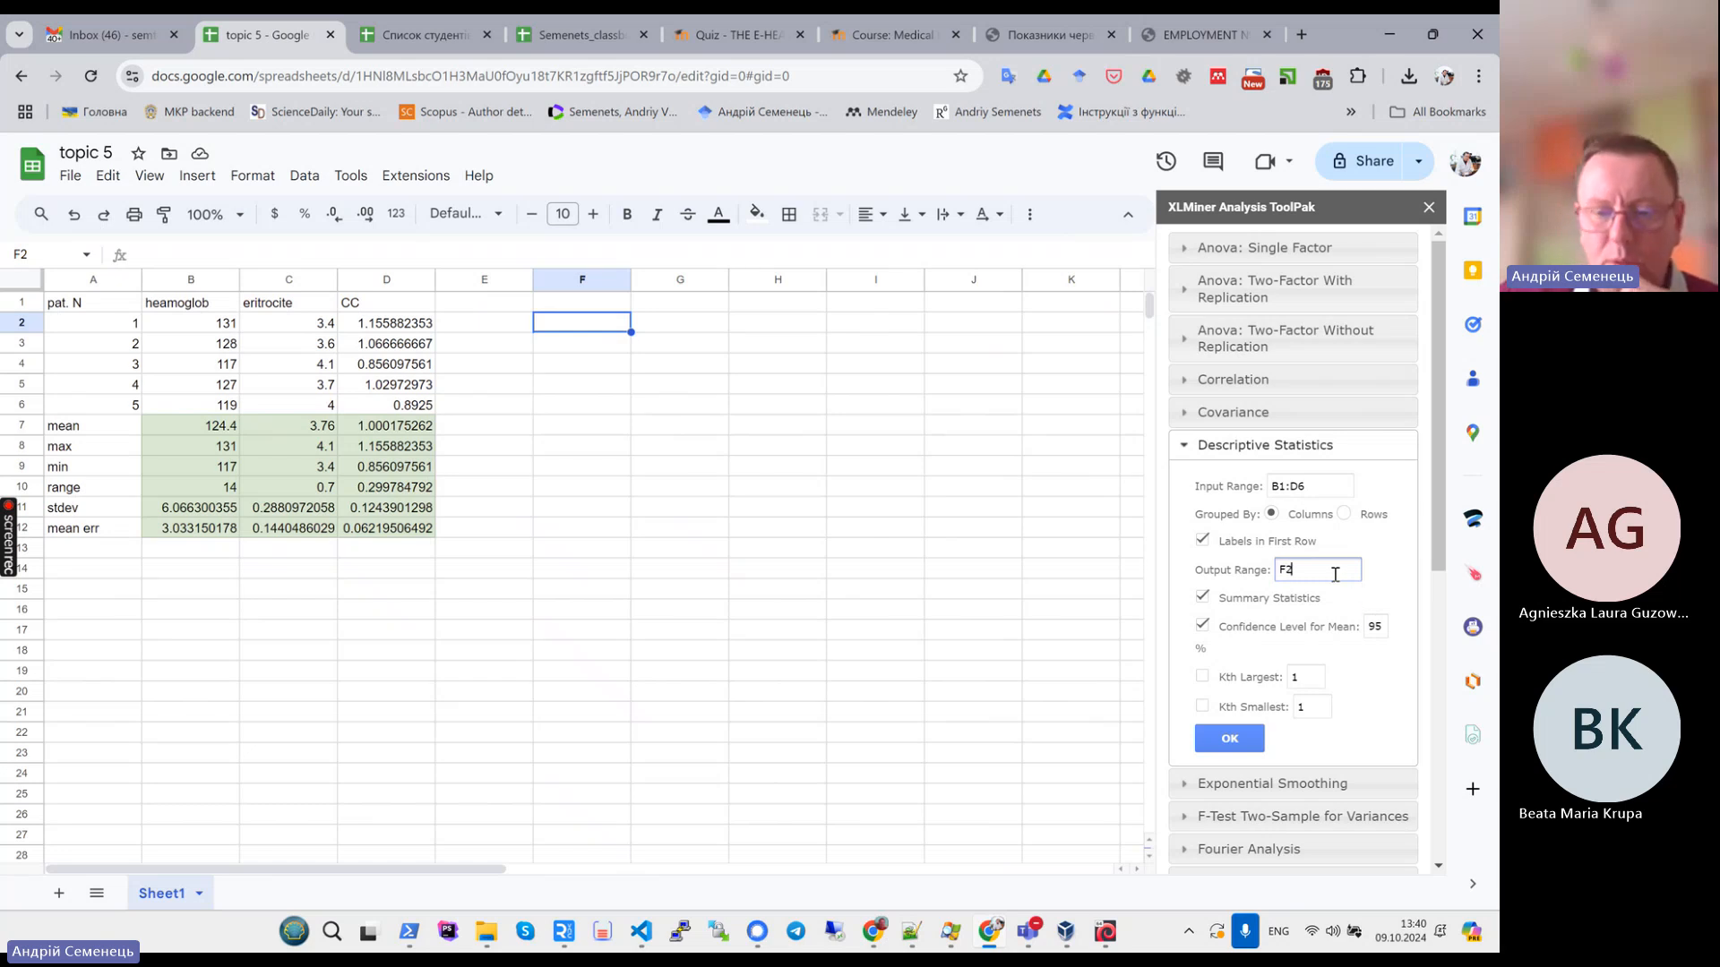
{"action": "left_click", "coordinate": [1218, 749]}
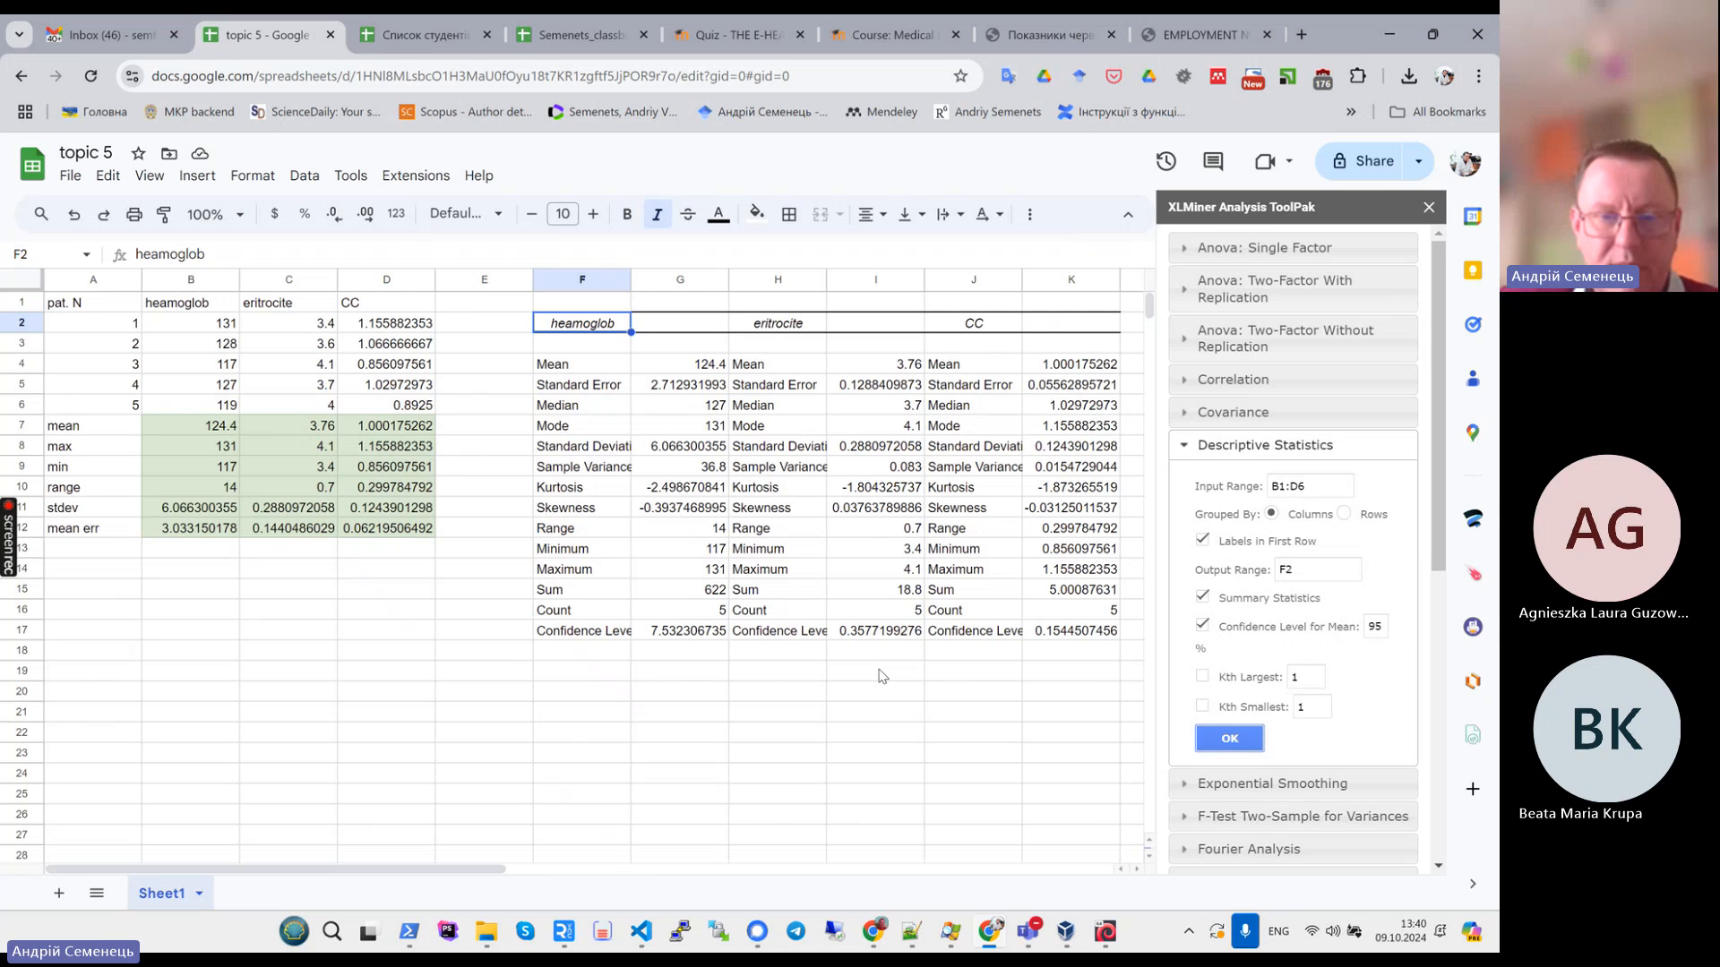
- Compare the ToolPak output values with the formula-based statistics in rows 7 to 12
{"action": "left_click", "coordinate": [939, 698]}
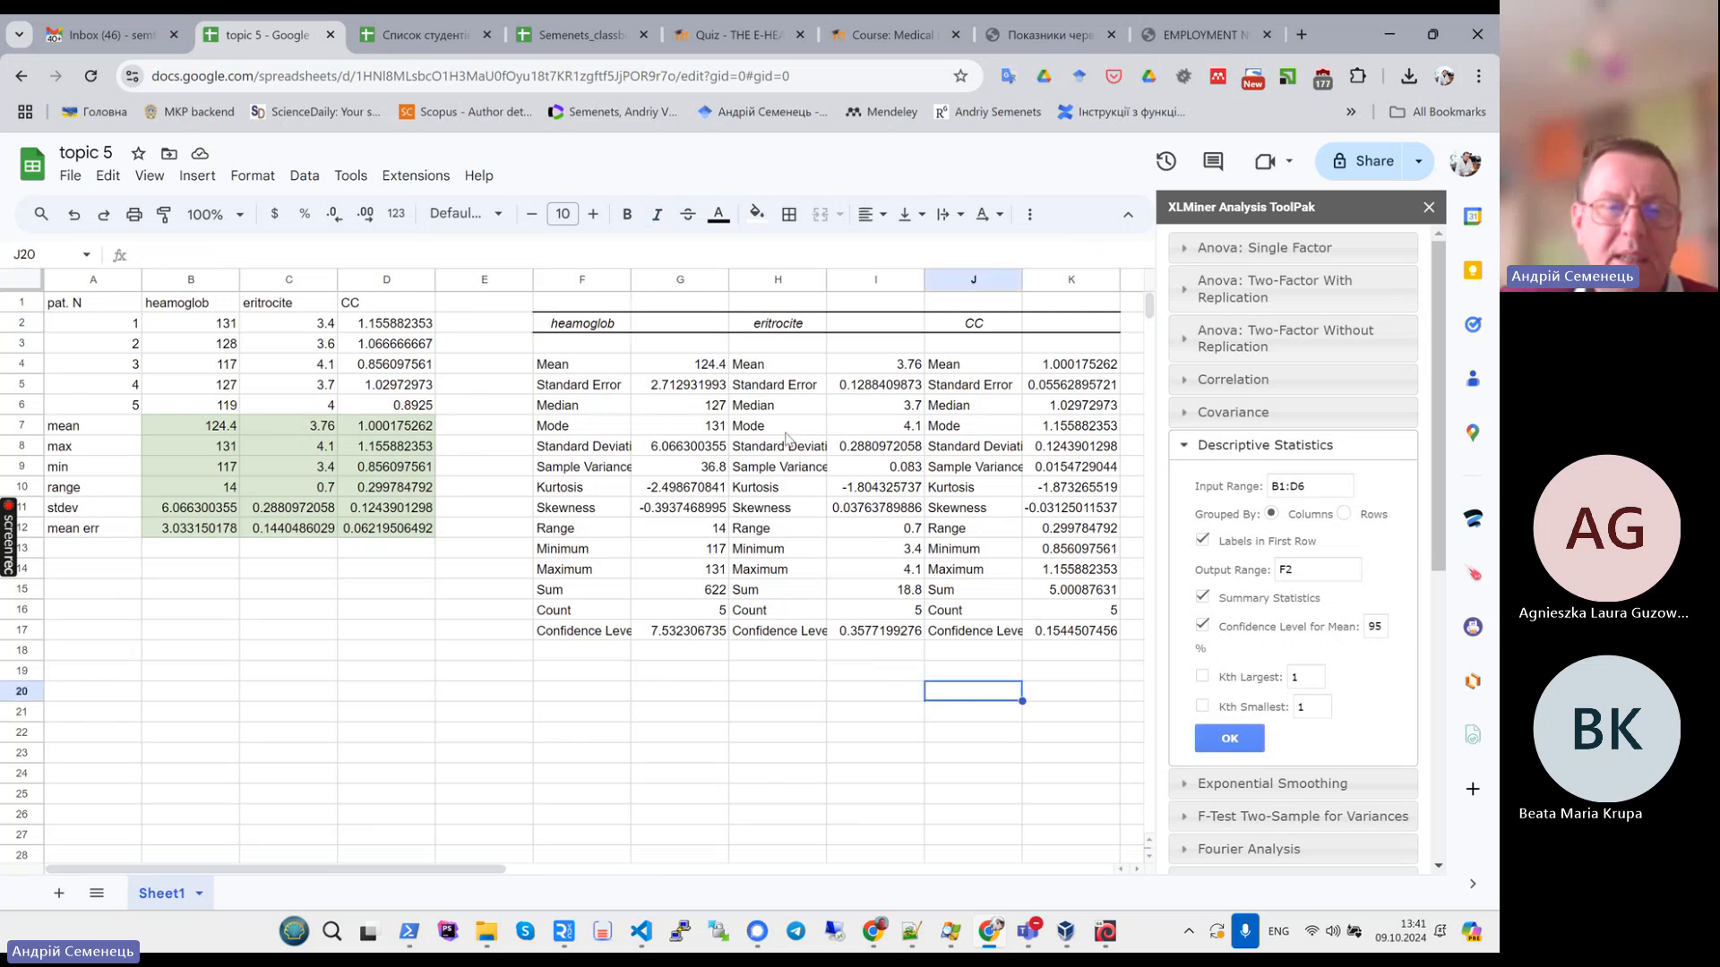
{"action": "left_click", "coordinate": [678, 367]}
{"action": "left_click", "coordinate": [849, 372]}
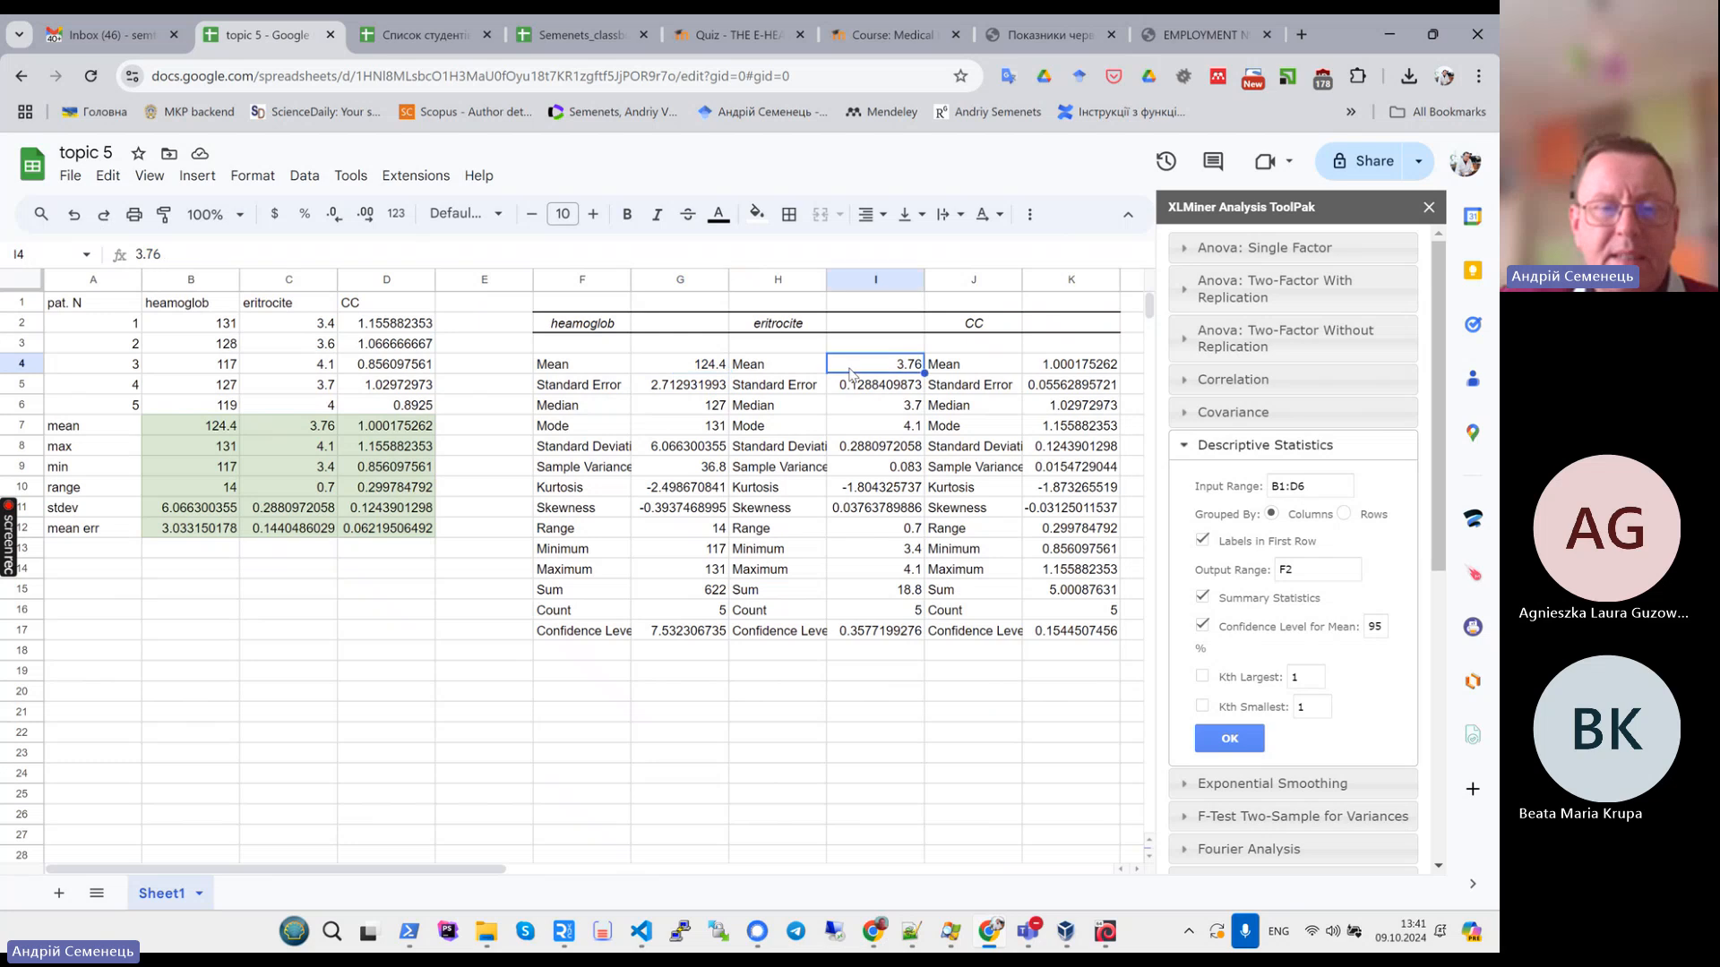
{"action": "left_click", "coordinate": [668, 365]}
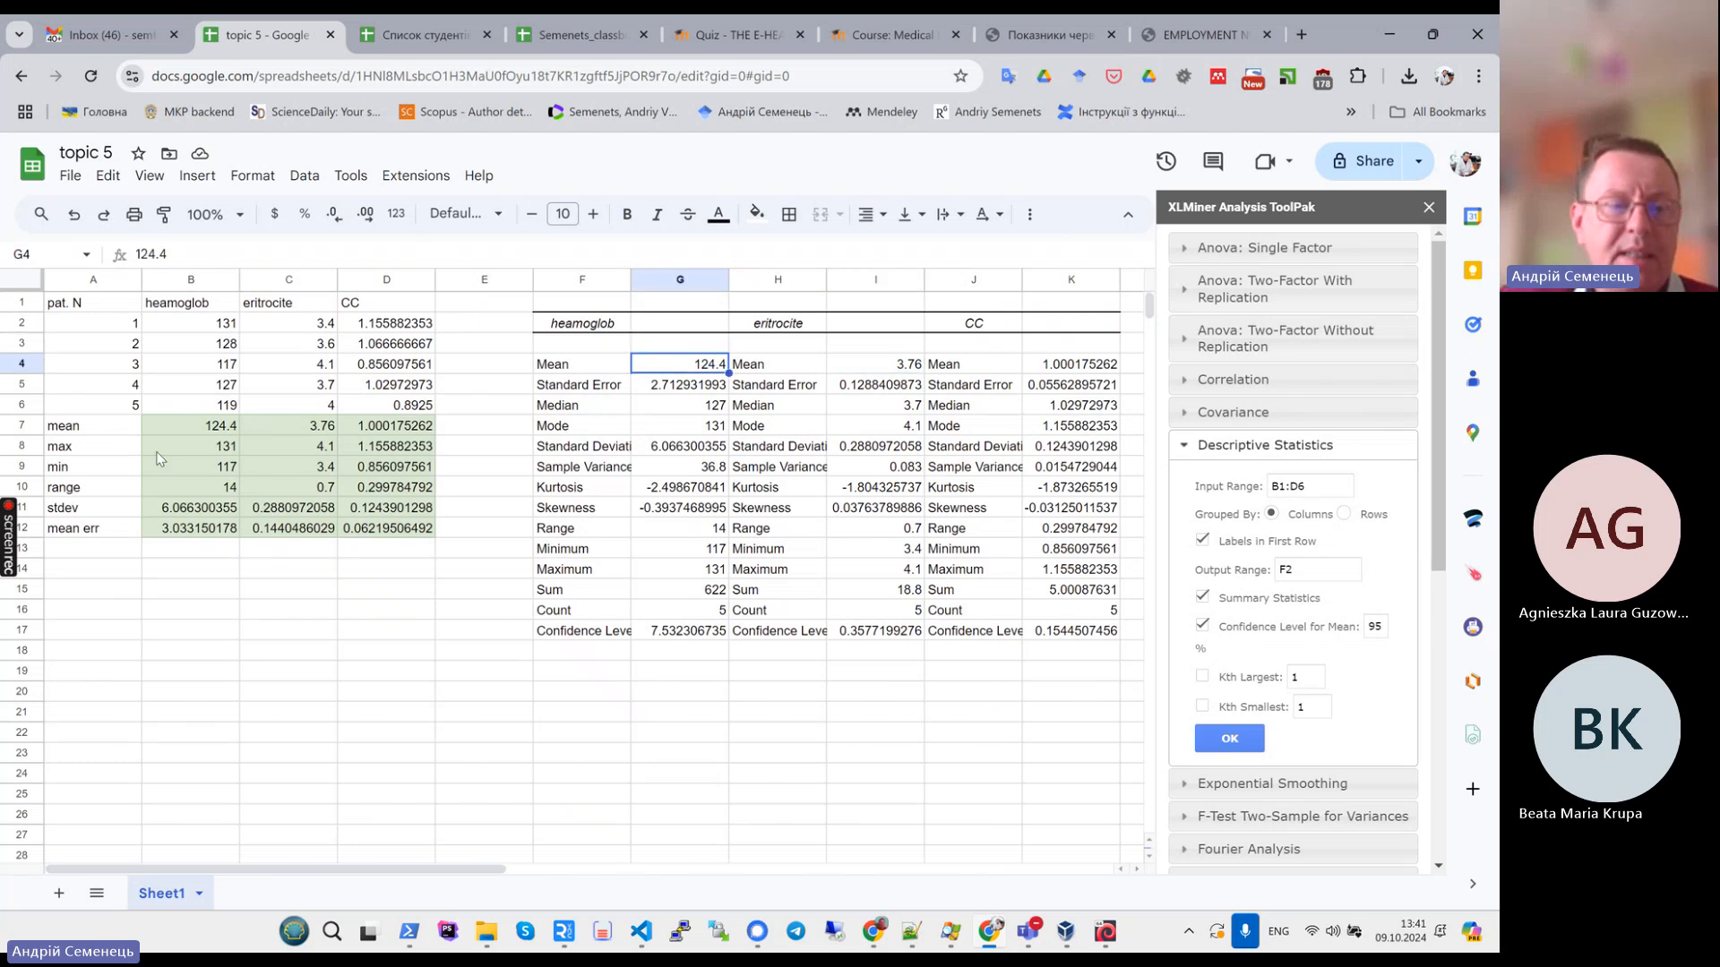
{"action": "left_click_drag", "start_coordinate": [178, 426], "coordinate": [389, 543]}
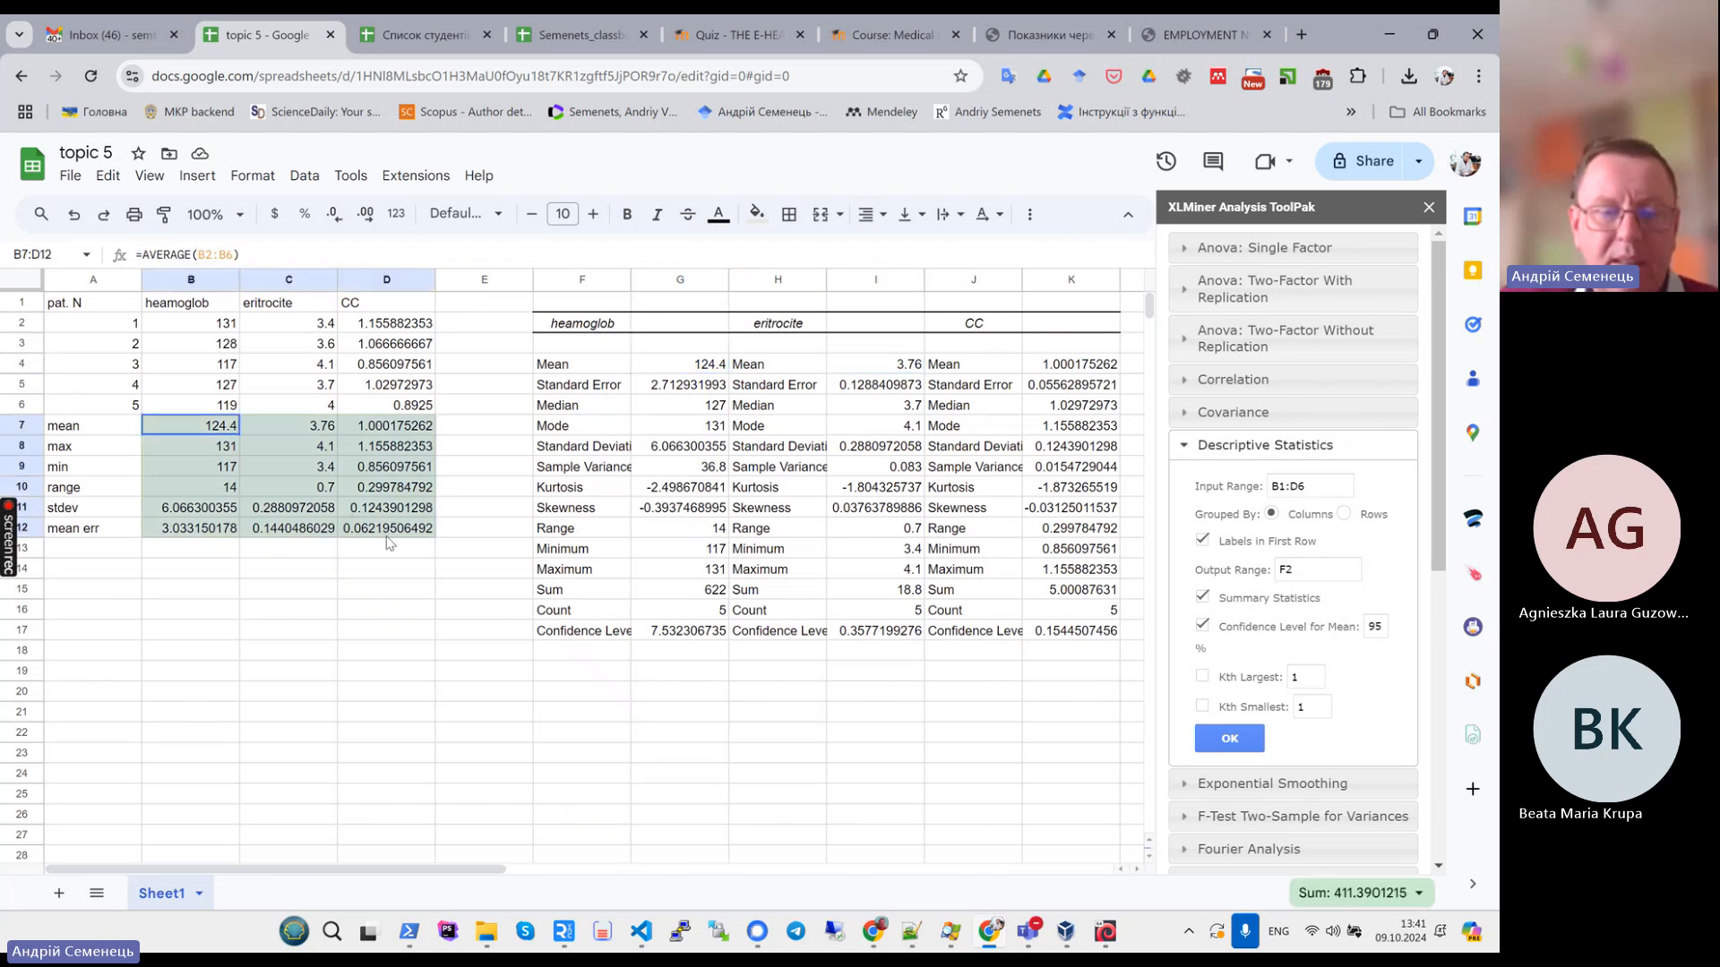
{"action": "left_click_drag", "start_coordinate": [678, 364], "coordinate": [1077, 631]}
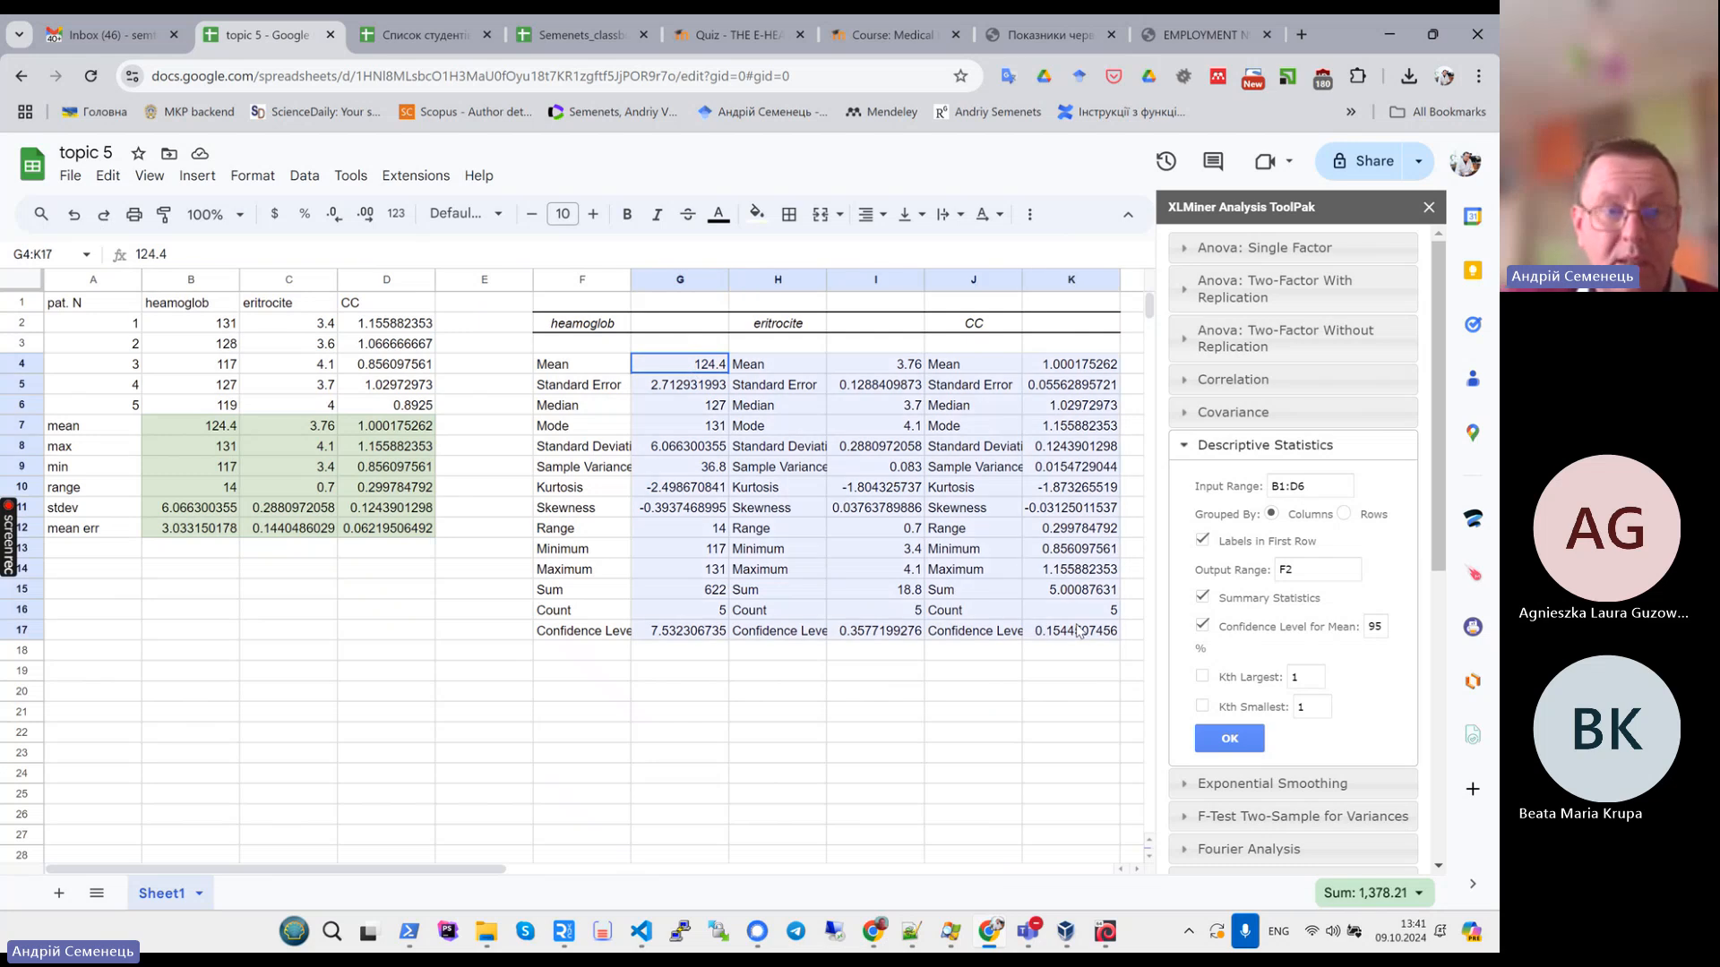
{"action": "left_click", "coordinate": [817, 492]}
{"action": "left_click", "coordinate": [703, 368]}
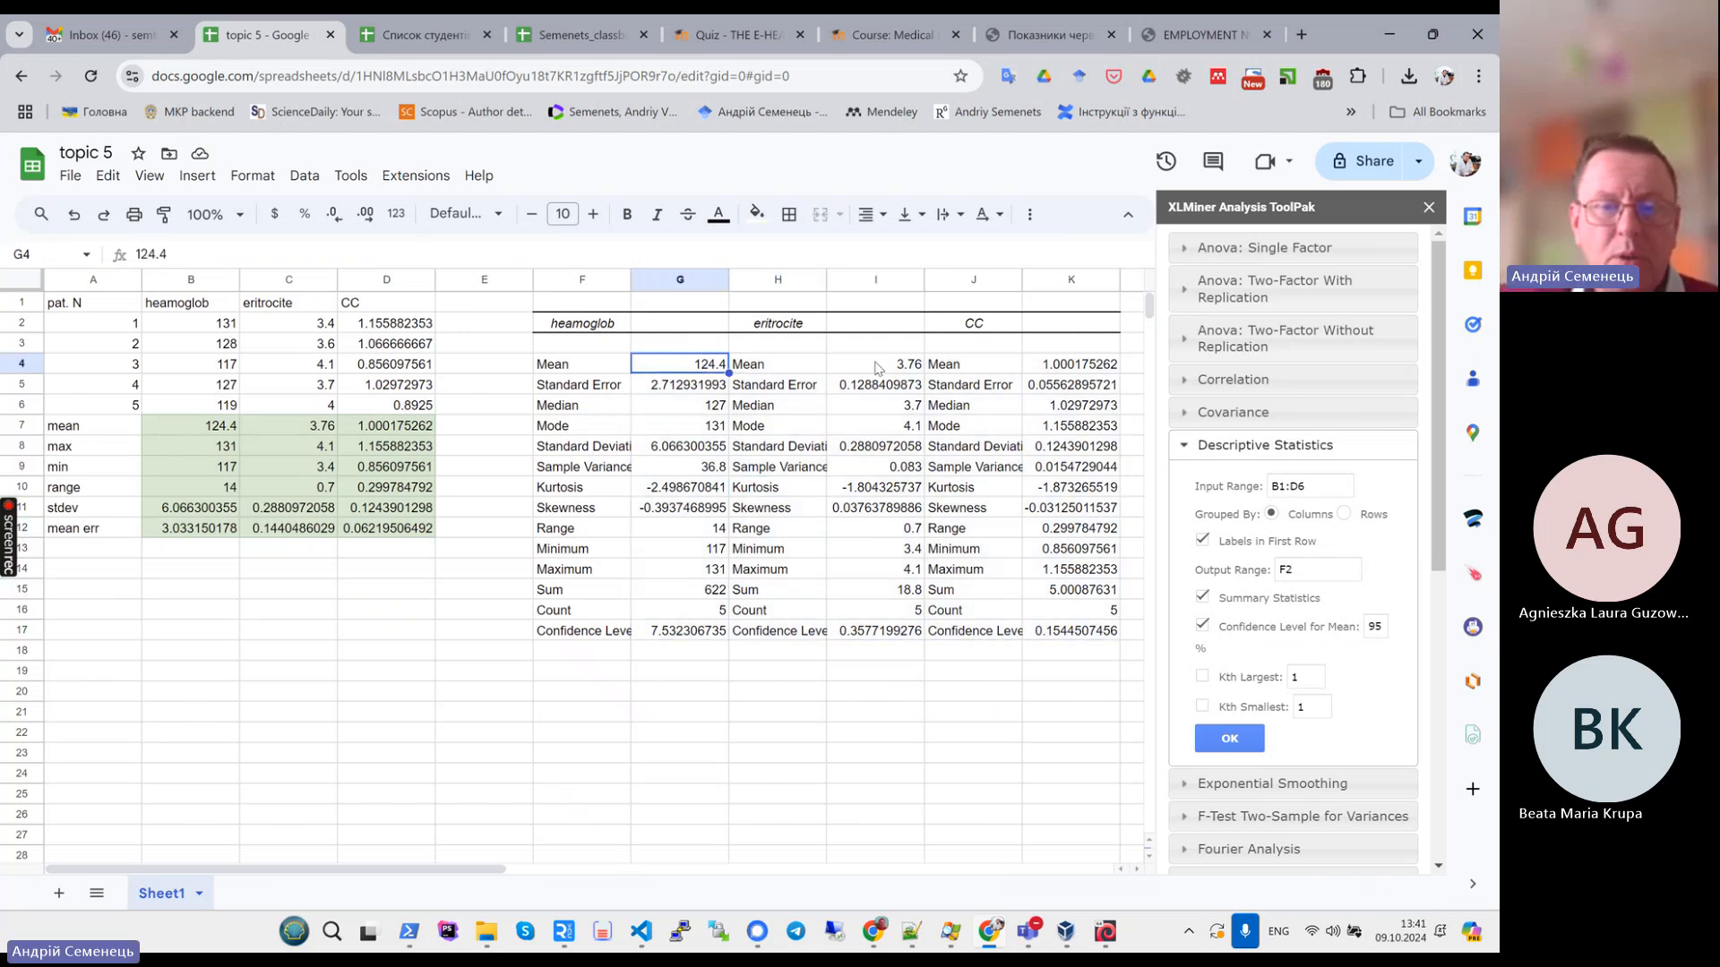
{"action": "left_click", "coordinate": [880, 367]}
{"action": "left_click", "coordinate": [1045, 369]}
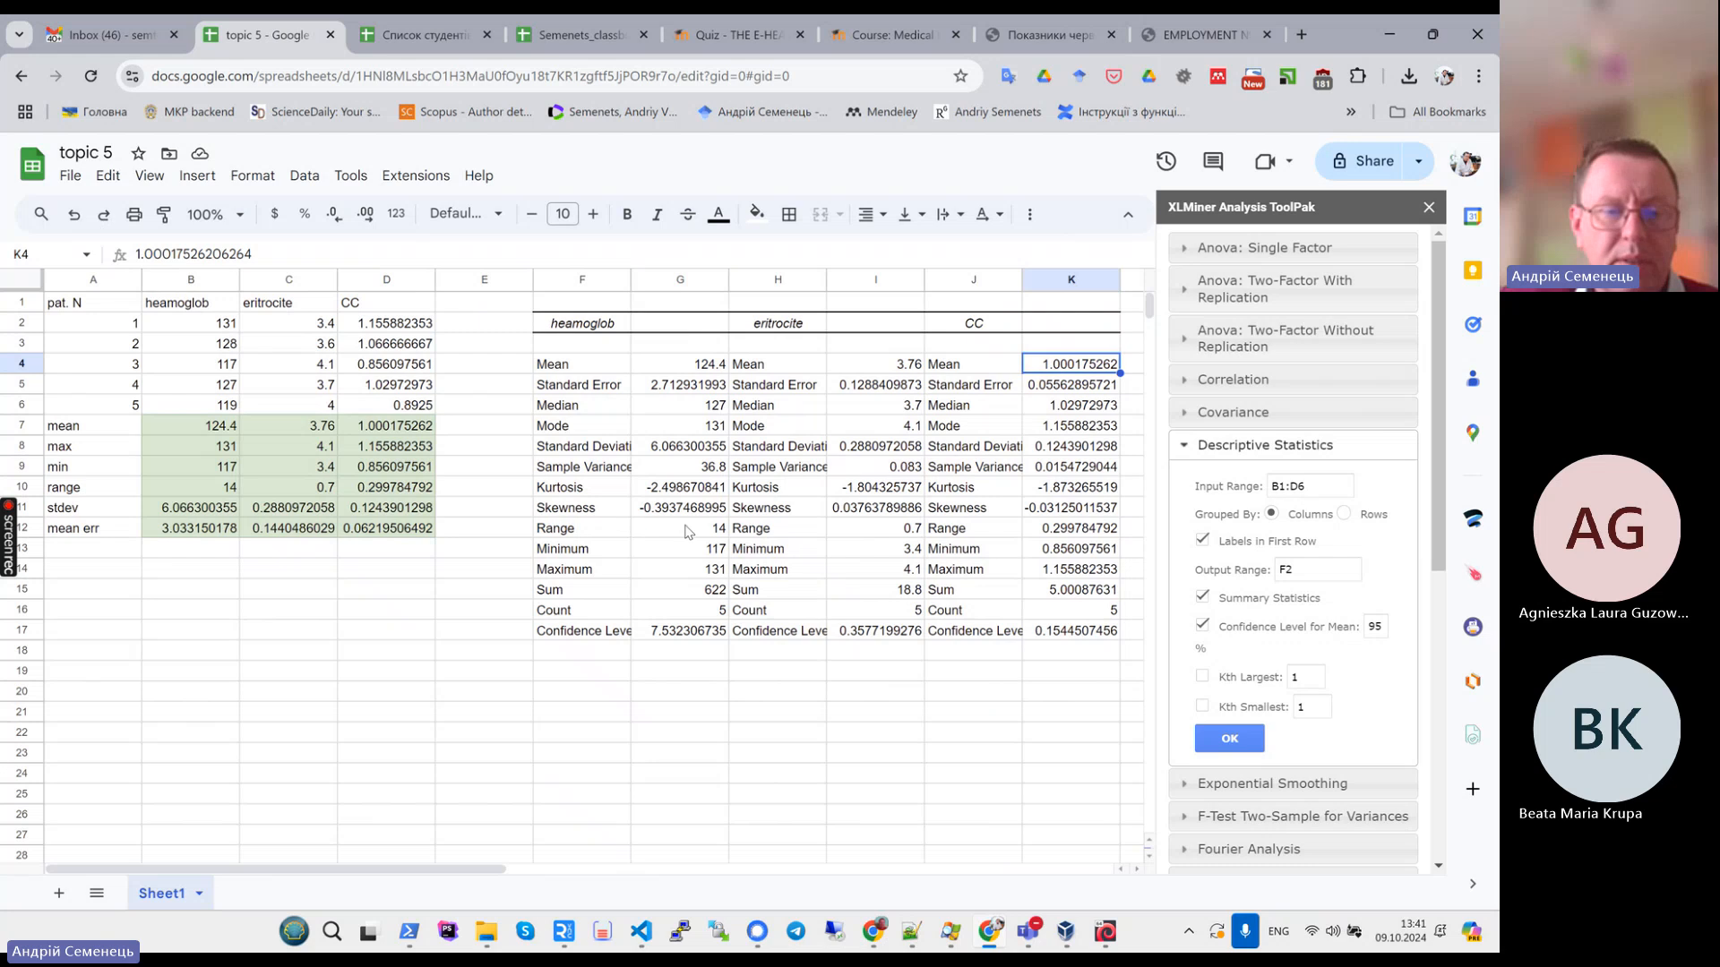
{"action": "left_click_drag", "start_coordinate": [671, 365], "coordinate": [676, 649]}
{"action": "left_click", "coordinate": [714, 793]}
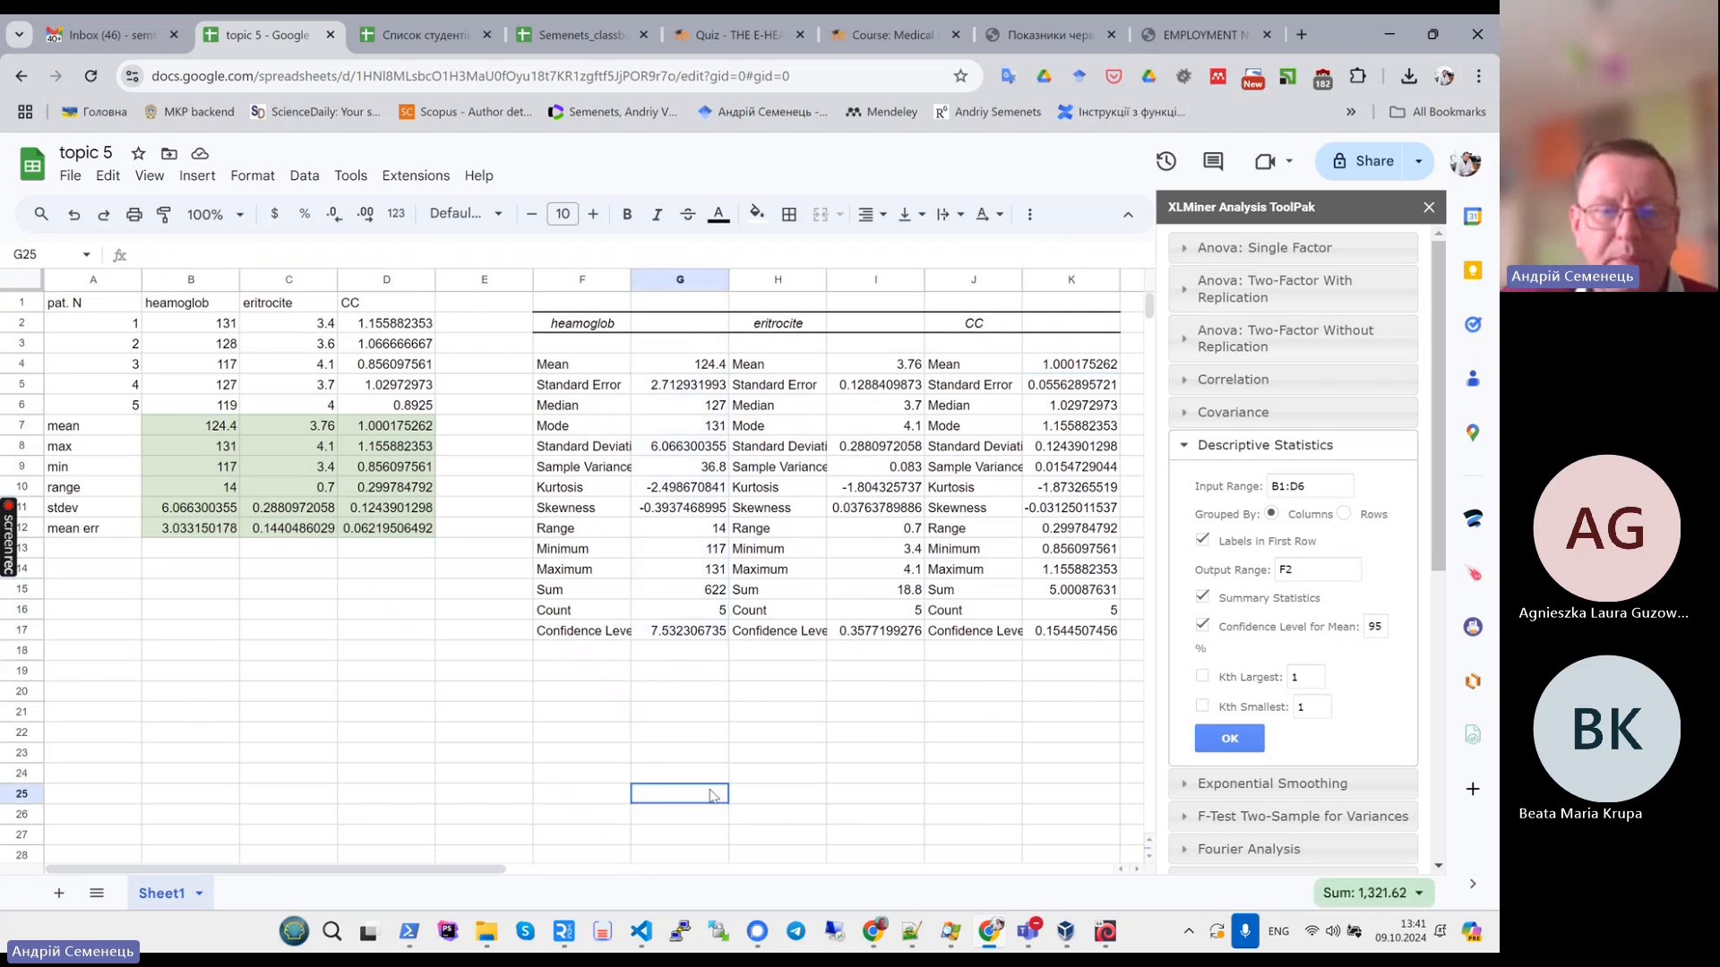
{"action": "left_click_drag", "start_coordinate": [603, 491], "coordinate": [1082, 508]}
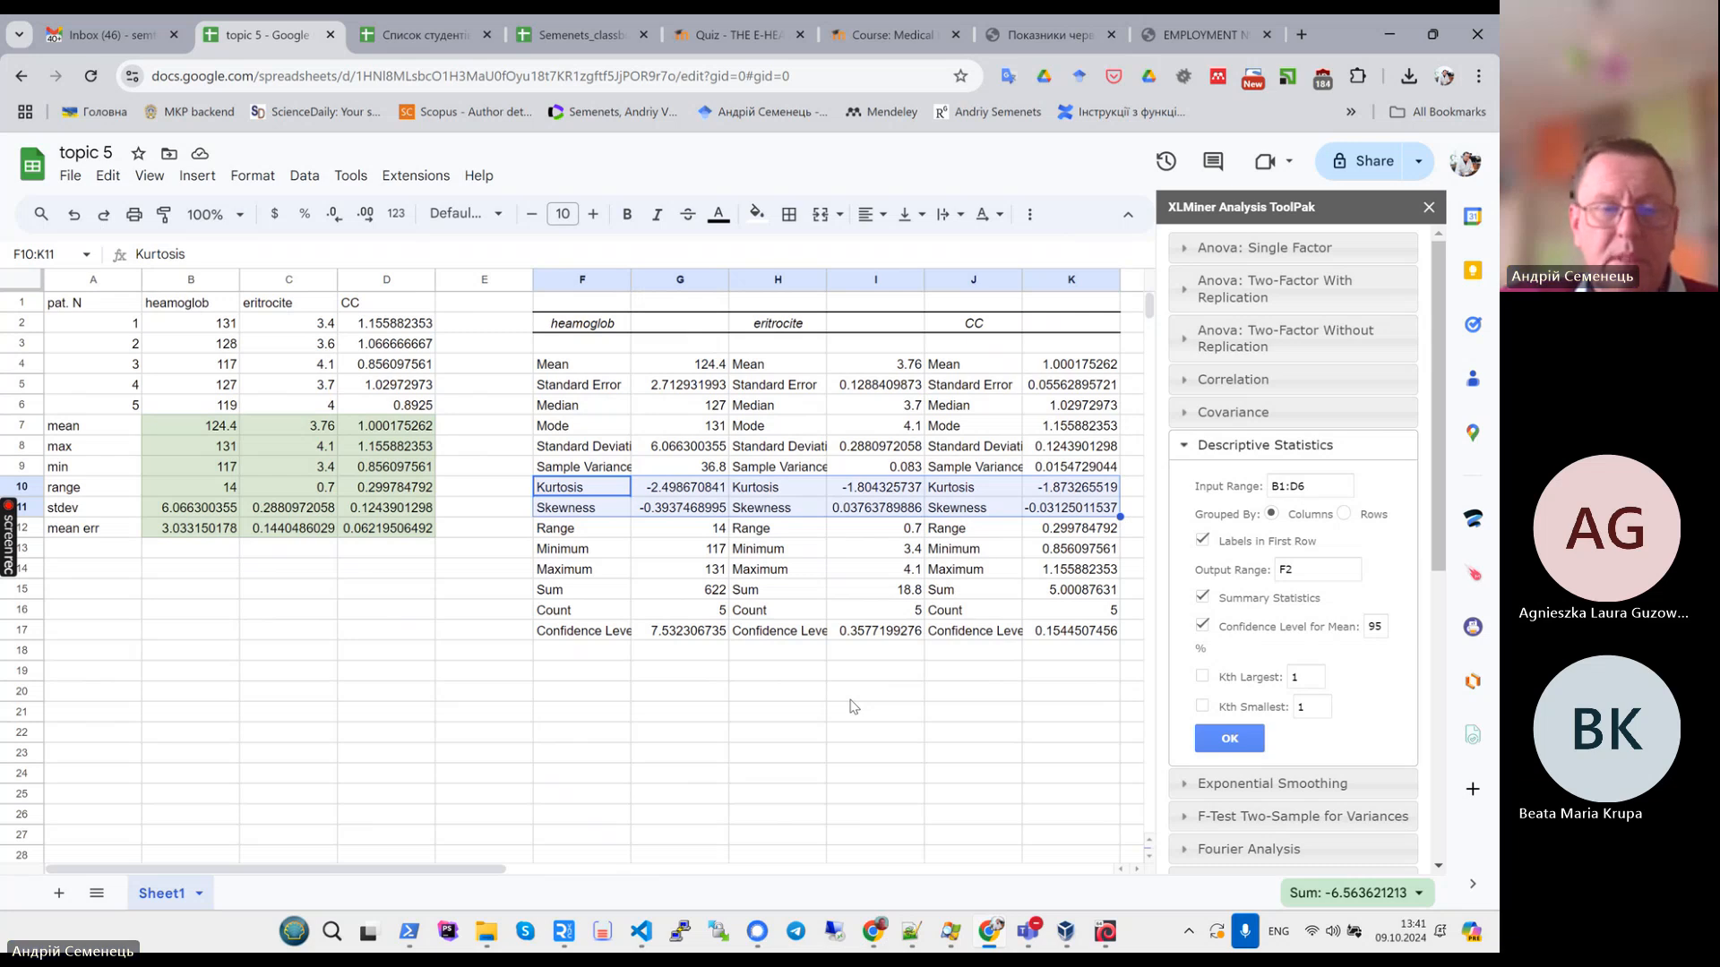
- Switch to the task PDF and read the Task 4 individual assignment and its variants
{"action": "left_click", "coordinate": [1048, 35]}
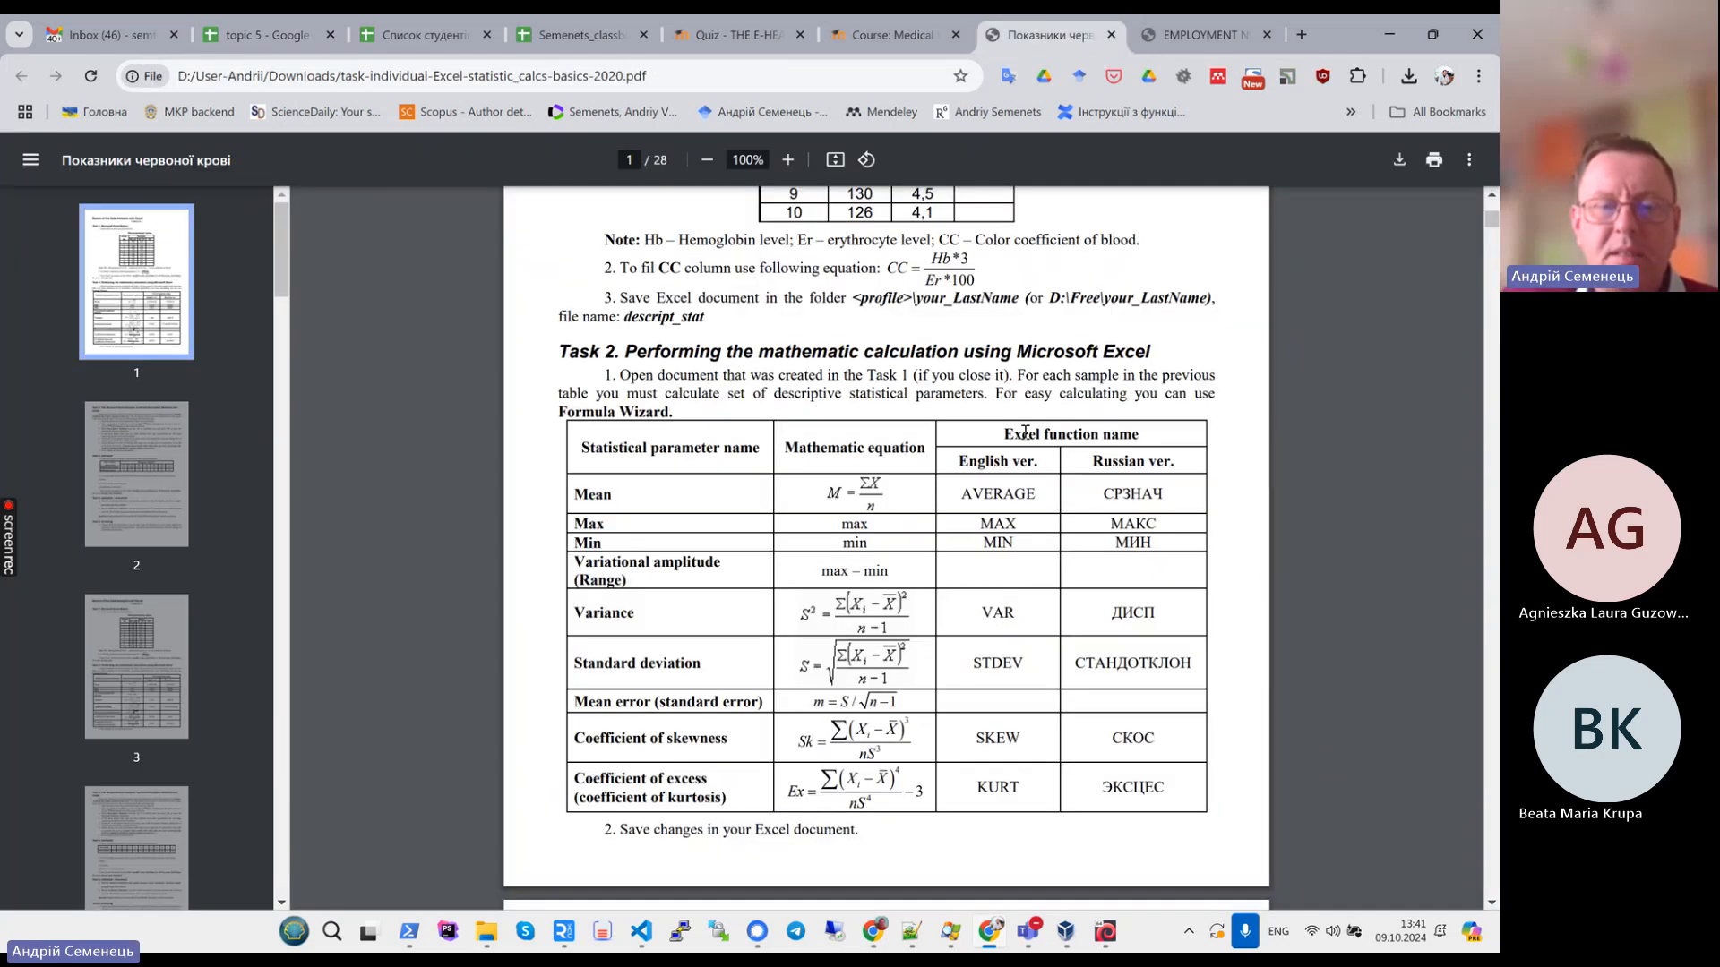
{"action": "scroll", "coordinate": [1024, 432], "scroll_direction": "down", "scroll_amount": 10}
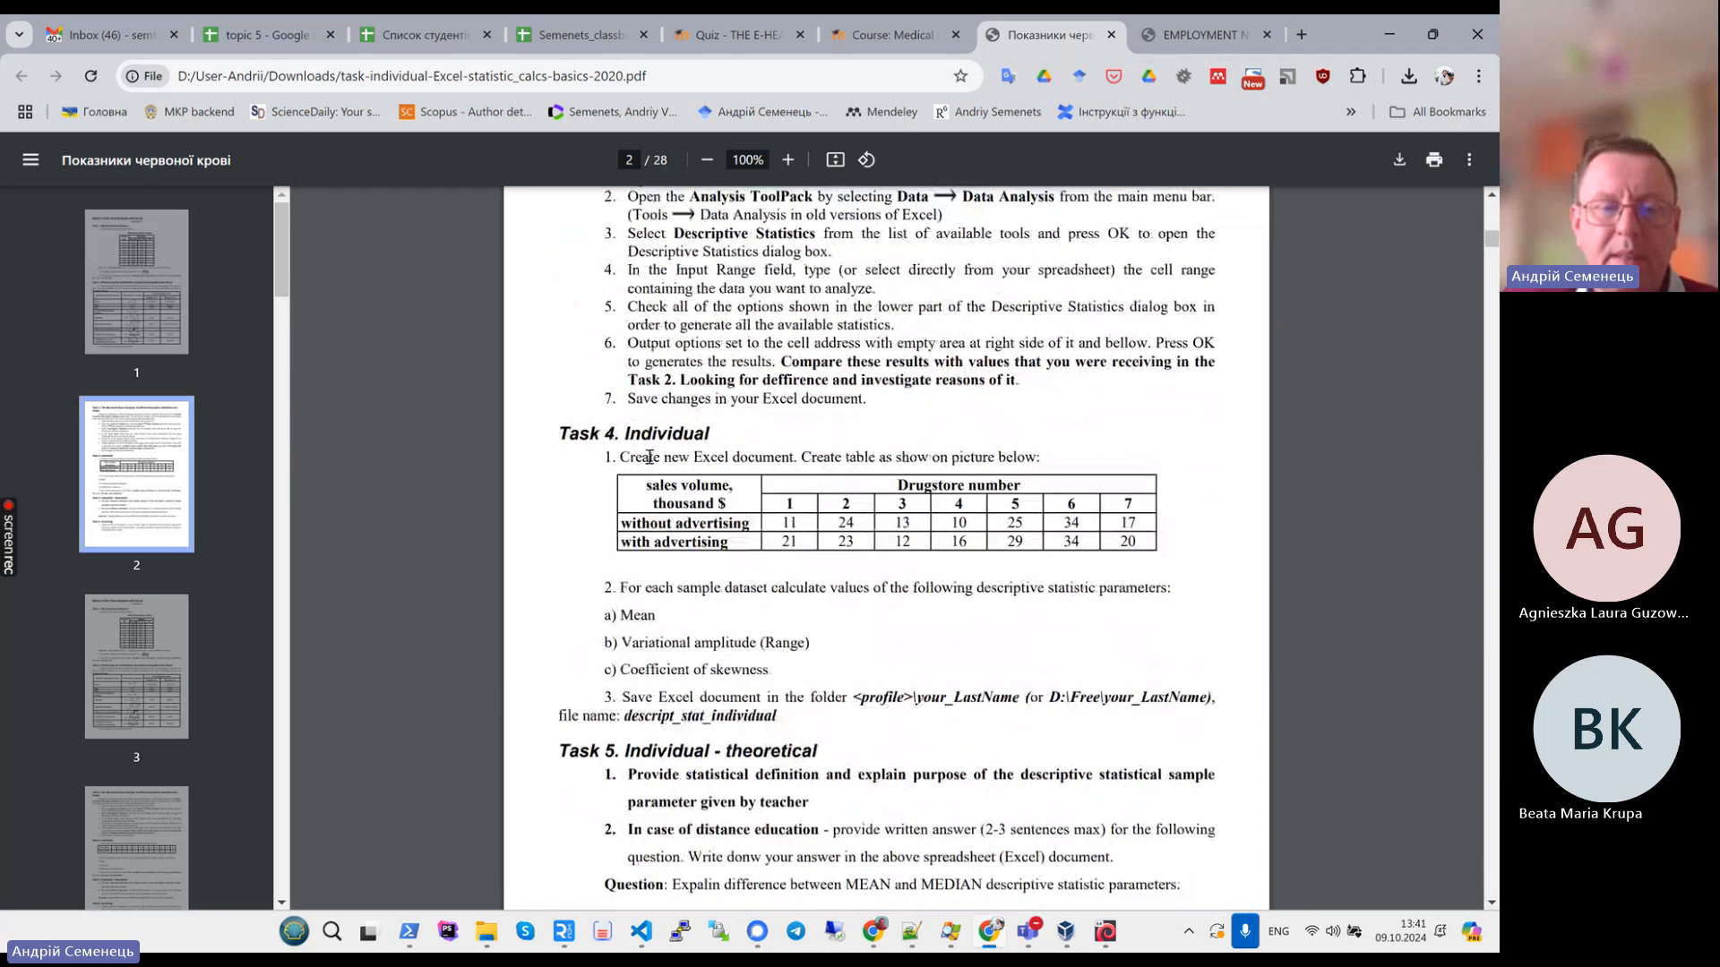
{"action": "left_click_drag", "start_coordinate": [559, 434], "coordinate": [780, 719]}
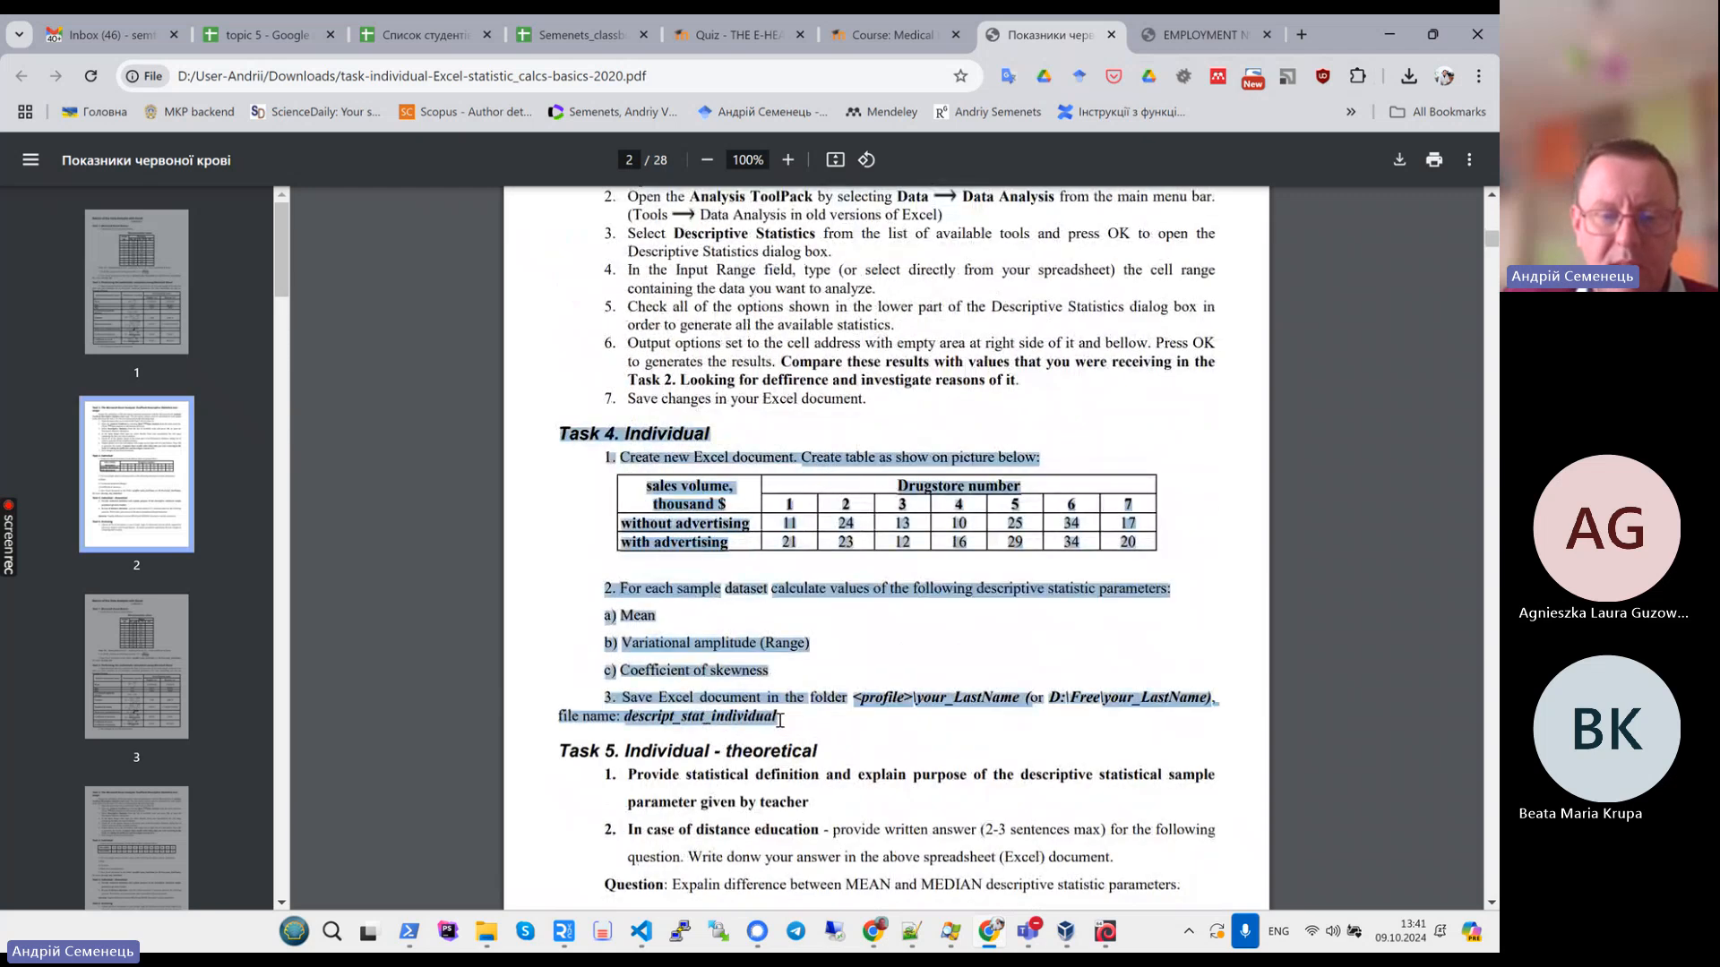
{"action": "left_click", "coordinate": [721, 585]}
{"action": "left_click_drag", "start_coordinate": [646, 484], "coordinate": [1148, 542]}
{"action": "left_click", "coordinate": [1016, 576]}
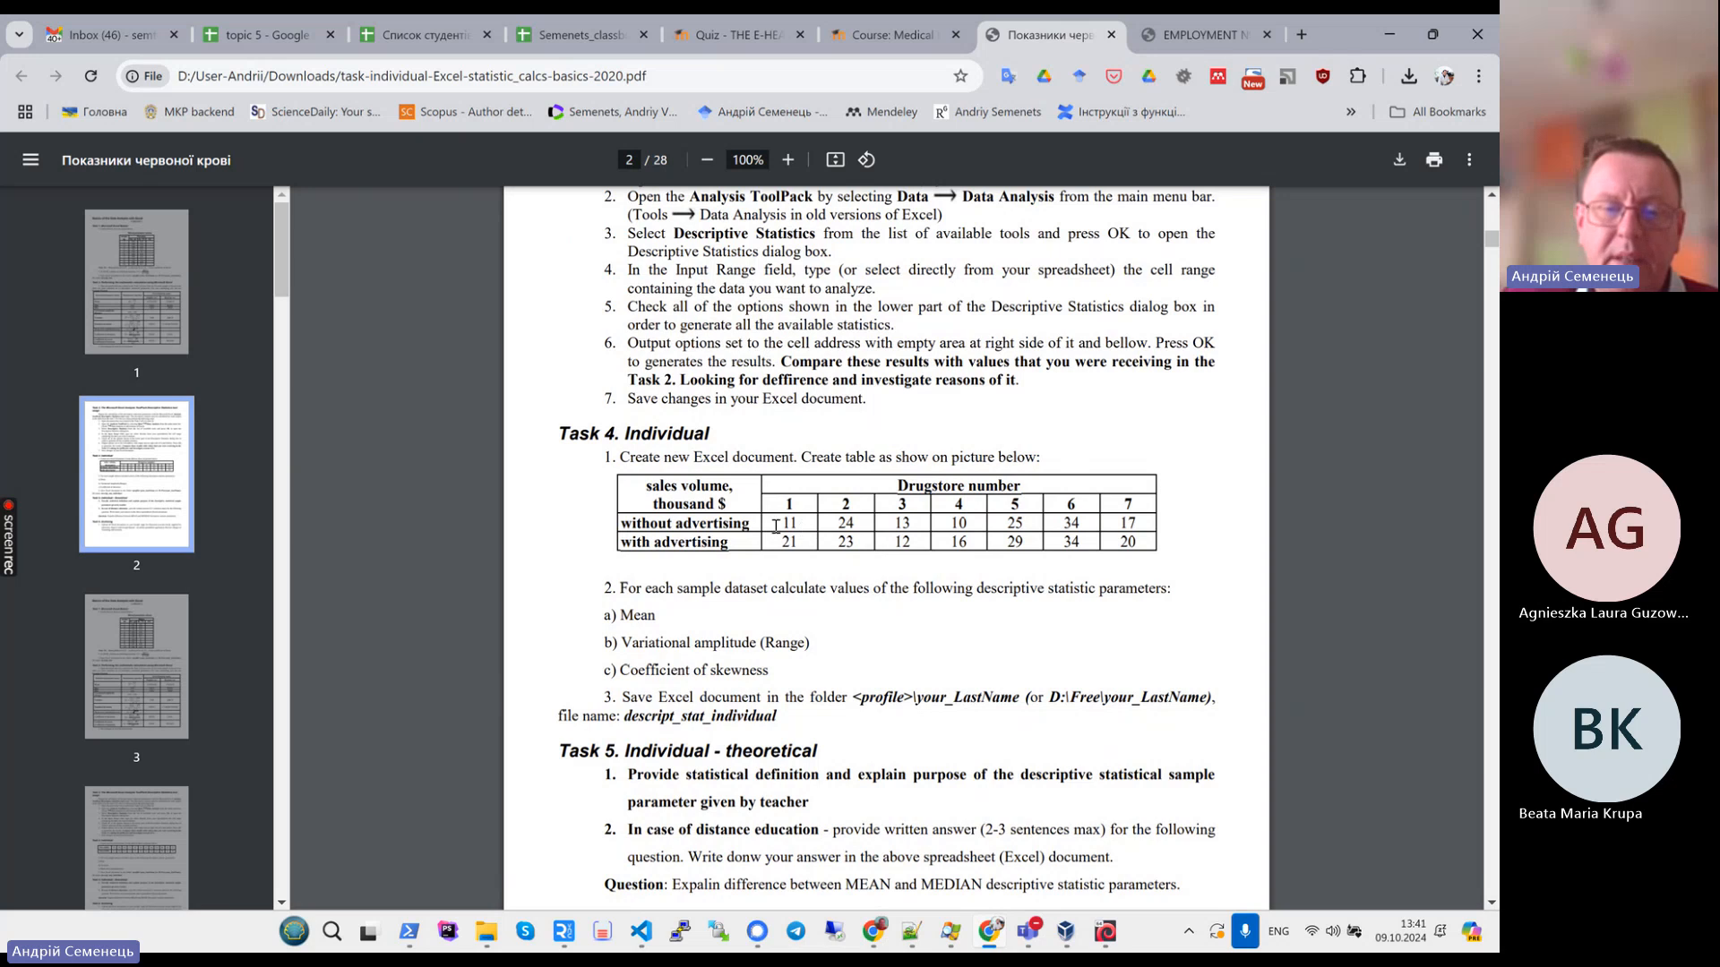
{"action": "left_click_drag", "start_coordinate": [777, 527], "coordinate": [1143, 540]}
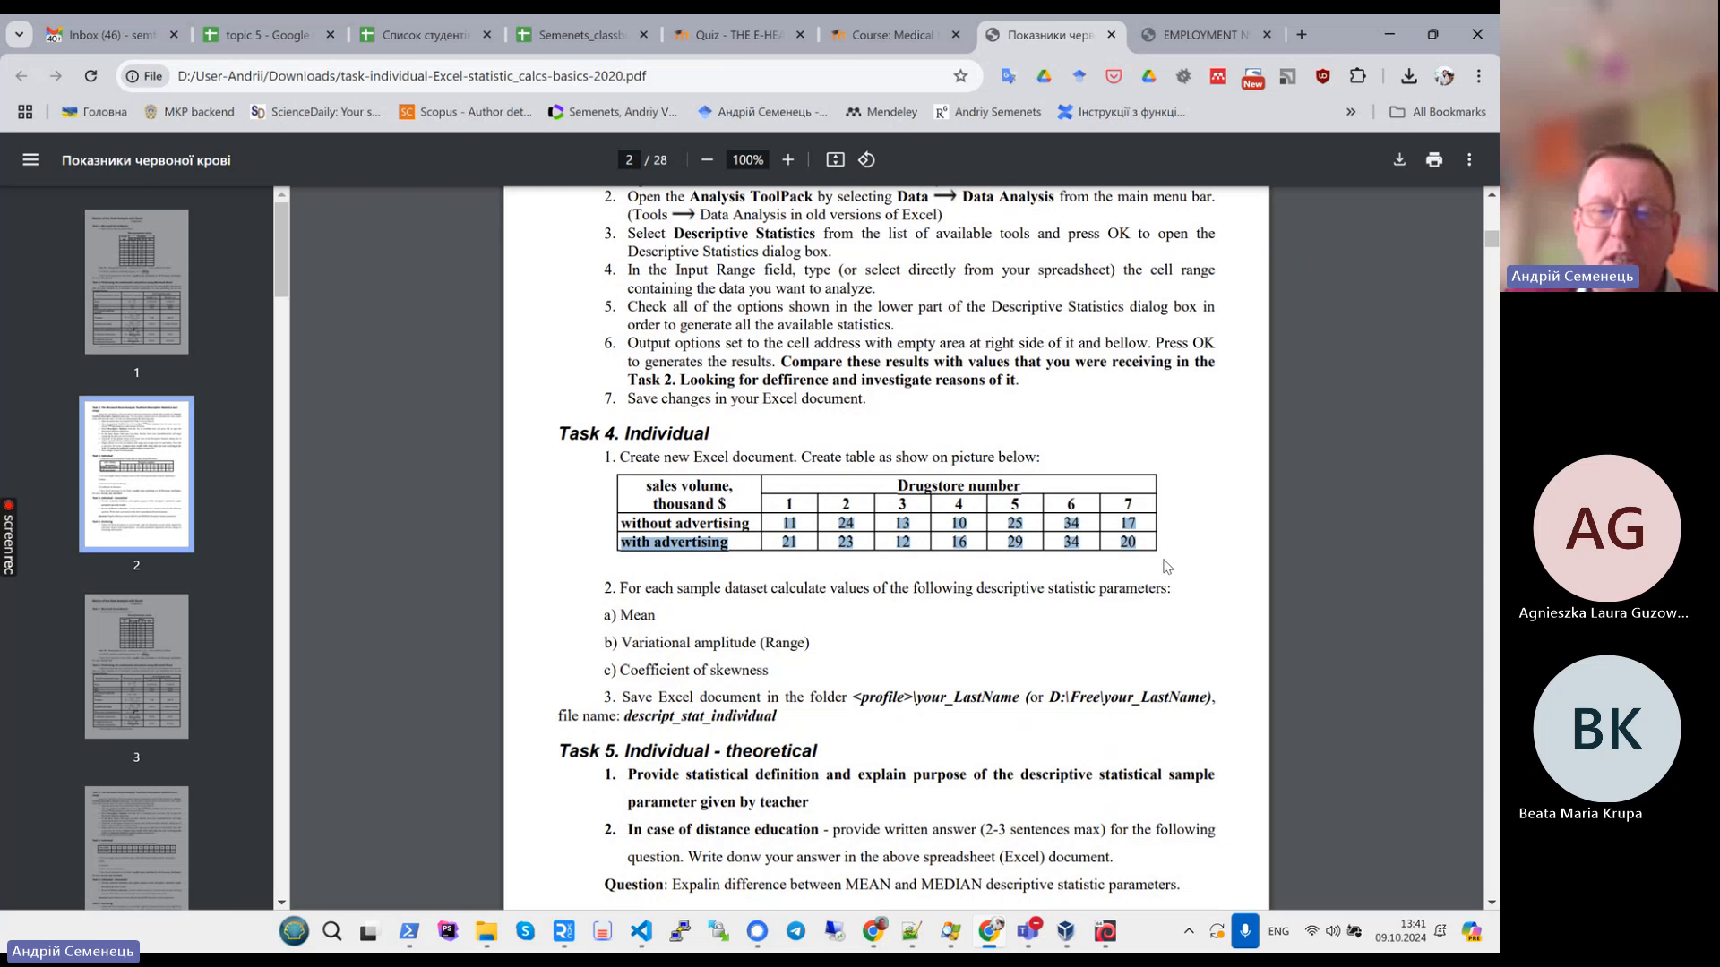
{"action": "scroll", "coordinate": [1164, 565], "scroll_direction": "up", "scroll_amount": 1}
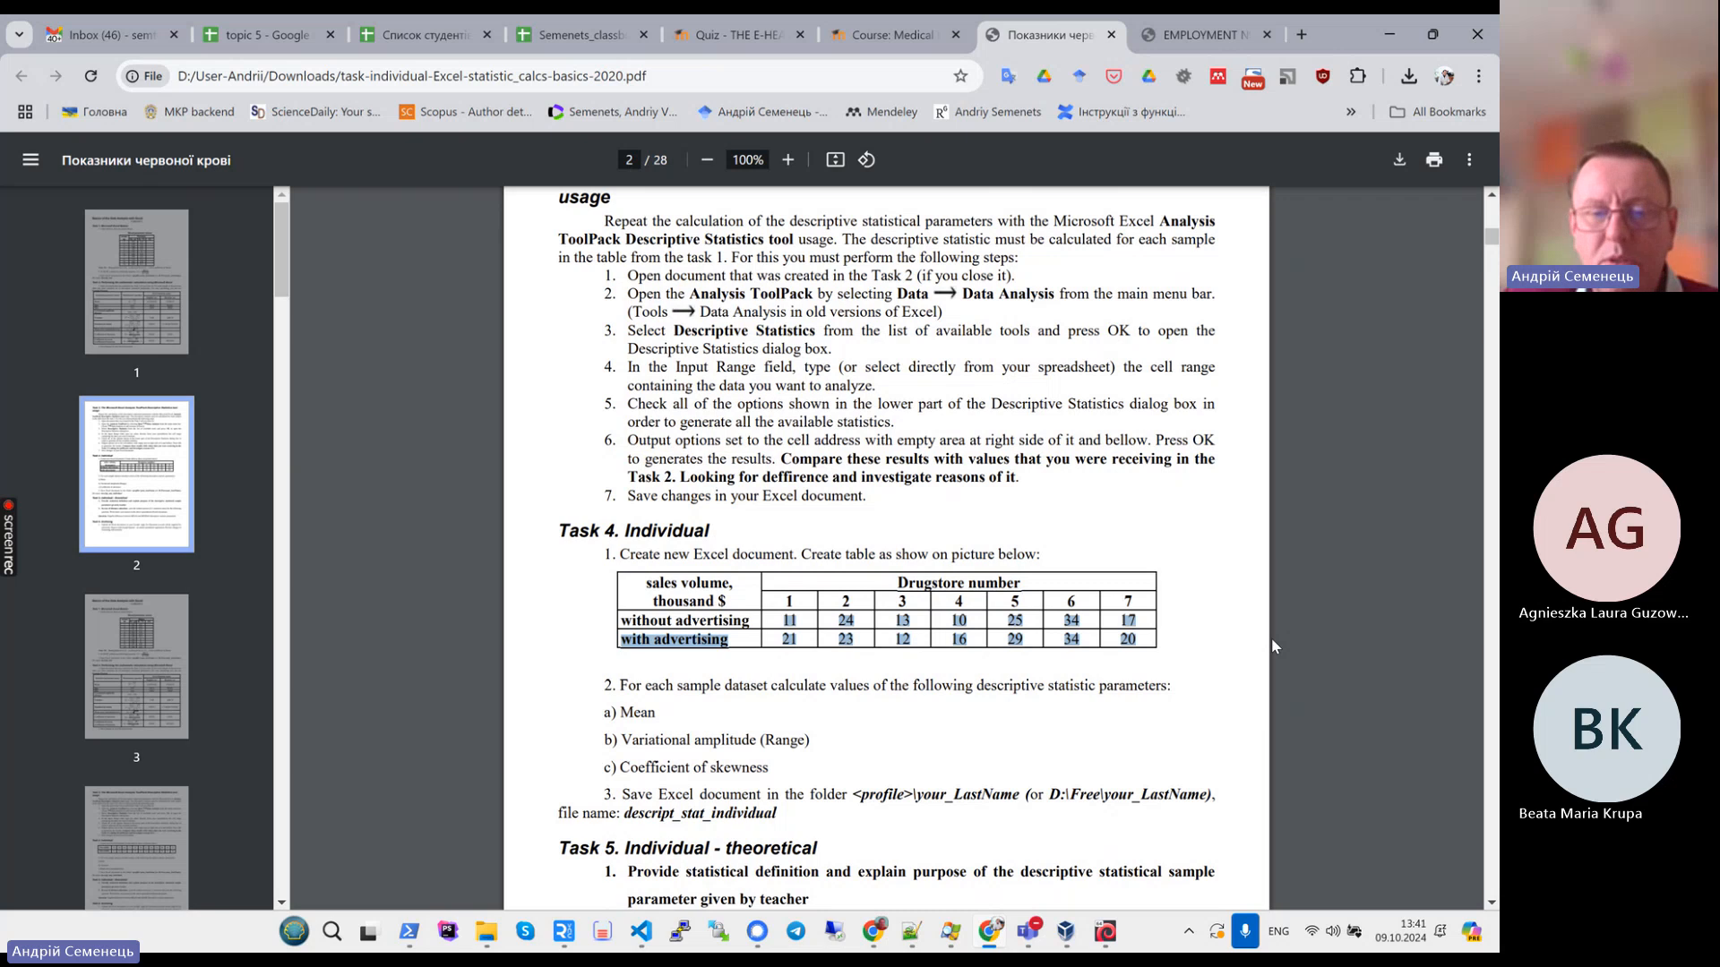
{"action": "left_click_drag", "start_coordinate": [625, 620], "coordinate": [1146, 619]}
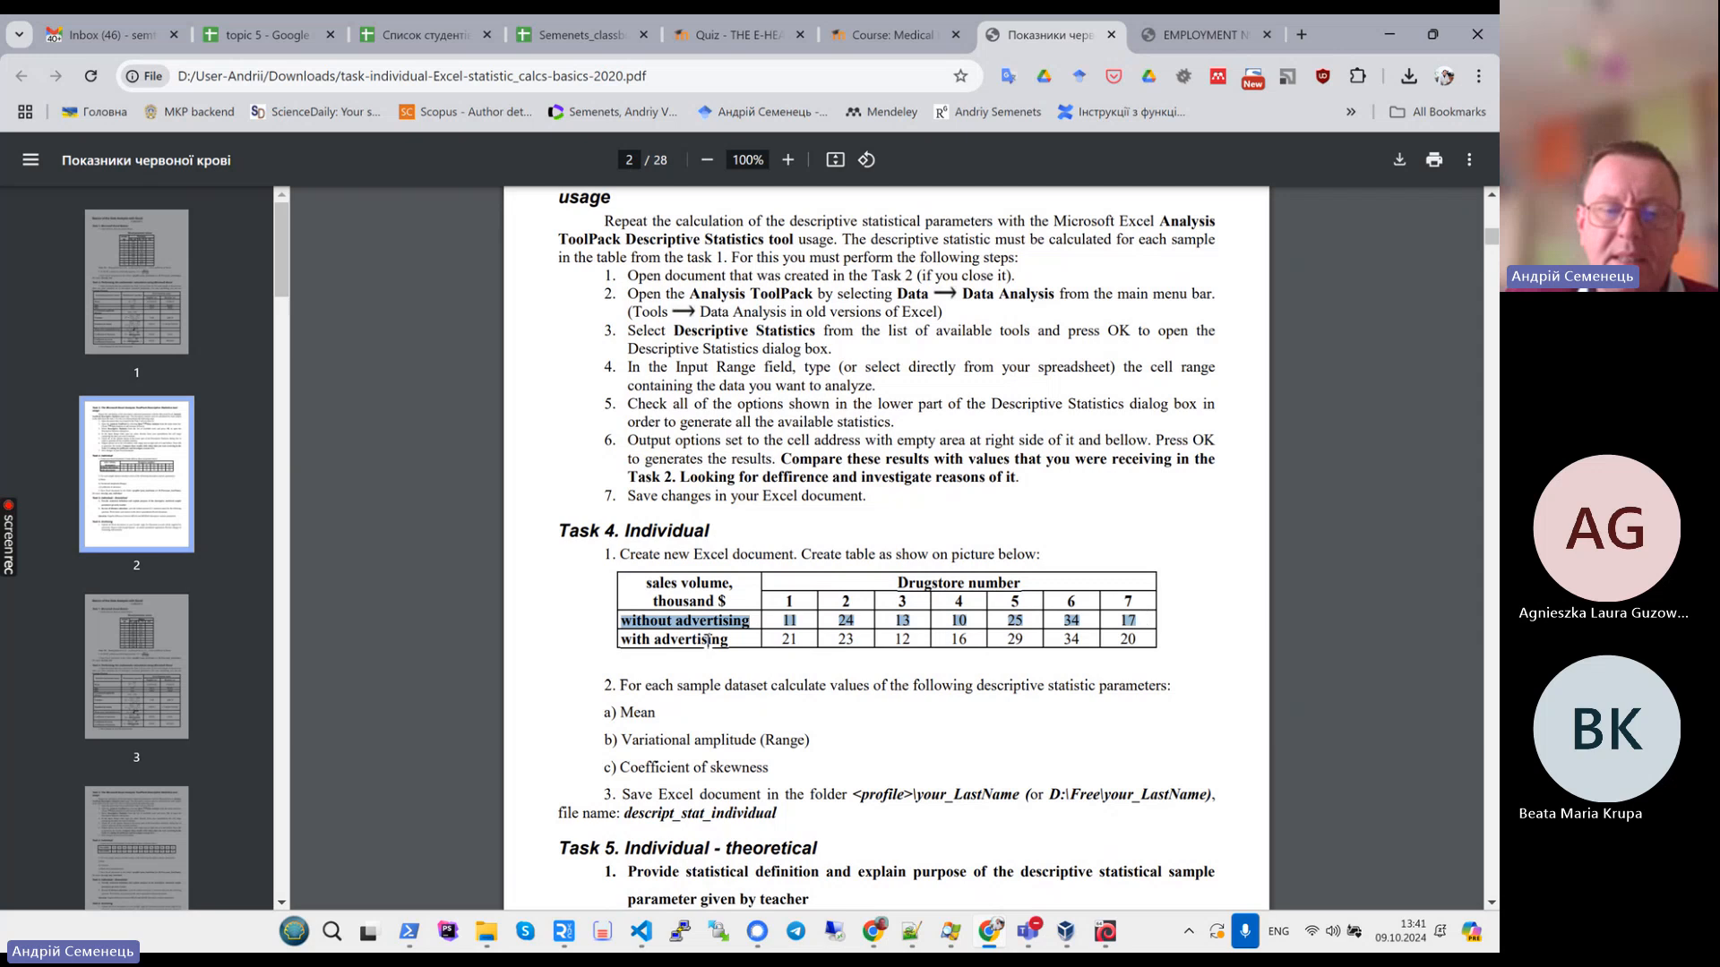
{"action": "left_click_drag", "start_coordinate": [624, 639], "coordinate": [1155, 638]}
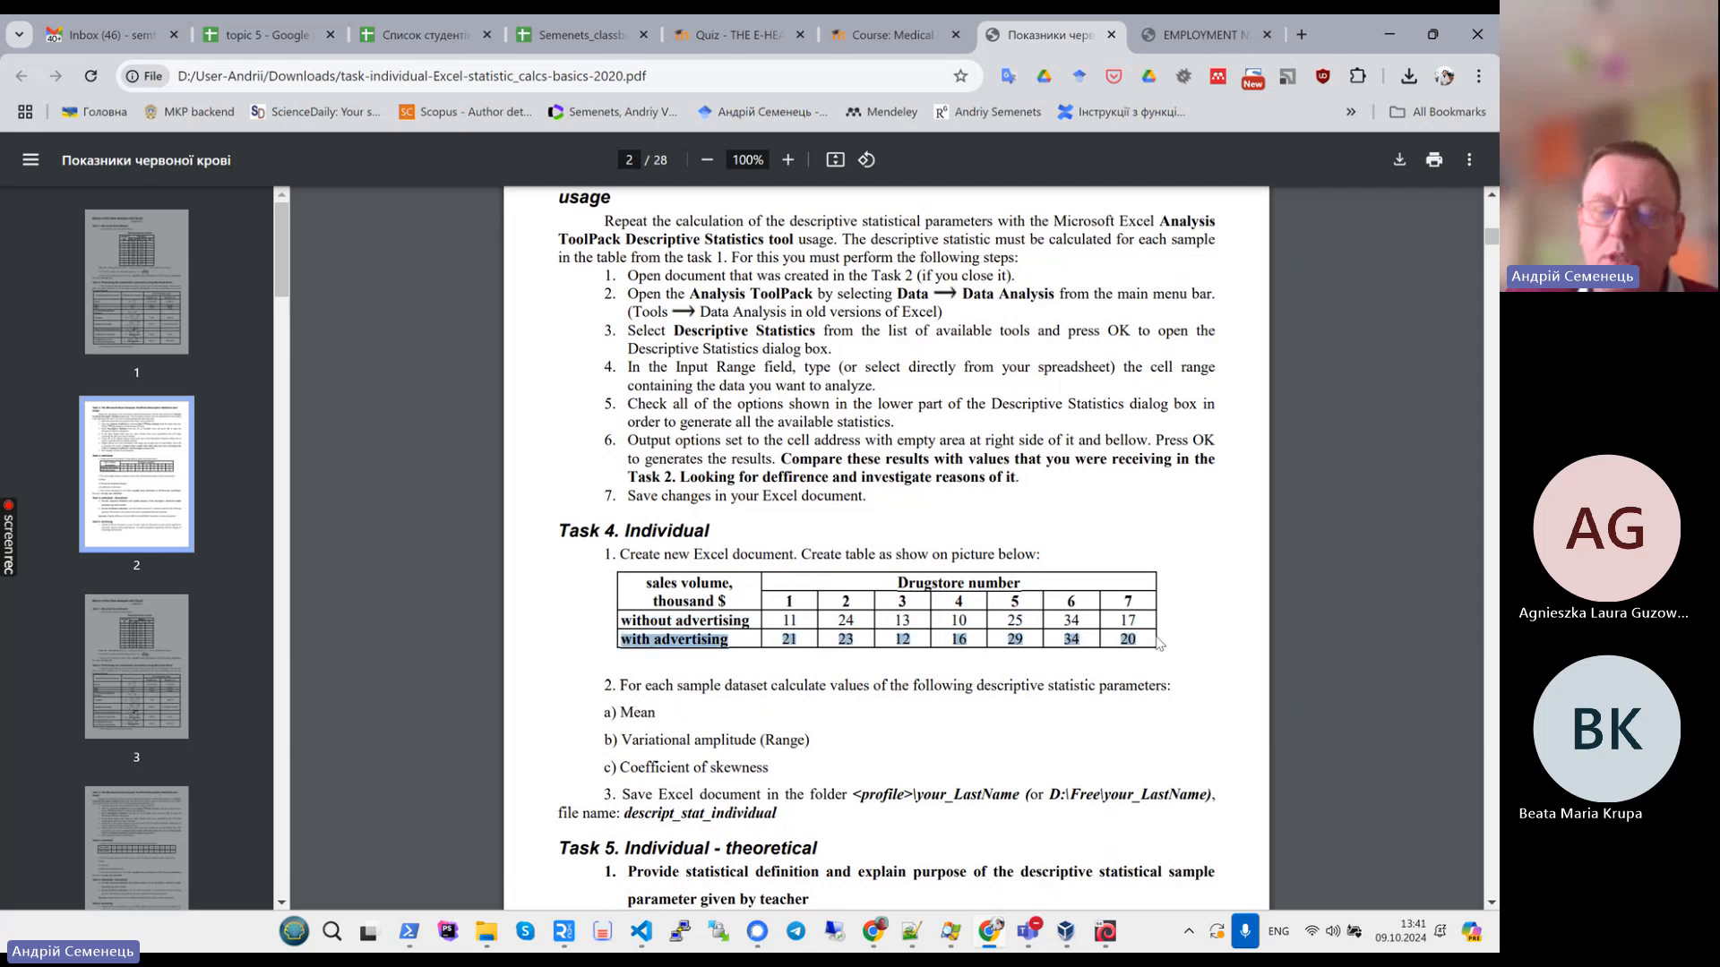
{"action": "scroll", "coordinate": [1156, 641], "scroll_direction": "down", "scroll_amount": 9}
{"action": "scroll", "coordinate": [1158, 648], "scroll_direction": "down", "scroll_amount": 18}
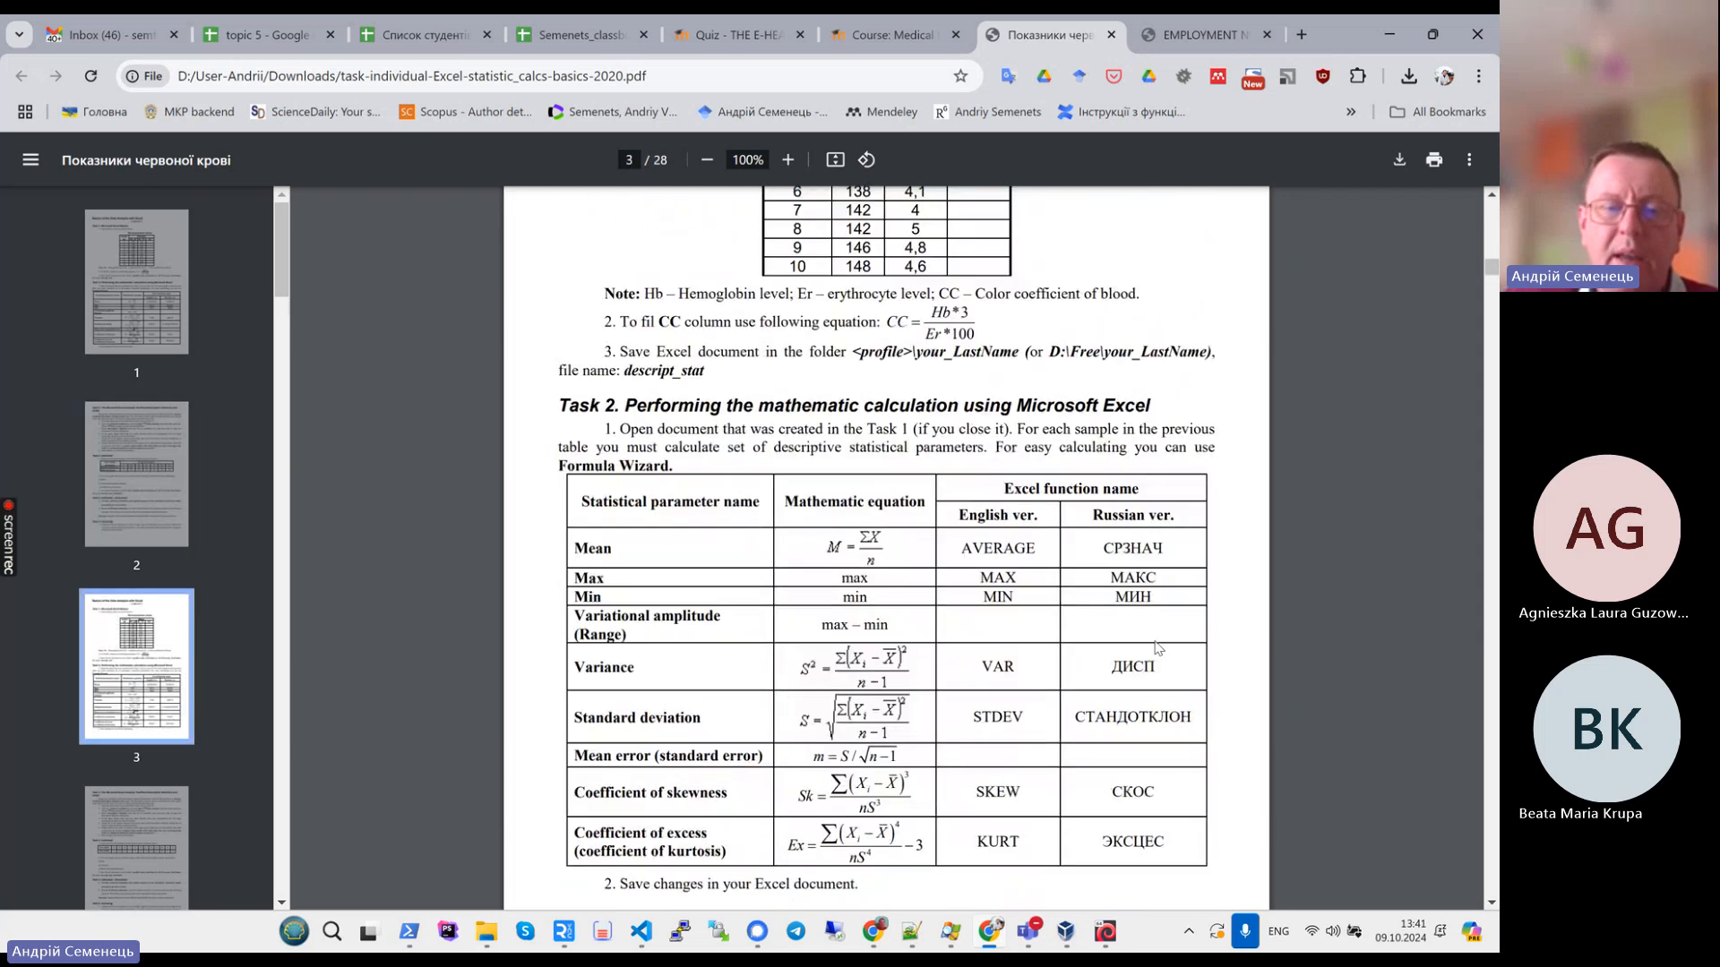
{"action": "scroll", "coordinate": [1158, 647], "scroll_direction": "down", "scroll_amount": 20}
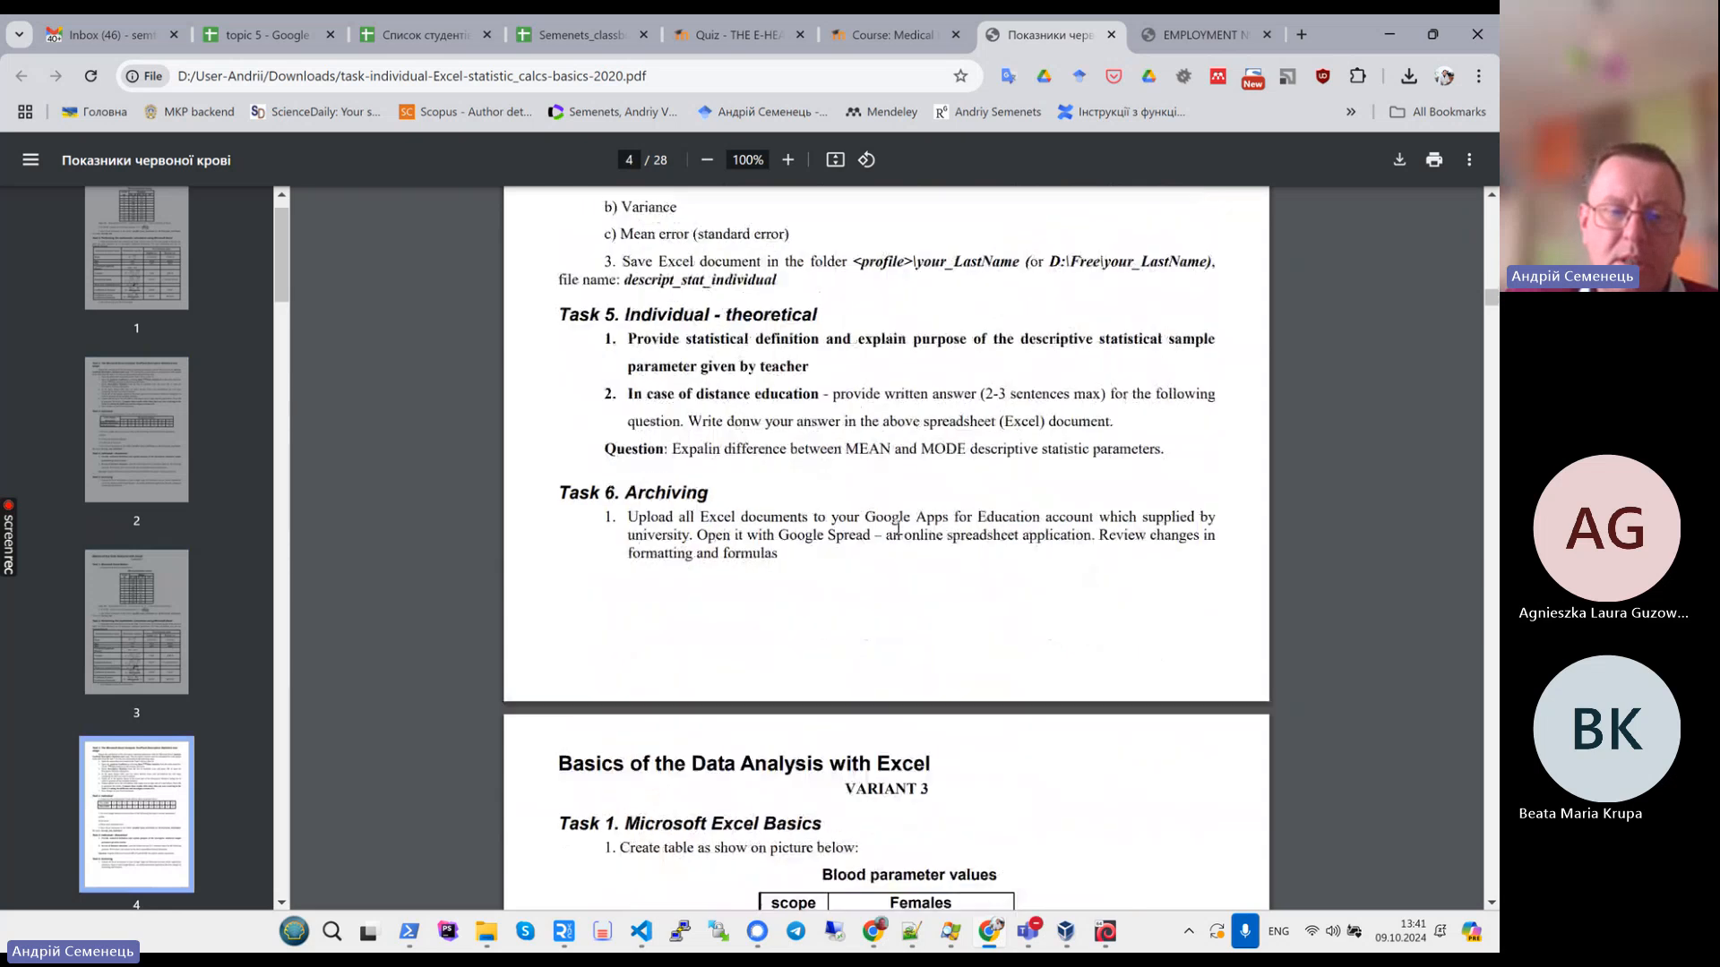
{"action": "scroll", "coordinate": [940, 551], "scroll_direction": "up", "scroll_amount": 2}
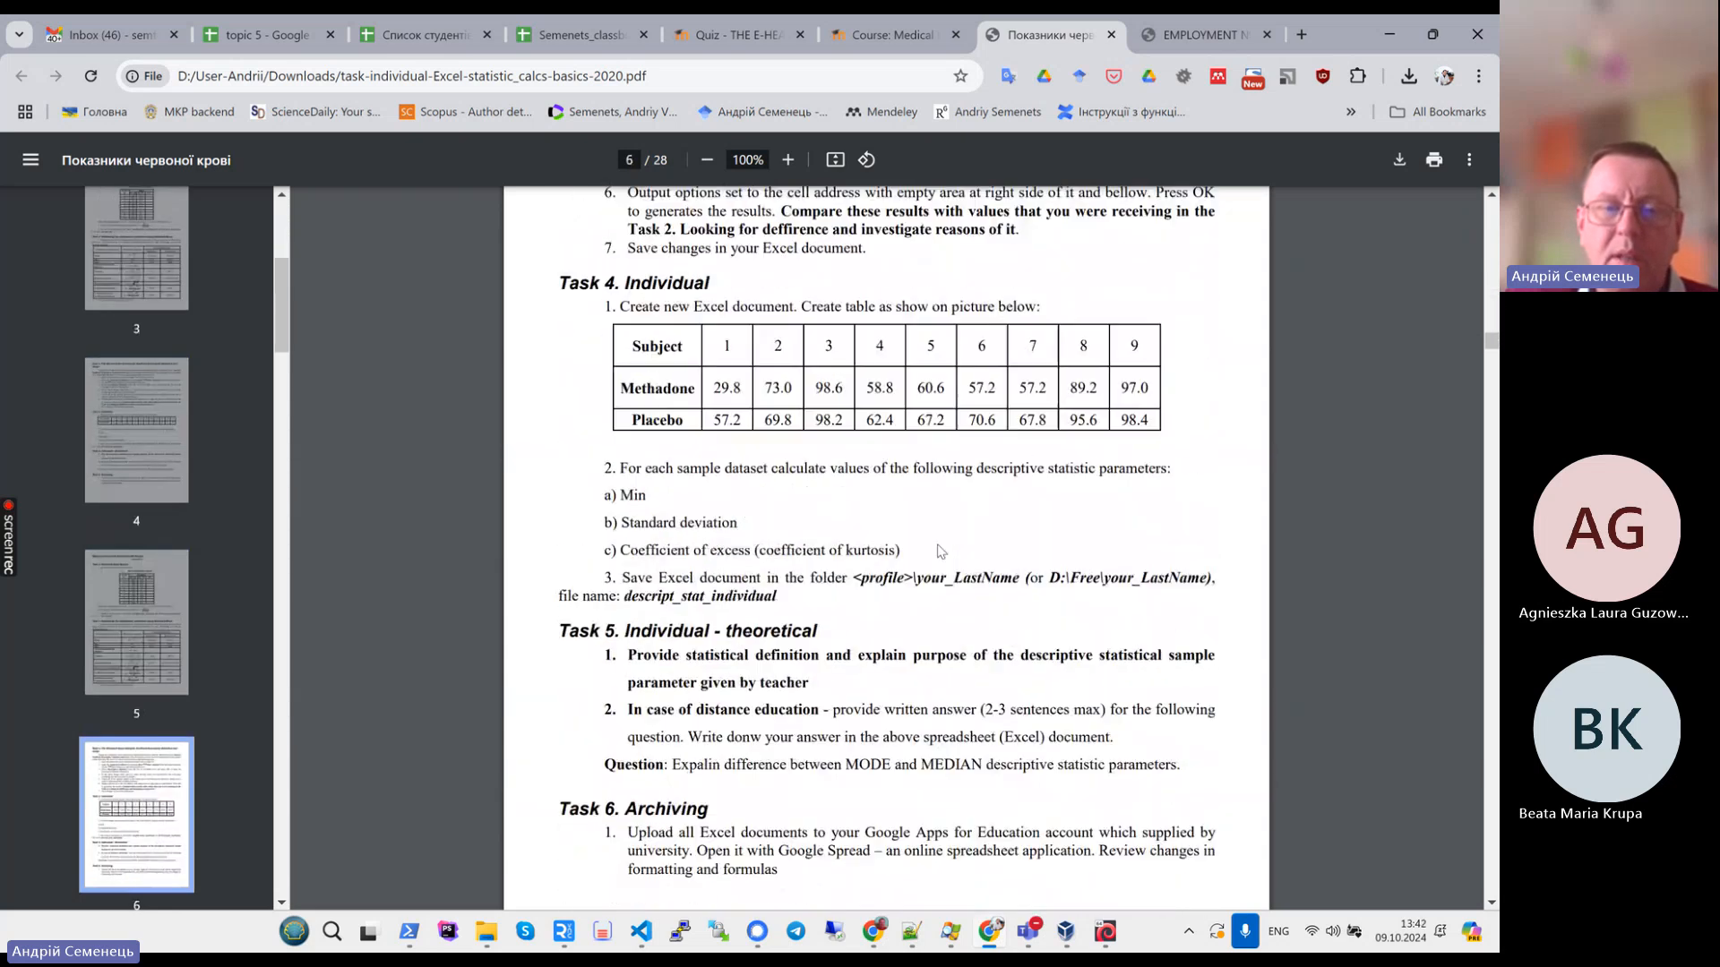
{"action": "scroll", "coordinate": [941, 551], "scroll_direction": "up", "scroll_amount": 15}
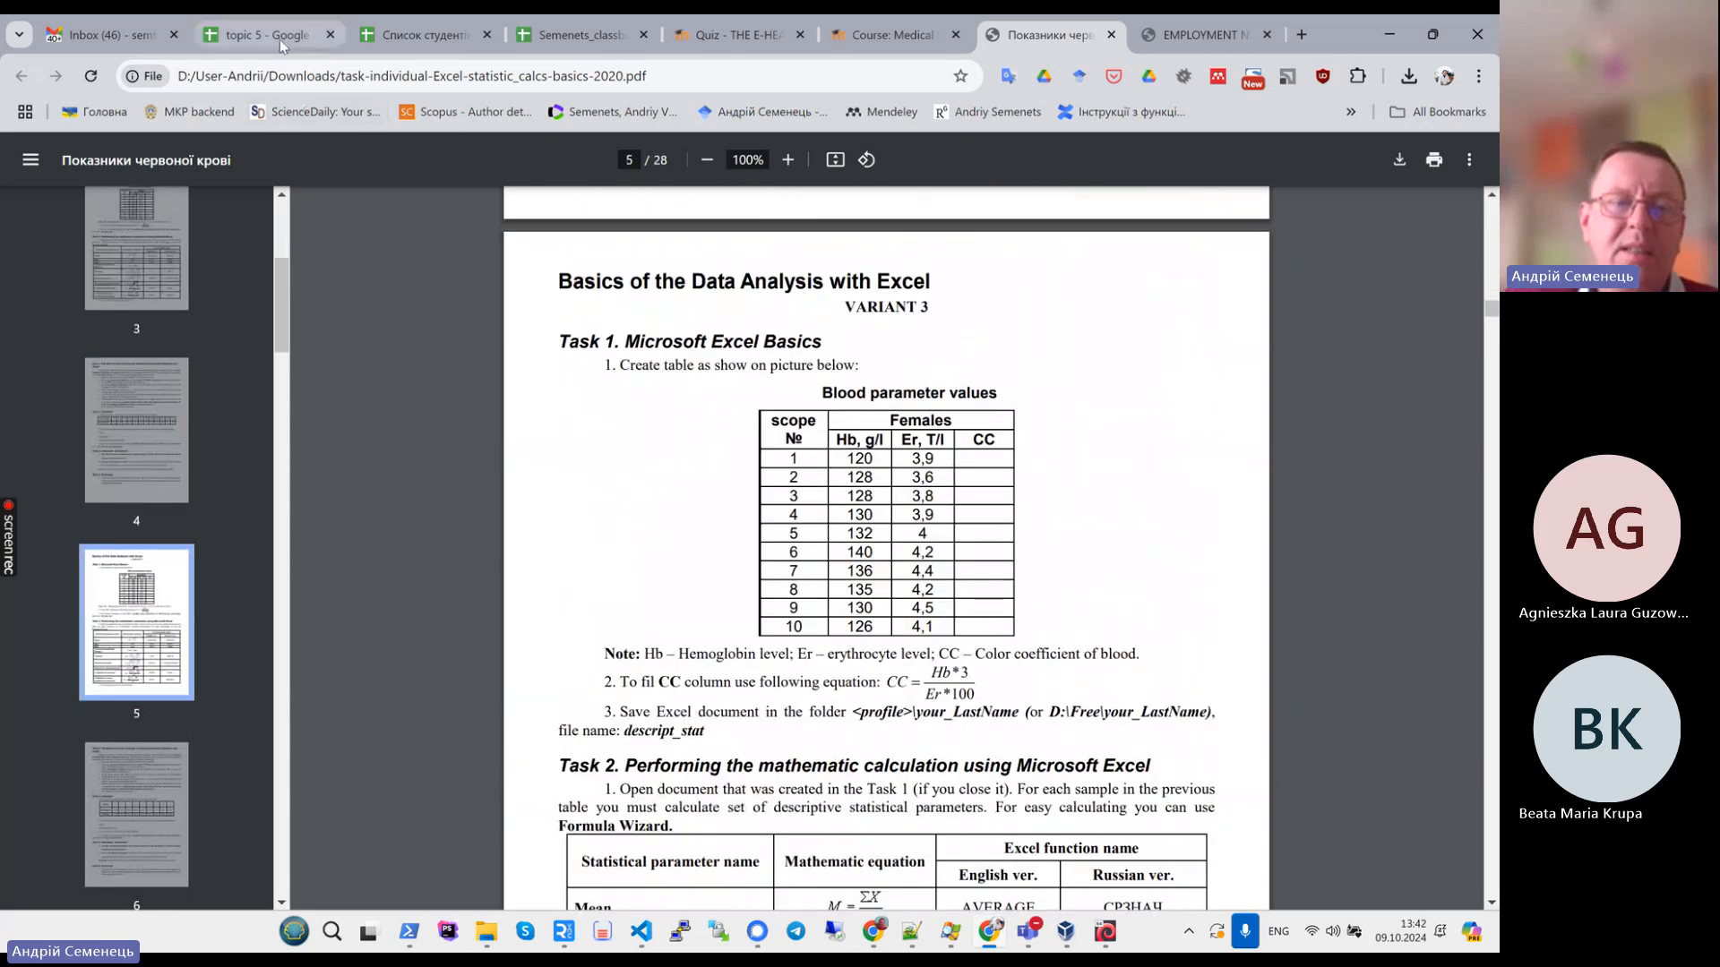
- Return to the spreadsheet and close the XLMiner Analysis ToolPak sidebar
{"action": "left_click", "coordinate": [281, 36]}
{"action": "left_click", "coordinate": [754, 732]}
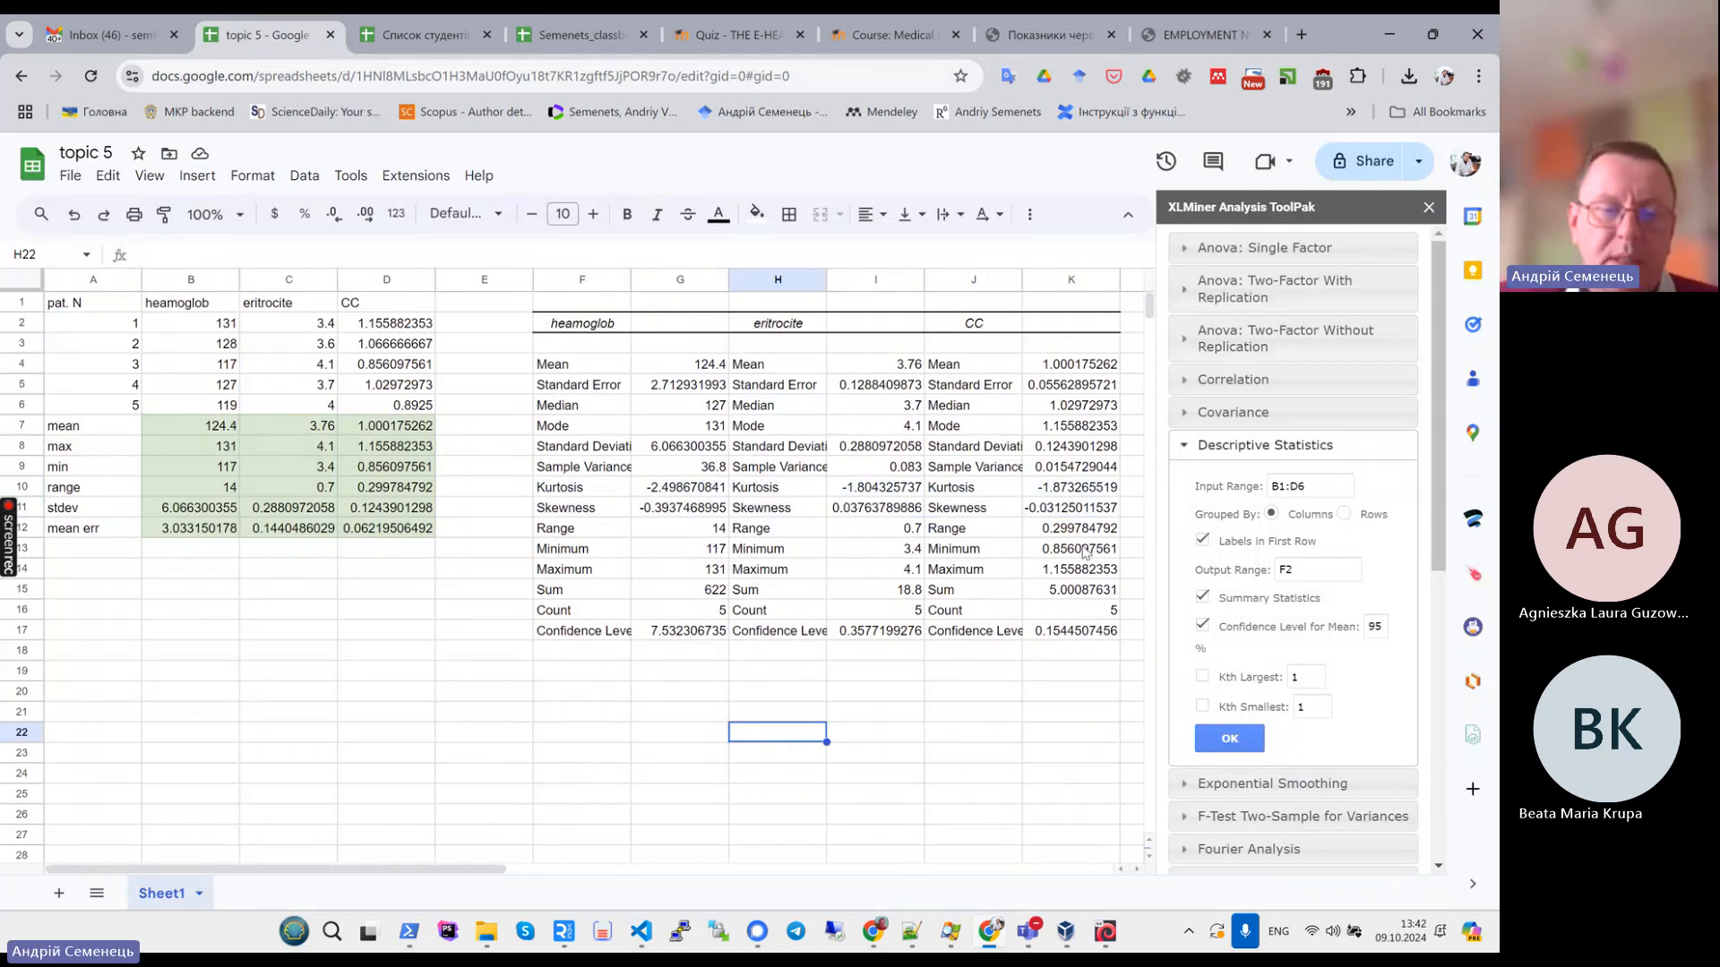
{"action": "left_click", "coordinate": [1429, 208]}
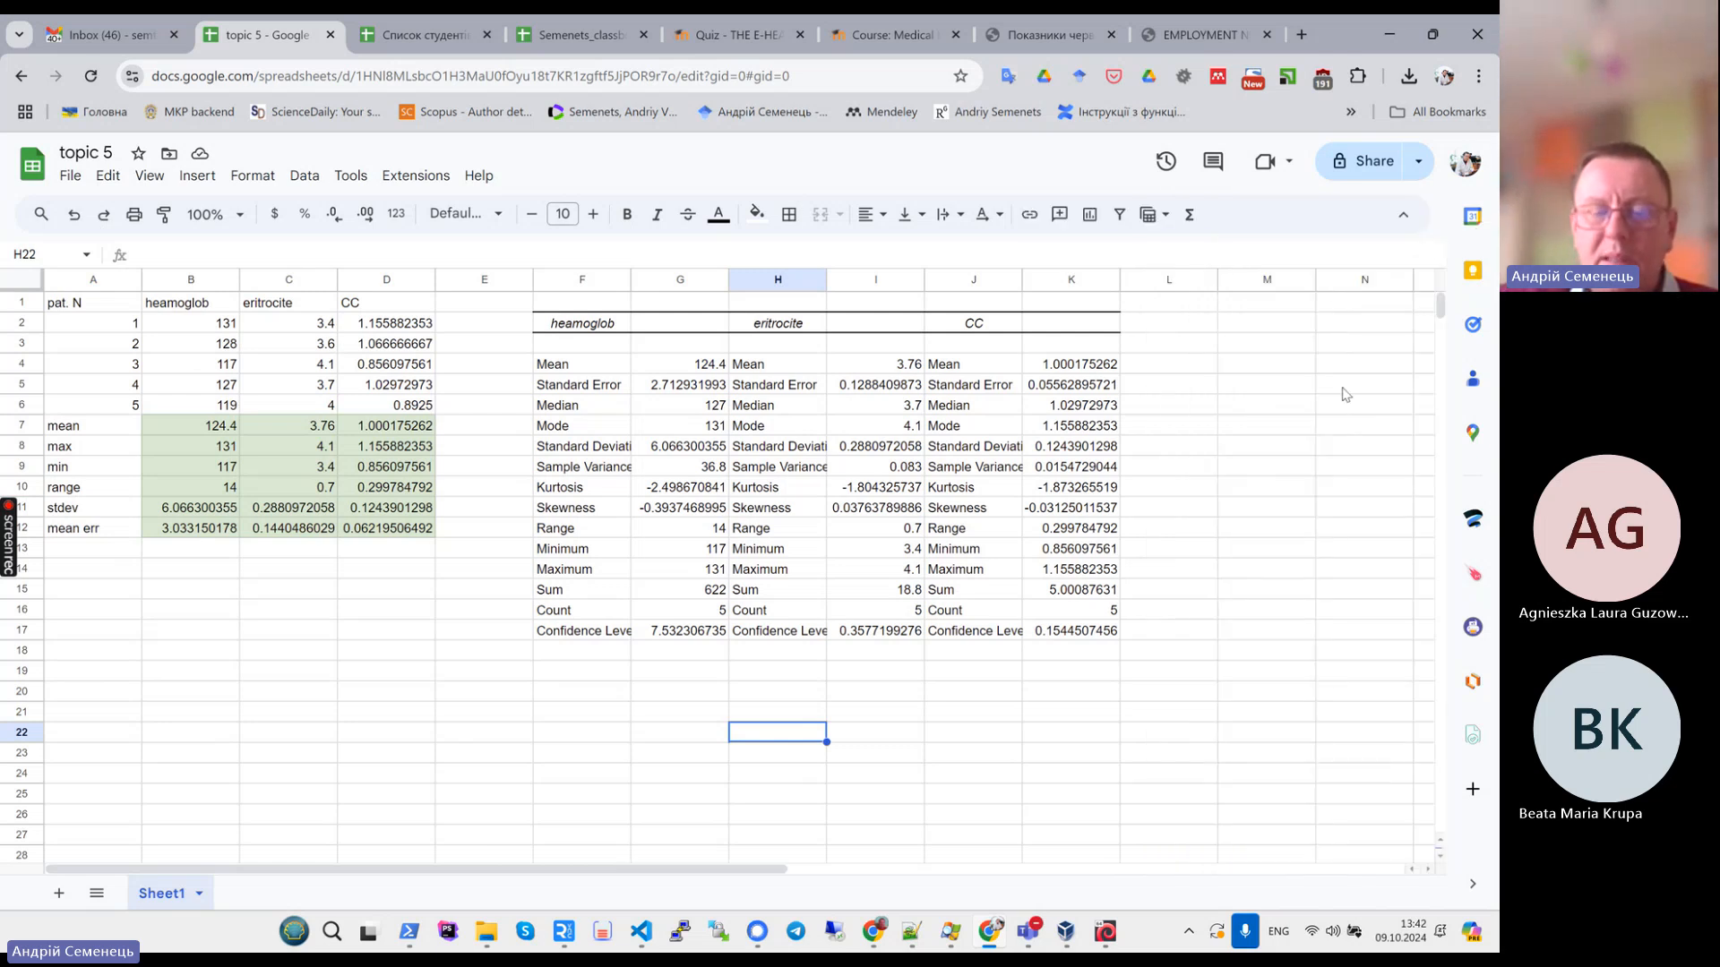
- Select and compare the formula statistics block with the ToolPak output block
{"action": "left_click", "coordinate": [464, 676]}
{"action": "left_click", "coordinate": [257, 363]}
{"action": "left_click", "coordinate": [215, 367]}
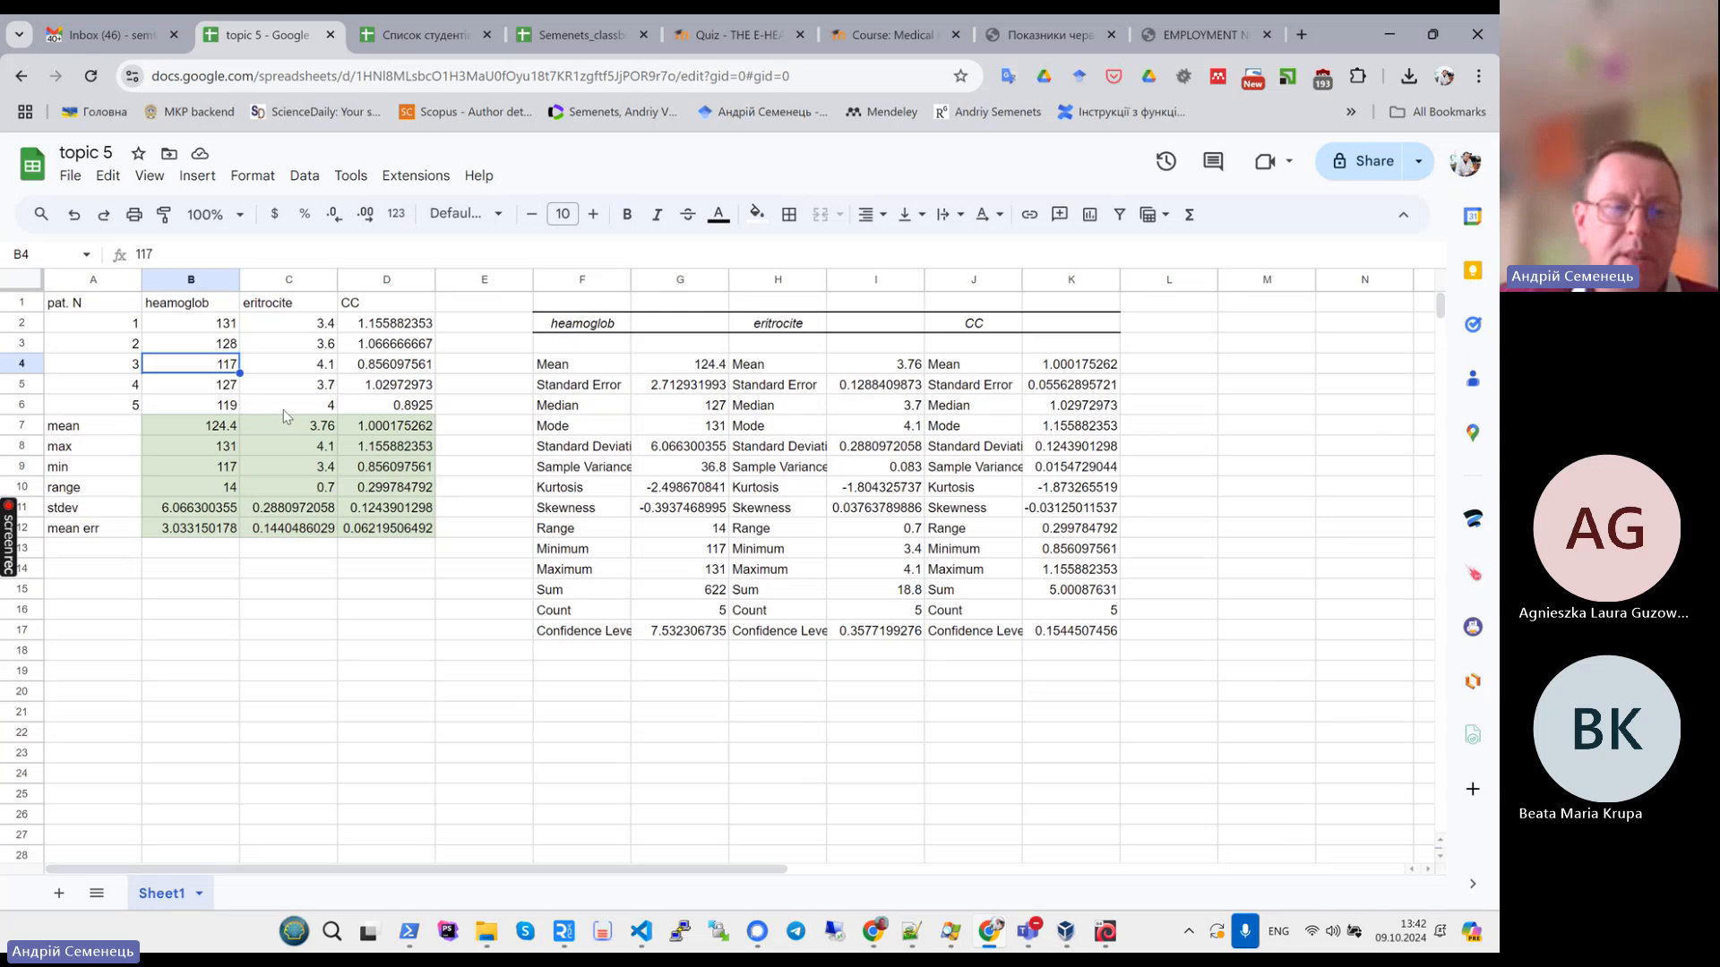
{"action": "left_click_drag", "start_coordinate": [170, 428], "coordinate": [428, 530]}
{"action": "left_click_drag", "start_coordinate": [562, 343], "coordinate": [1114, 631]}
{"action": "left_click", "coordinate": [743, 716]}
{"action": "left_click_drag", "start_coordinate": [566, 327], "coordinate": [1100, 637]}
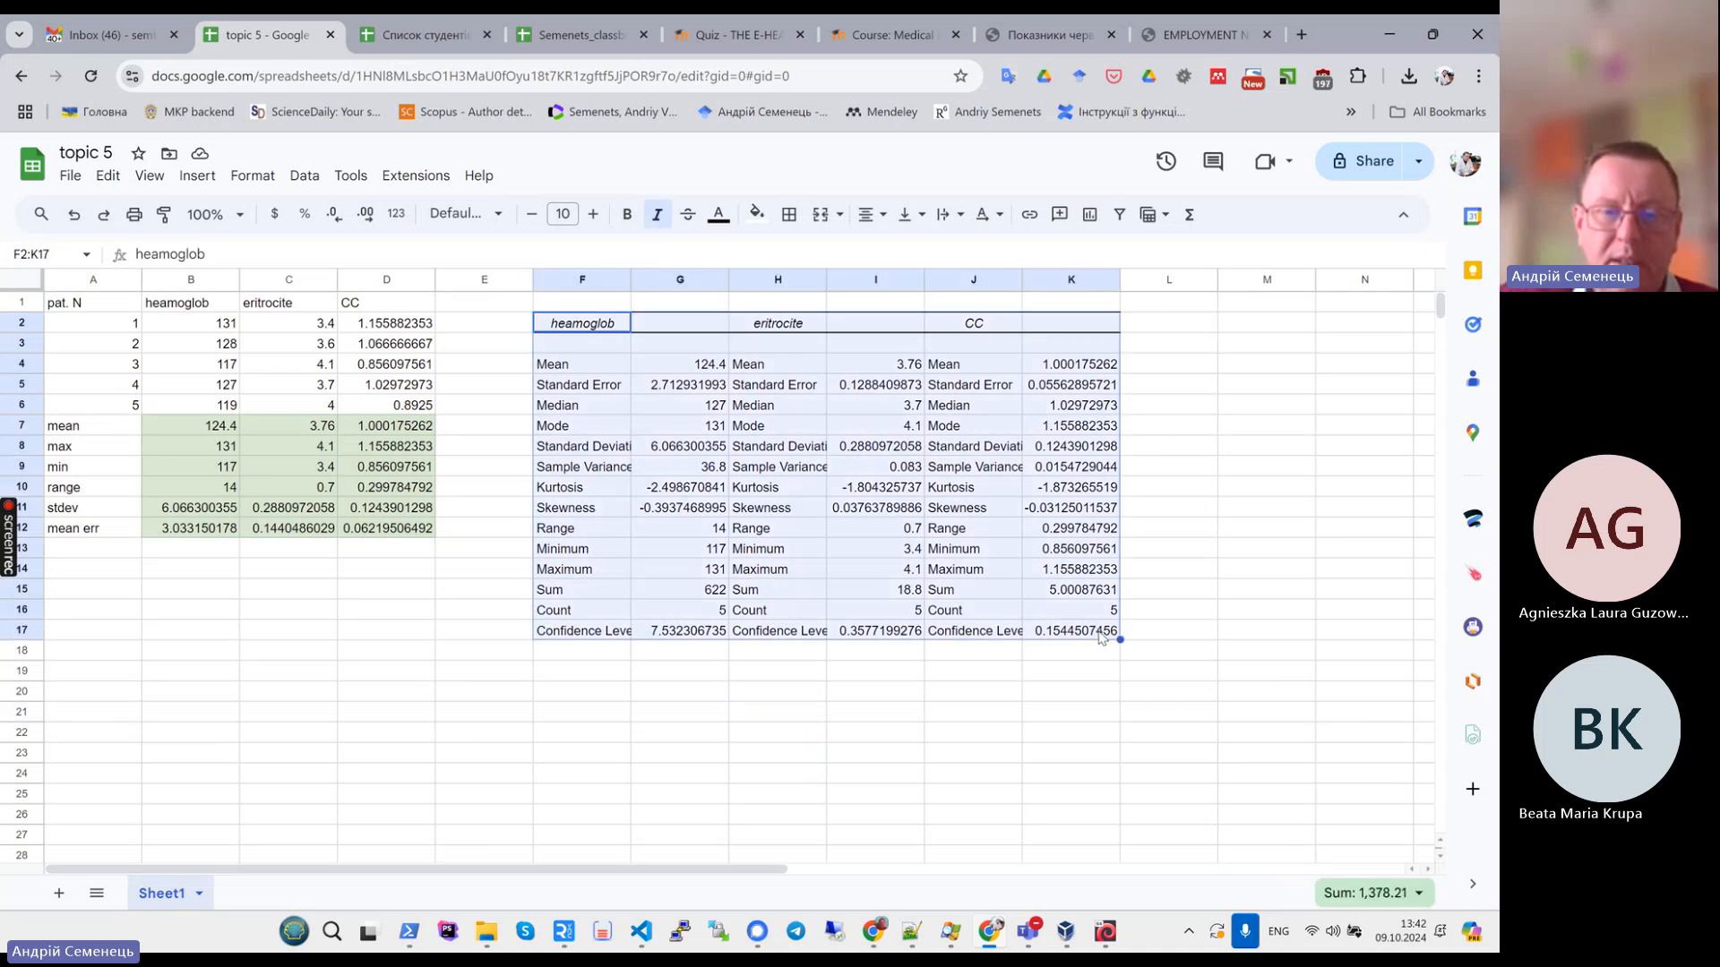
{"action": "left_click", "coordinate": [911, 670]}
- Change patient 3's haemoglobin value in B4 to 137
{"action": "left_click", "coordinate": [202, 371]}
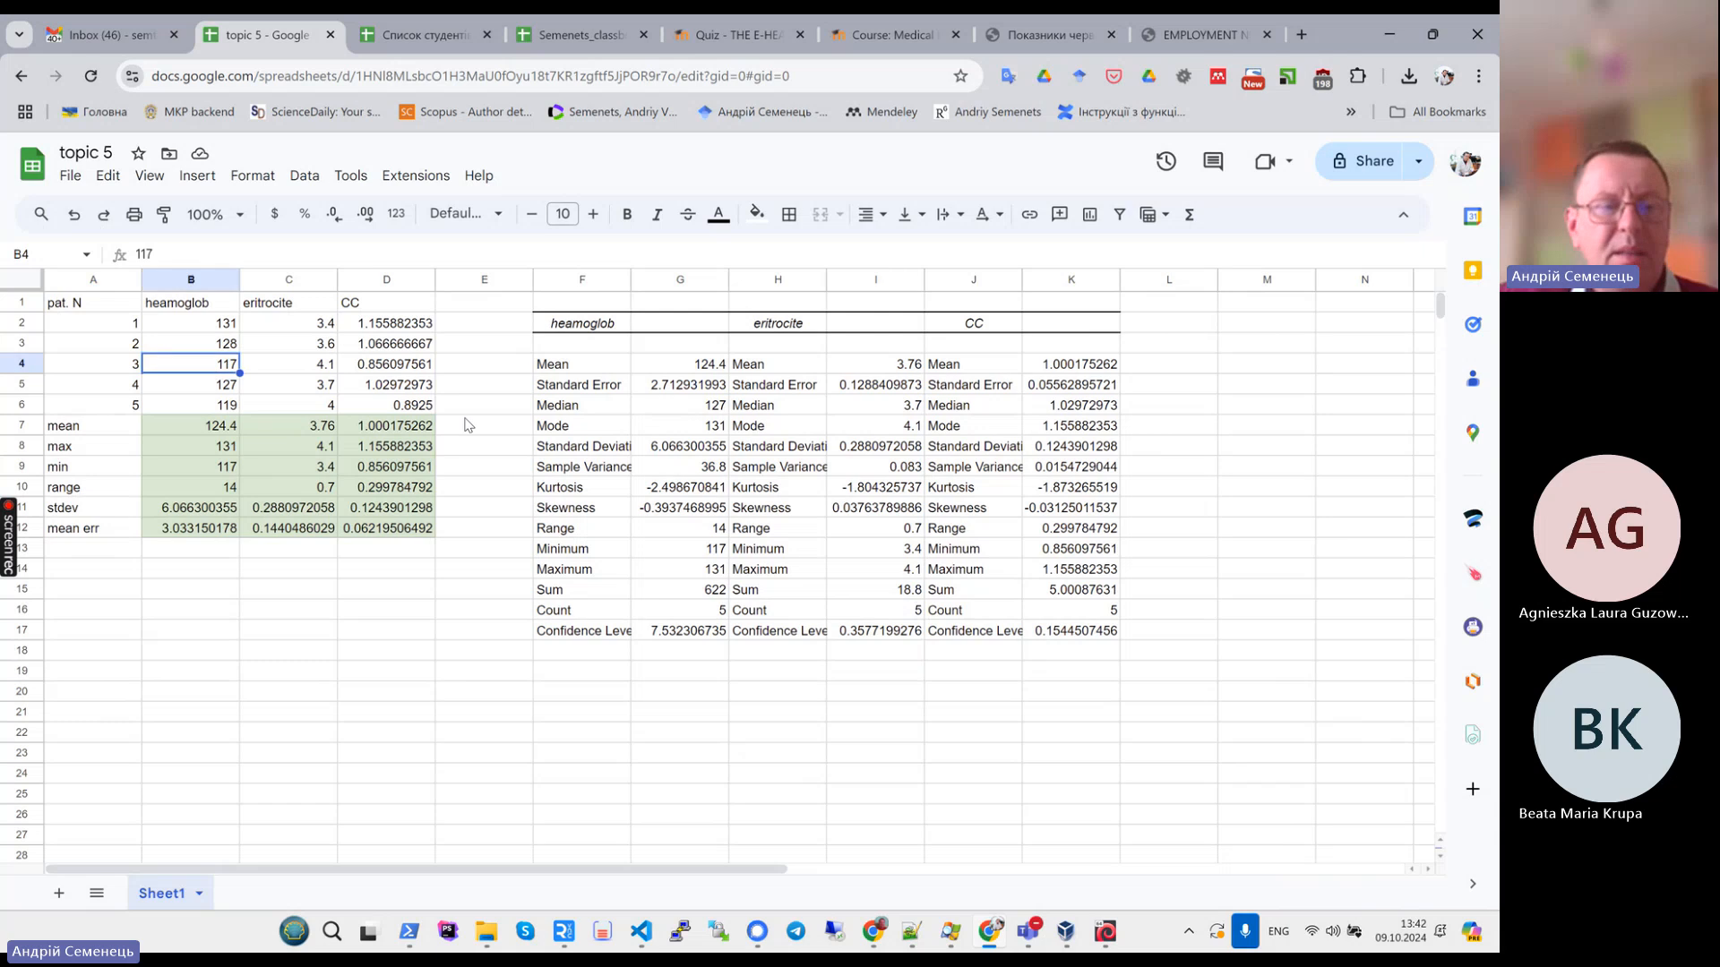
{"action": "double_click", "coordinate": [231, 367]}
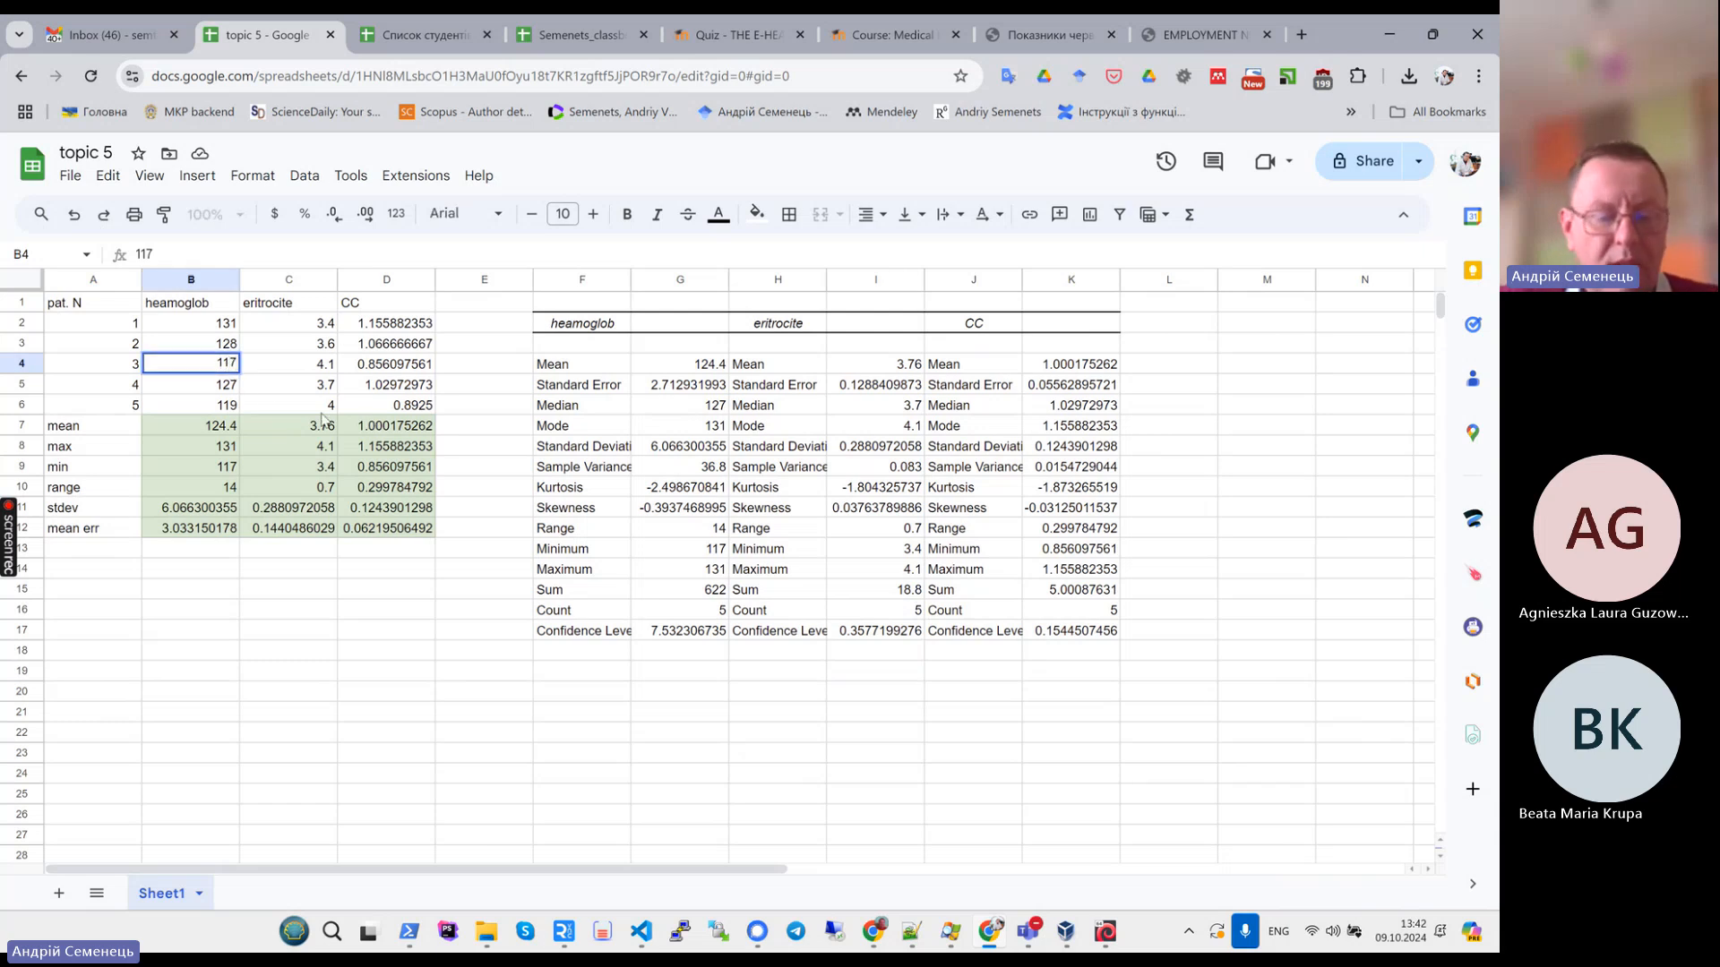
{"action": "key", "text": "Left"}
{"action": "key", "text": "BackSpace"}
{"action": "type", "text": "3"}
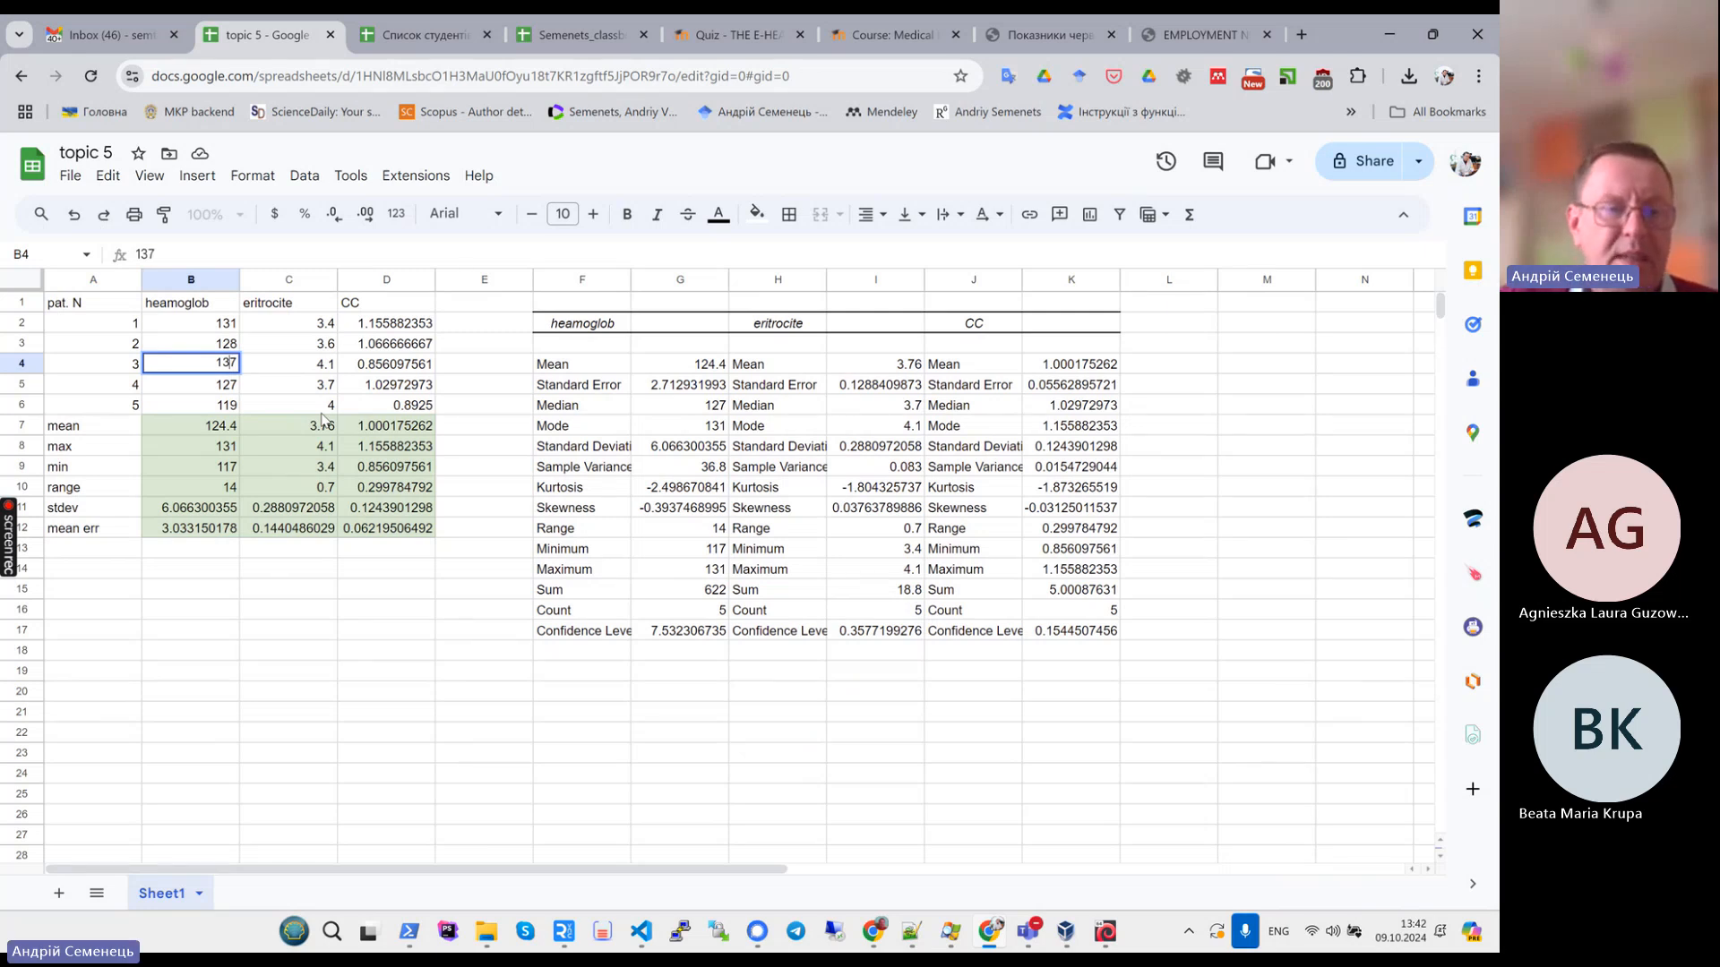
{"action": "key", "text": "Return"}
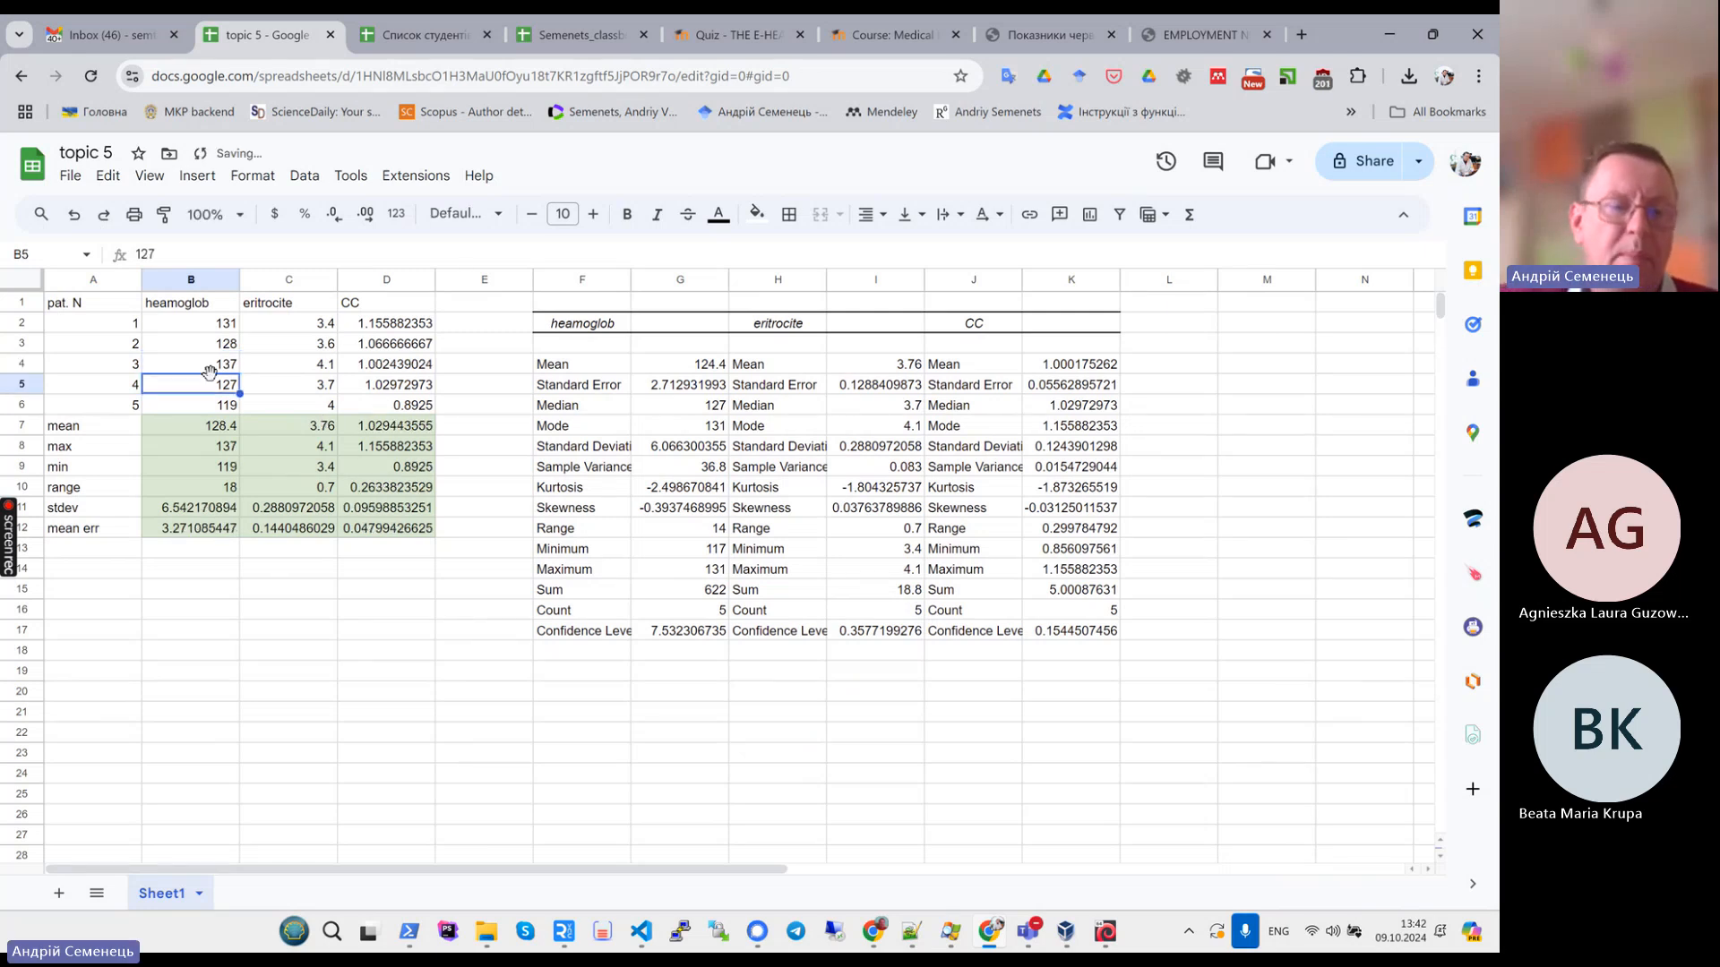
- Inspect the recalculated formula statistics and the AVERAGE formula in B7
{"action": "left_click_drag", "start_coordinate": [188, 426], "coordinate": [412, 530]}
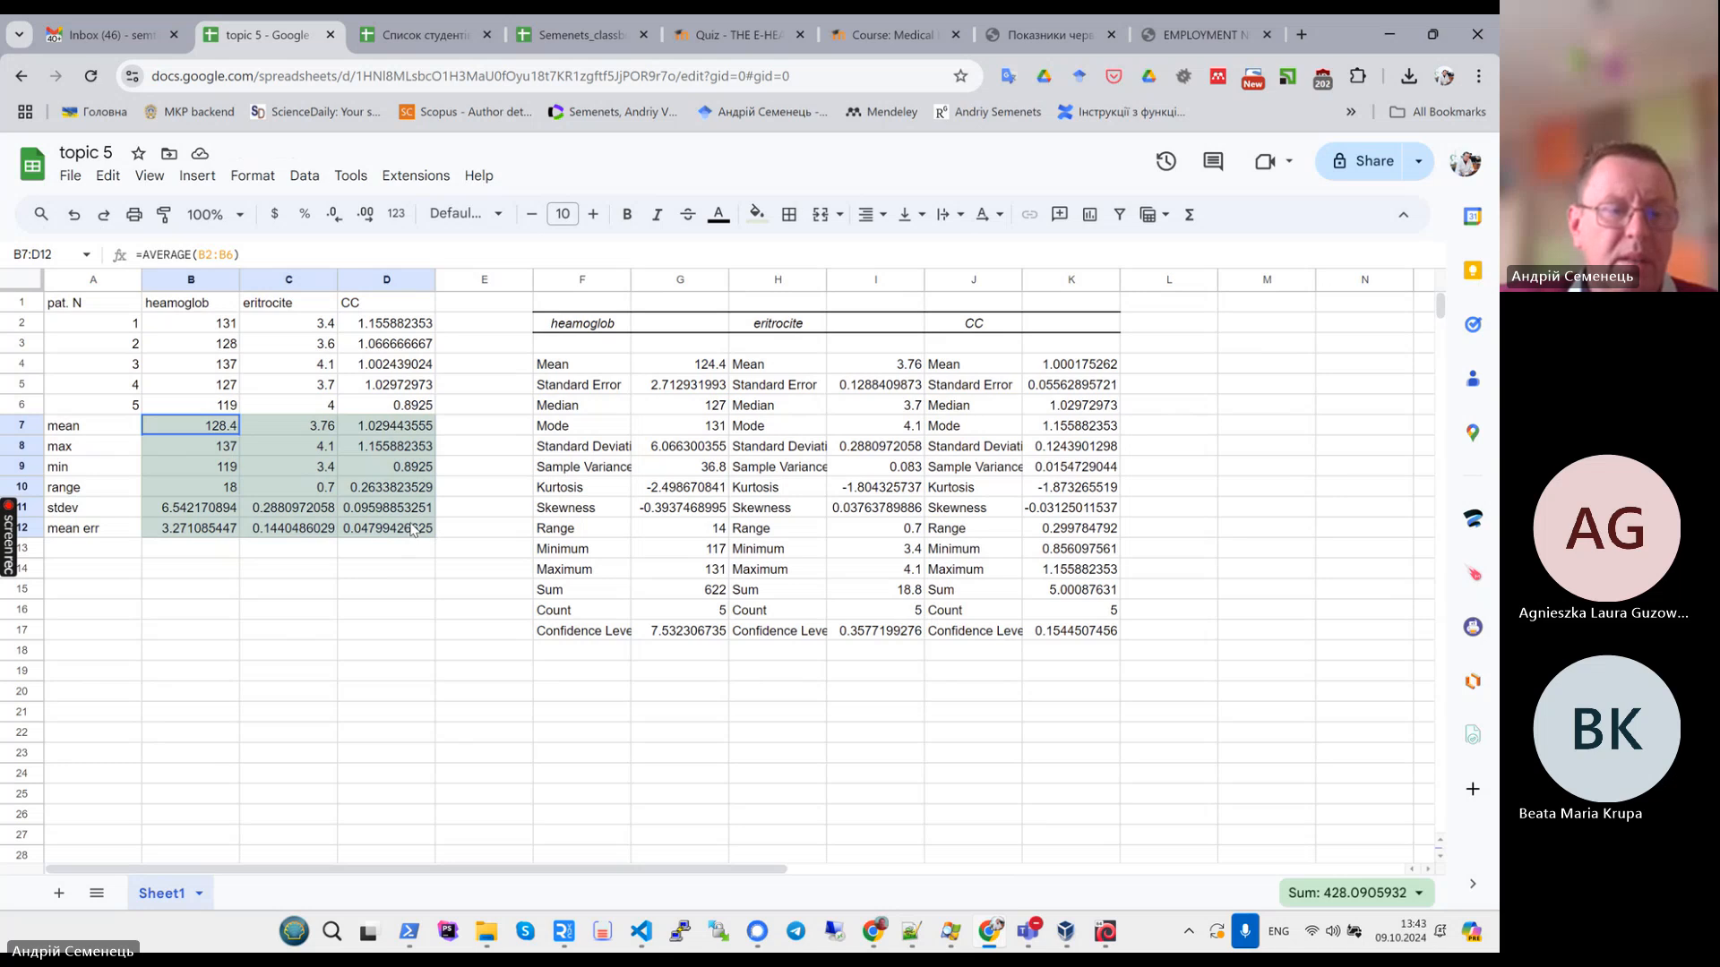
{"action": "left_click", "coordinate": [209, 426]}
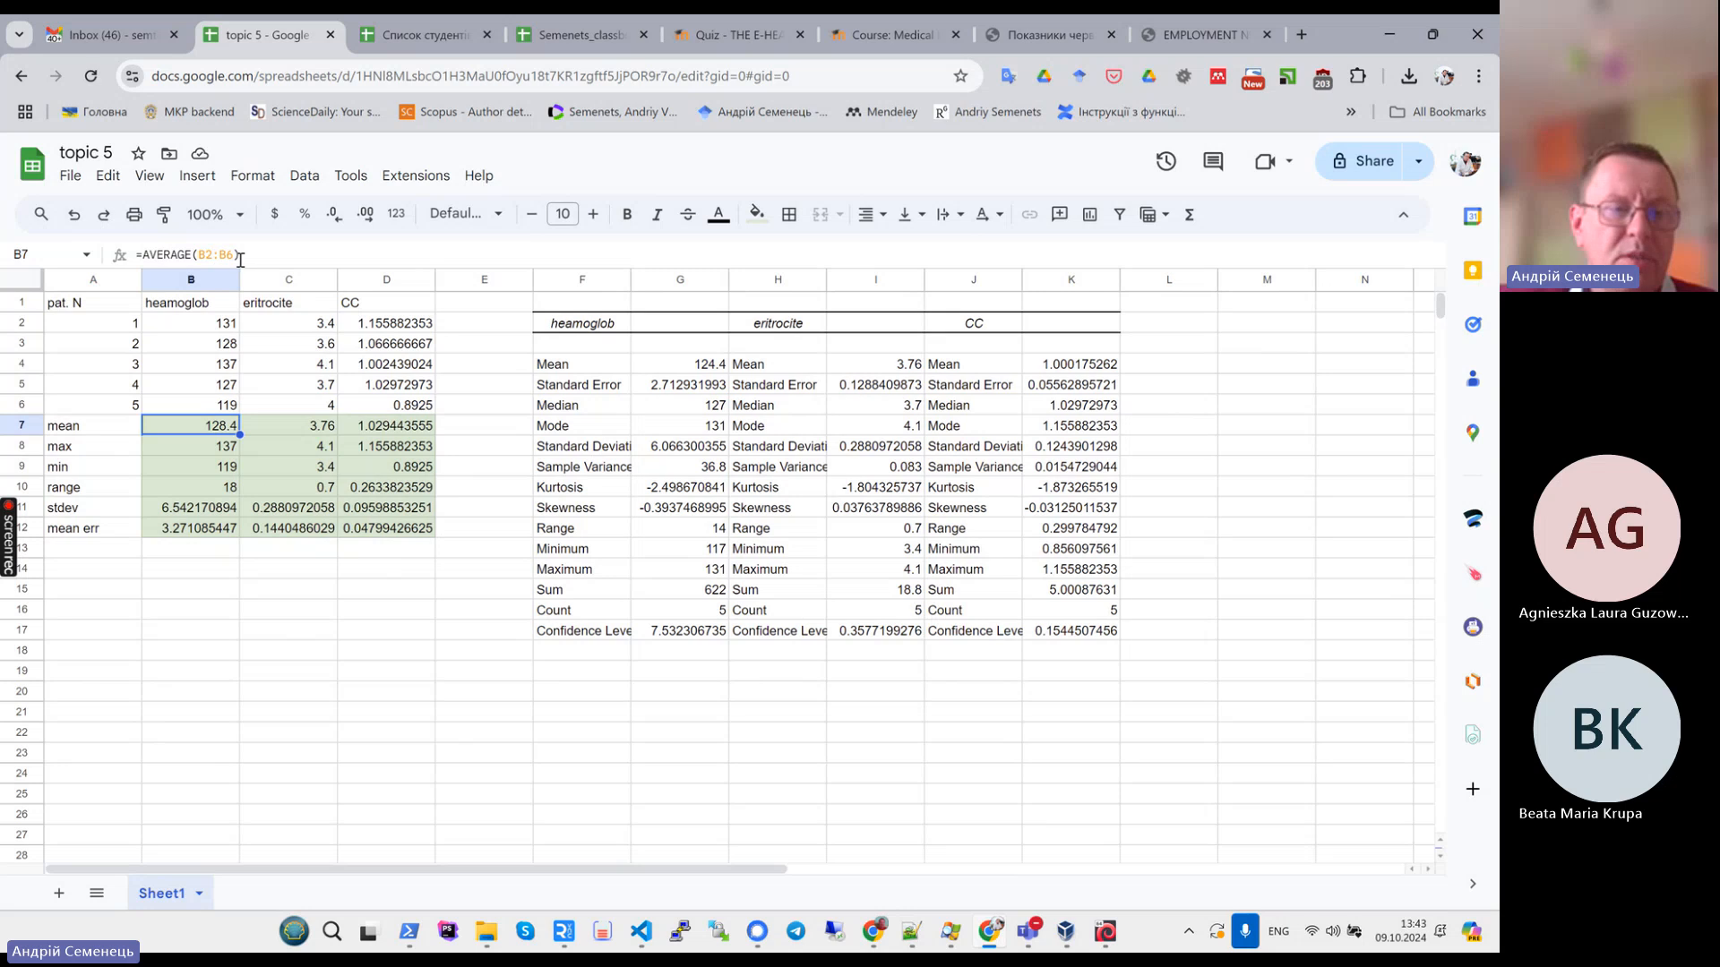
{"action": "left_click", "coordinate": [254, 506]}
{"action": "left_click", "coordinate": [201, 425]}
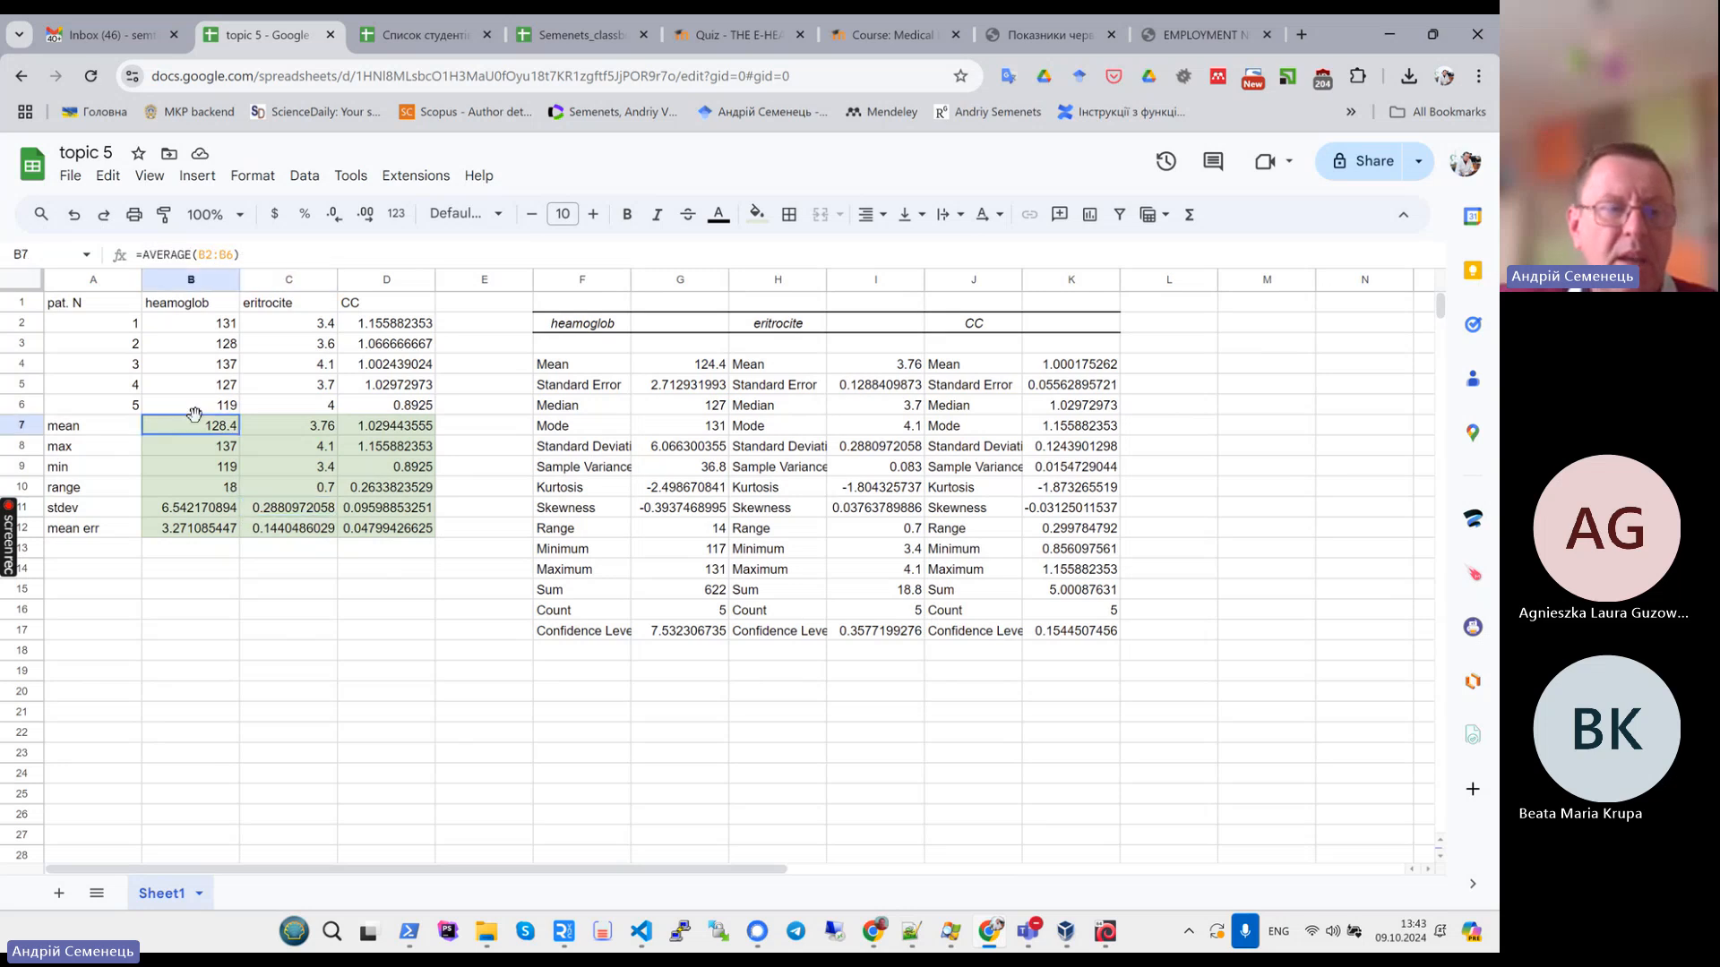
- Select the recalculated formula statistics block and then the ToolPak output block to compare them
{"action": "left_click_drag", "start_coordinate": [194, 418], "coordinate": [387, 528]}
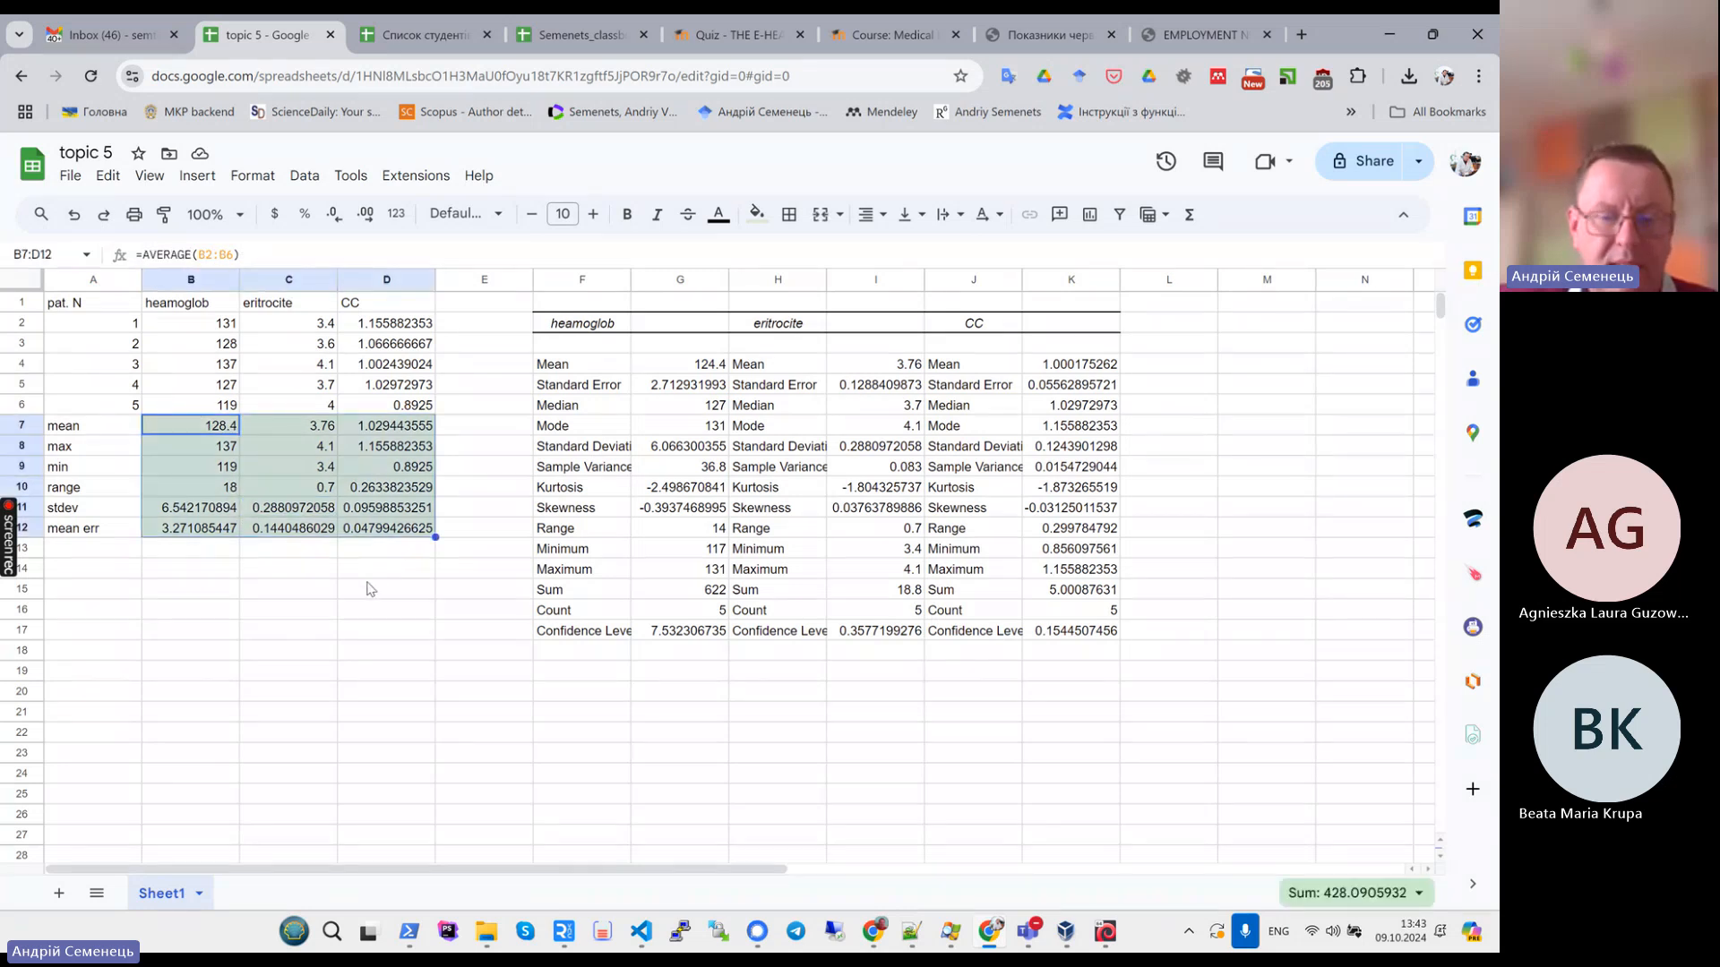
{"action": "left_click", "coordinate": [371, 588]}
{"action": "left_click_drag", "start_coordinate": [582, 323], "coordinate": [1163, 673]}
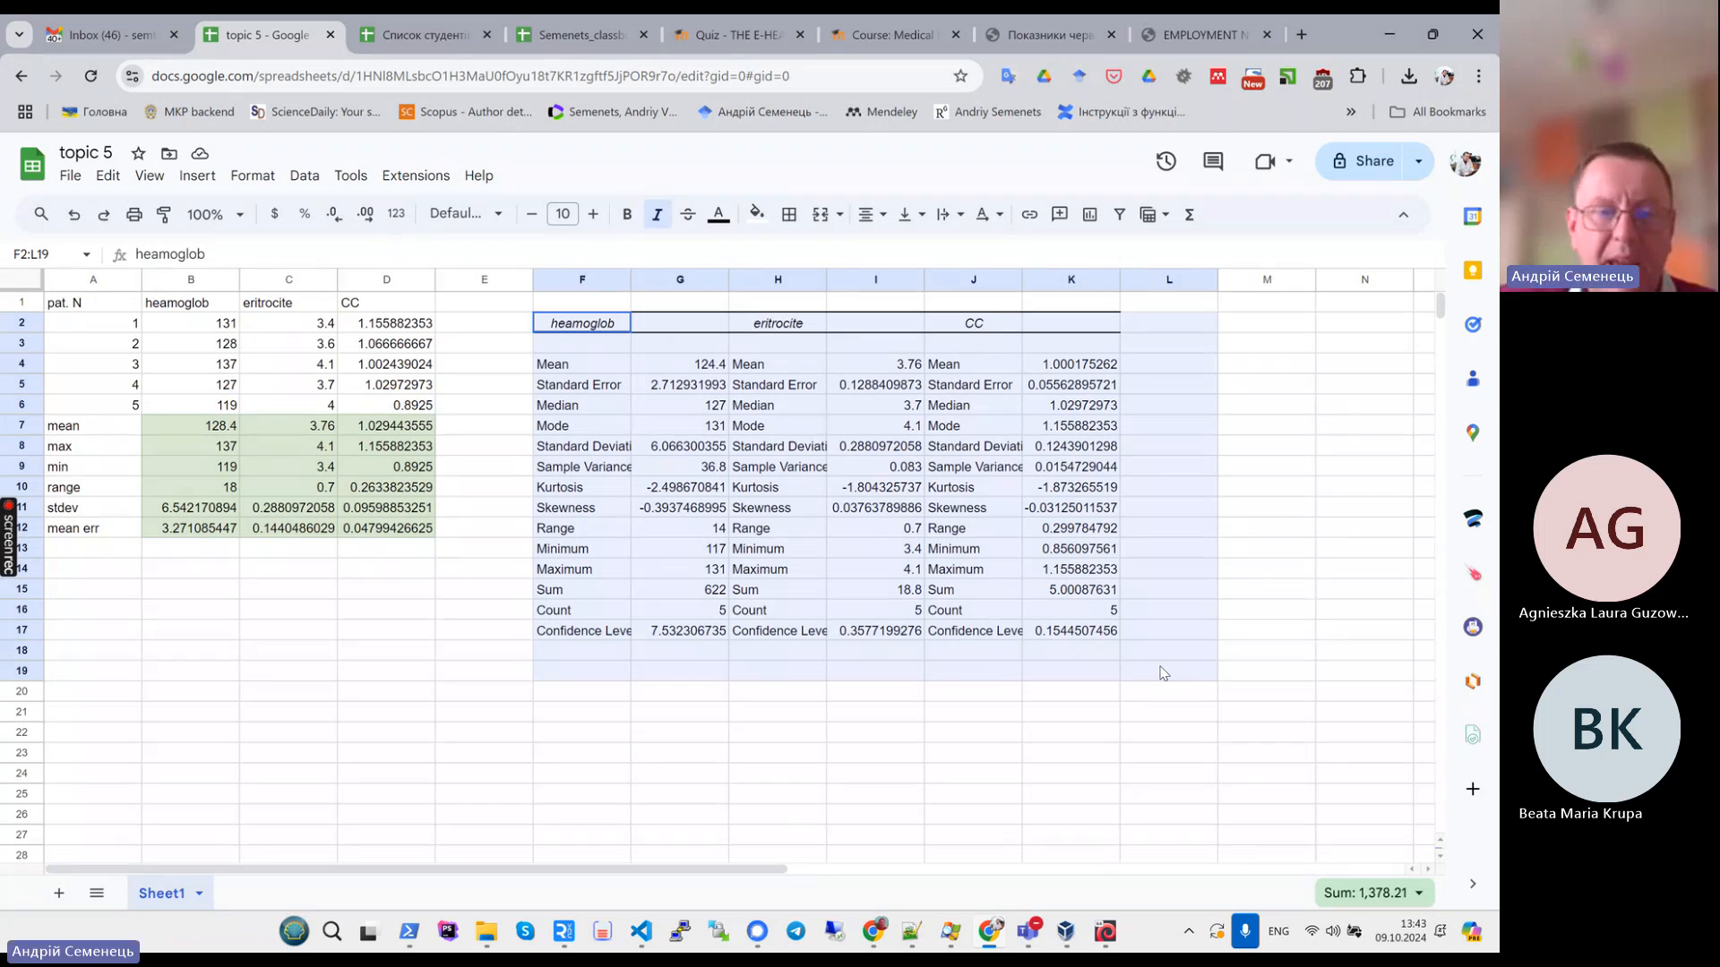
{"action": "left_click", "coordinate": [395, 590]}
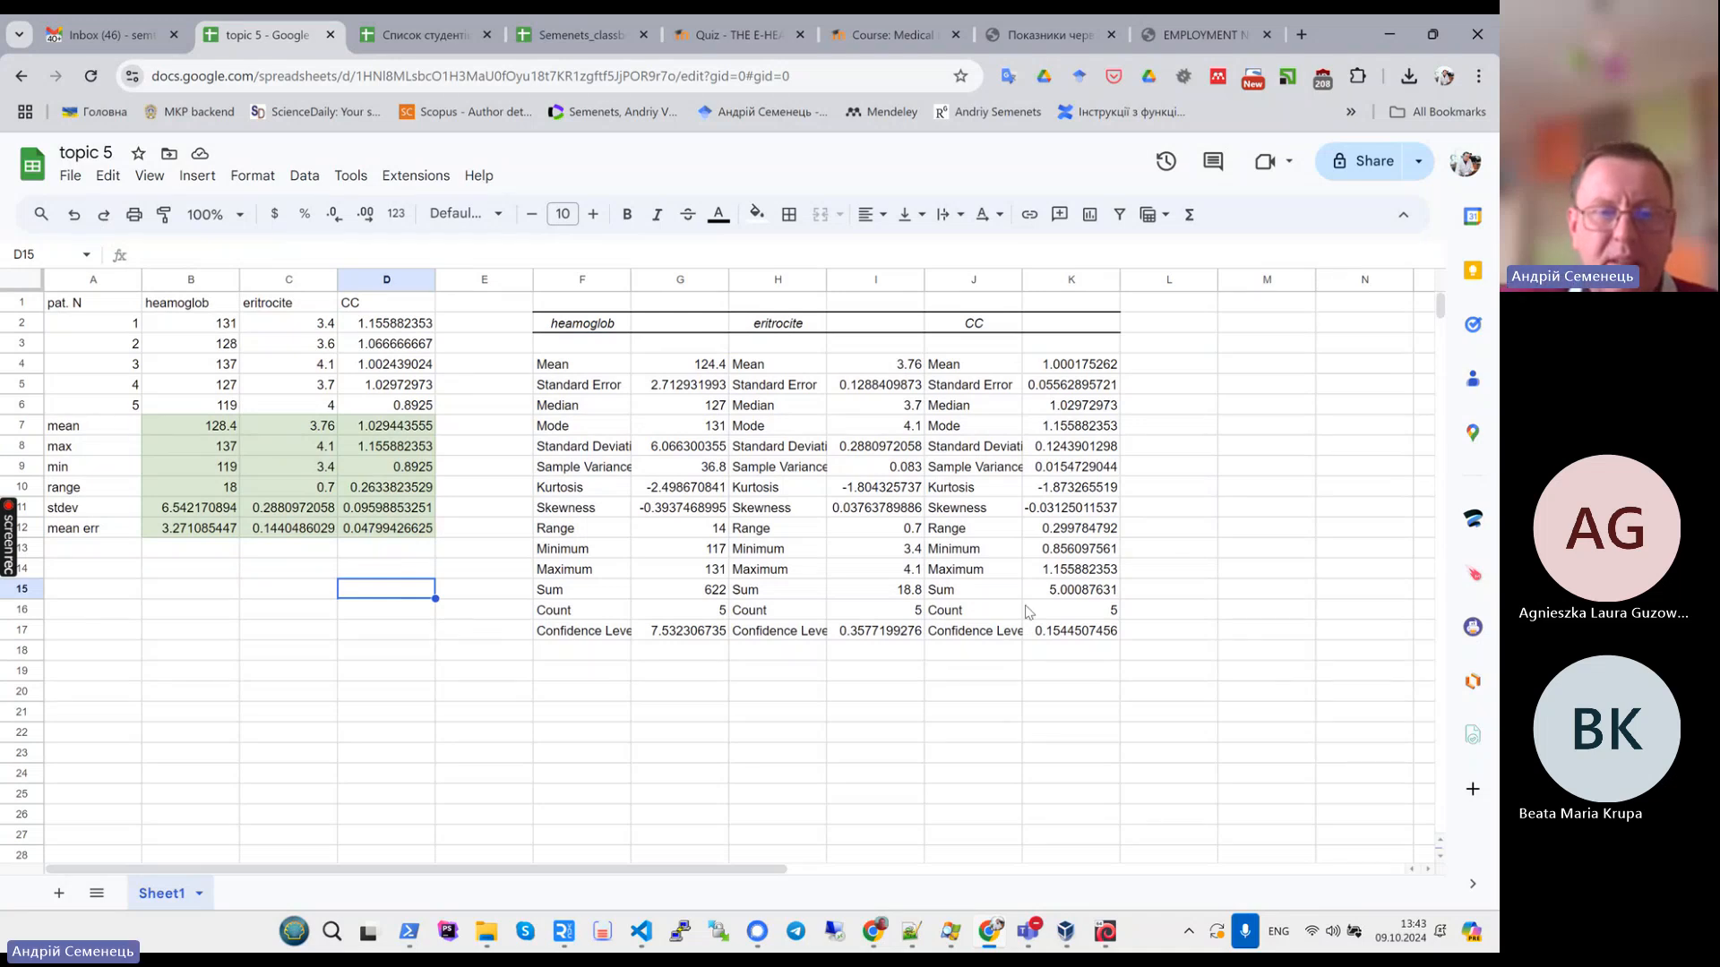
{"action": "left_click", "coordinate": [388, 179]}
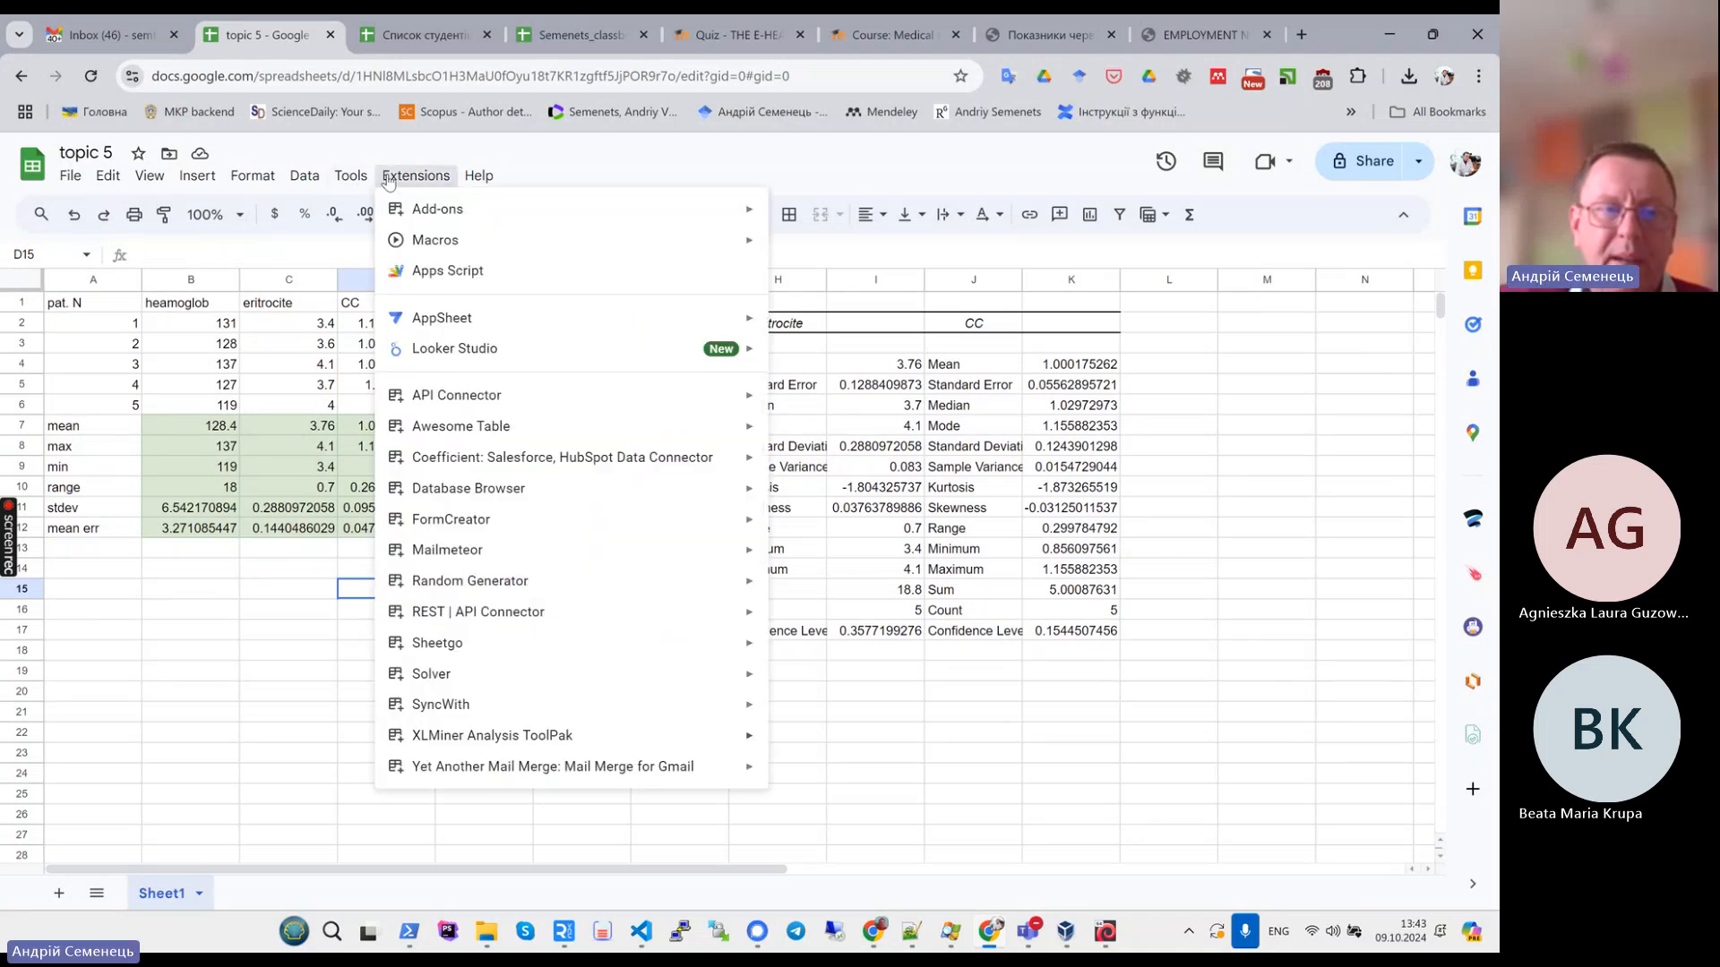
{"action": "left_click", "coordinate": [182, 673]}
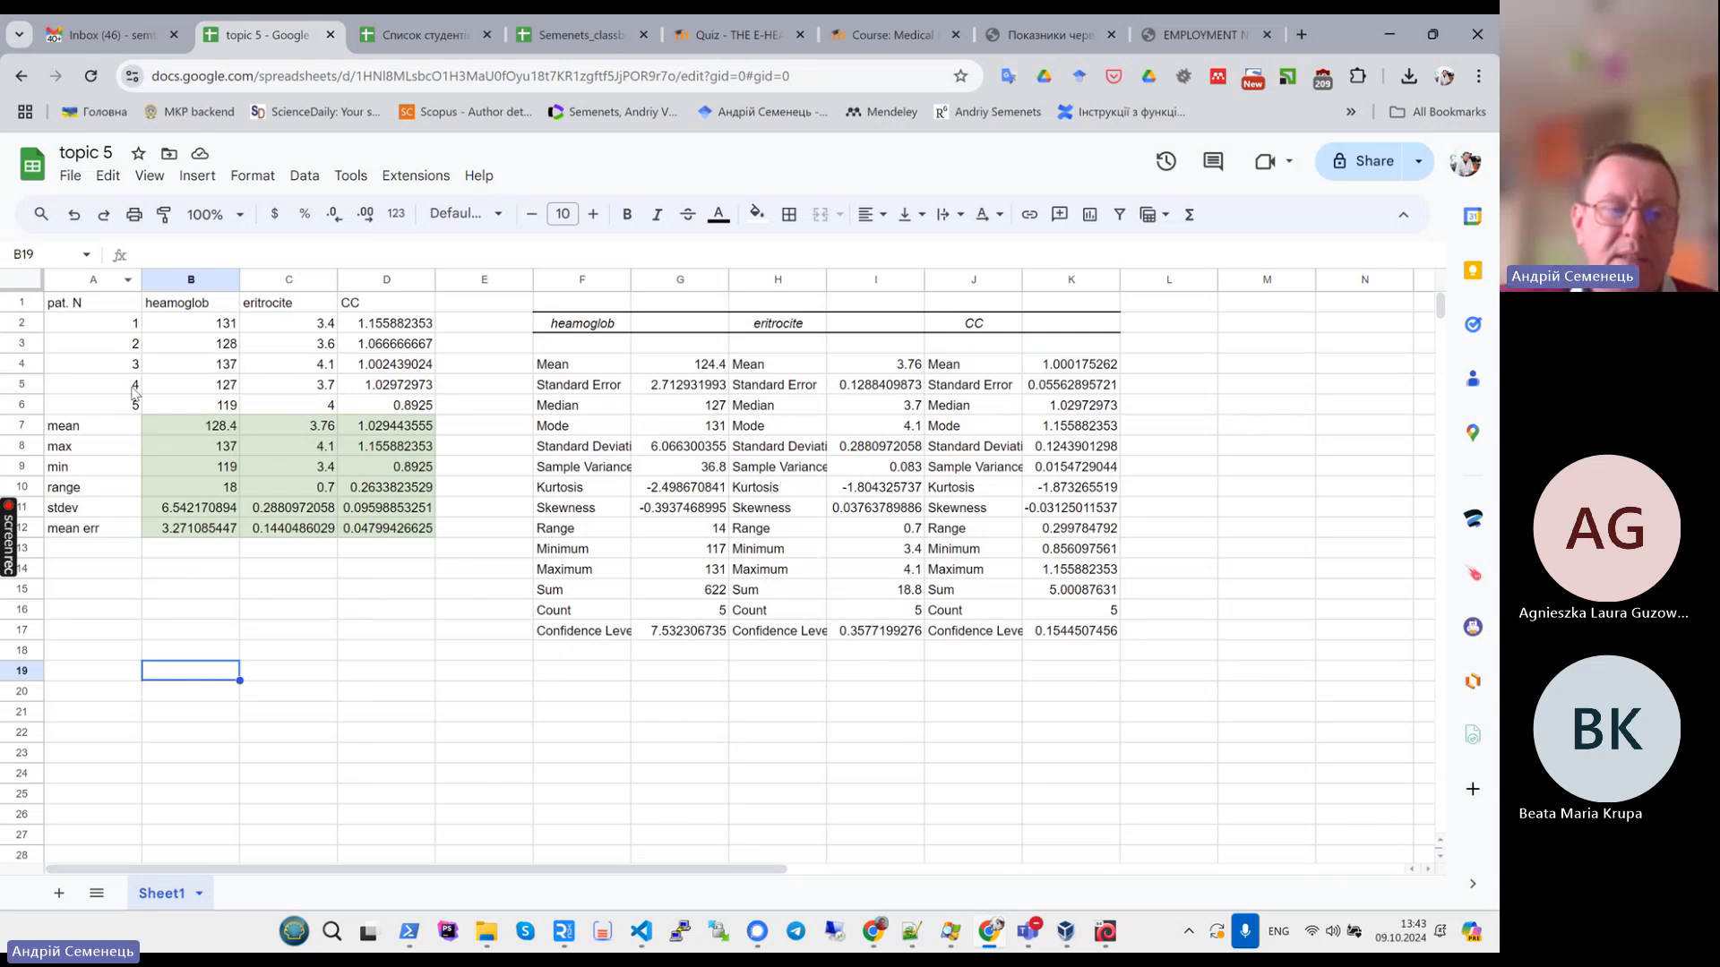
{"action": "left_click_drag", "start_coordinate": [80, 425], "coordinate": [419, 532]}
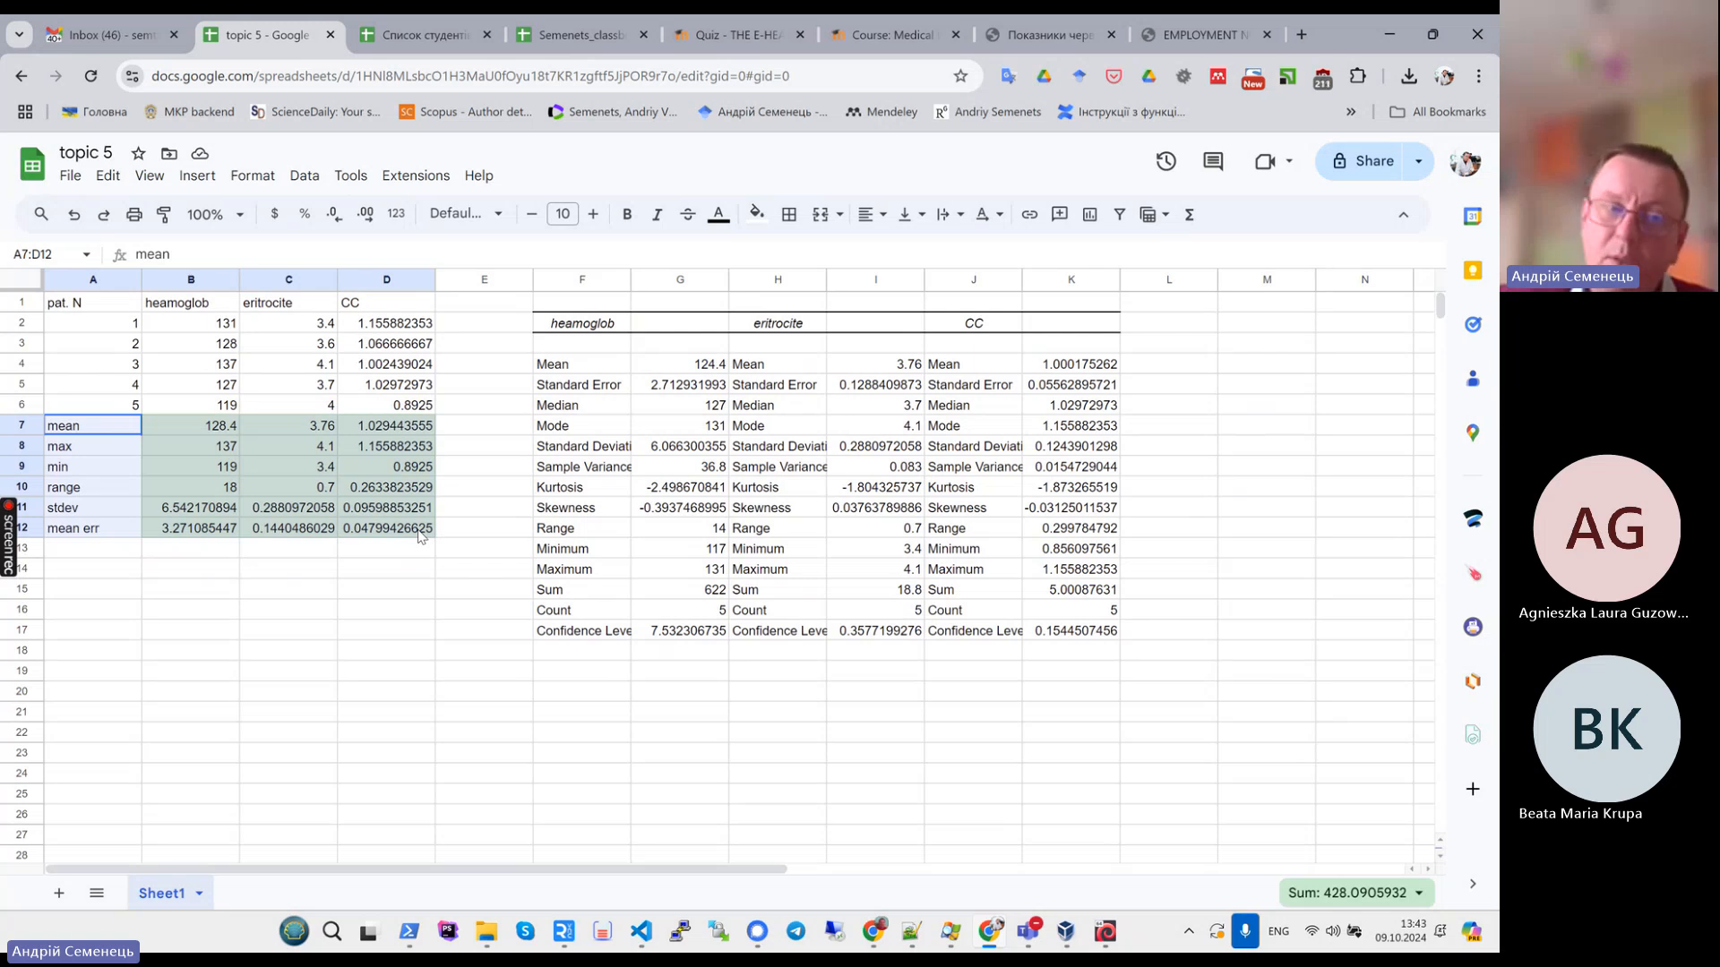
{"action": "left_click_drag", "start_coordinate": [419, 535], "coordinate": [420, 536]}
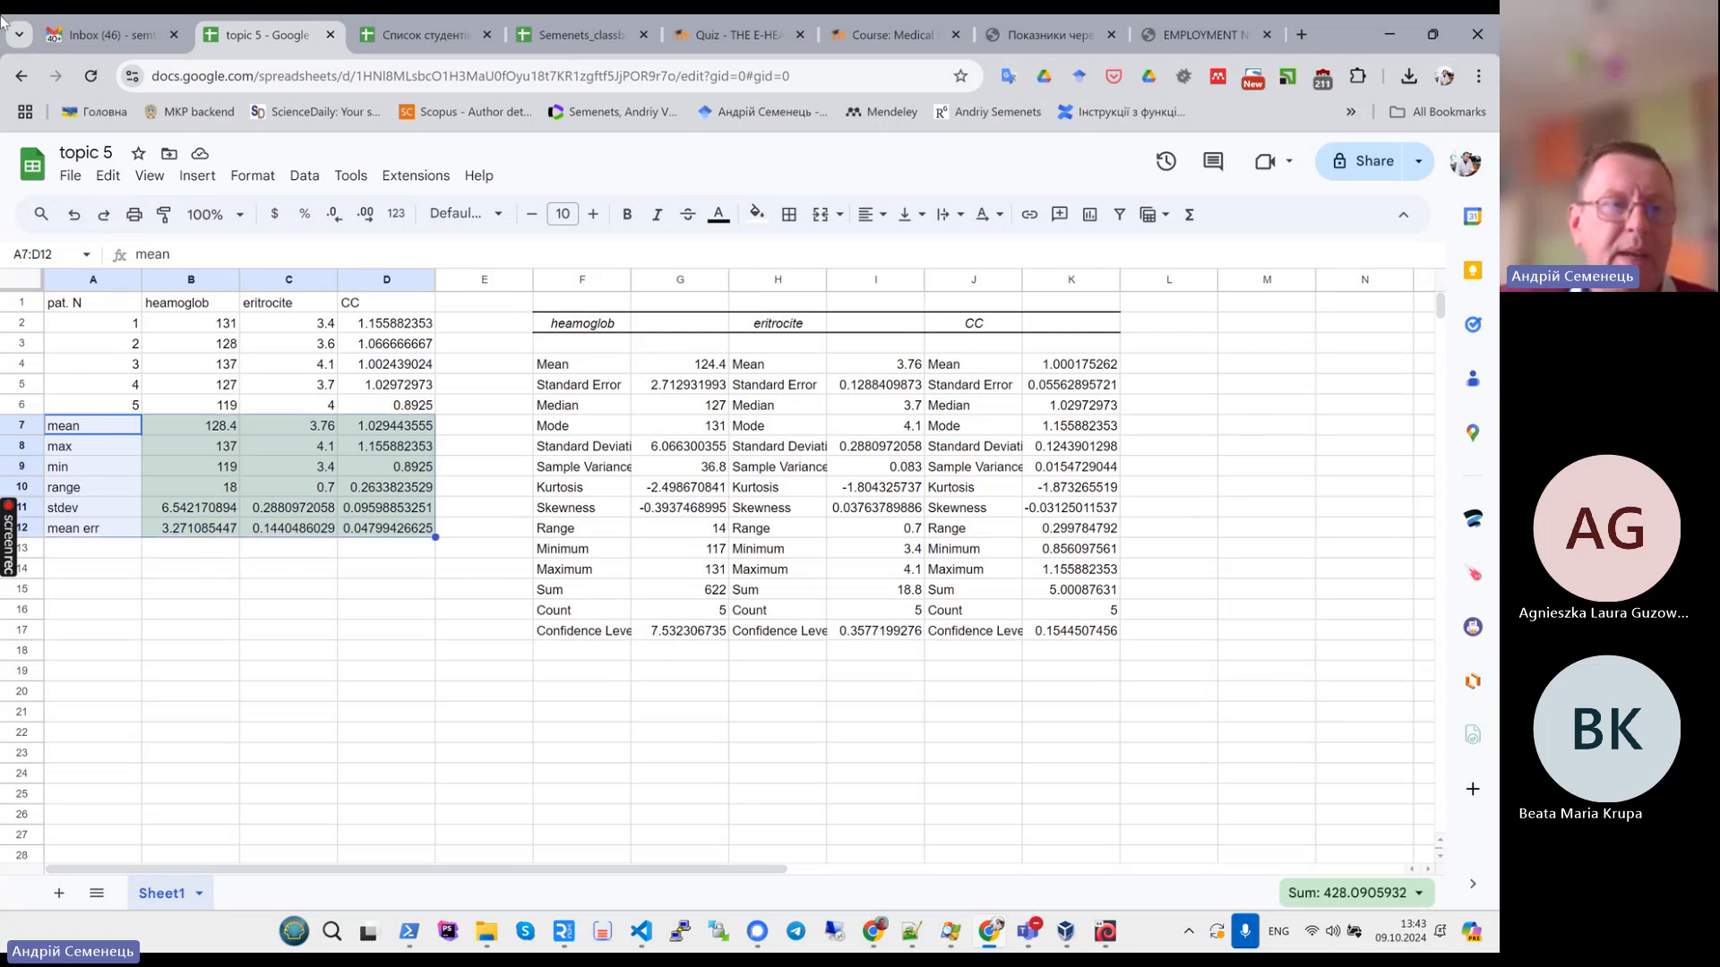
{"action": "left_click", "coordinate": [22, 77]}
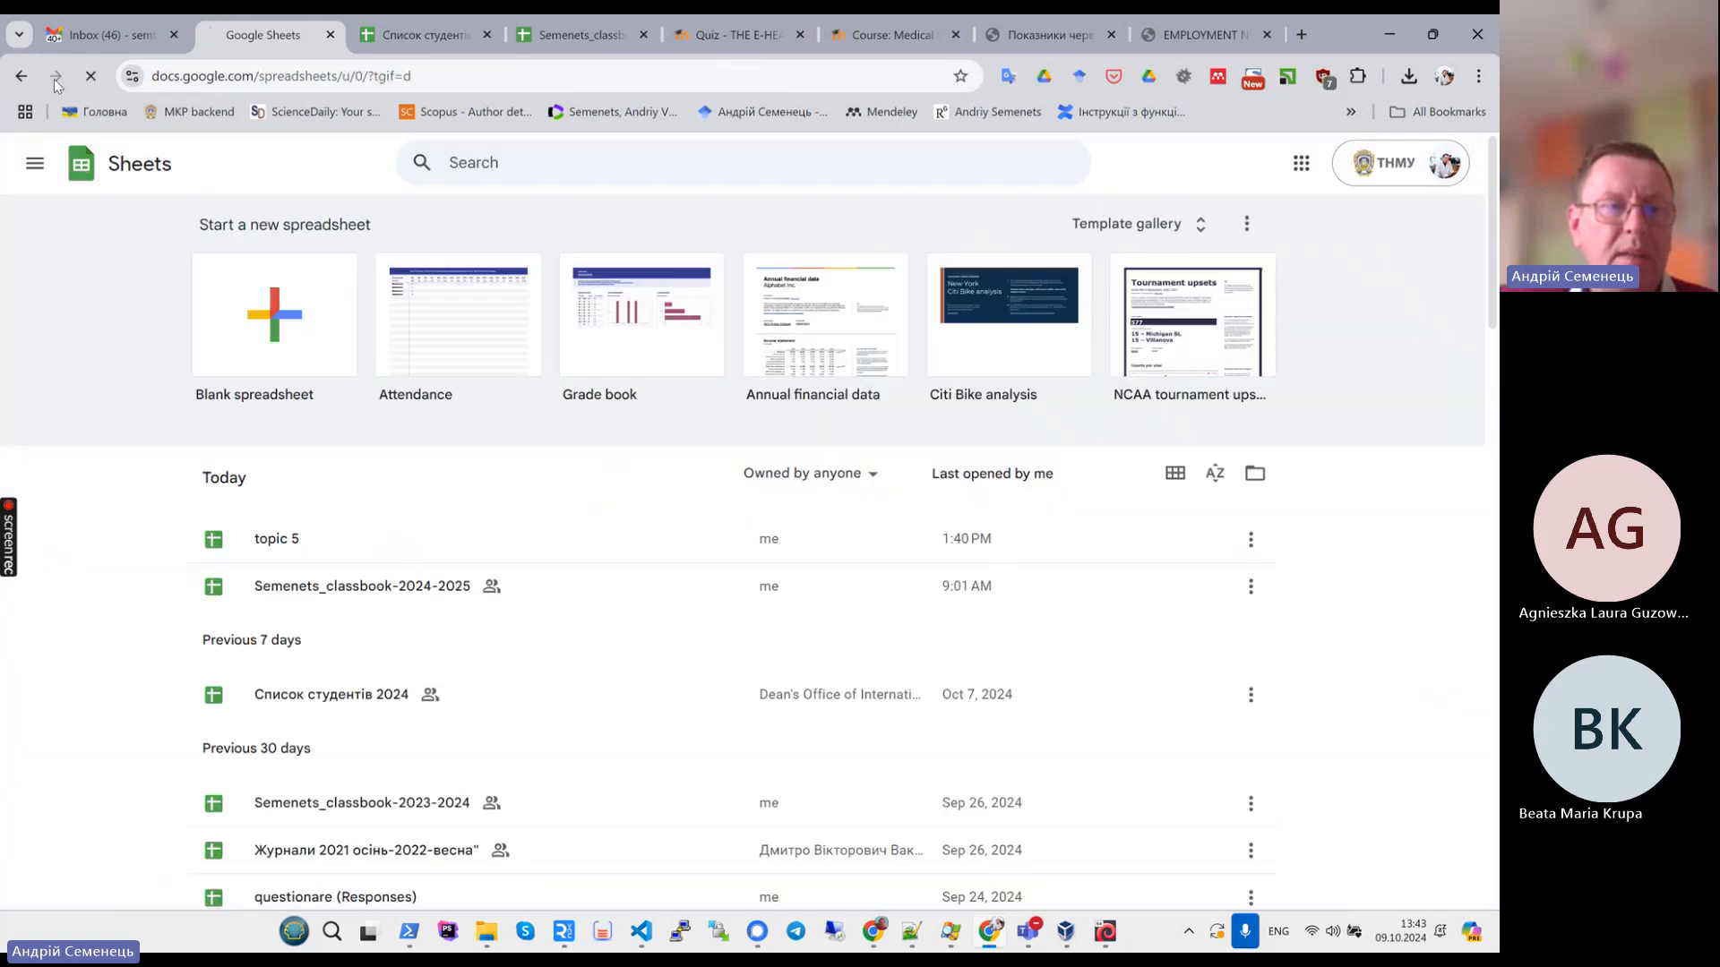
{"action": "left_click", "coordinate": [55, 77]}
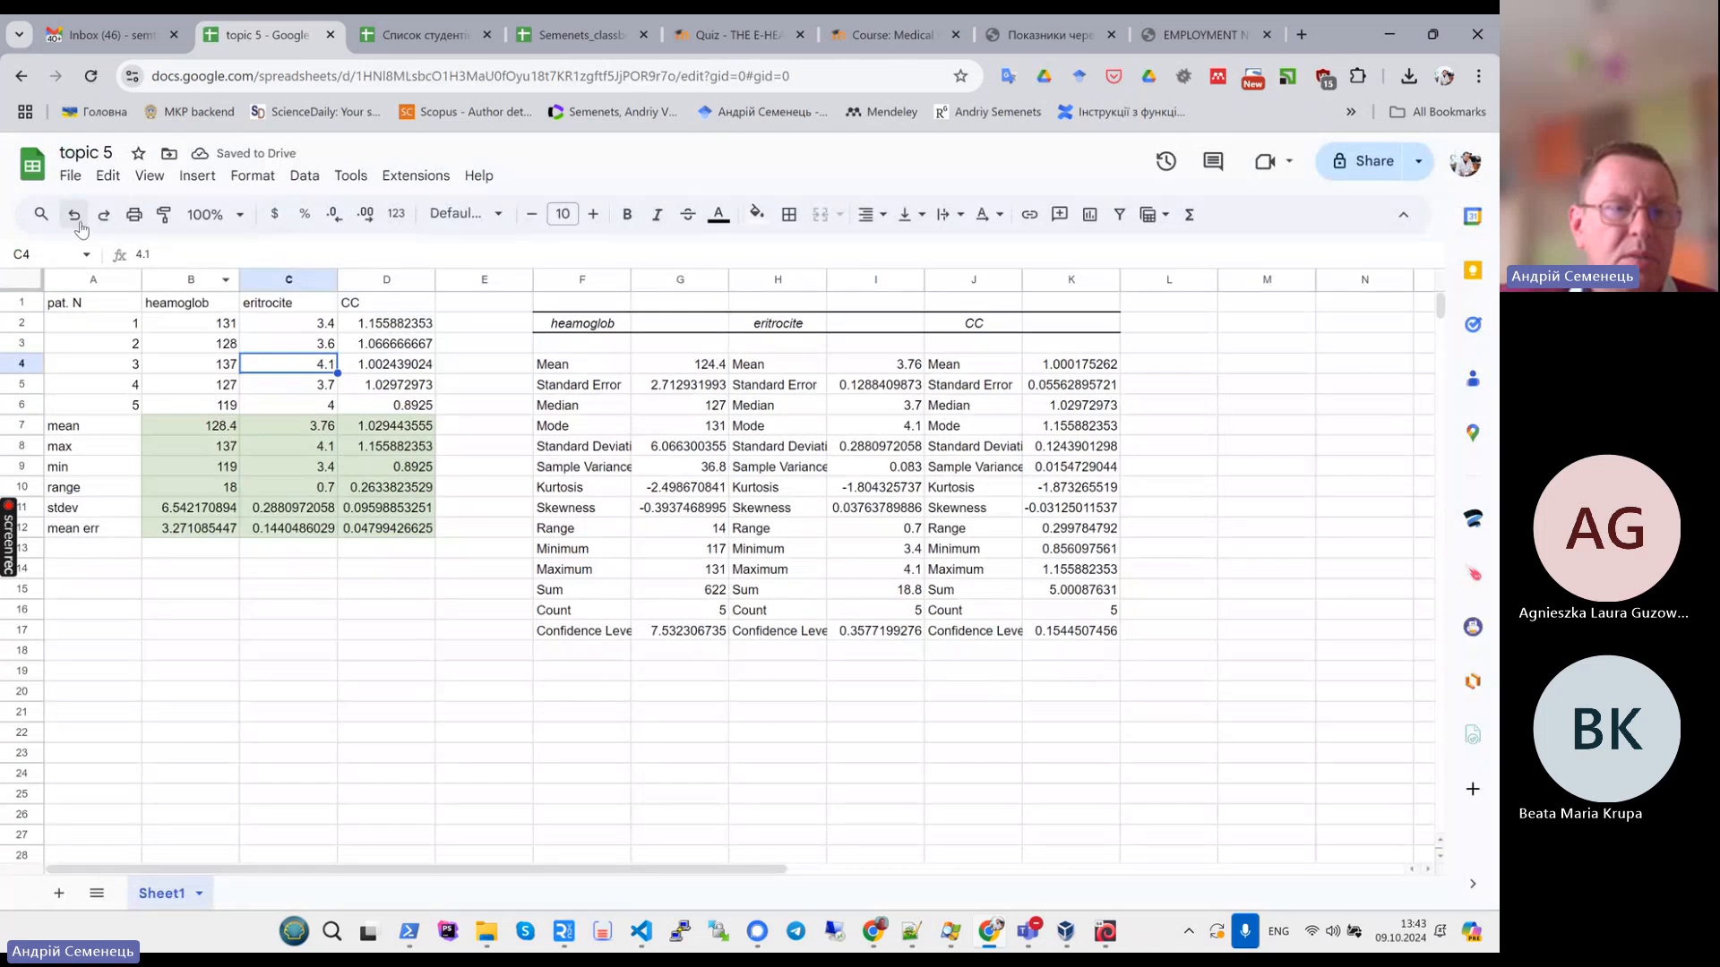
- Change patient 3's haemoglobin value in B4 to 117, then check the ToolPak output's Mean and Range cells
{"action": "left_click", "coordinate": [204, 367]}
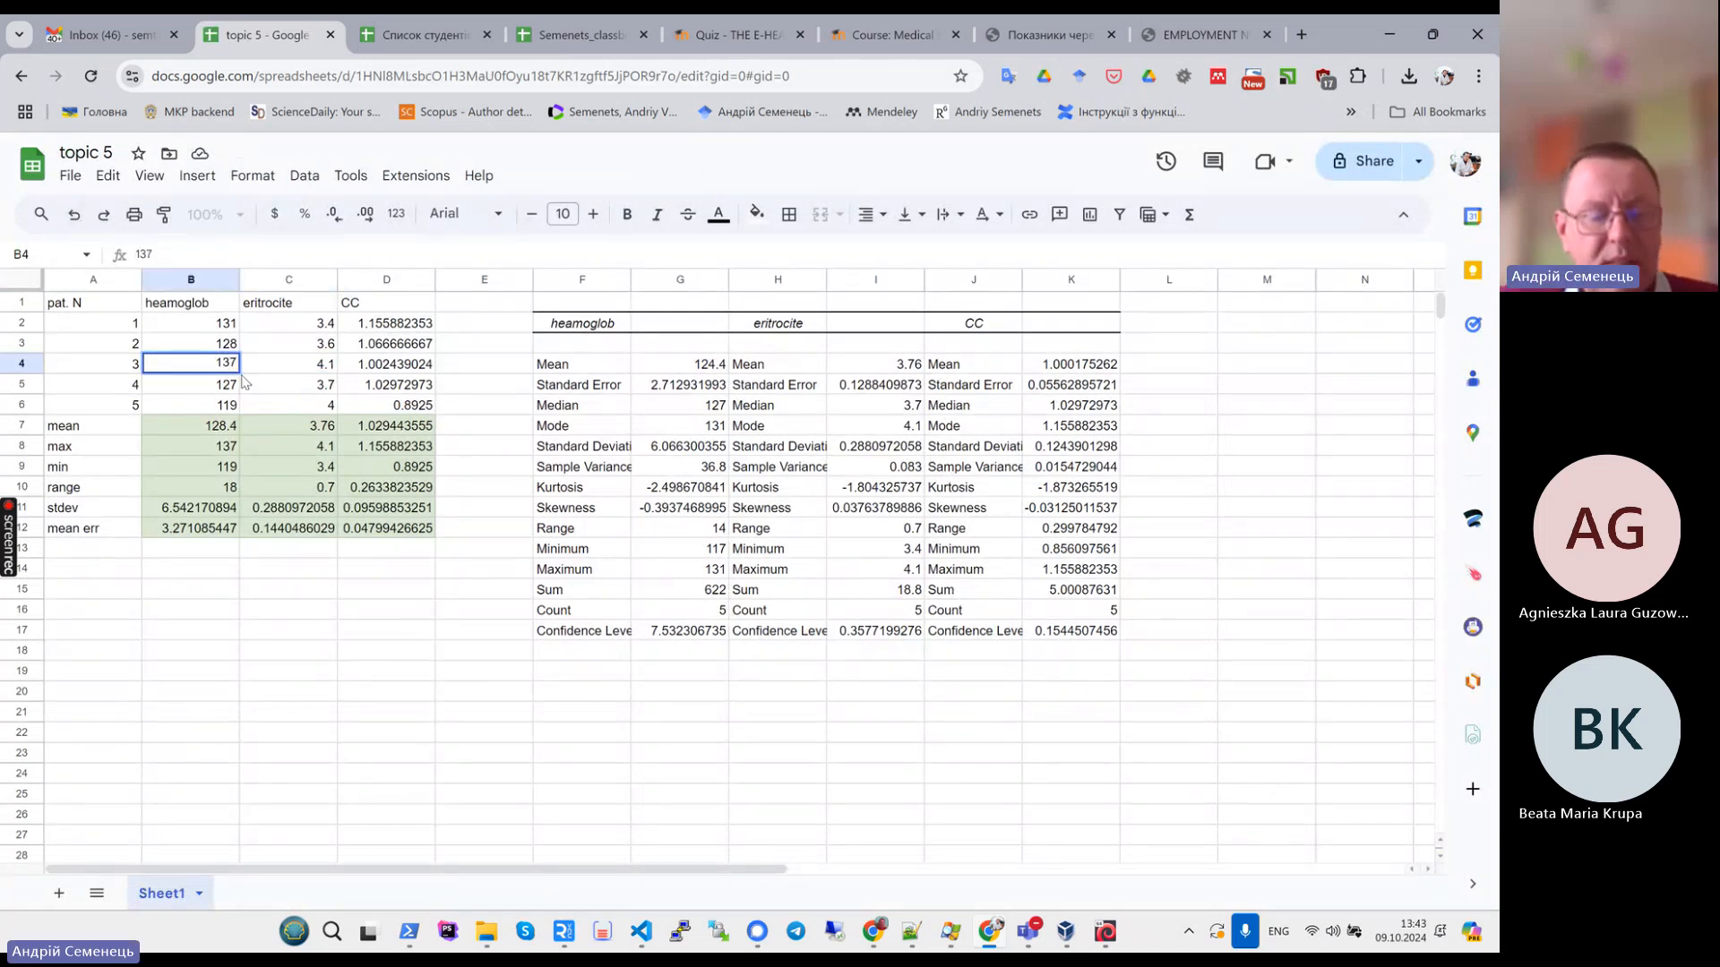
{"action": "type", "text": "117"}
{"action": "key", "text": "Return"}
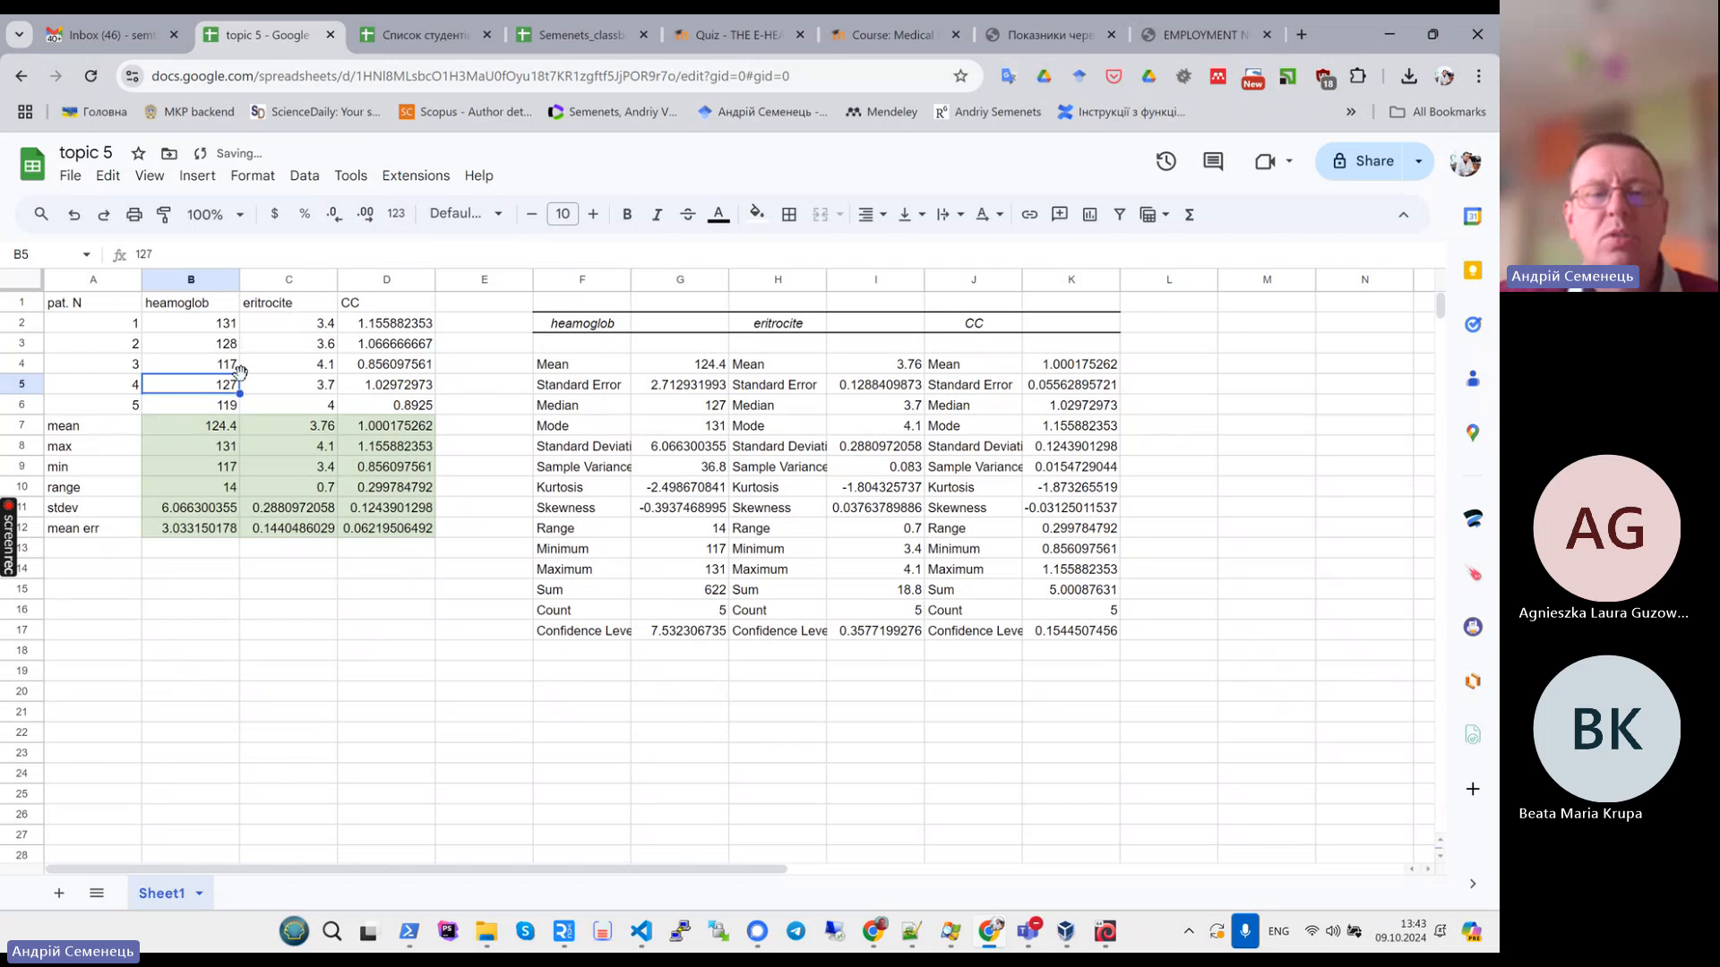
{"action": "mouse_move", "coordinate": [668, 369]}
{"action": "left_mouse_down"}
{"action": "mouse_move", "coordinate": [903, 382]}
{"action": "mouse_move", "coordinate": [713, 367]}
{"action": "mouse_move", "coordinate": [852, 363]}
{"action": "mouse_move", "coordinate": [699, 369]}
{"action": "left_mouse_up"}
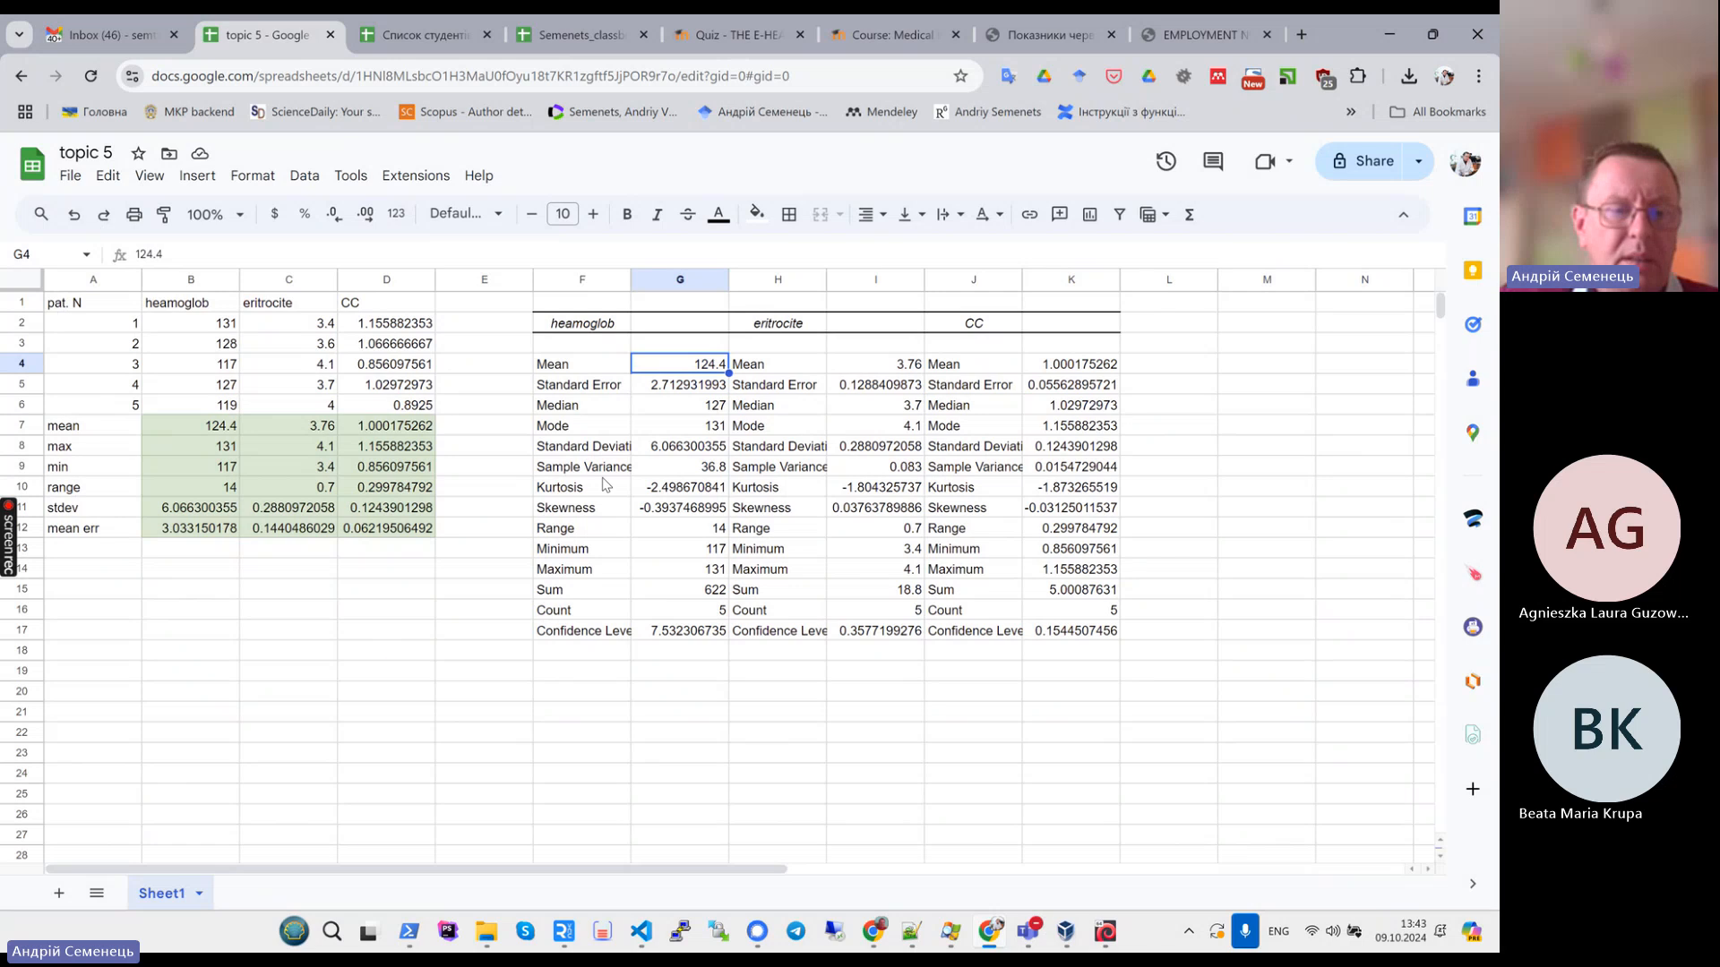
{"action": "left_click", "coordinate": [639, 532]}
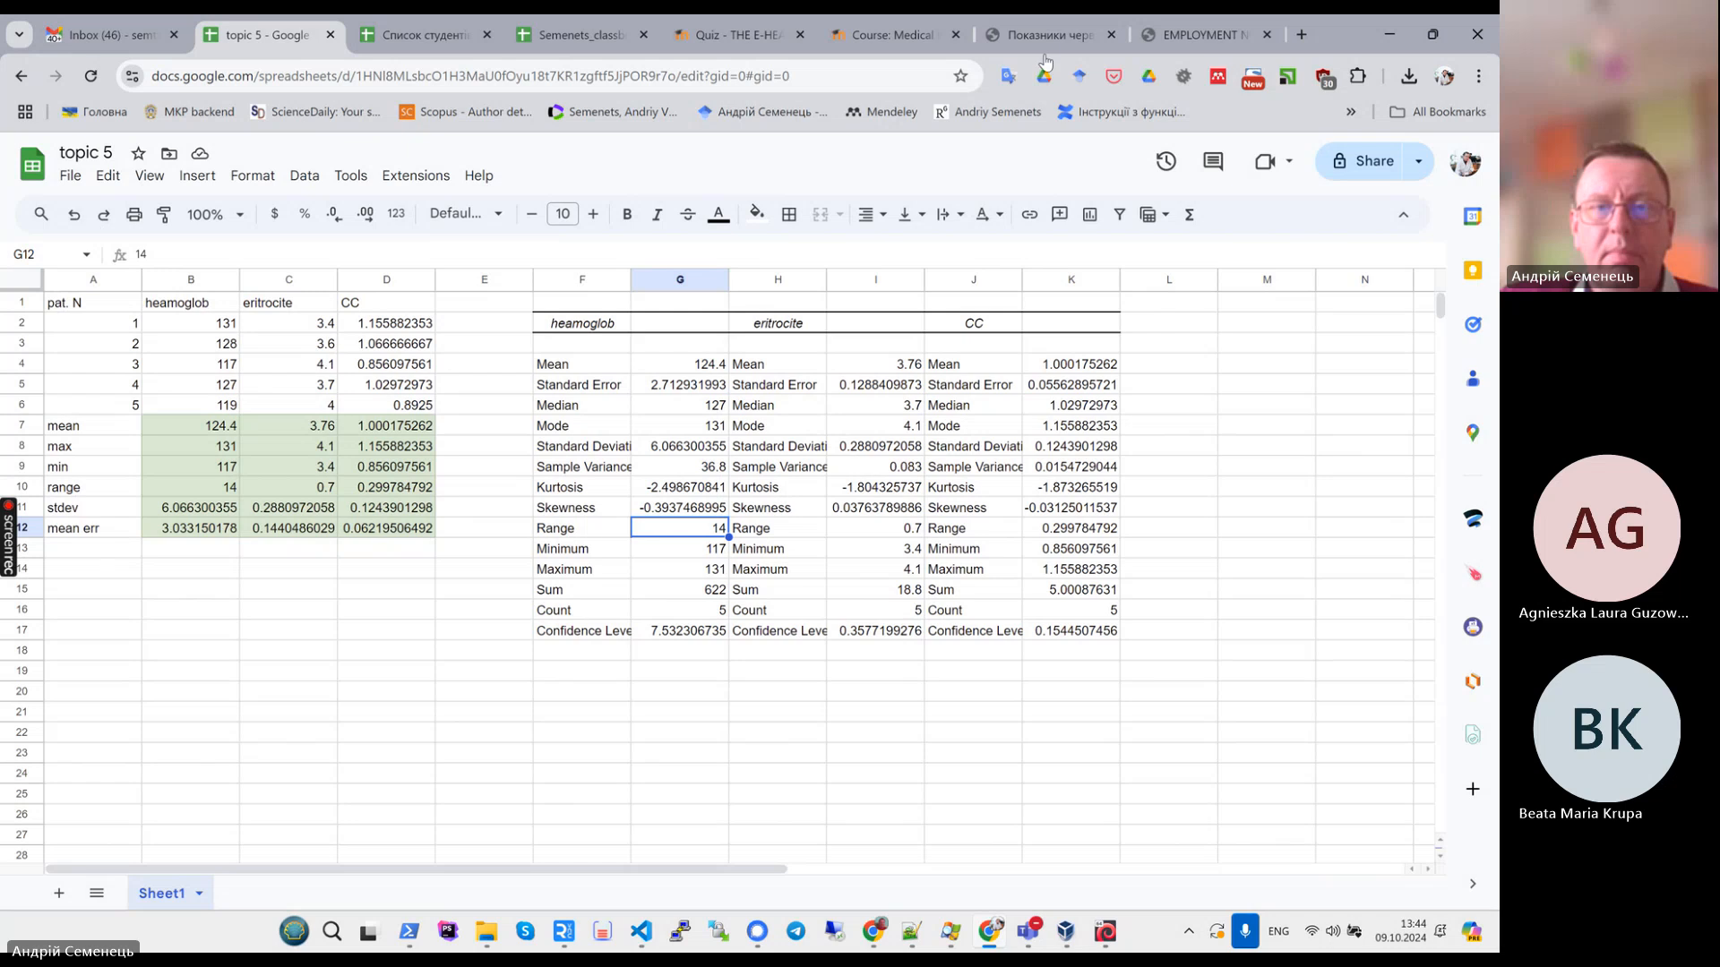
- Switch to the Teams meeting window and open the meeting's record and transcribe options
{"action": "mouse_move", "coordinate": [1027, 931]}
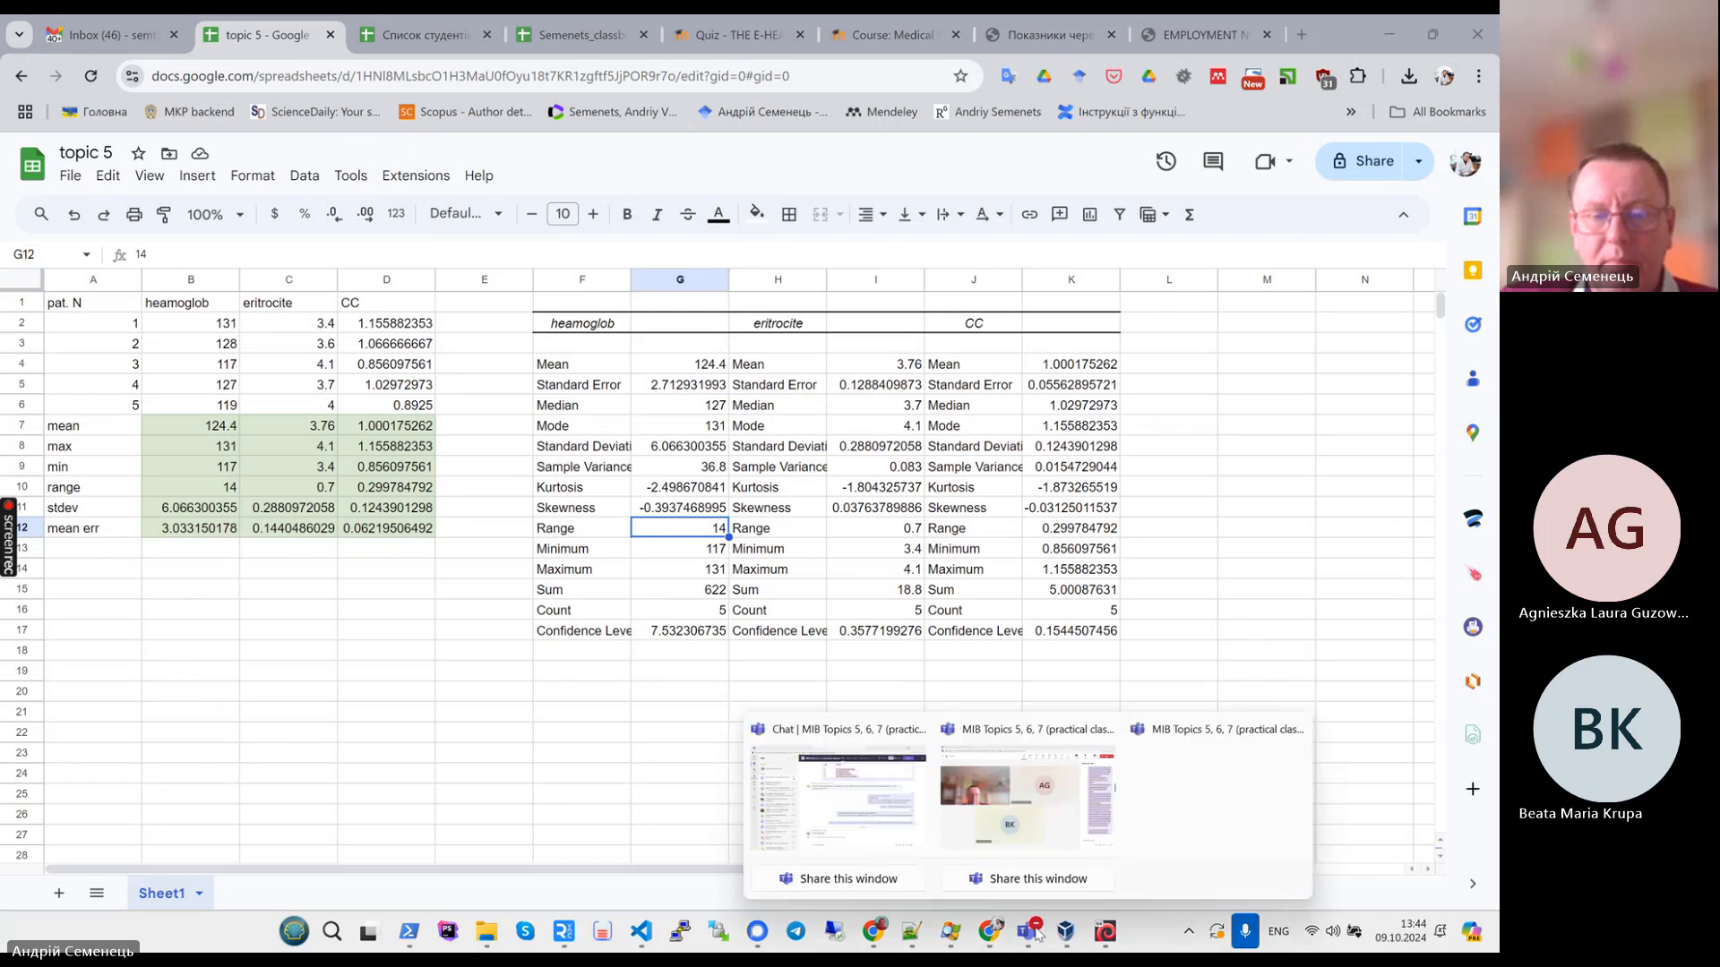
{"action": "left_click", "coordinate": [943, 807]}
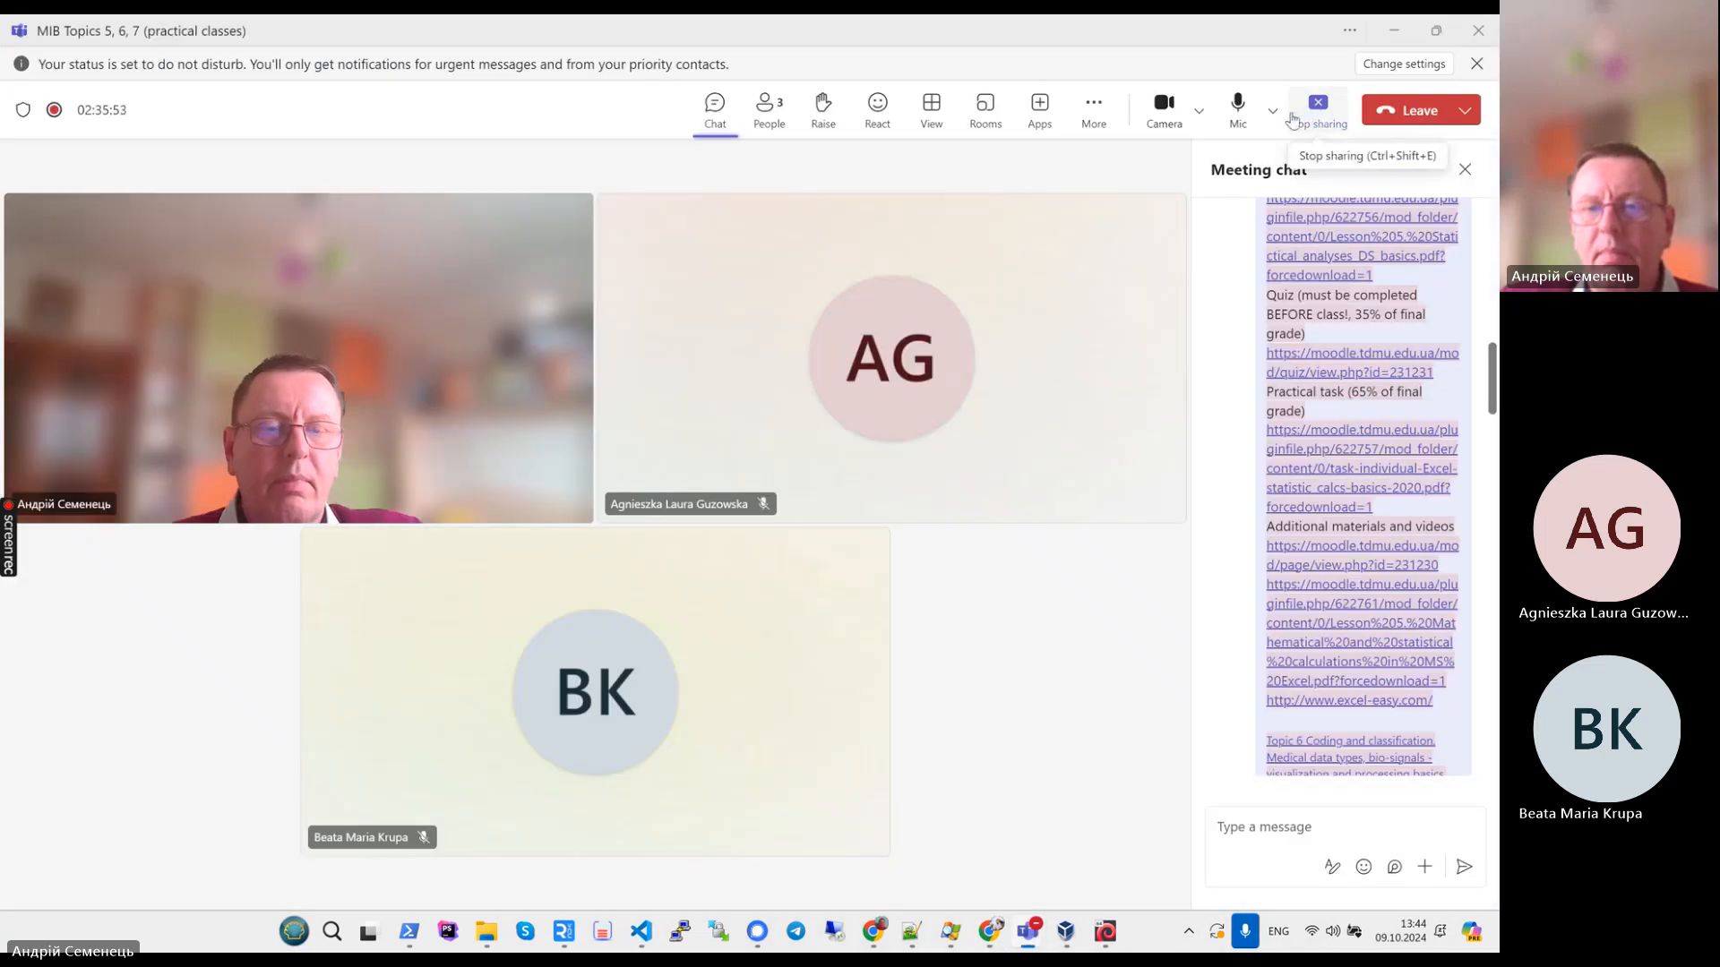
{"action": "left_click", "coordinate": [1094, 108]}
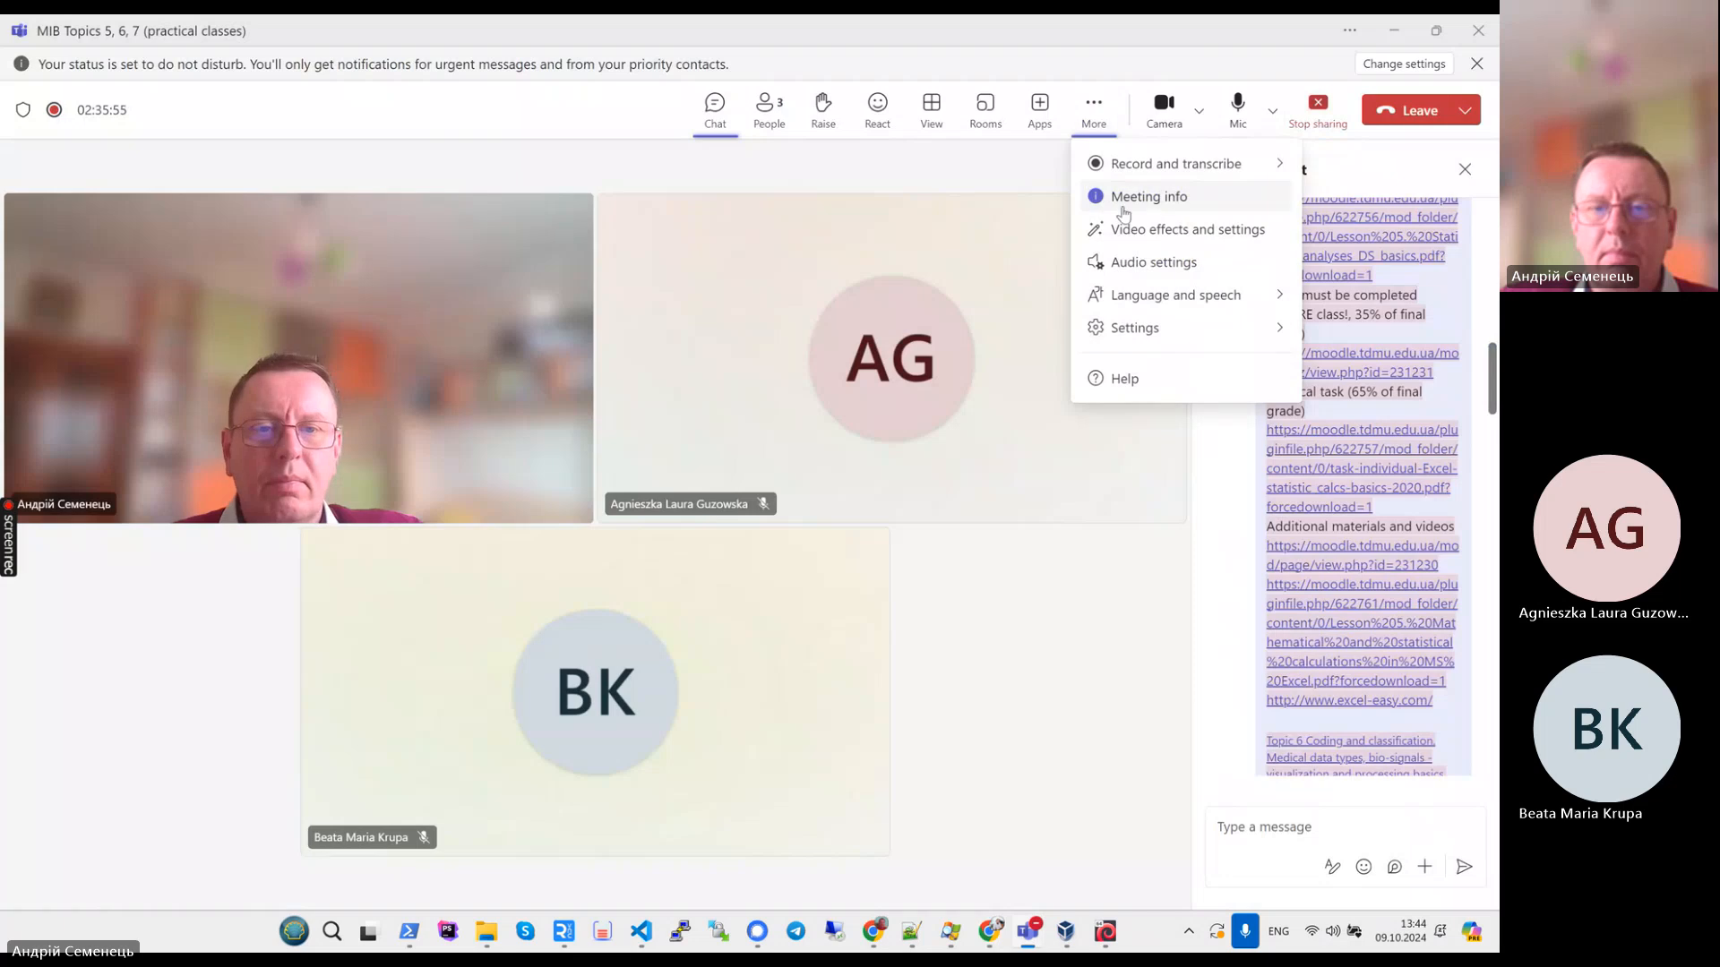
{"action": "mouse_move", "coordinate": [1174, 180]}
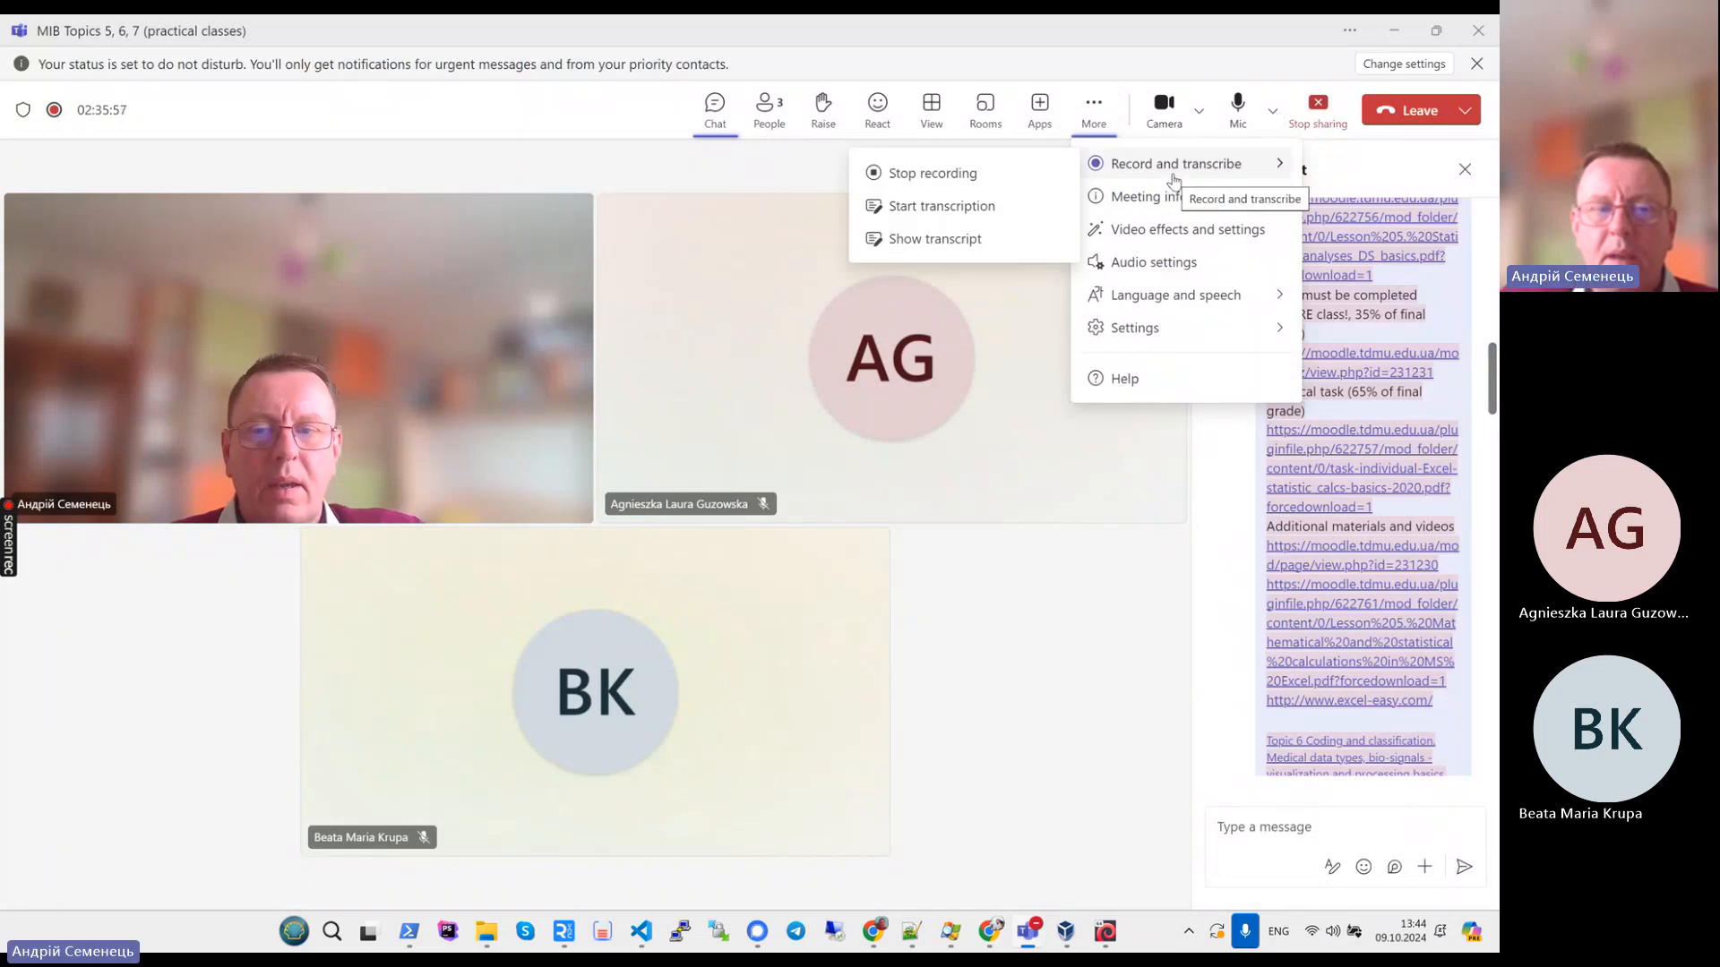